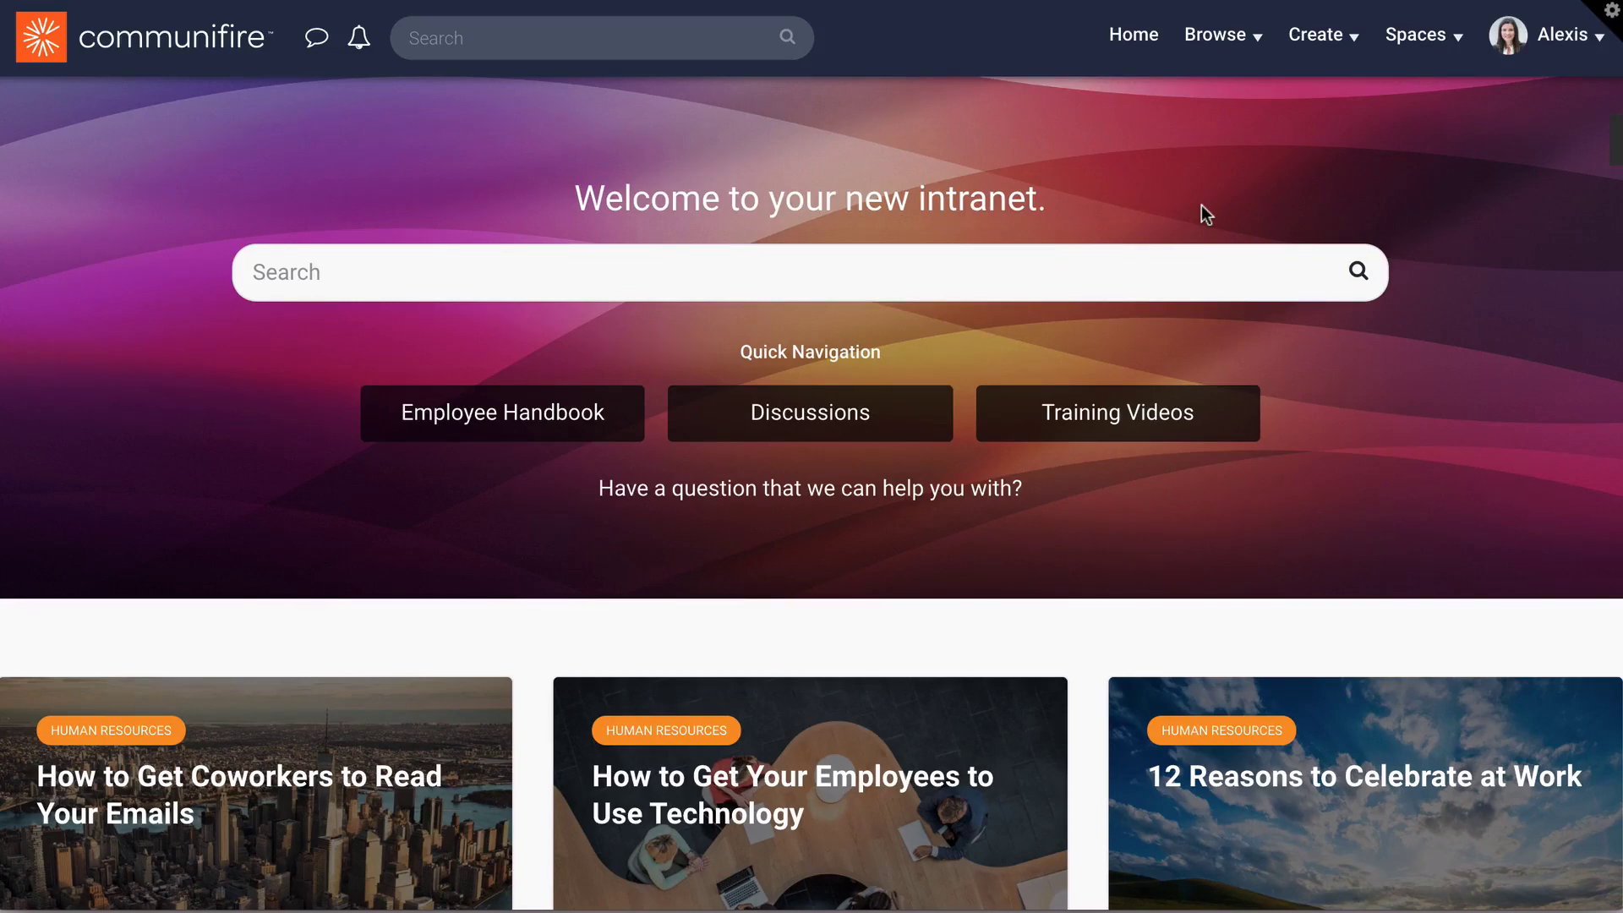
Step: Open your own profile page and review its work and contact, about and community information
{"action": "left_click", "coordinate": [1491, 52]}
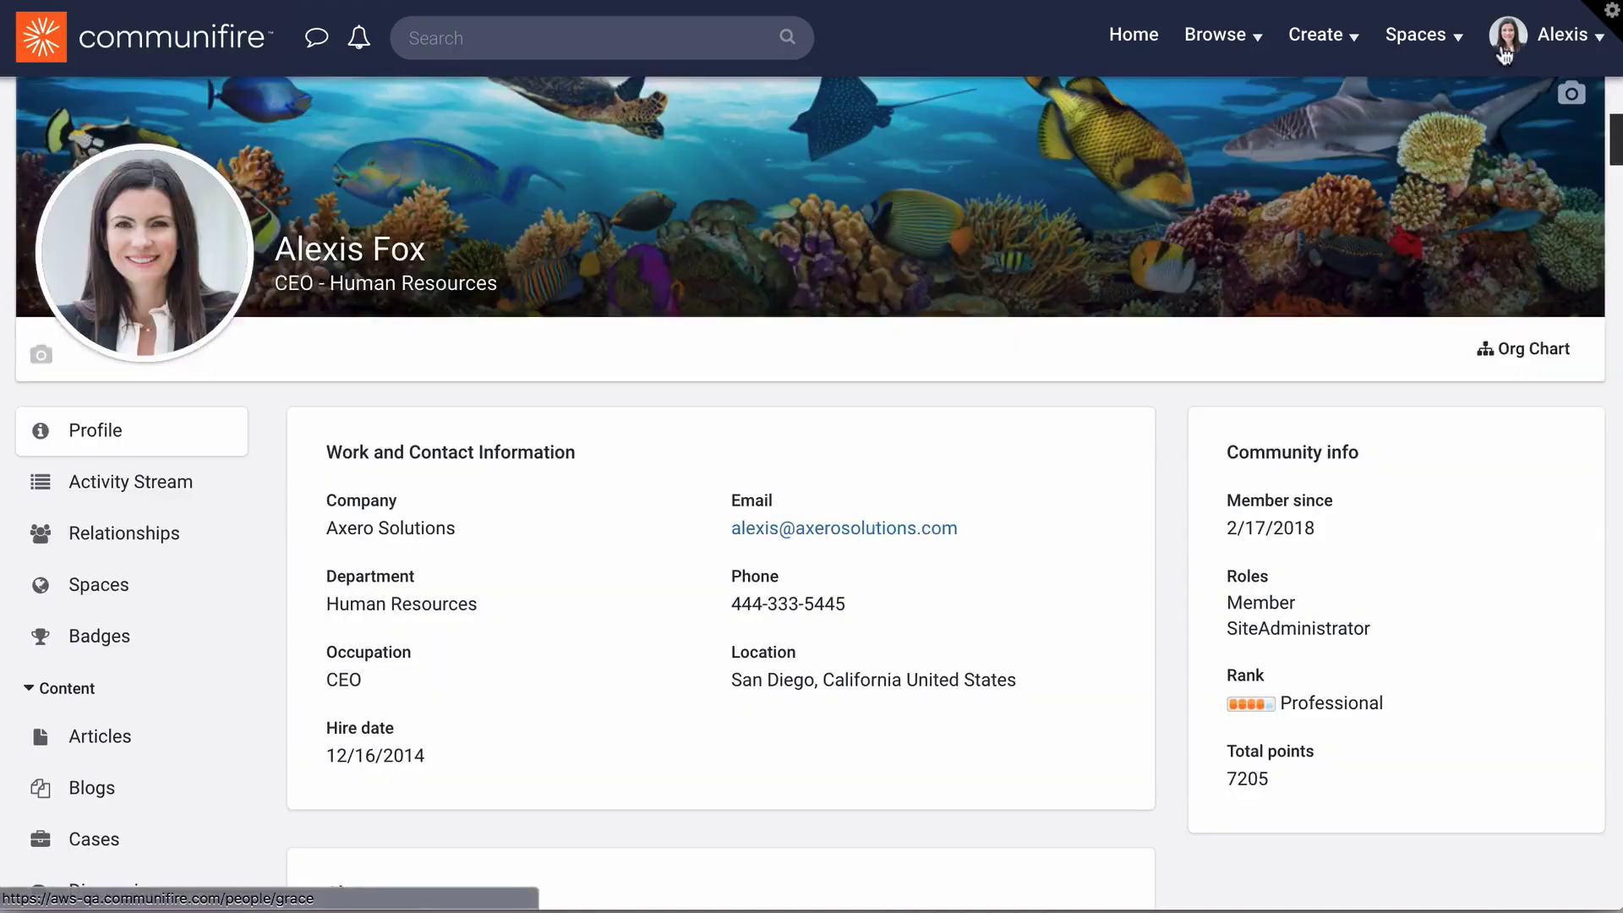
{"action": "scroll", "coordinate": [1308, 275], "scroll_direction": "down", "scroll_amount": 4}
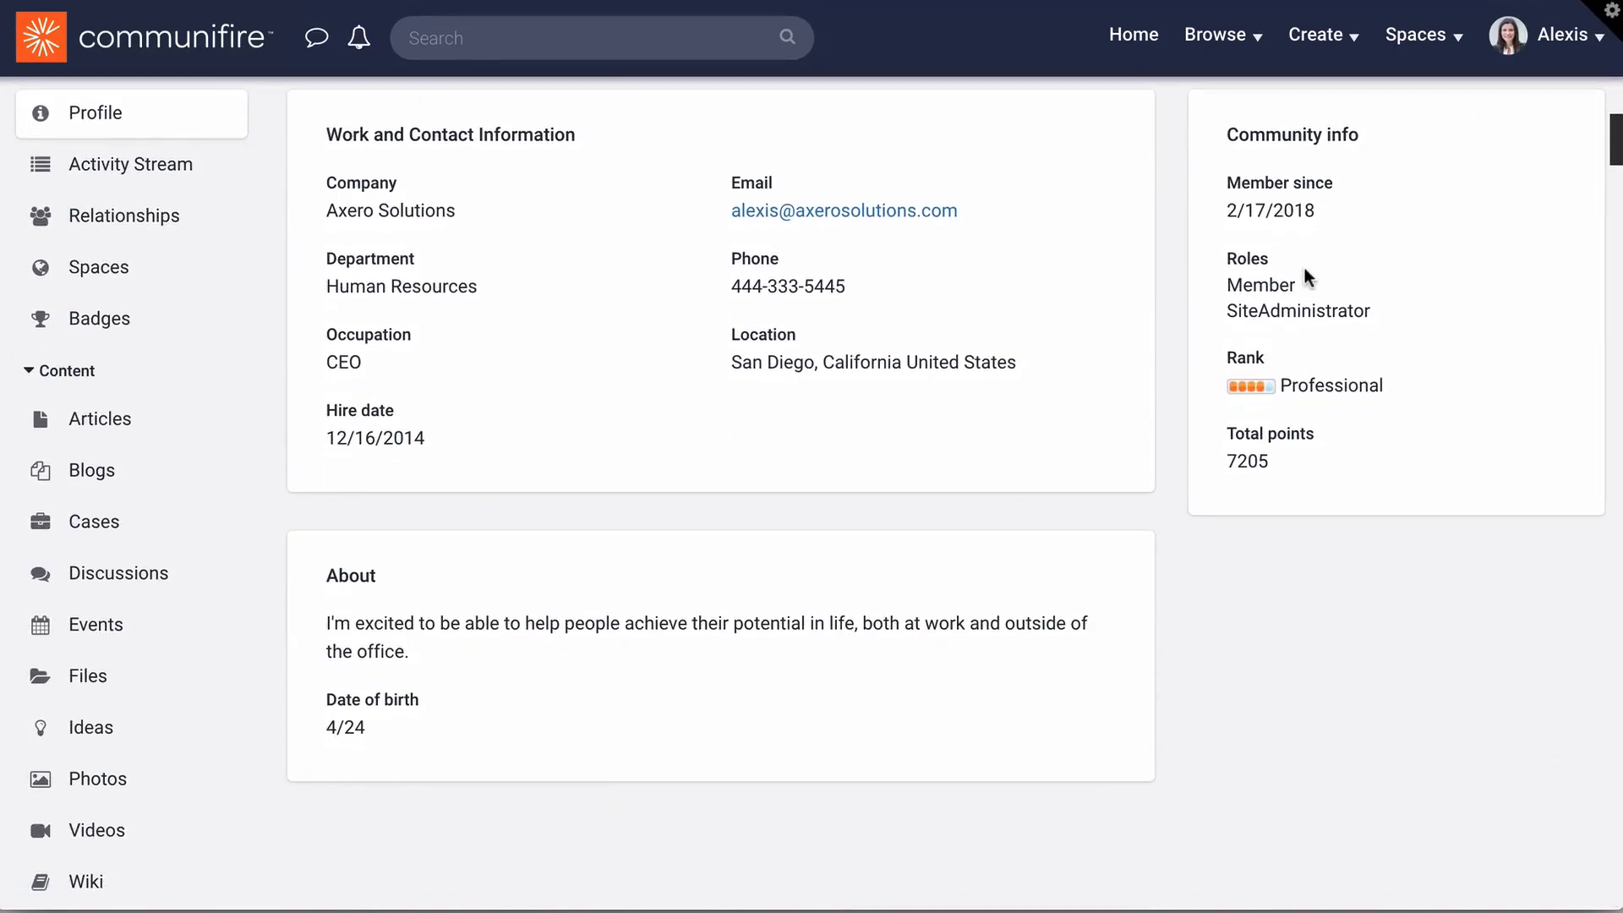
{"action": "scroll", "coordinate": [1305, 269], "scroll_direction": "up", "scroll_amount": 3}
{"action": "scroll", "coordinate": [1305, 267], "scroll_direction": "up", "scroll_amount": 1}
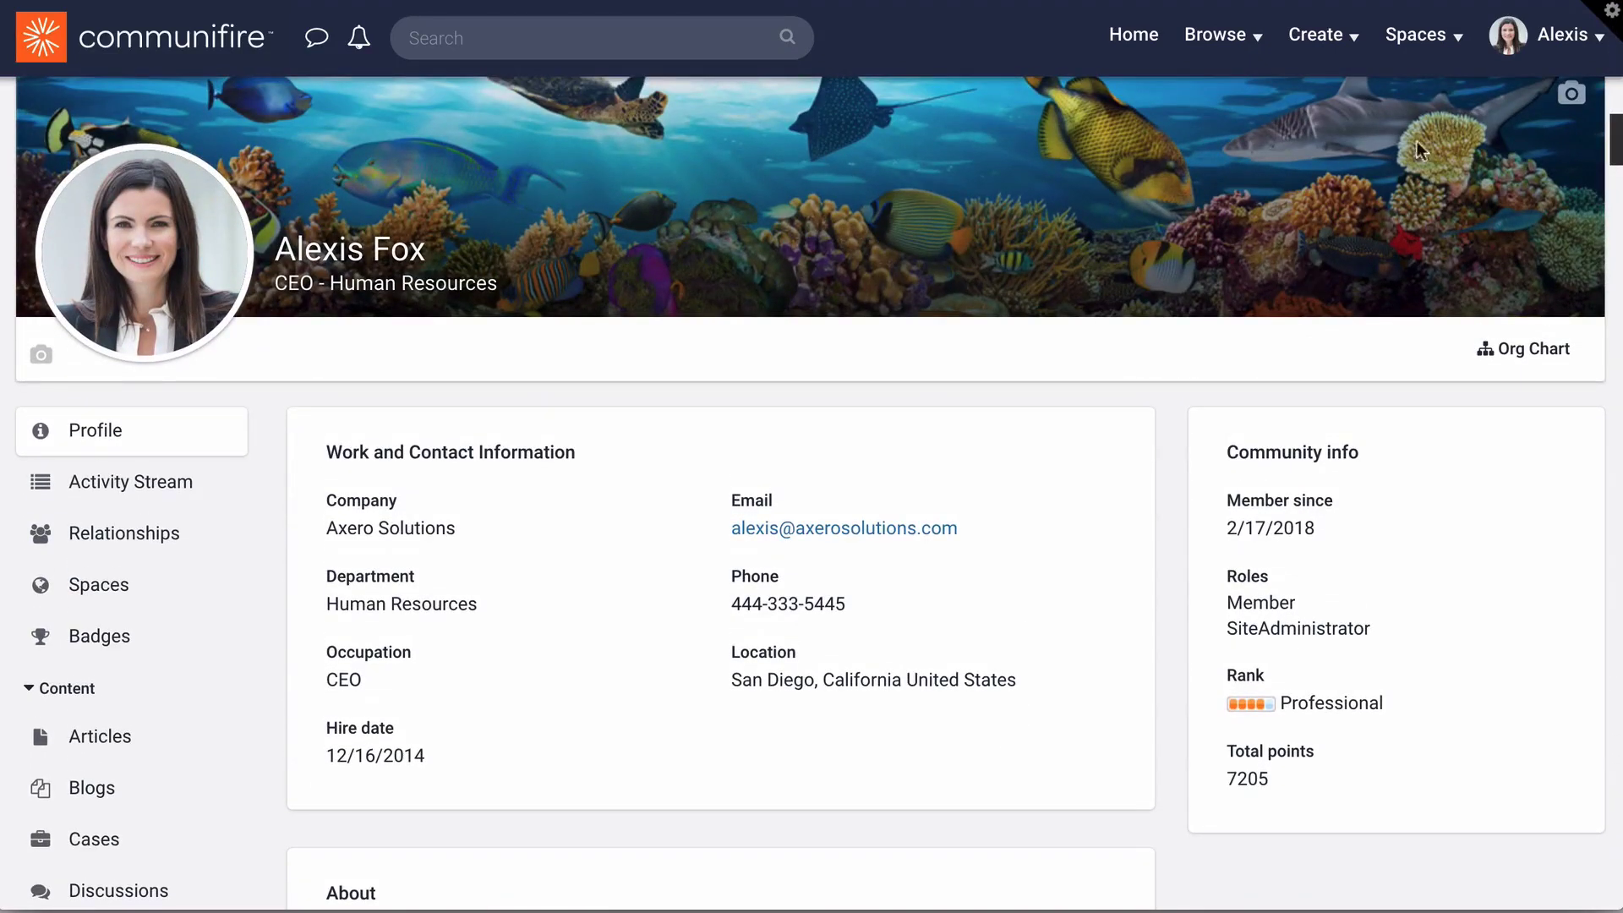
Step: Open your profile for editing and review its sections from contact information down to Profile Photo and Avatar
{"action": "left_click", "coordinate": [1563, 35]}
{"action": "left_click", "coordinate": [1313, 639]}
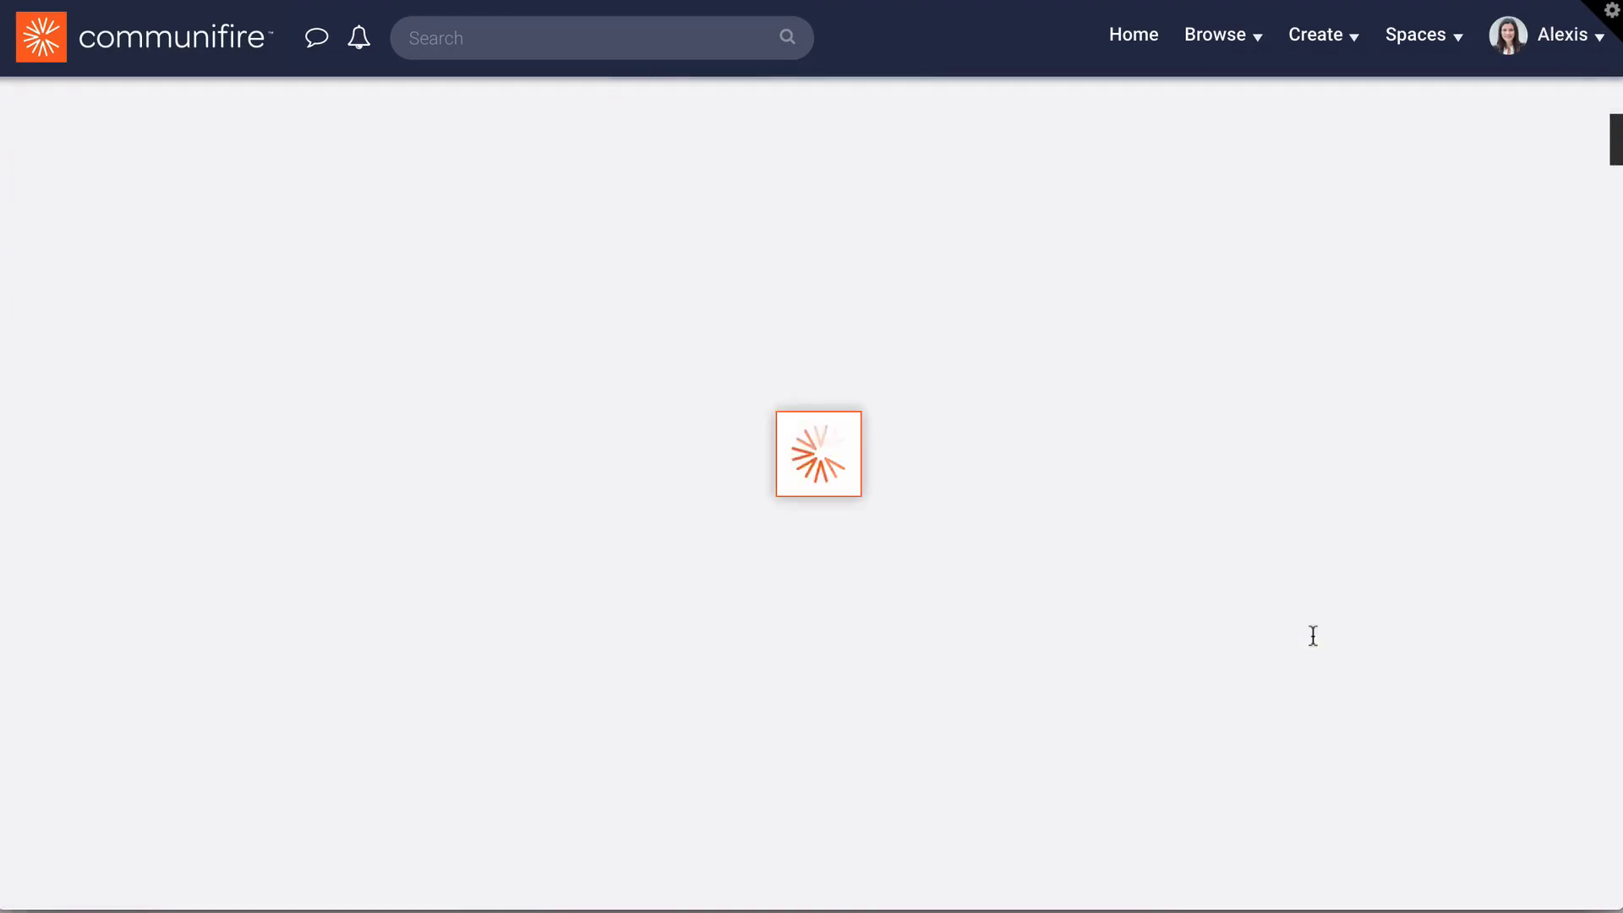
{"action": "scroll", "coordinate": [1336, 636], "scroll_direction": "down", "scroll_amount": 2}
{"action": "scroll", "coordinate": [1348, 632], "scroll_direction": "down", "scroll_amount": 13}
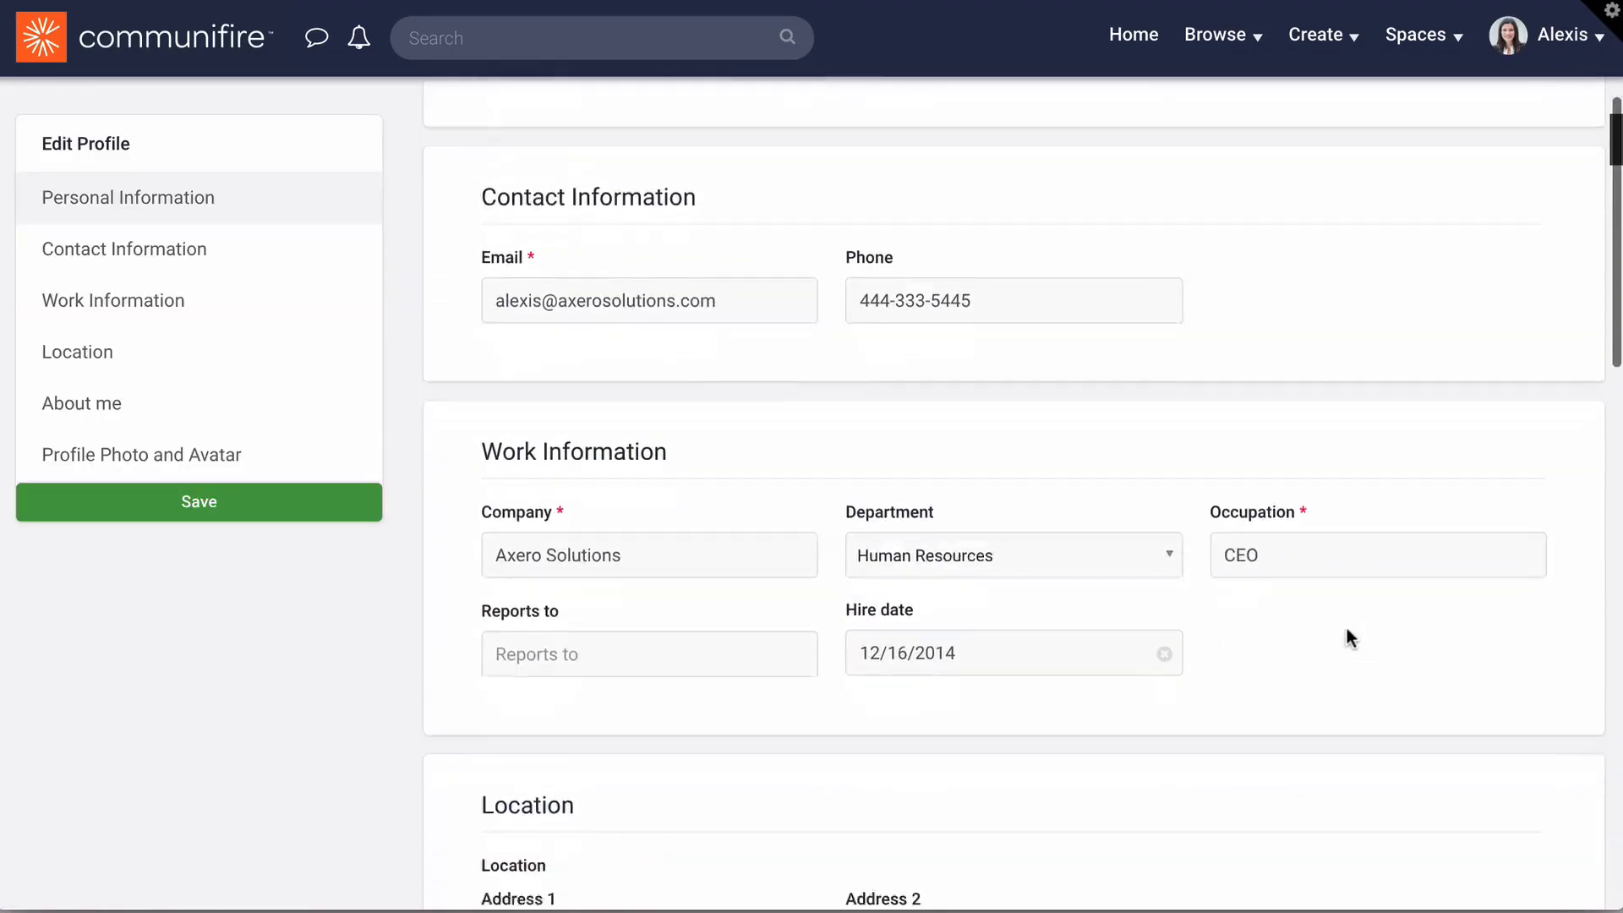
{"action": "scroll", "coordinate": [1346, 629], "scroll_direction": "down", "scroll_amount": 8}
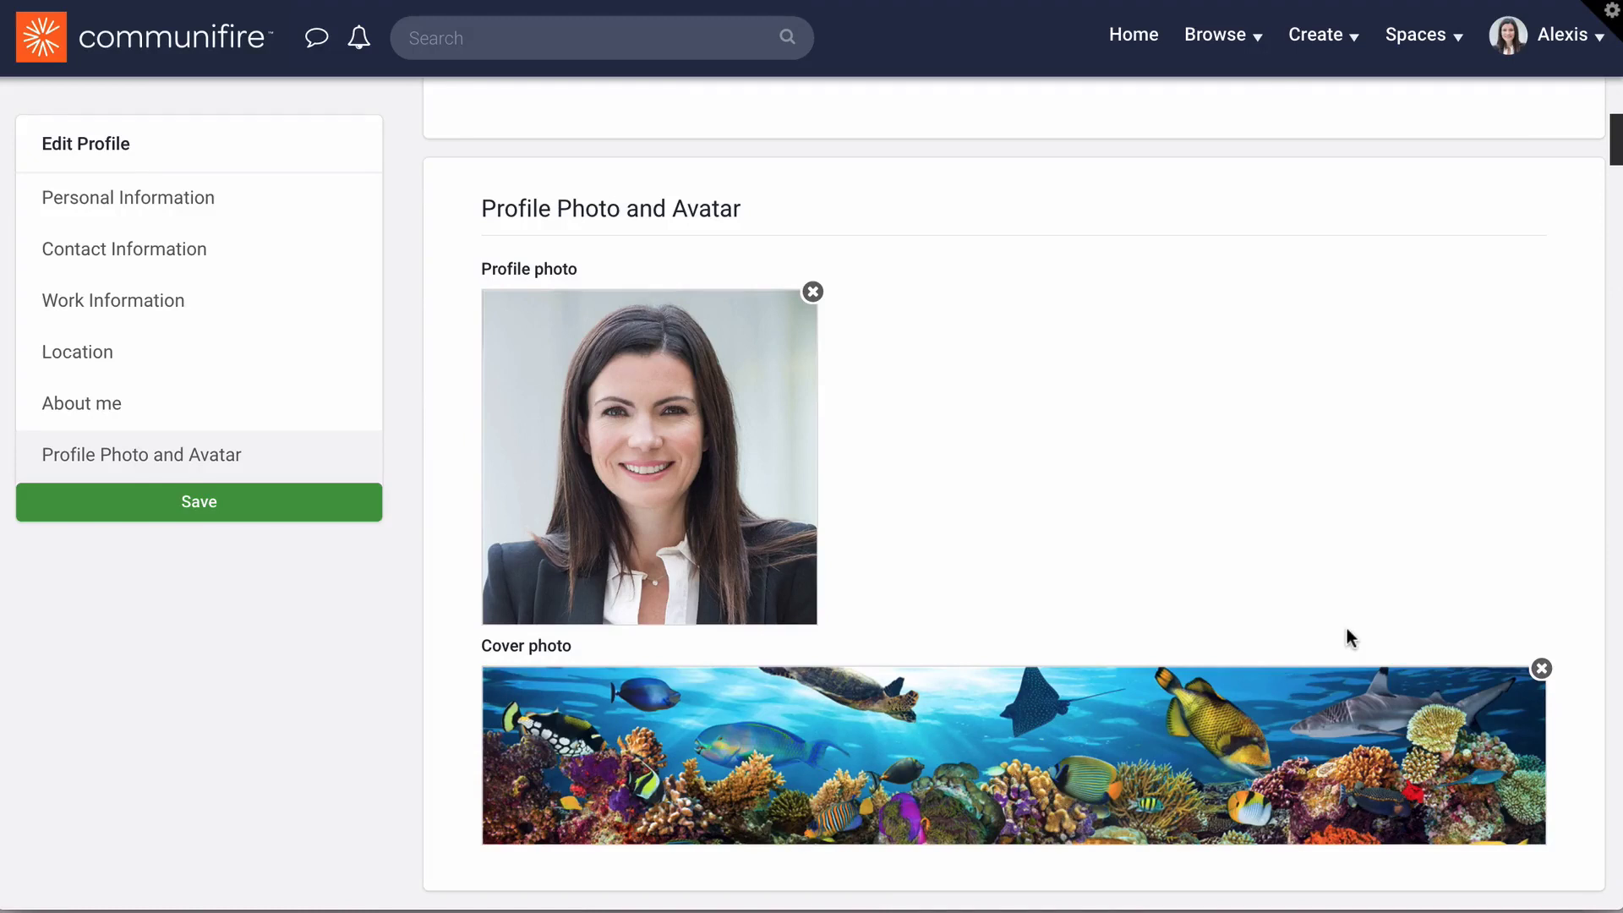
Step: Open the People directory and look through the listed members
{"action": "left_click", "coordinate": [1240, 52]}
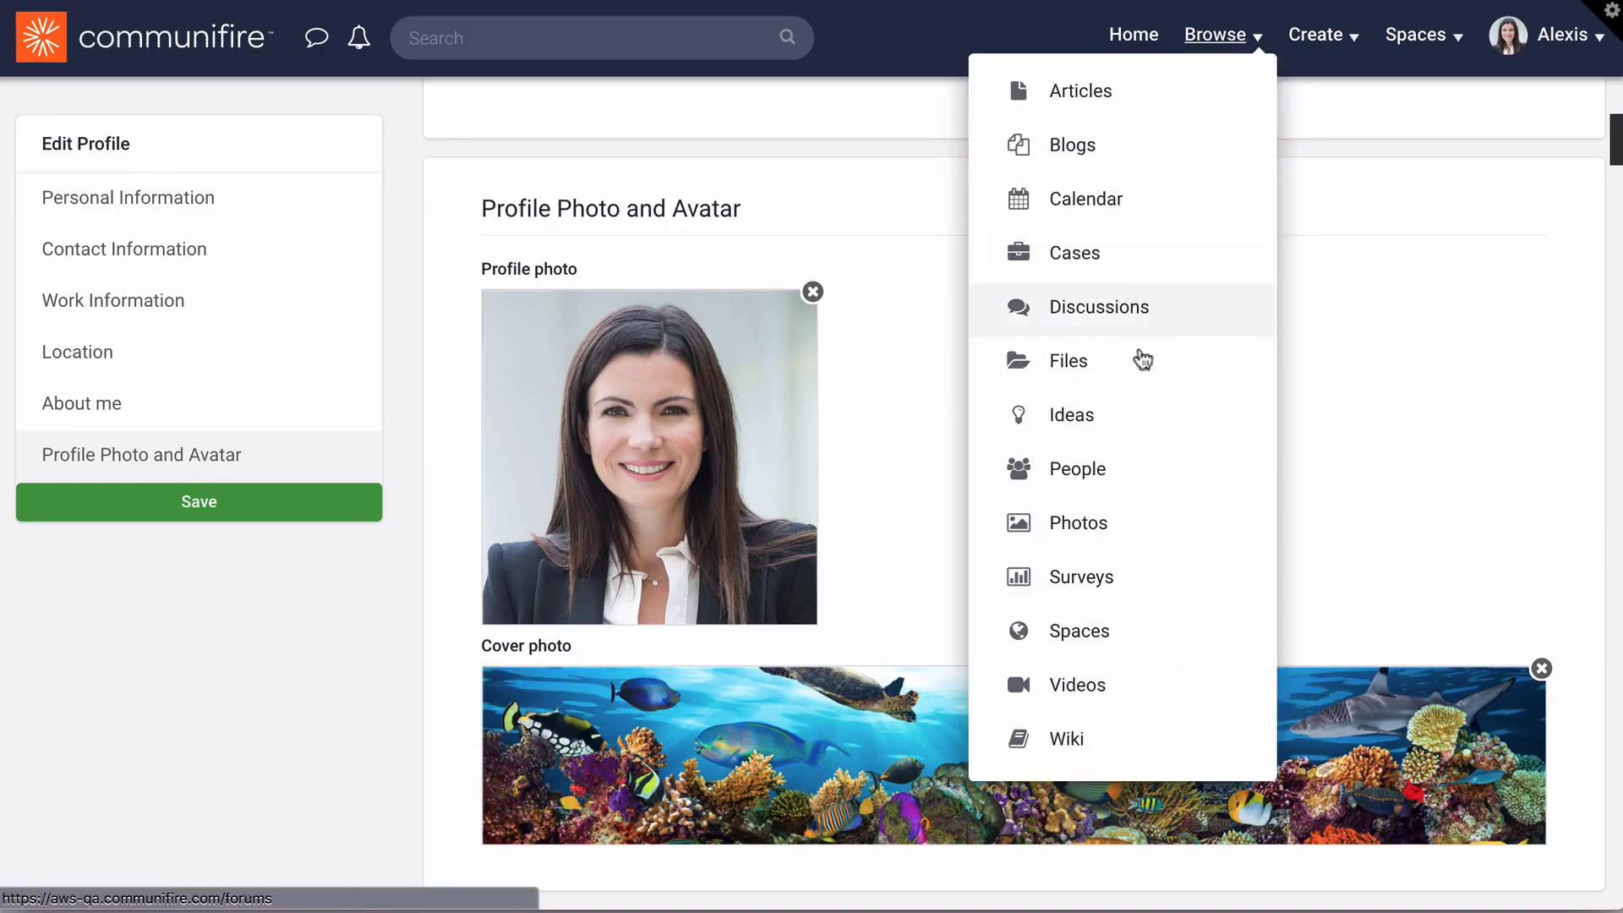
{"action": "left_click", "coordinate": [1082, 465]}
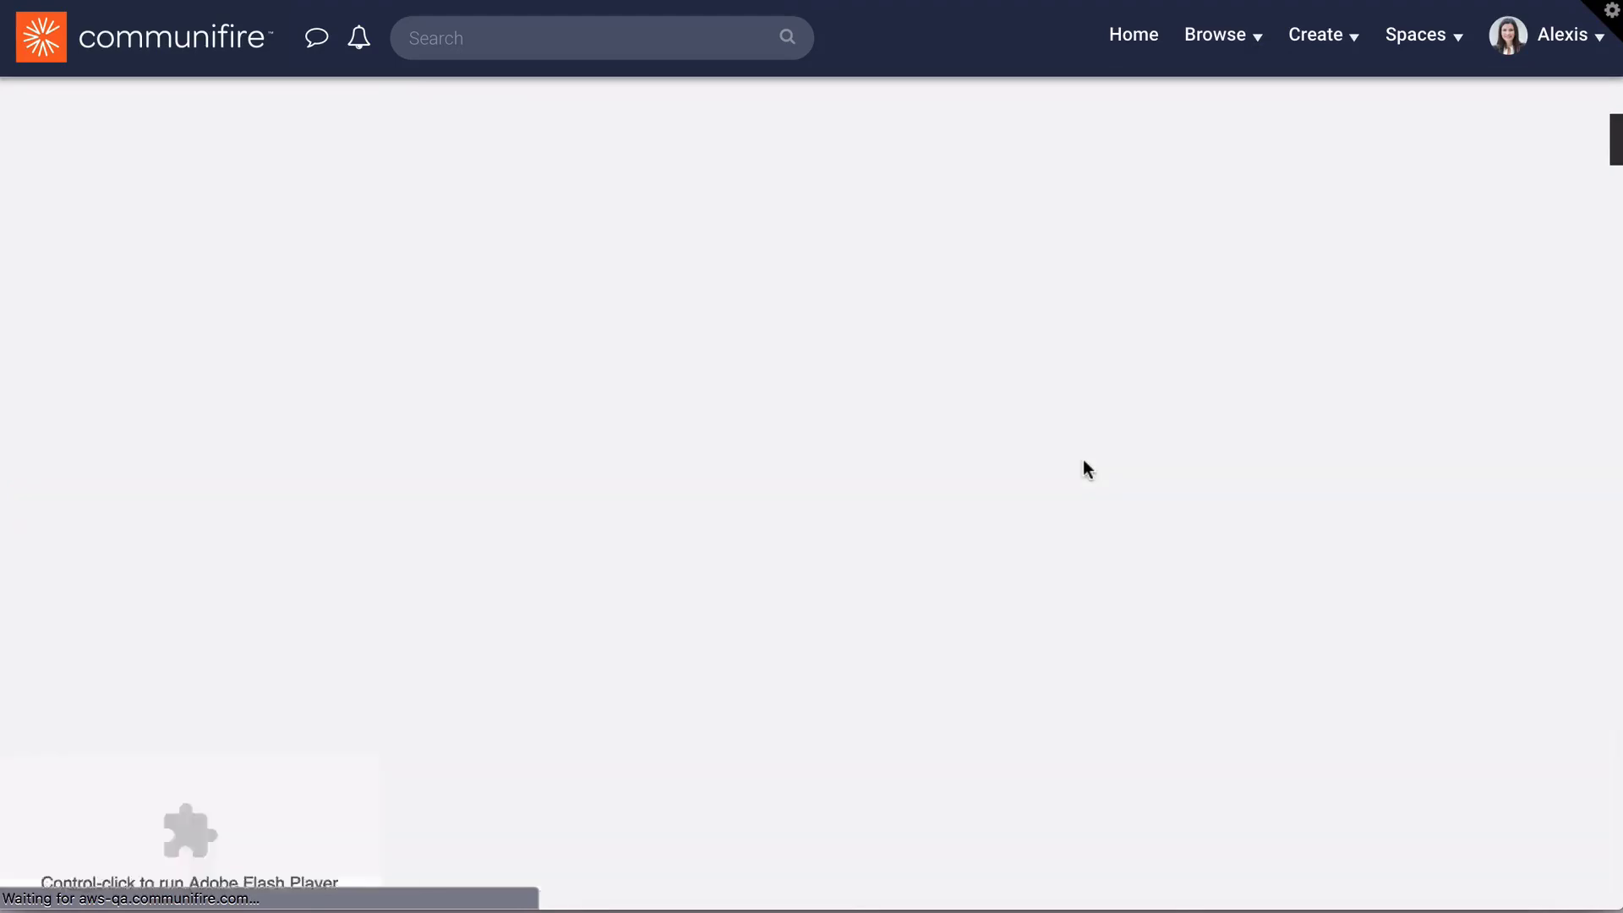
{"action": "scroll", "coordinate": [1084, 463], "scroll_direction": "down", "scroll_amount": 4}
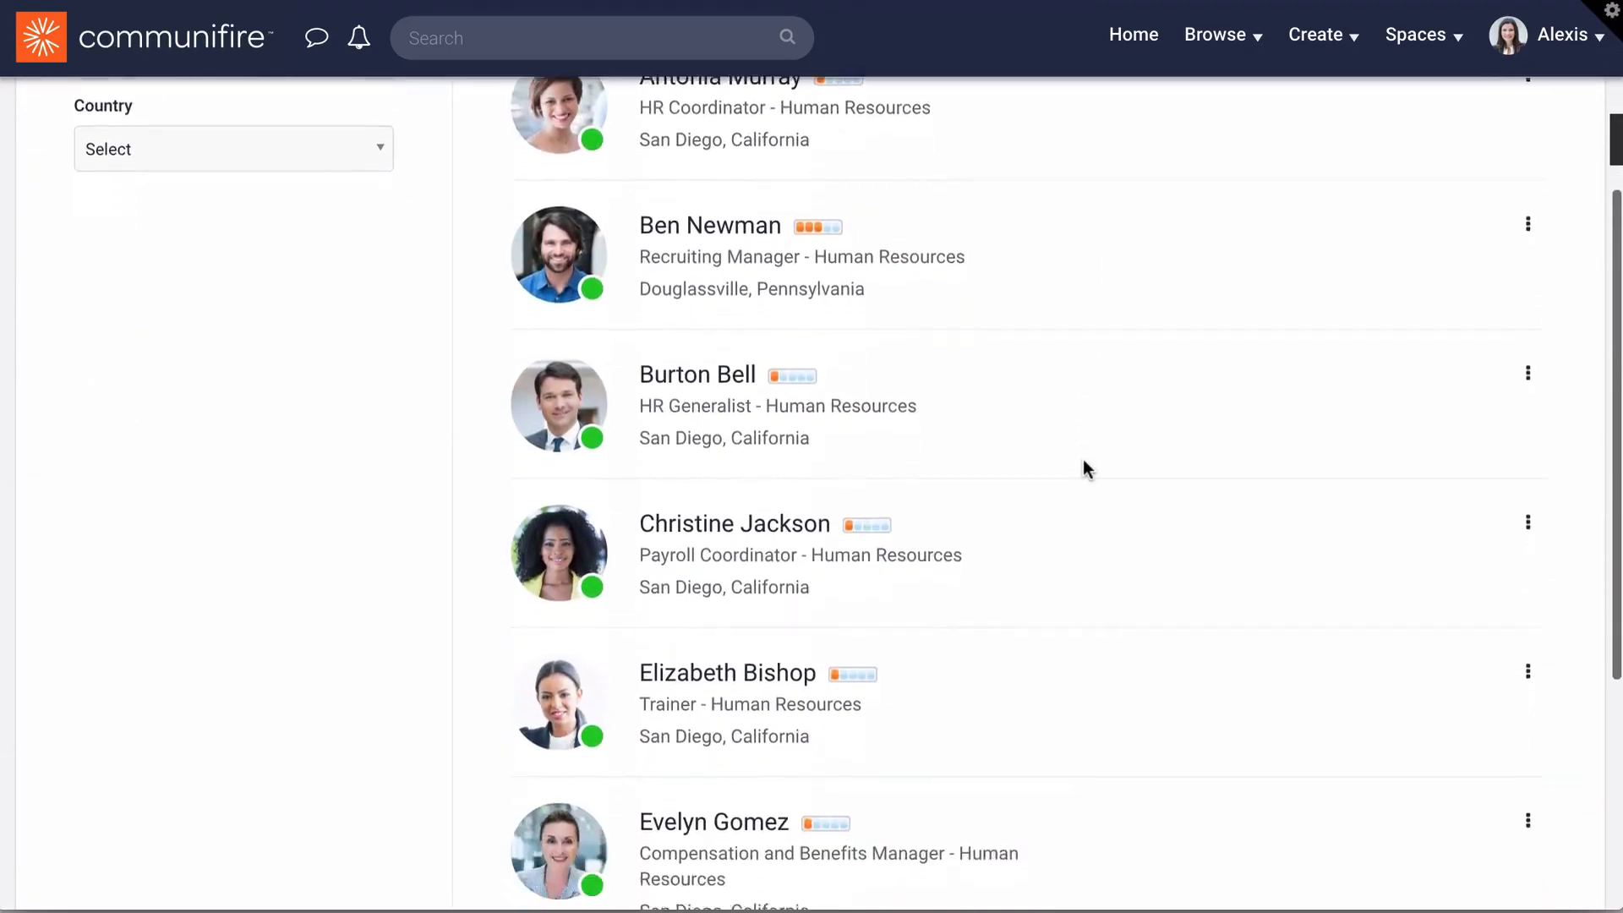
{"action": "scroll", "coordinate": [1083, 461], "scroll_direction": "down", "scroll_amount": 3}
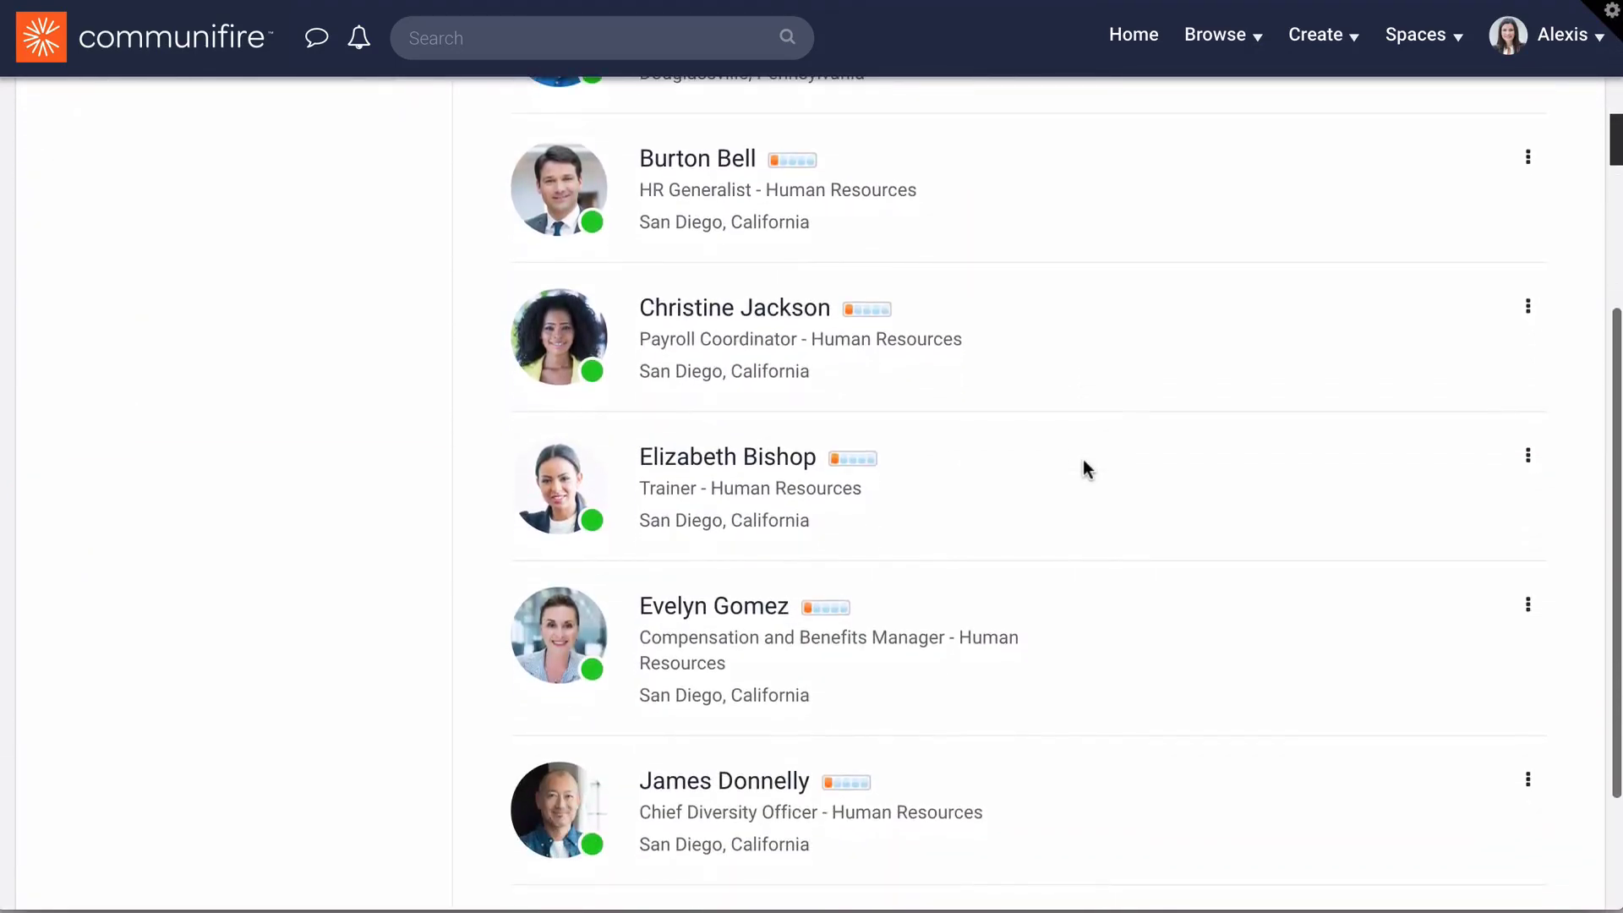
Step: Open the User Profiles settings in the admin Control Panel and check the actions available for the People Directory page
{"action": "left_click", "coordinate": [1609, 14]}
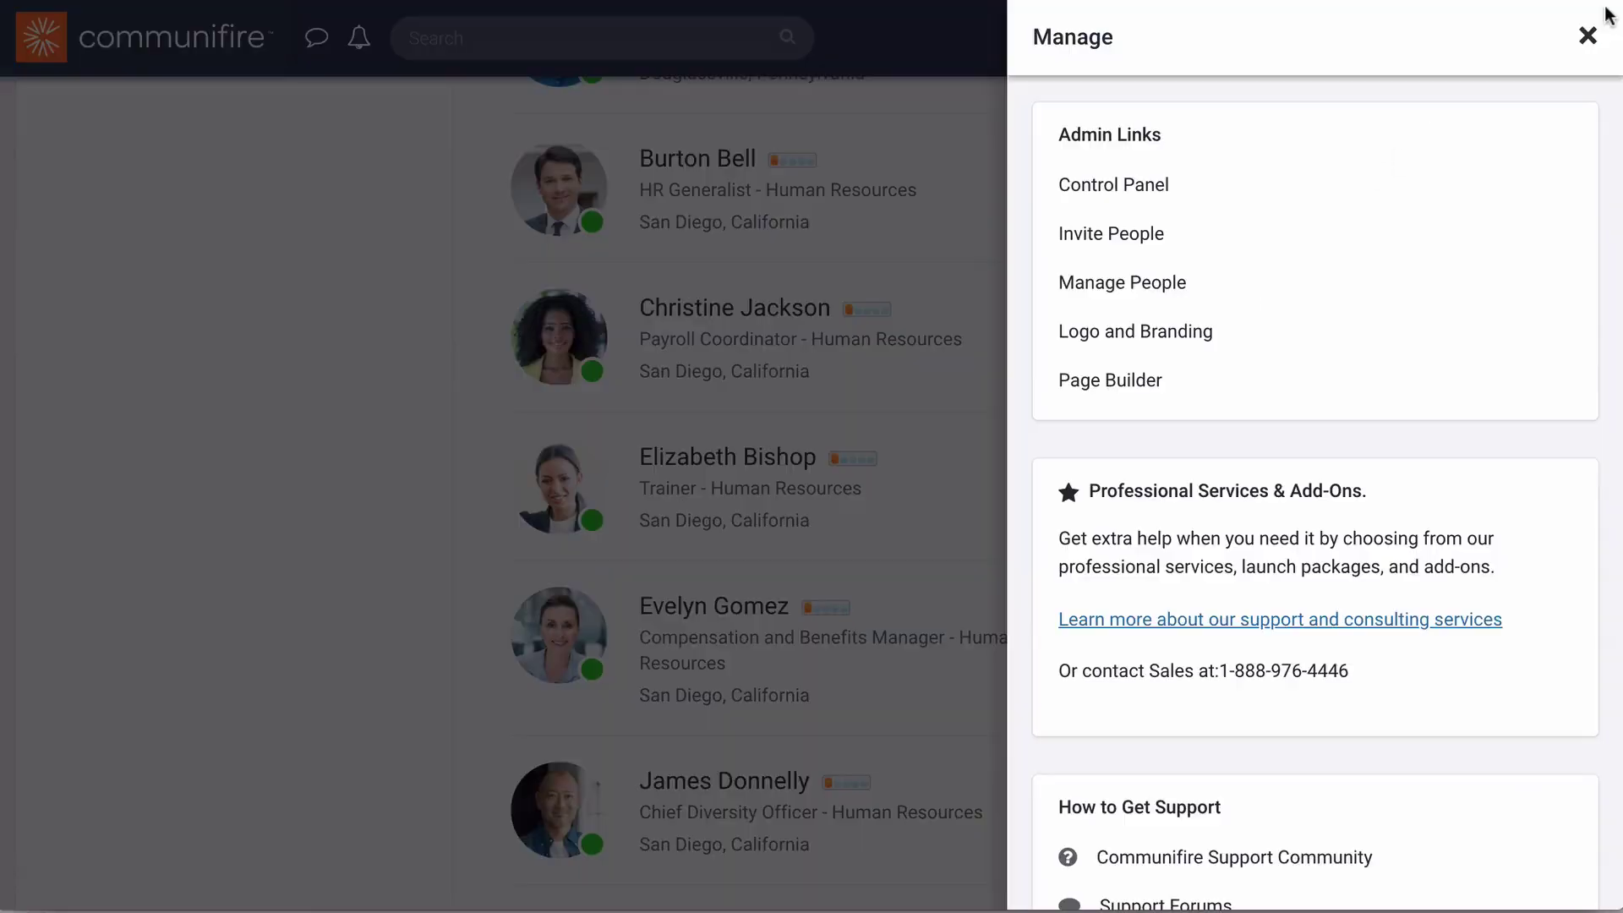
{"action": "left_click", "coordinate": [1145, 191]}
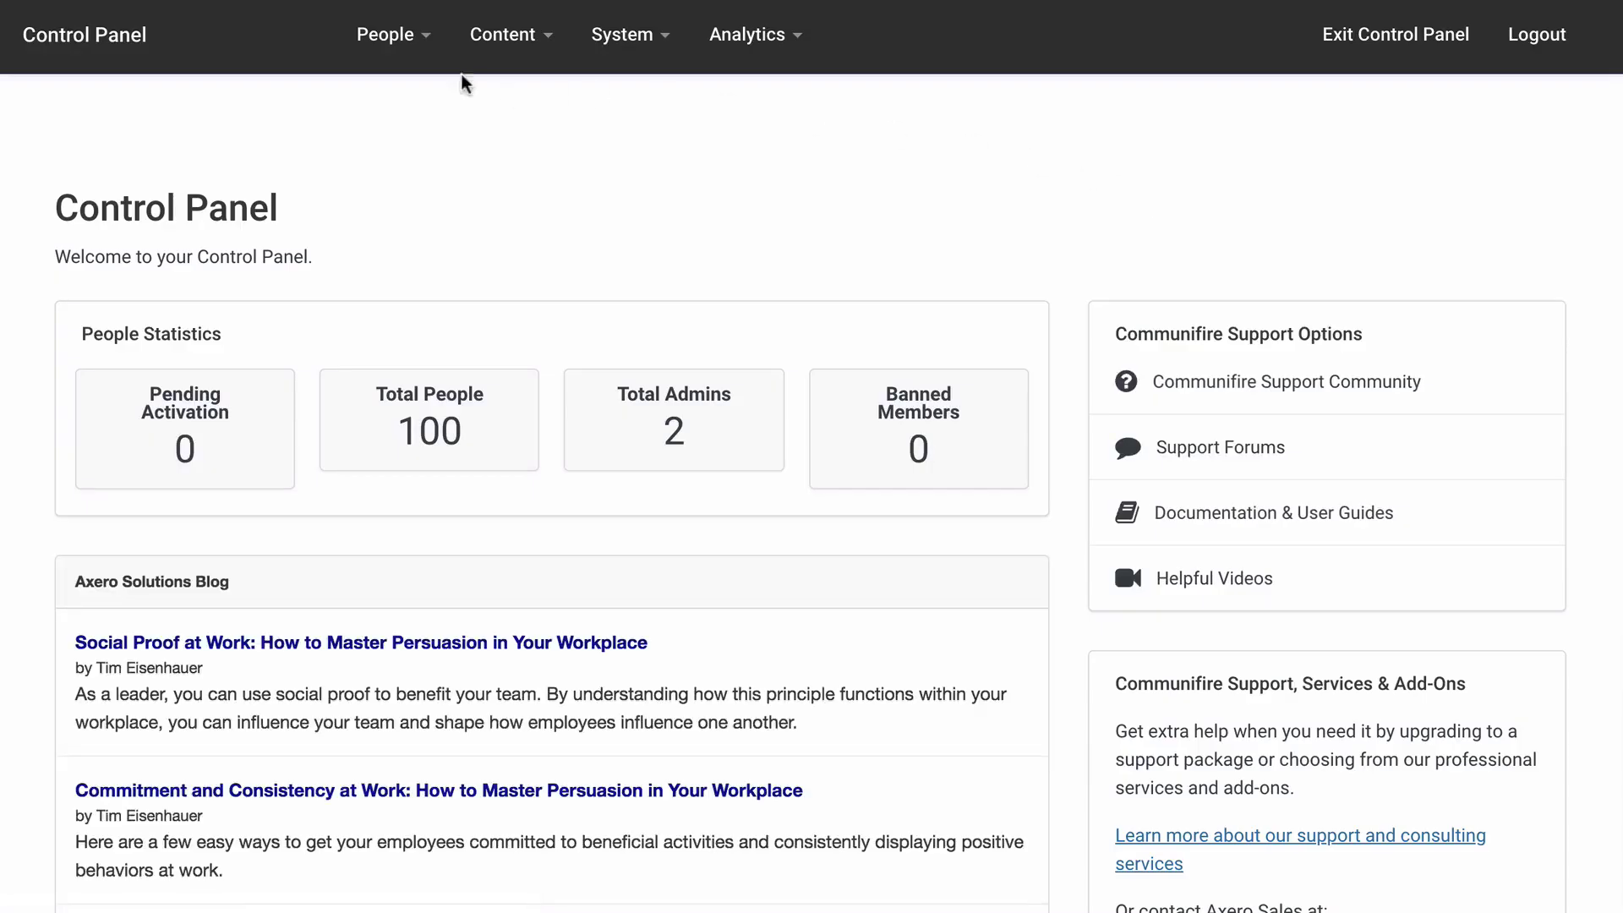
{"action": "left_click", "coordinate": [395, 51]}
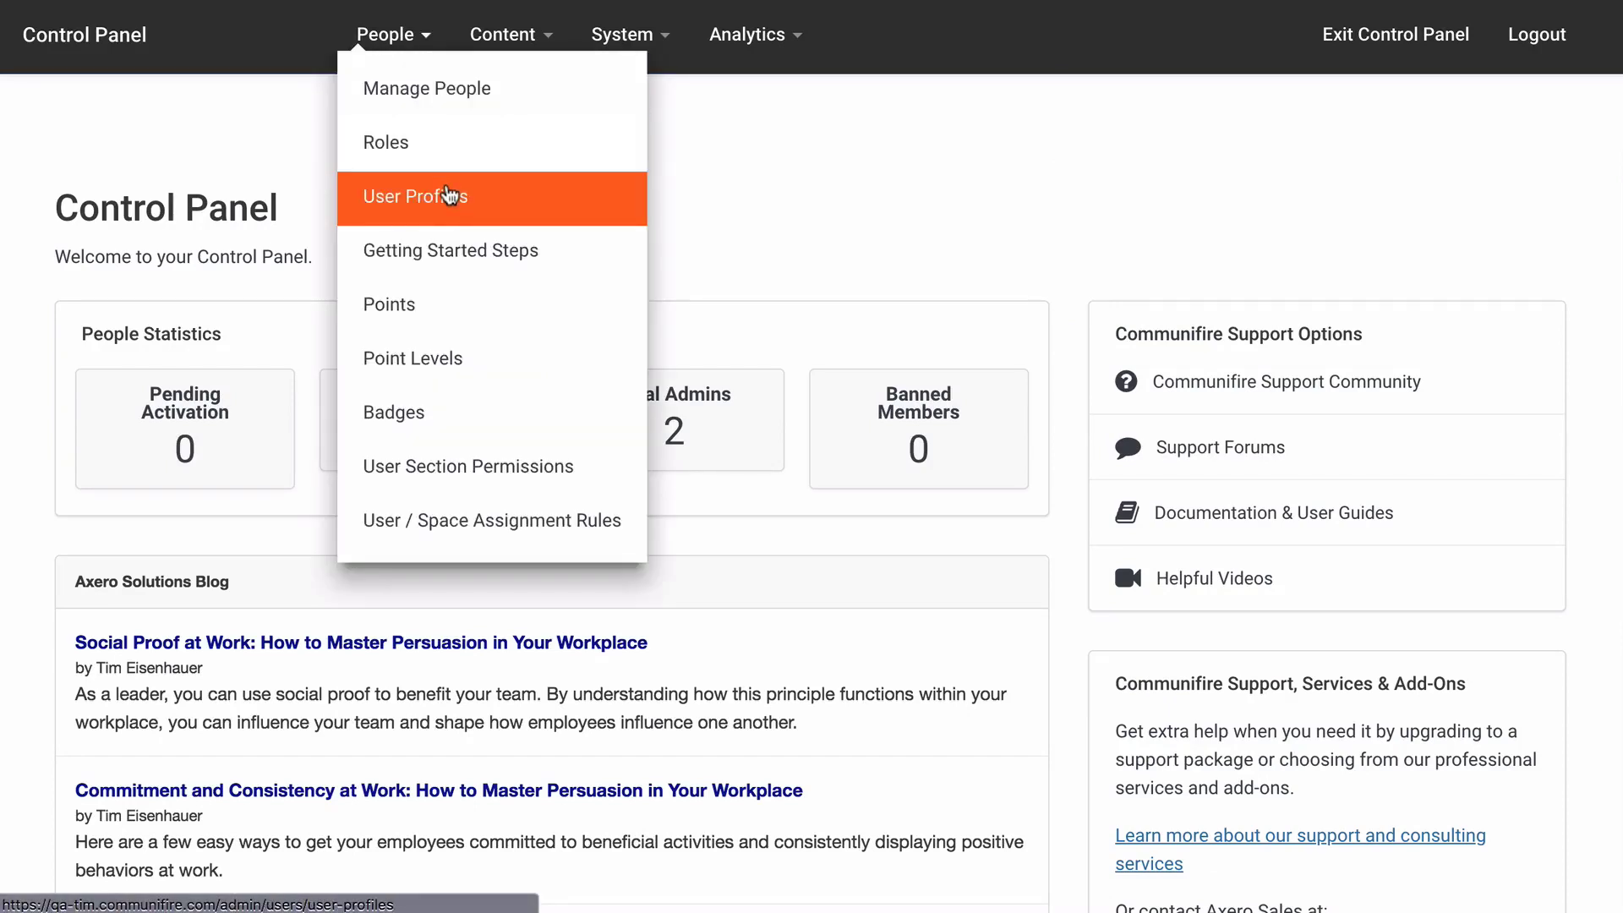
{"action": "left_click", "coordinate": [449, 196]}
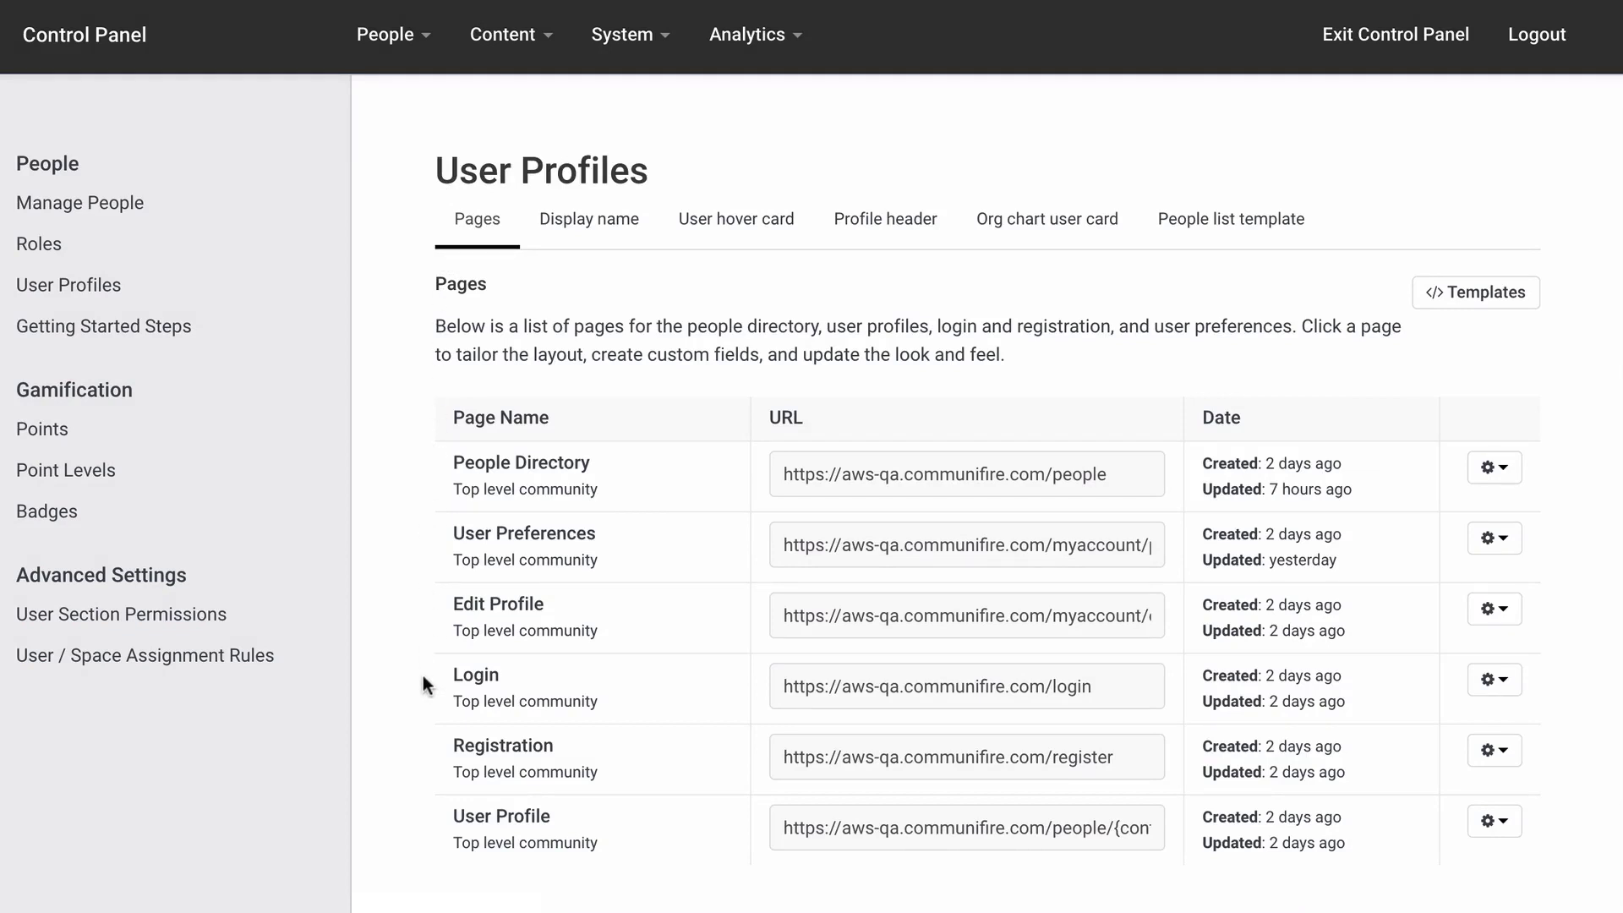
{"action": "left_click", "coordinate": [1485, 469]}
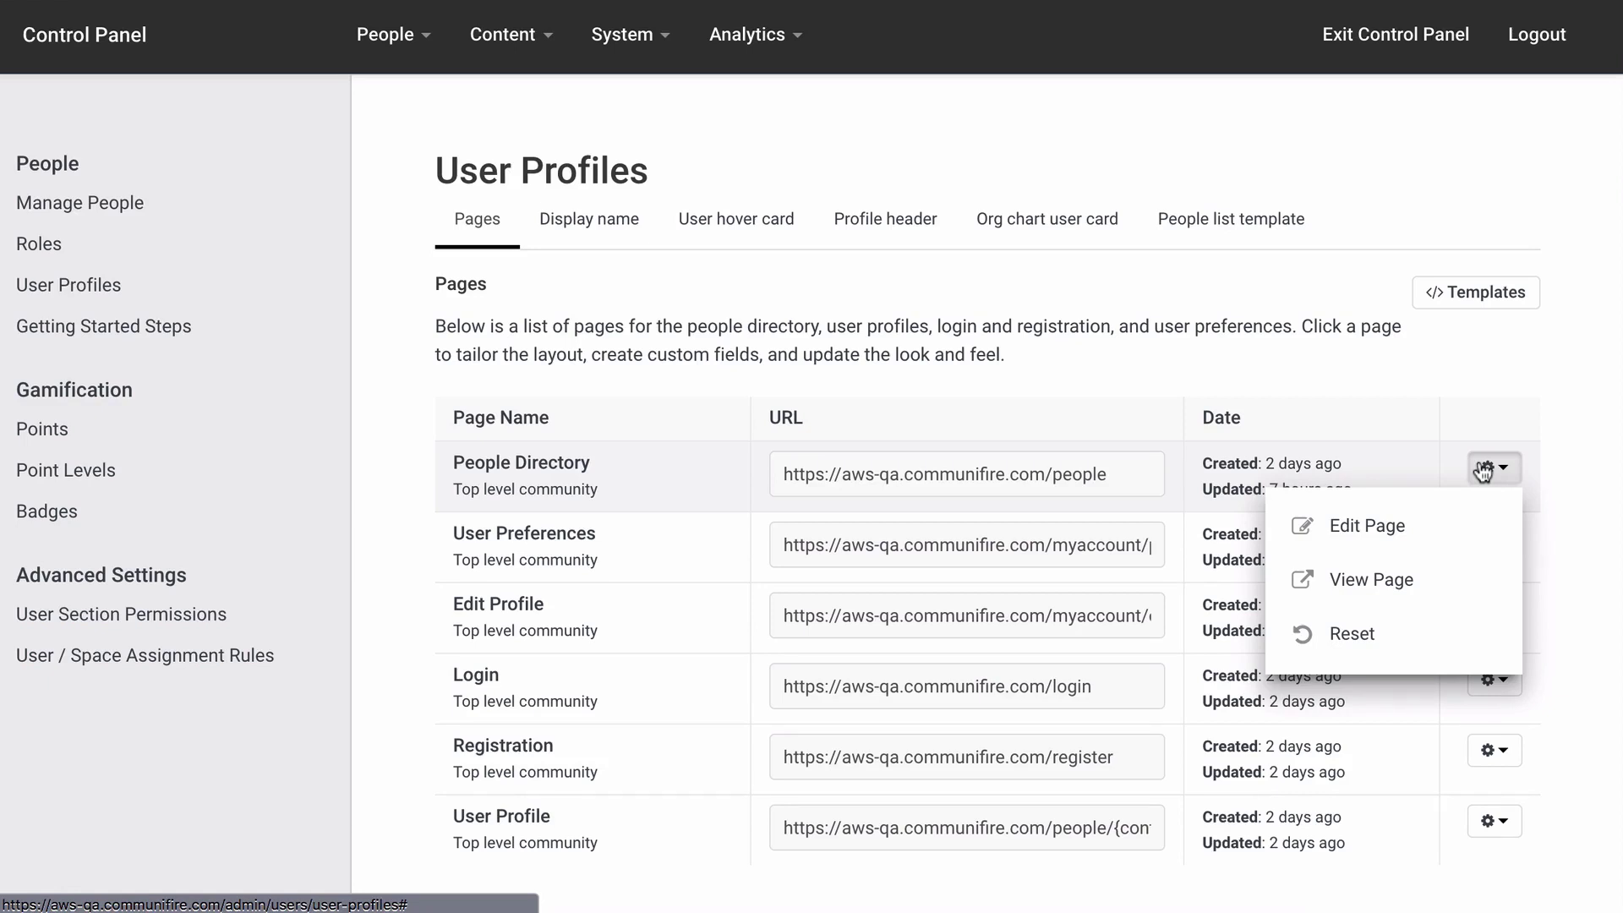
{"action": "left_click", "coordinate": [1484, 471]}
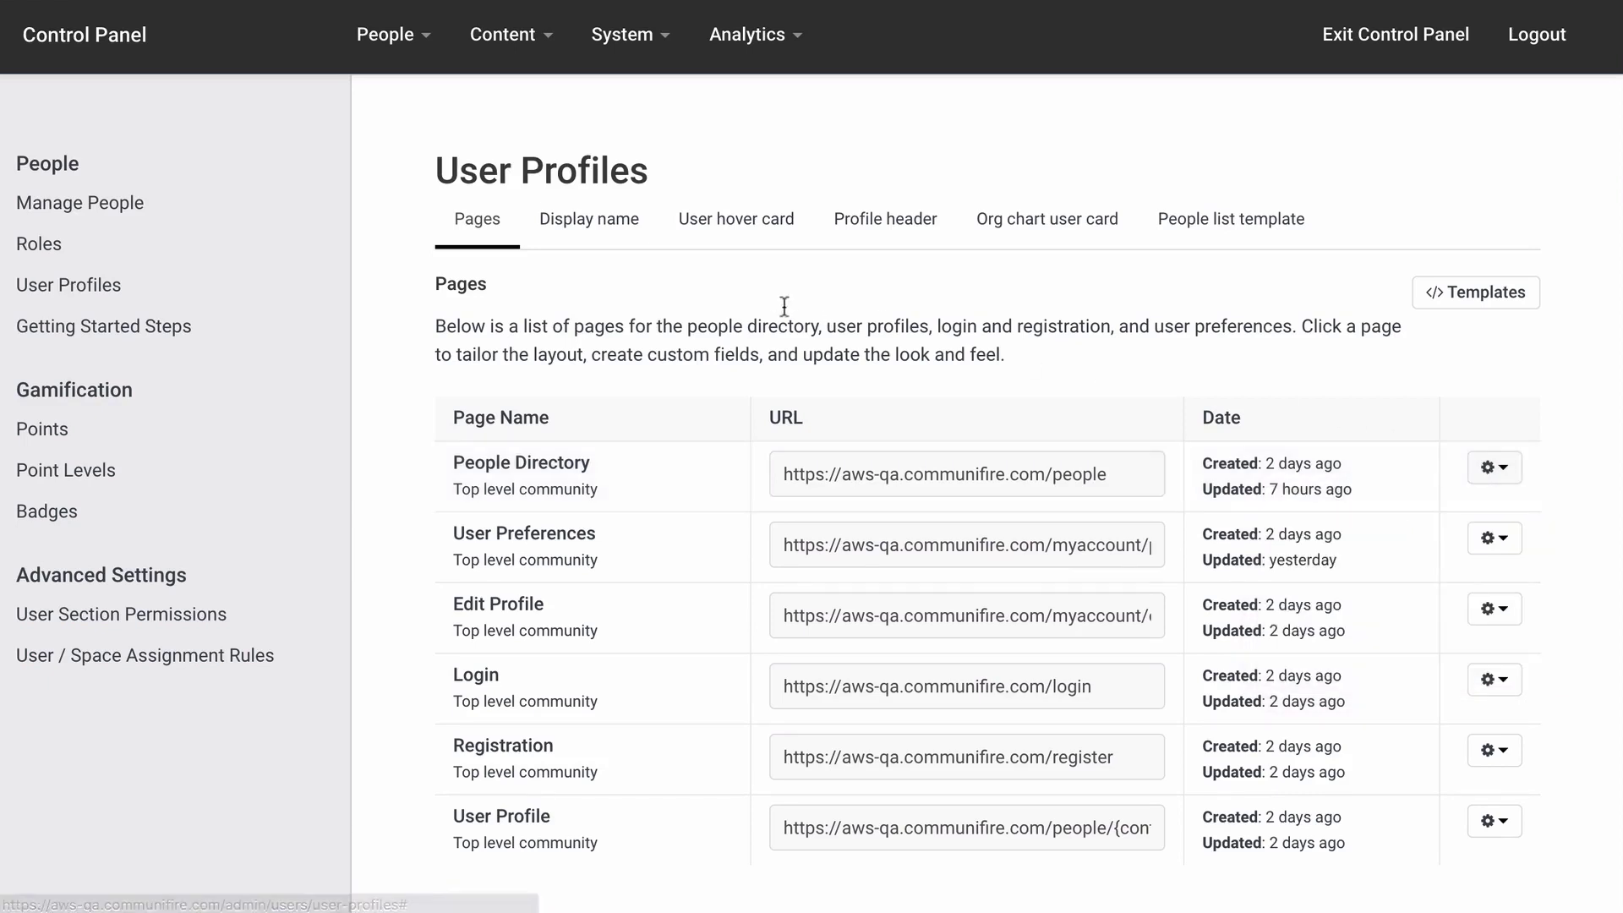
Step: Set the display of people's names to First Name Only and save the setting
{"action": "left_click", "coordinate": [616, 237]}
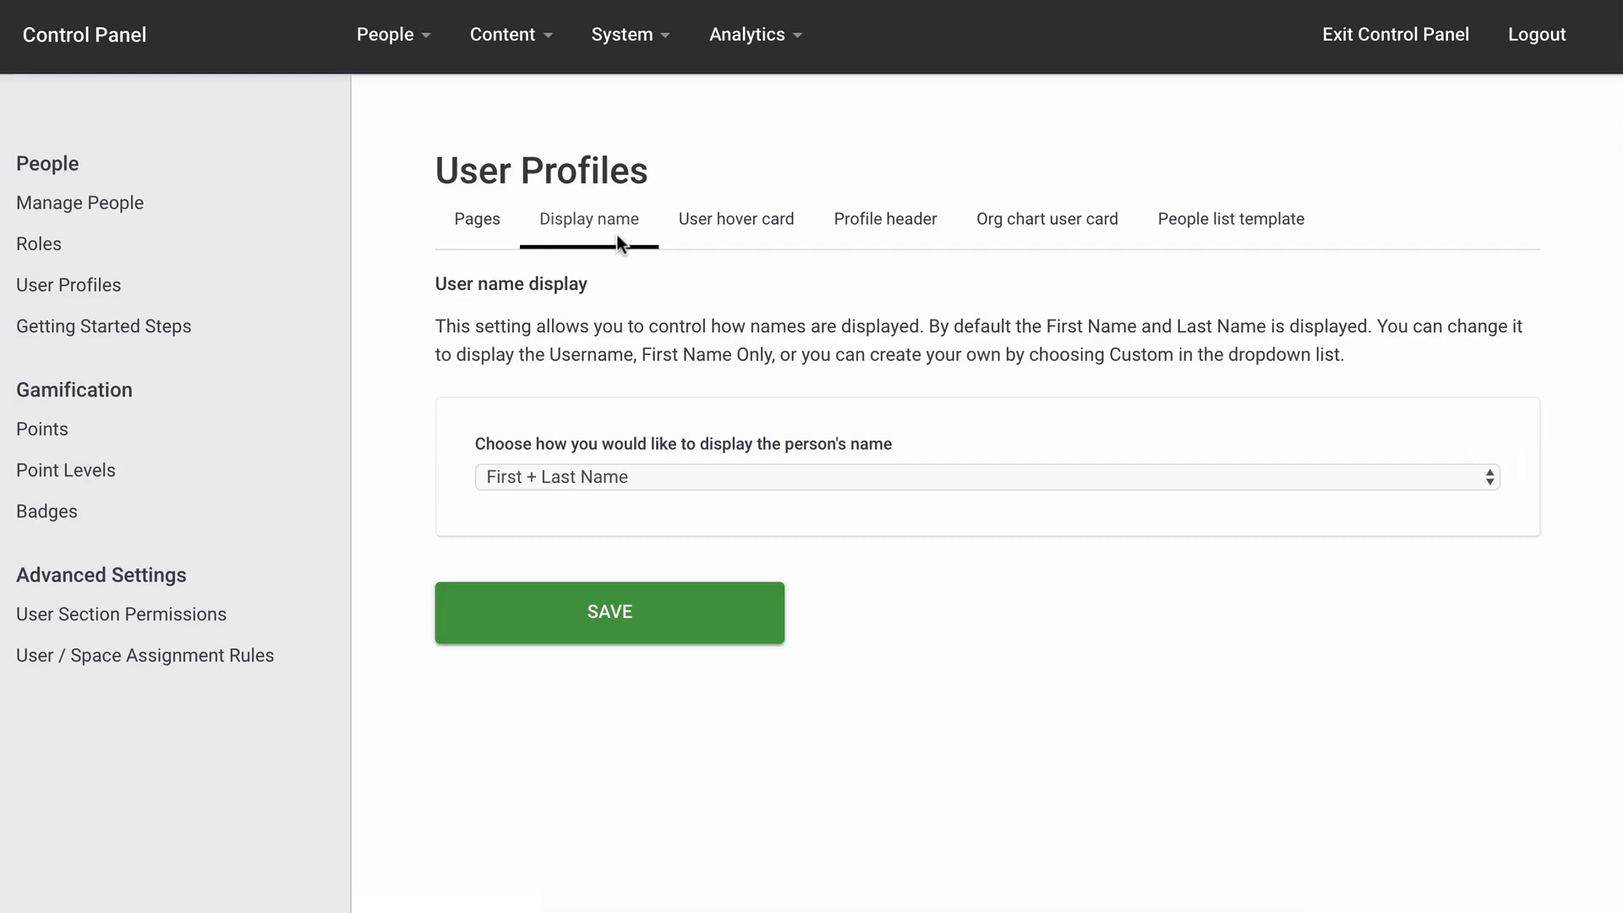
{"action": "left_click", "coordinate": [896, 478]}
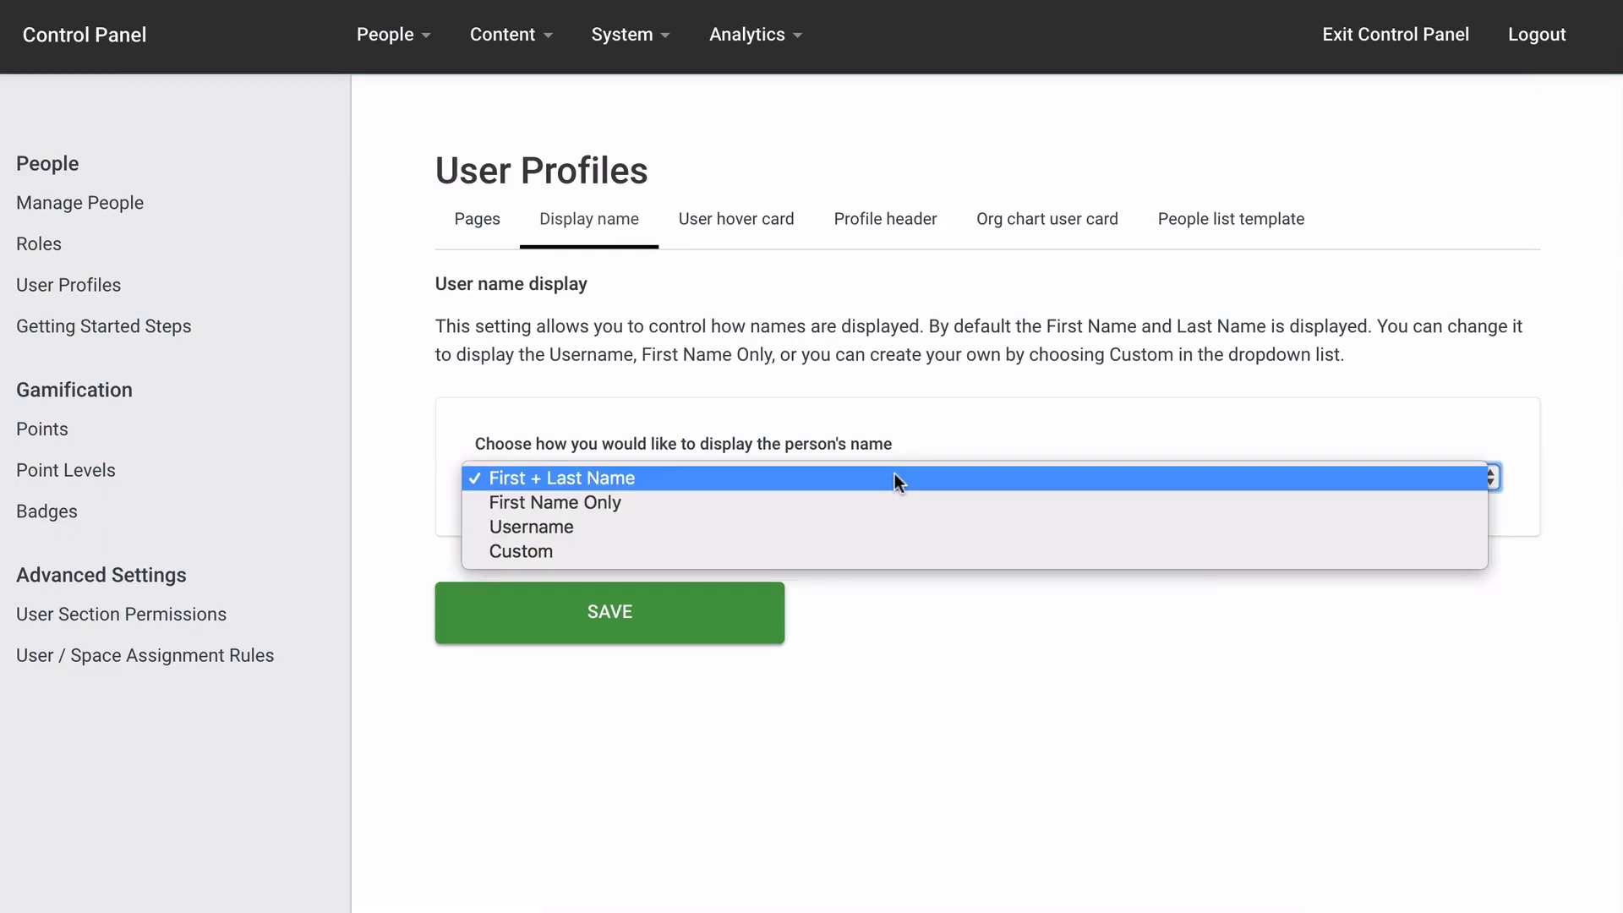
{"action": "left_click", "coordinate": [893, 502]}
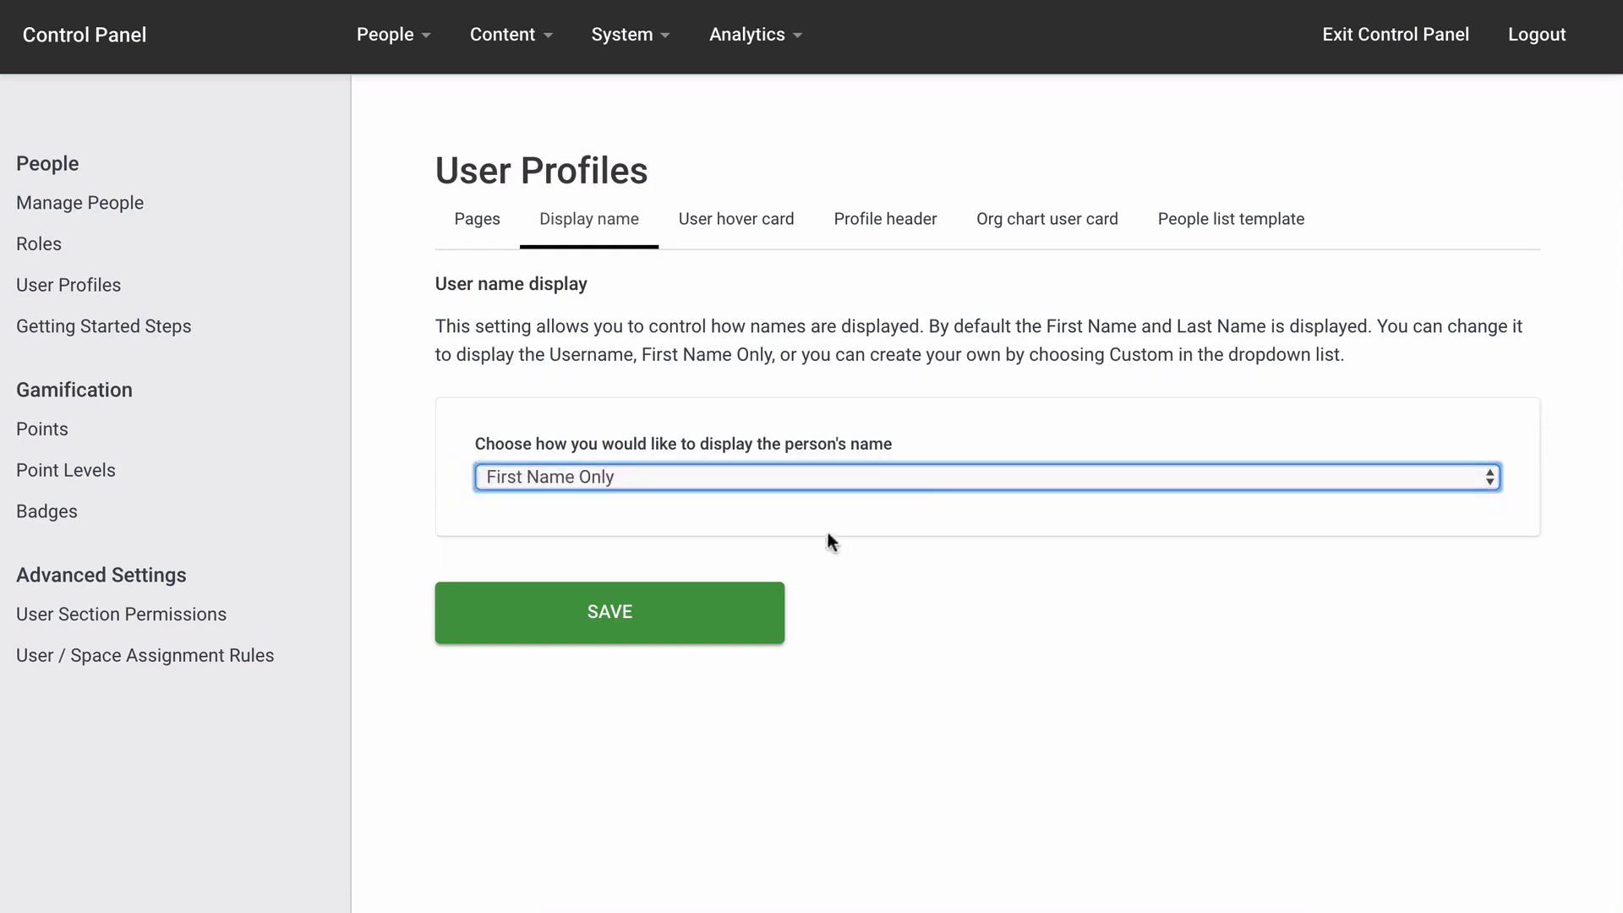
{"action": "left_click", "coordinate": [742, 597]}
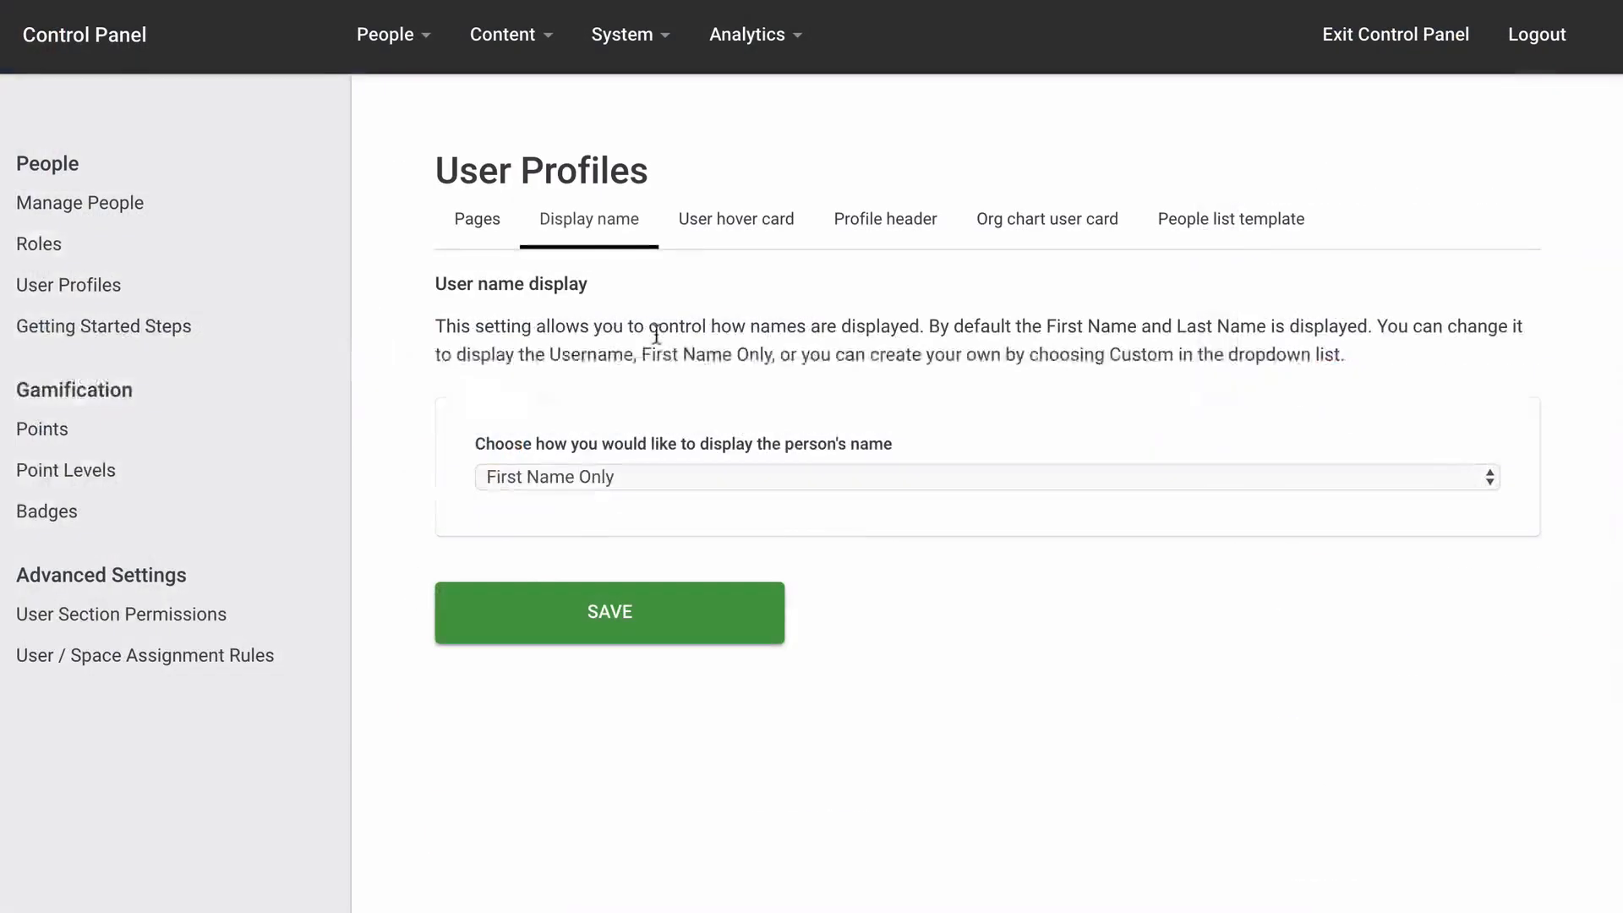
Step: In the user hover card template, duplicate the Phone property line directly below the original
{"action": "left_click", "coordinate": [733, 235]}
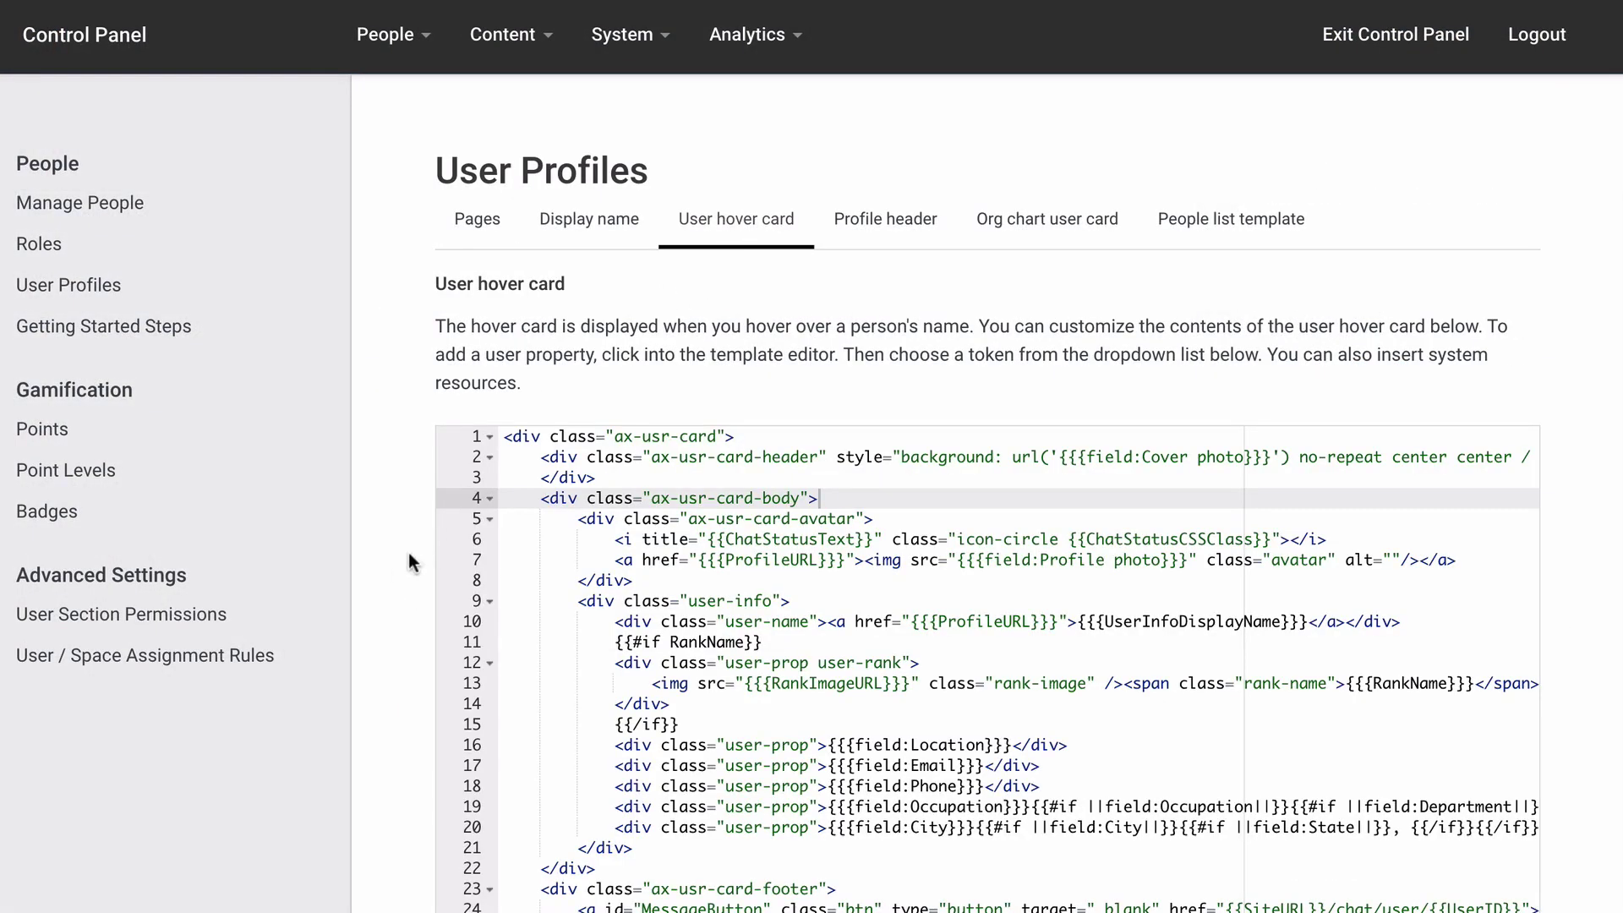
{"action": "scroll", "coordinate": [394, 568], "scroll_direction": "down", "scroll_amount": 3}
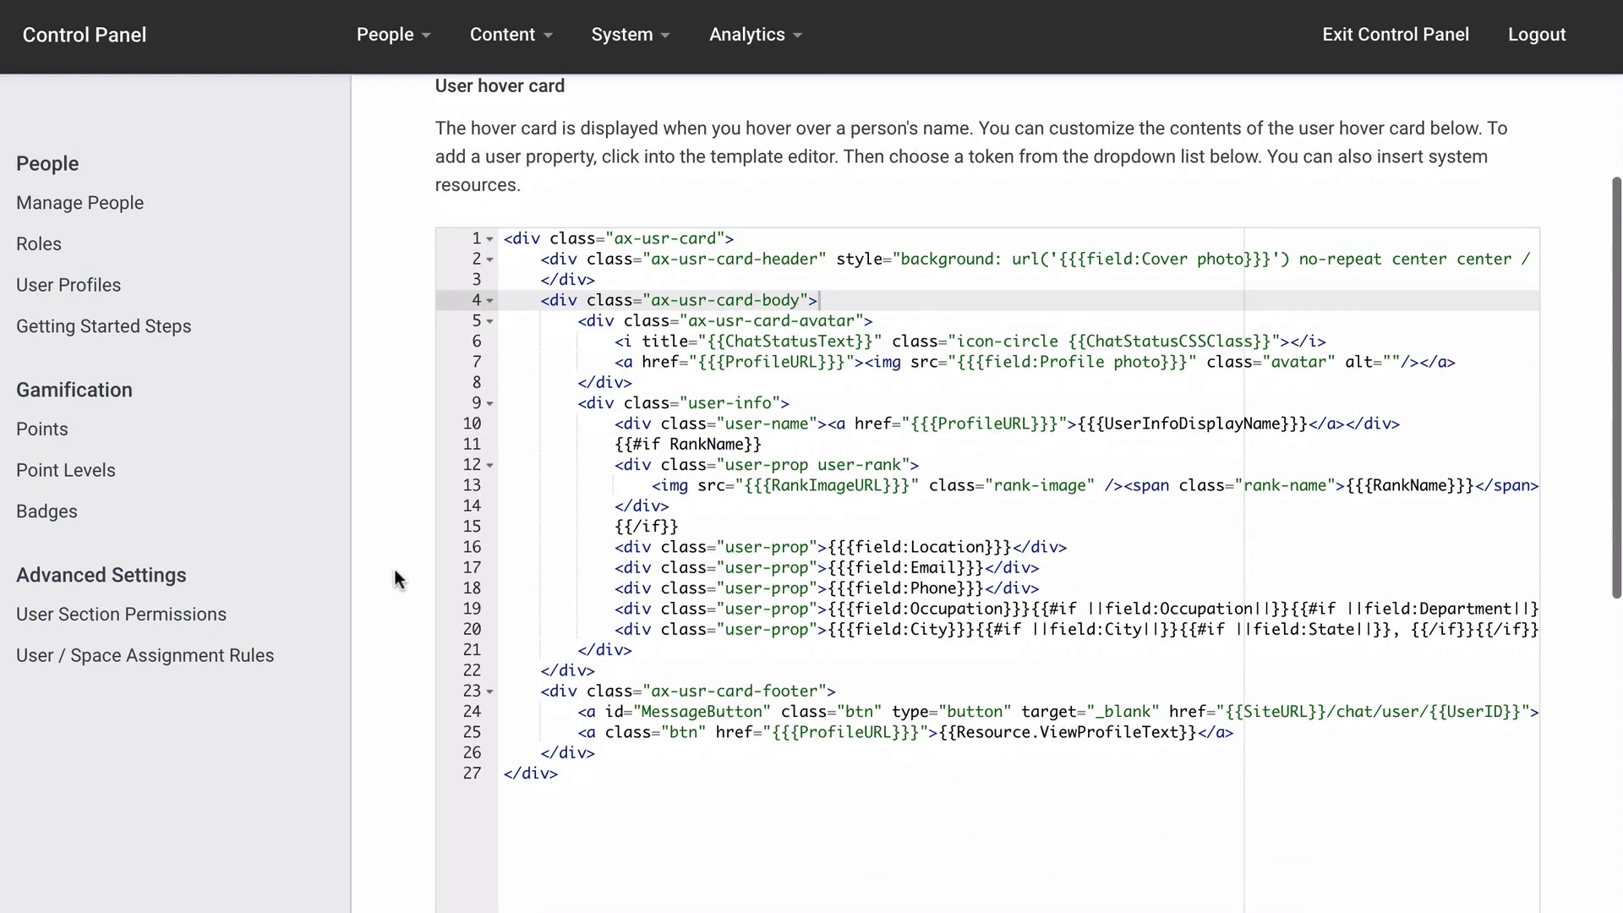
{"action": "left_click", "coordinate": [797, 240]}
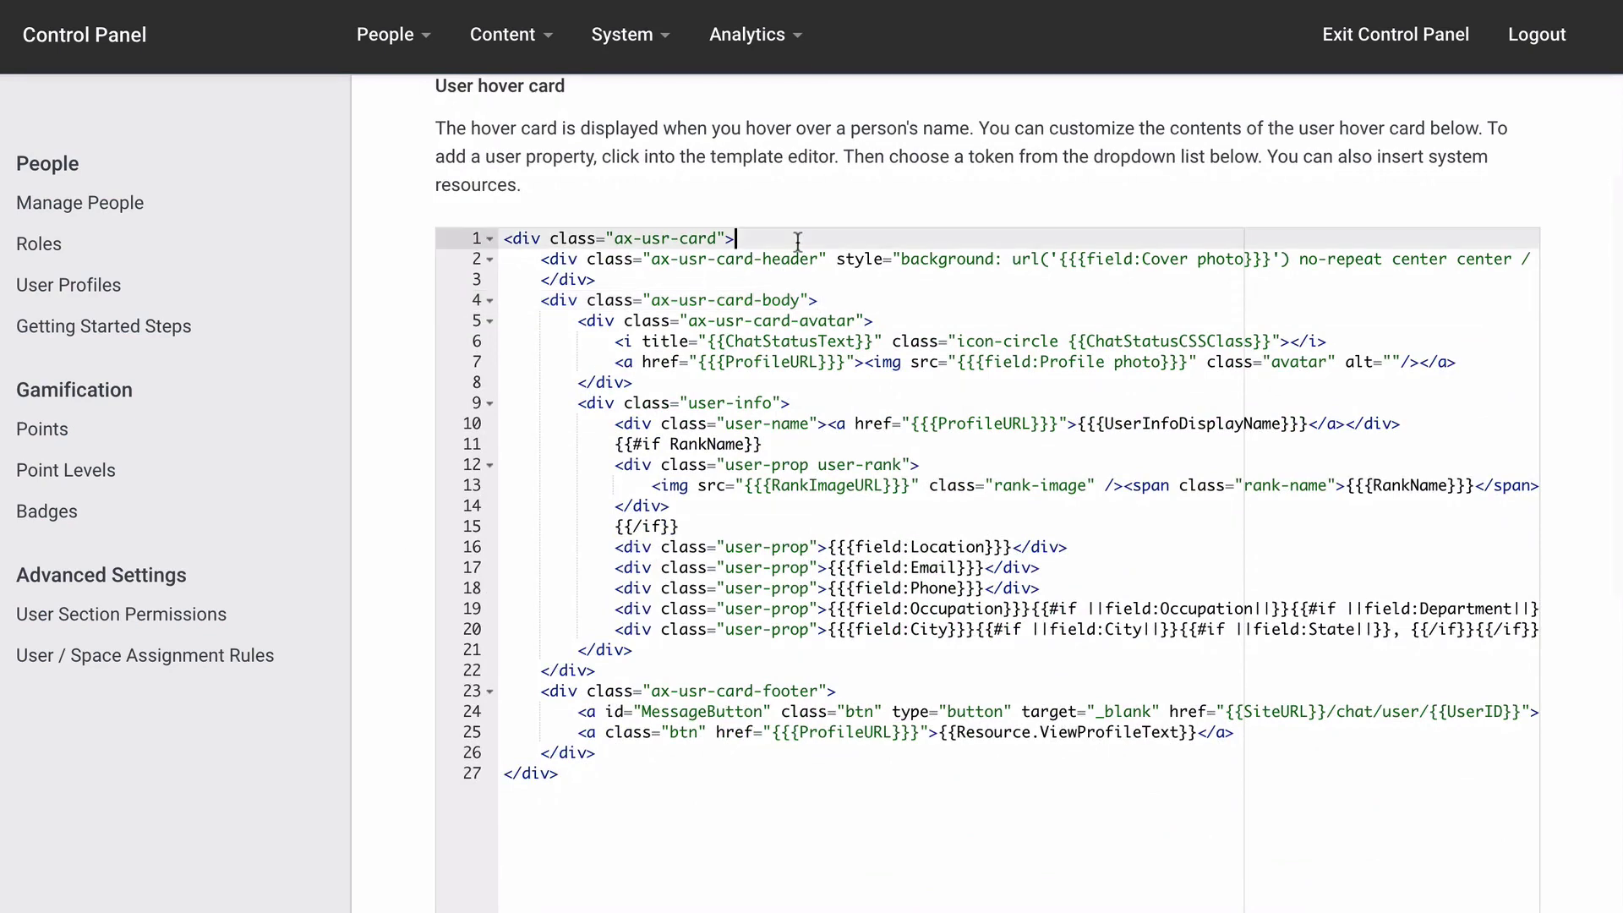
{"action": "left_click_drag", "start_coordinate": [1040, 588], "coordinate": [612, 585]}
{"action": "key", "text": "ctrl+c"}
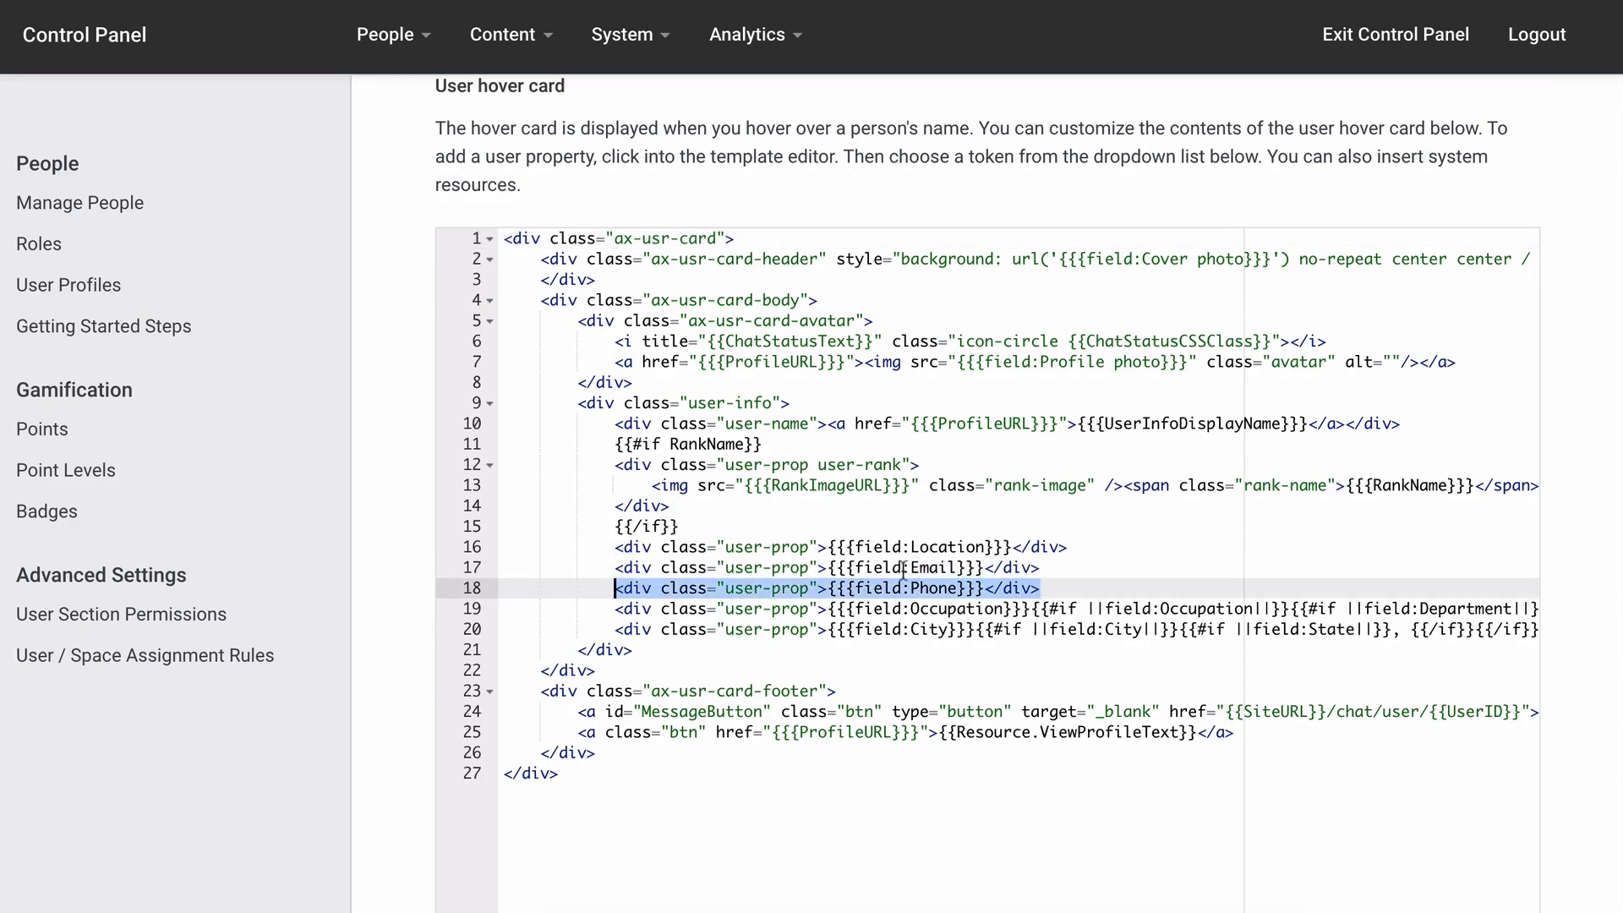
{"action": "left_click", "coordinate": [1072, 592]}
{"action": "key", "text": "Return"}
{"action": "key", "text": "ctrl+v"}
Step: Replace the field token in the duplicated user-prop line of the hover card template with the Points token
{"action": "left_click_drag", "start_coordinate": [826, 609], "coordinate": [983, 608]}
{"action": "key", "text": "BackSpace"}
{"action": "scroll", "coordinate": [772, 592], "scroll_direction": "down", "scroll_amount": 5}
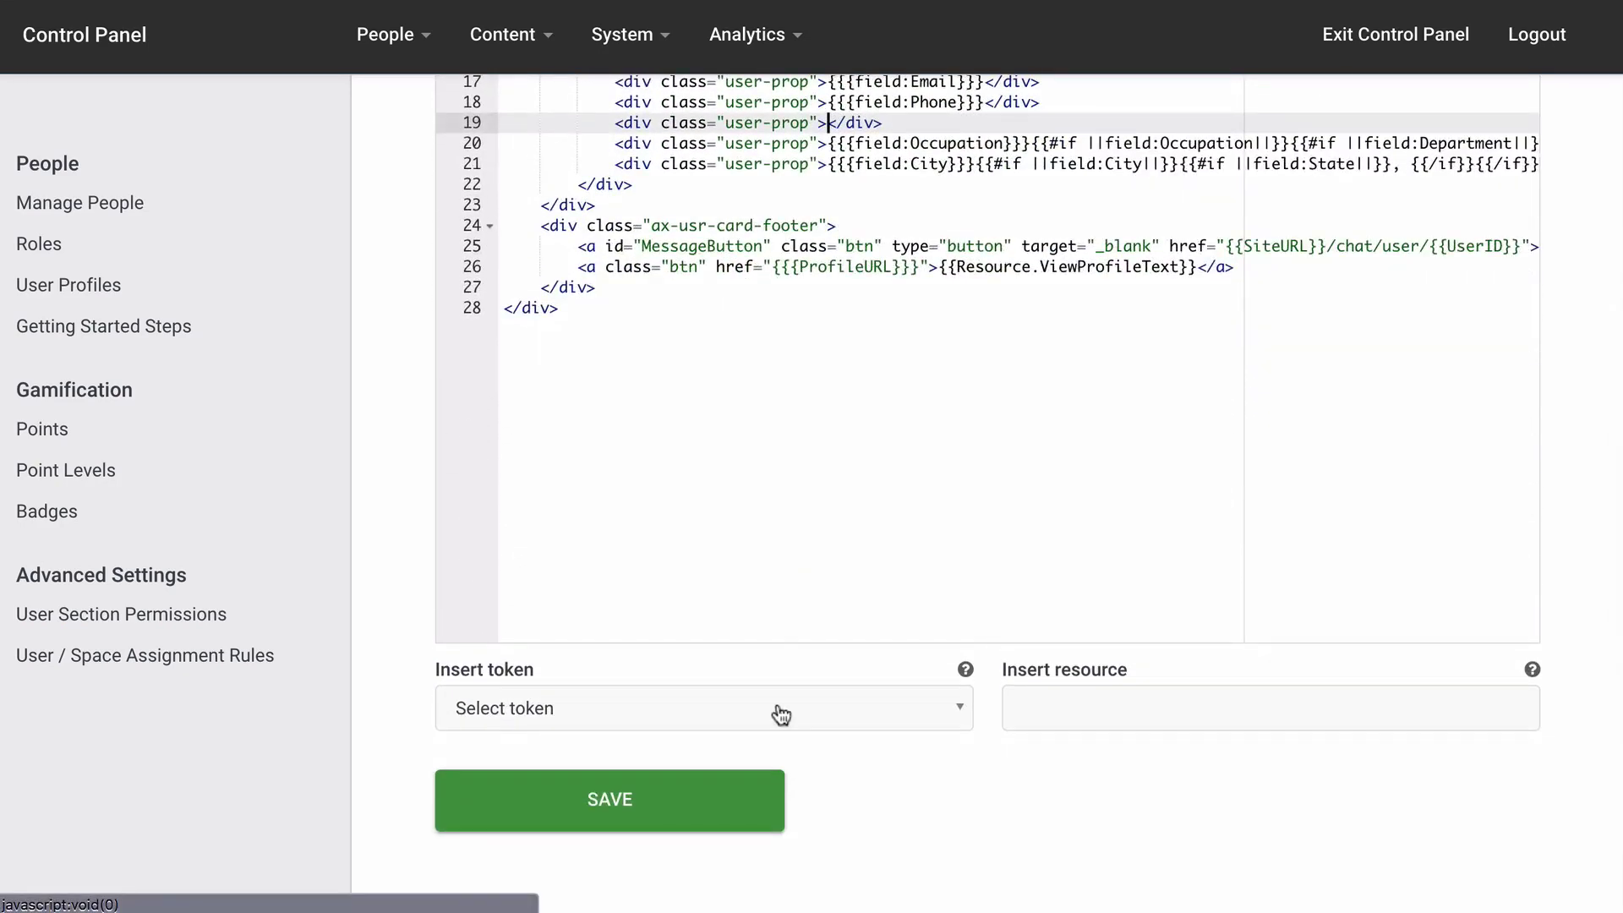
{"action": "left_click", "coordinate": [779, 710]}
{"action": "type", "text": "points"}
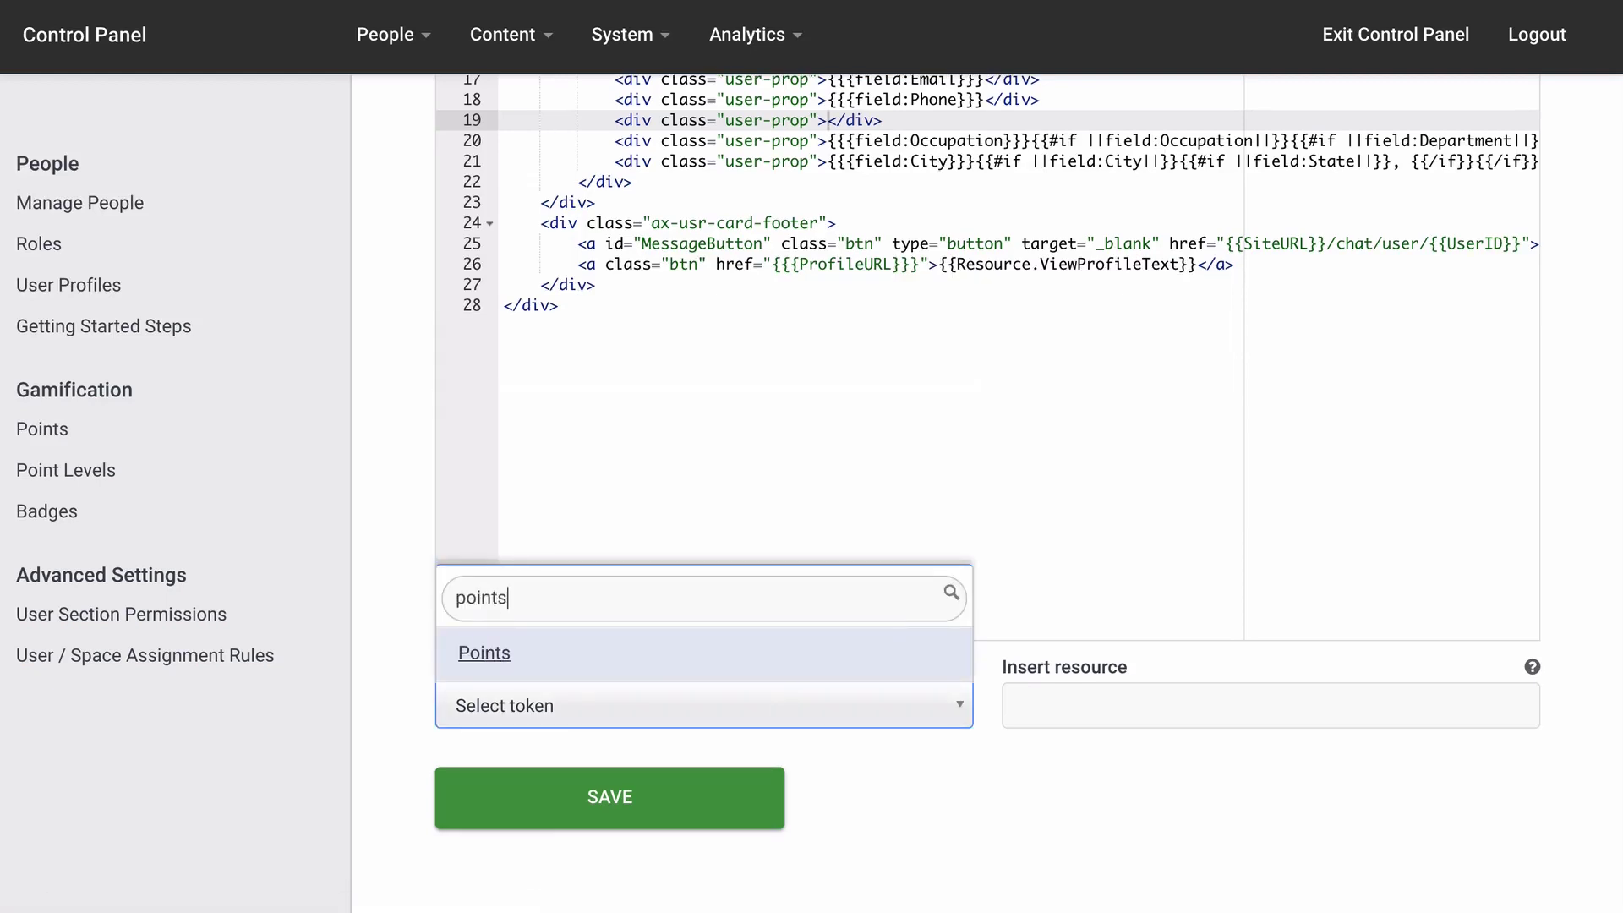
{"action": "left_click", "coordinate": [755, 662]}
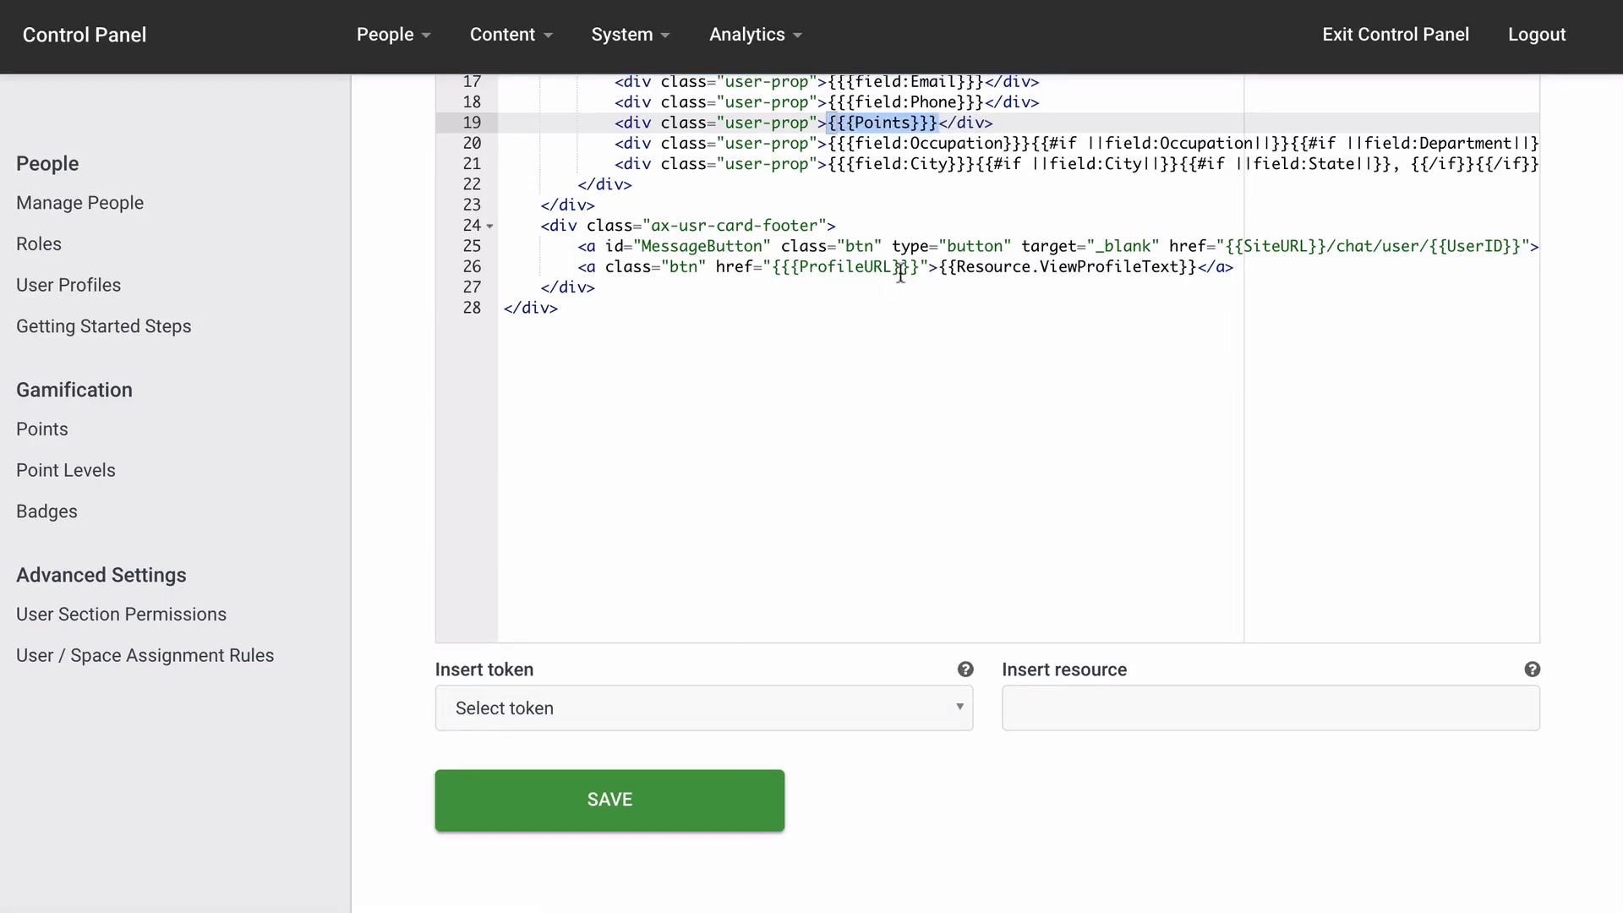
Step: Add the word "points" after the Points token, save the hover card template and check a member's hover card in the activity stream
{"action": "key", "text": "Right"}
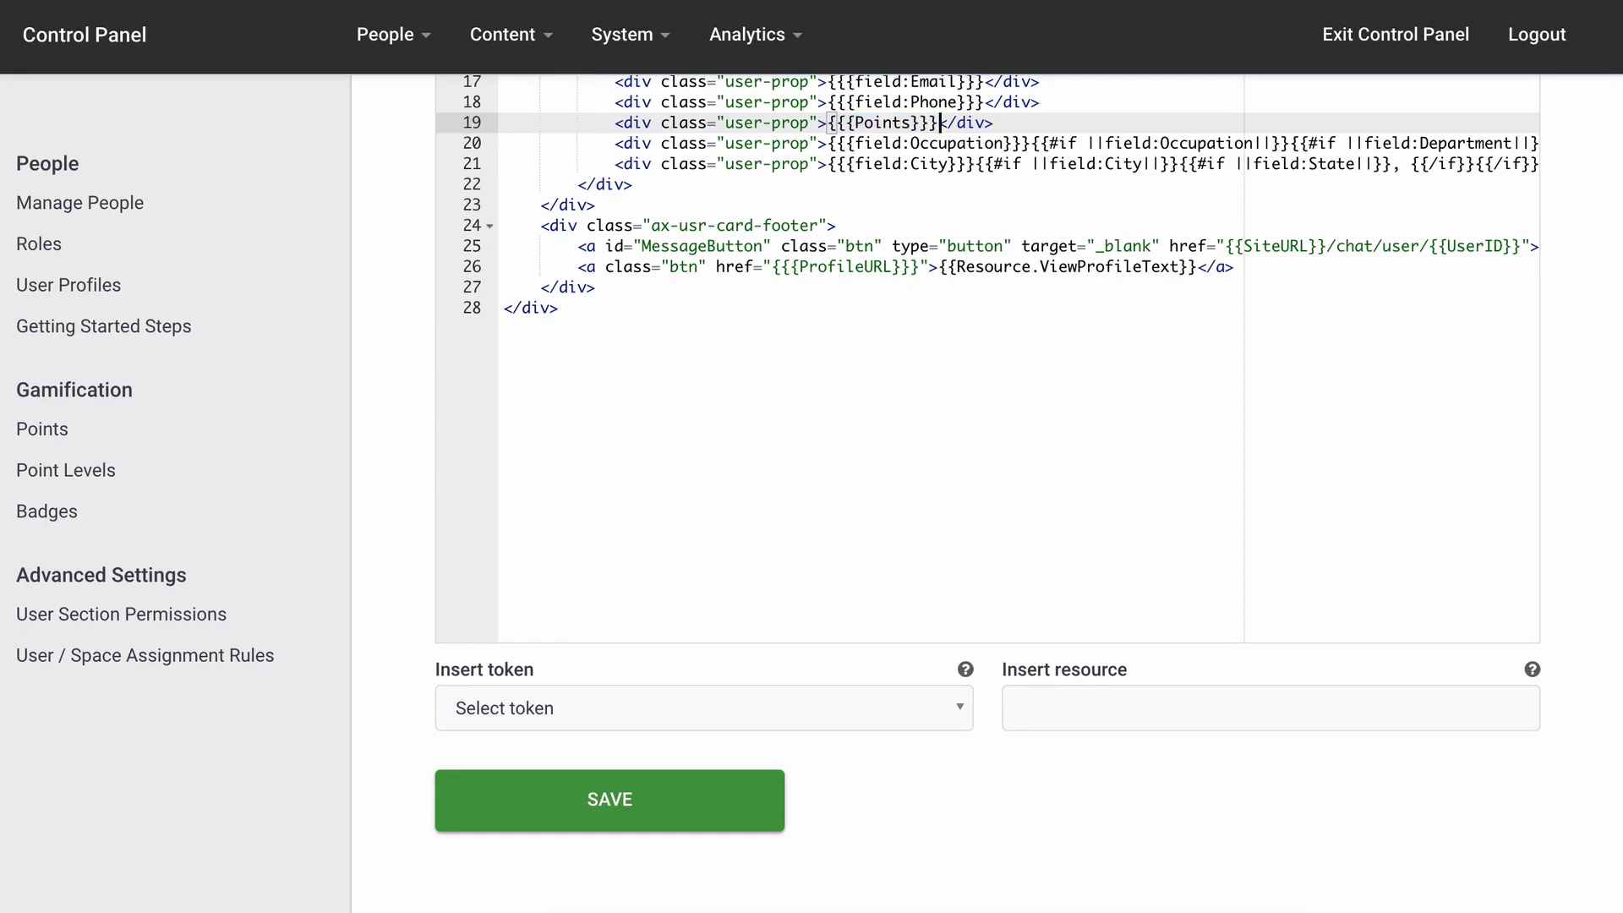
{"action": "type", "text": "points"}
{"action": "left_click", "coordinate": [651, 803]}
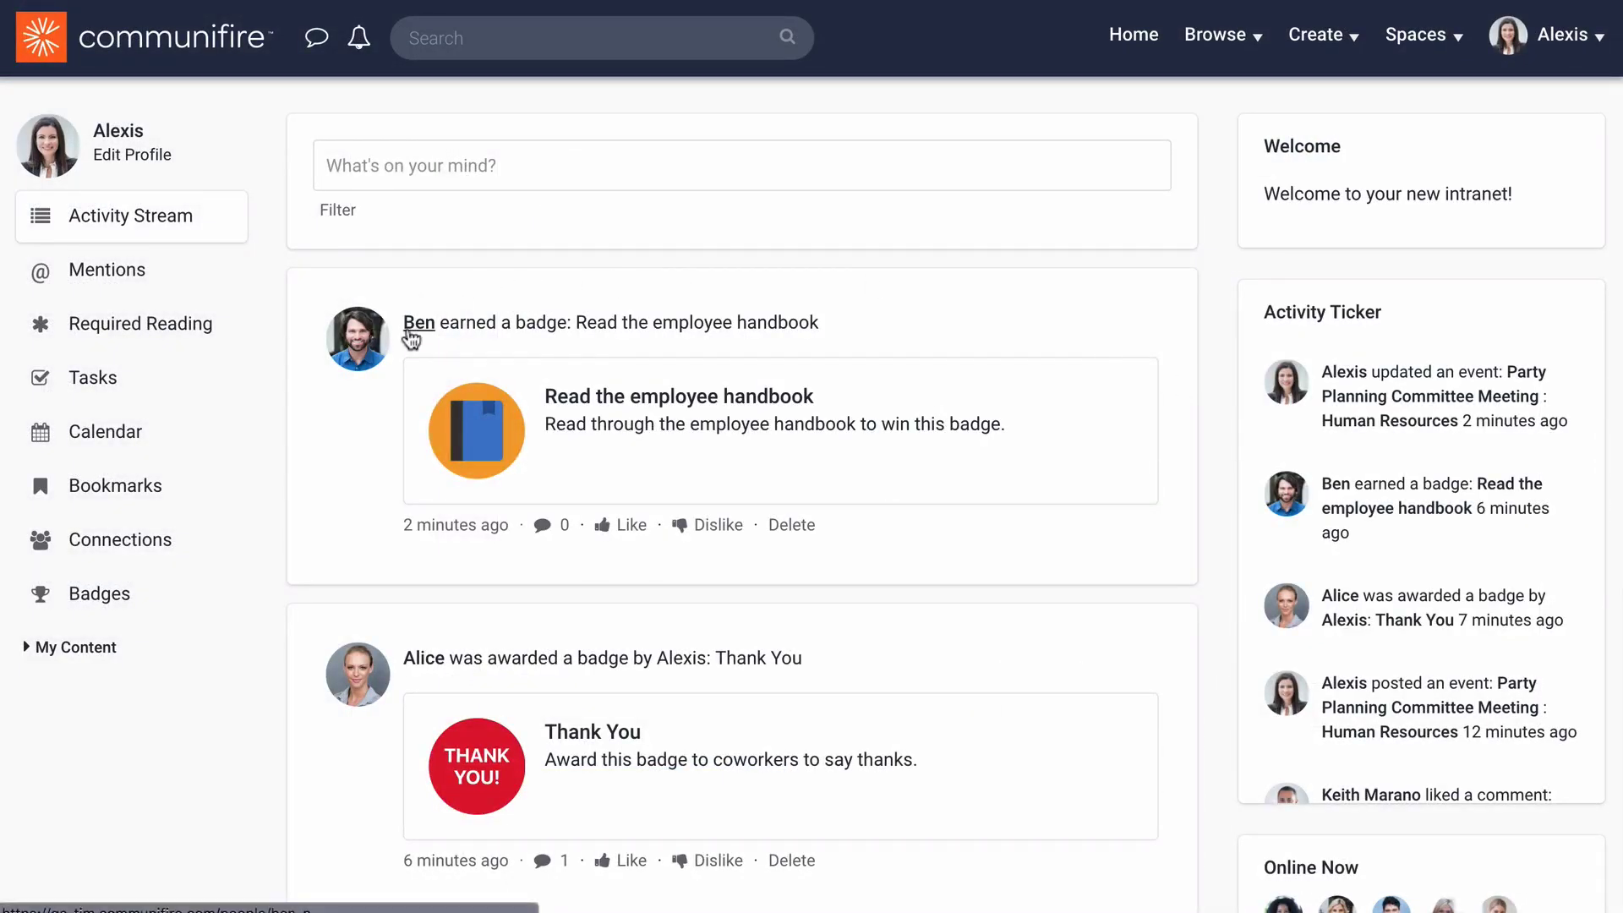
{"action": "mouse_move", "coordinate": [412, 340]}
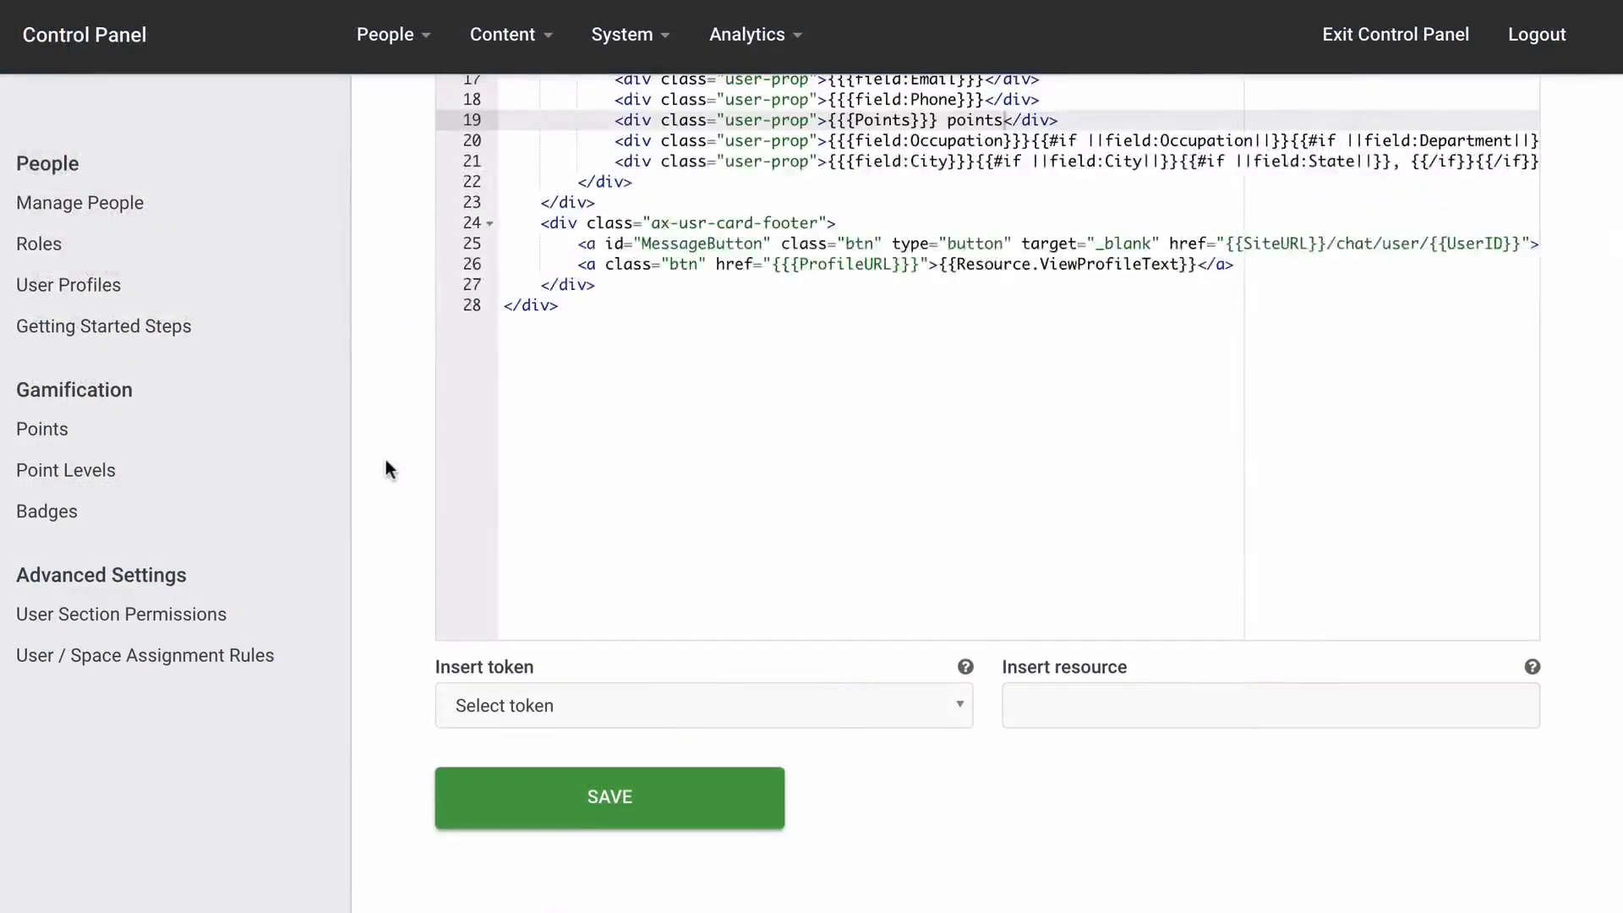
Step: In the profile header template, add a new line containing <br/> below the Occupation and Department line
{"action": "scroll", "coordinate": [386, 459], "scroll_direction": "up", "scroll_amount": 8}
{"action": "left_click", "coordinate": [871, 201]}
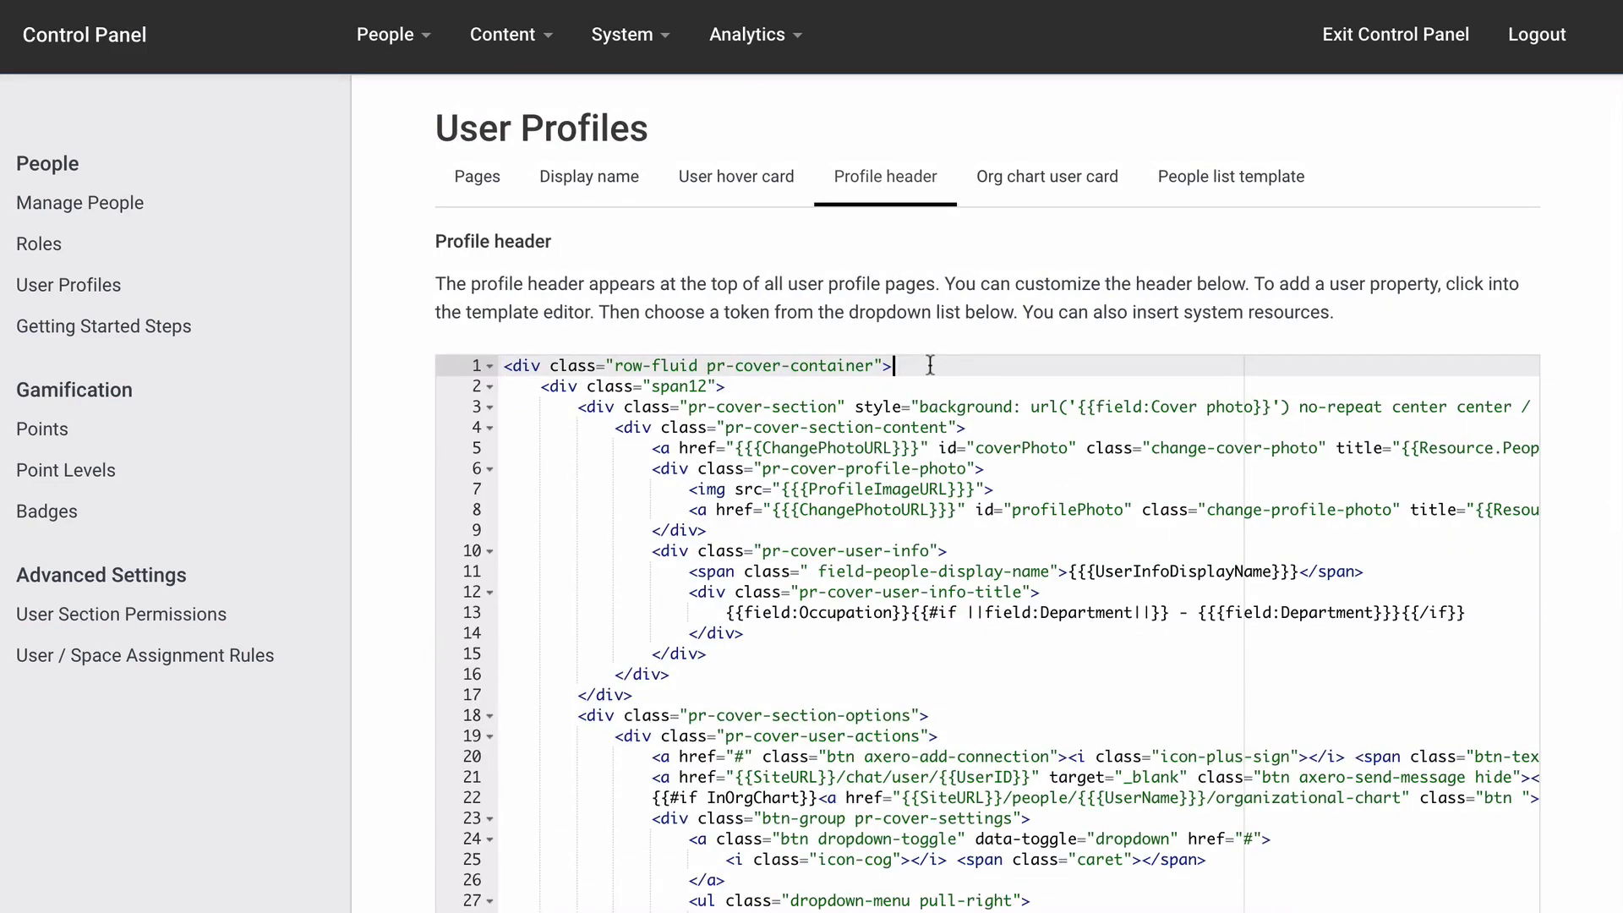
{"action": "scroll", "coordinate": [930, 364], "scroll_direction": "down", "scroll_amount": 4}
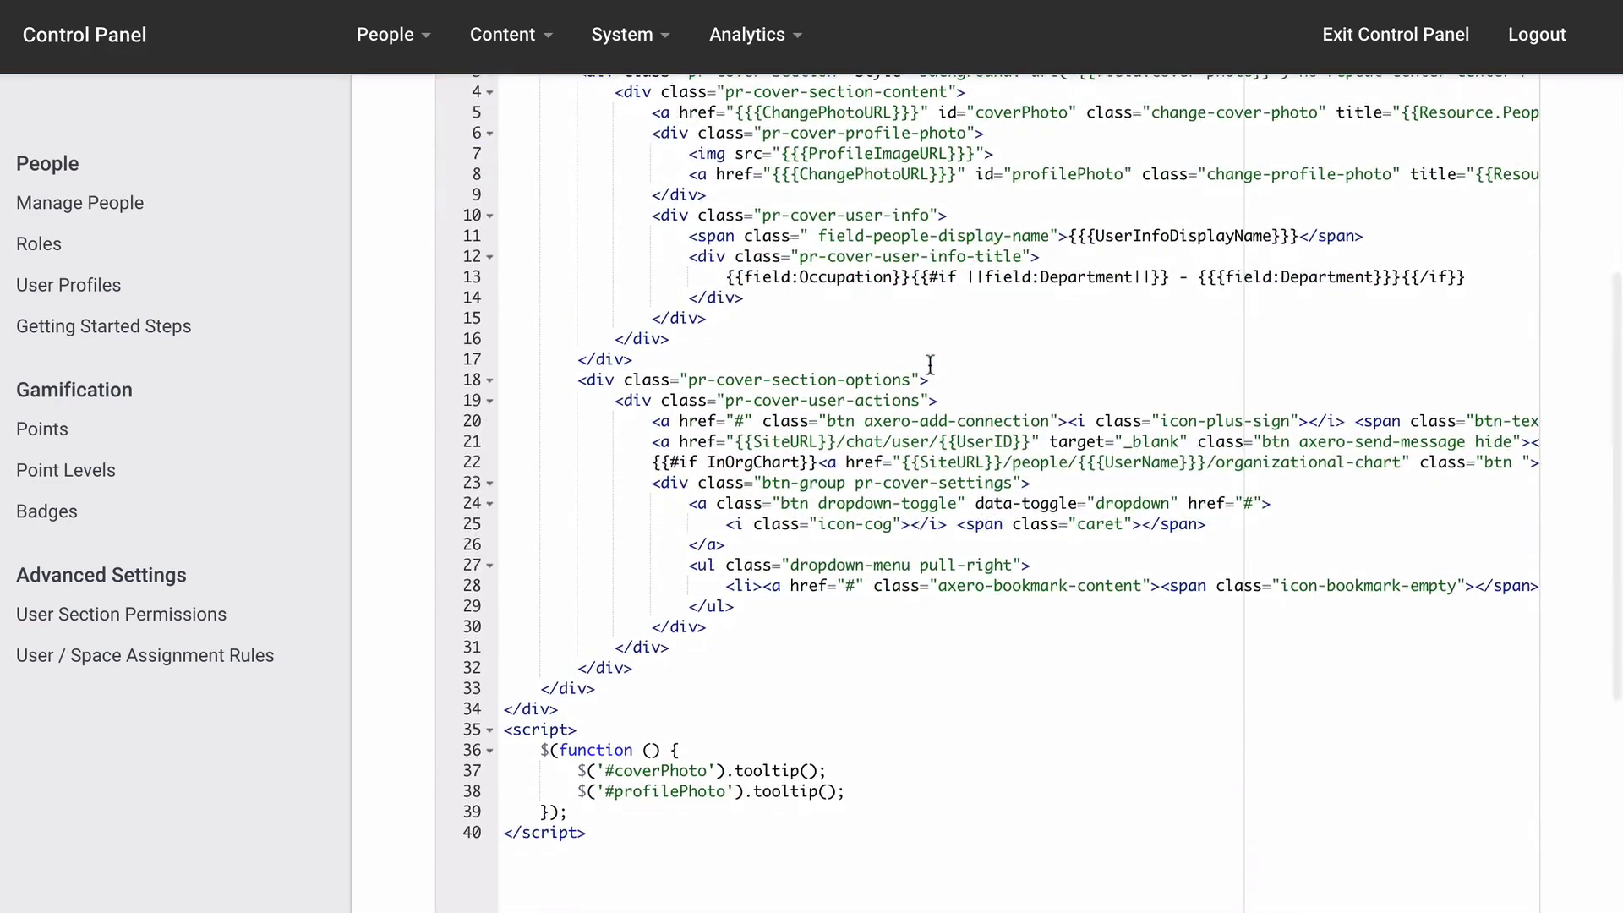
{"action": "left_click", "coordinate": [1472, 270]}
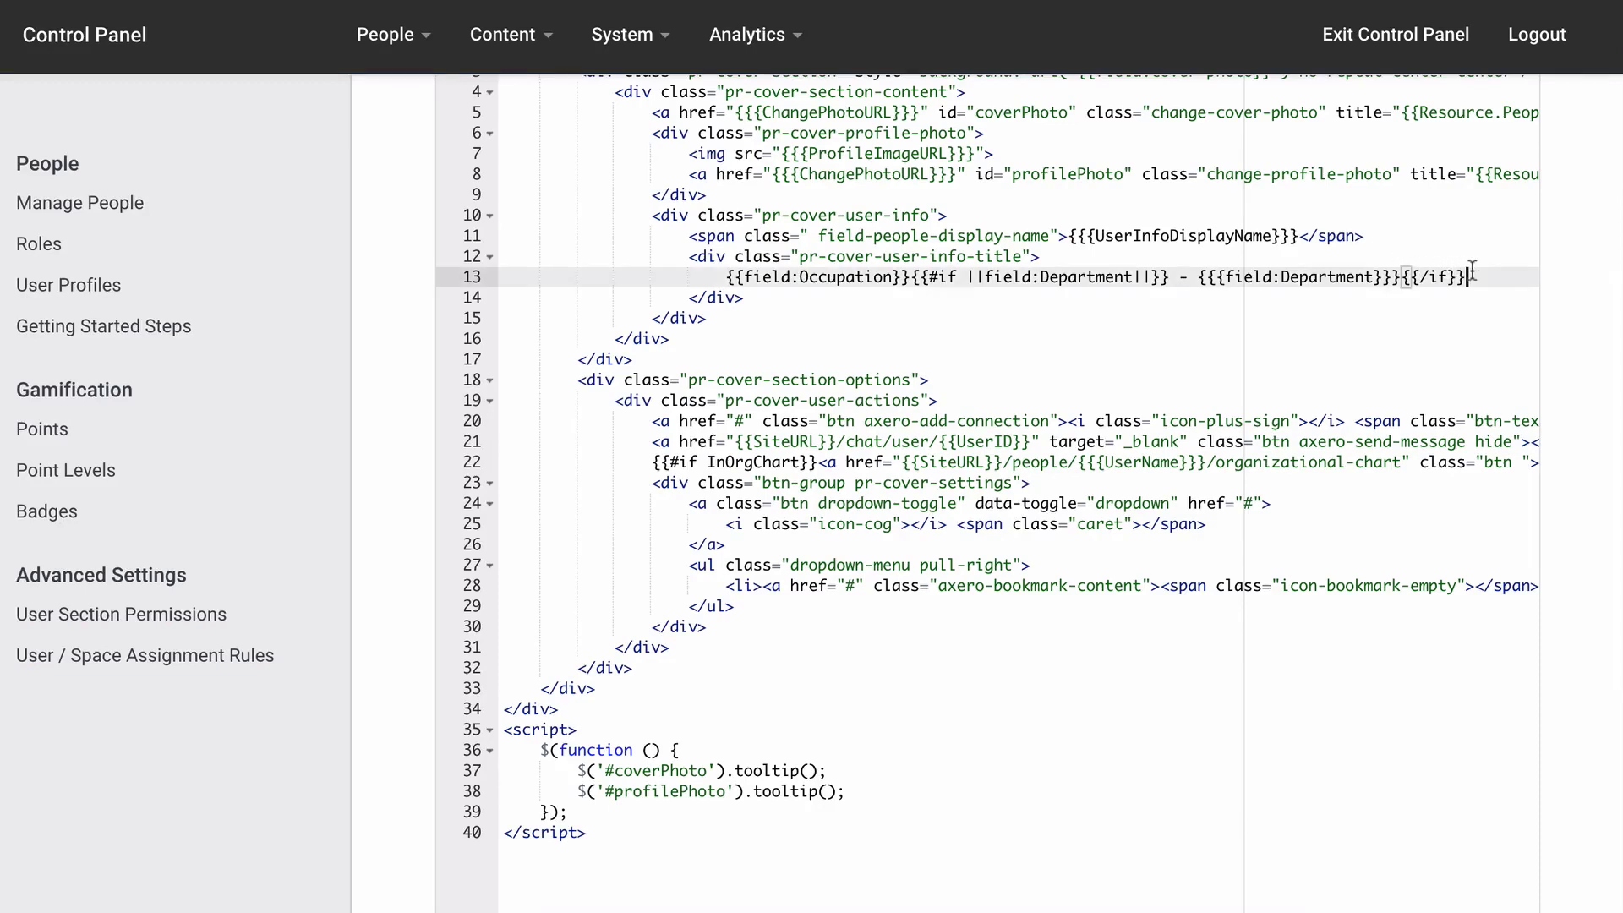
{"action": "key", "text": "Return"}
{"action": "type", "text": "<br/>"}
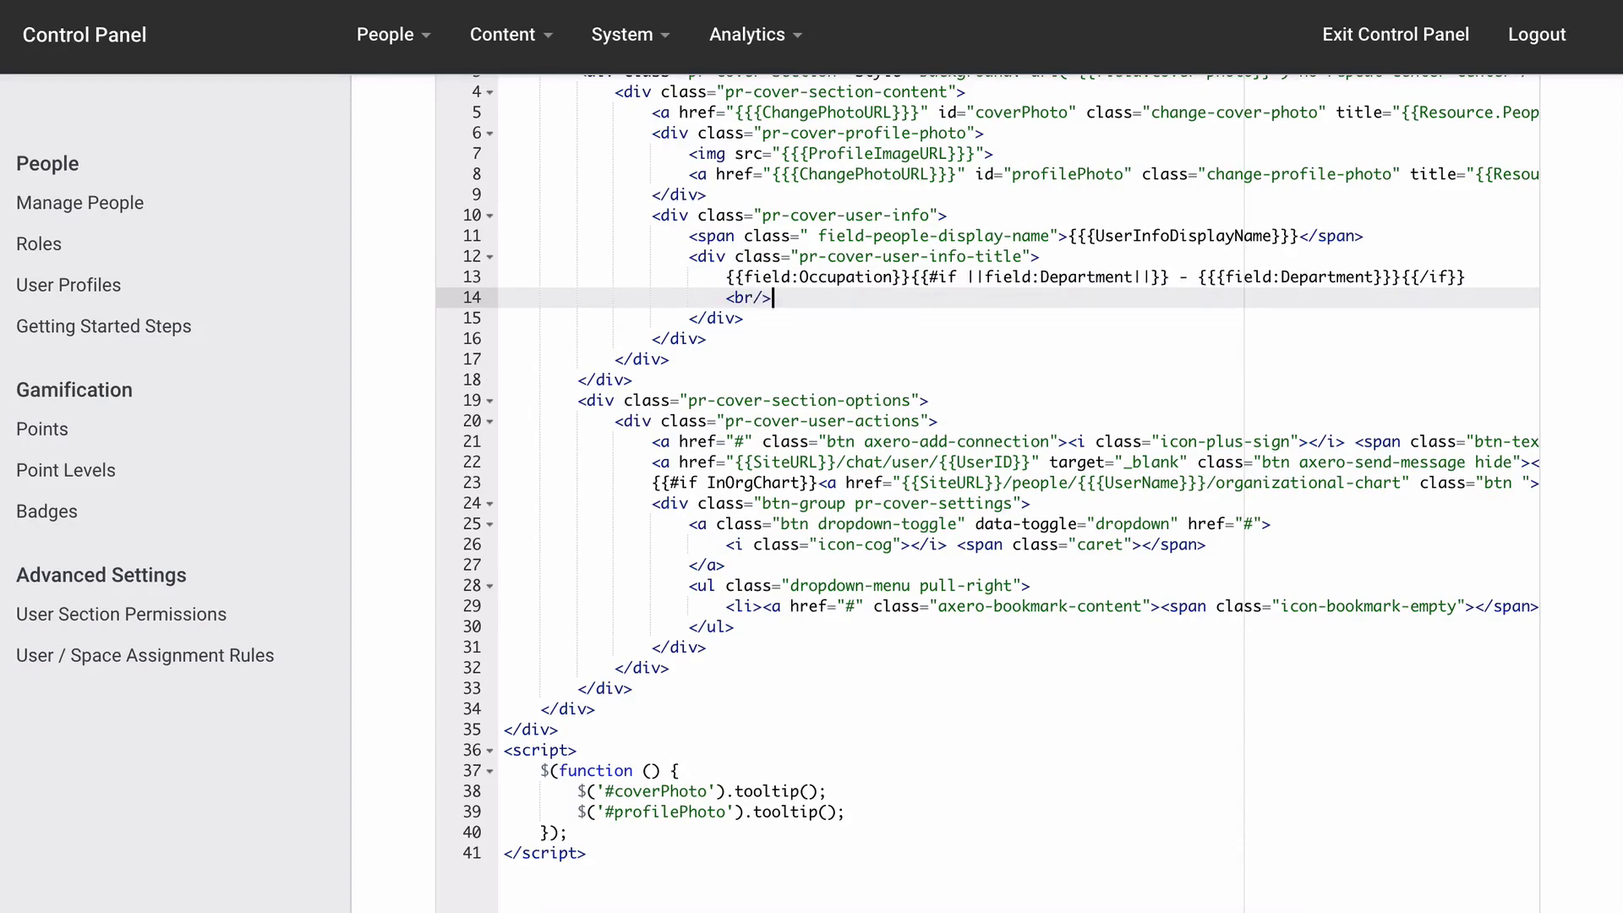
Step: Insert the City token after the line break and save the profile header template
{"action": "scroll", "coordinate": [922, 507], "scroll_direction": "down", "scroll_amount": 3}
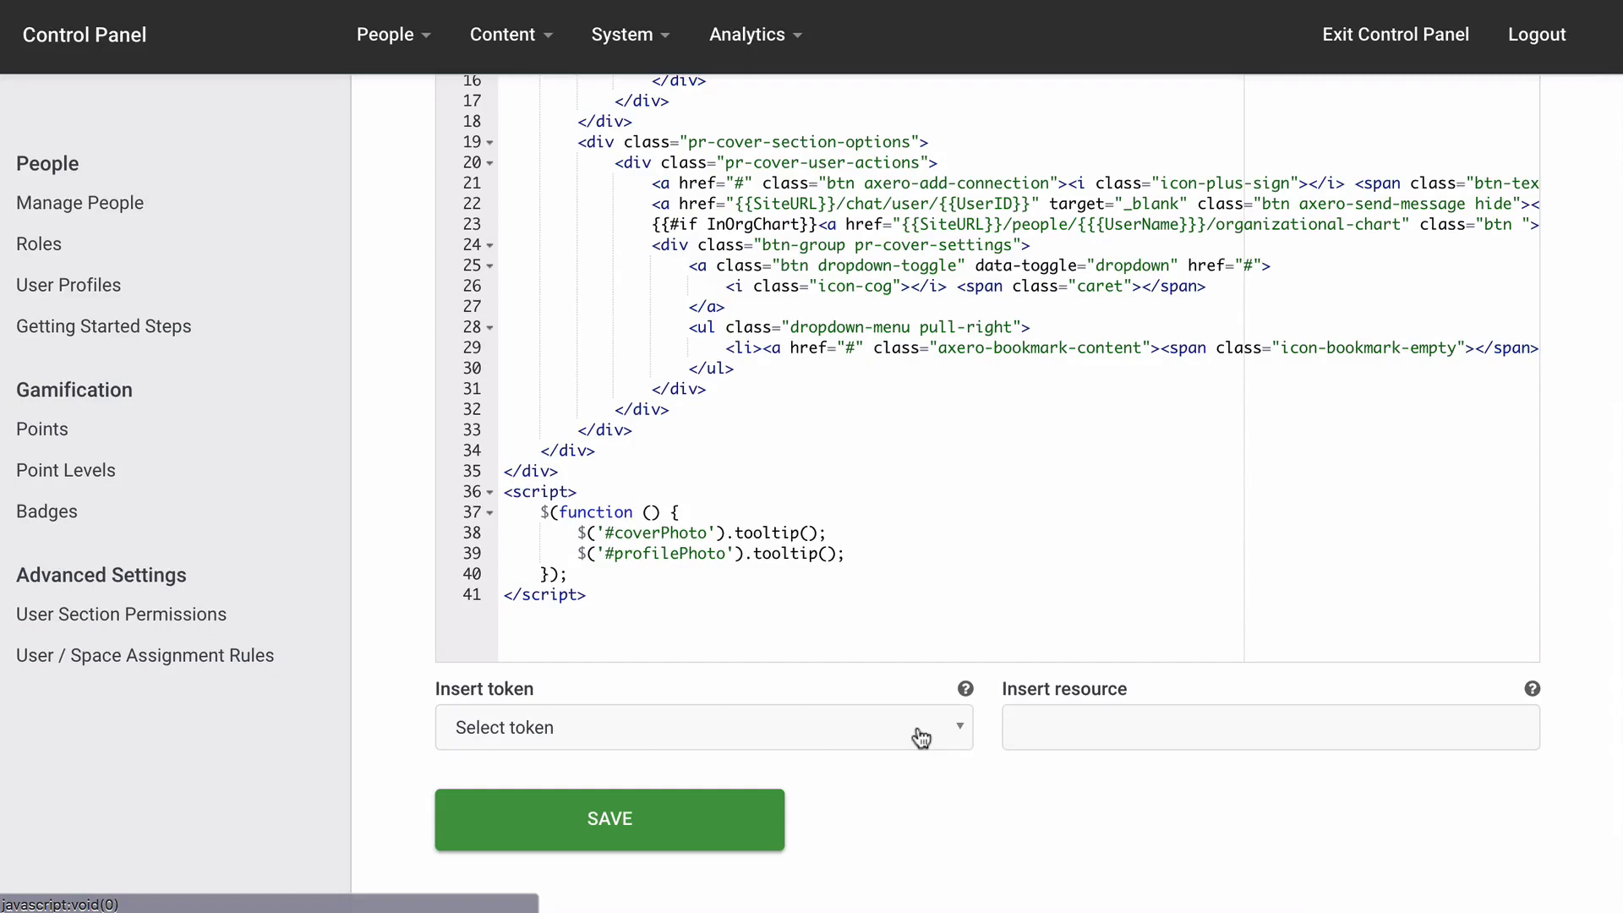
{"action": "left_click", "coordinate": [921, 733]}
{"action": "type", "text": "city"}
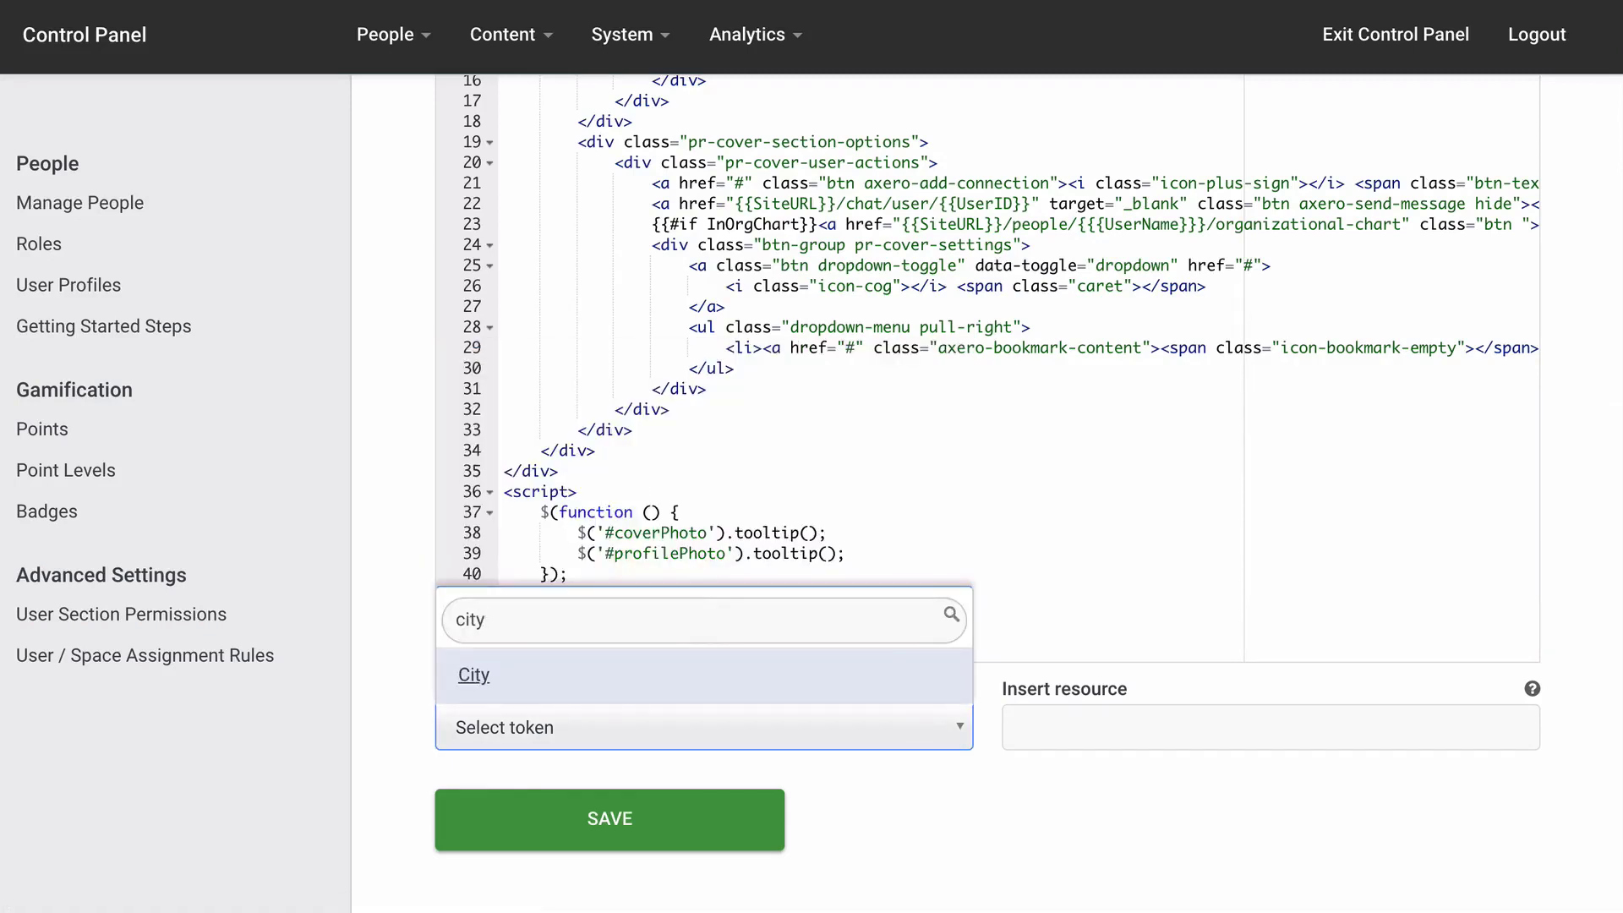
{"action": "left_click", "coordinate": [859, 668]}
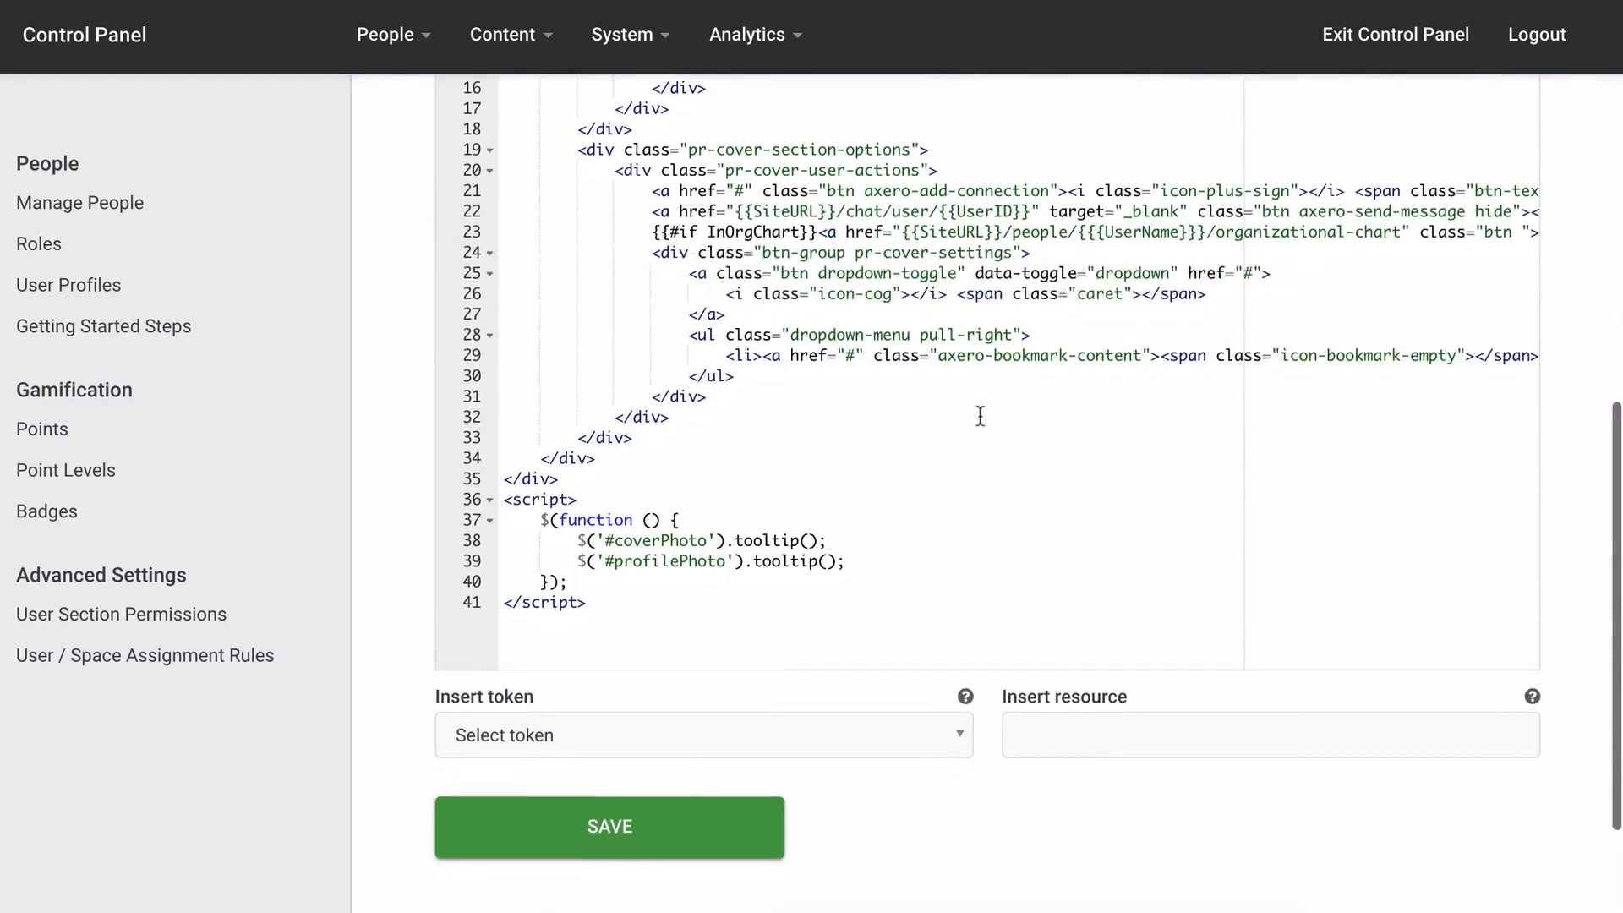
{"action": "left_click", "coordinate": [655, 827]}
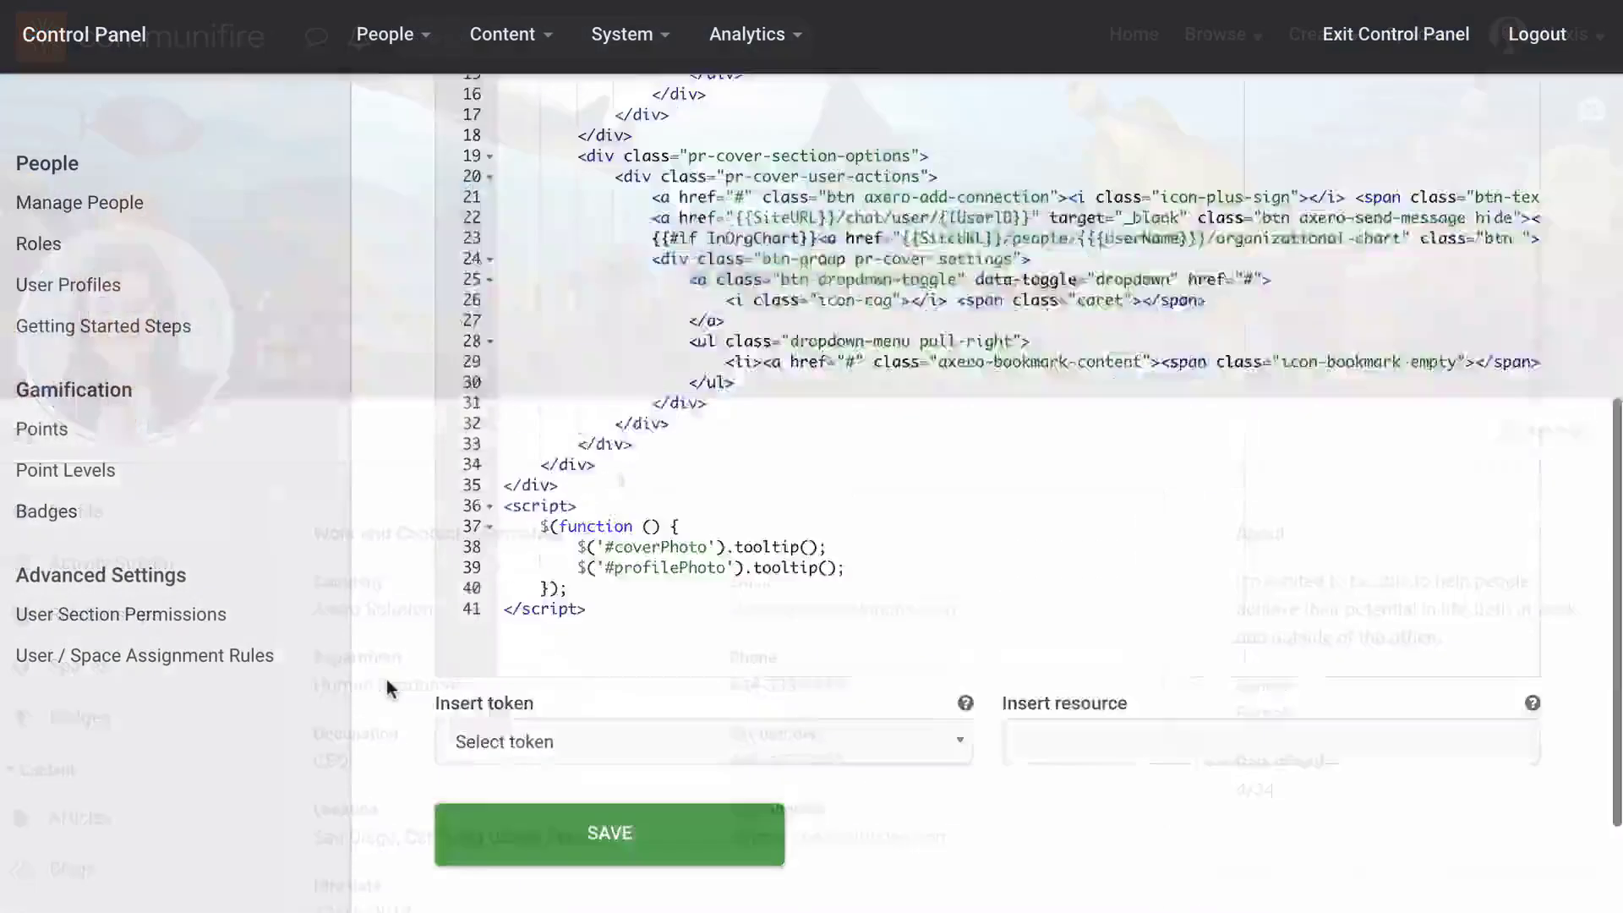
Step: In the org chart user card template, duplicate the View Profile button line directly below the original in the card footer
{"action": "scroll", "coordinate": [387, 678], "scroll_direction": "up", "scroll_amount": 10}
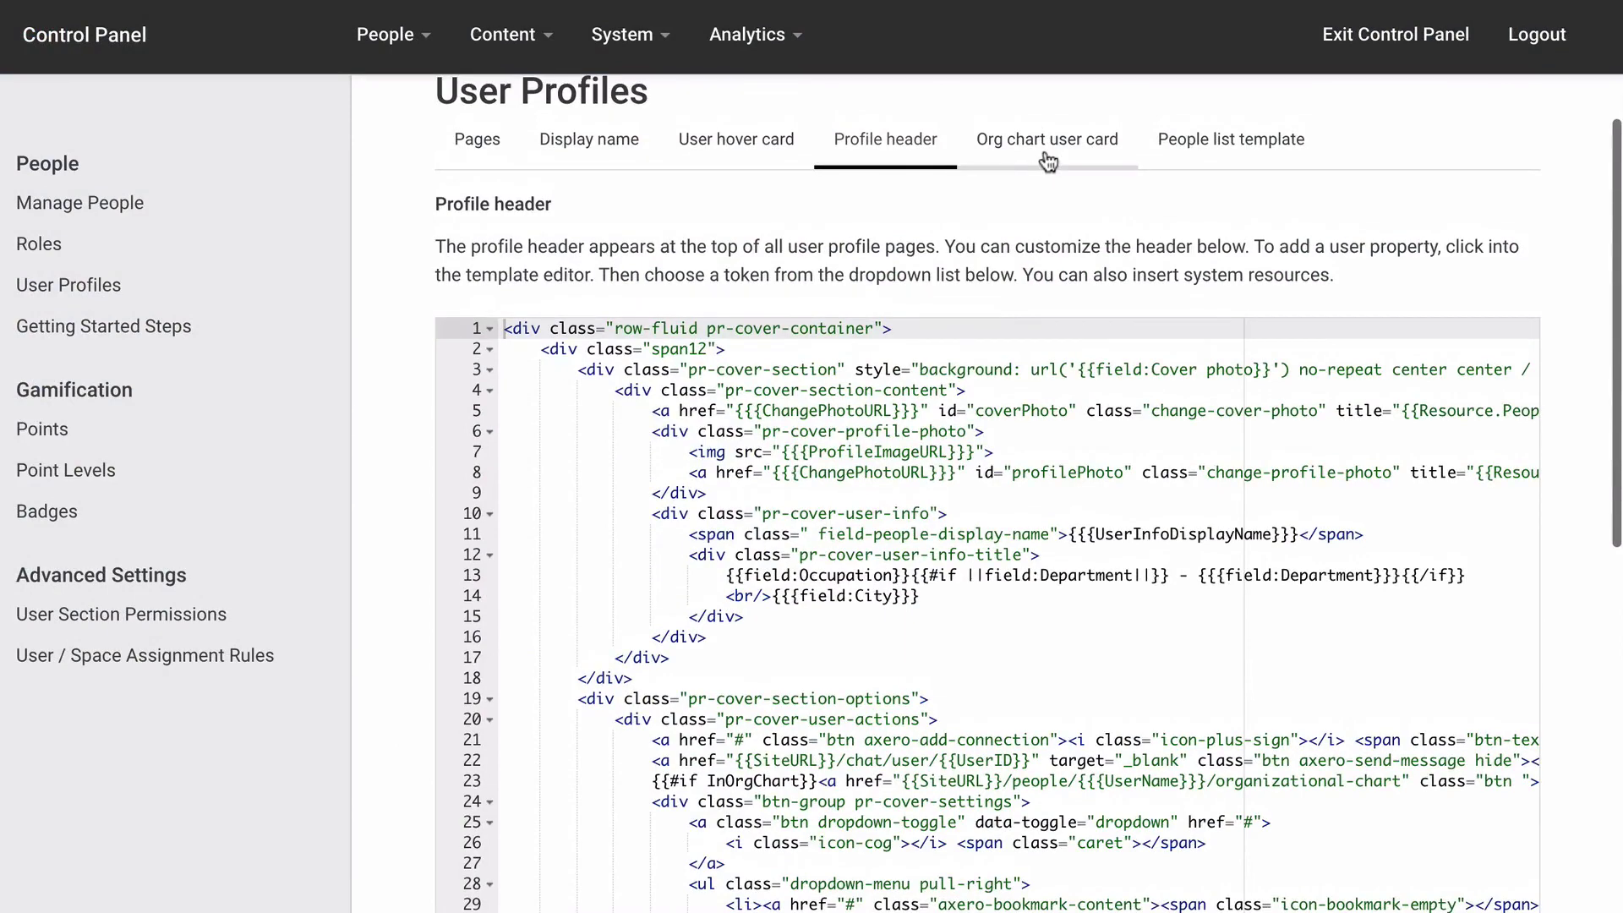
{"action": "left_click", "coordinate": [1048, 148]}
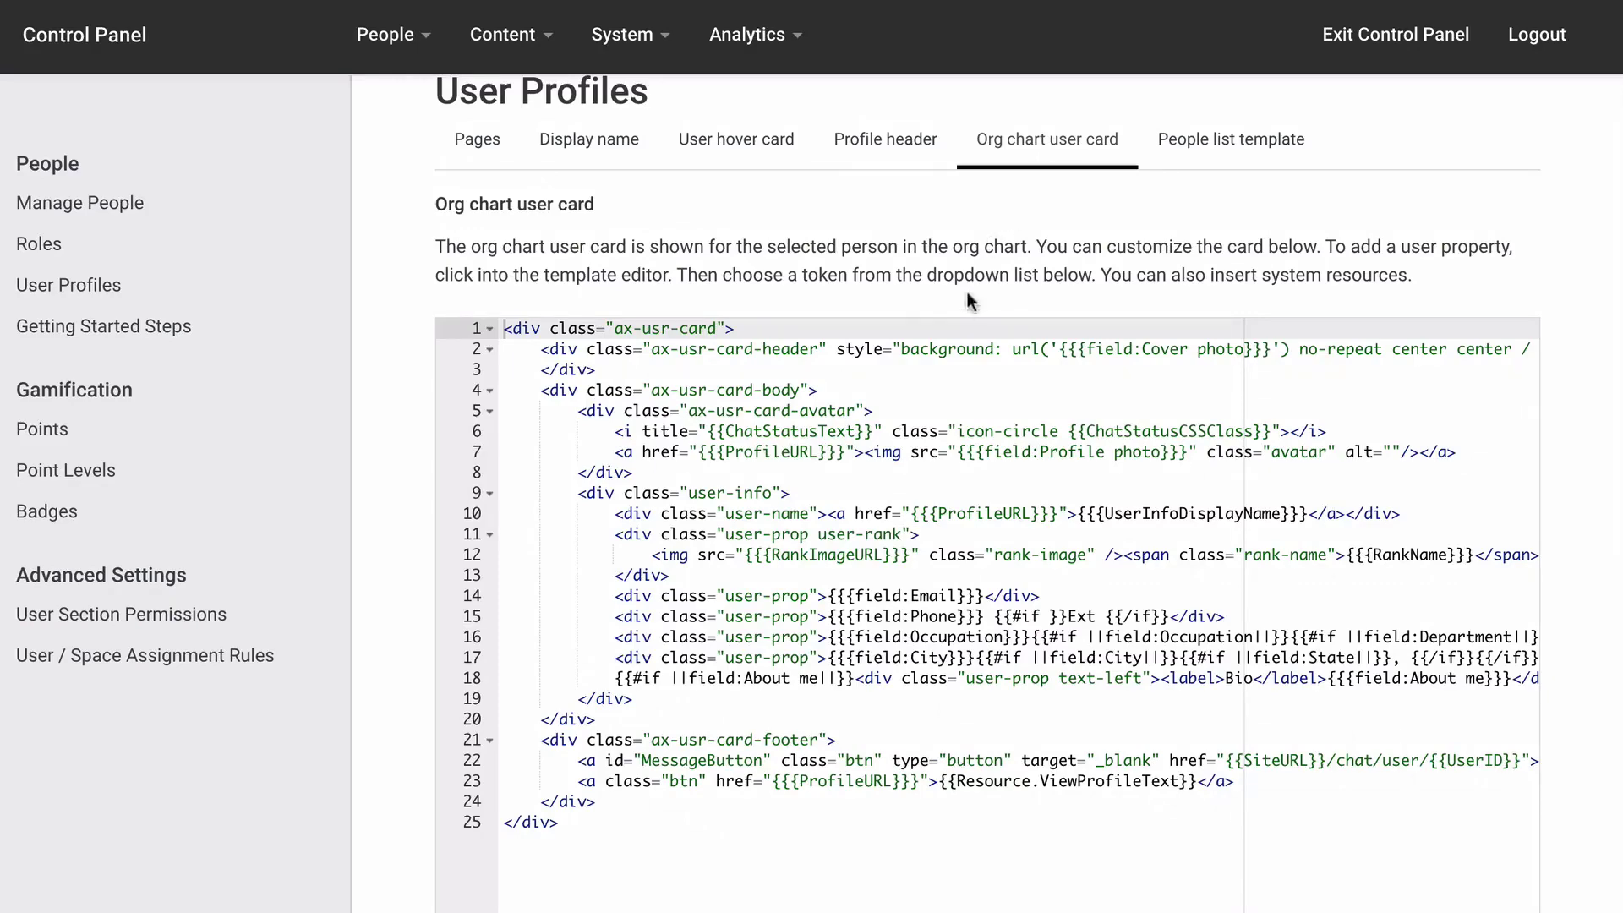
{"action": "left_click", "coordinate": [957, 325]}
{"action": "scroll", "coordinate": [956, 322], "scroll_direction": "down", "scroll_amount": 4}
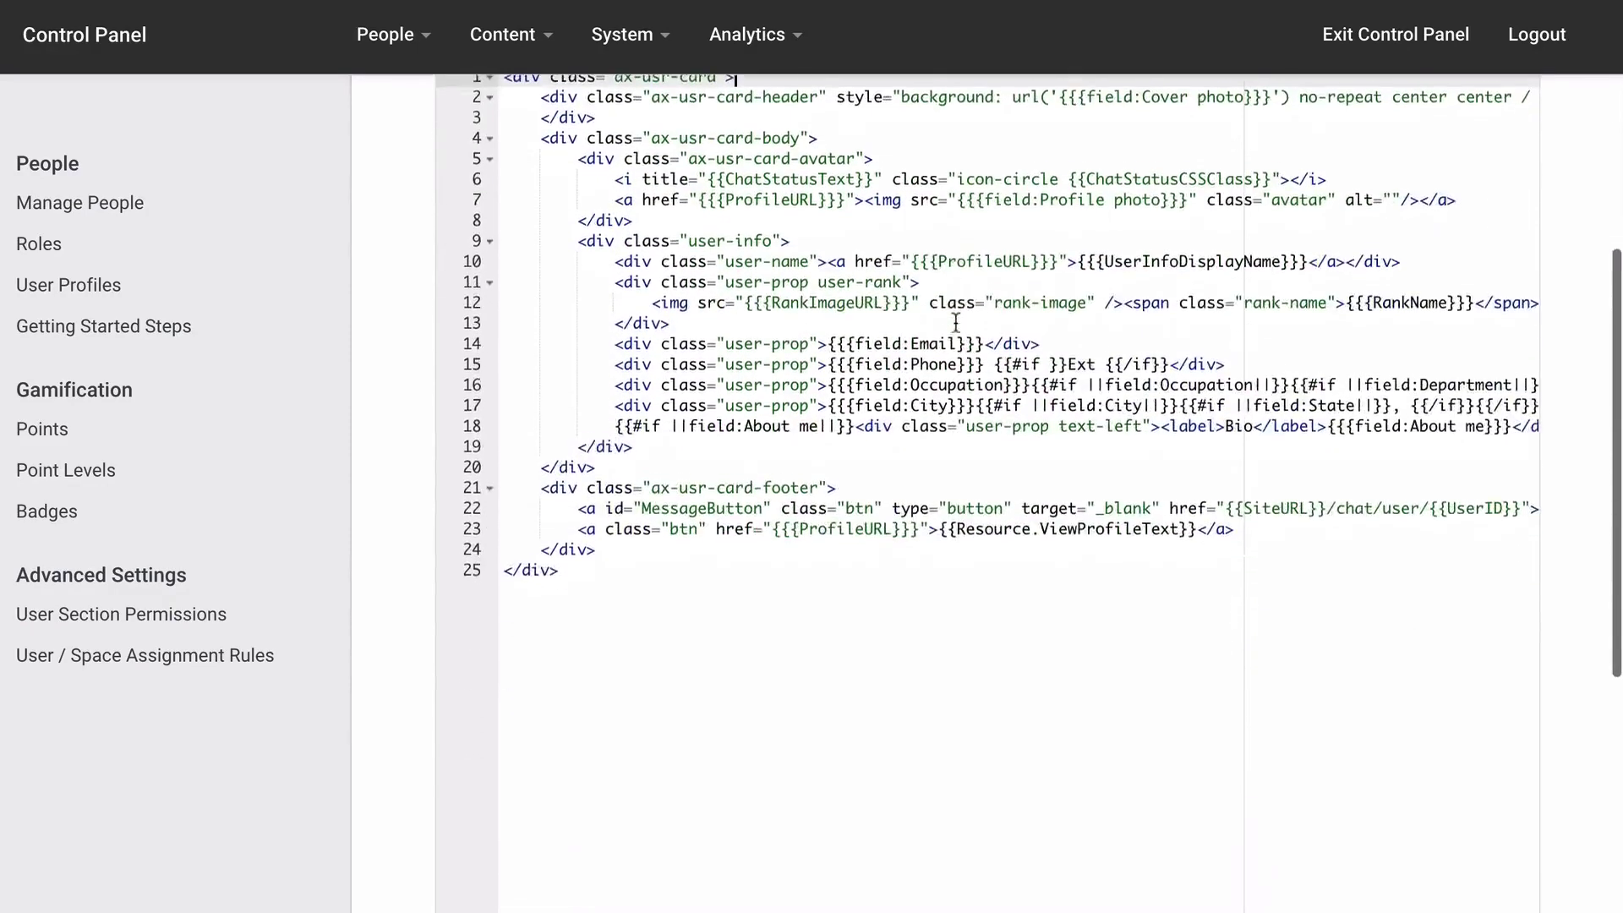
{"action": "left_click_drag", "start_coordinate": [1234, 458], "coordinate": [577, 459]}
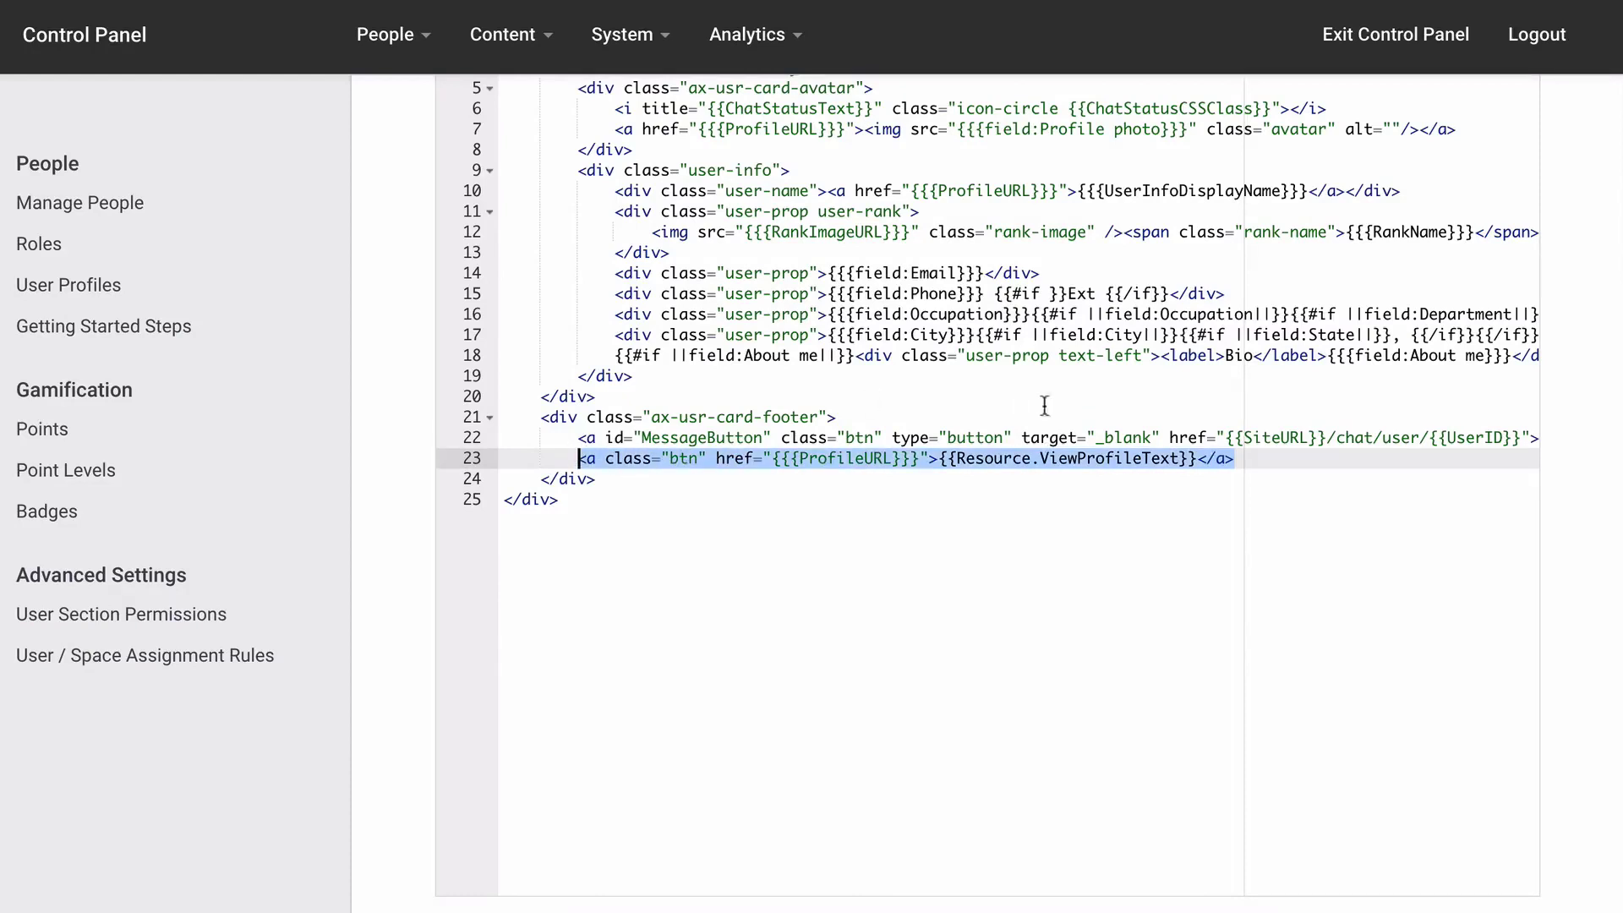
{"action": "left_click", "coordinate": [1238, 460]}
{"action": "key", "text": "Return"}
{"action": "key", "text": "ctrl+v"}
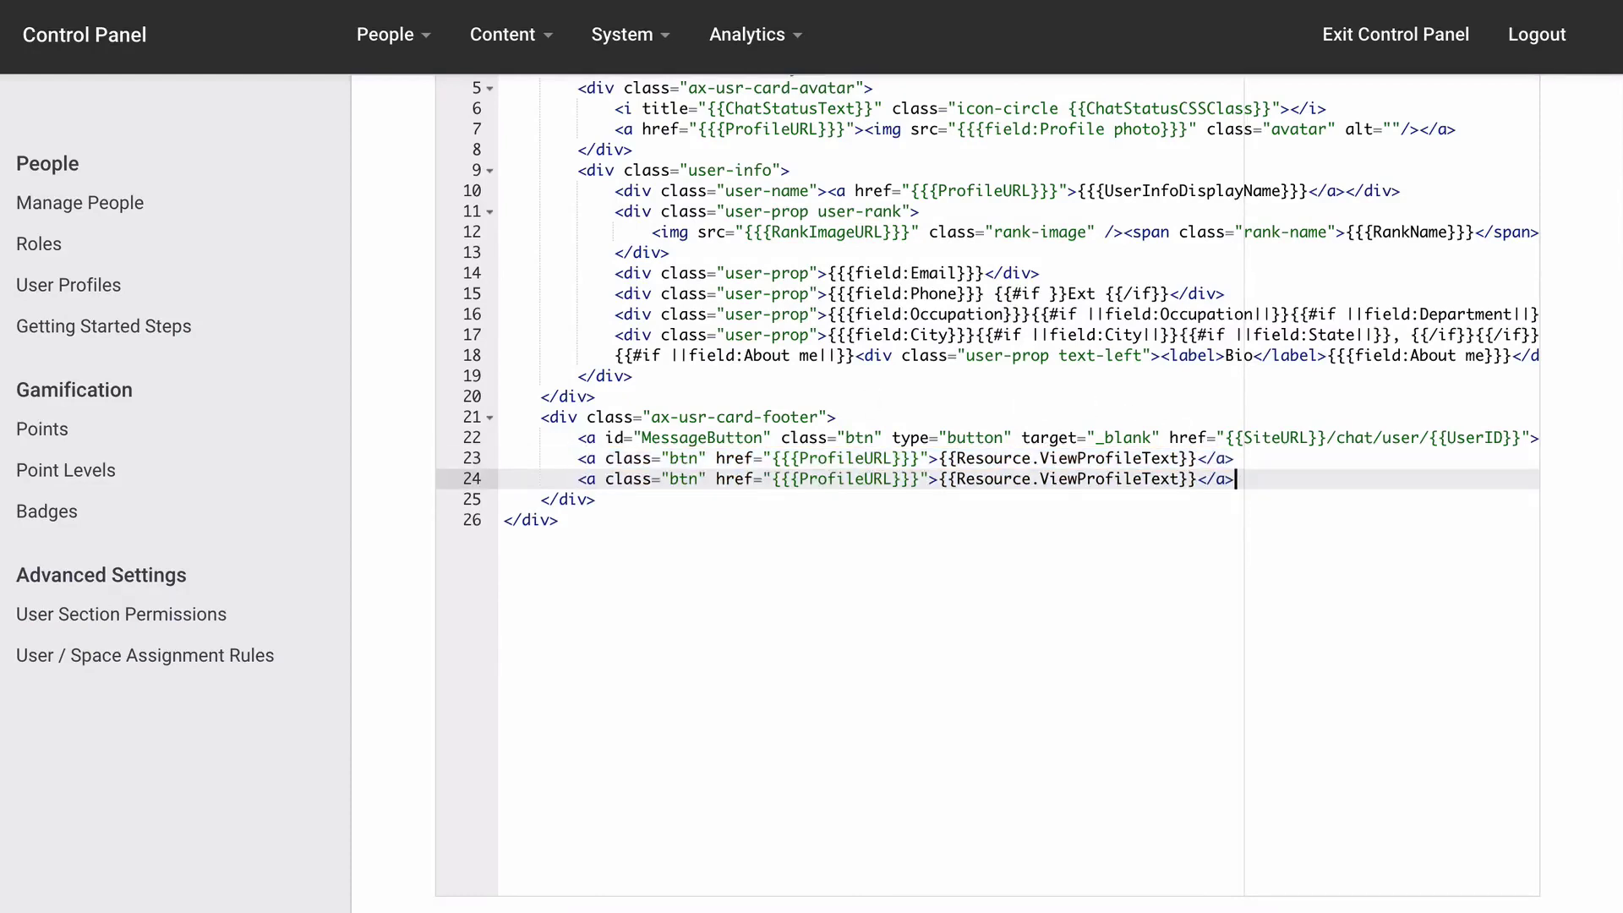
Step: Replace the duplicated button's link target with /searchresults?keyword=*&types=3&authors={{UserID}}
{"action": "left_click_drag", "start_coordinate": [771, 479], "coordinate": [918, 470]}
{"action": "type", "text": "/searchresults?ke"}
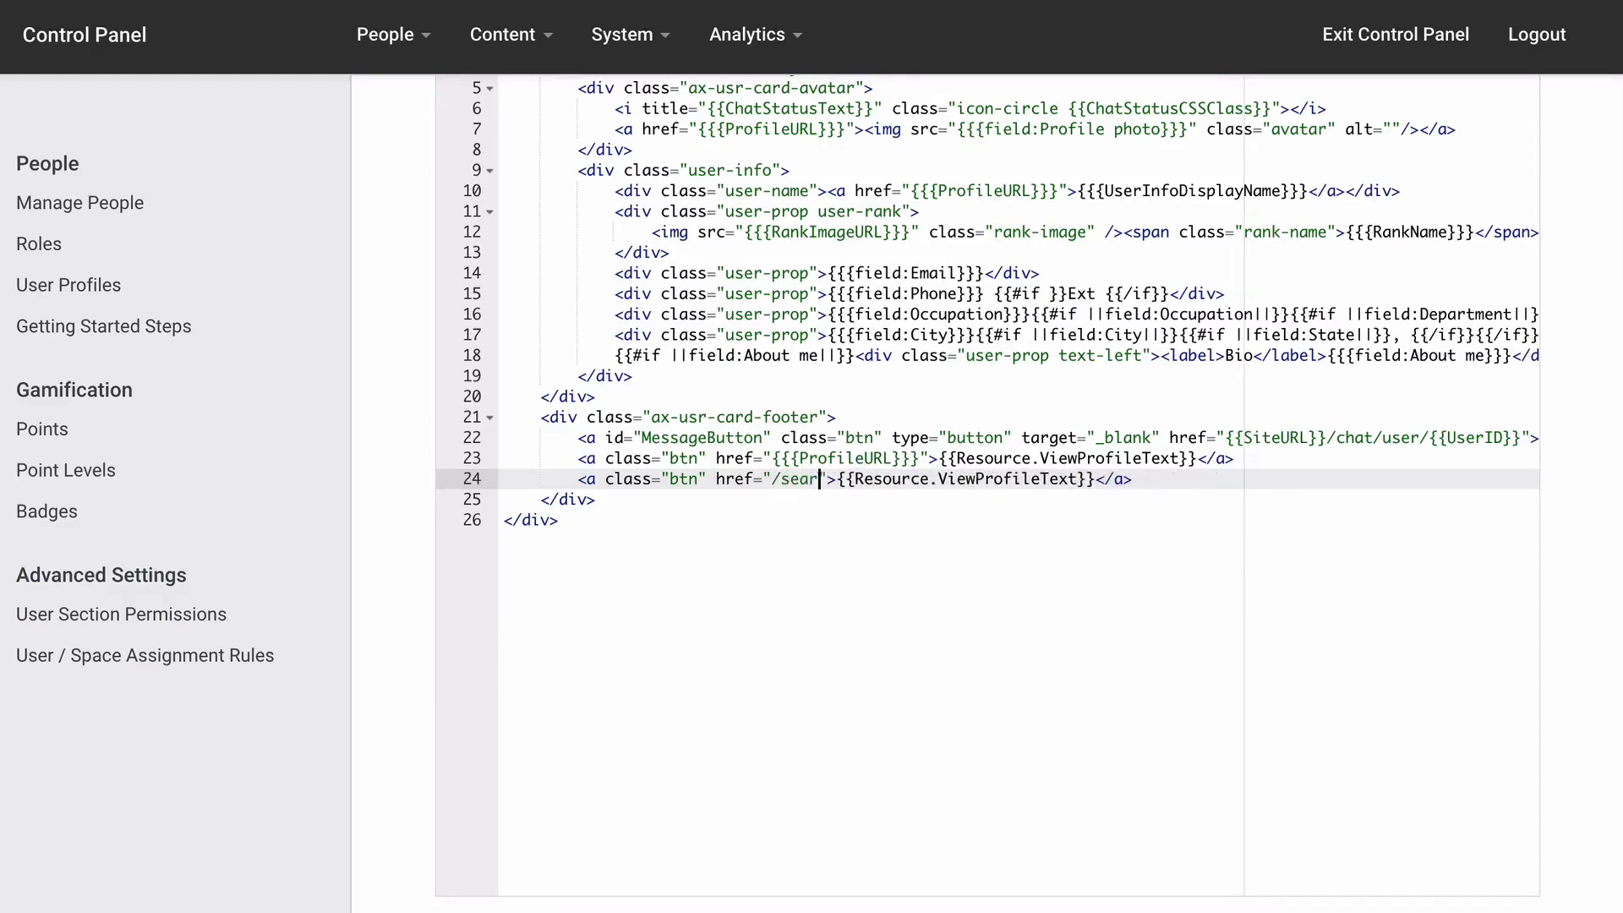
{"action": "type", "text": "yword=*&types="}
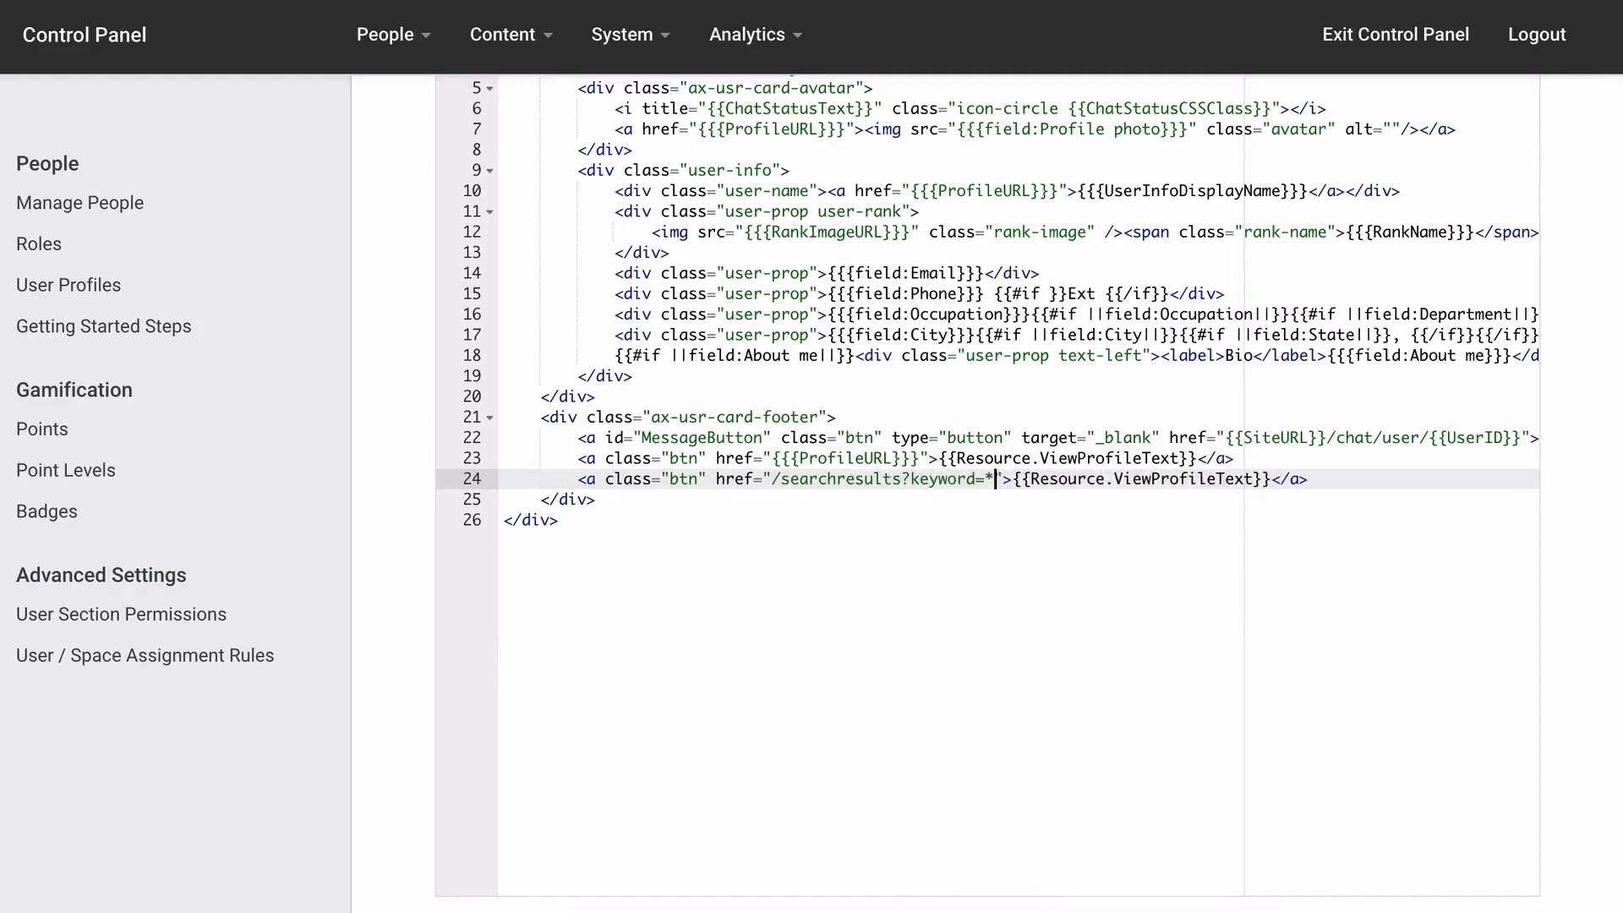
{"action": "type", "text": "3&authors={{User"}
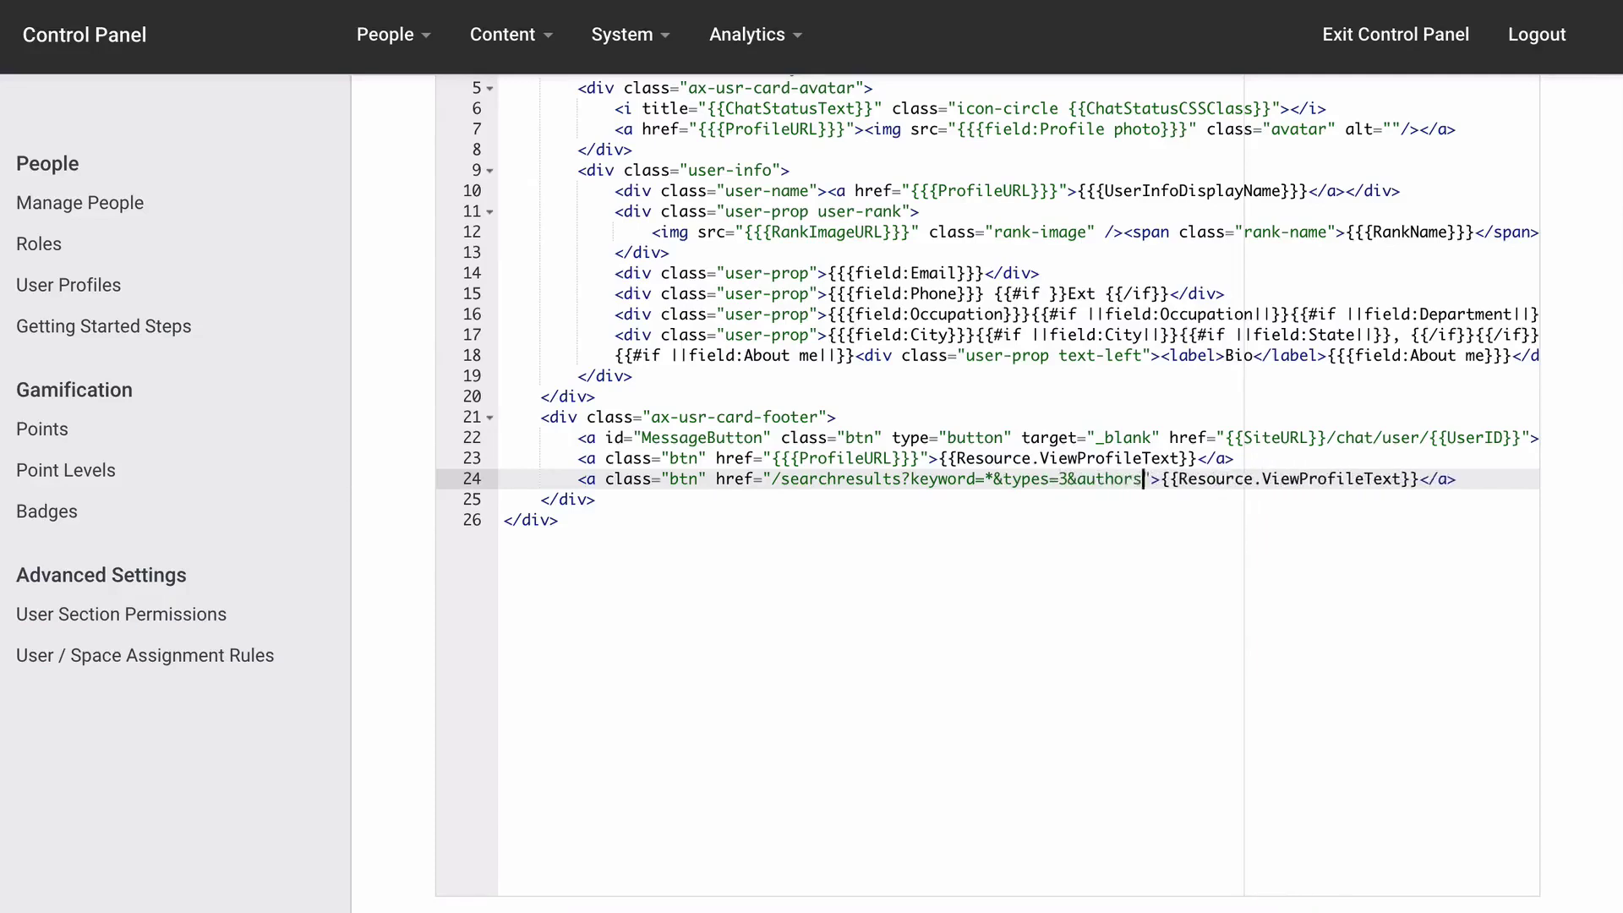
{"action": "type", "text": "ID}}"}
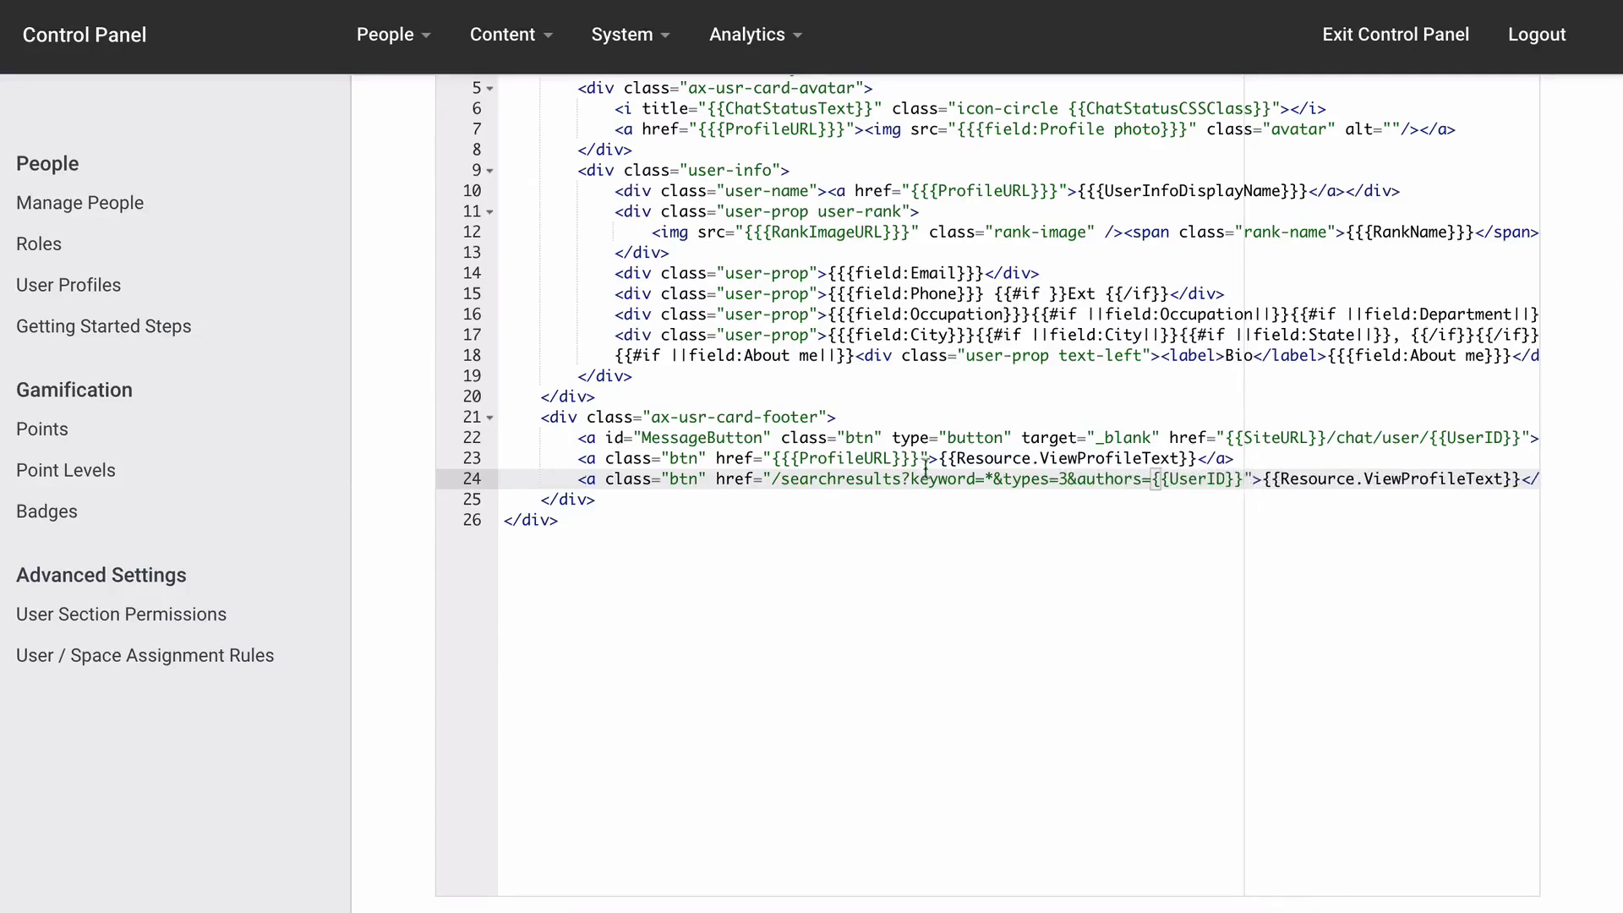
Step: Change the duplicated button's text to "View Articles" and save the org chart user card template
{"action": "left_click_drag", "start_coordinate": [1264, 479], "coordinate": [1522, 479]}
{"action": "type", "text": "View Articles"}
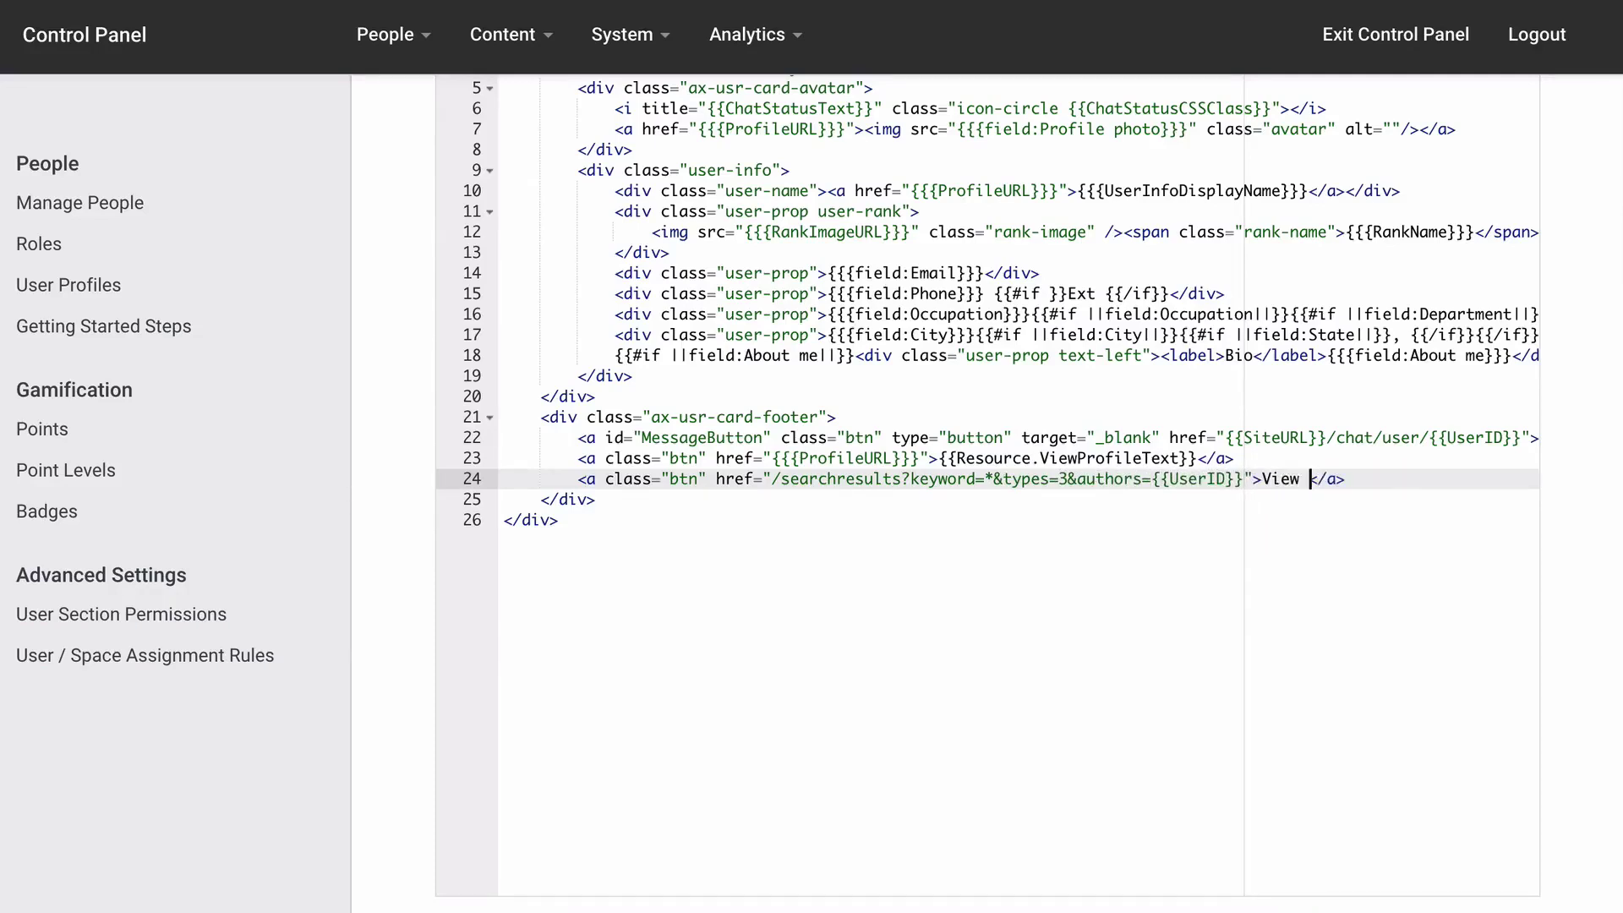
{"action": "scroll", "coordinate": [829, 508], "scroll_direction": "down", "scroll_amount": 5}
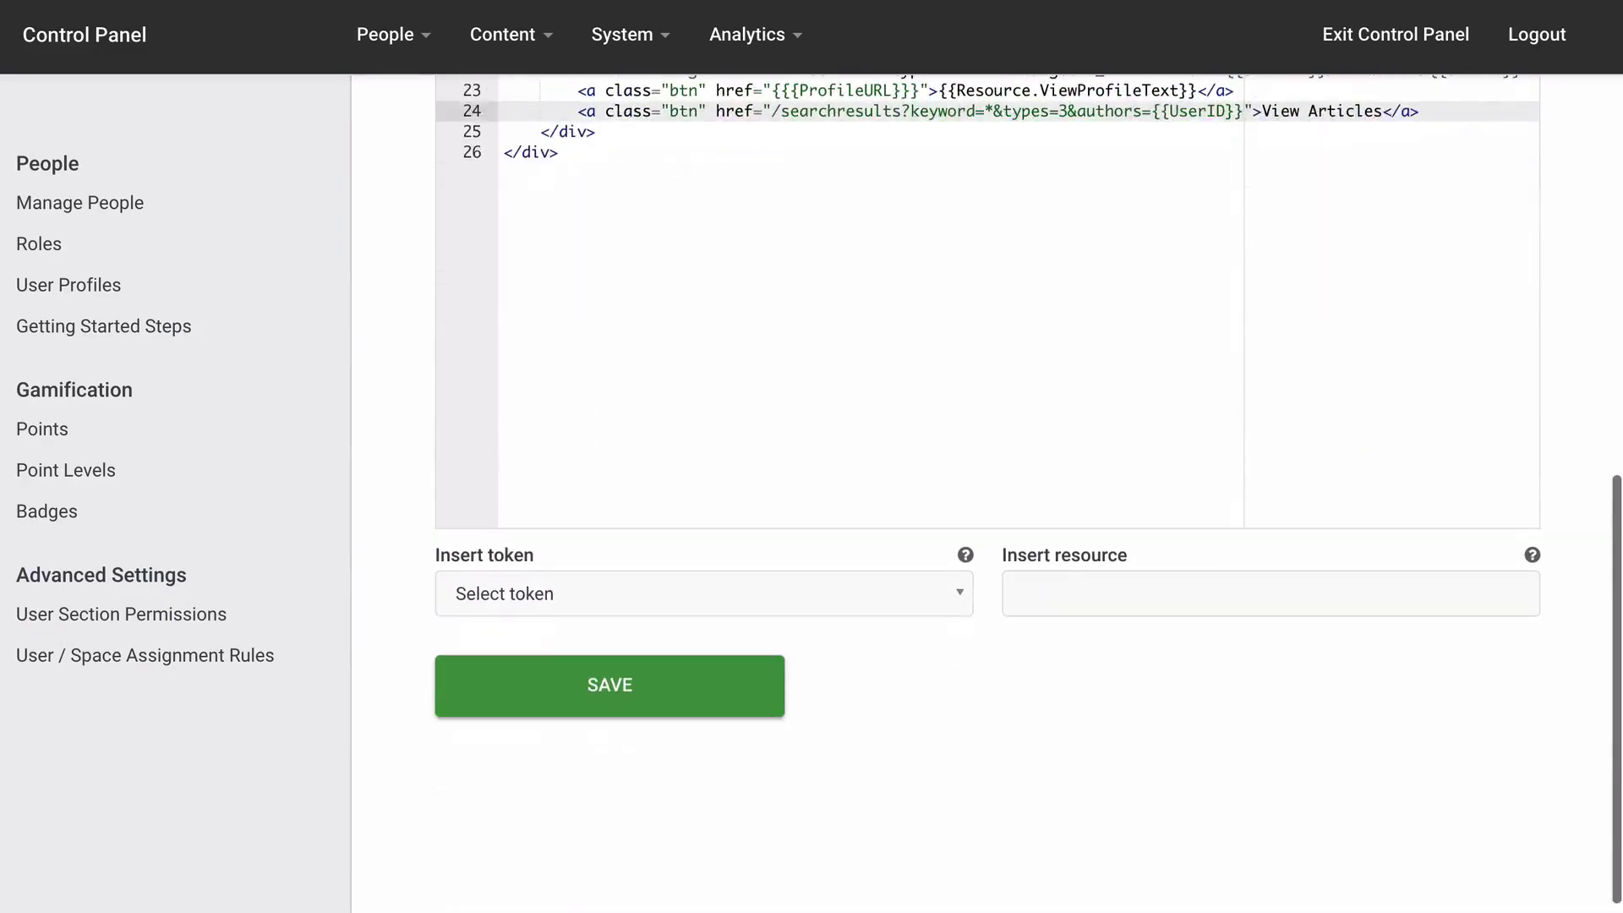
{"action": "left_click", "coordinate": [771, 686]}
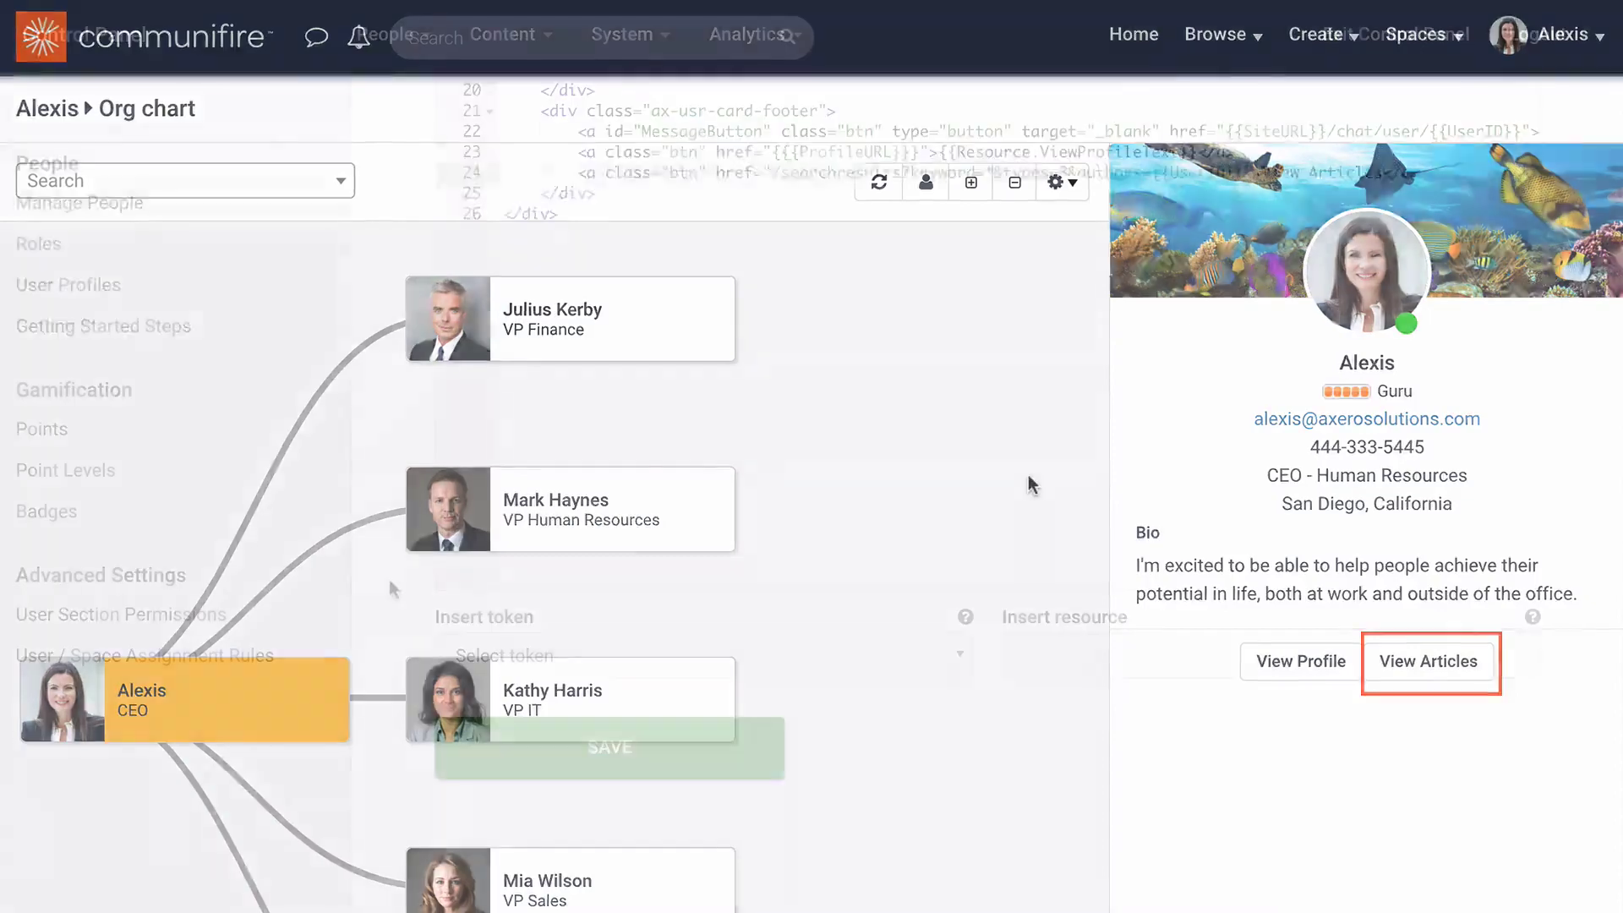
Step: In the people list template, add an empty div with class "p-property" on a new line below the p-location line
{"action": "scroll", "coordinate": [388, 576], "scroll_direction": "up", "scroll_amount": 6}
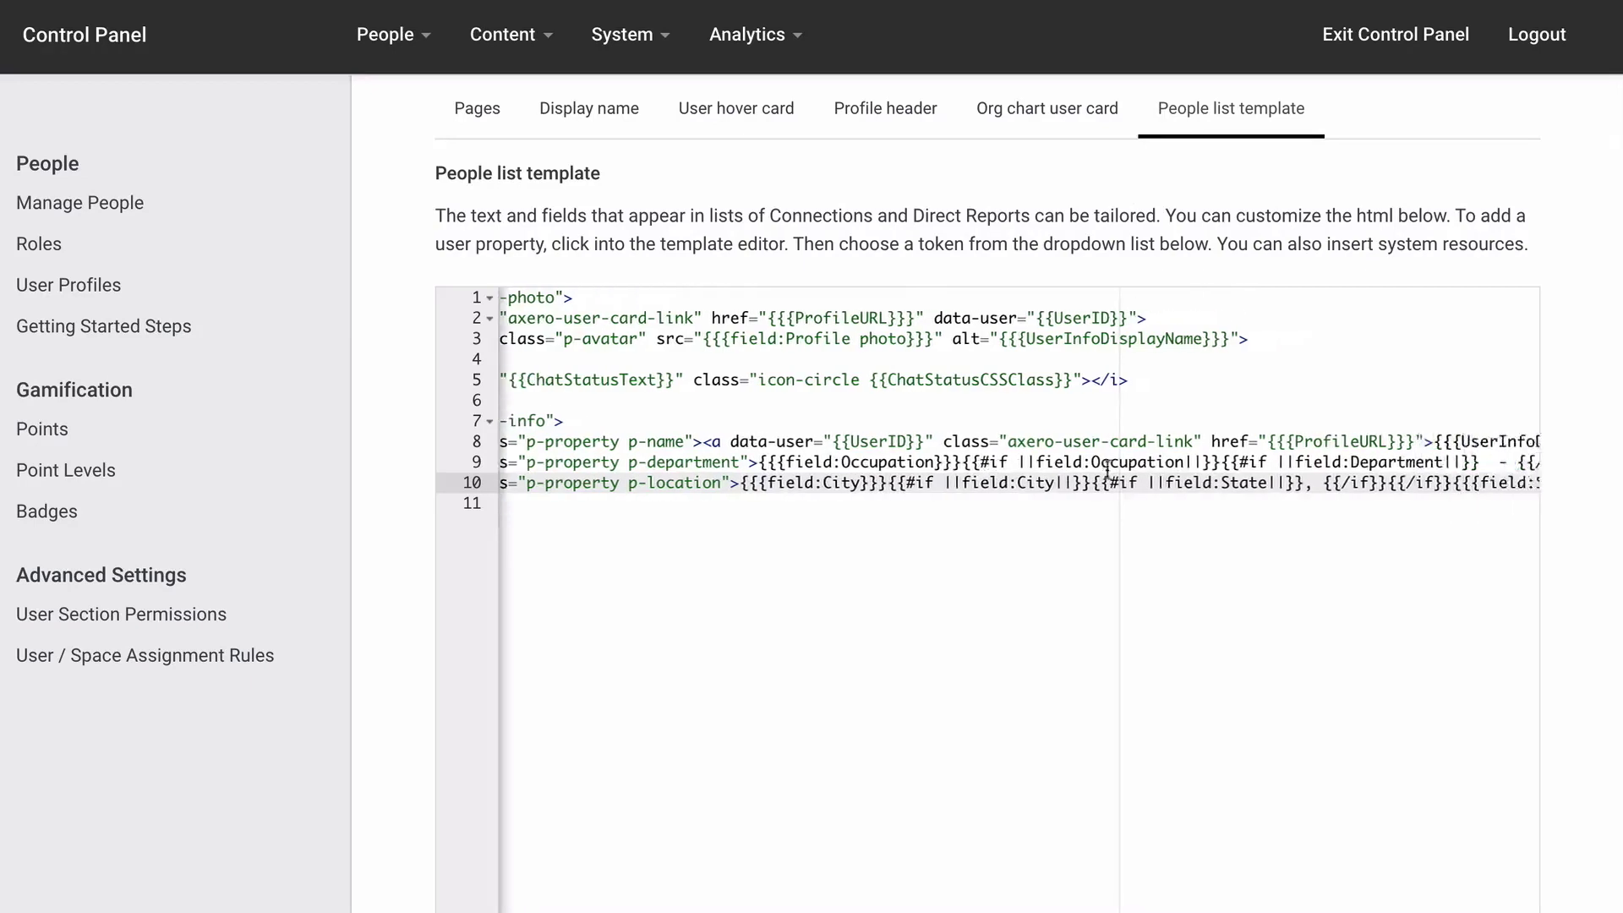
{"action": "scroll", "coordinate": [1103, 471], "scroll_direction": "right", "scroll_amount": 5}
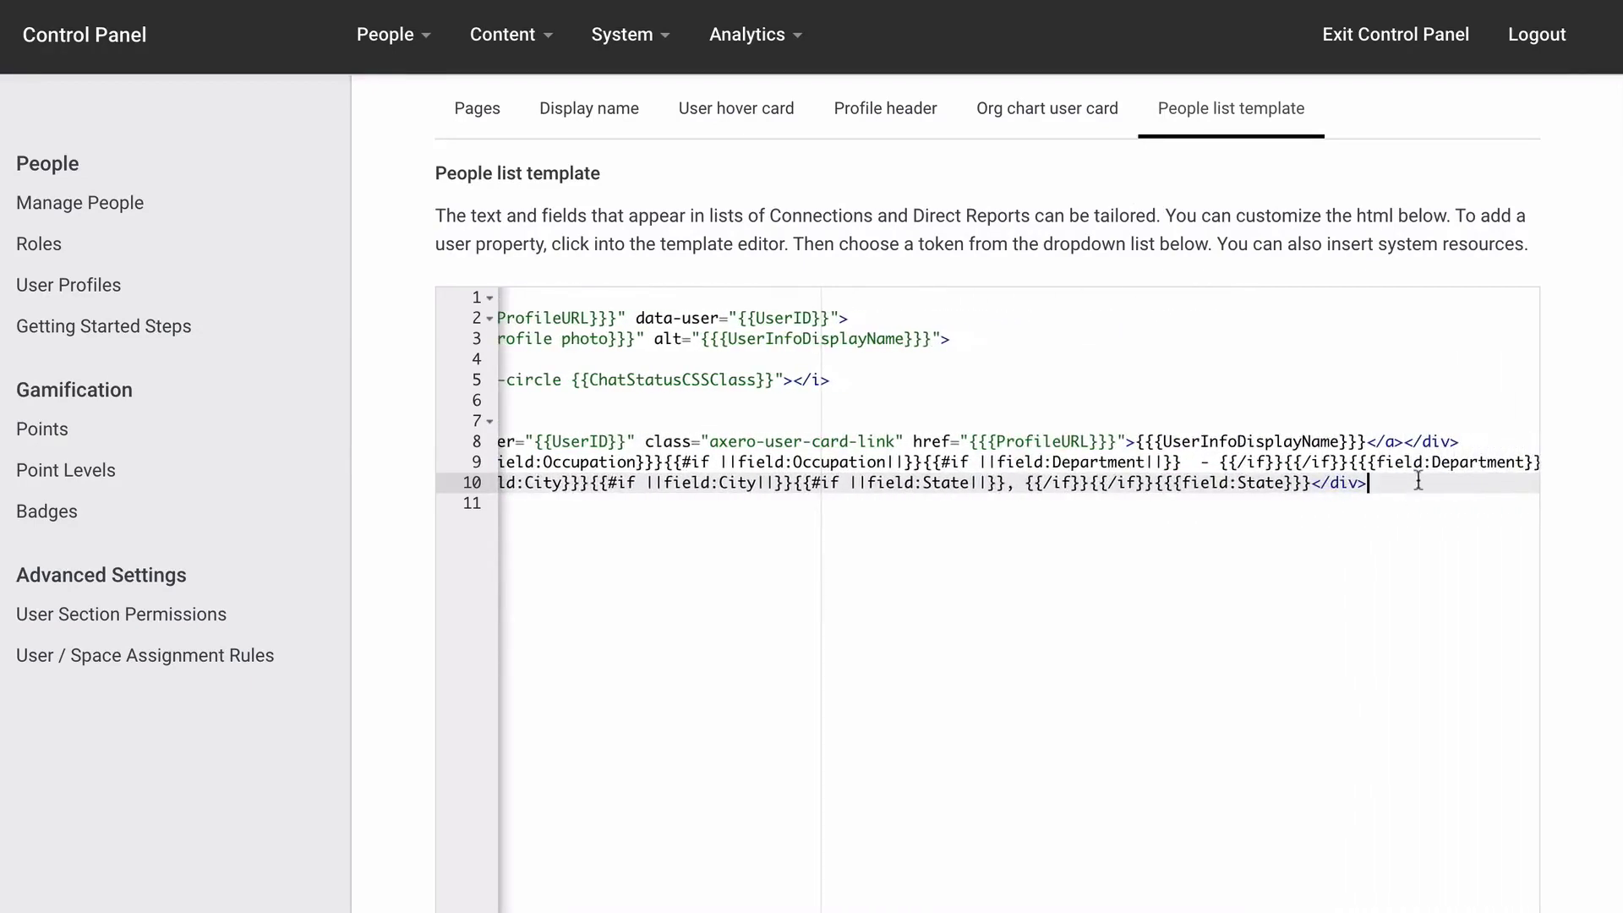
{"action": "key", "text": "Return"}
{"action": "type", "text": "<div class="}
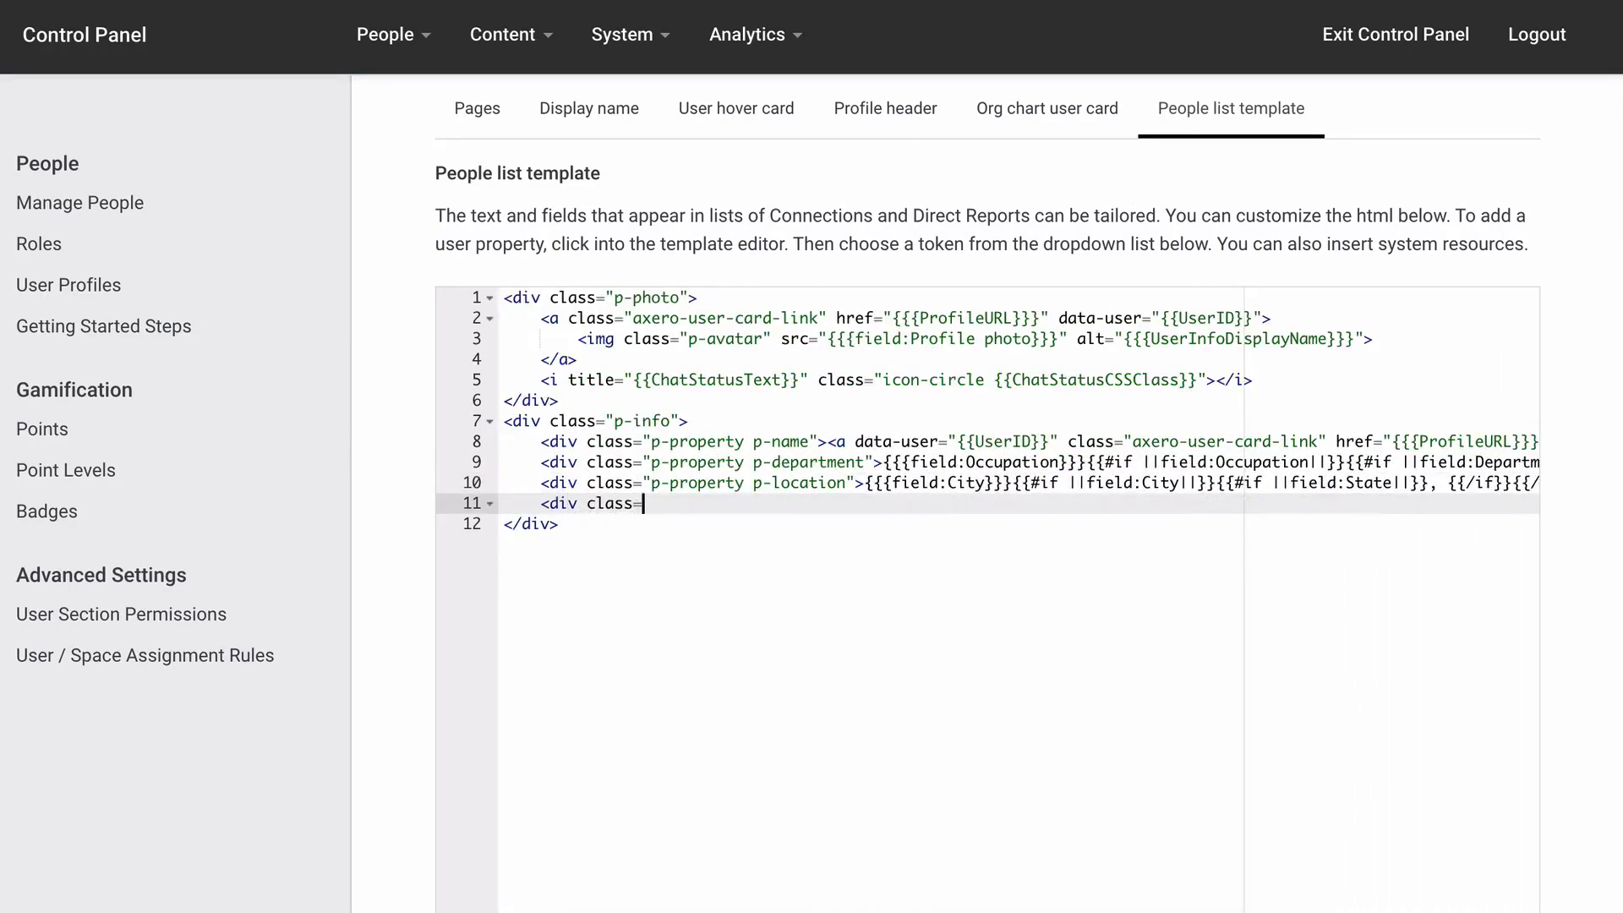
{"action": "type", "text": "\"p-property\"></div>"}
Step: Insert the Phone token inside the new p-property div and save the people list template
{"action": "scroll", "coordinate": [988, 490], "scroll_direction": "down", "scroll_amount": 3}
{"action": "scroll", "coordinate": [1345, 592], "scroll_direction": "down", "scroll_amount": 3}
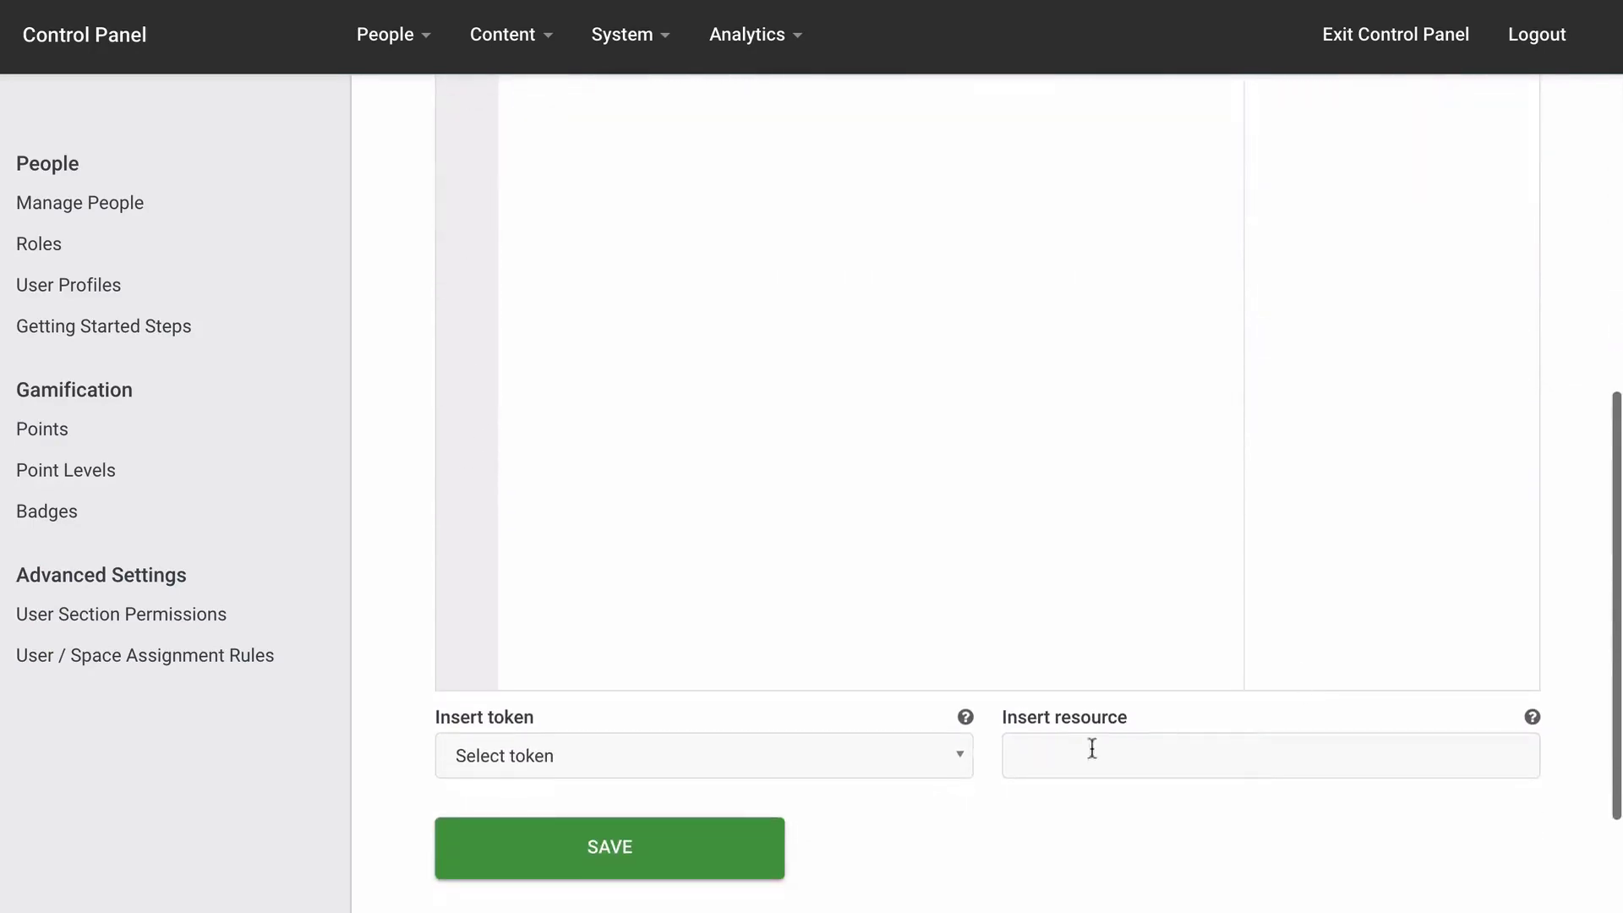
{"action": "left_click", "coordinate": [964, 760]}
{"action": "type", "text": "phon"}
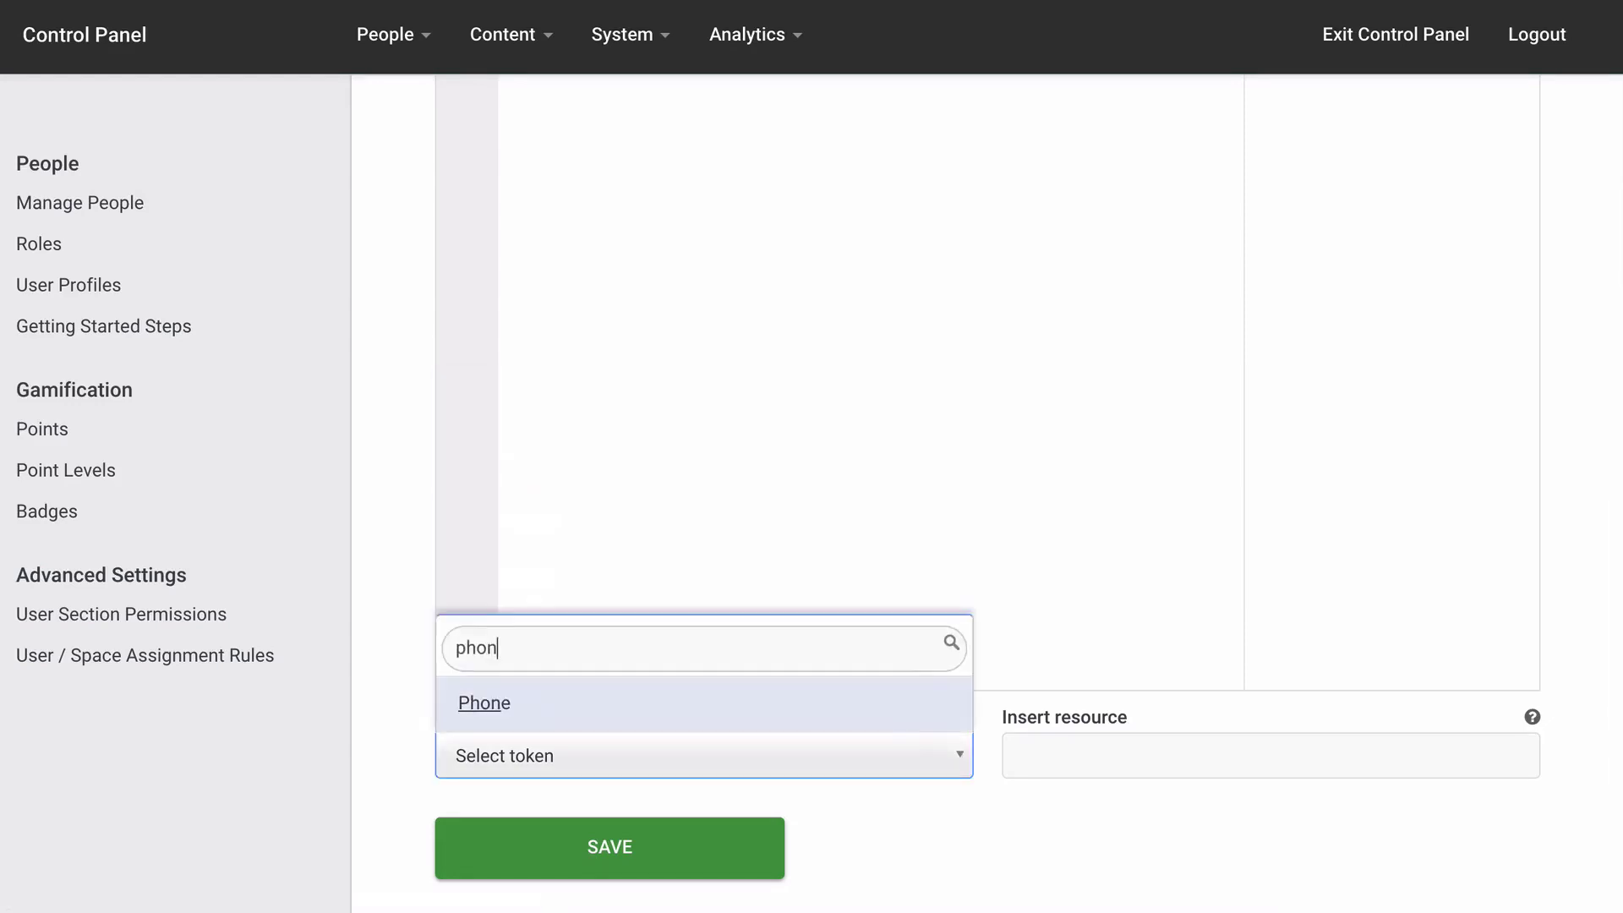
{"action": "left_click", "coordinate": [834, 703]}
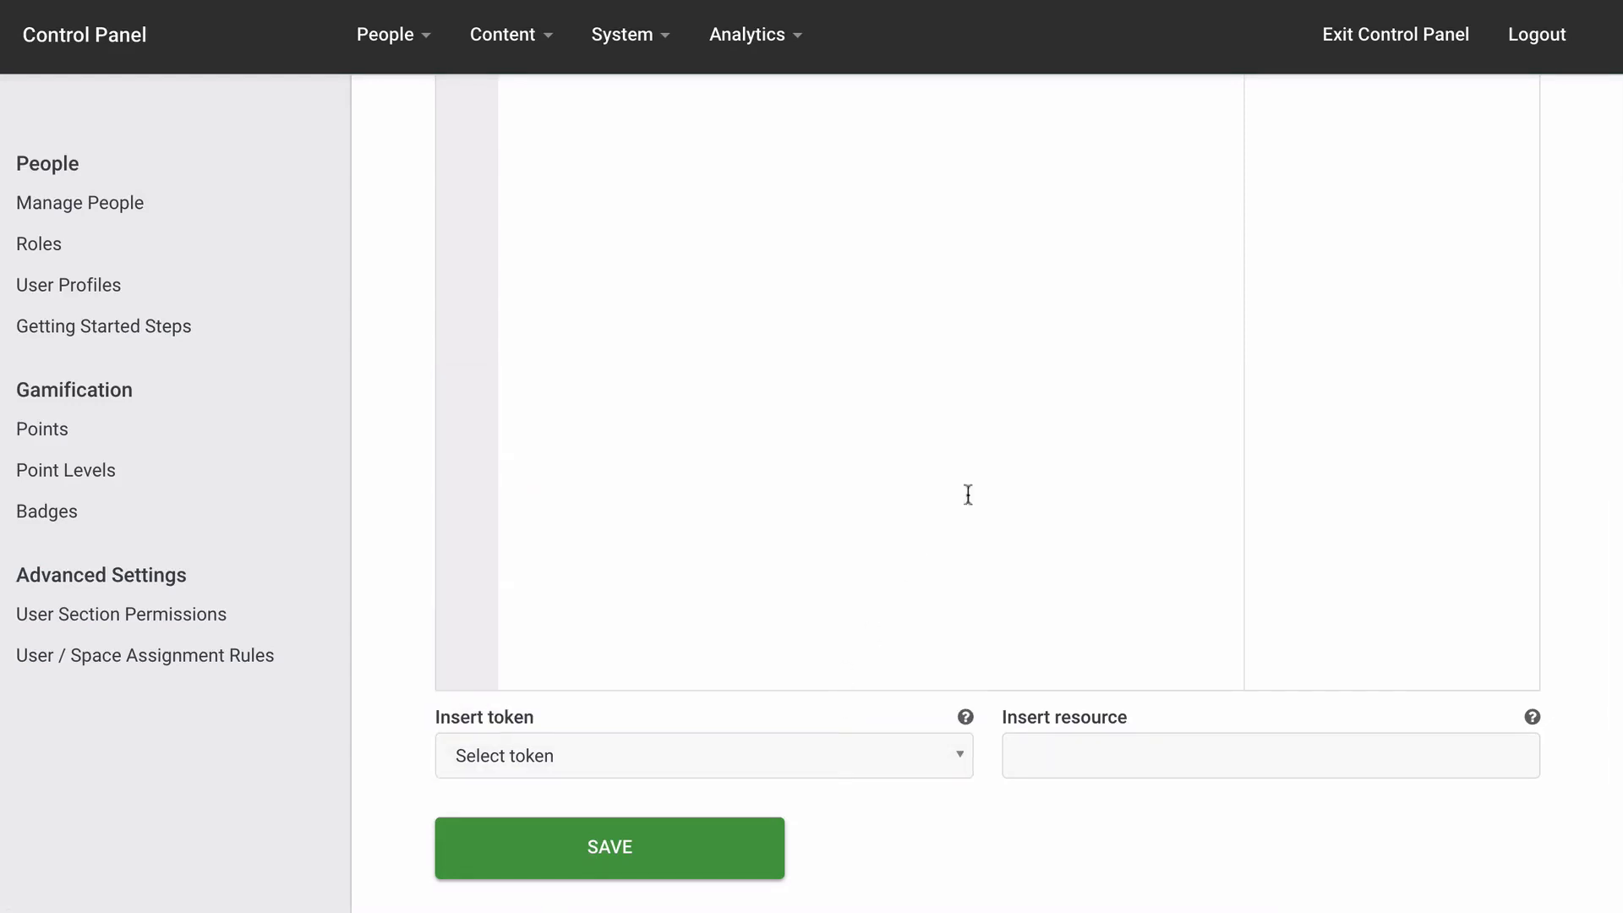
{"action": "scroll", "coordinate": [1021, 415], "scroll_direction": "up", "scroll_amount": 1}
{"action": "scroll", "coordinate": [1021, 414], "scroll_direction": "up", "scroll_amount": 3}
{"action": "scroll", "coordinate": [1022, 414], "scroll_direction": "down", "scroll_amount": 5}
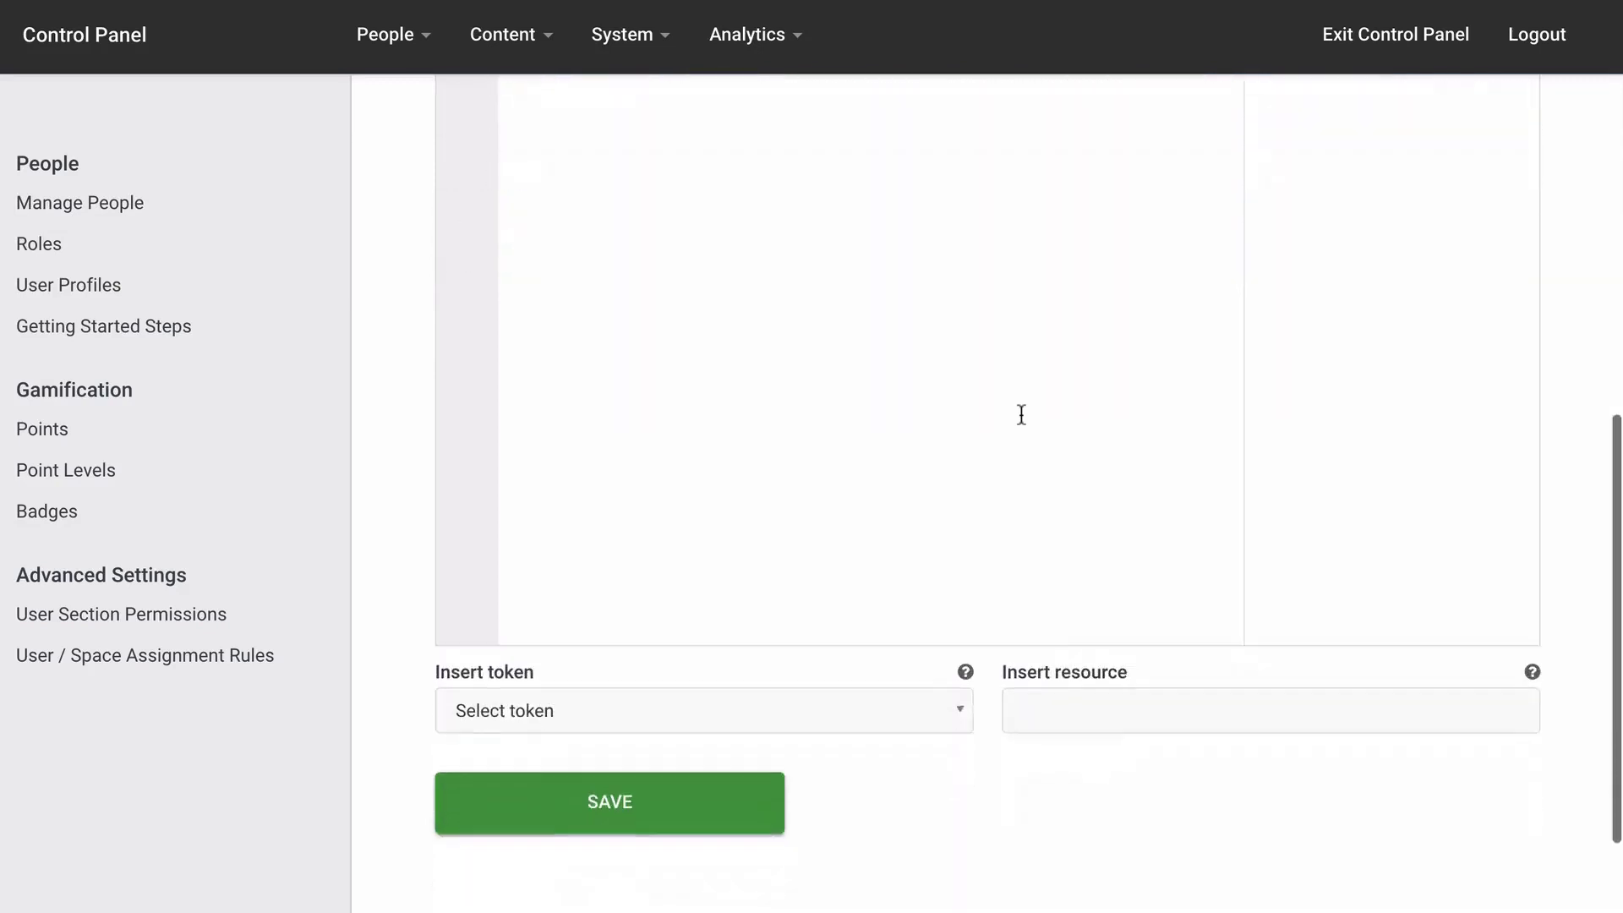
{"action": "left_click", "coordinate": [714, 697]}
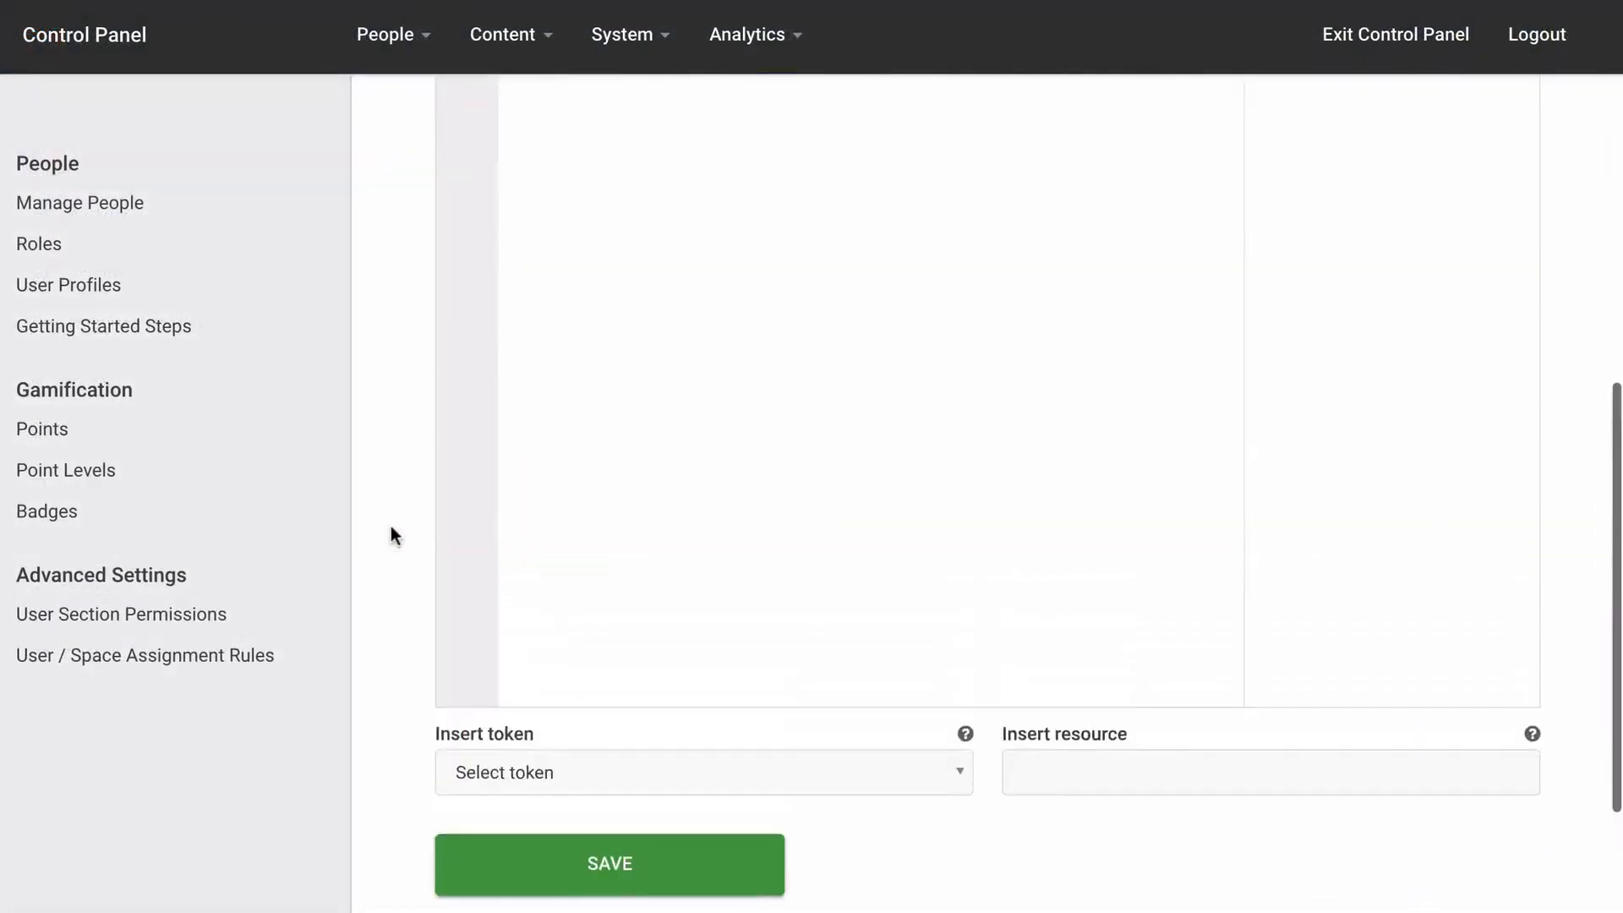
Step: Open the Edit Profile page for editing from the list of user profile pages and look through its layout sections
{"action": "scroll", "coordinate": [391, 526], "scroll_direction": "up", "scroll_amount": 10}
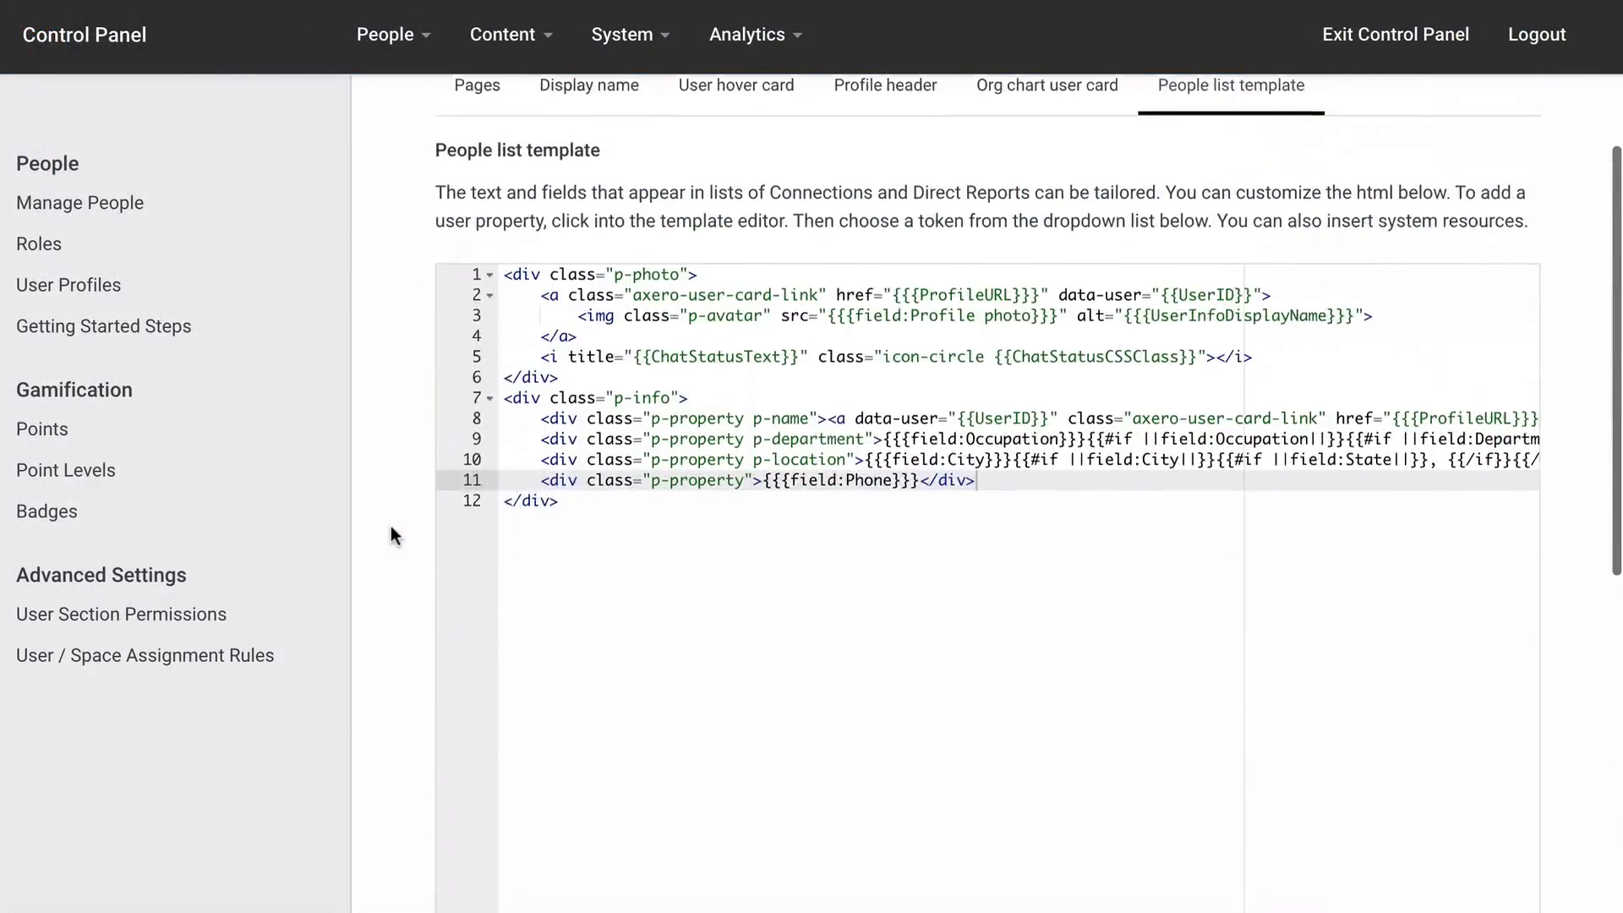
{"action": "left_click", "coordinate": [489, 137]}
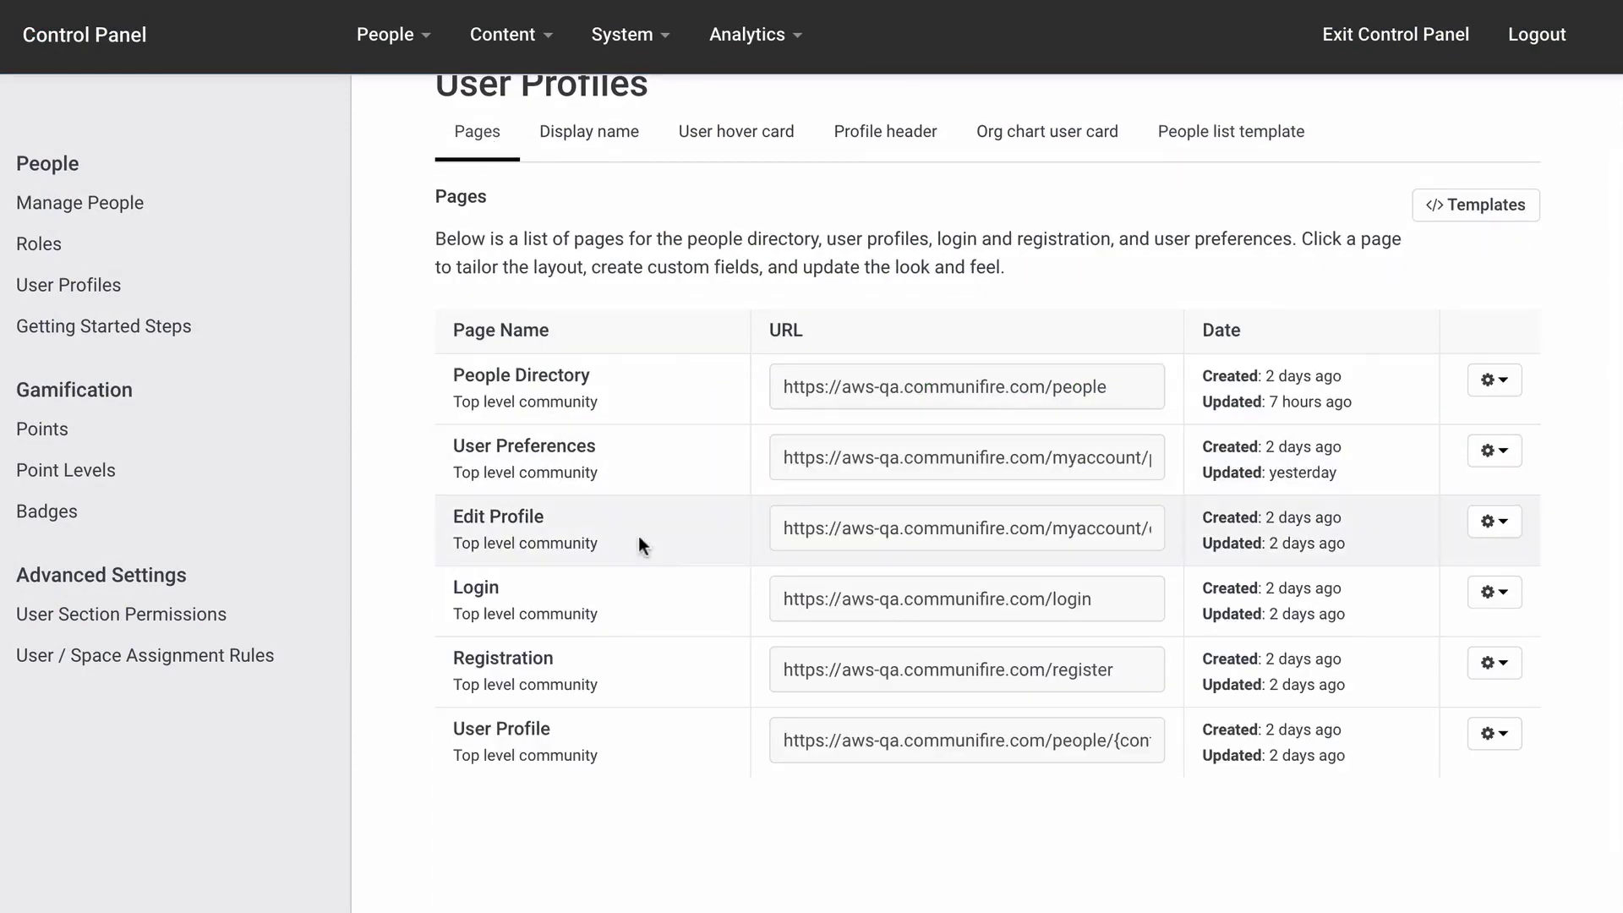
{"action": "left_click", "coordinate": [1490, 529]}
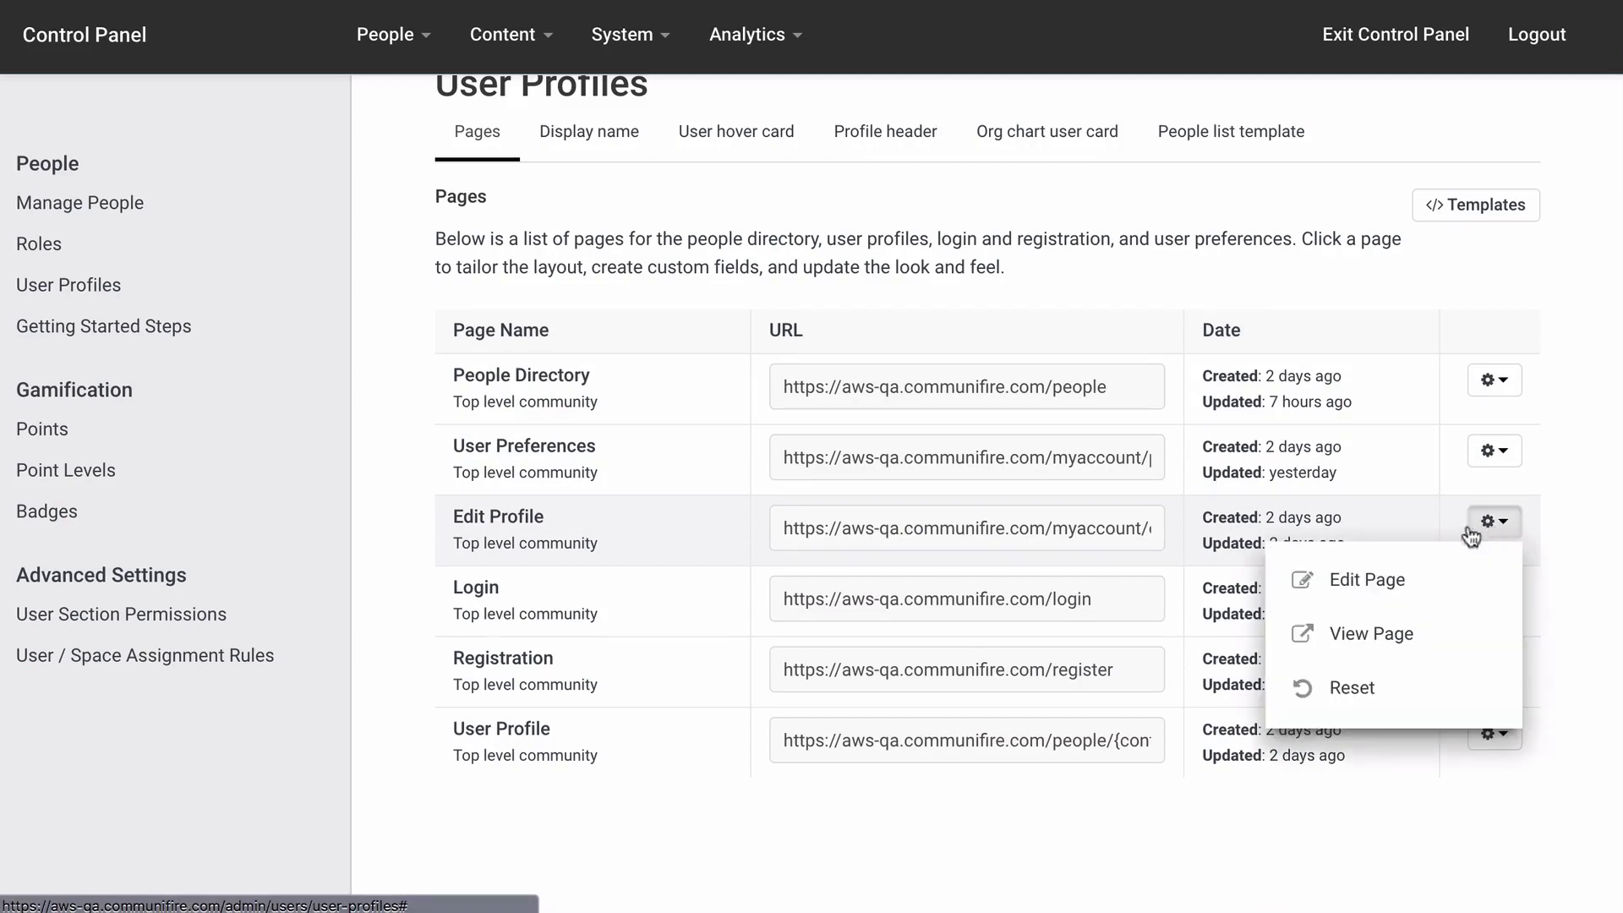
{"action": "left_click", "coordinate": [1374, 580]}
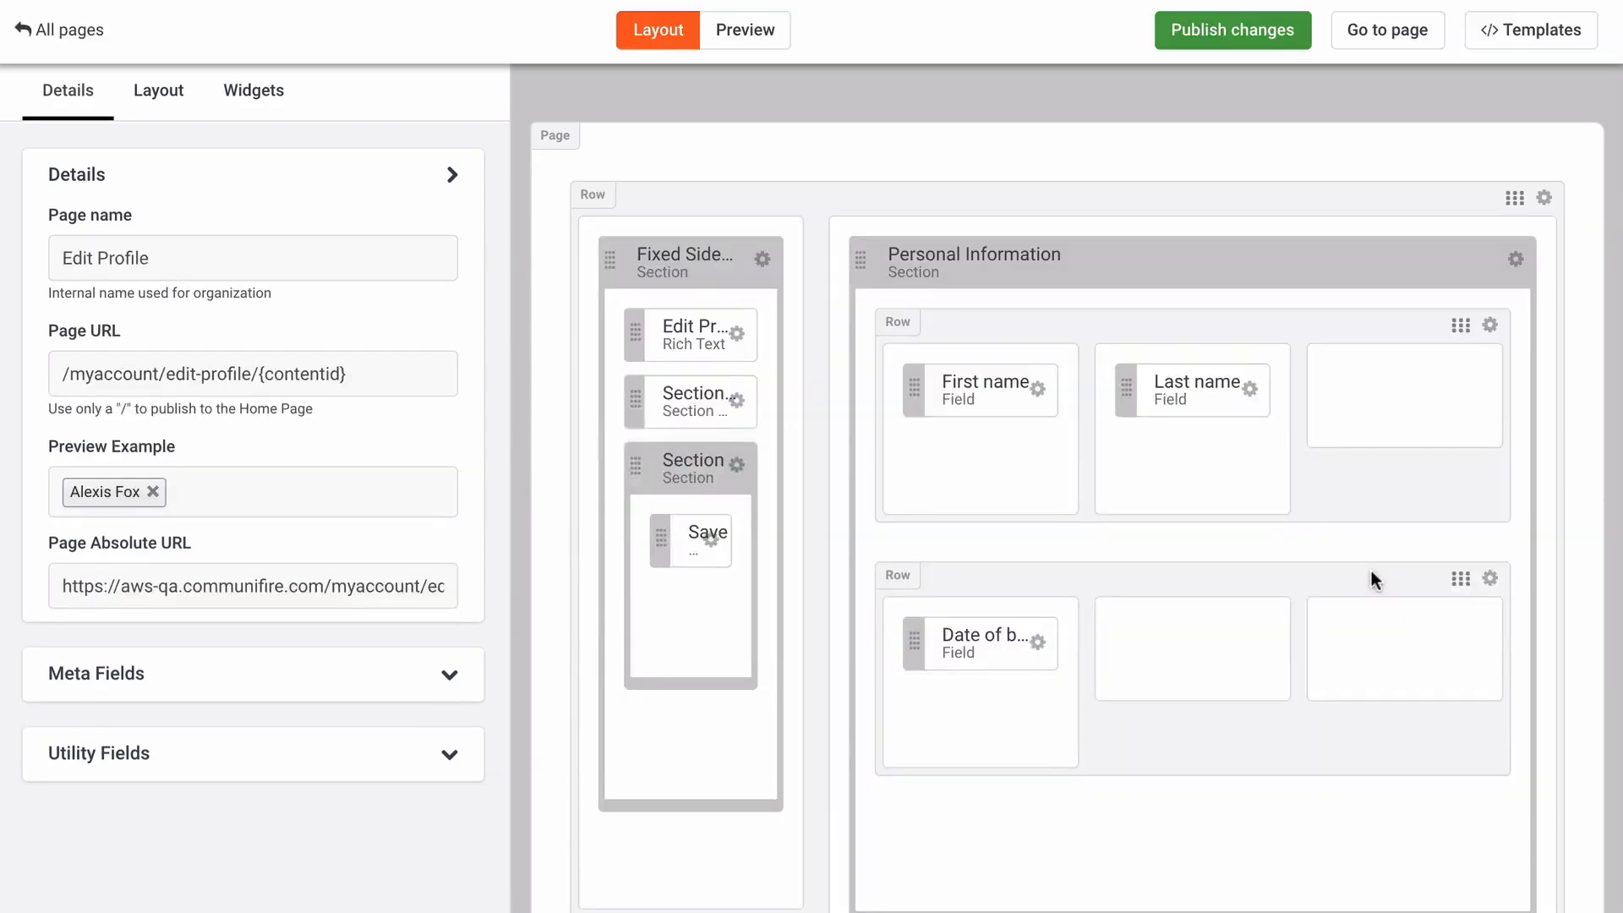
{"action": "scroll", "coordinate": [1371, 573], "scroll_direction": "down", "scroll_amount": 8}
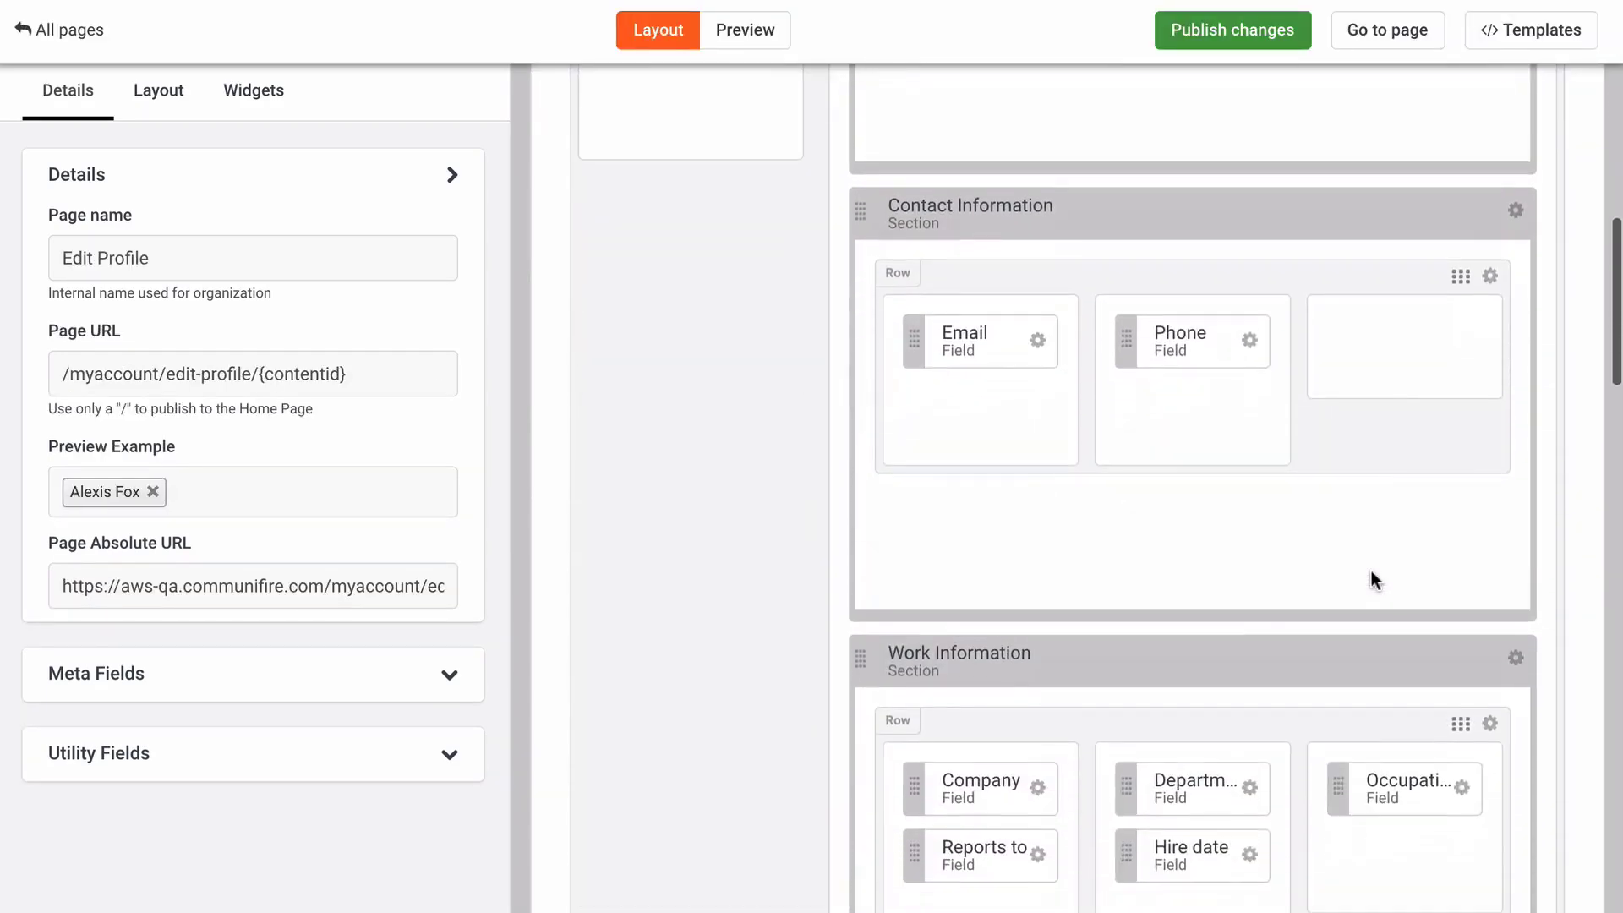
{"action": "scroll", "coordinate": [1371, 570], "scroll_direction": "up", "scroll_amount": 5}
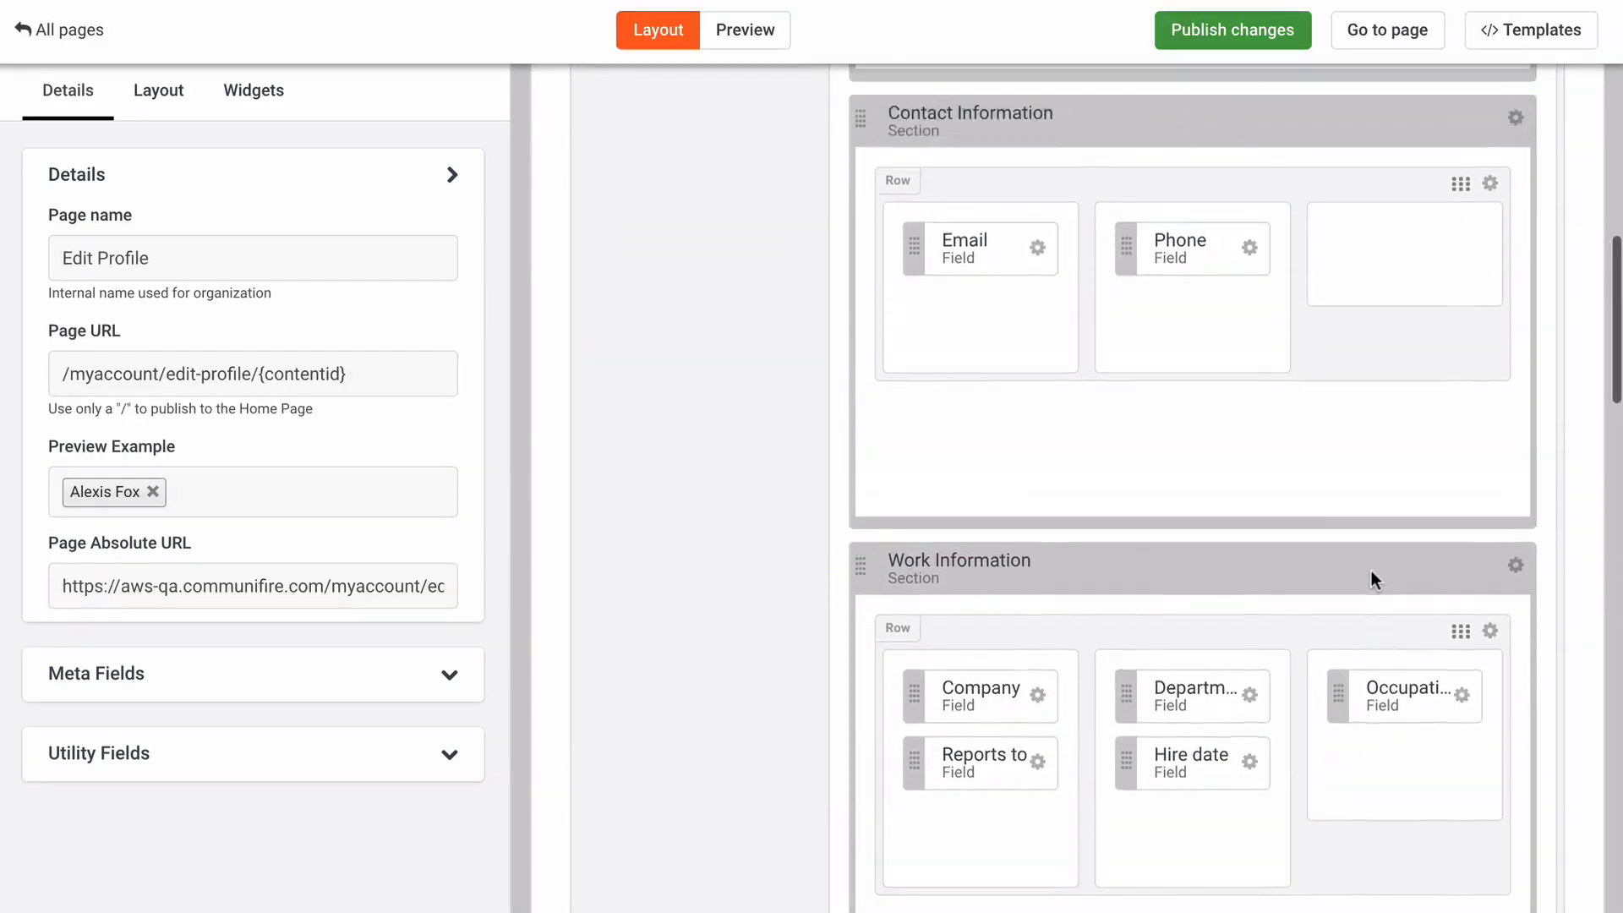
{"action": "scroll", "coordinate": [1371, 571], "scroll_direction": "up", "scroll_amount": 5}
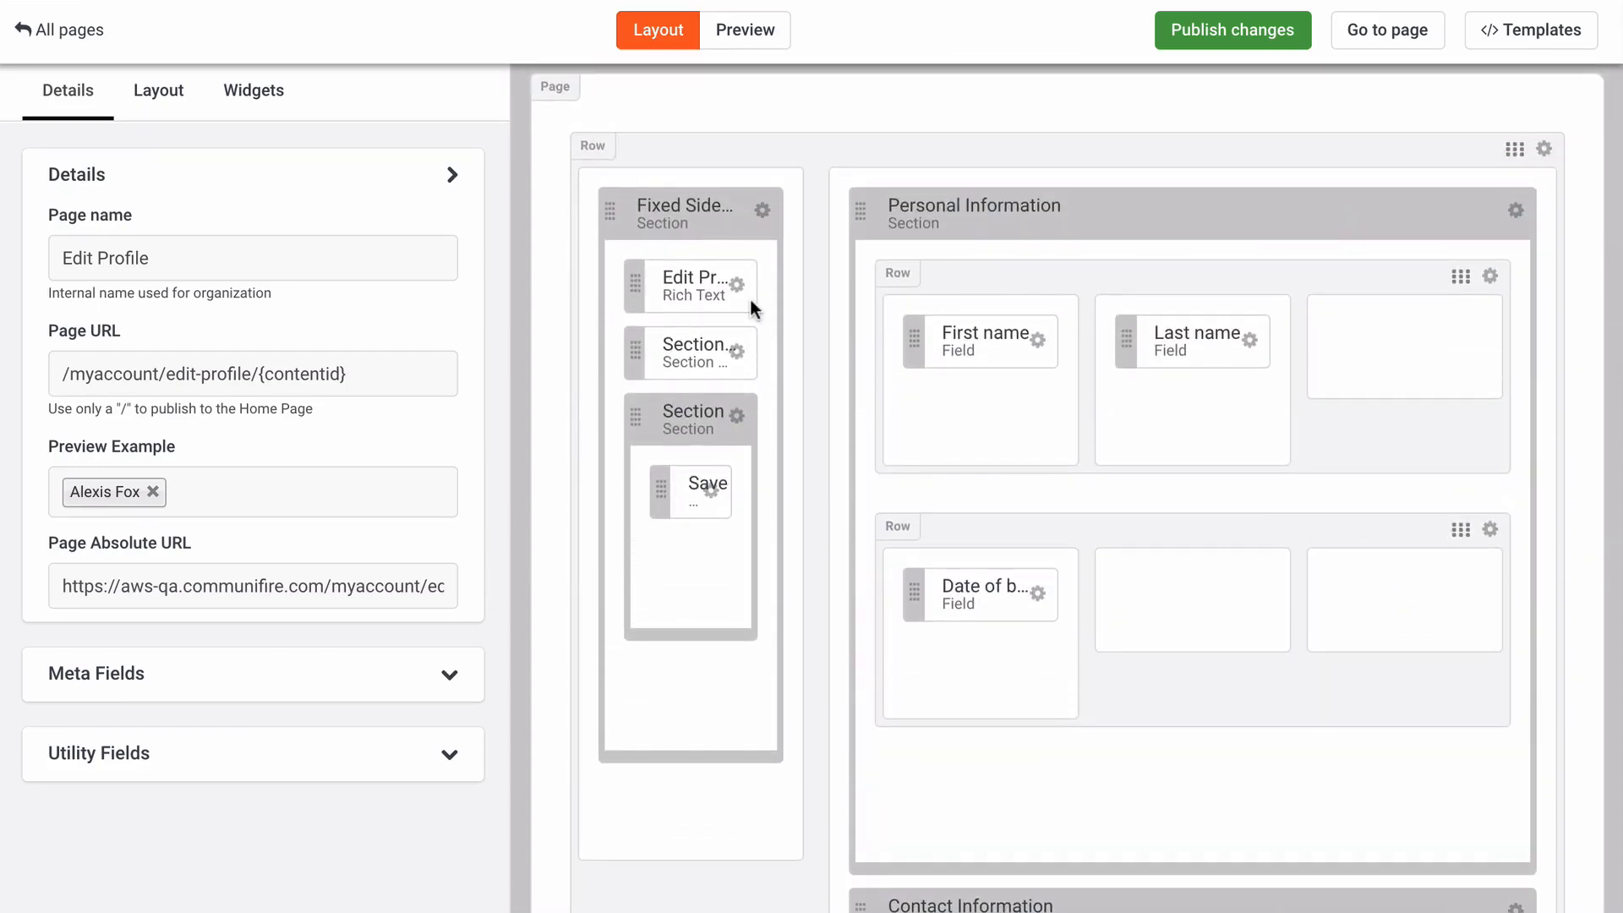
Step: Review the First name field's properties, field help, template, advanced and role settings, closing them without changes
{"action": "left_click", "coordinate": [1037, 341]}
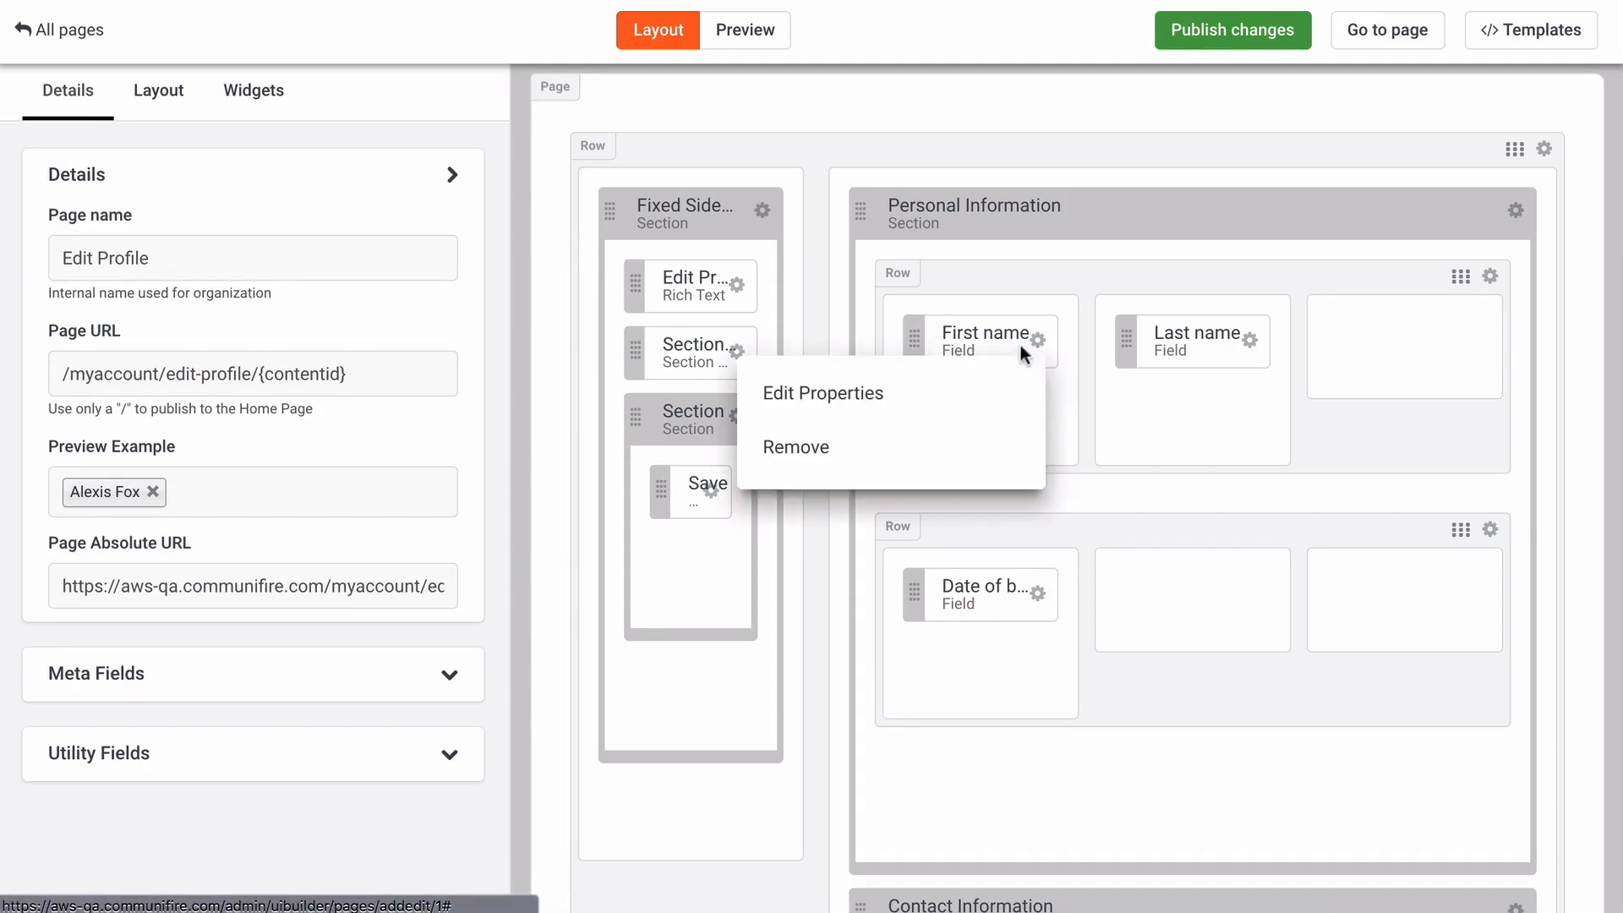
{"action": "left_click", "coordinate": [981, 395]}
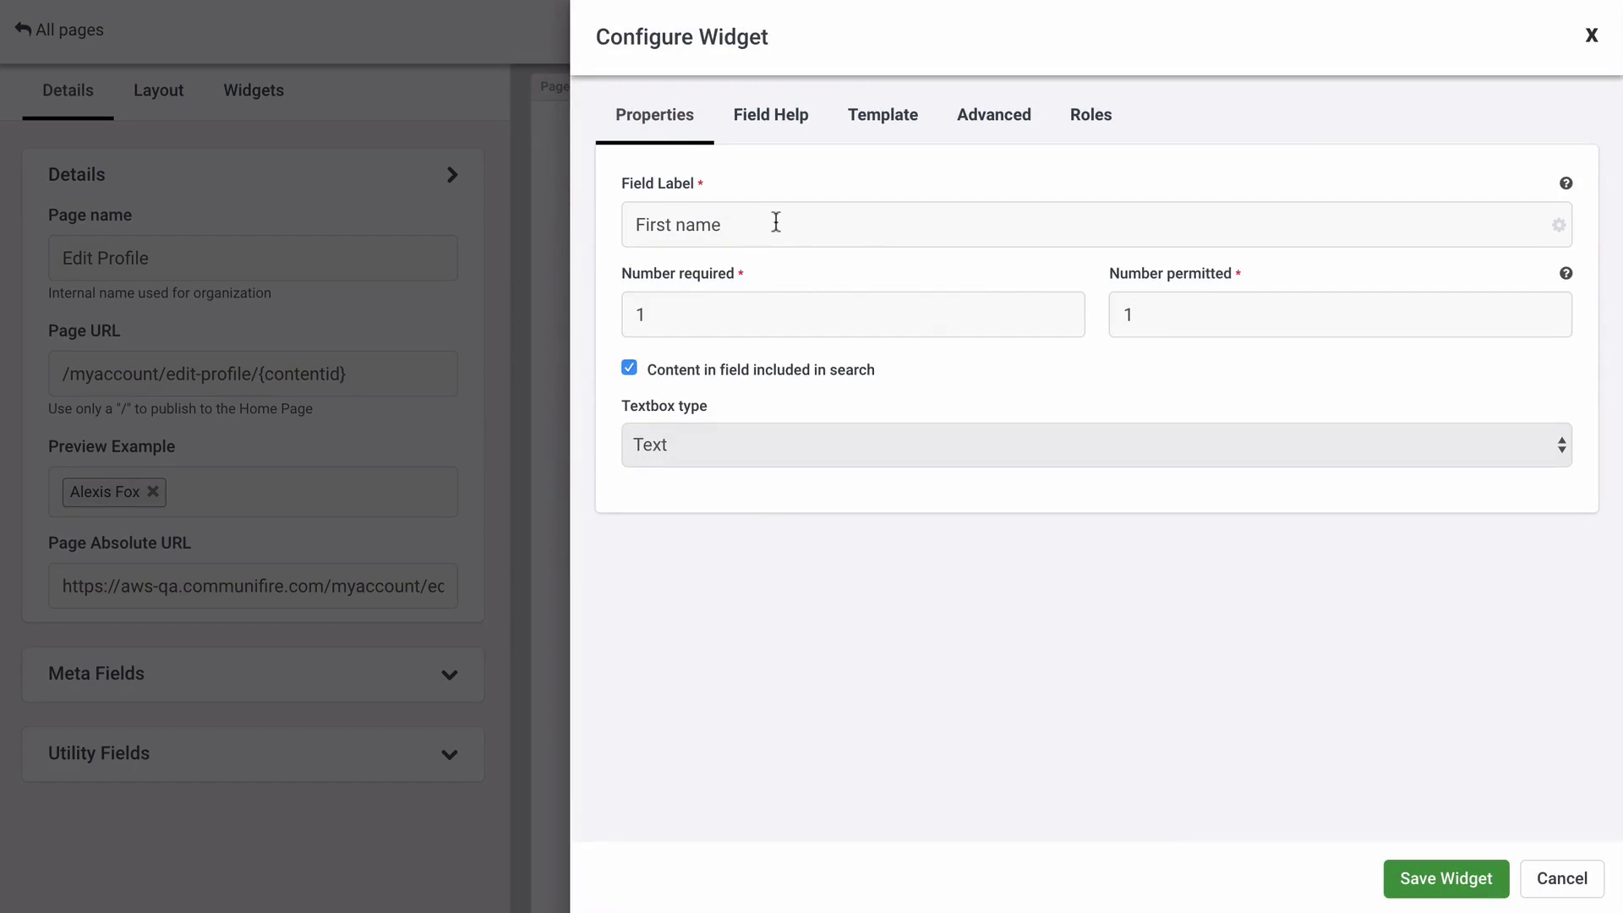
{"action": "left_click", "coordinate": [782, 116]}
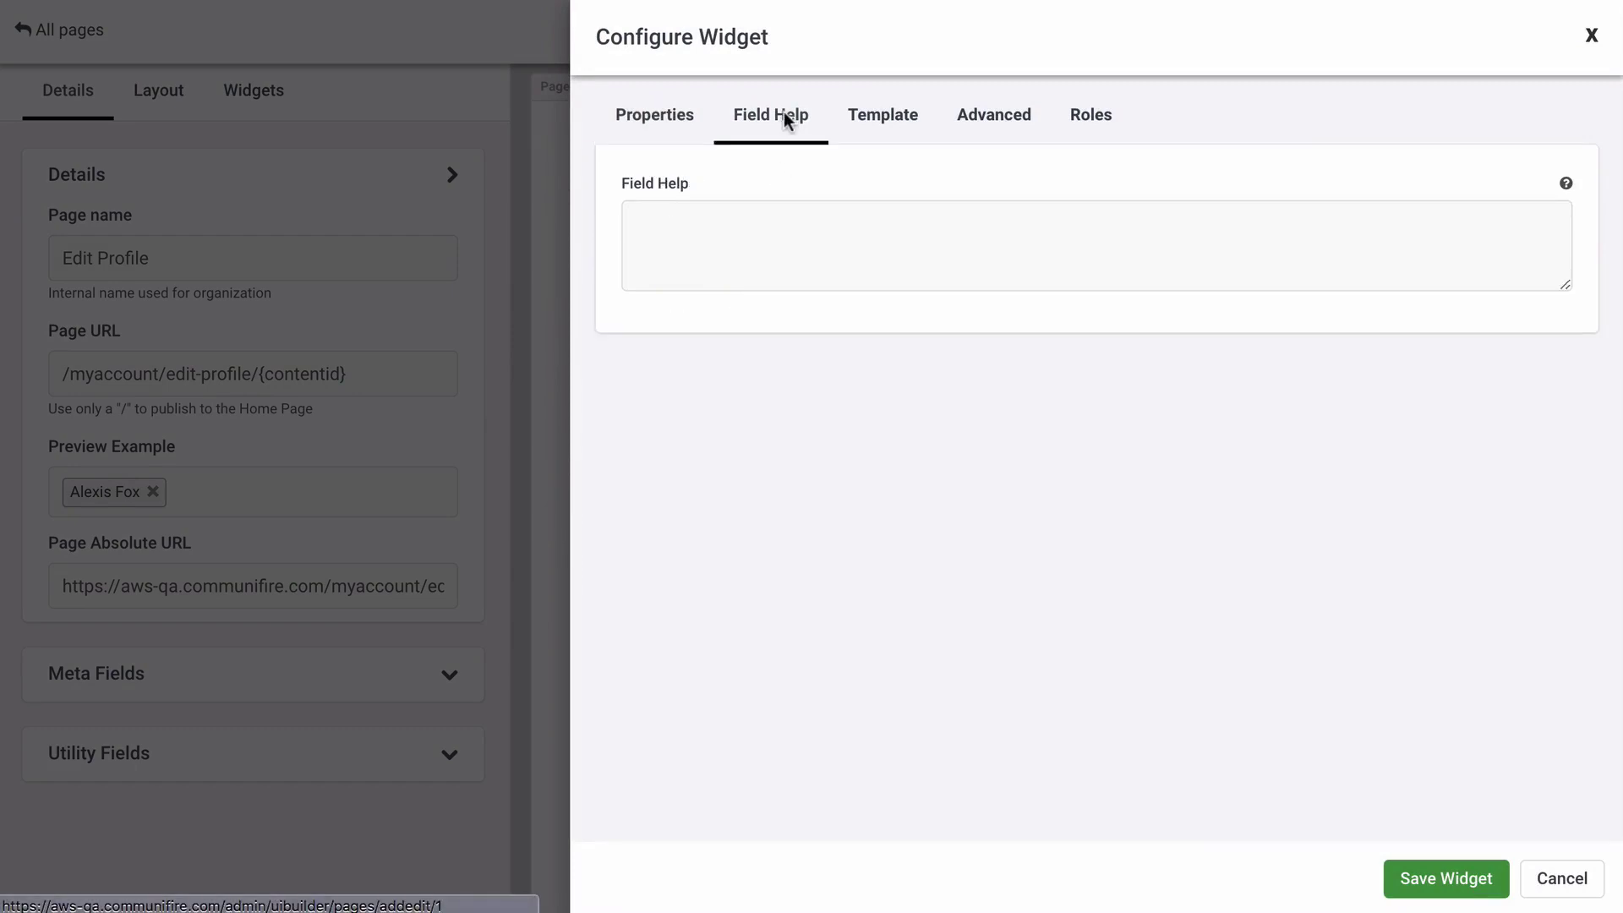
{"action": "left_click", "coordinate": [871, 127]}
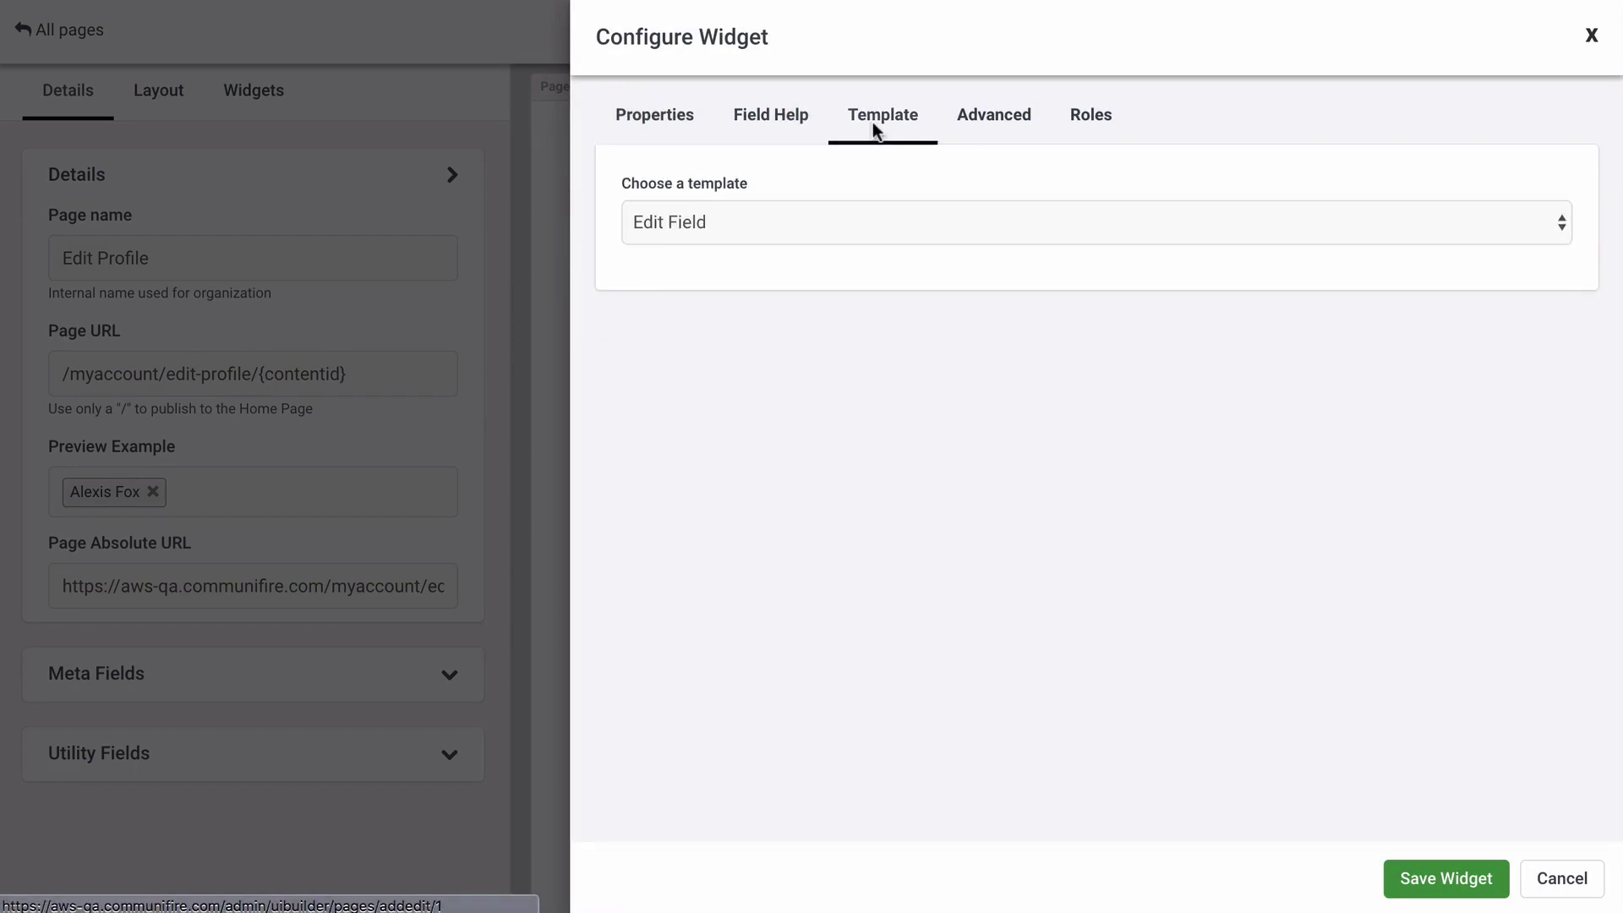
{"action": "left_click", "coordinate": [966, 126]}
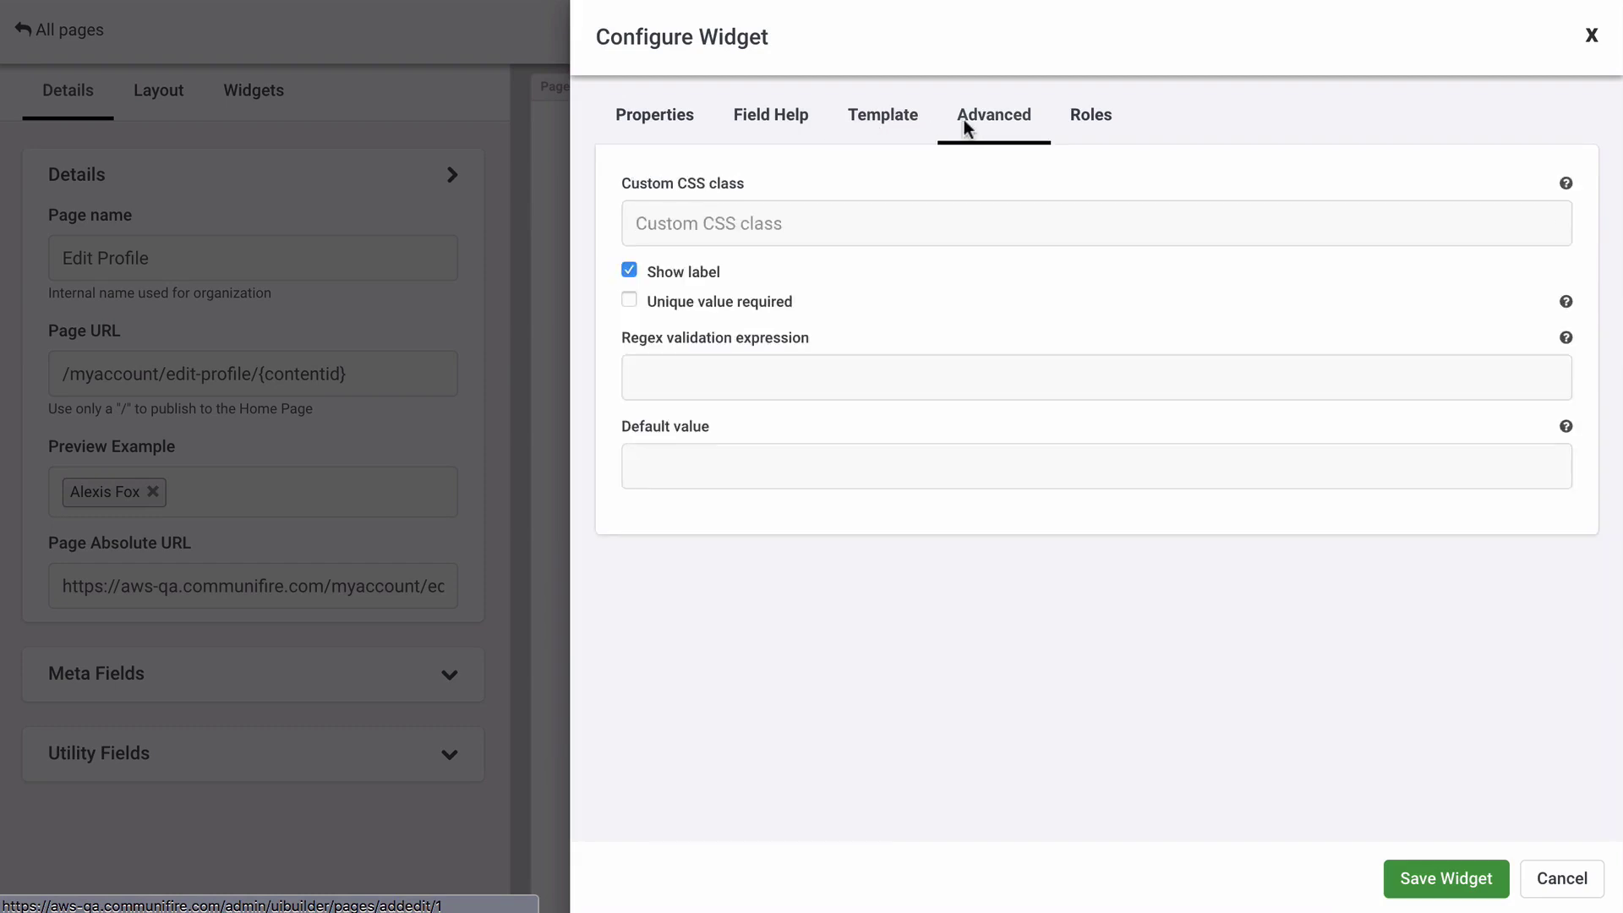
{"action": "left_click", "coordinate": [1062, 123]}
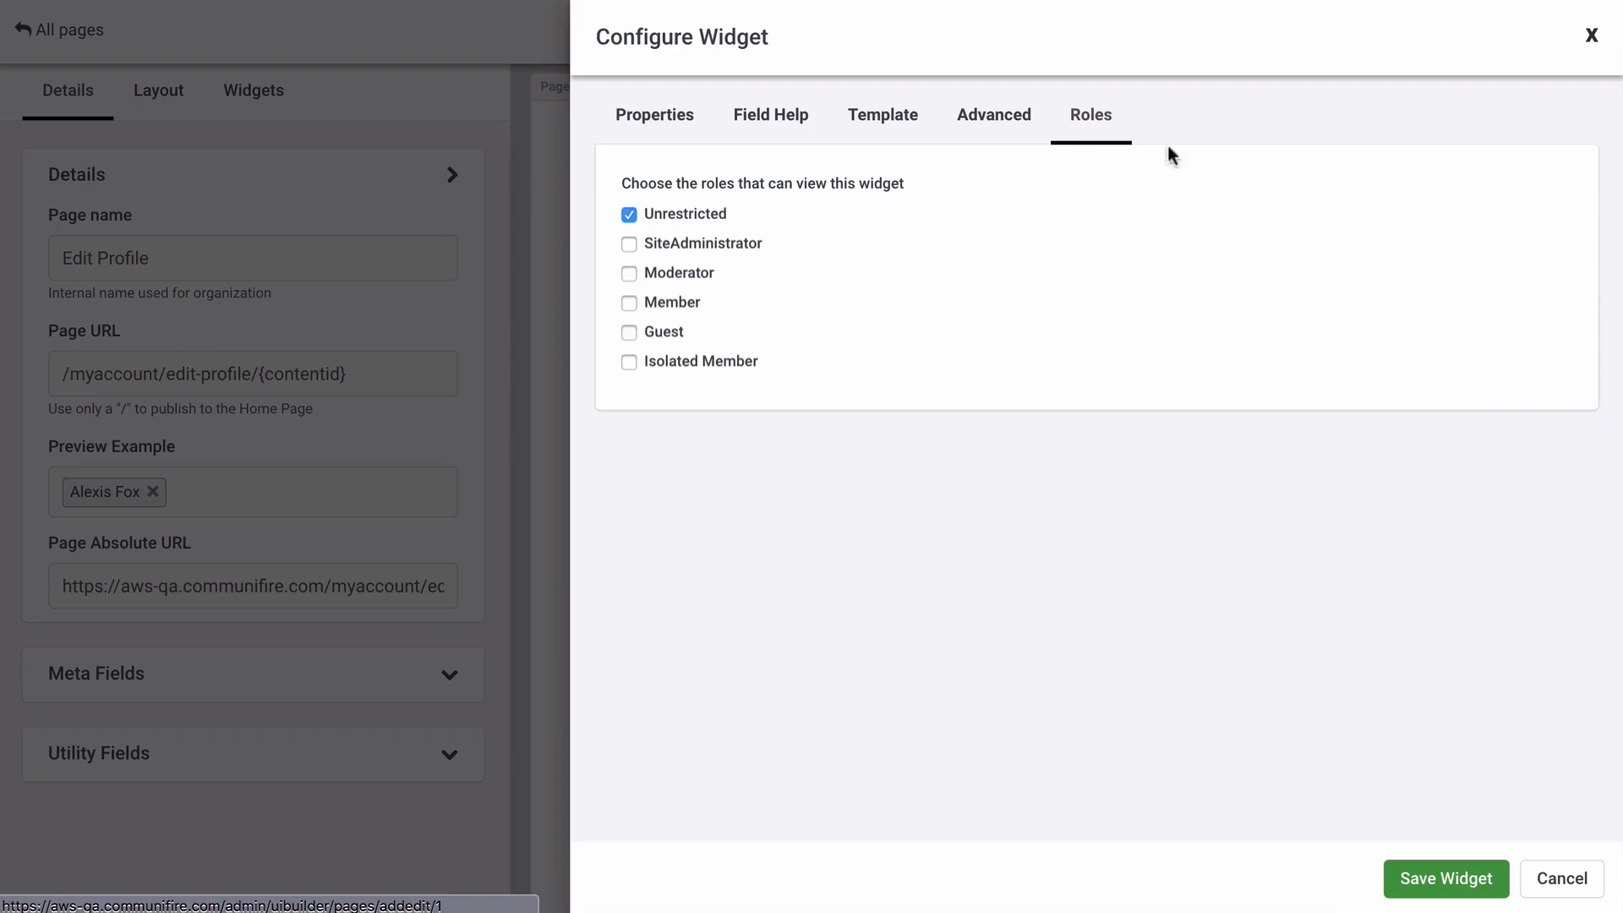
{"action": "left_click", "coordinate": [1550, 880]}
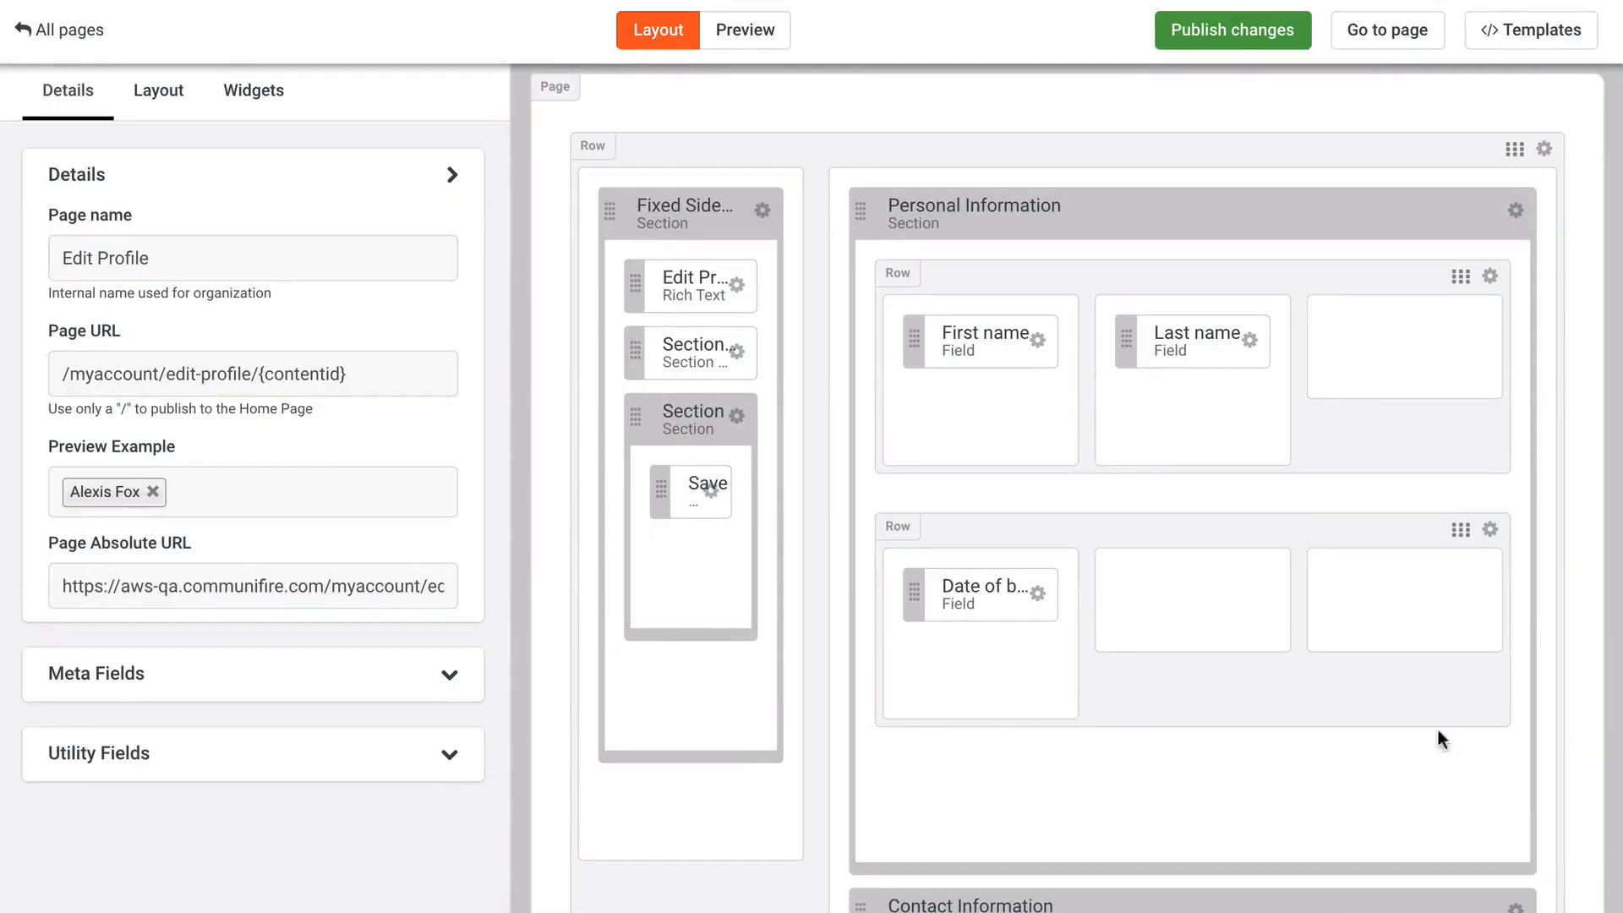
{"action": "left_click", "coordinate": [1040, 343]}
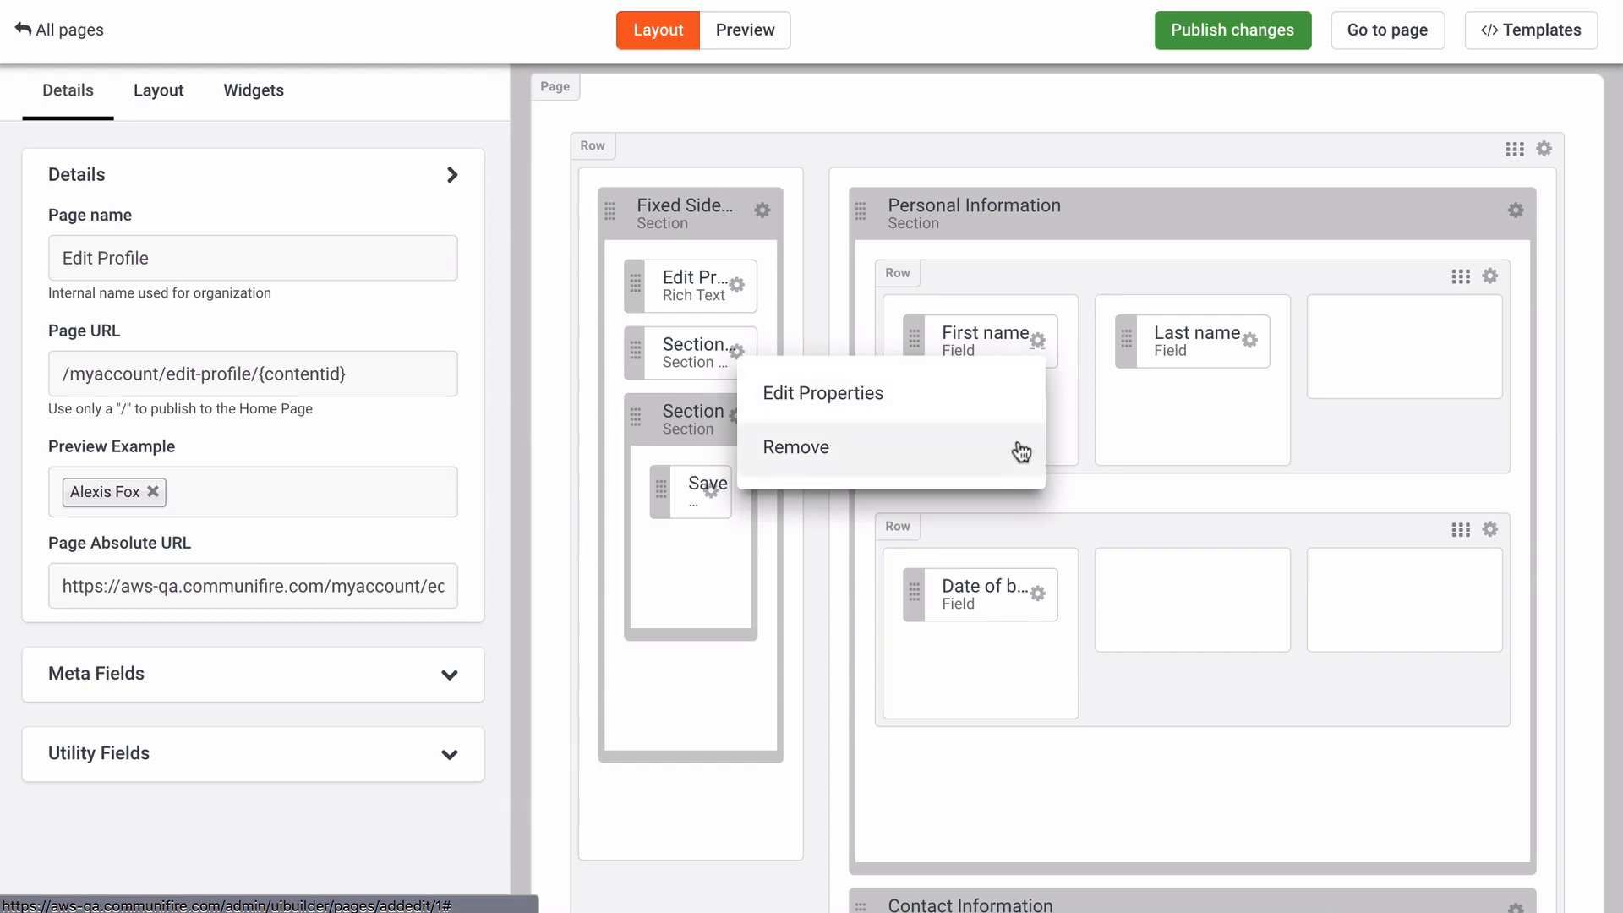
{"action": "left_click", "coordinate": [1072, 433]}
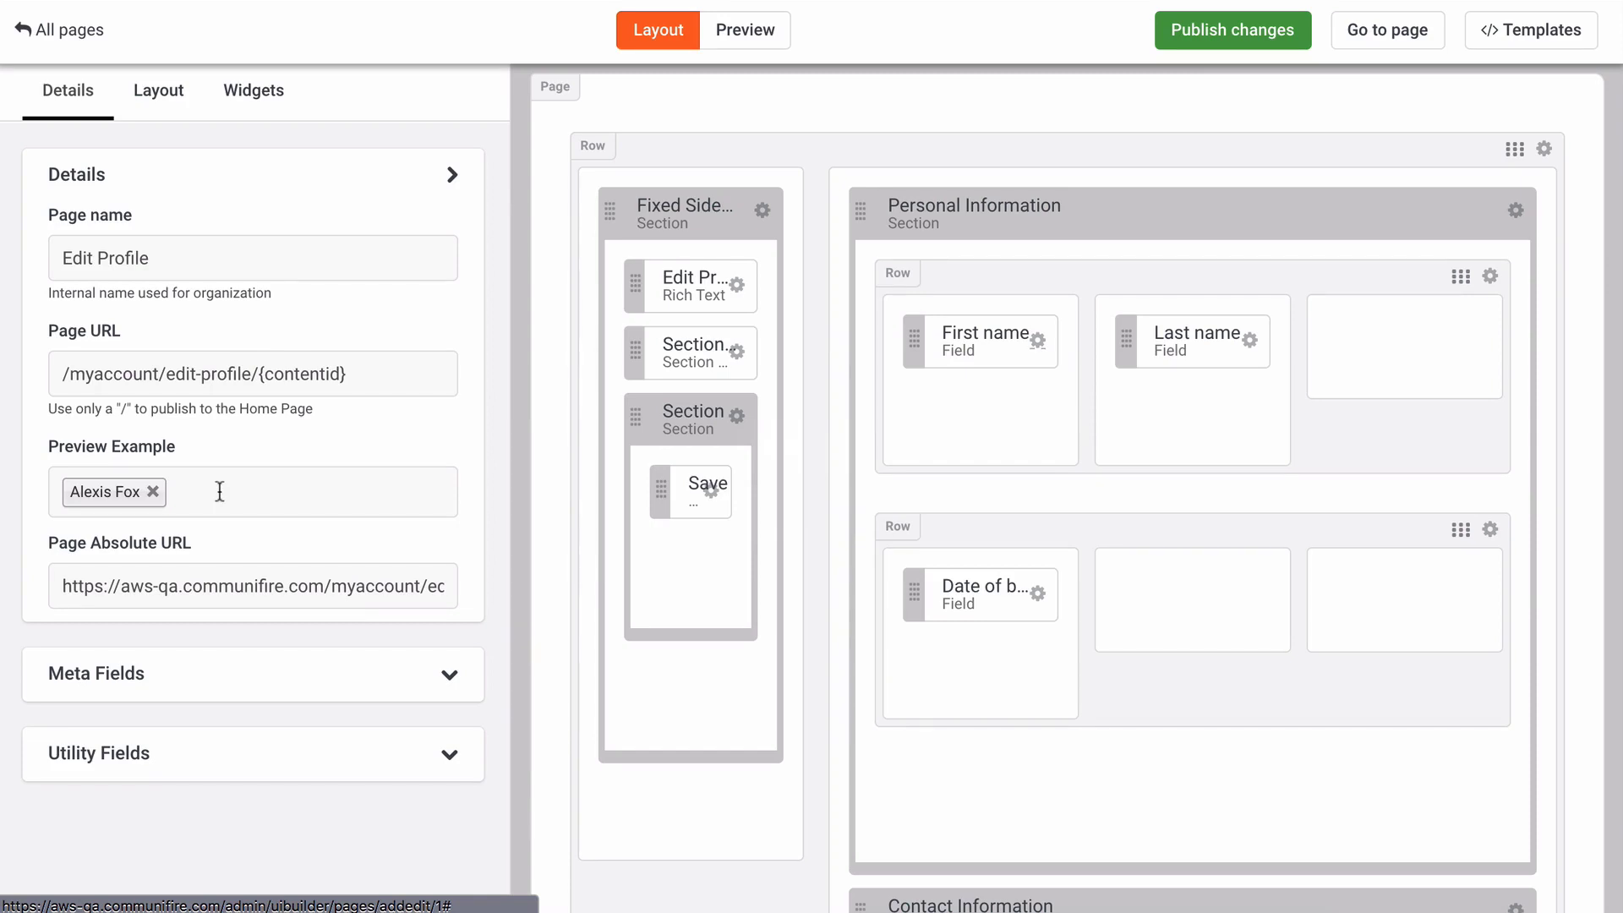
Step: Add a built-in Section widget between the Profile Photo and Avatar section and the Save Section
{"action": "left_click", "coordinate": [173, 108]}
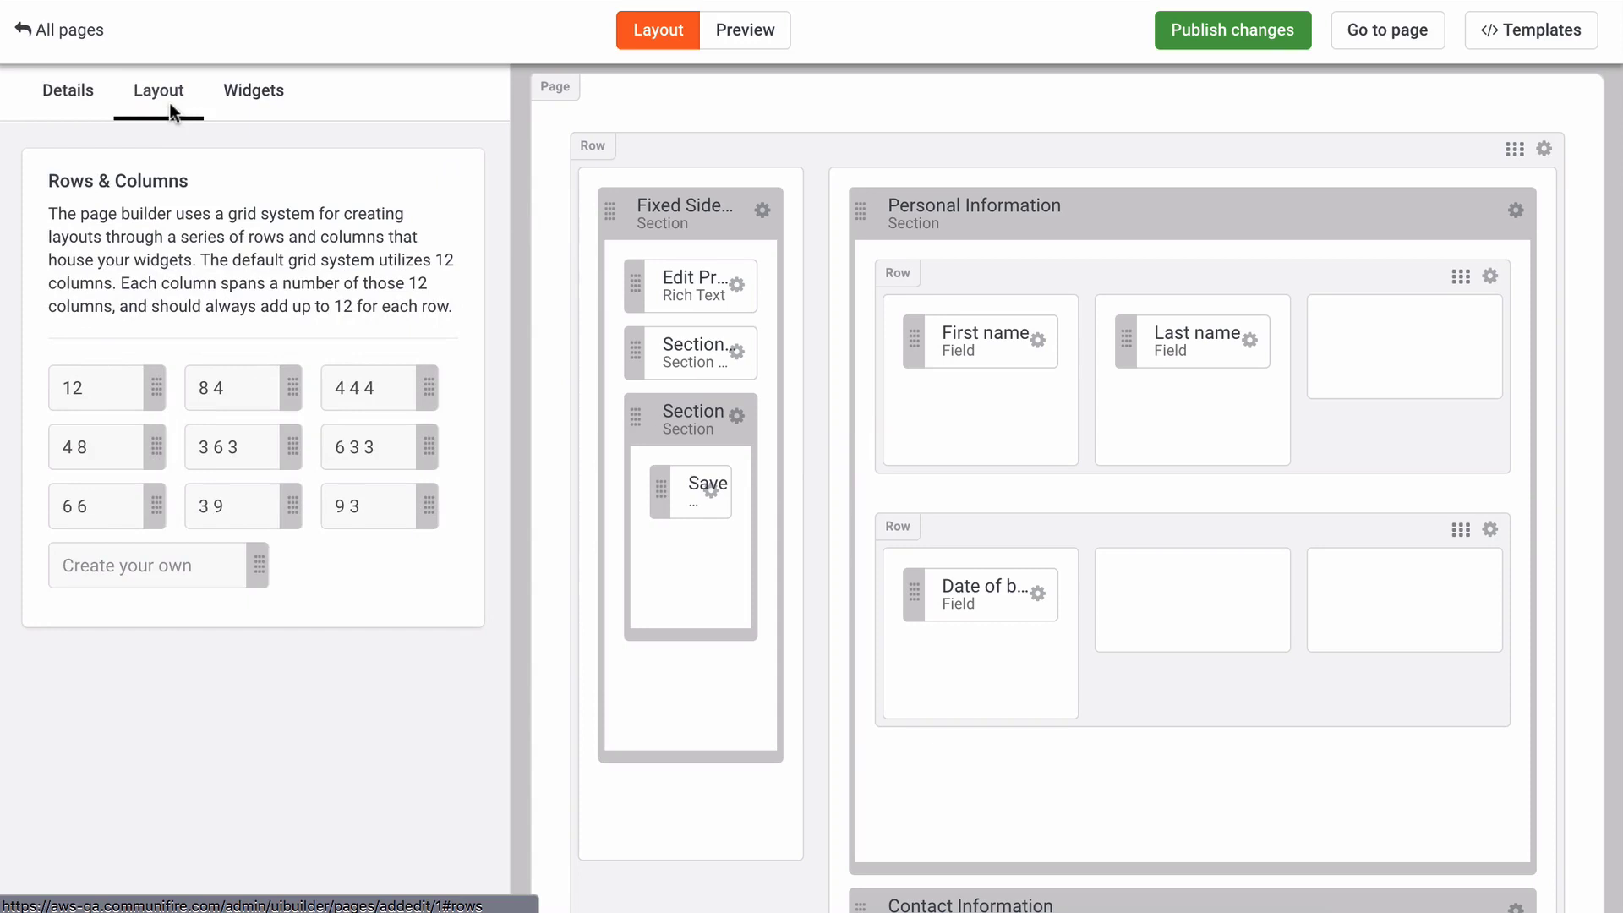
{"action": "left_click", "coordinate": [236, 100]}
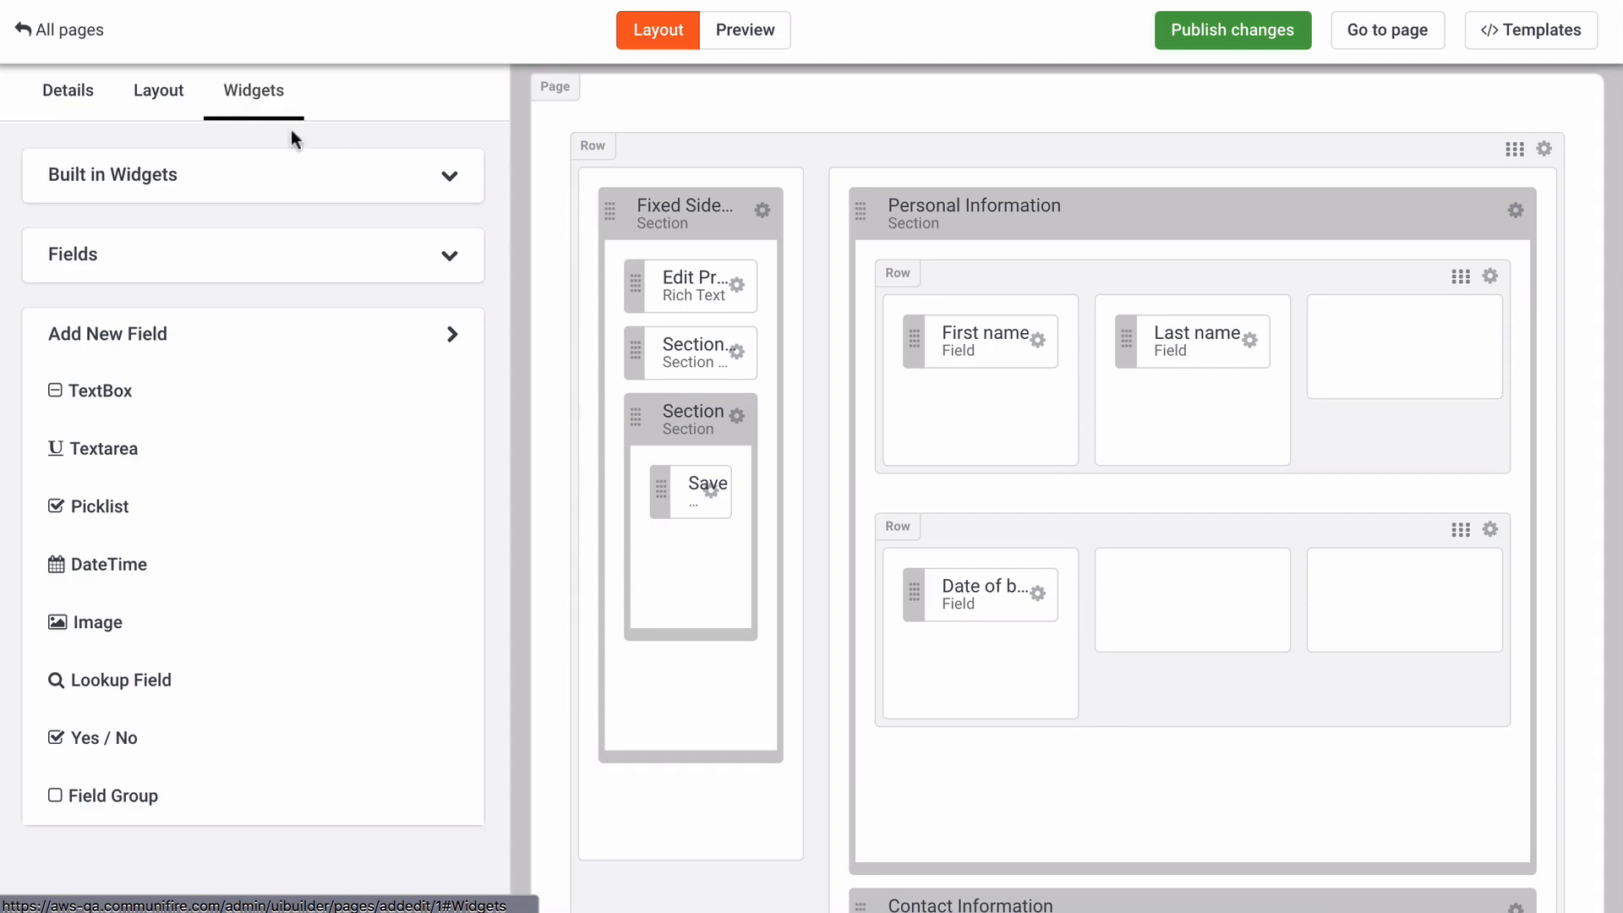
{"action": "scroll", "coordinate": [786, 474], "scroll_direction": "down", "scroll_amount": 20}
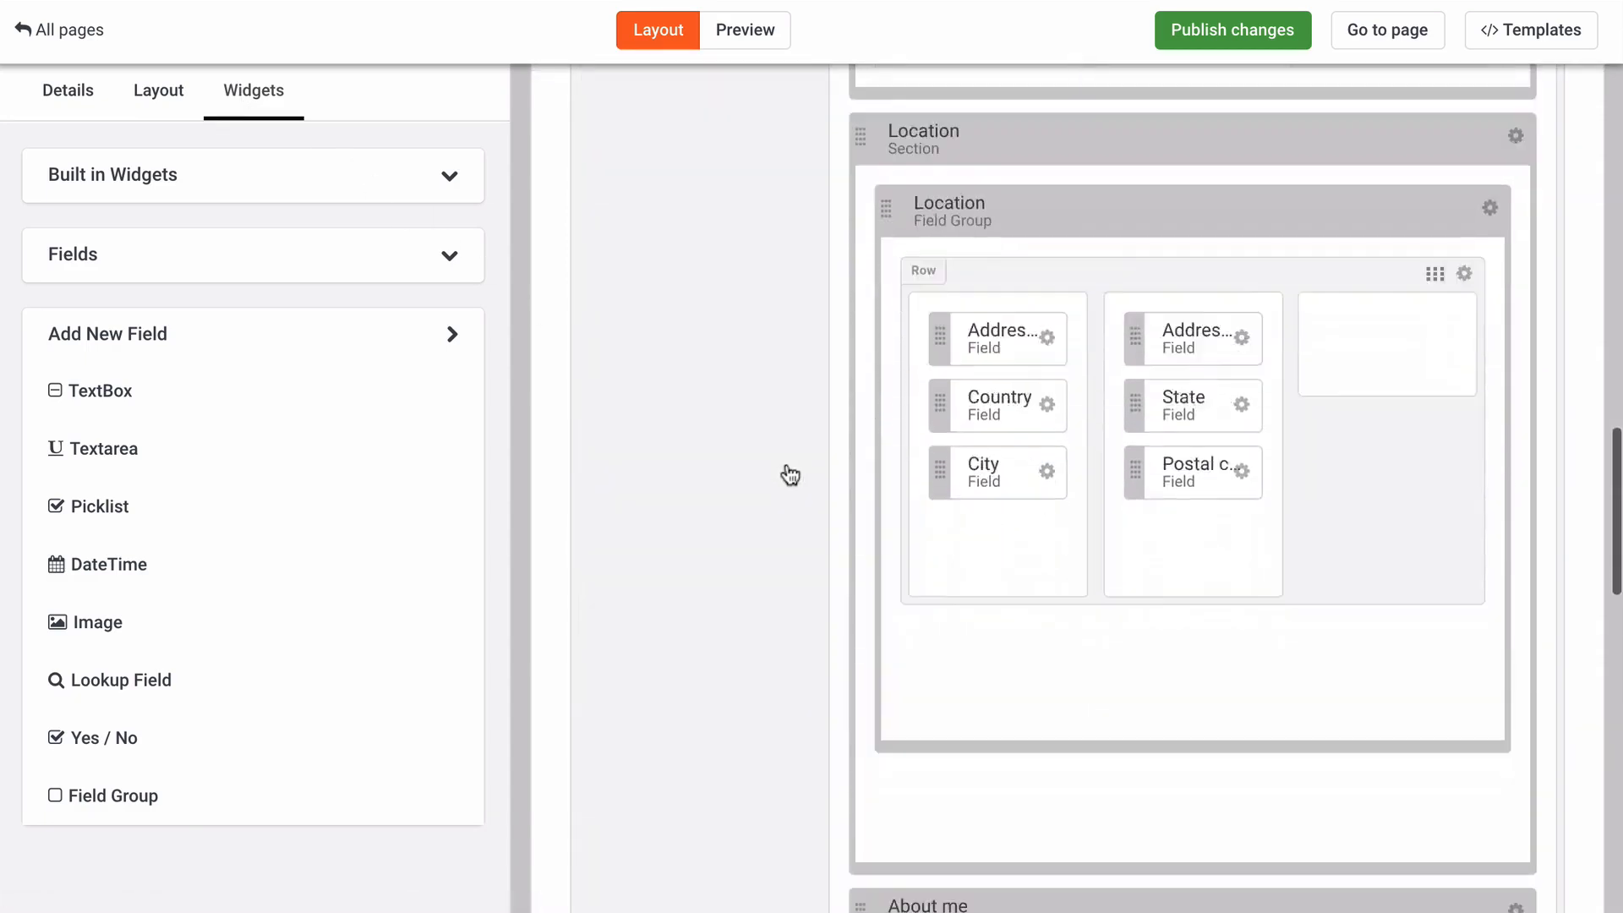
{"action": "scroll", "coordinate": [790, 475], "scroll_direction": "down", "scroll_amount": 14}
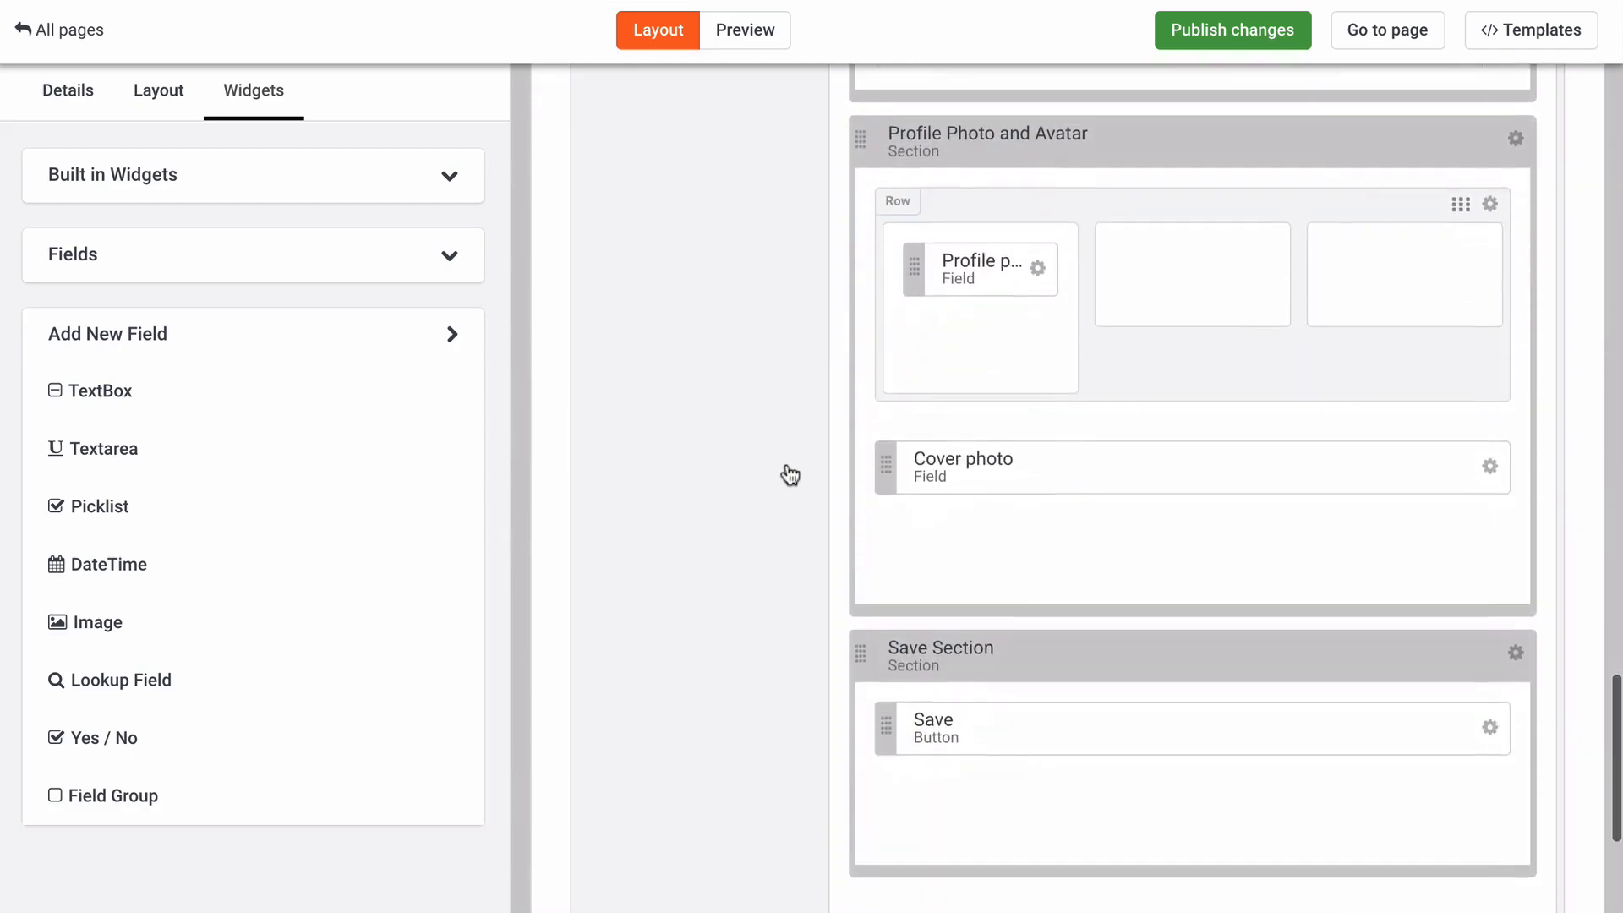
{"action": "left_click", "coordinate": [429, 186]}
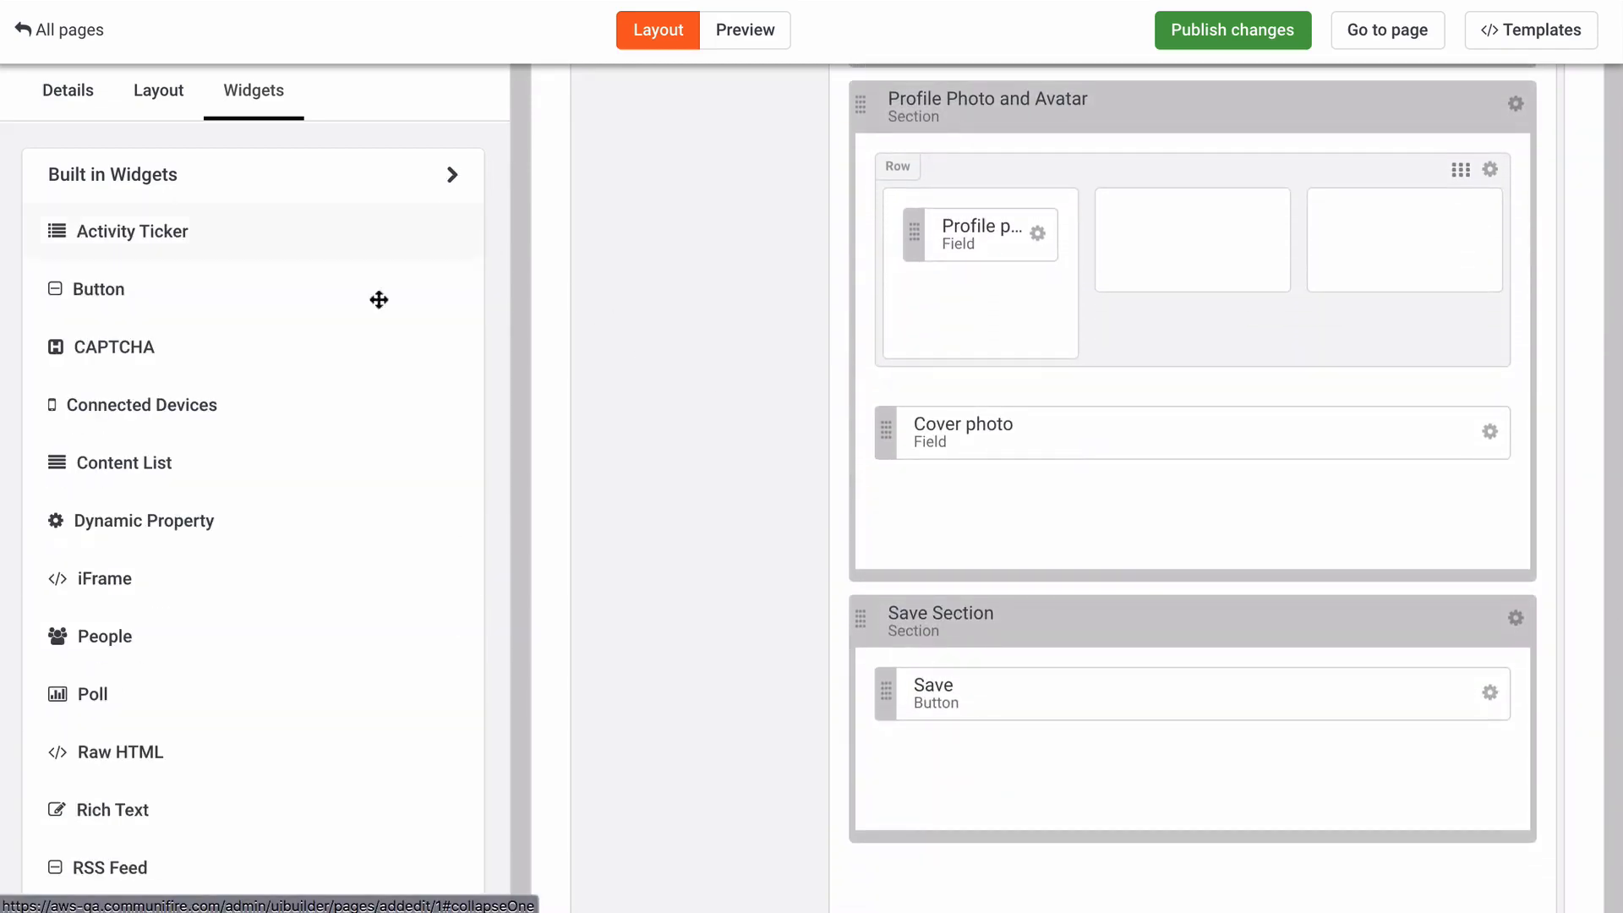
{"action": "scroll", "coordinate": [312, 620], "scroll_direction": "down", "scroll_amount": 5}
{"action": "left_click_drag", "start_coordinate": [166, 601], "coordinate": [884, 620]}
Step: Title the new section "Social profiles", include it in the page menu and save the widget
{"action": "left_click", "coordinate": [1514, 621]}
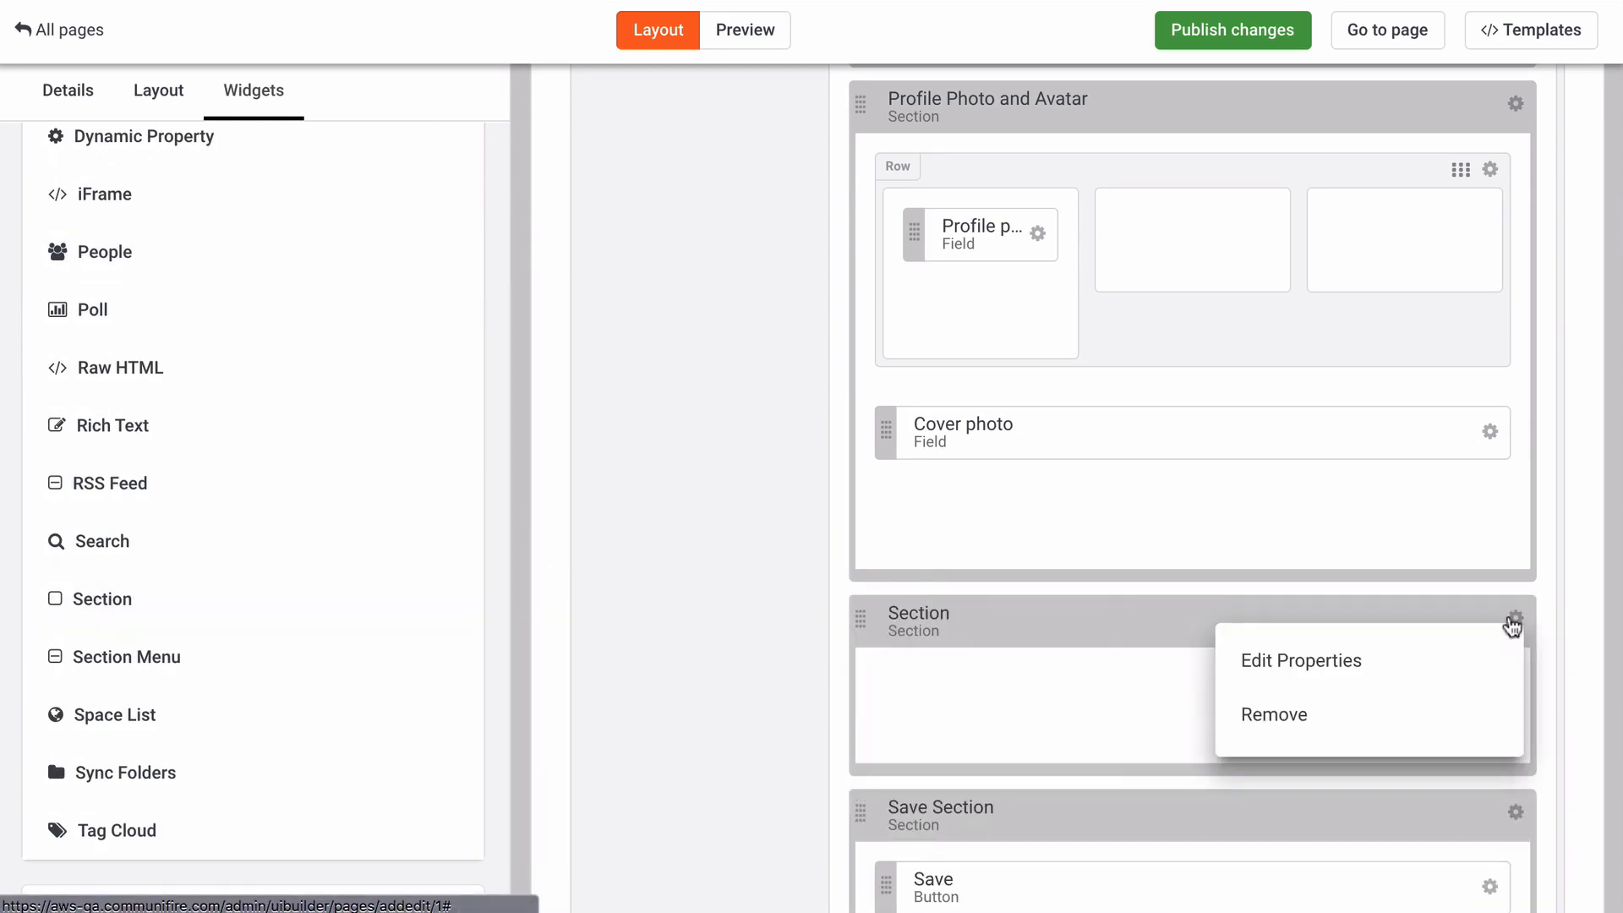
{"action": "left_click", "coordinate": [1428, 658]}
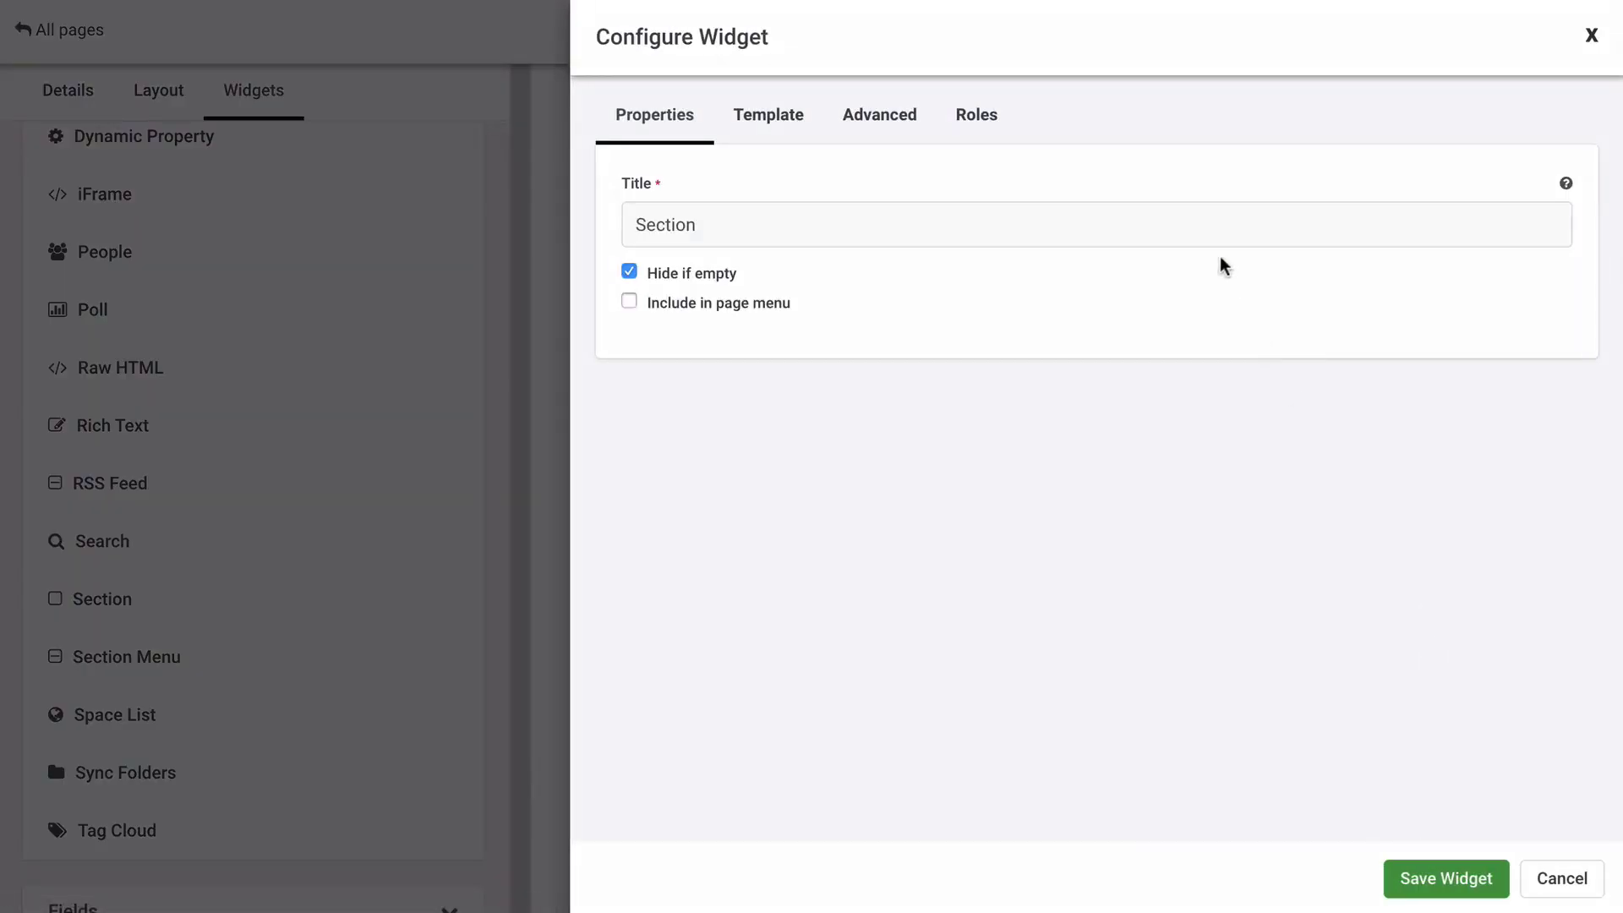
{"action": "left_click", "coordinate": [1211, 226]}
{"action": "key", "text": "ctrl+a"}
{"action": "type", "text": "S"}
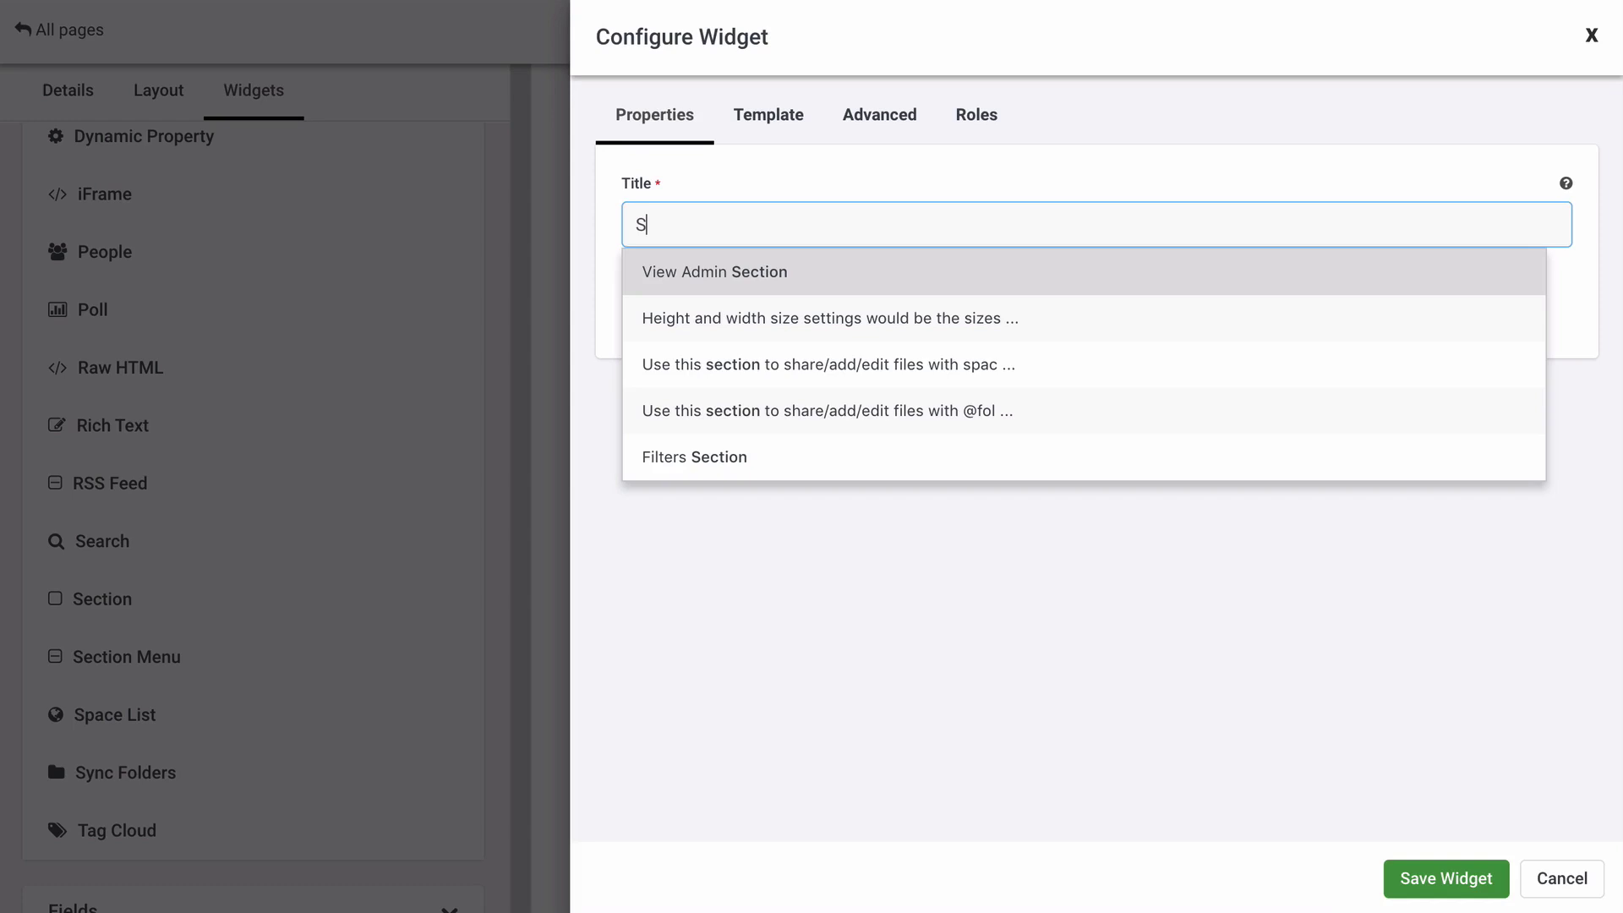
{"action": "type", "text": "ocial profiles"}
{"action": "left_click", "coordinate": [1221, 183]}
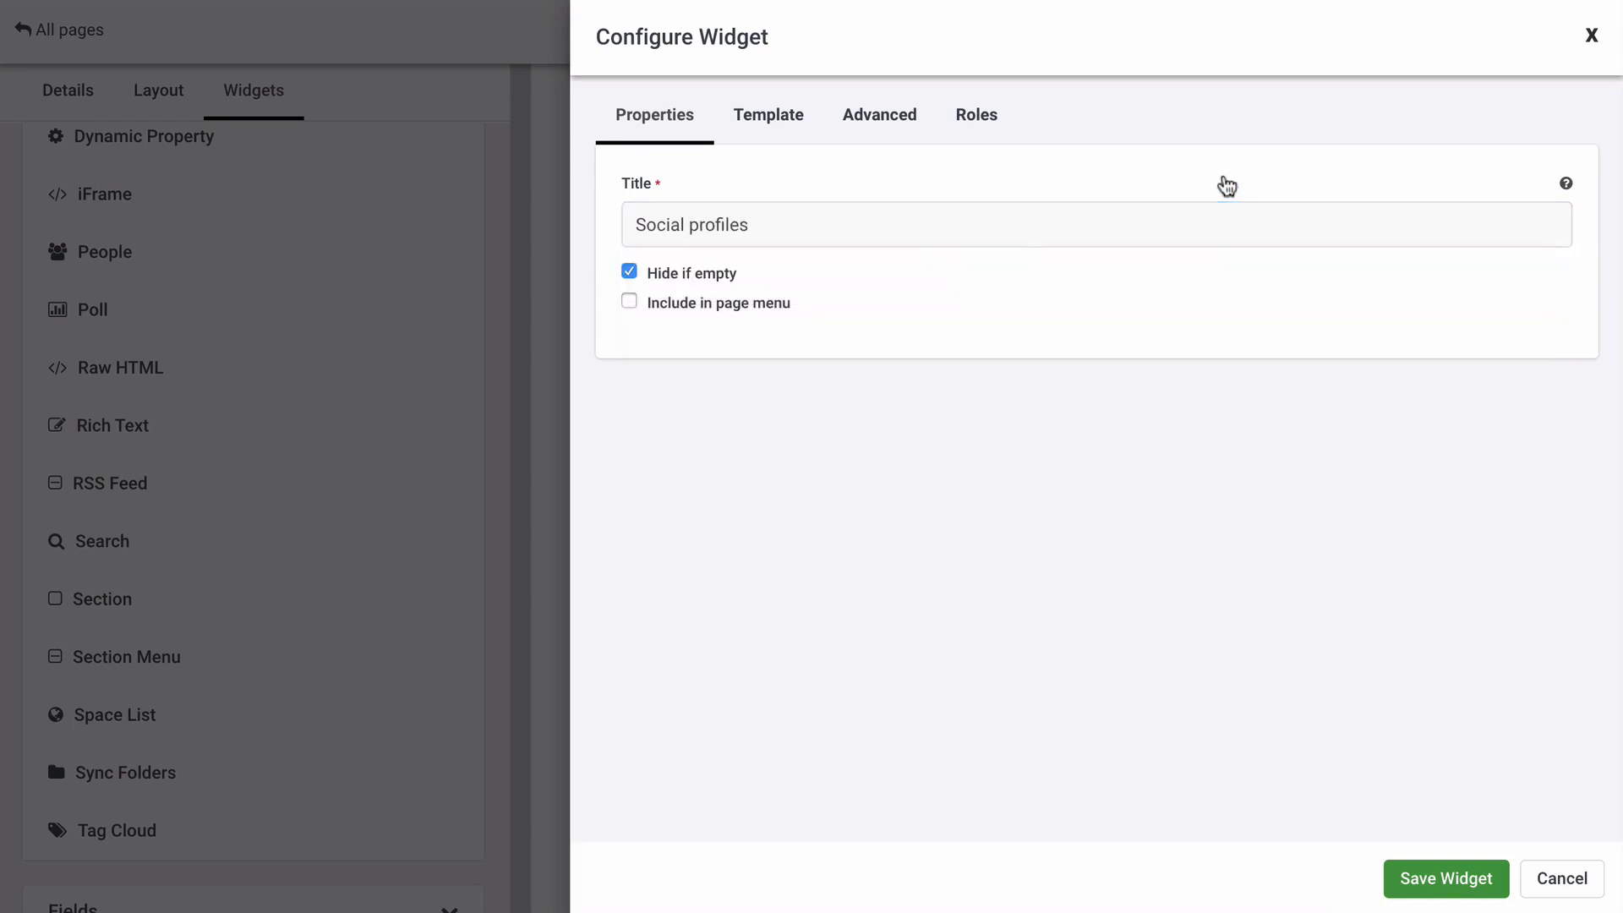
{"action": "left_click", "coordinate": [767, 313]}
{"action": "left_click", "coordinate": [1449, 877]}
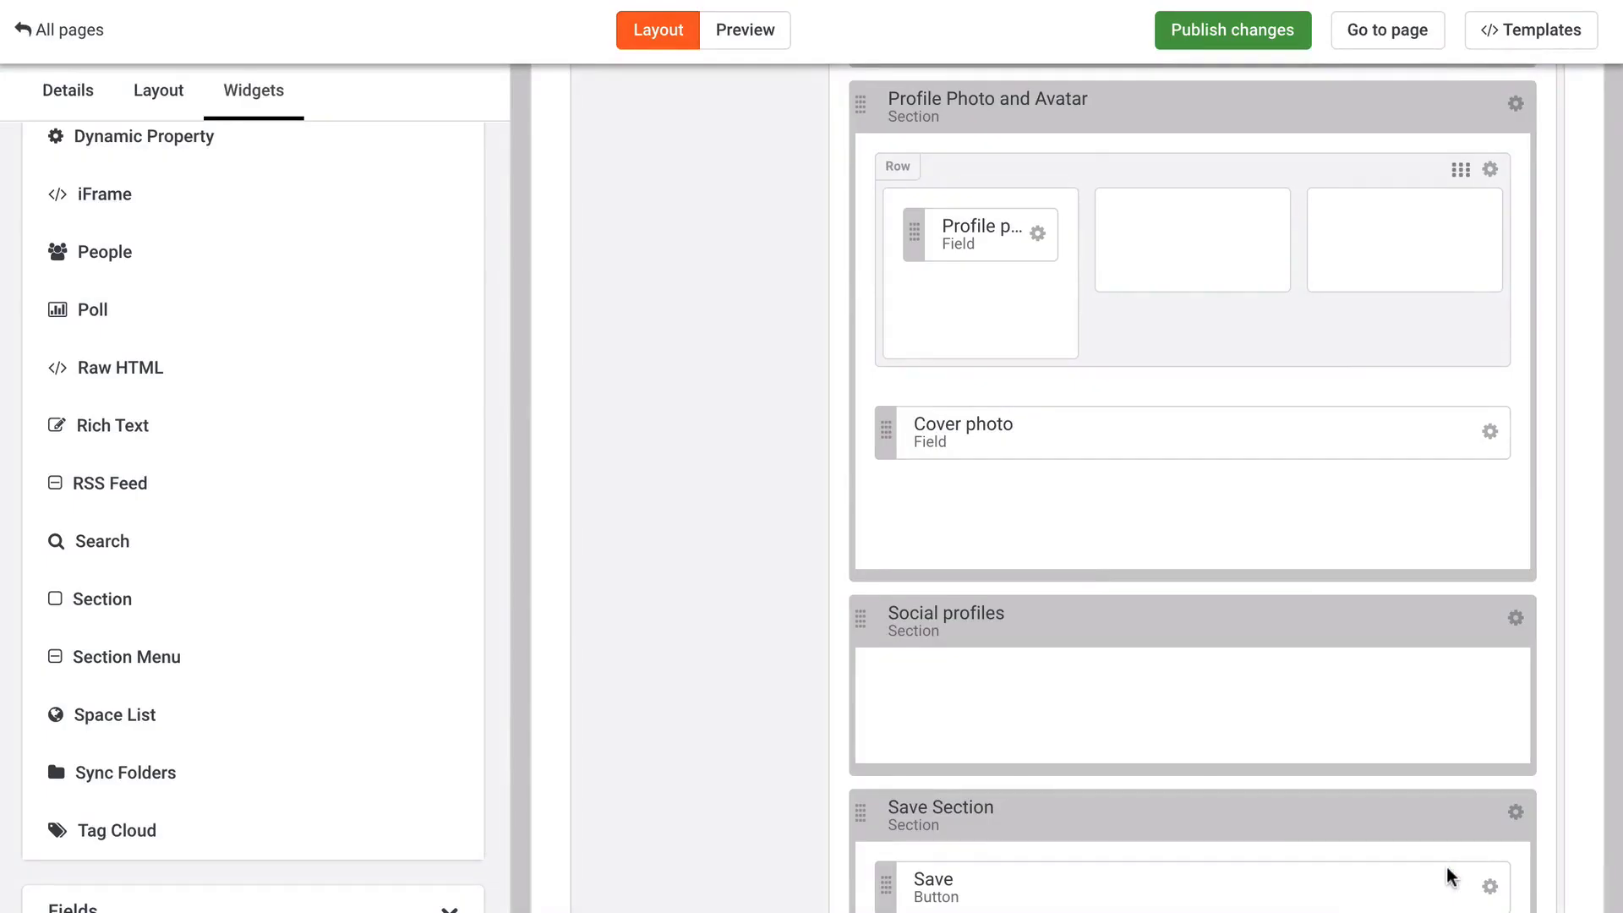
Step: Add a new TextBox field inside the Social profiles section
{"action": "scroll", "coordinate": [374, 745], "scroll_direction": "down", "scroll_amount": 2}
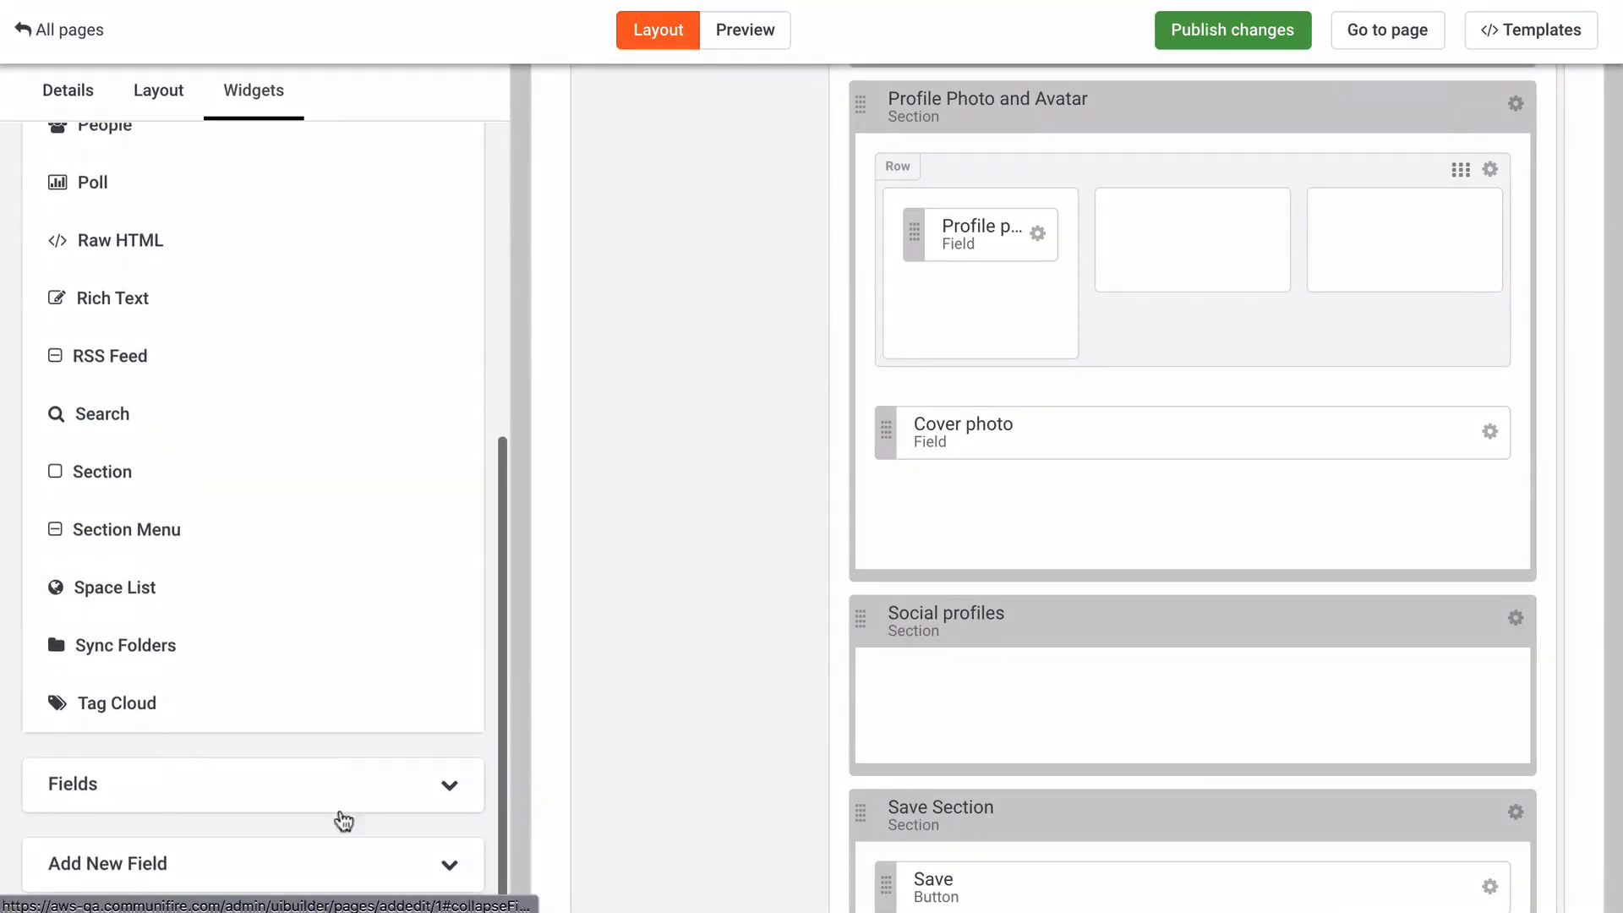
{"action": "left_click", "coordinate": [328, 861]}
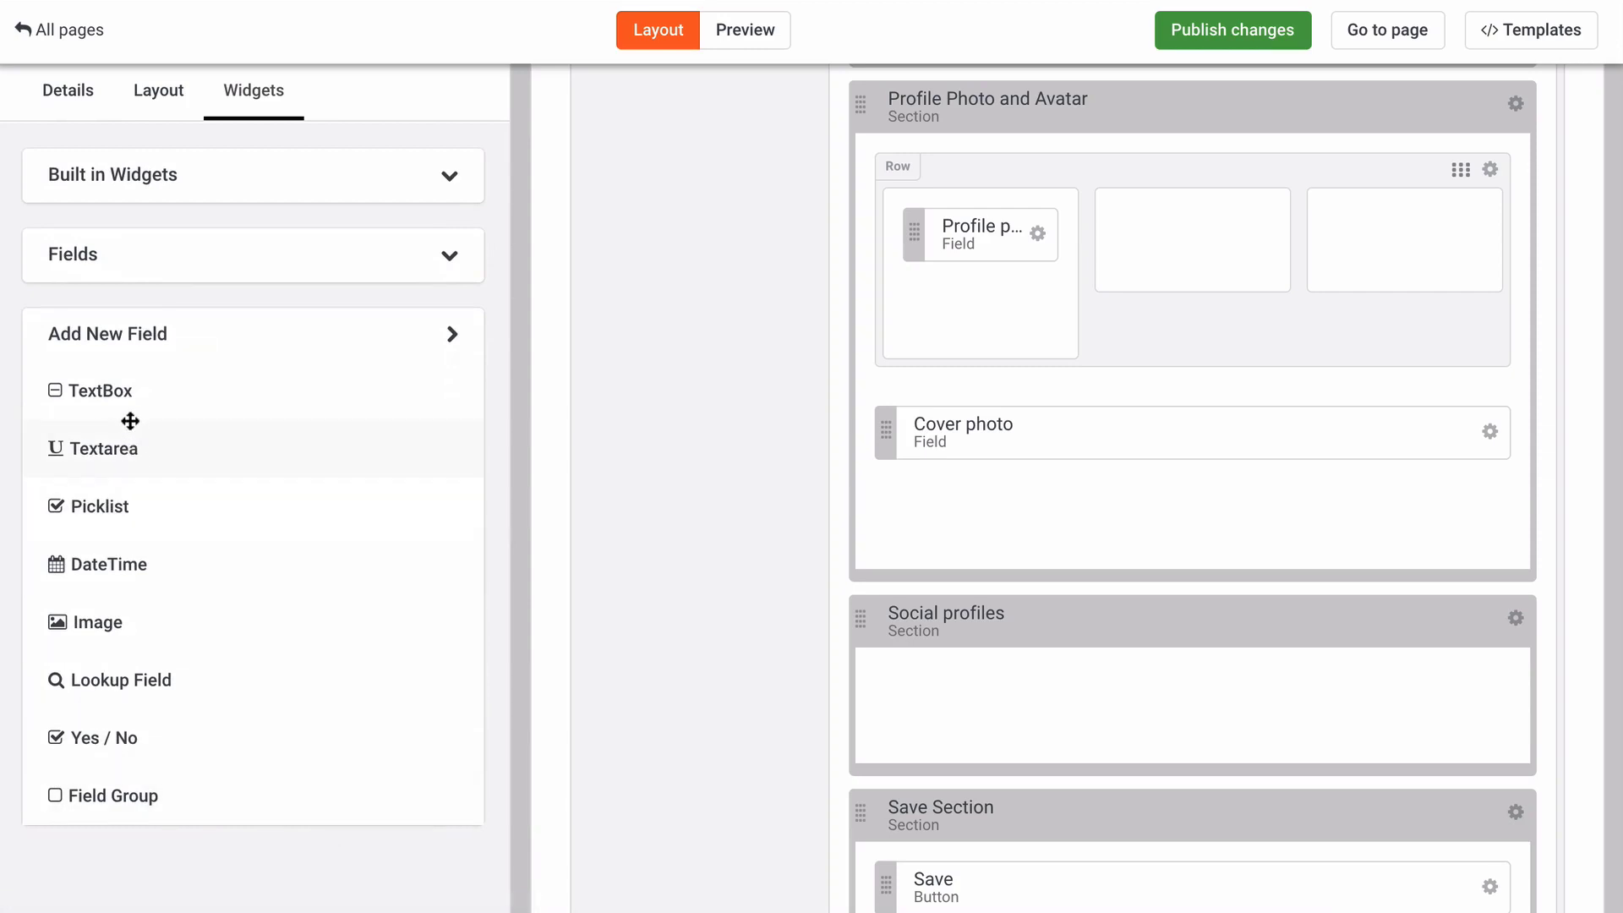
{"action": "left_click_drag", "start_coordinate": [113, 389], "coordinate": [952, 697]}
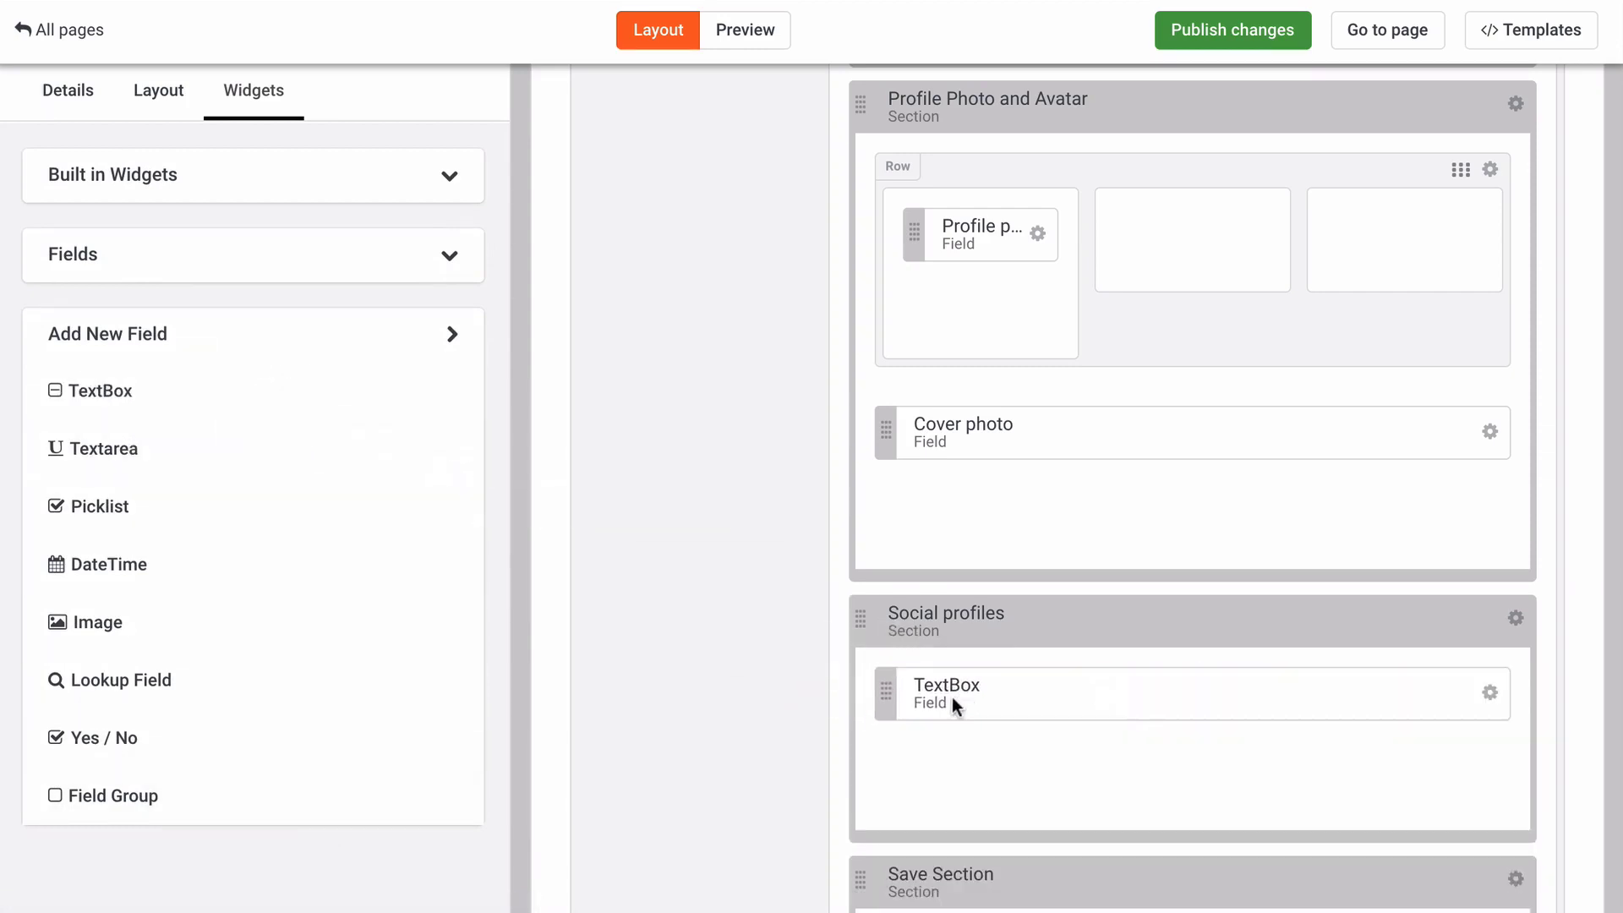
Step: Label the new TextBox field "Website" and set its textbox type to Website
{"action": "left_click", "coordinate": [1490, 695]}
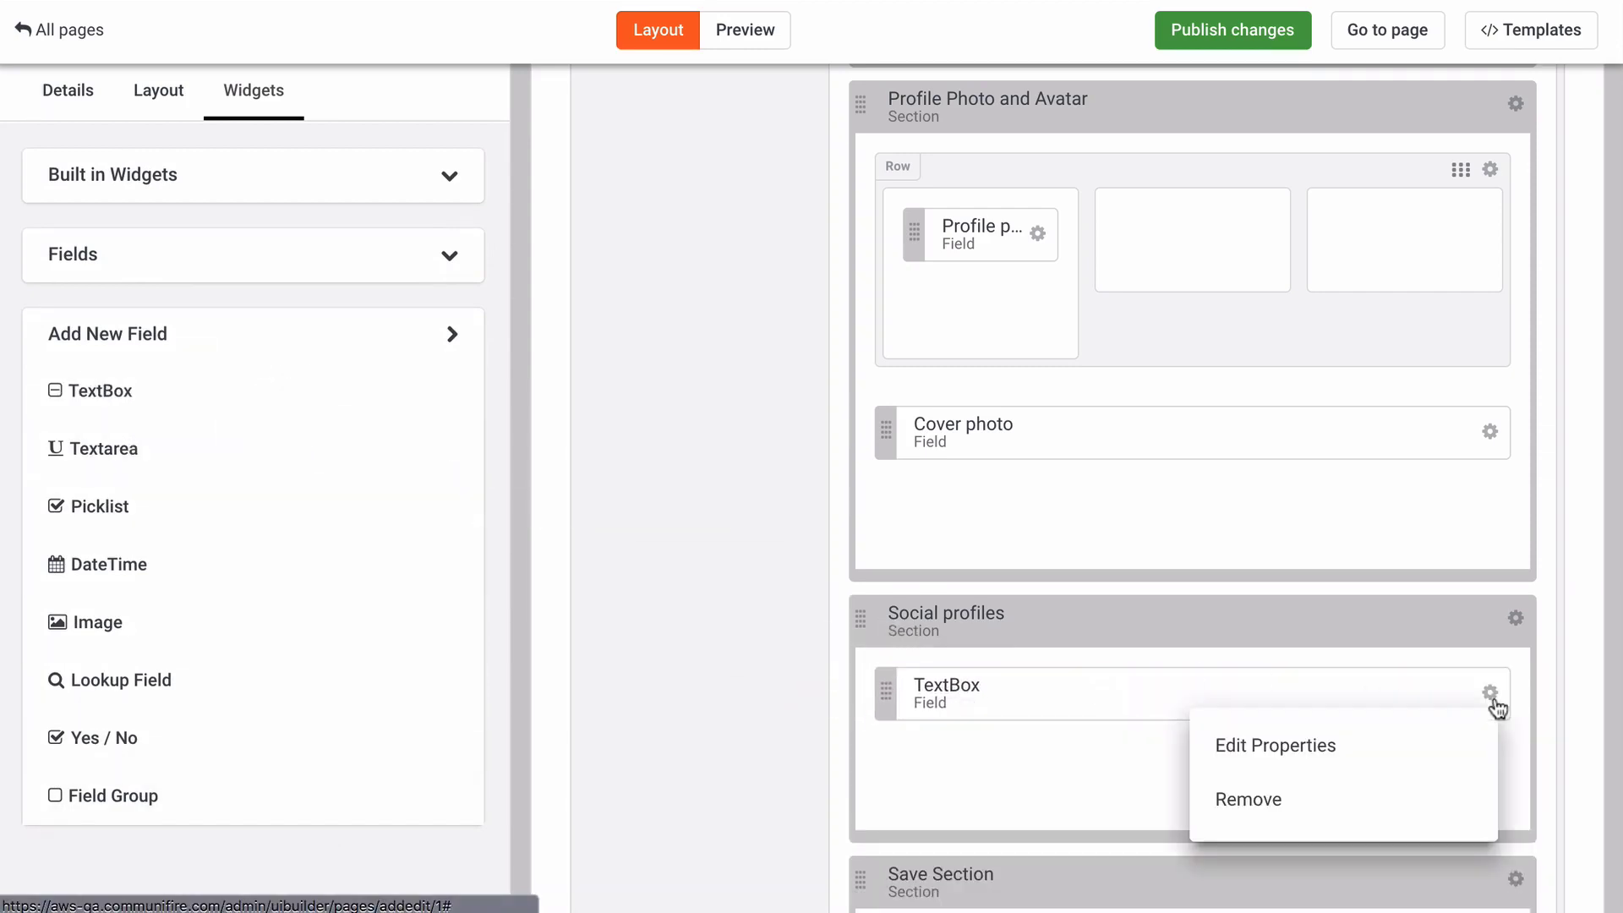
{"action": "left_click", "coordinate": [1407, 737]}
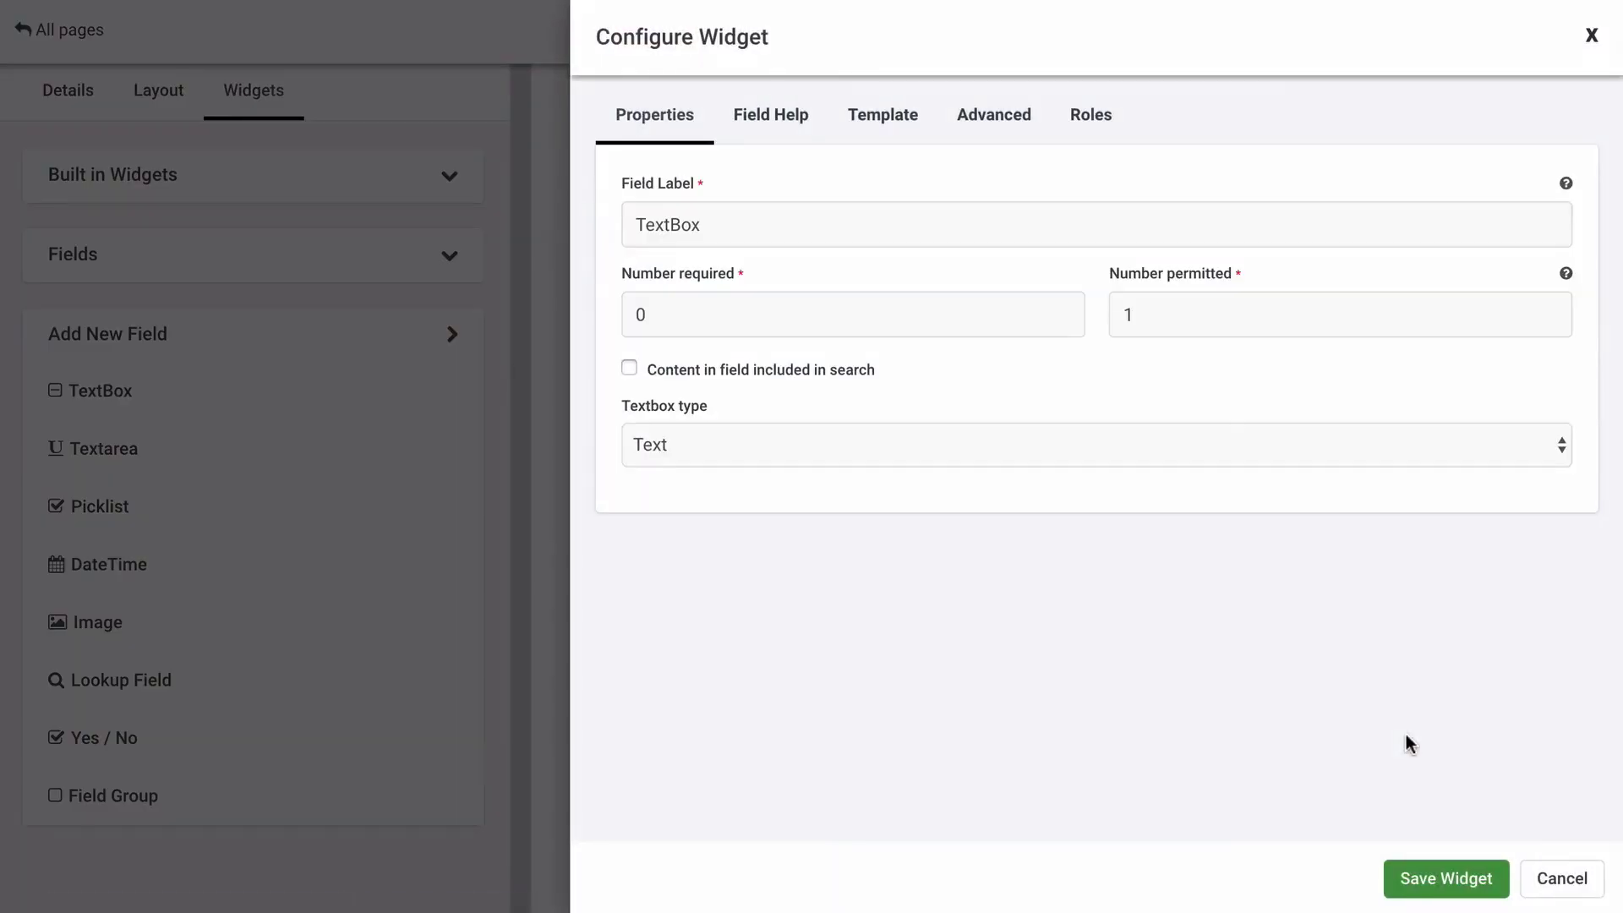
{"action": "double_click", "coordinate": [1108, 231]}
{"action": "type", "text": "Website"}
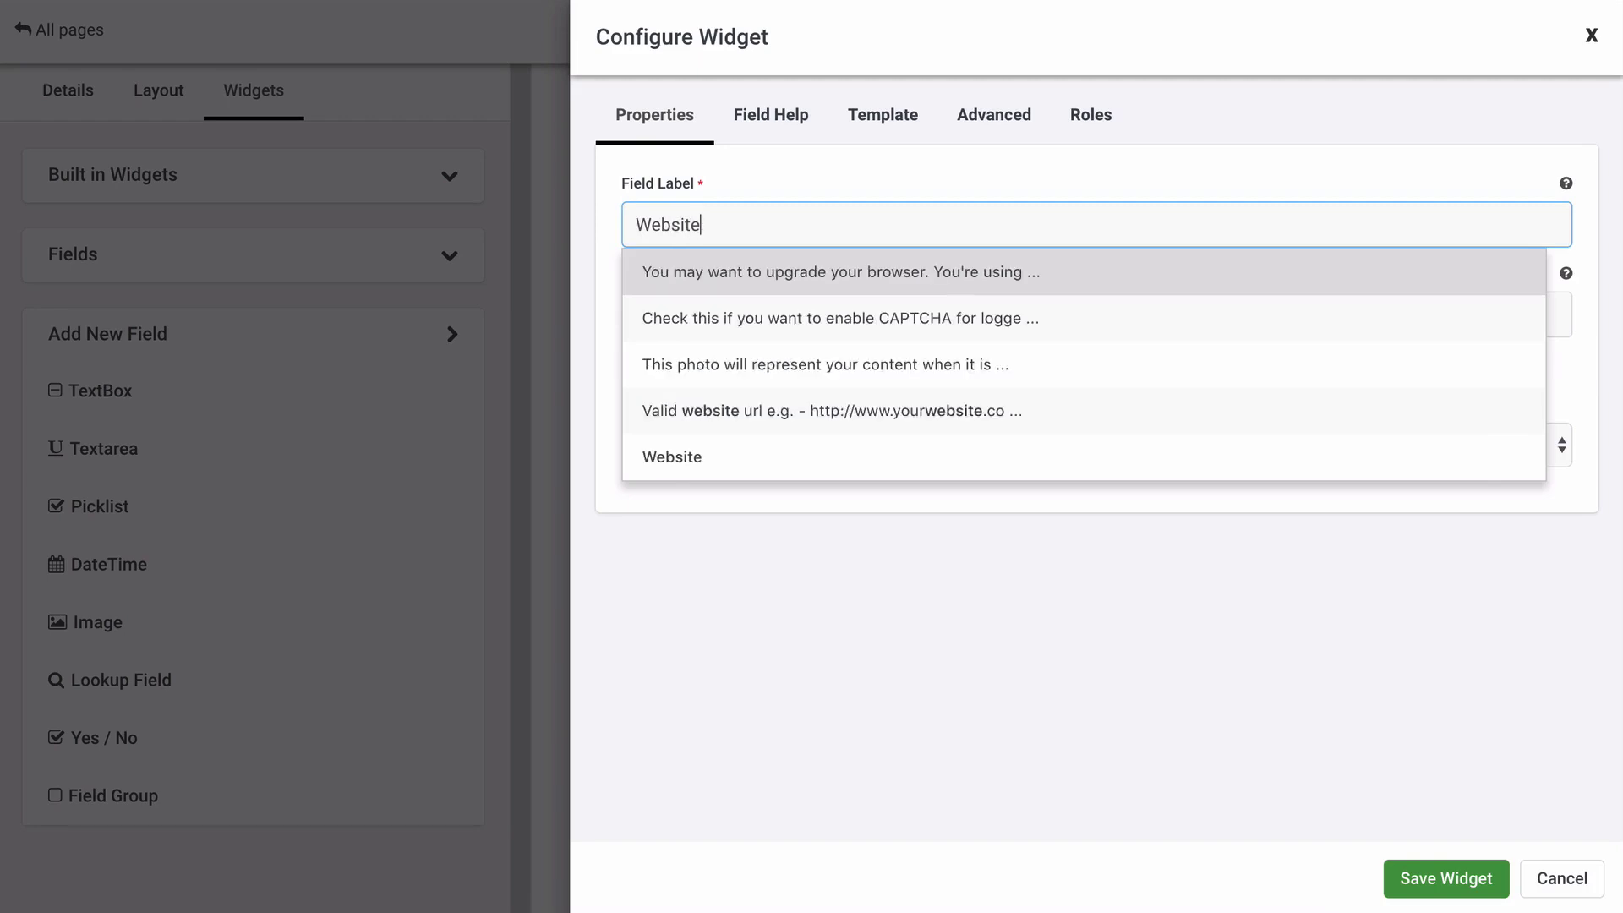
{"action": "left_click", "coordinate": [1027, 560]}
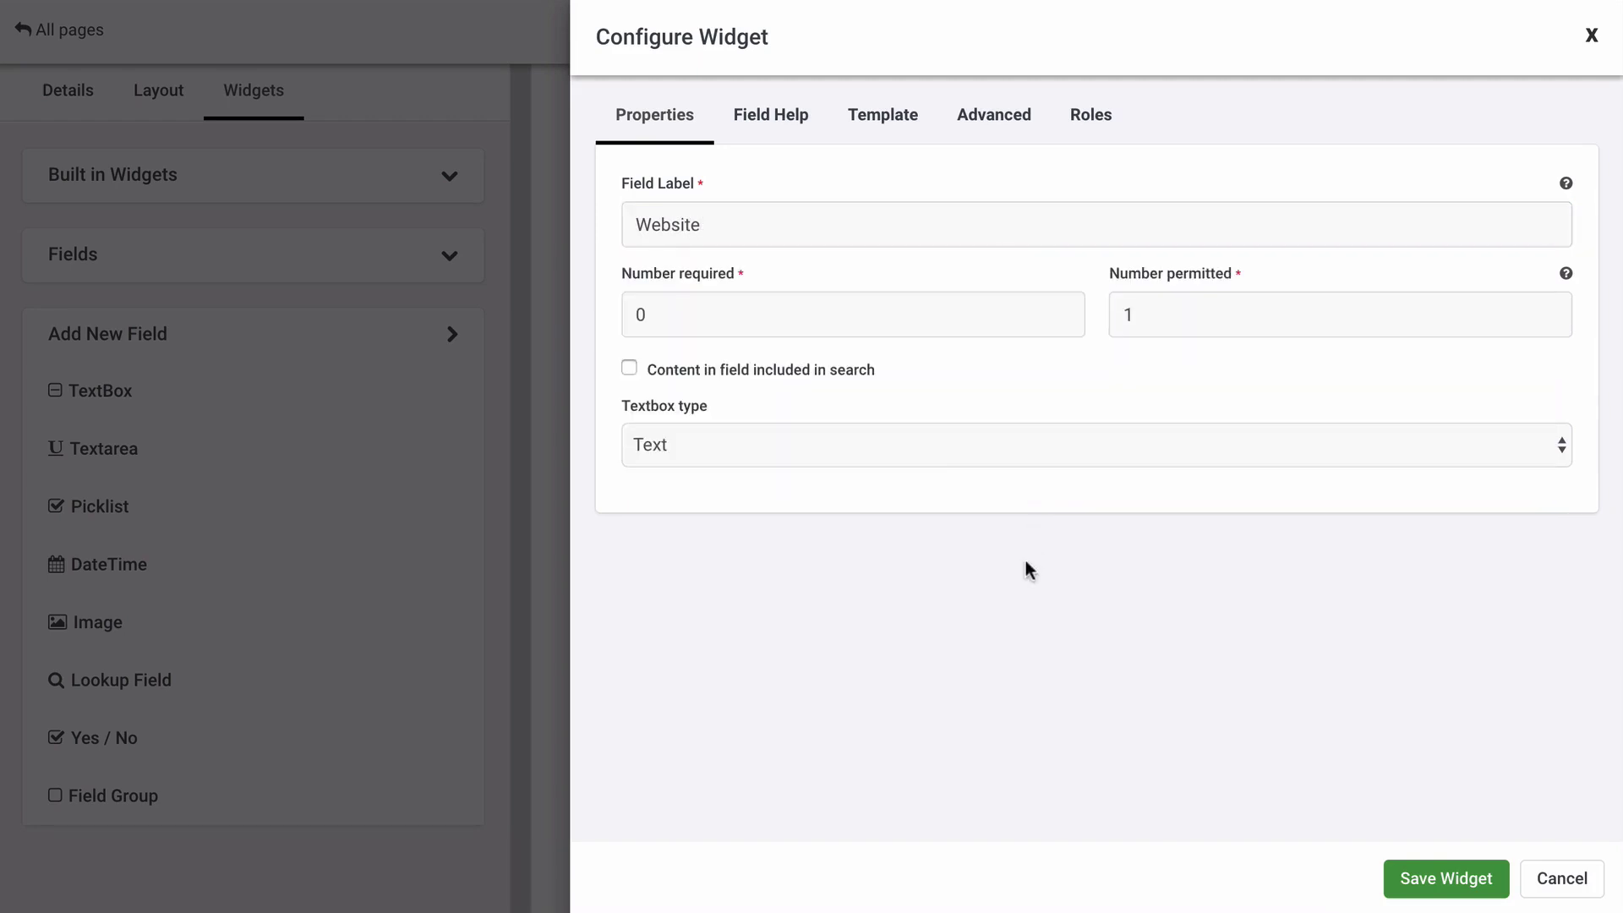
{"action": "left_click", "coordinate": [912, 446]}
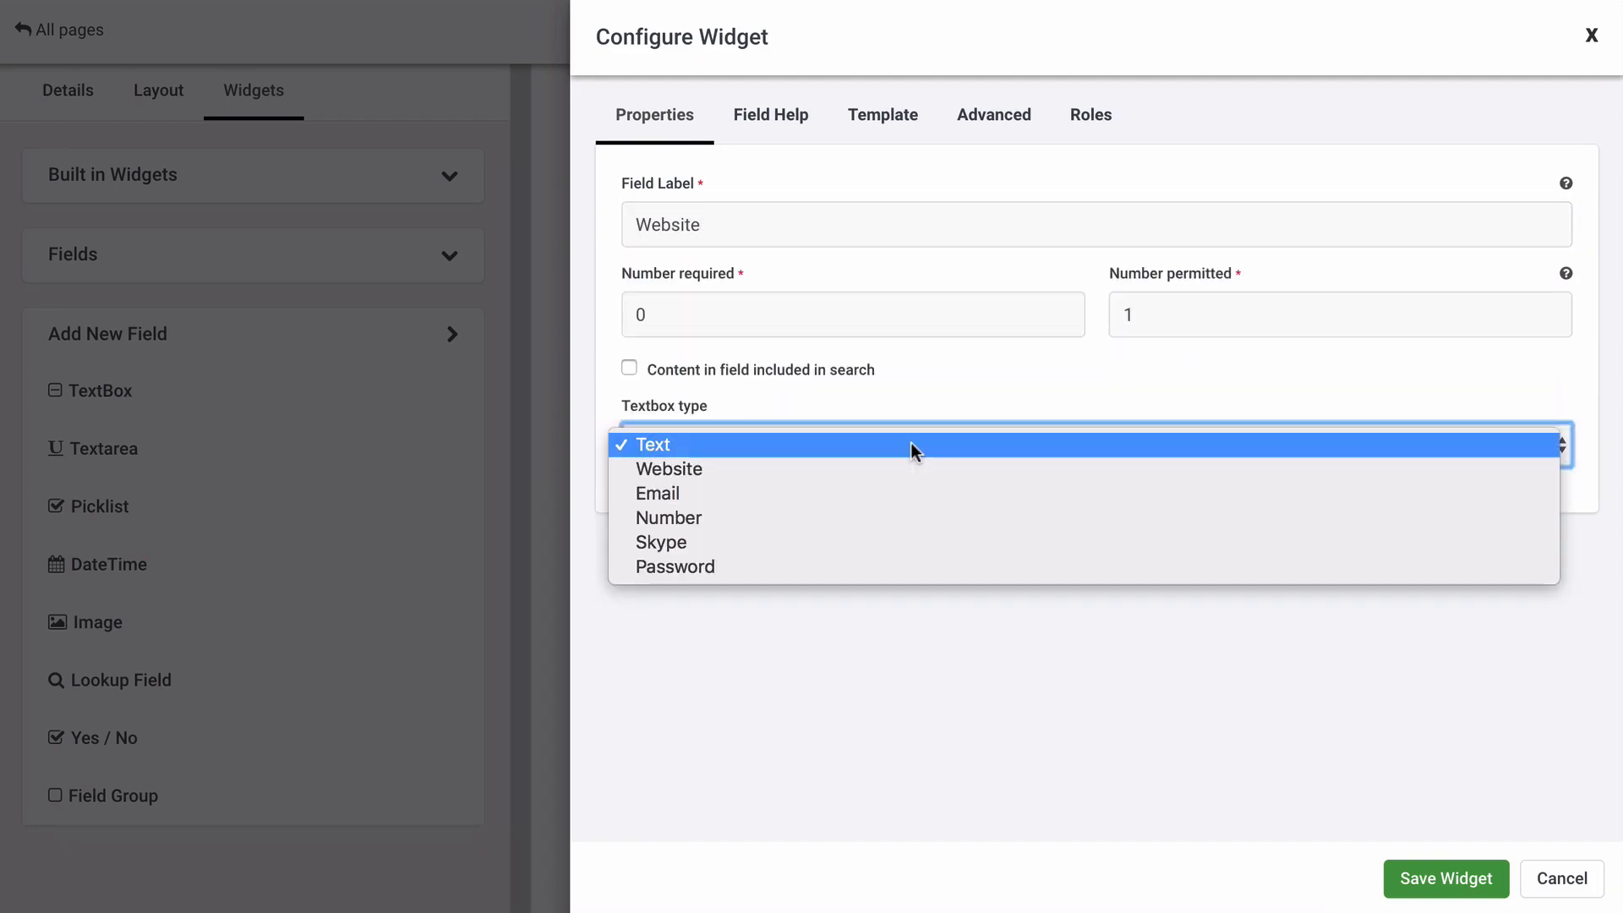
{"action": "left_click", "coordinate": [886, 469]}
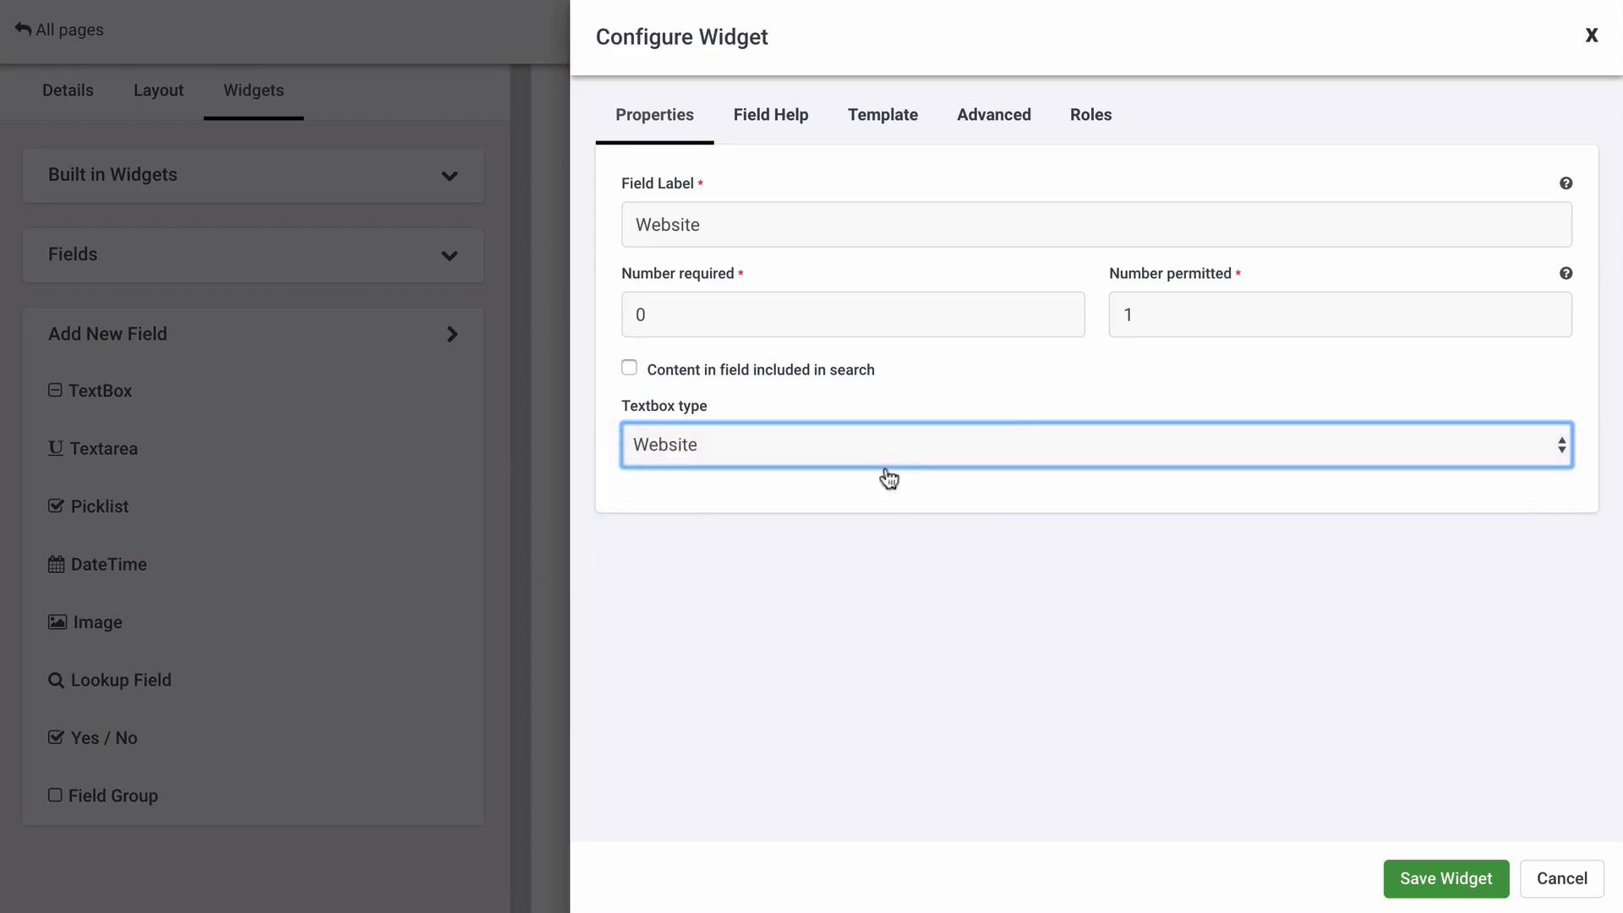
Step: Set the Website field's number permitted to 0 and save the widget
{"action": "left_click", "coordinate": [1166, 322]}
{"action": "key", "text": "BackSpace"}
{"action": "type", "text": "0"}
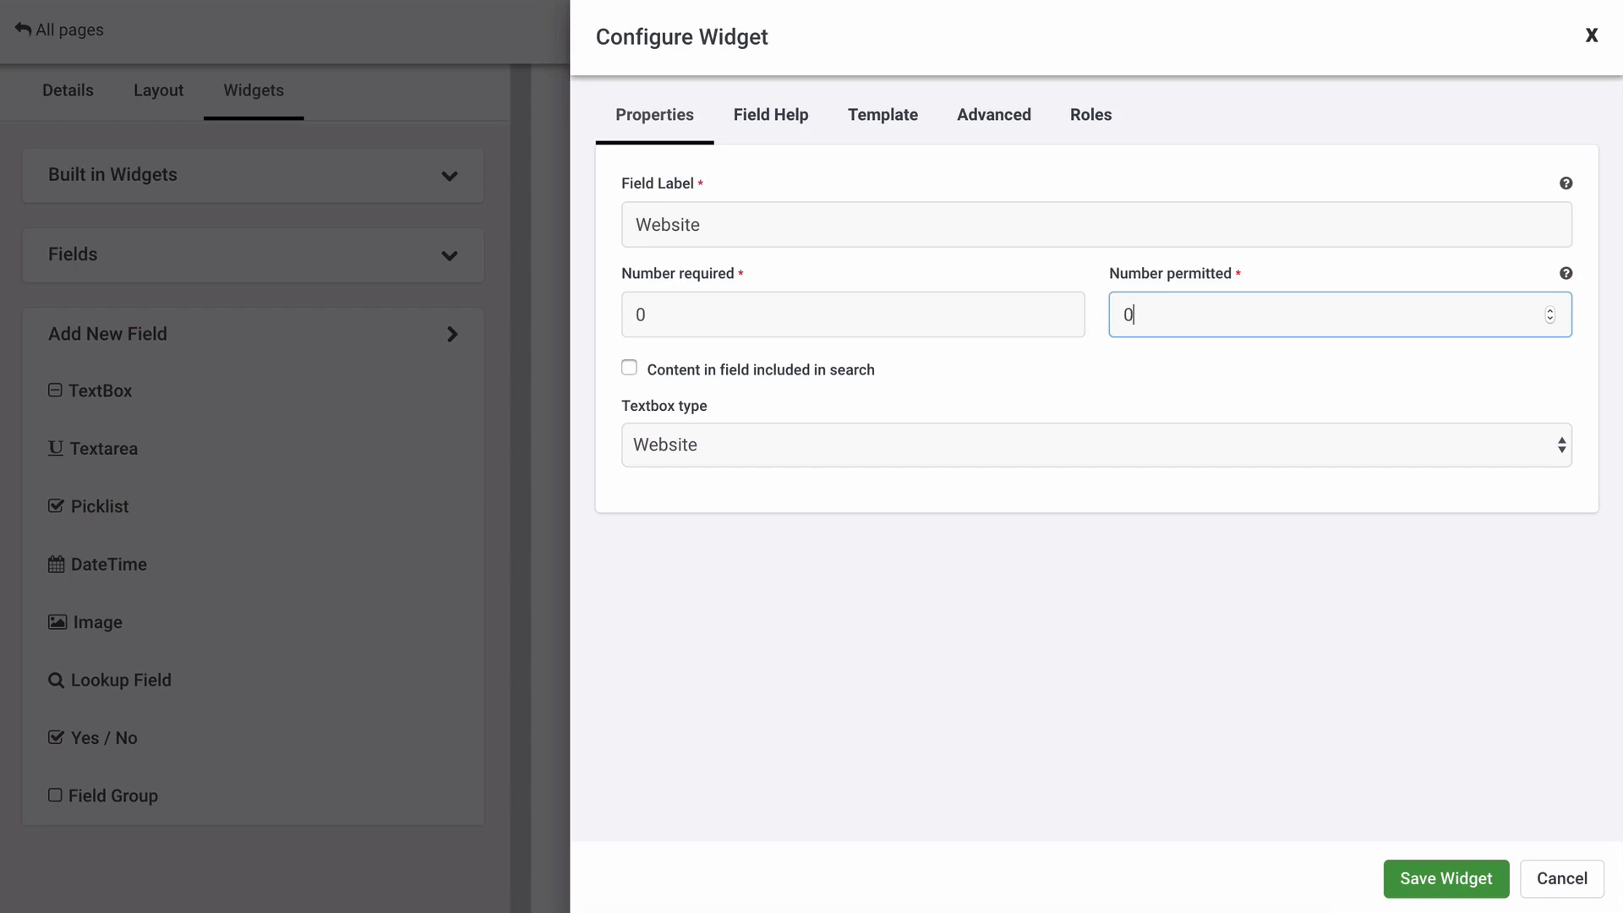
{"action": "left_click", "coordinate": [1437, 876]}
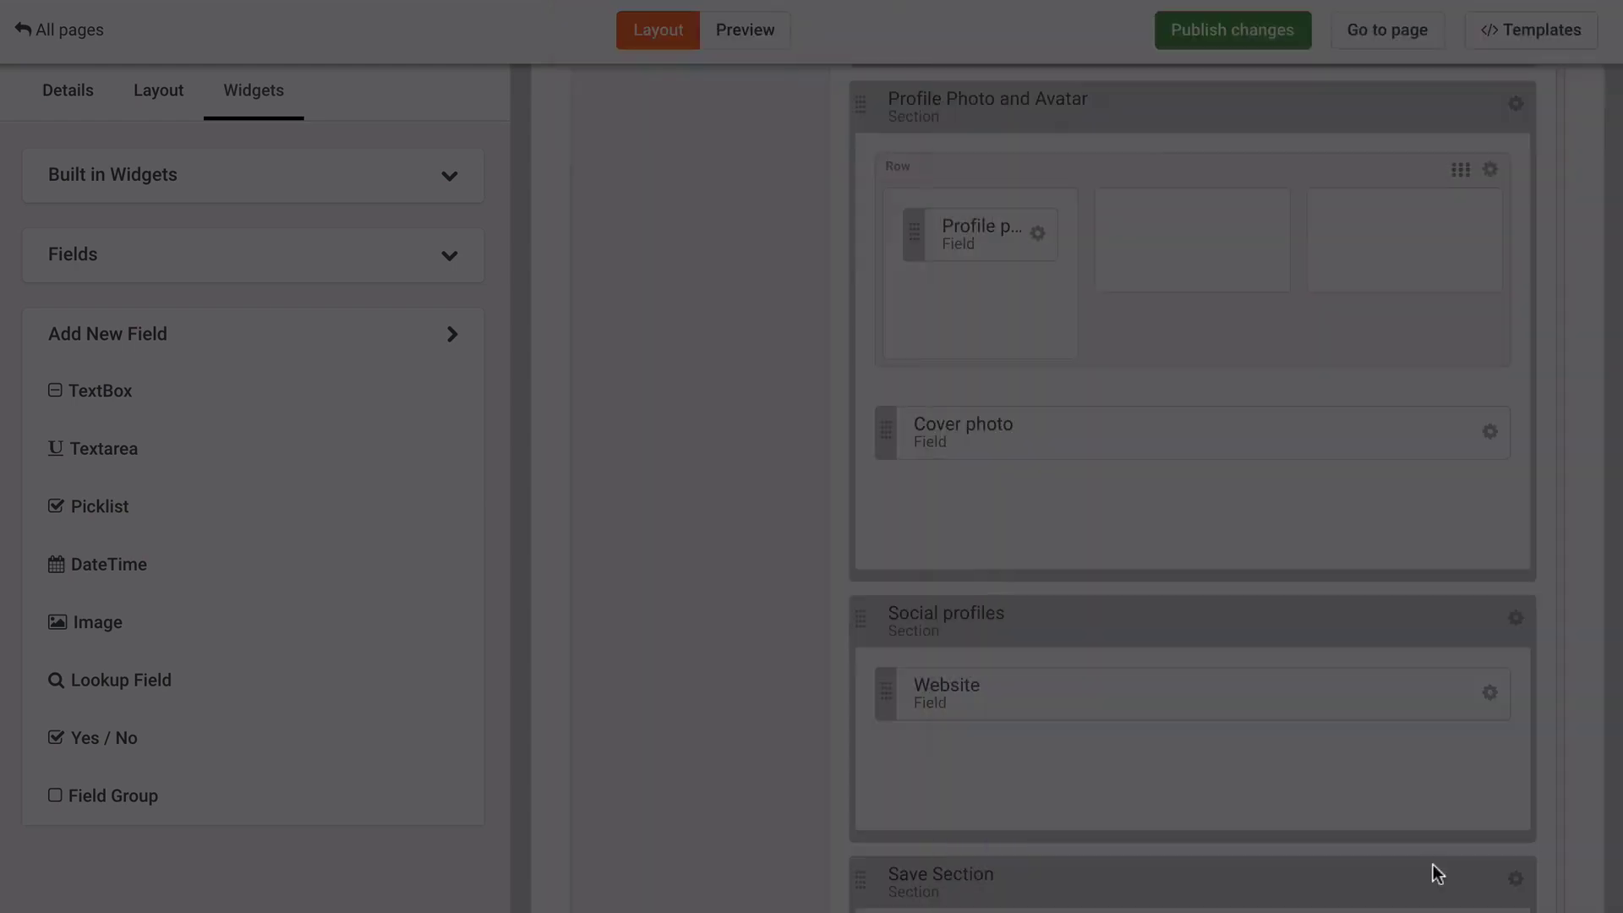
Step: Preview the Edit Profile page down to the Social profiles section, and return to the layout view
{"action": "left_click", "coordinate": [760, 27]}
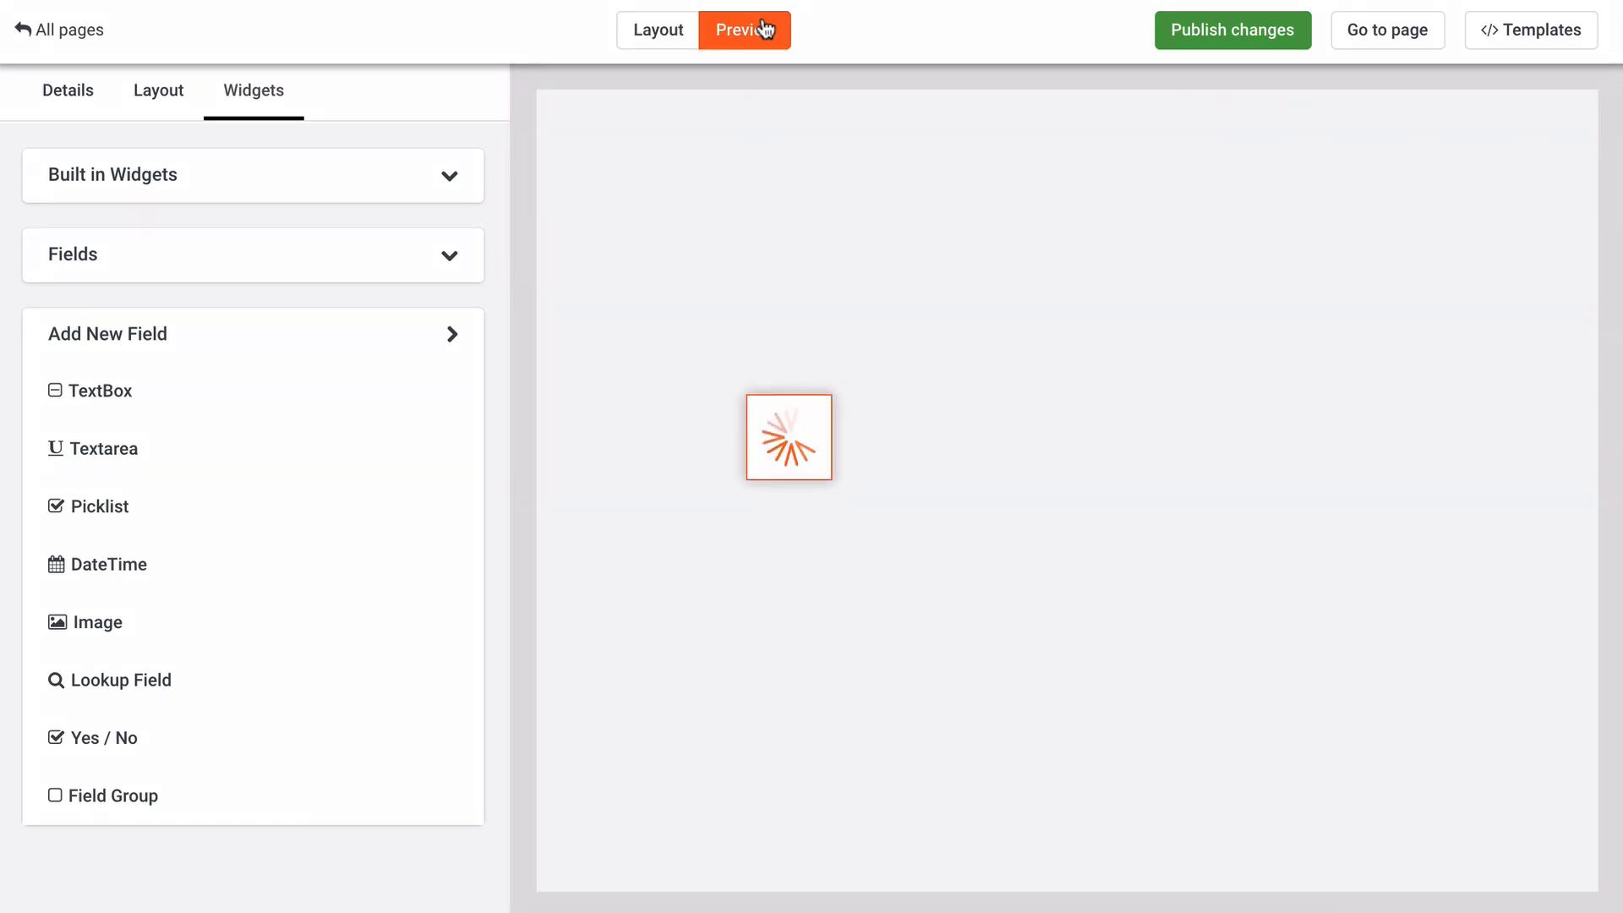
{"action": "scroll", "coordinate": [834, 279], "scroll_direction": "down", "scroll_amount": 15}
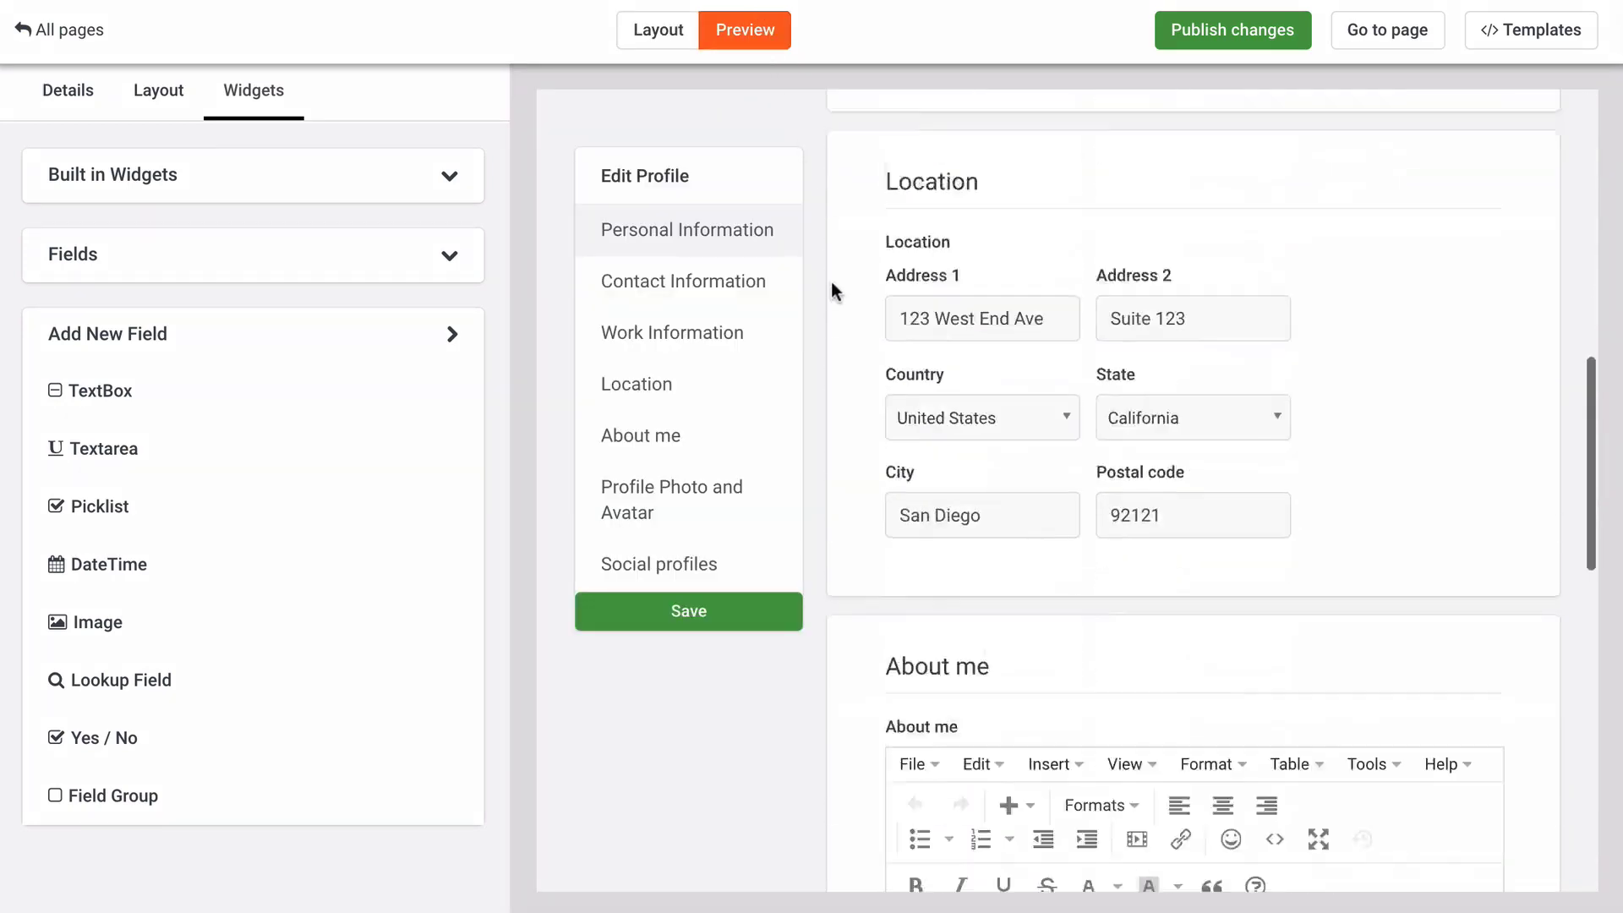
{"action": "scroll", "coordinate": [832, 285], "scroll_direction": "down", "scroll_amount": 3}
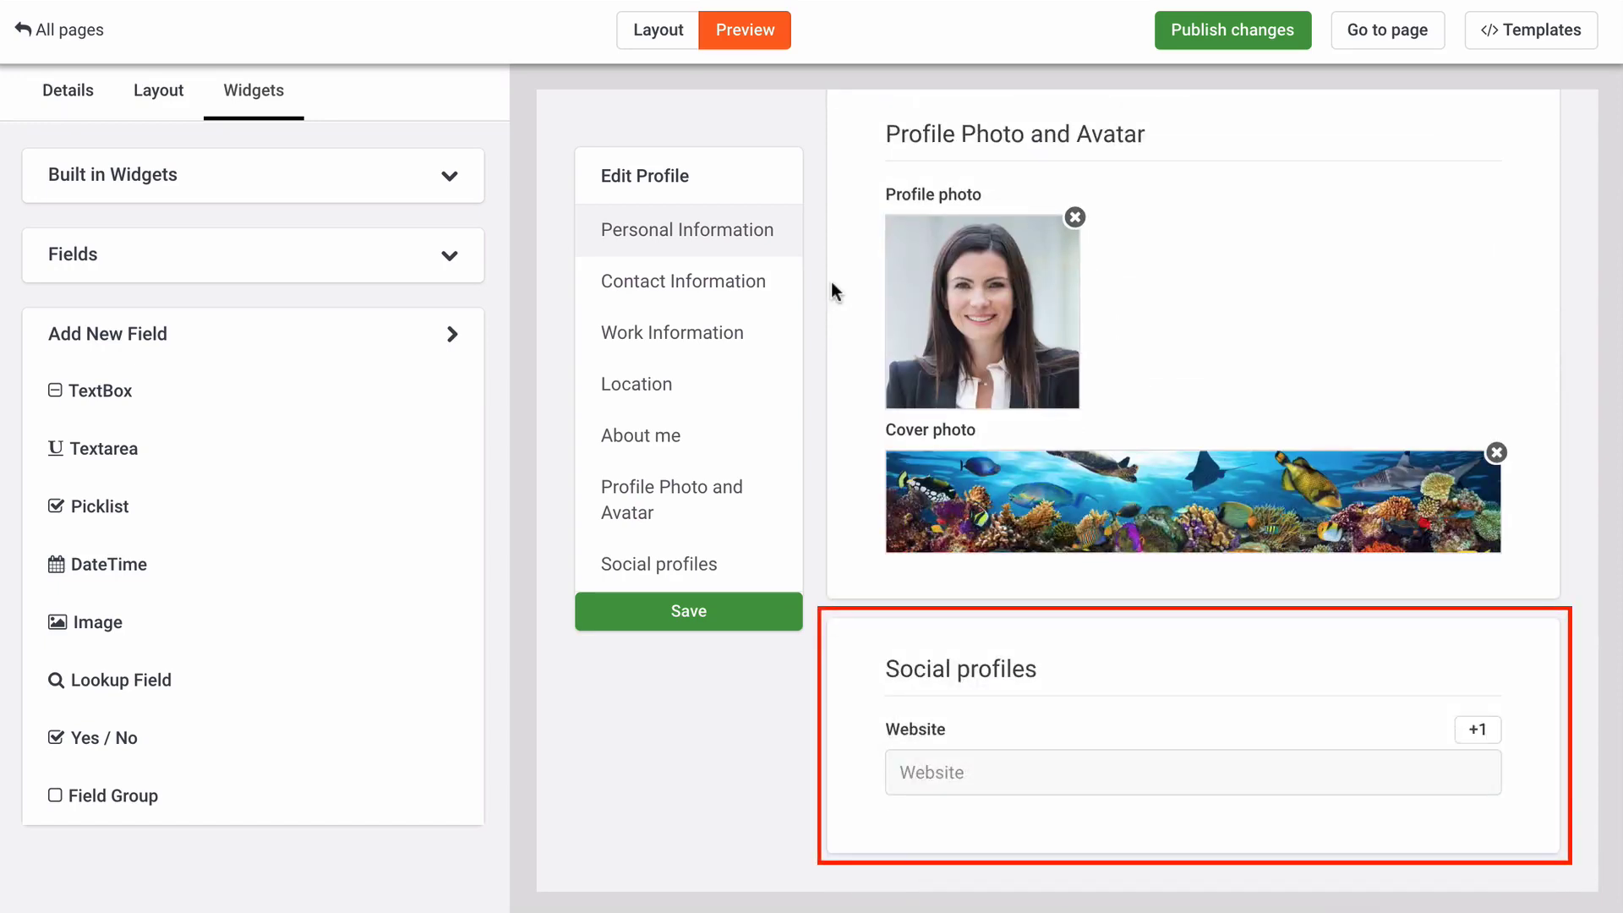
{"action": "left_click", "coordinate": [670, 35]}
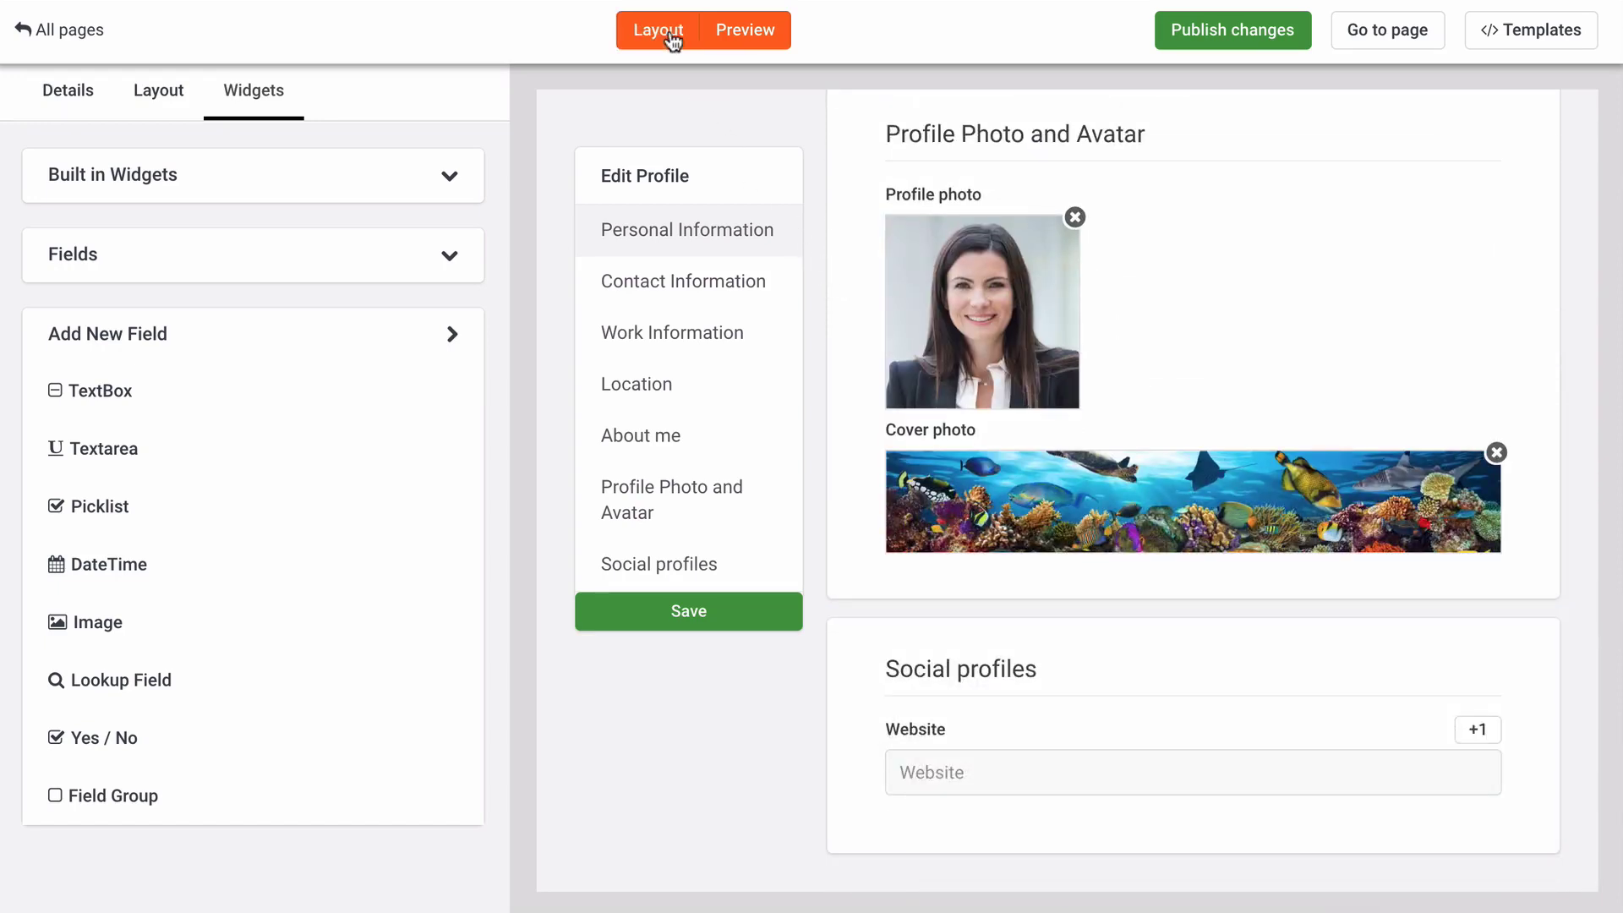
{"action": "scroll", "coordinate": [728, 262], "scroll_direction": "up", "scroll_amount": 4}
{"action": "scroll", "coordinate": [728, 264], "scroll_direction": "up", "scroll_amount": 3}
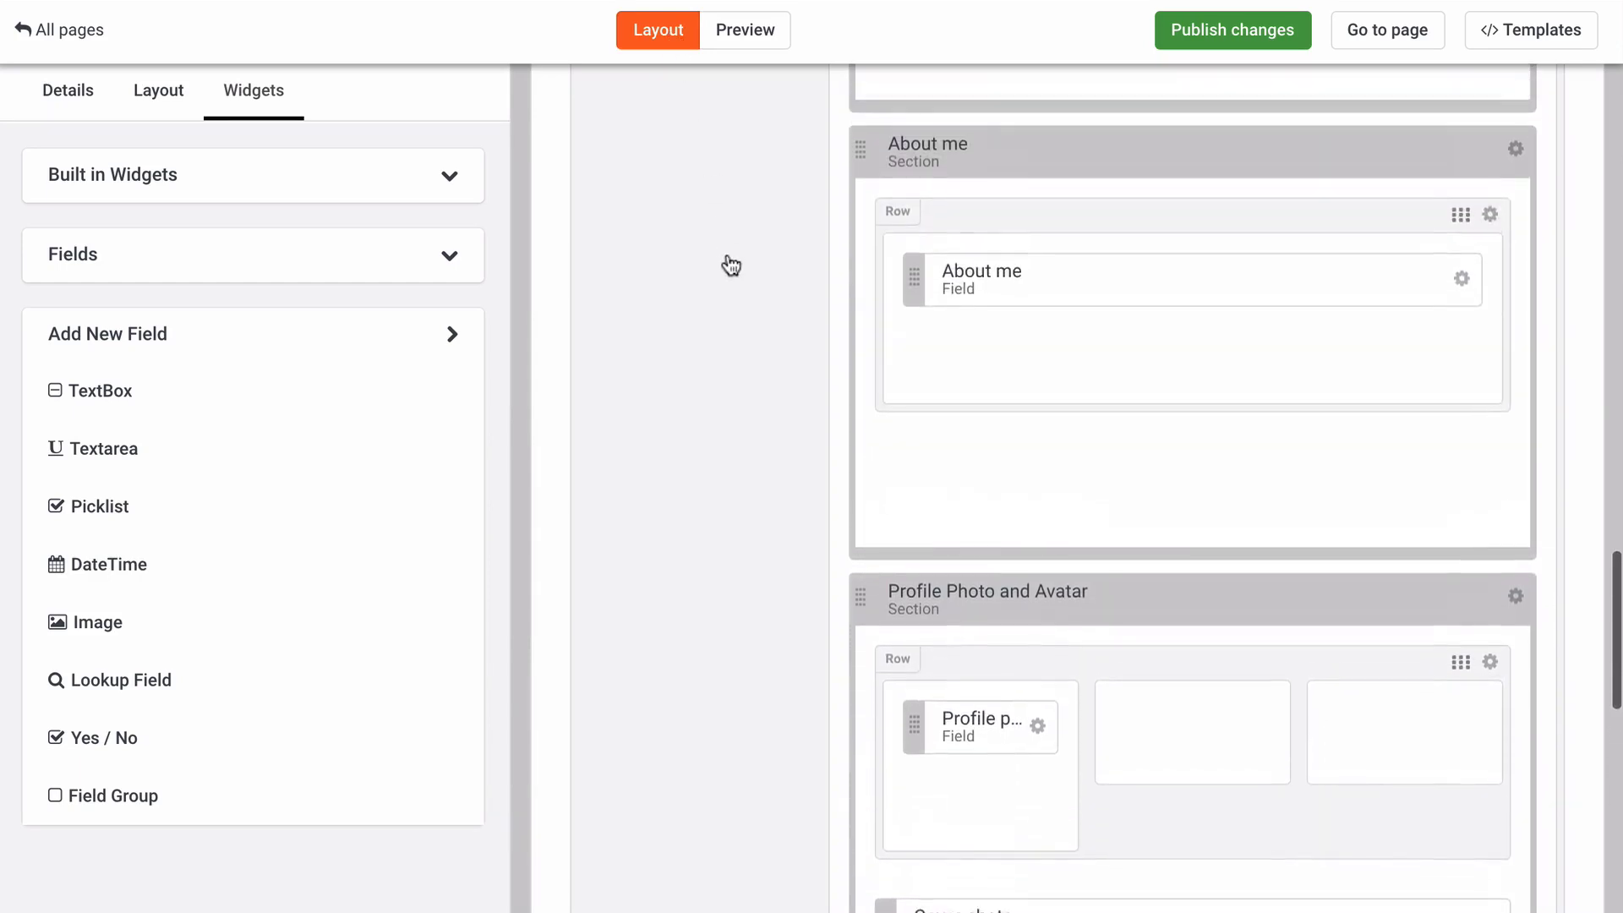
Step: Add a new Textarea field below the About me field, label it "Interests", and save the widget
{"action": "left_click_drag", "start_coordinate": [134, 457], "coordinate": [1064, 413]}
{"action": "left_click", "coordinate": [1462, 394]}
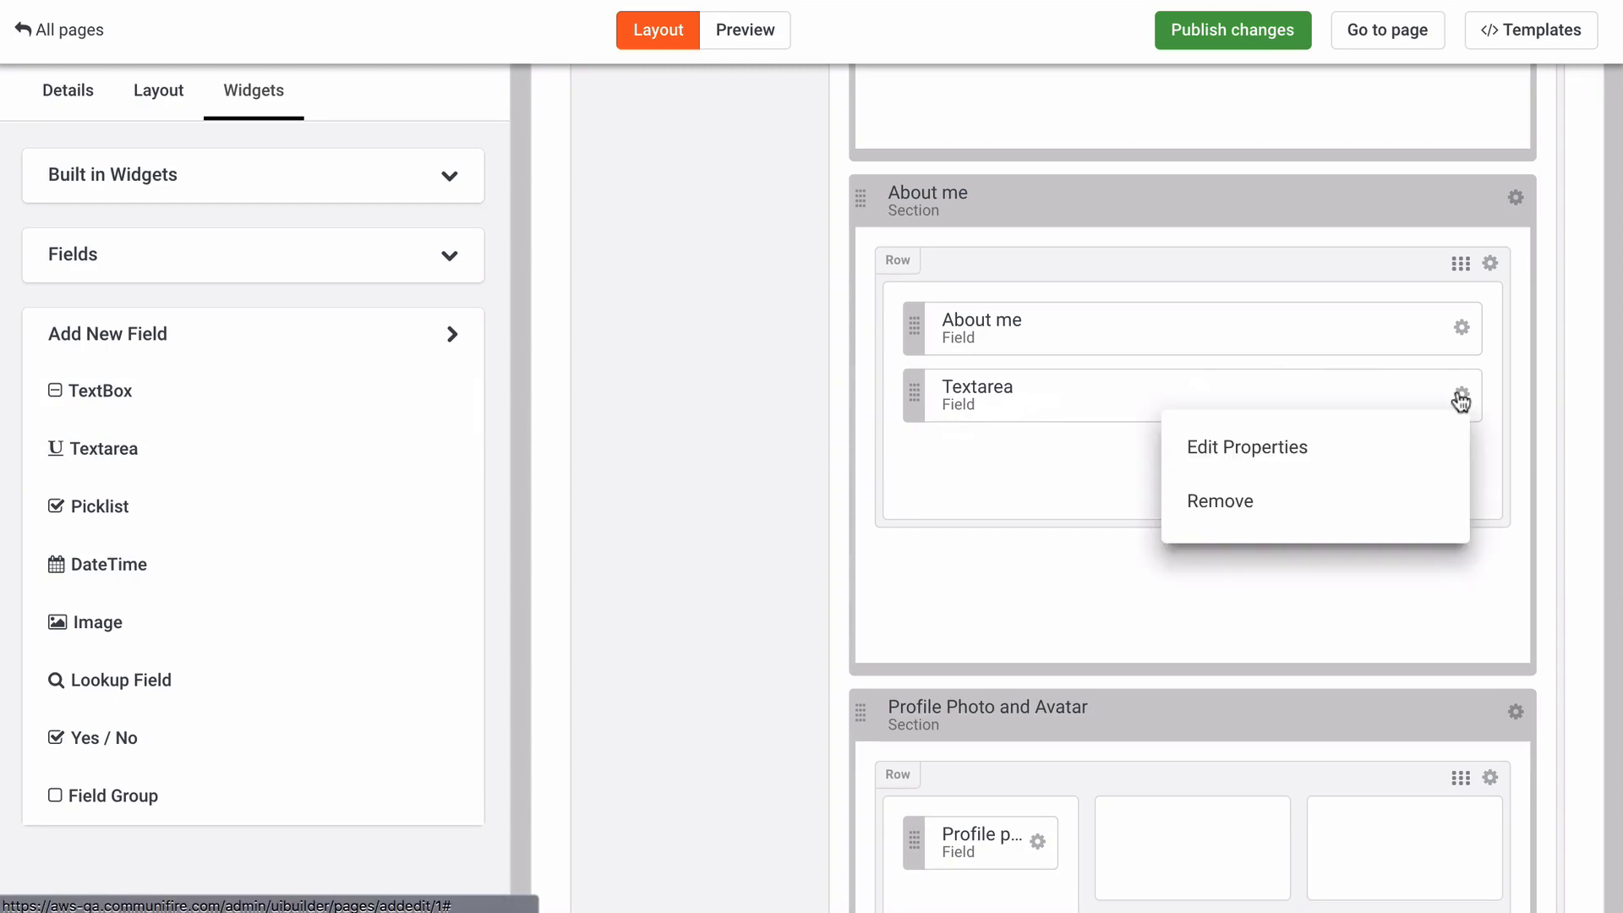
{"action": "left_click", "coordinate": [1363, 446]}
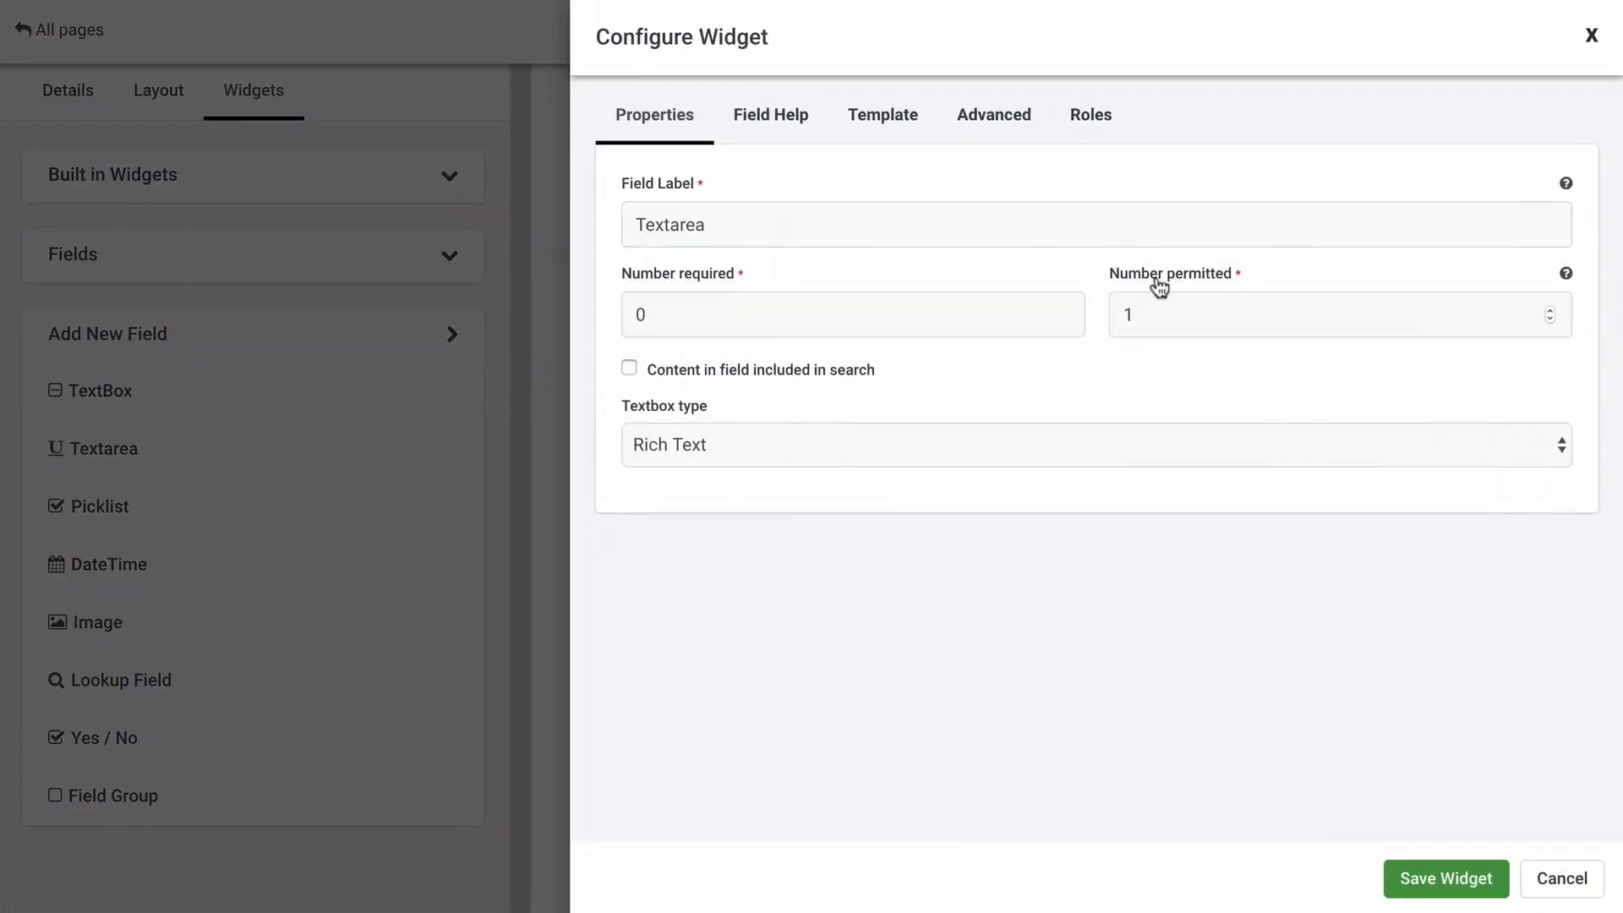
{"action": "double_click", "coordinate": [1134, 229]}
{"action": "type", "text": "Interests"}
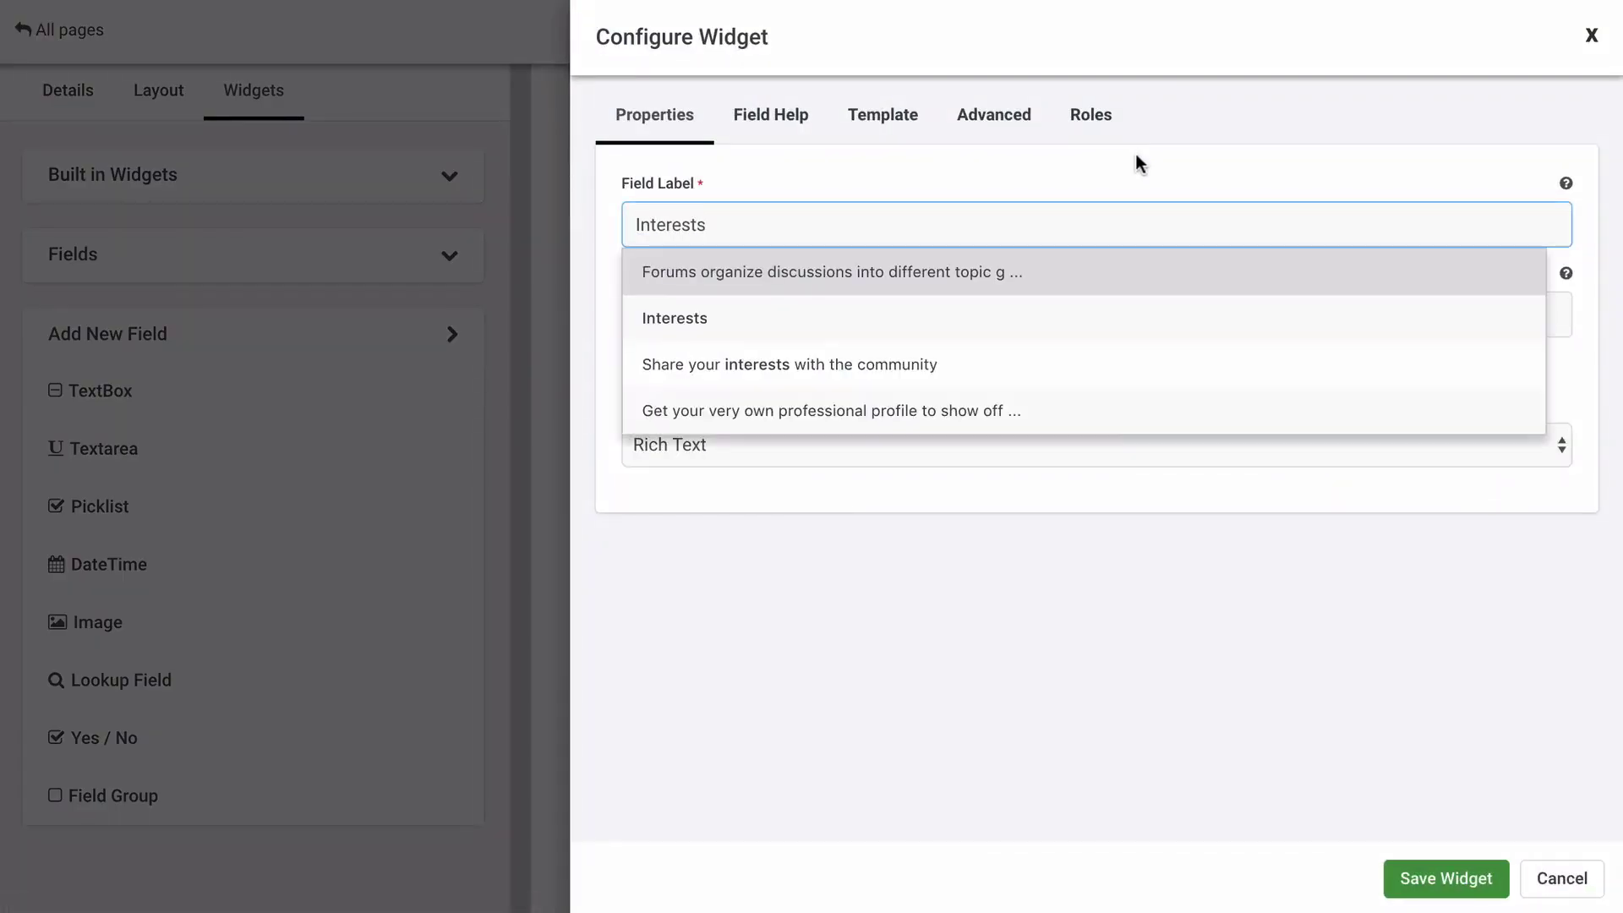
{"action": "left_click", "coordinate": [1135, 160]}
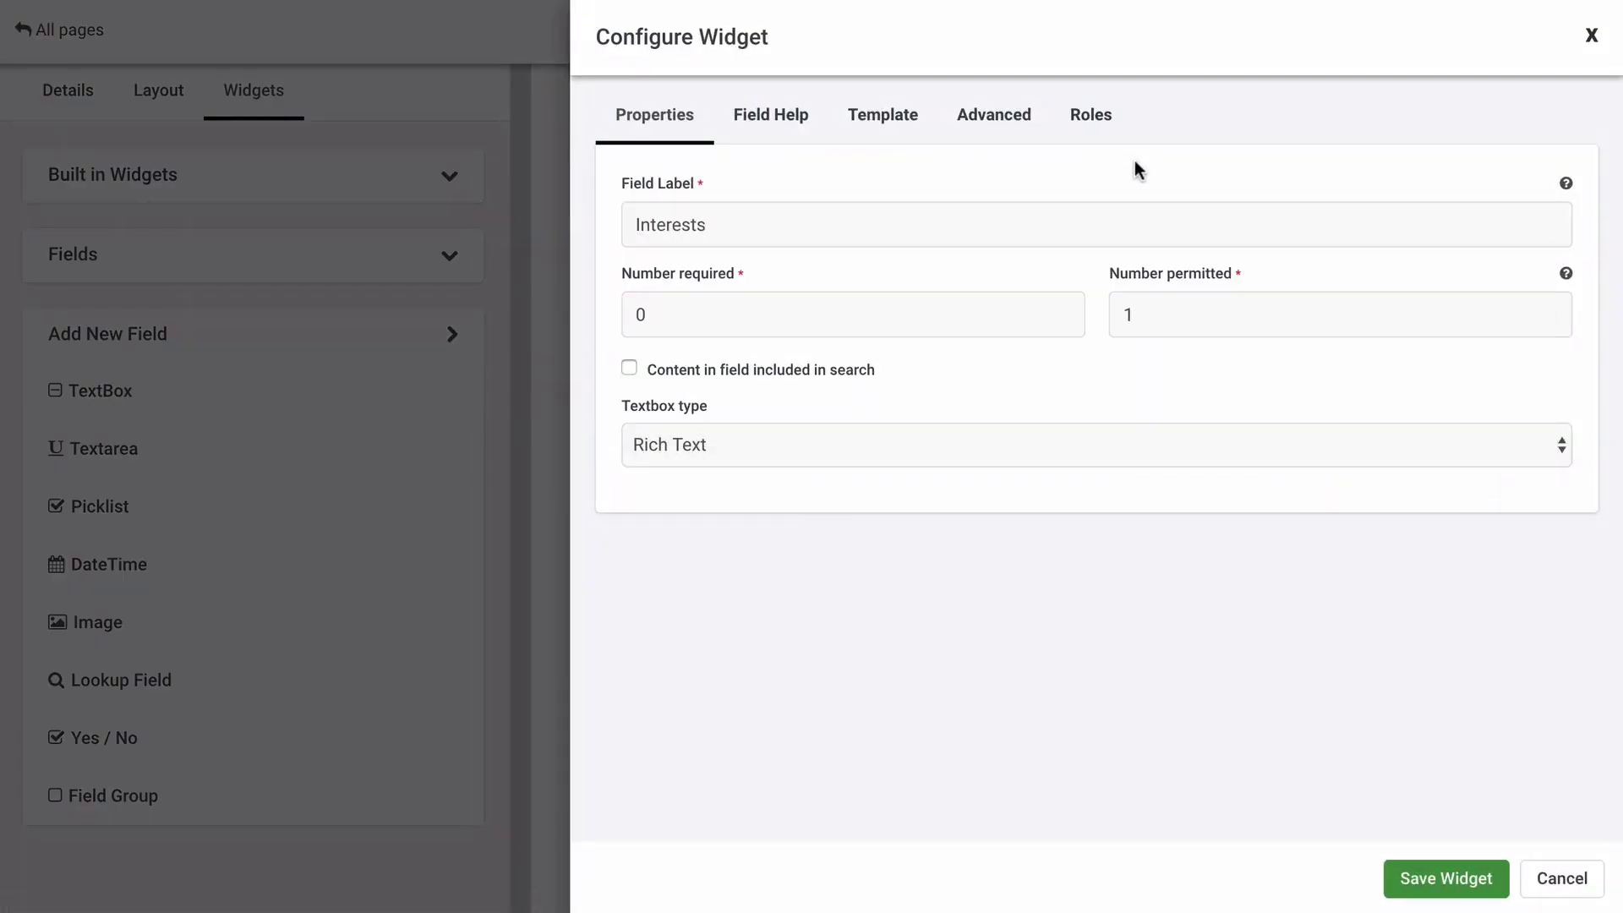
{"action": "left_click", "coordinate": [1430, 874]}
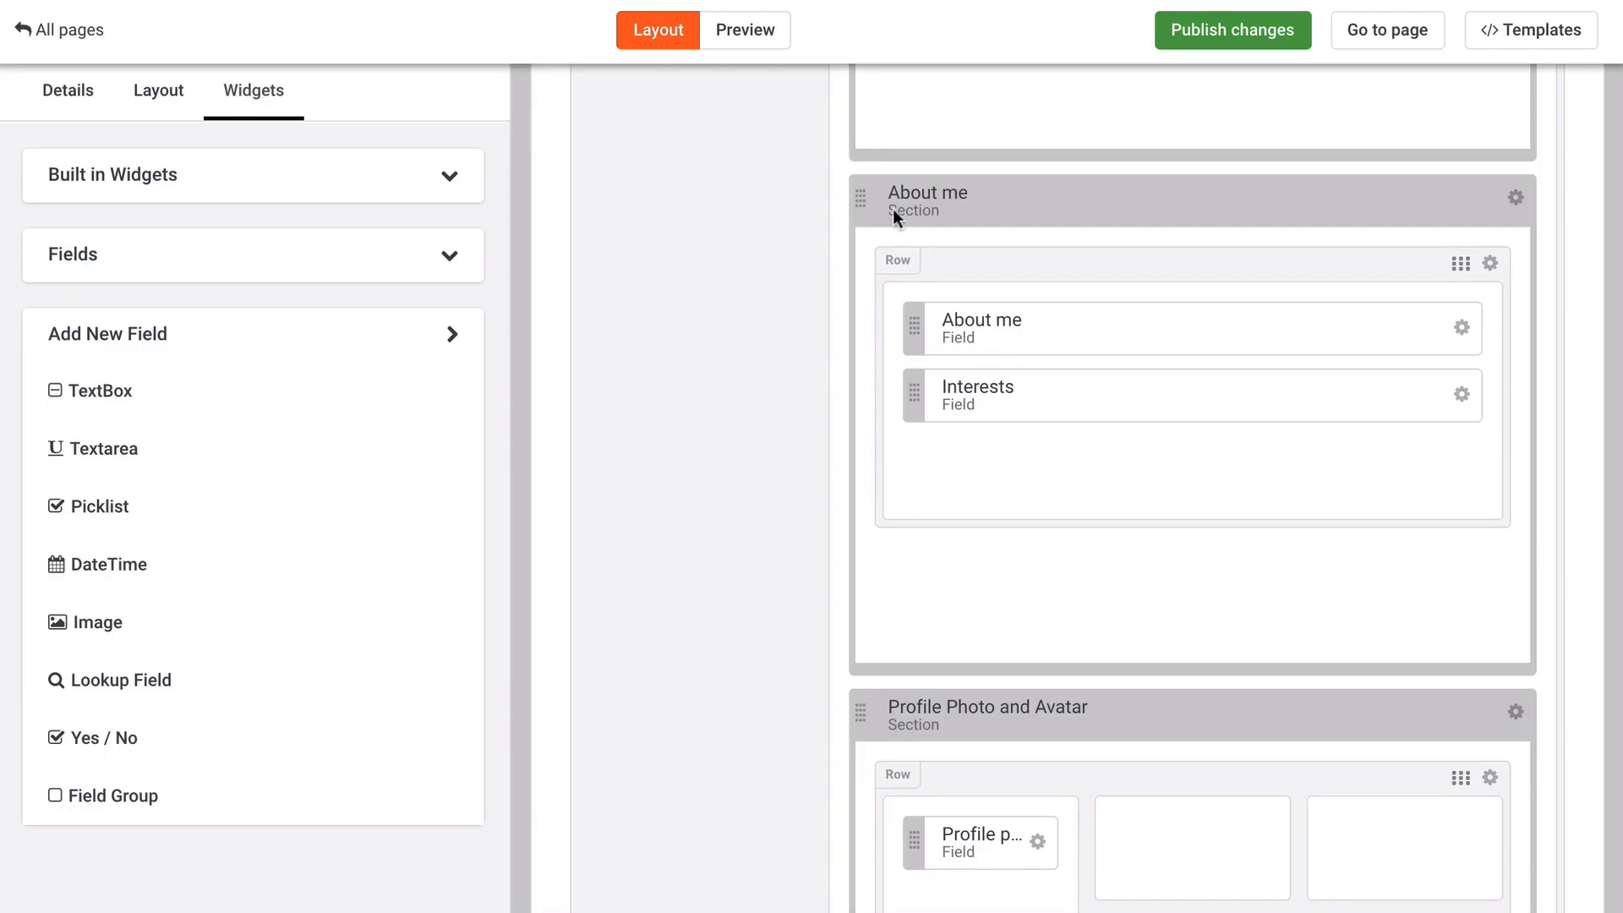
Step: Preview the Edit Profile page down to the Interests field, and return to the layout view
{"action": "left_click", "coordinate": [765, 39]}
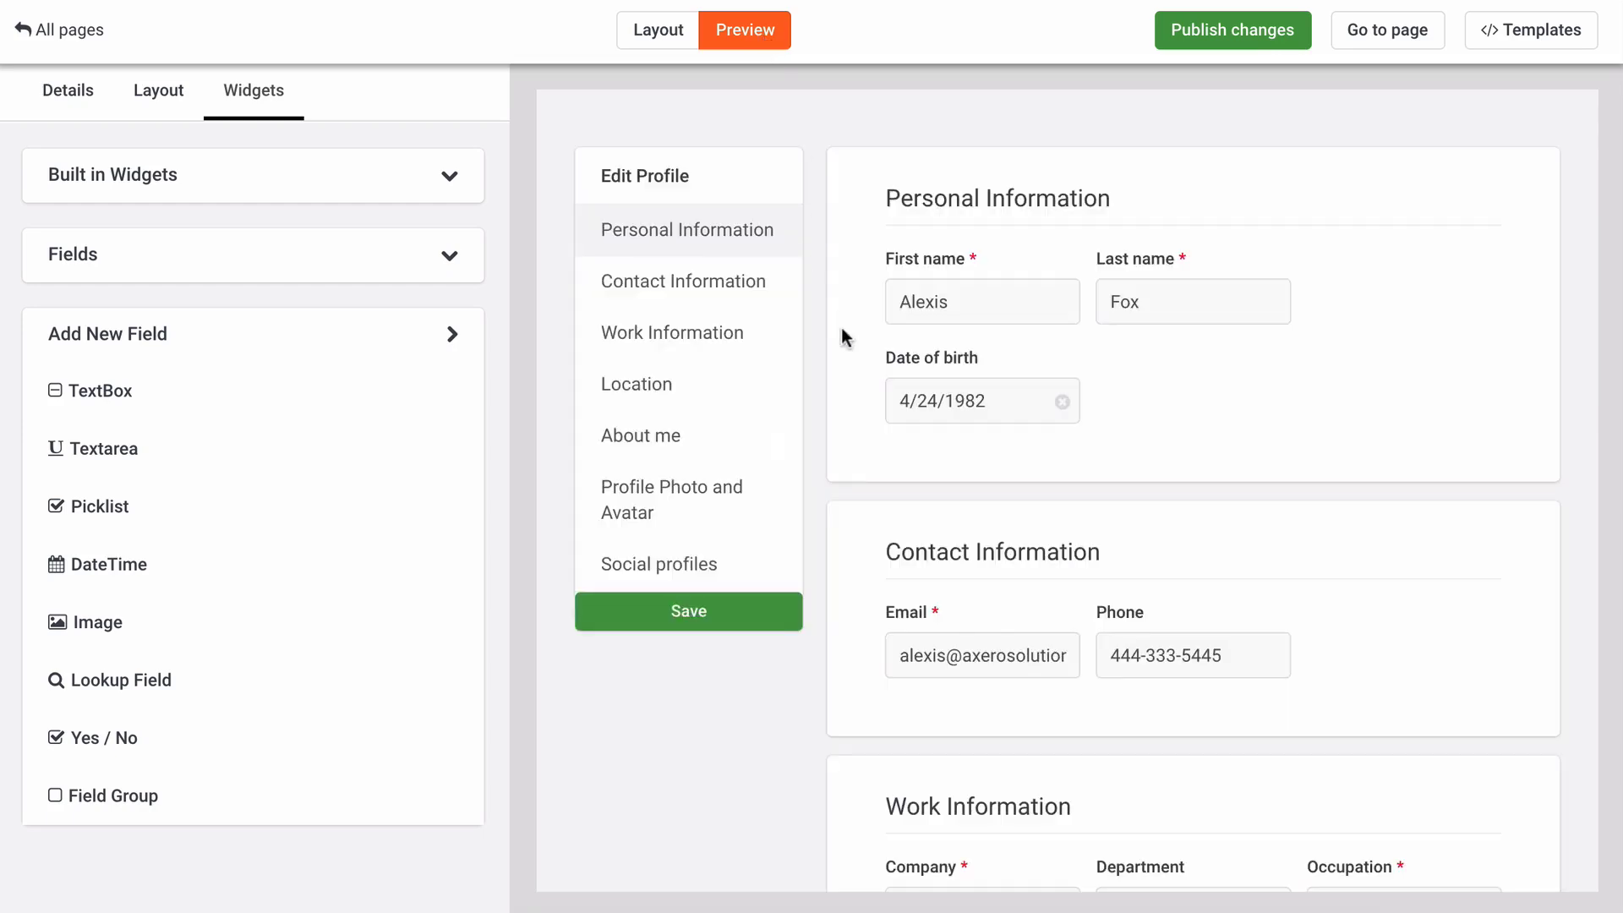
{"action": "scroll", "coordinate": [843, 334], "scroll_direction": "down", "scroll_amount": 5}
{"action": "scroll", "coordinate": [842, 336], "scroll_direction": "down", "scroll_amount": 15}
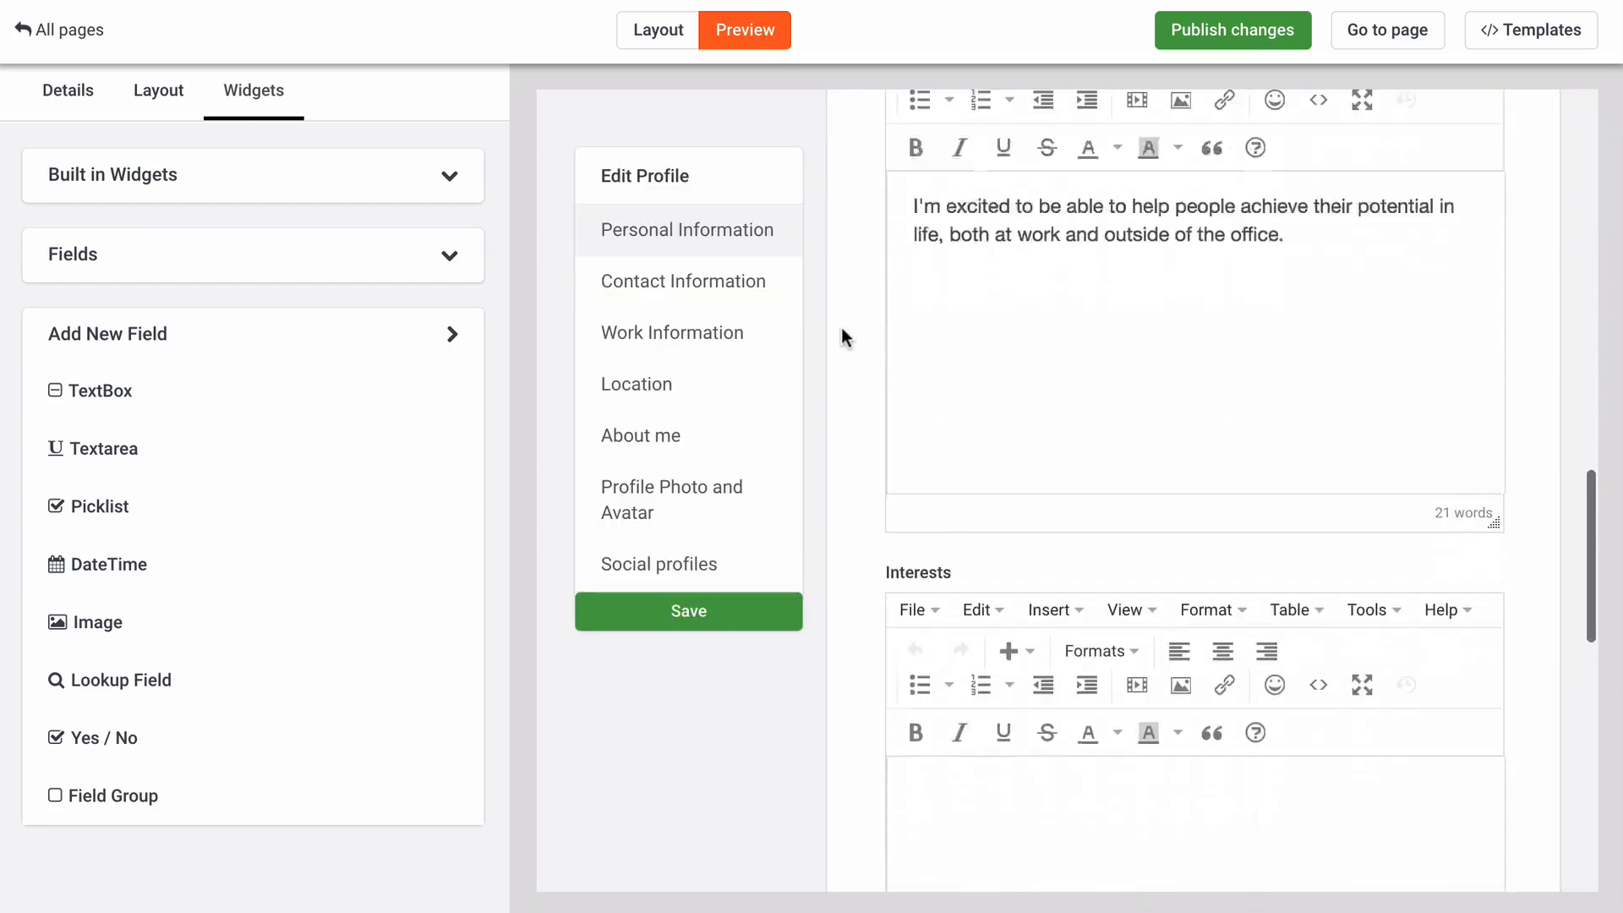
{"action": "scroll", "coordinate": [842, 337], "scroll_direction": "down", "scroll_amount": 1}
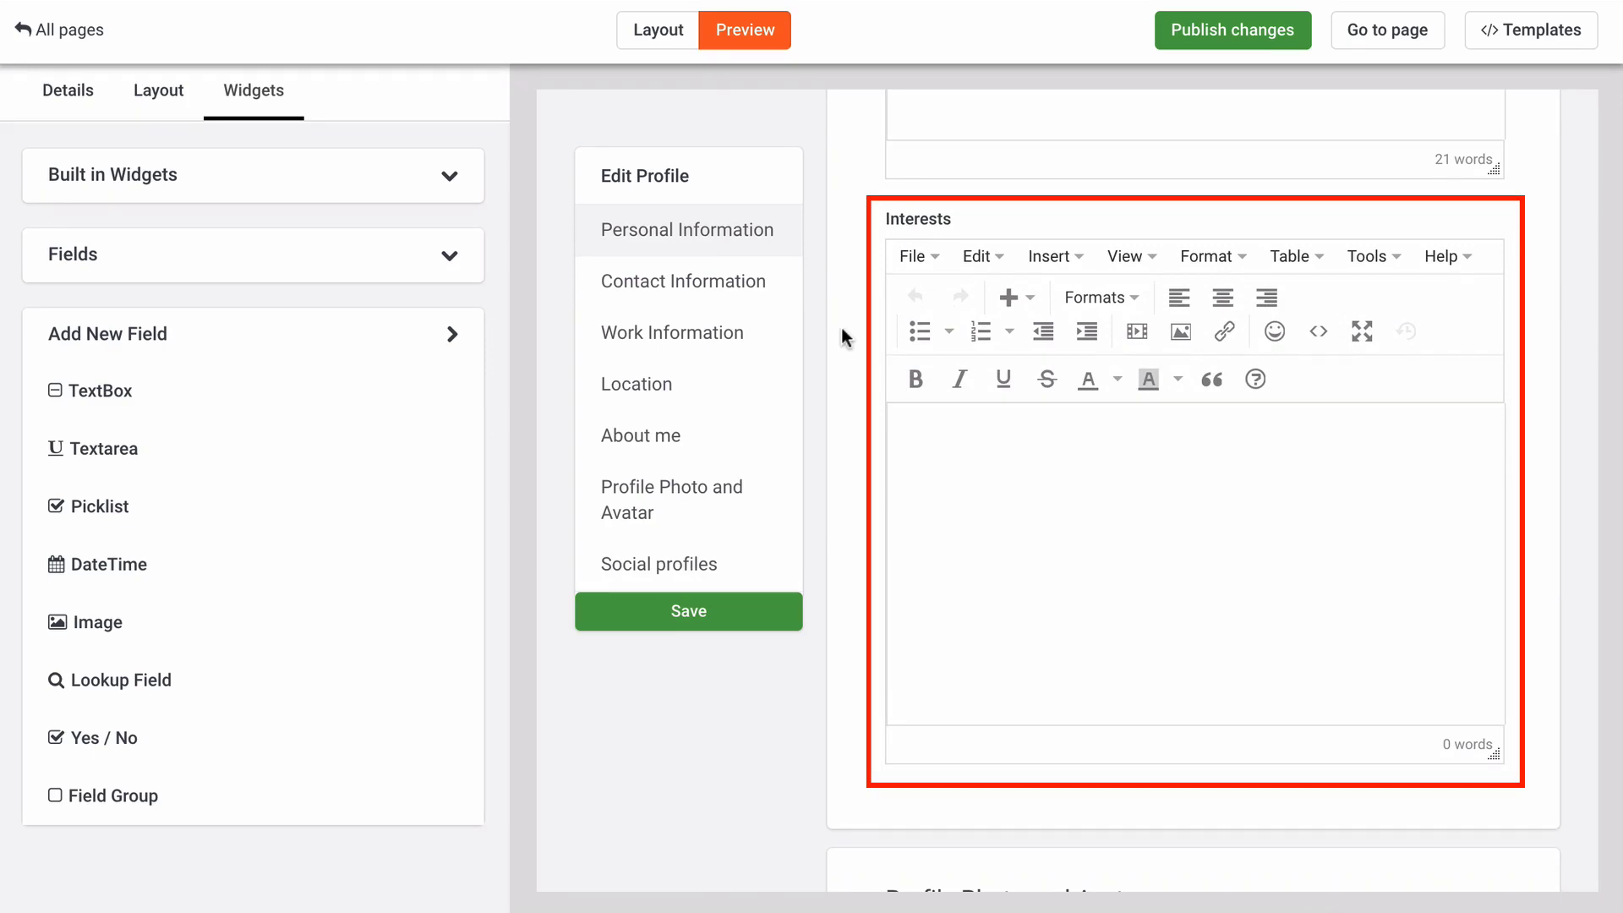
{"action": "left_click", "coordinate": [671, 35]}
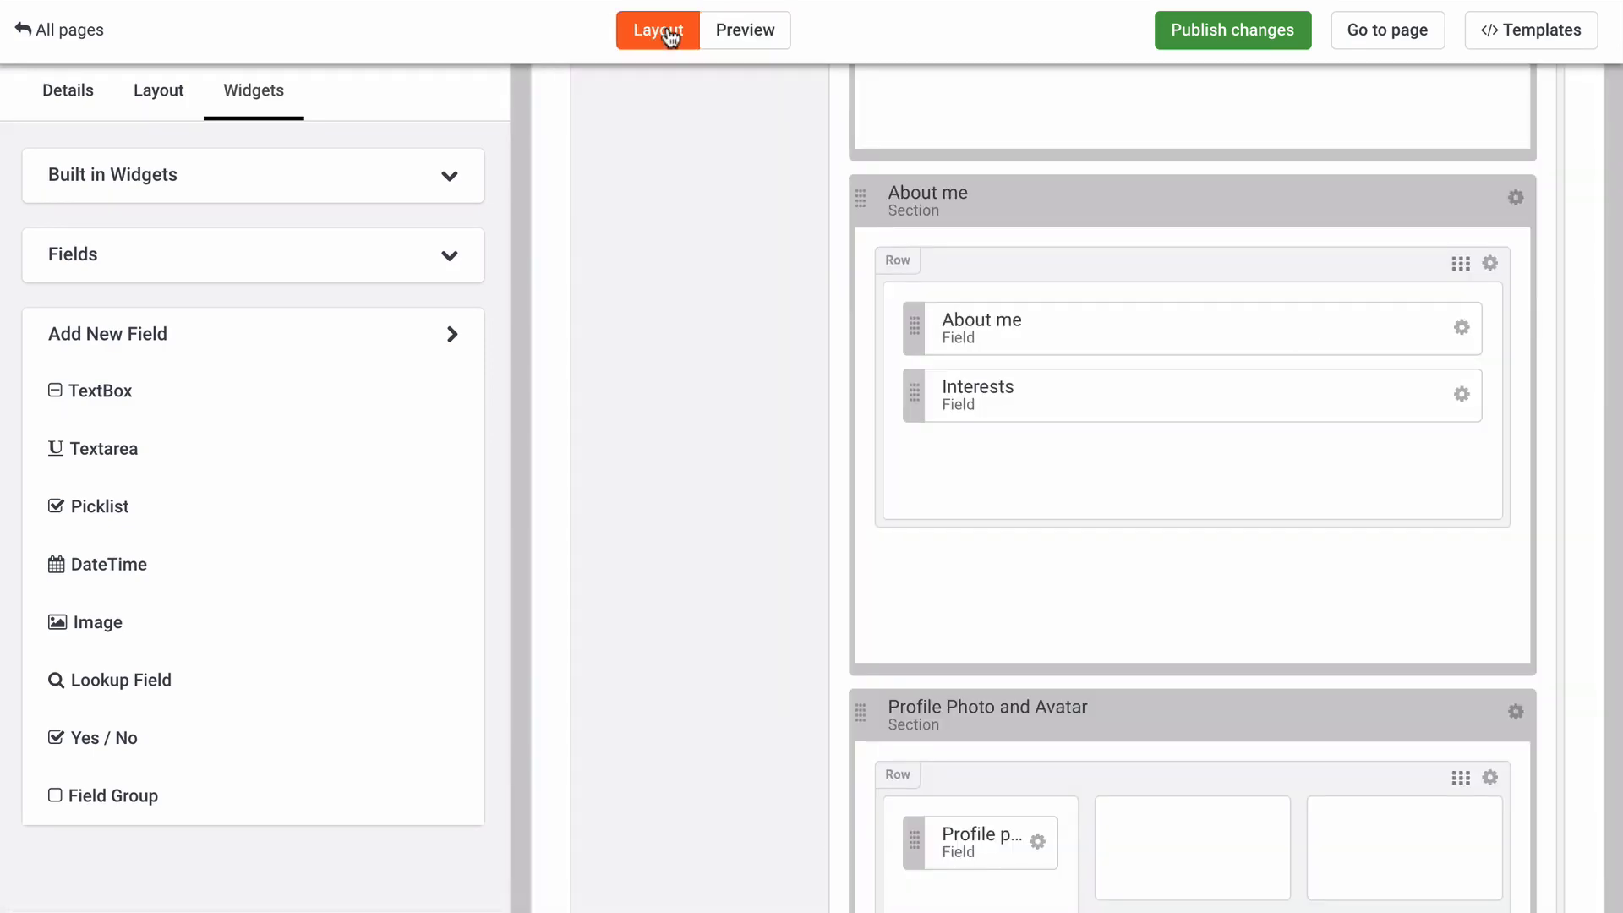
Step: Add a new Section widget between the Social profiles section and the Save Section
{"action": "scroll", "coordinate": [763, 363], "scroll_direction": "down", "scroll_amount": 10}
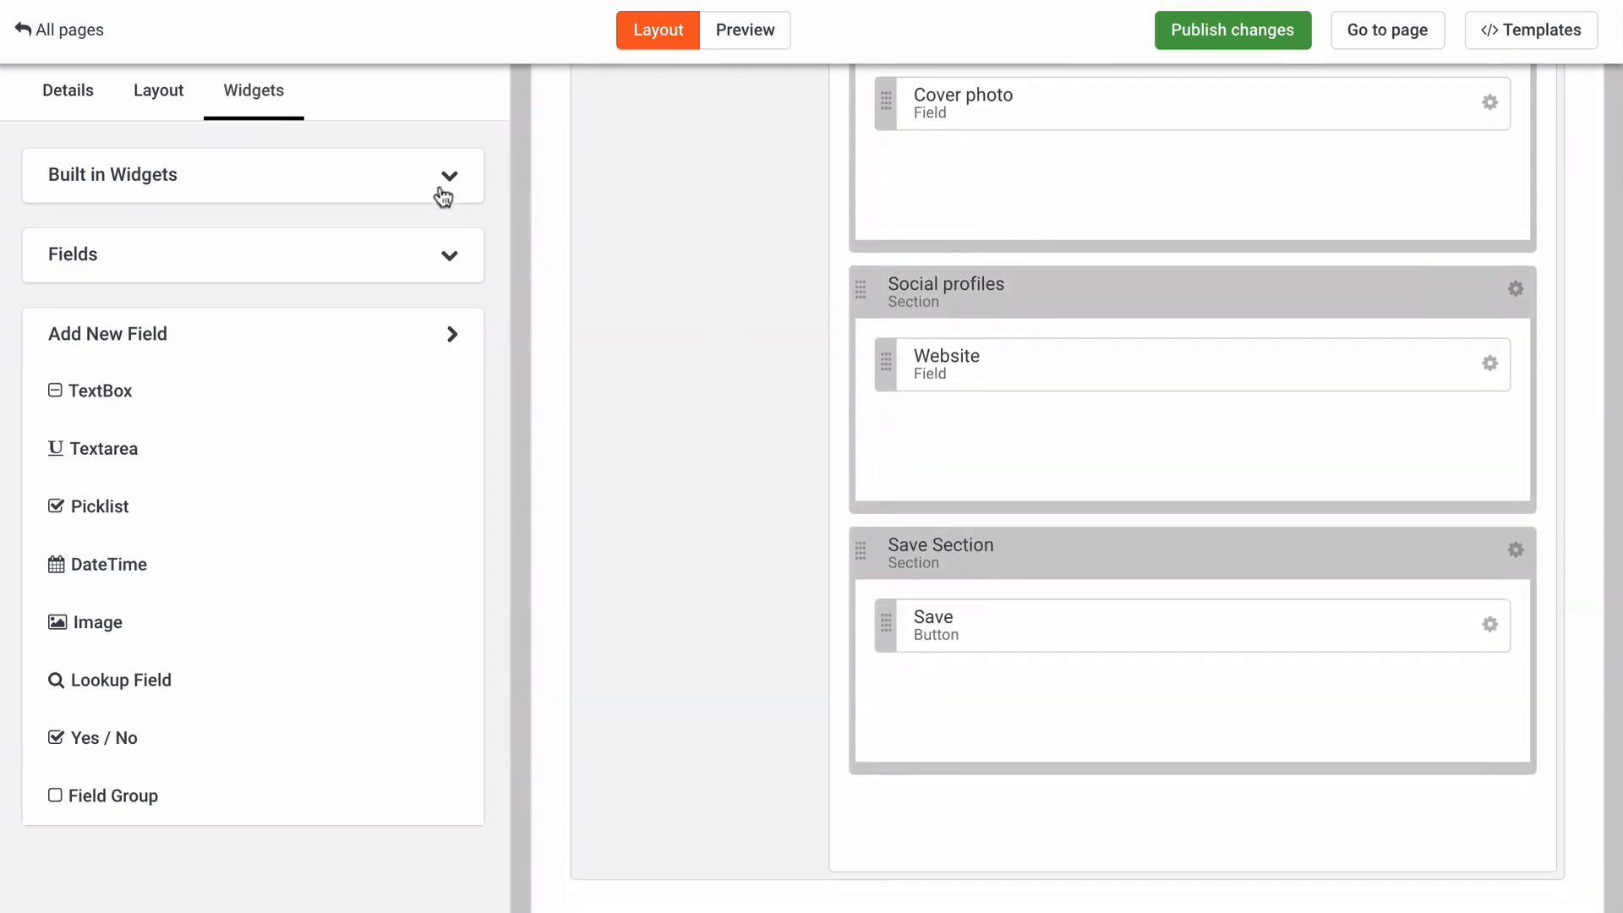
{"action": "left_click", "coordinate": [439, 187]}
{"action": "scroll", "coordinate": [358, 499], "scroll_direction": "down", "scroll_amount": 5}
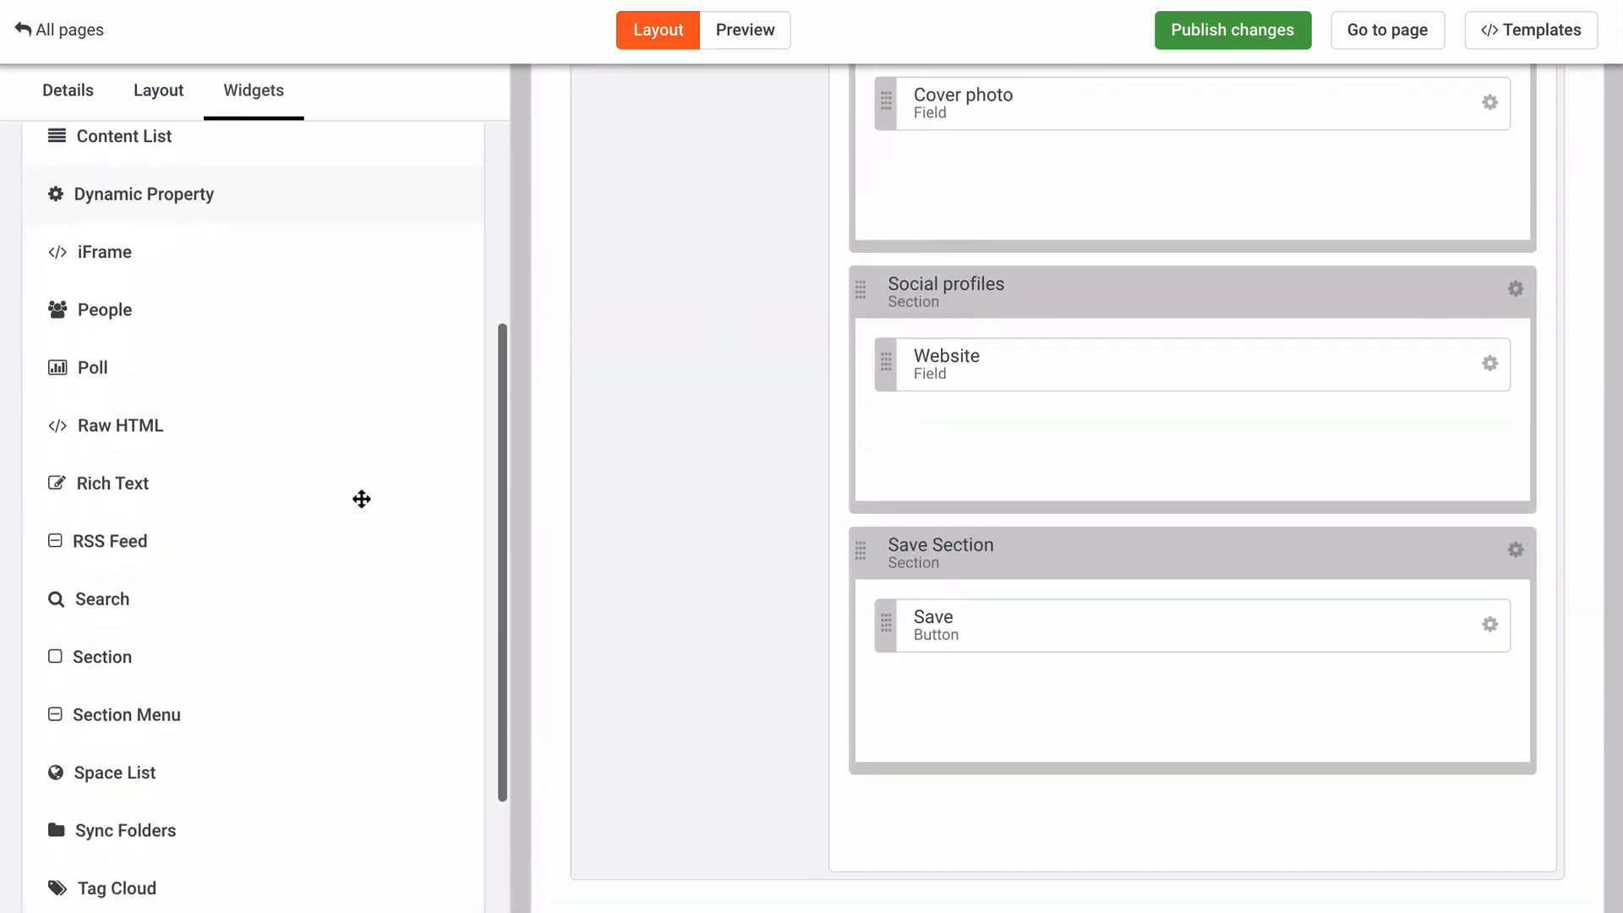
{"action": "left_click_drag", "start_coordinate": [134, 649], "coordinate": [877, 550]}
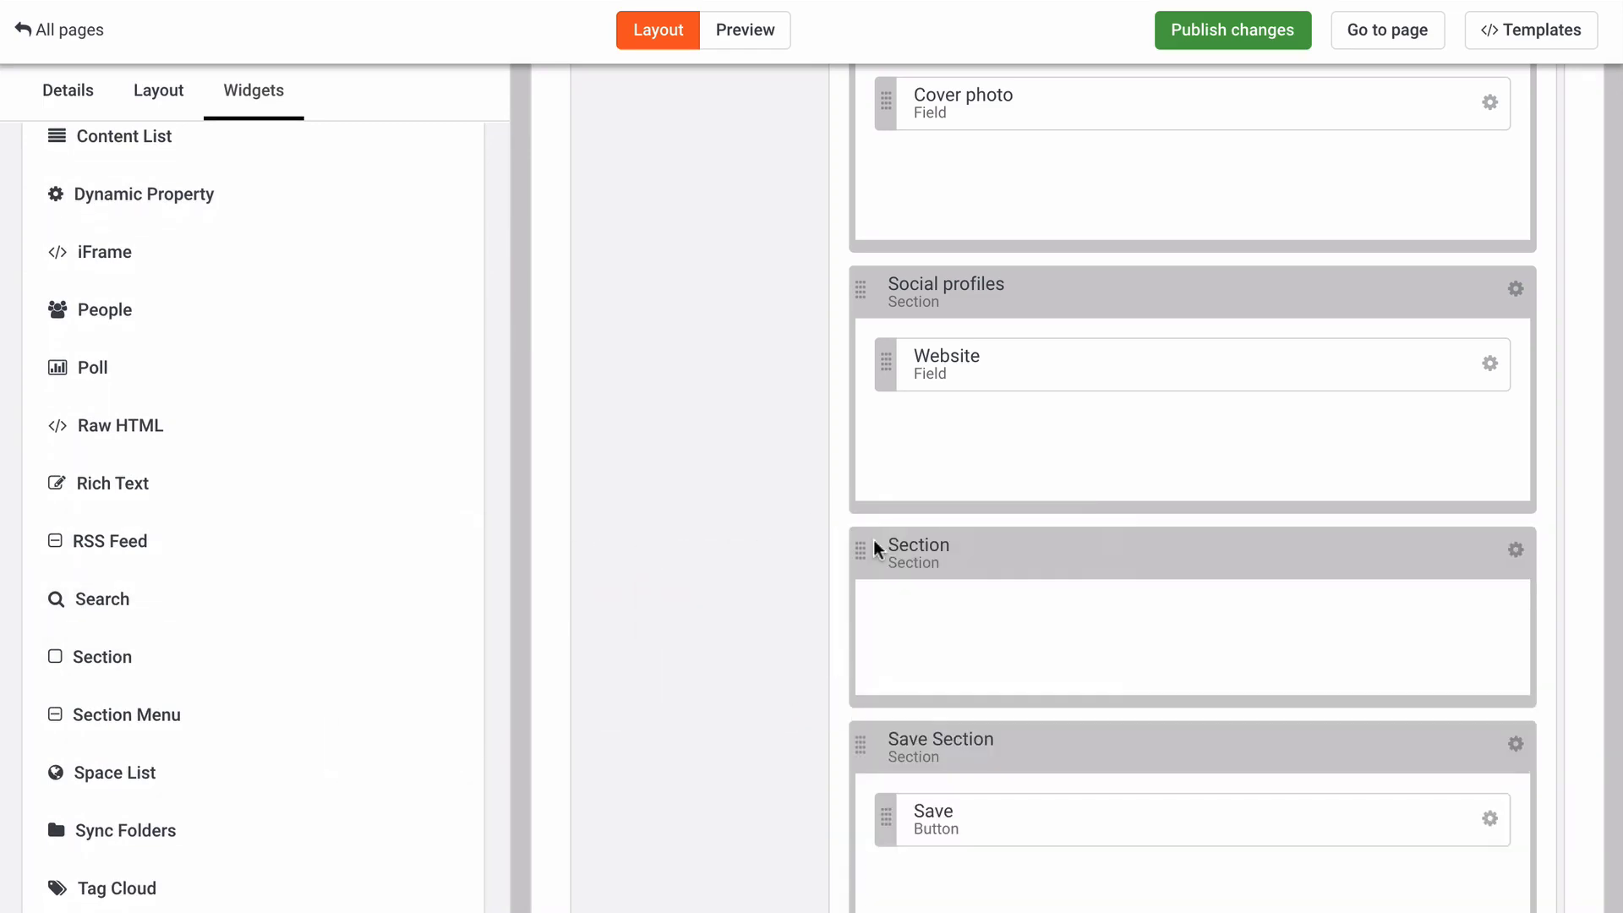
Step: Title the new section "More Information", include it in the page menu, and save the widget
{"action": "left_click", "coordinate": [1512, 553]}
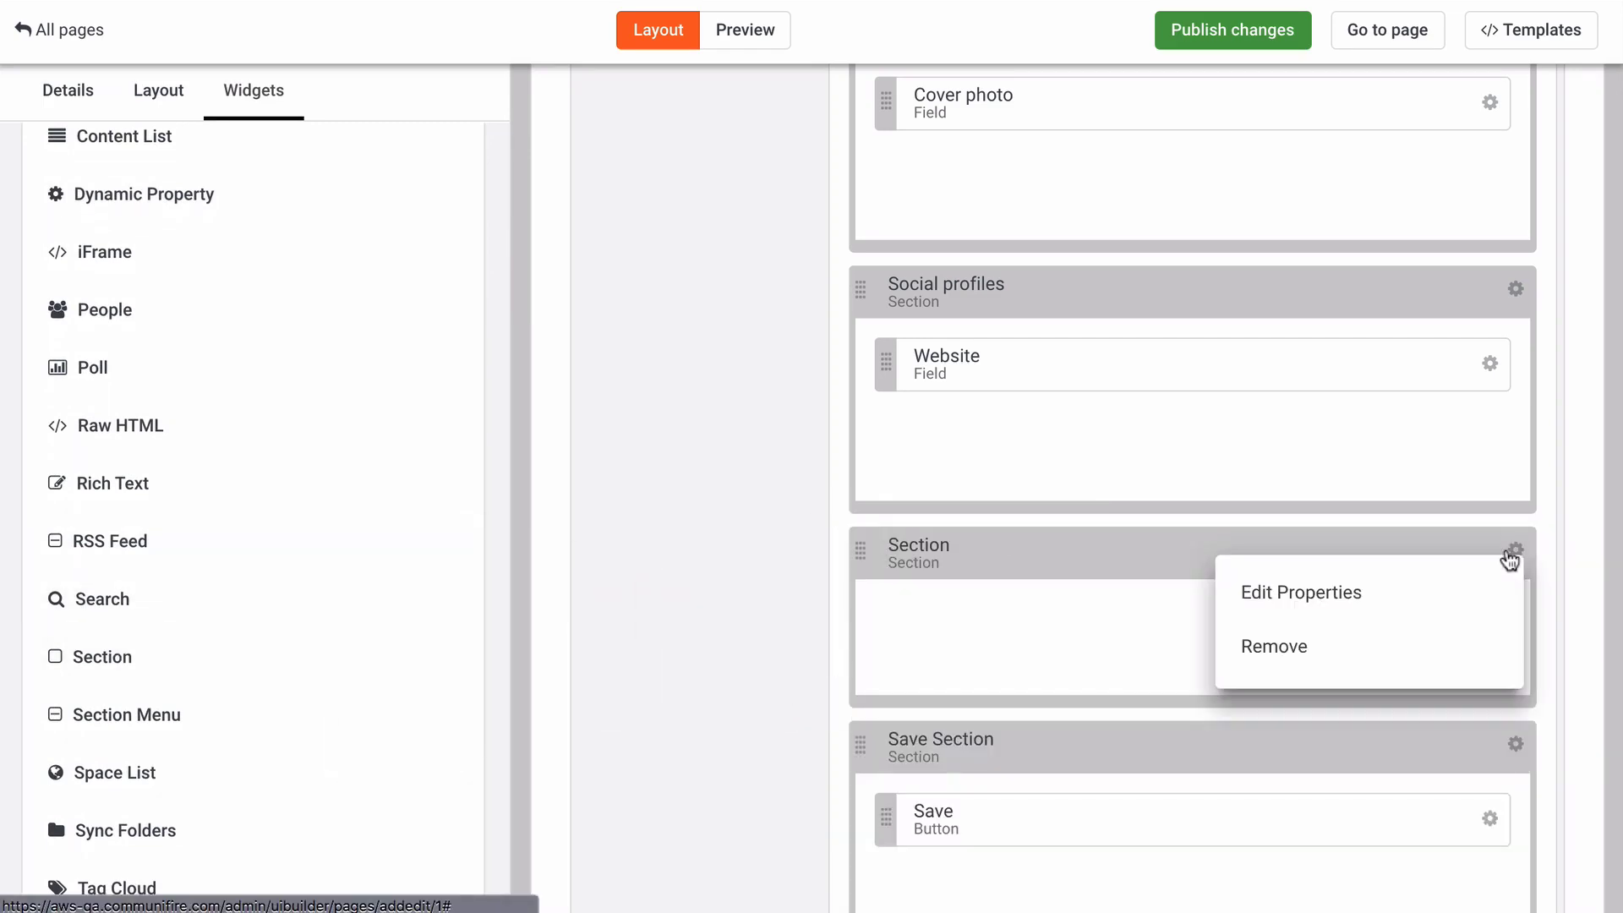
{"action": "left_click", "coordinate": [1356, 607]}
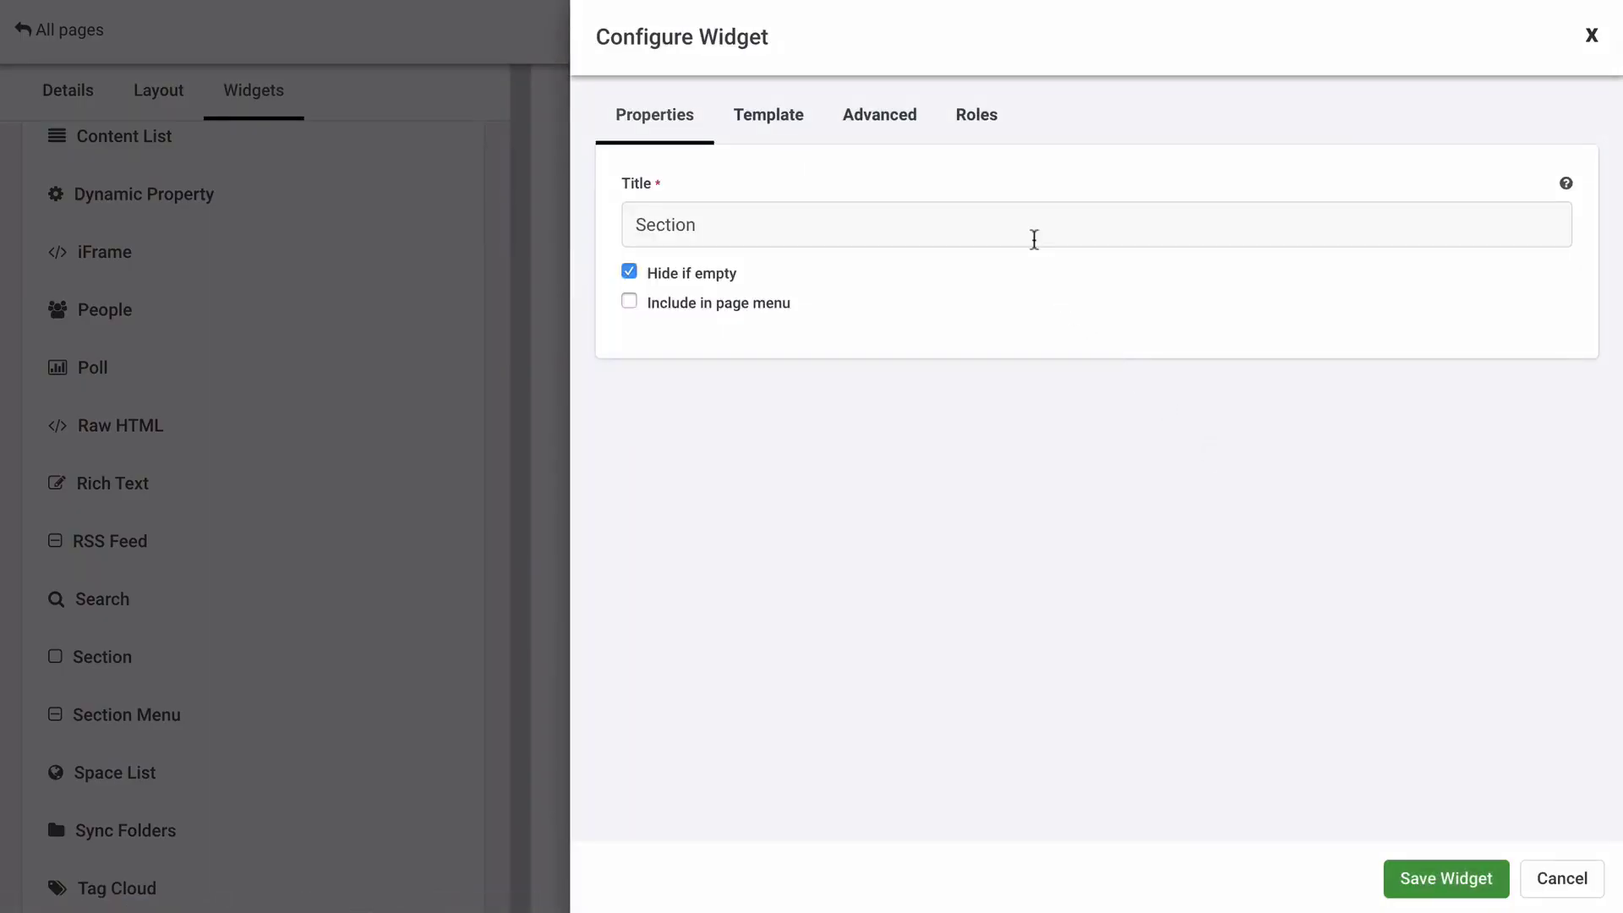
{"action": "triple_click", "coordinate": [1034, 240]}
{"action": "type", "text": "More info"}
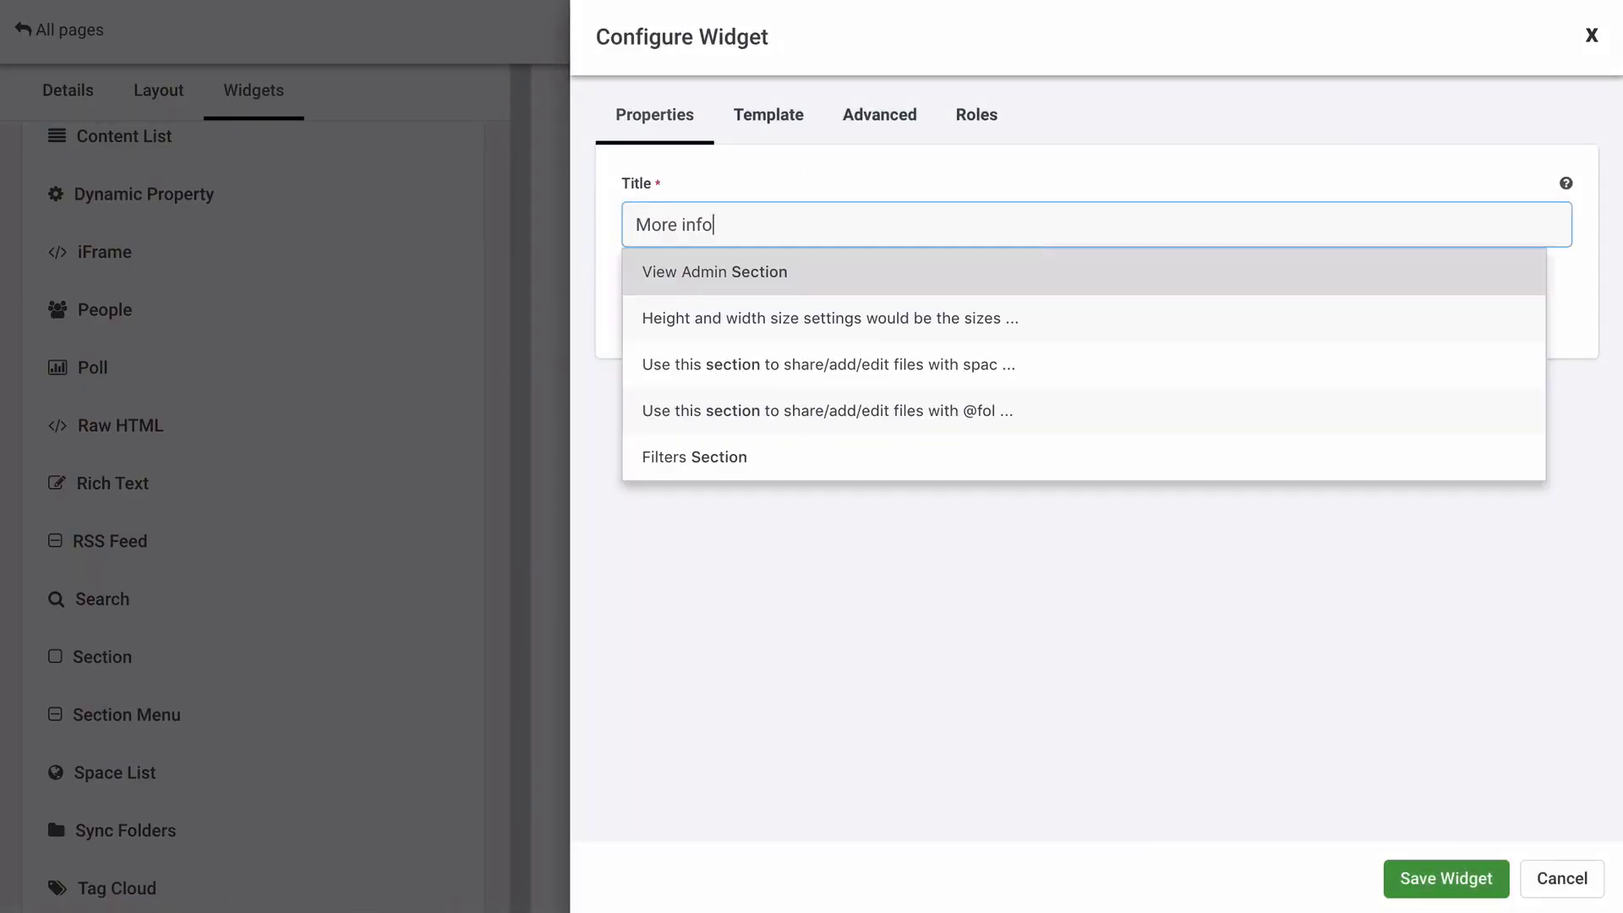
{"action": "type", "text": "rmation"}
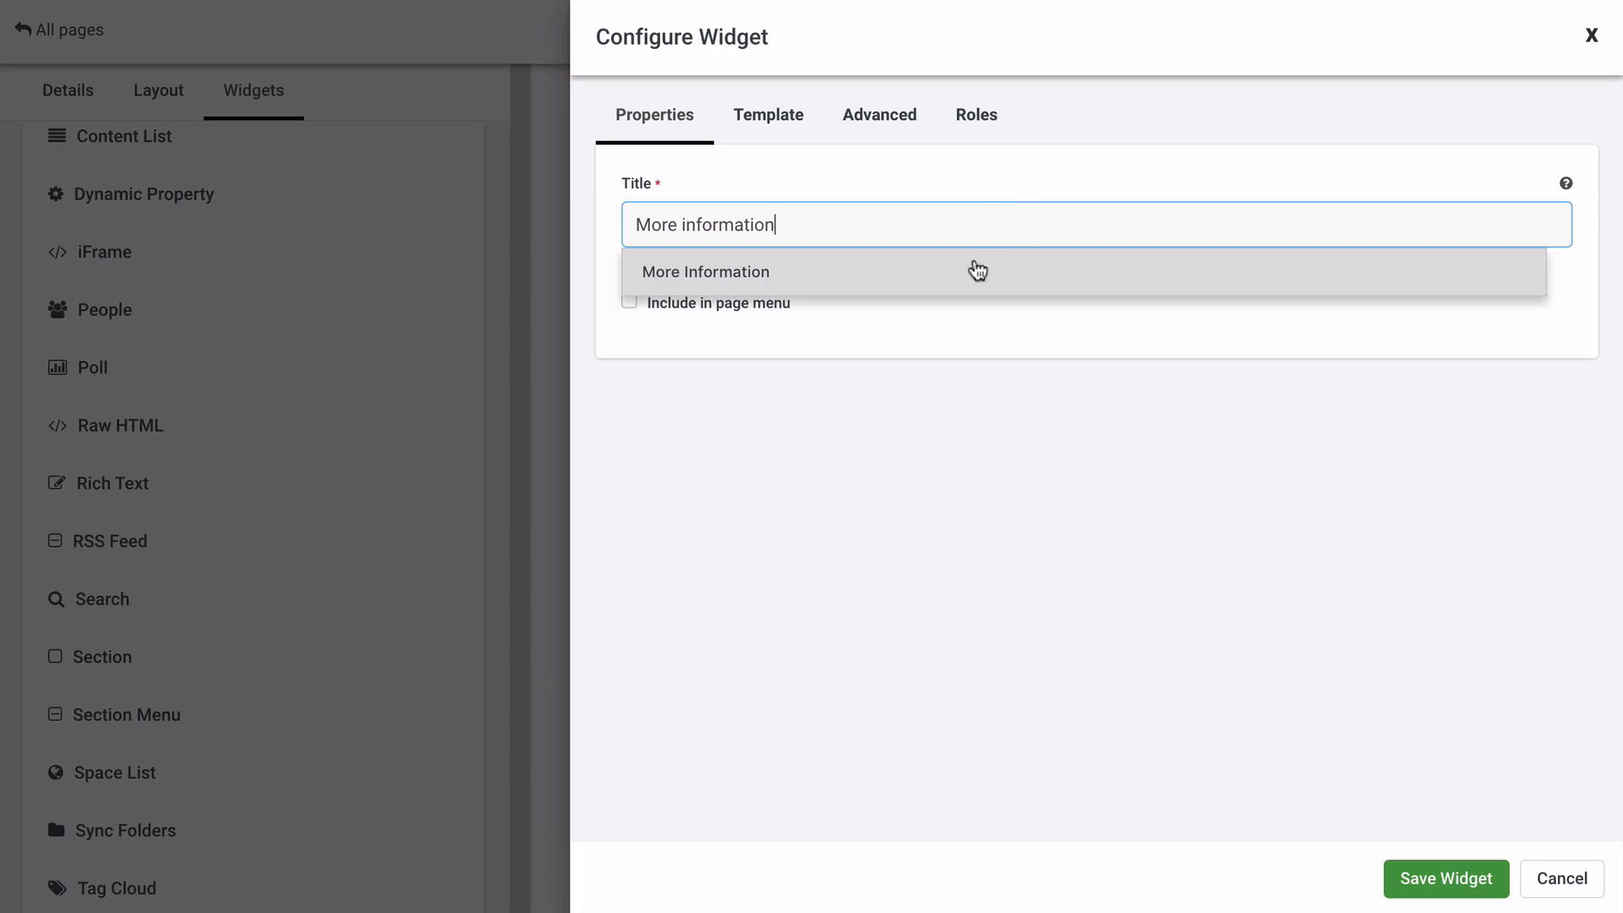
{"action": "left_click", "coordinate": [956, 271]}
{"action": "left_click", "coordinate": [751, 305]}
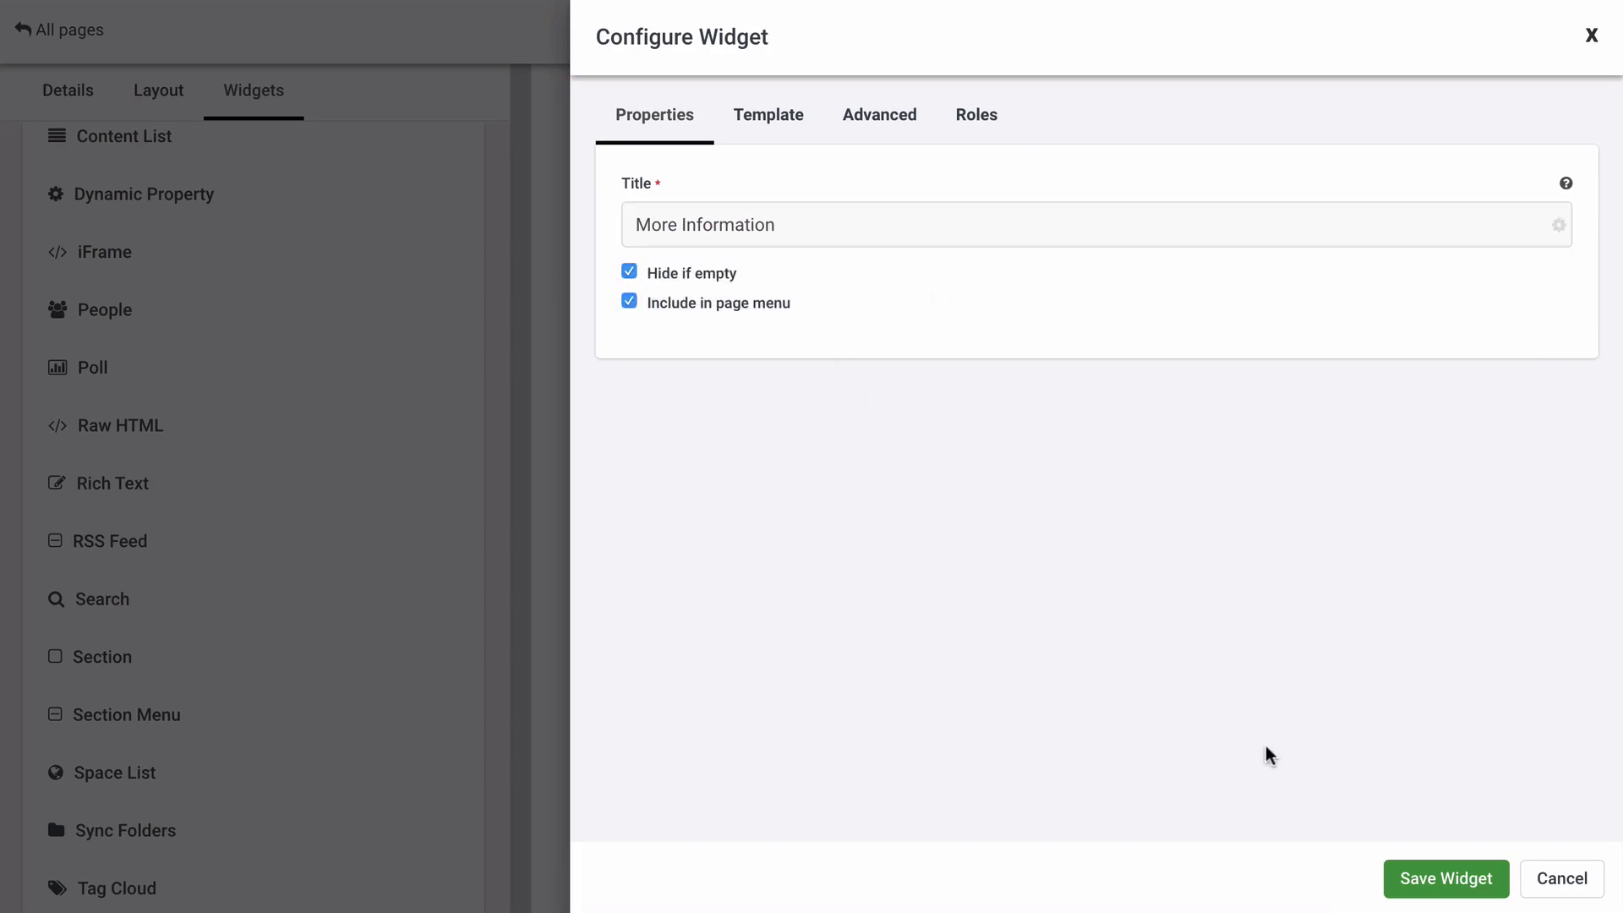
{"action": "left_click", "coordinate": [1419, 877]}
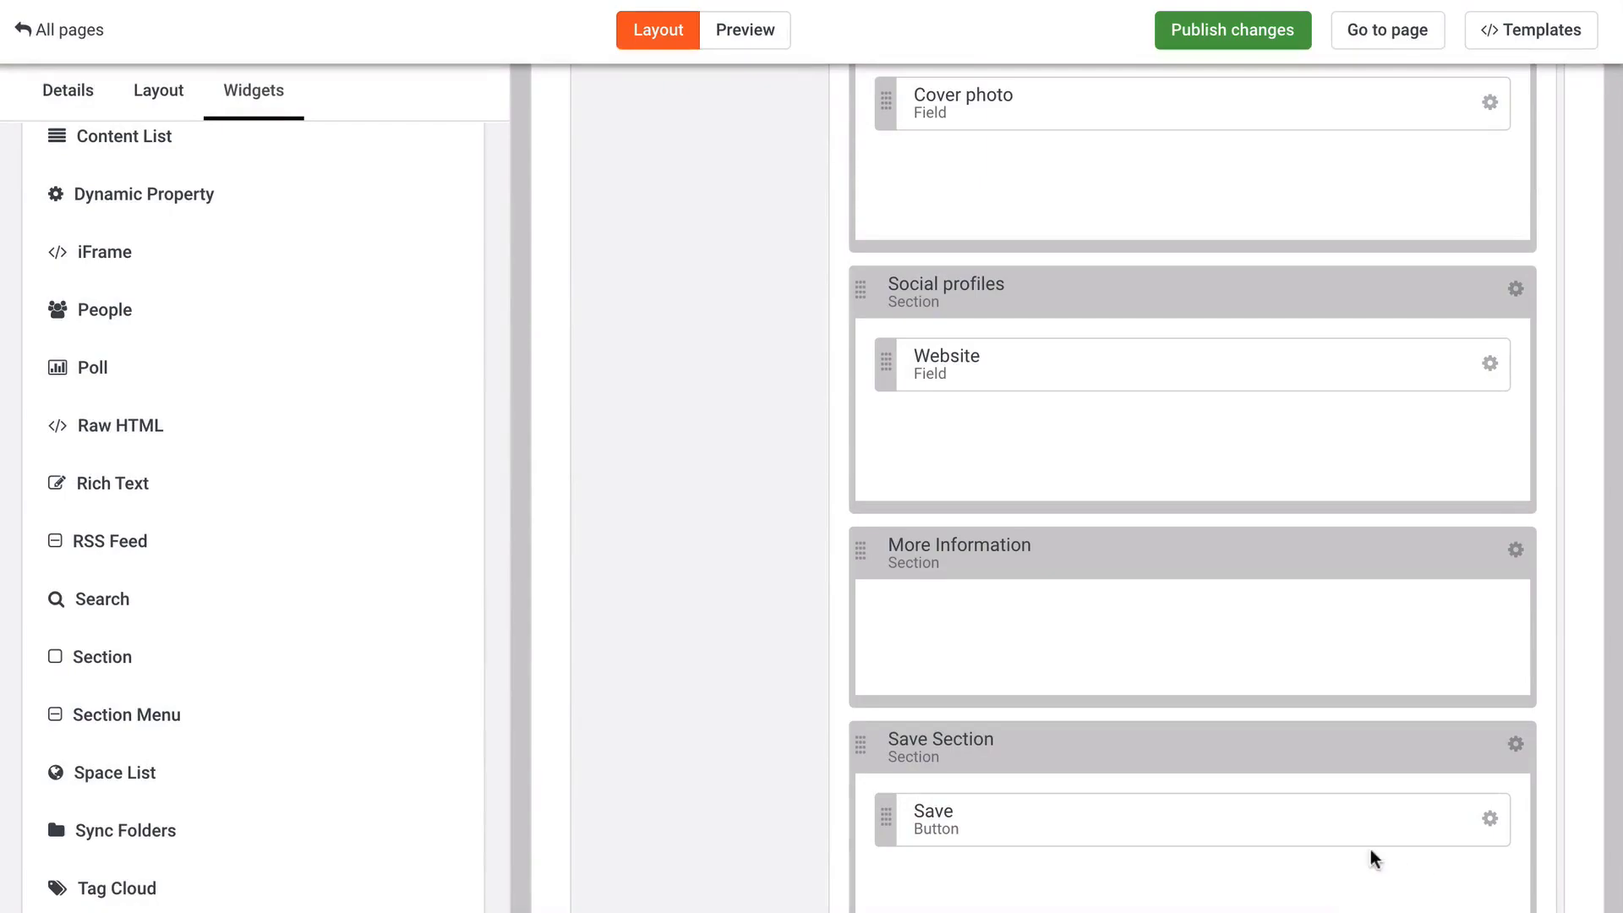
Step: Add a new Image field inside the More Information section
{"action": "scroll", "coordinate": [398, 753], "scroll_direction": "down", "scroll_amount": 3}
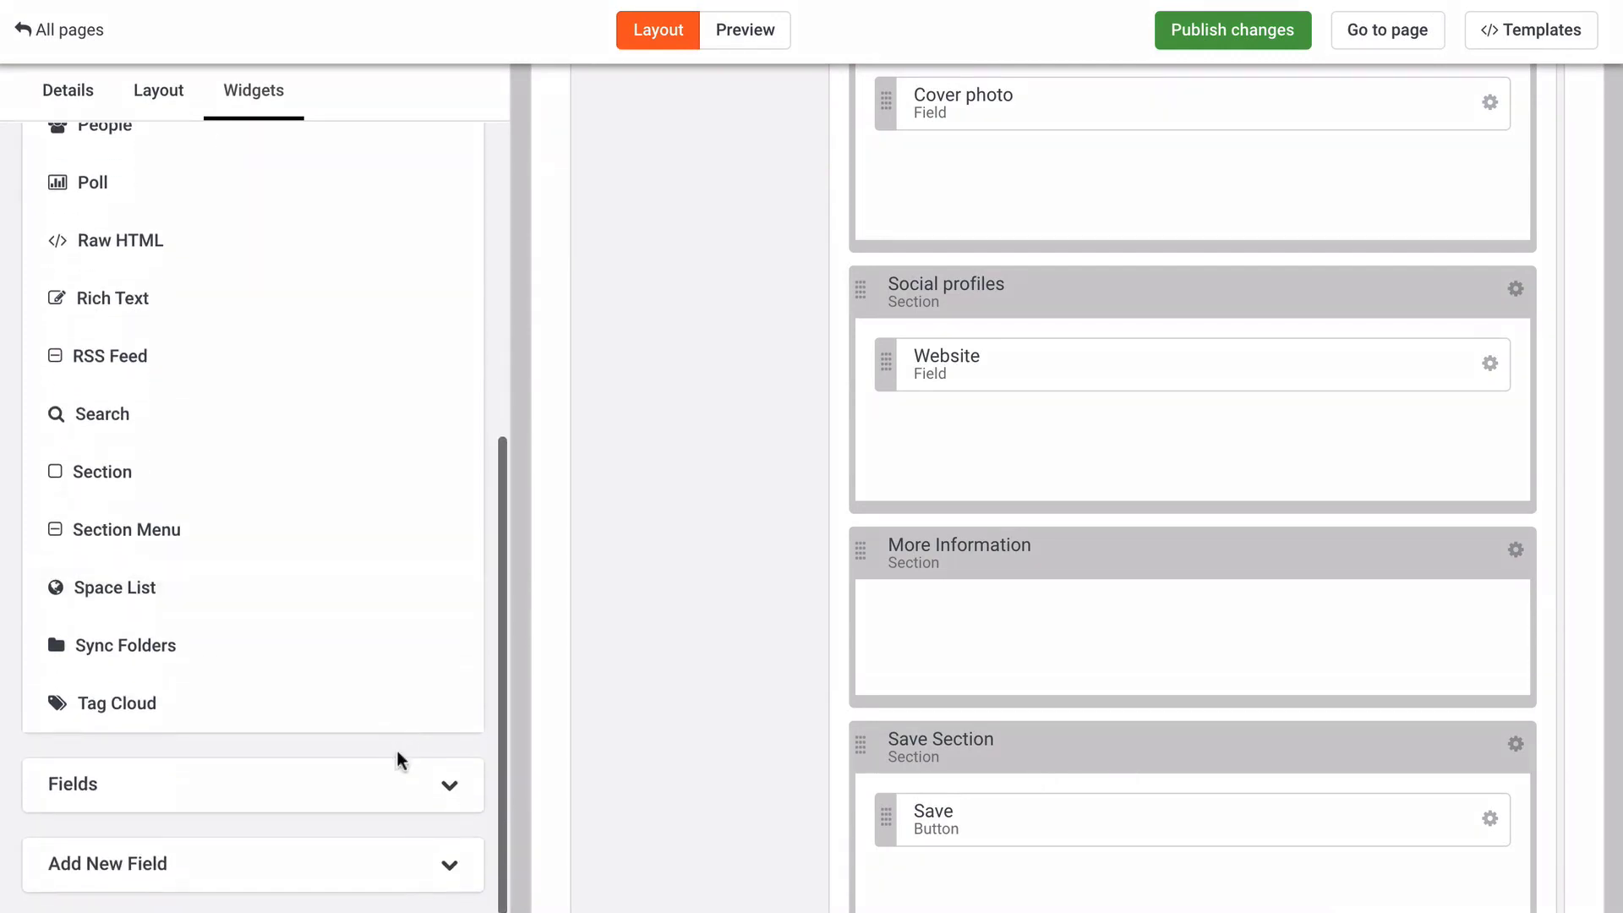
{"action": "left_click", "coordinate": [344, 855]}
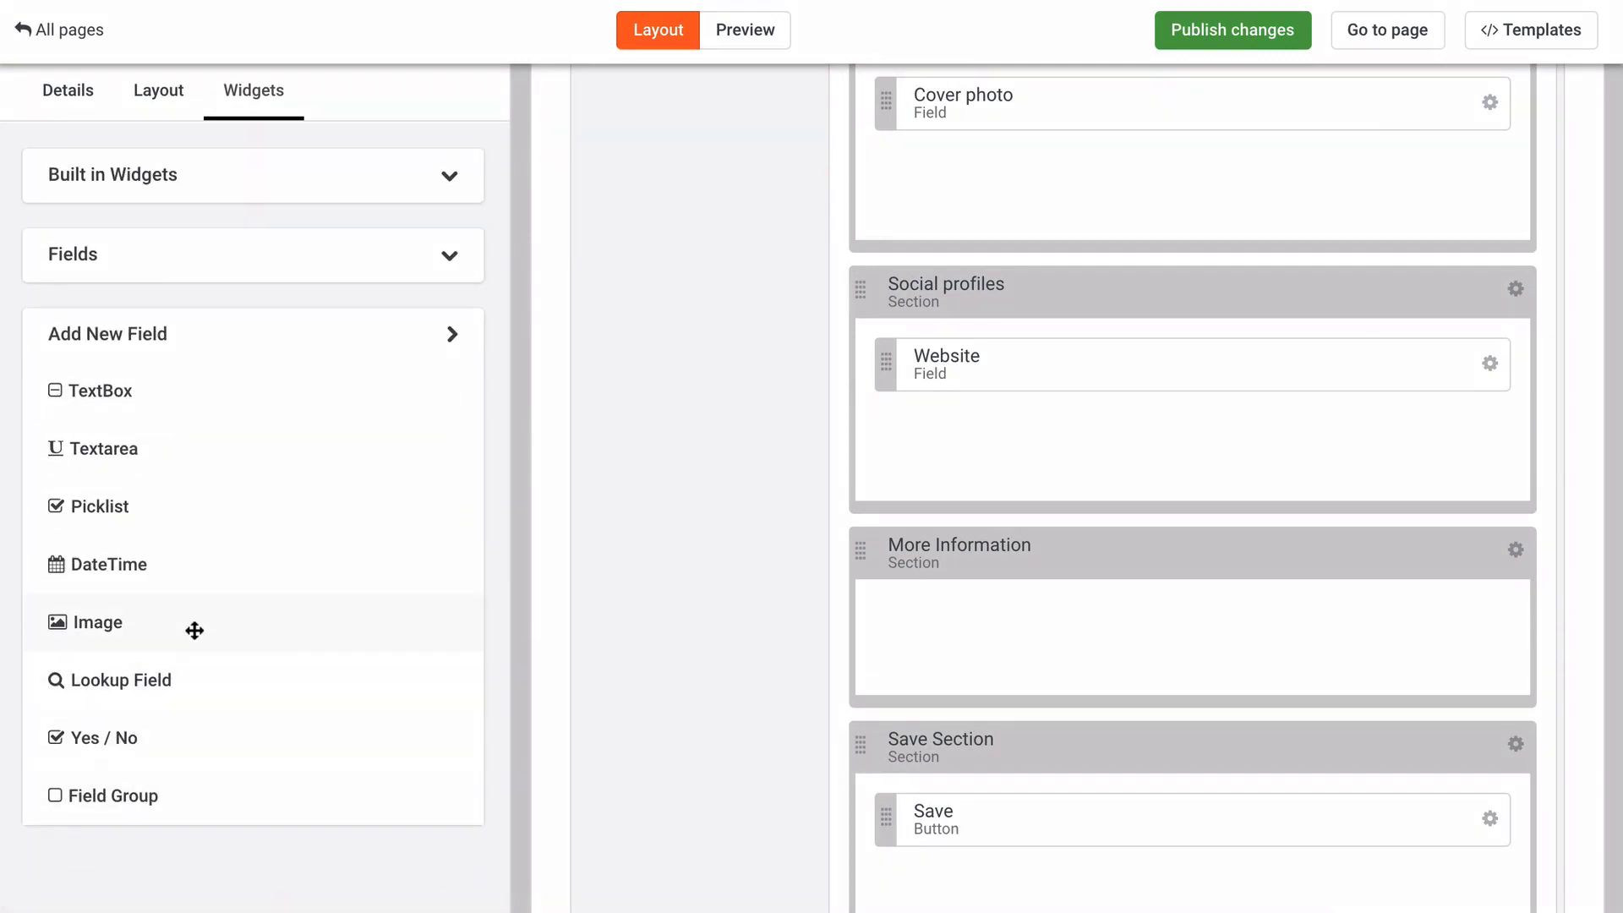
{"action": "left_click_drag", "start_coordinate": [192, 623], "coordinate": [1021, 623]}
Step: Open the new Image field's properties and label it "Personal gallery"
{"action": "scroll", "coordinate": [1021, 623], "scroll_direction": "down", "scroll_amount": 2}
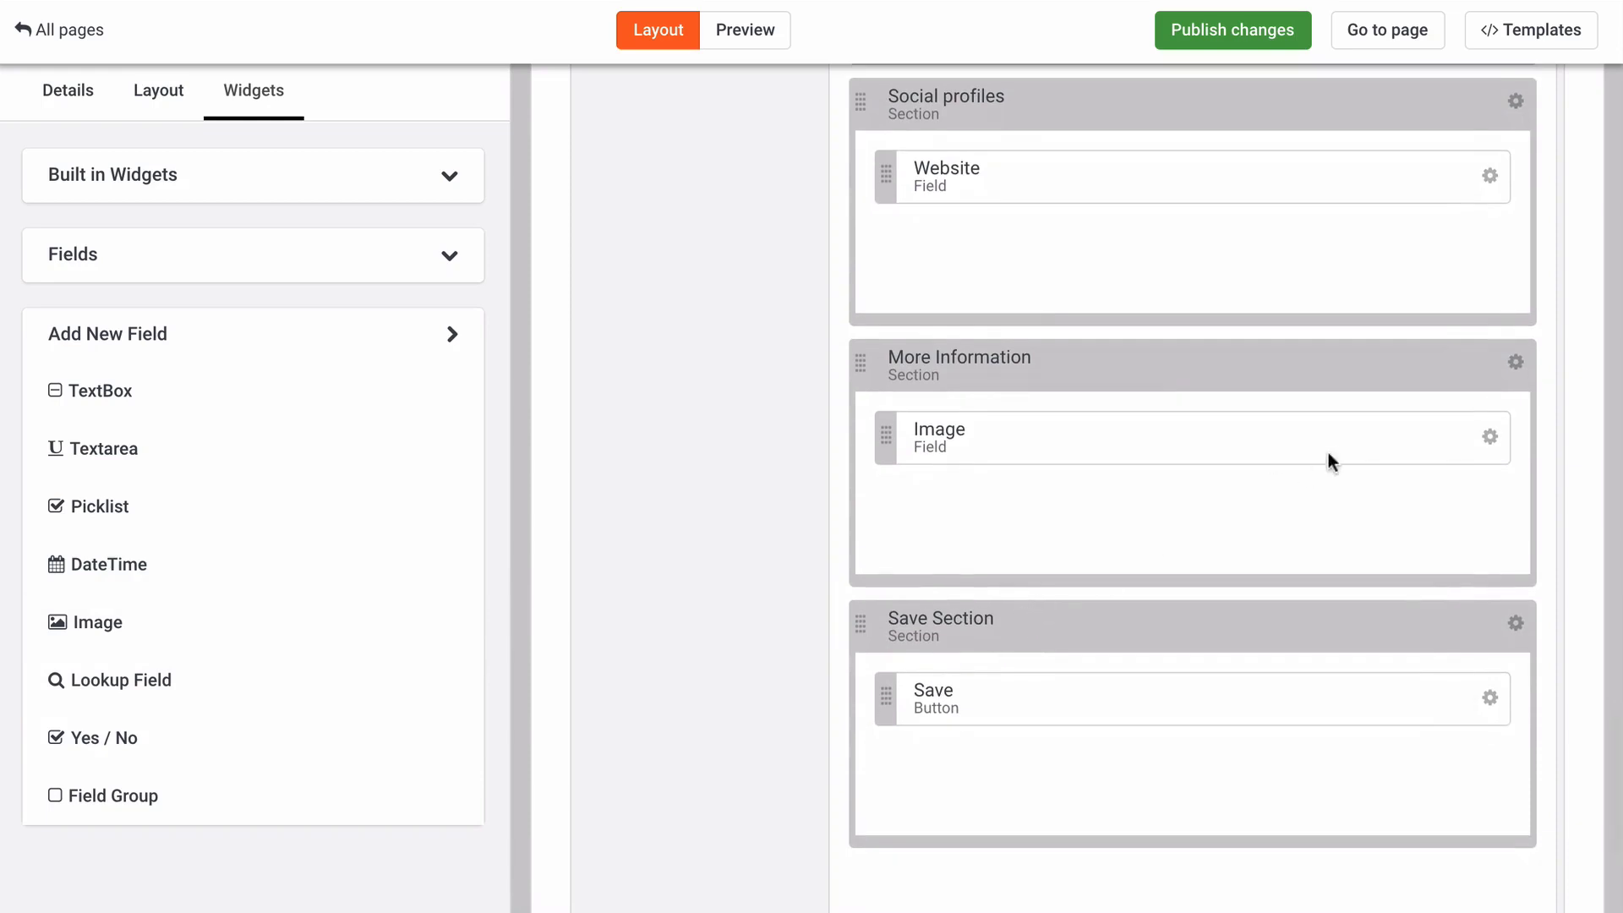
{"action": "left_click", "coordinate": [1490, 438]}
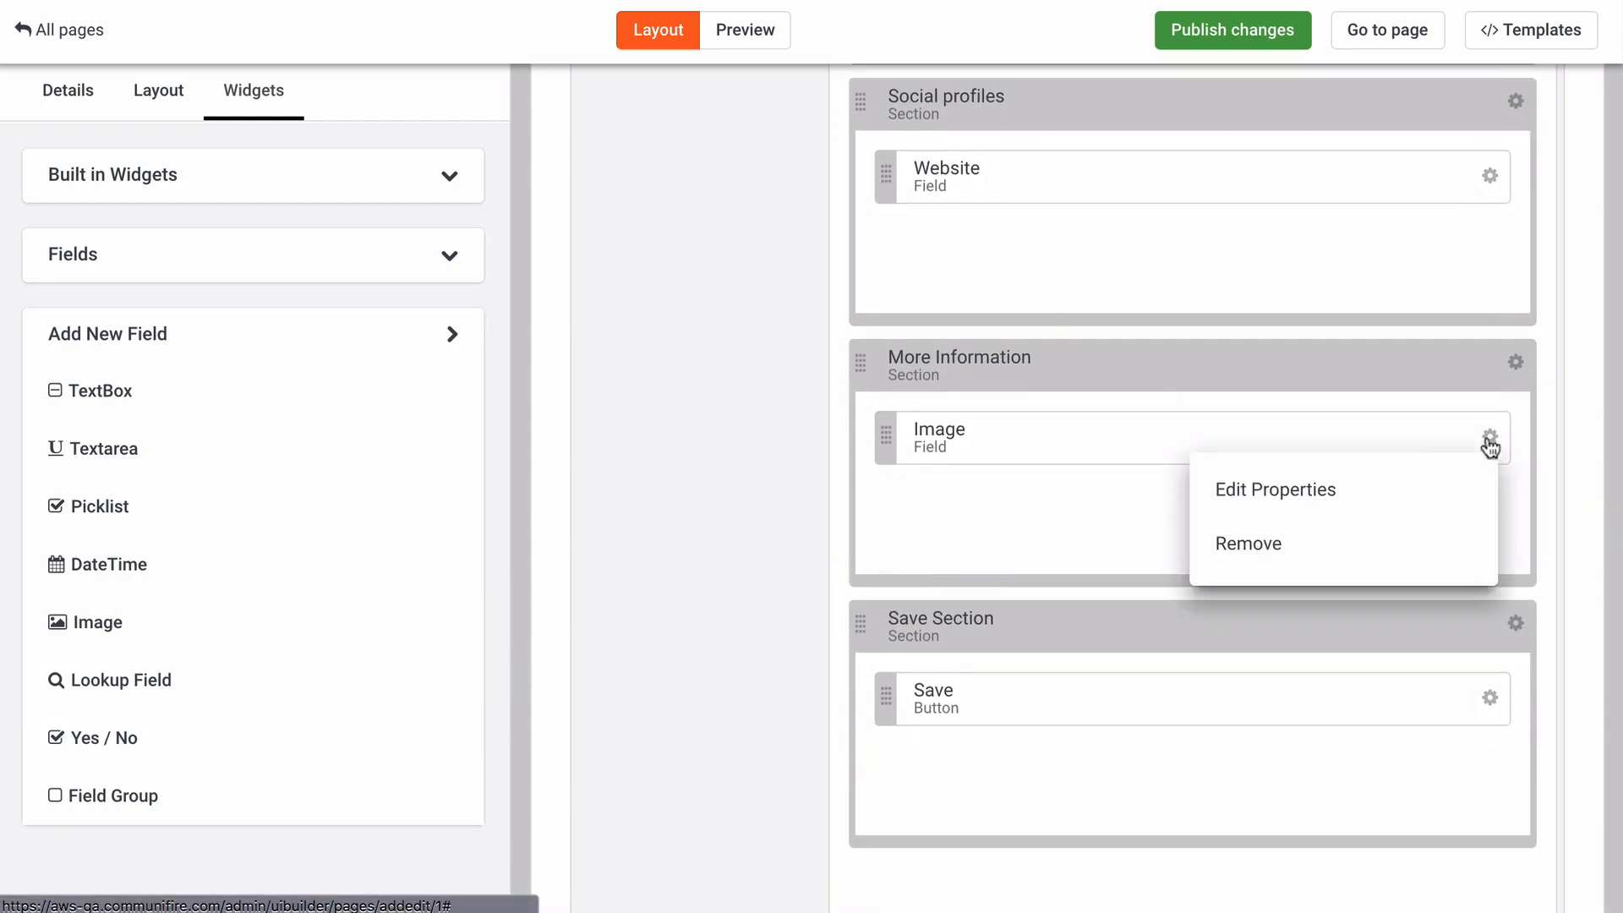
{"action": "left_click", "coordinate": [1391, 488]}
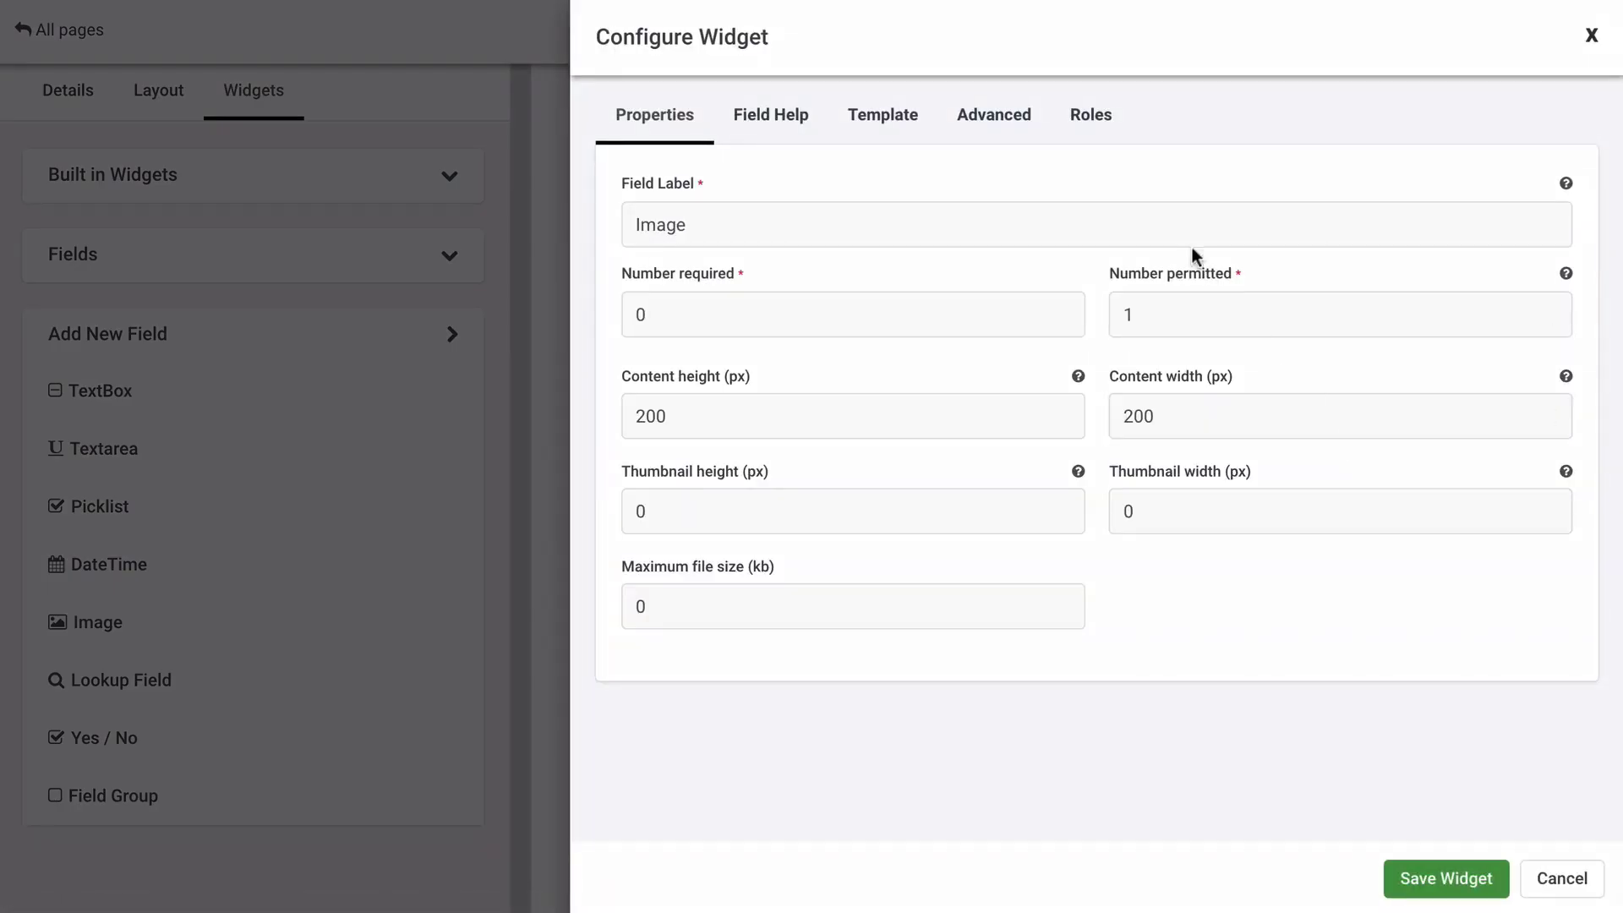
{"action": "double_click", "coordinate": [1182, 219]}
{"action": "type", "text": "Personal gallery"}
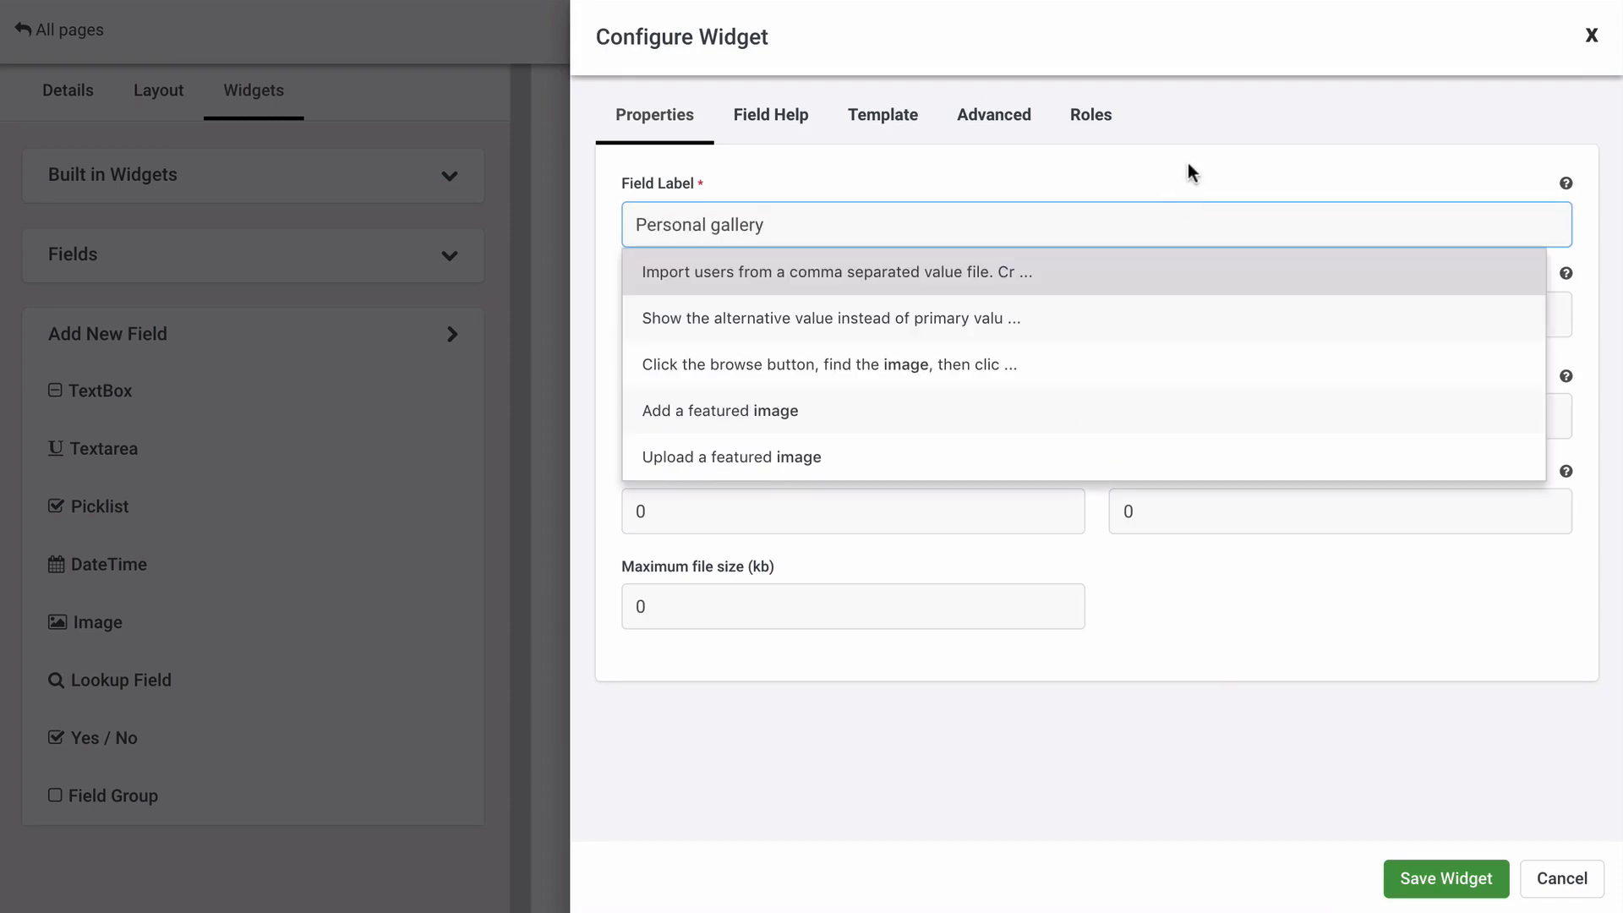
{"action": "left_click", "coordinate": [1192, 158]}
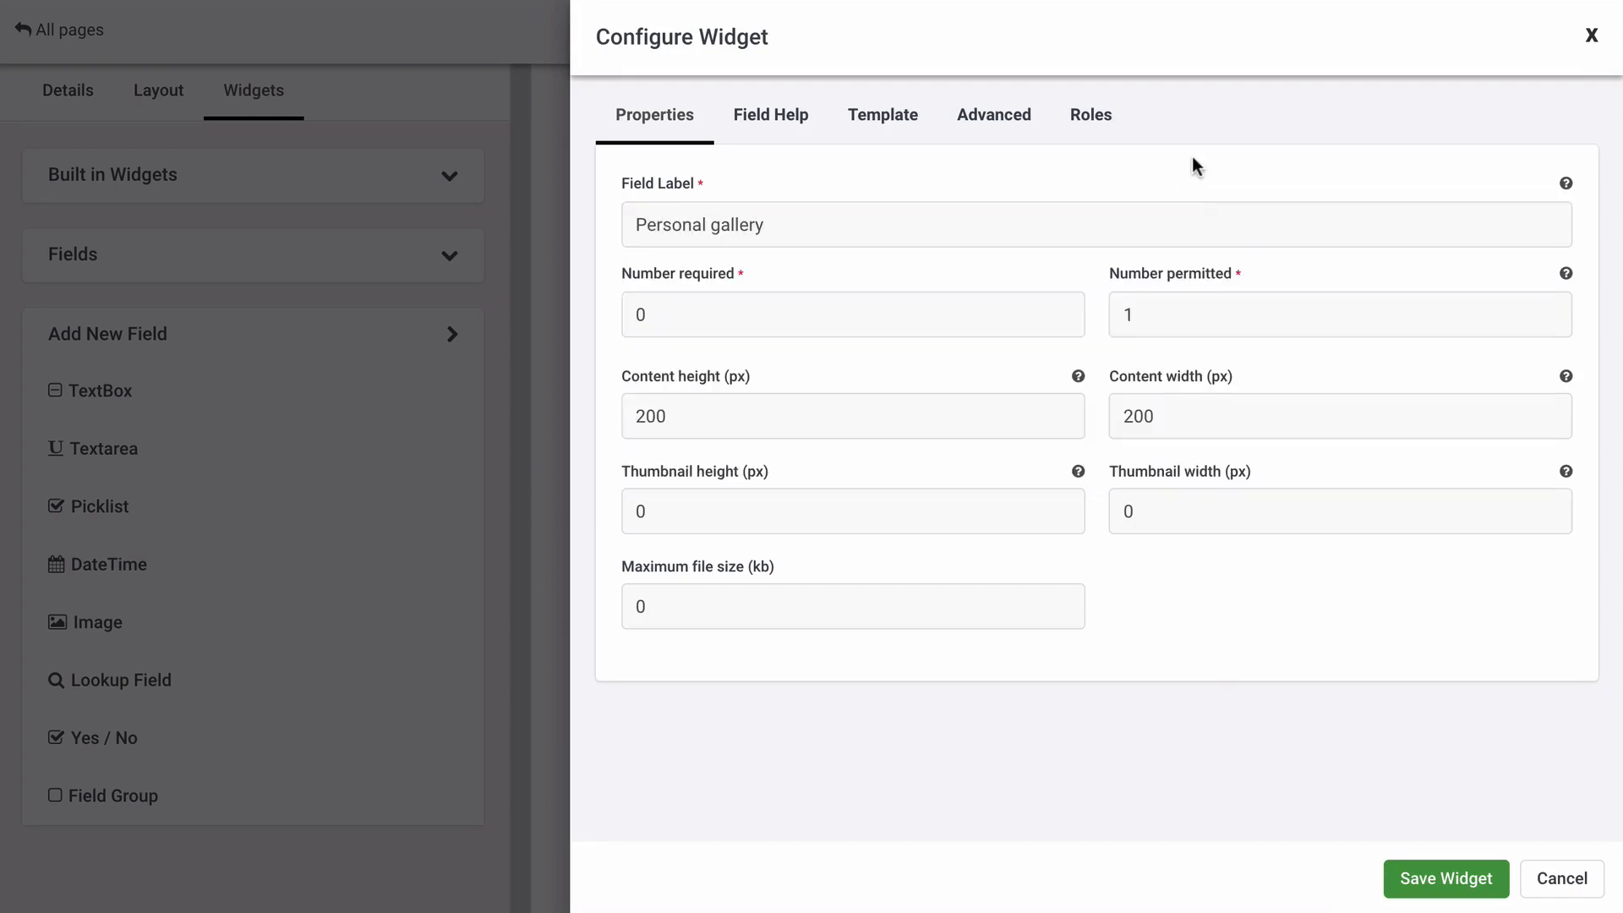
Step: Set the Personal gallery field's number permitted to 0 and save the widget
{"action": "left_click", "coordinate": [1185, 314]}
{"action": "key", "text": "BackSpace"}
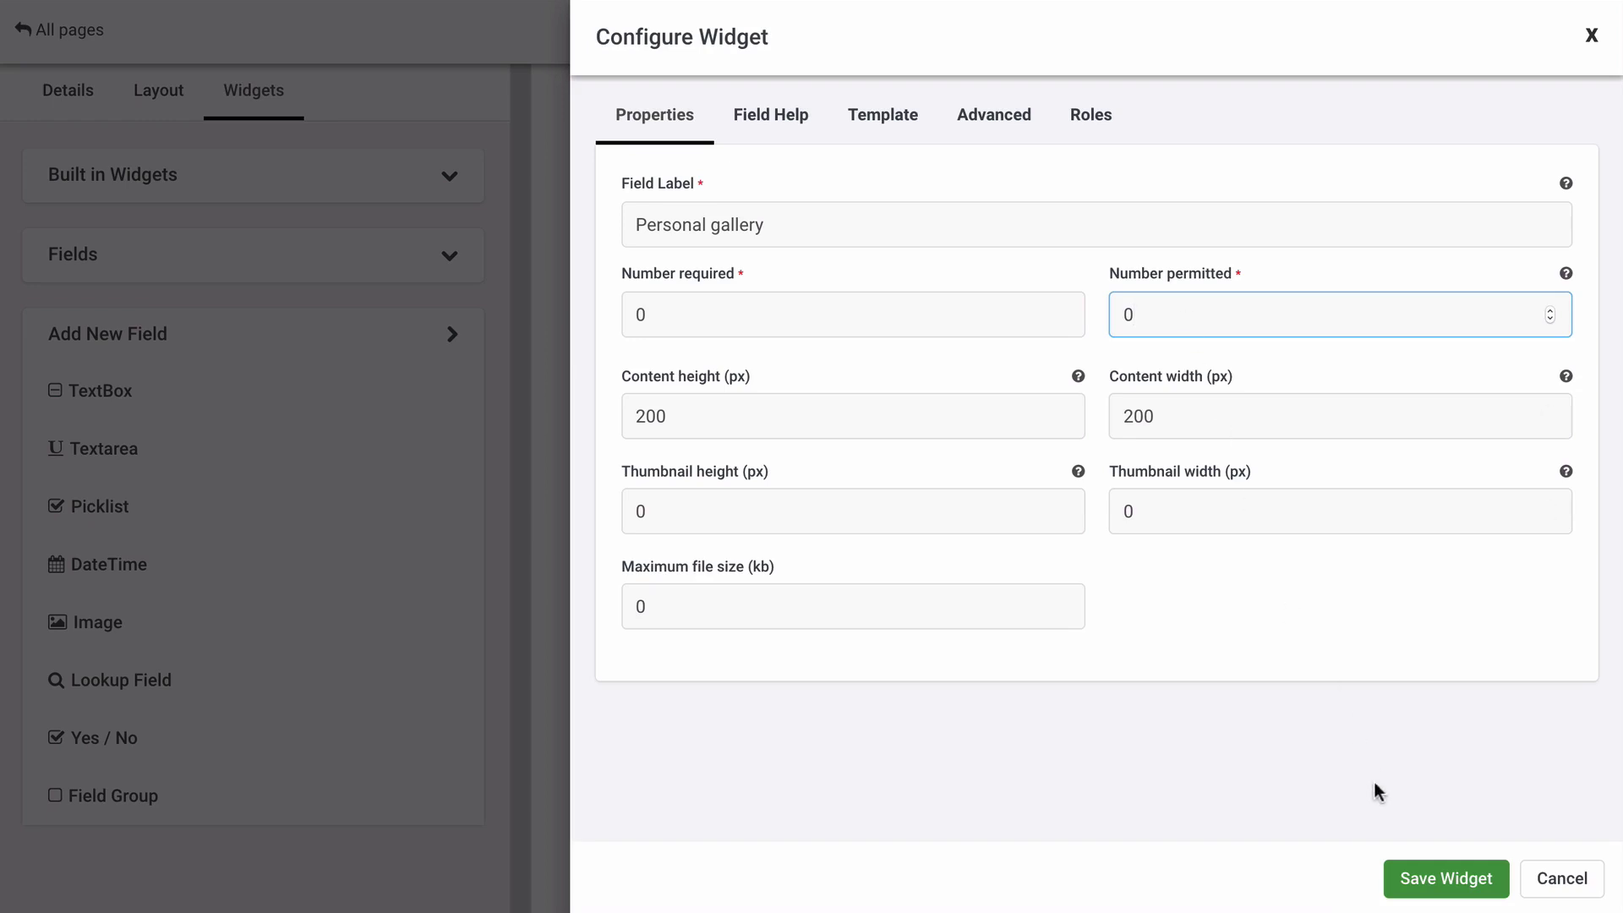
{"action": "left_click", "coordinate": [1412, 876]}
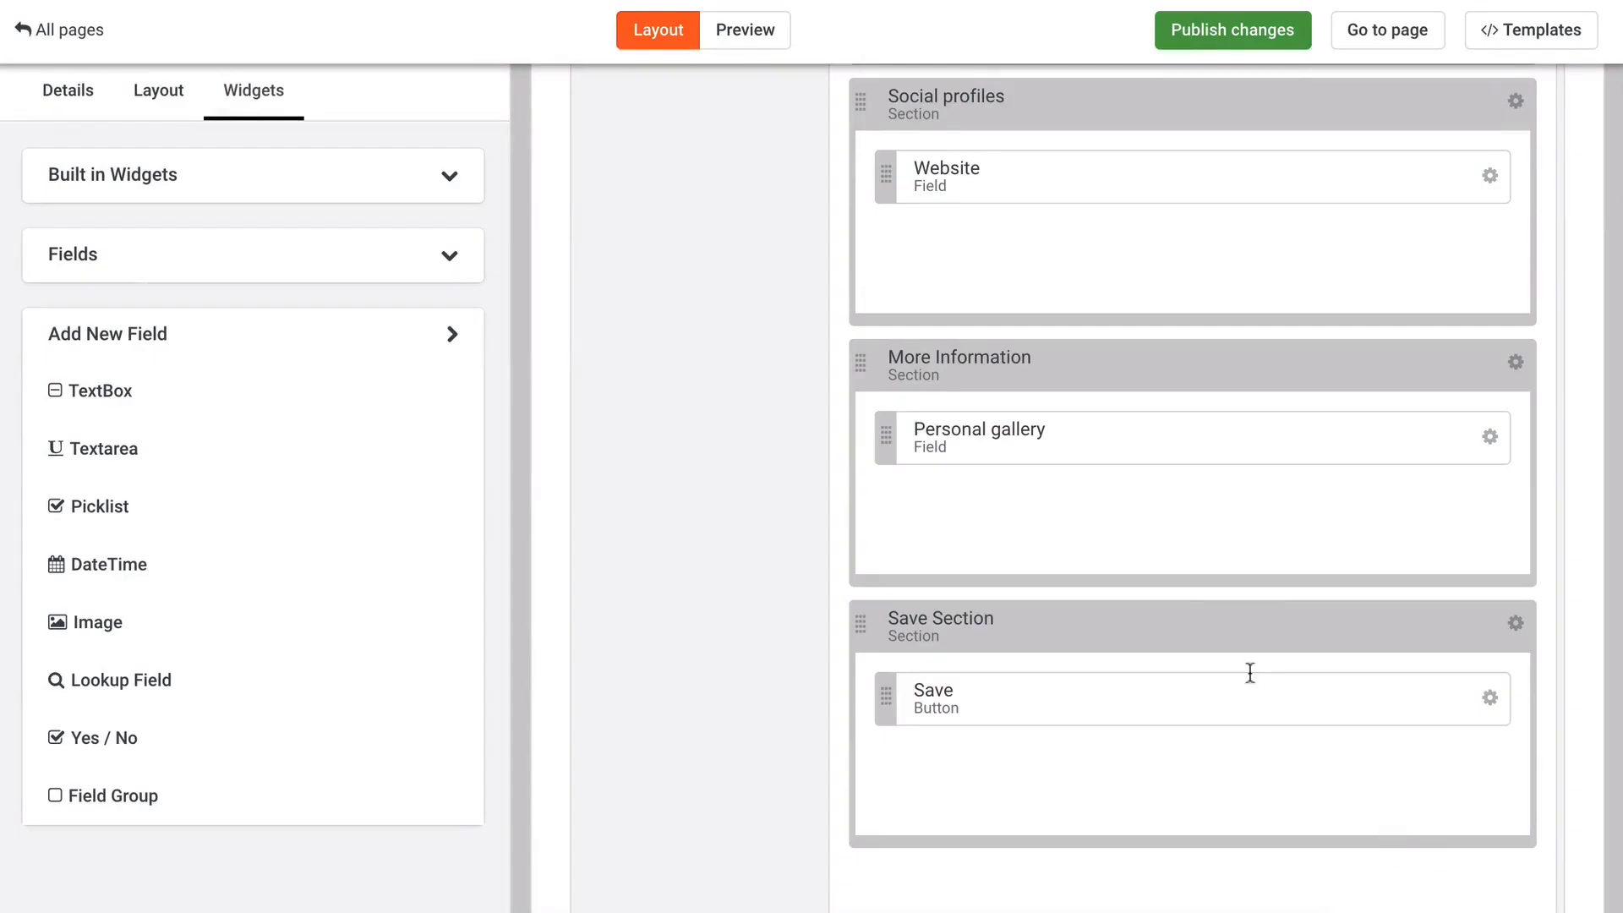
Step: Preview the Edit Profile page down to the More Information section, and return to the layout view
{"action": "left_click", "coordinate": [769, 35]}
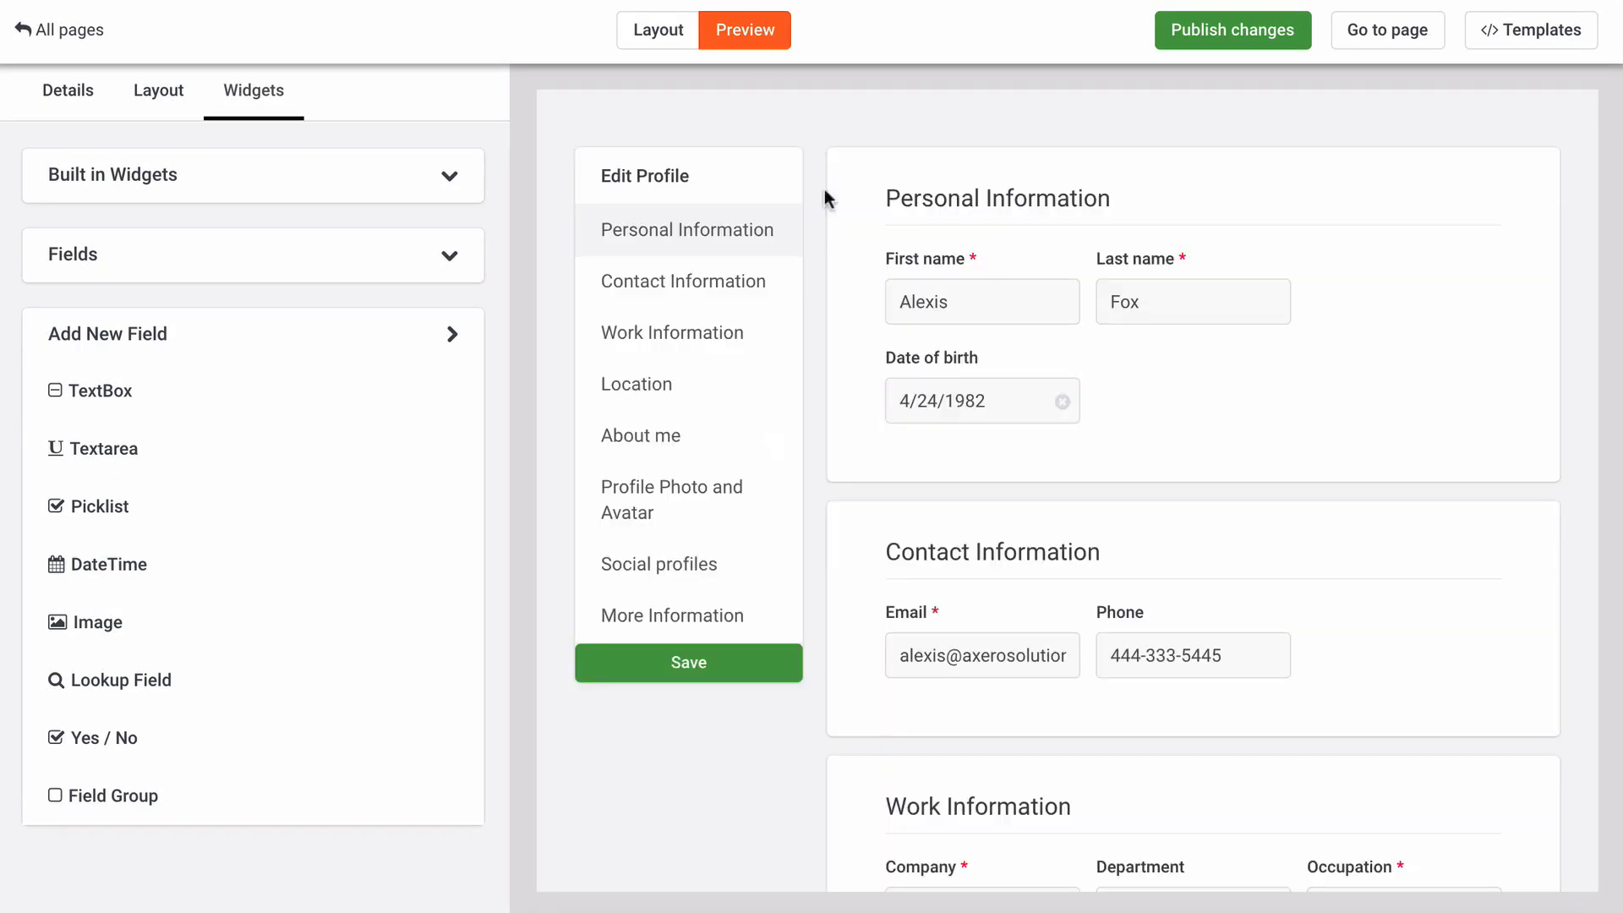
{"action": "scroll", "coordinate": [851, 340], "scroll_direction": "down", "scroll_amount": 20}
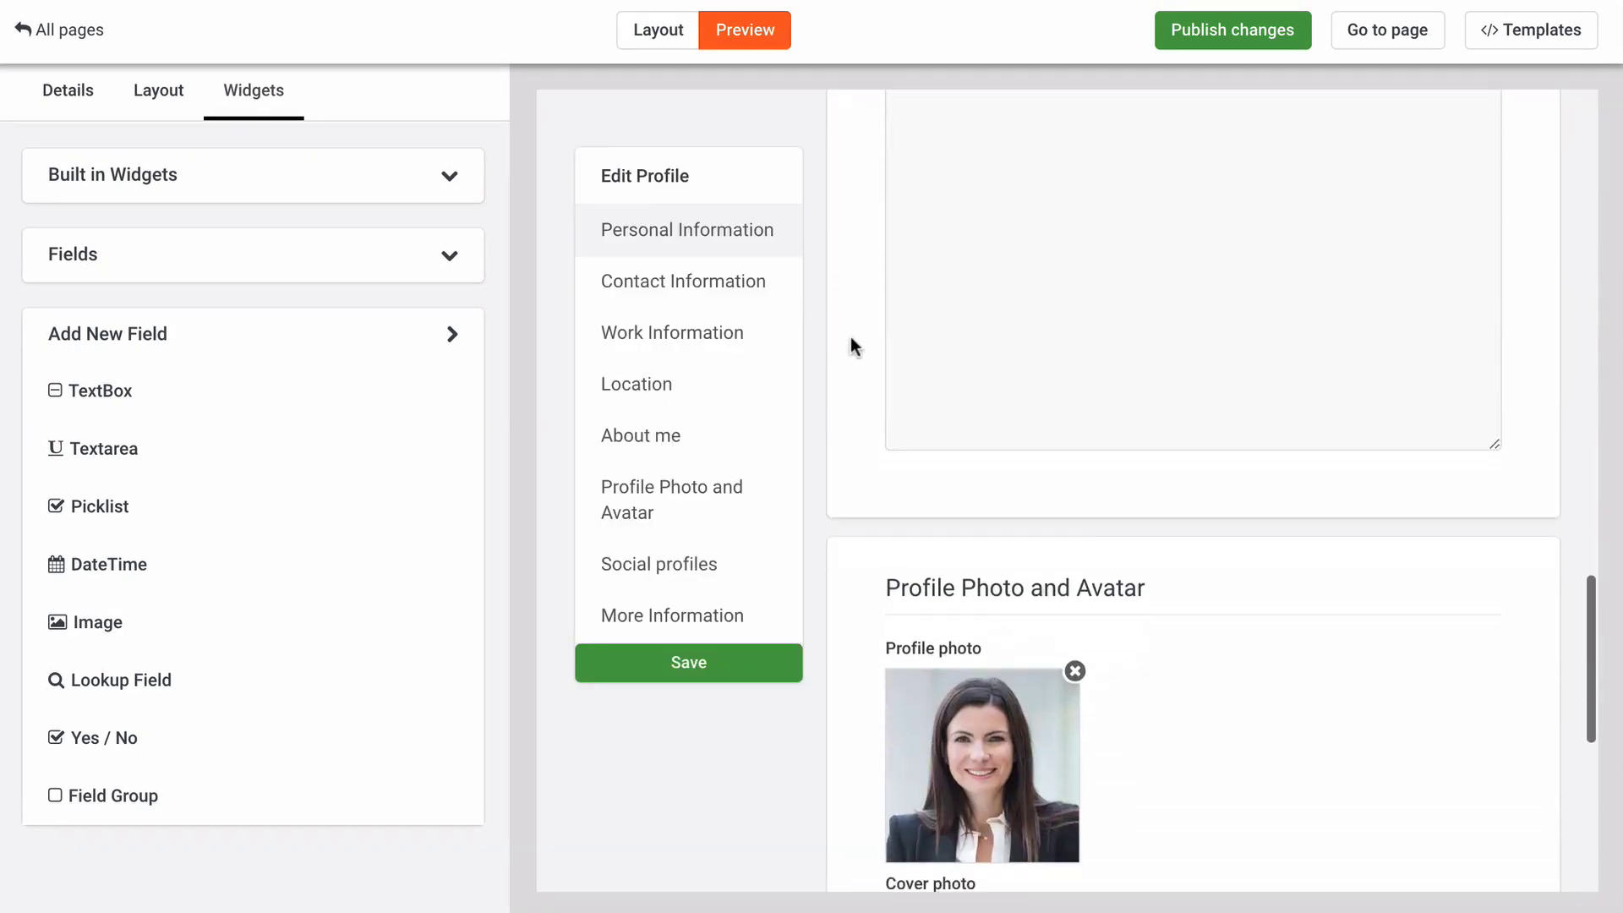
{"action": "scroll", "coordinate": [854, 345], "scroll_direction": "down", "scroll_amount": 8}
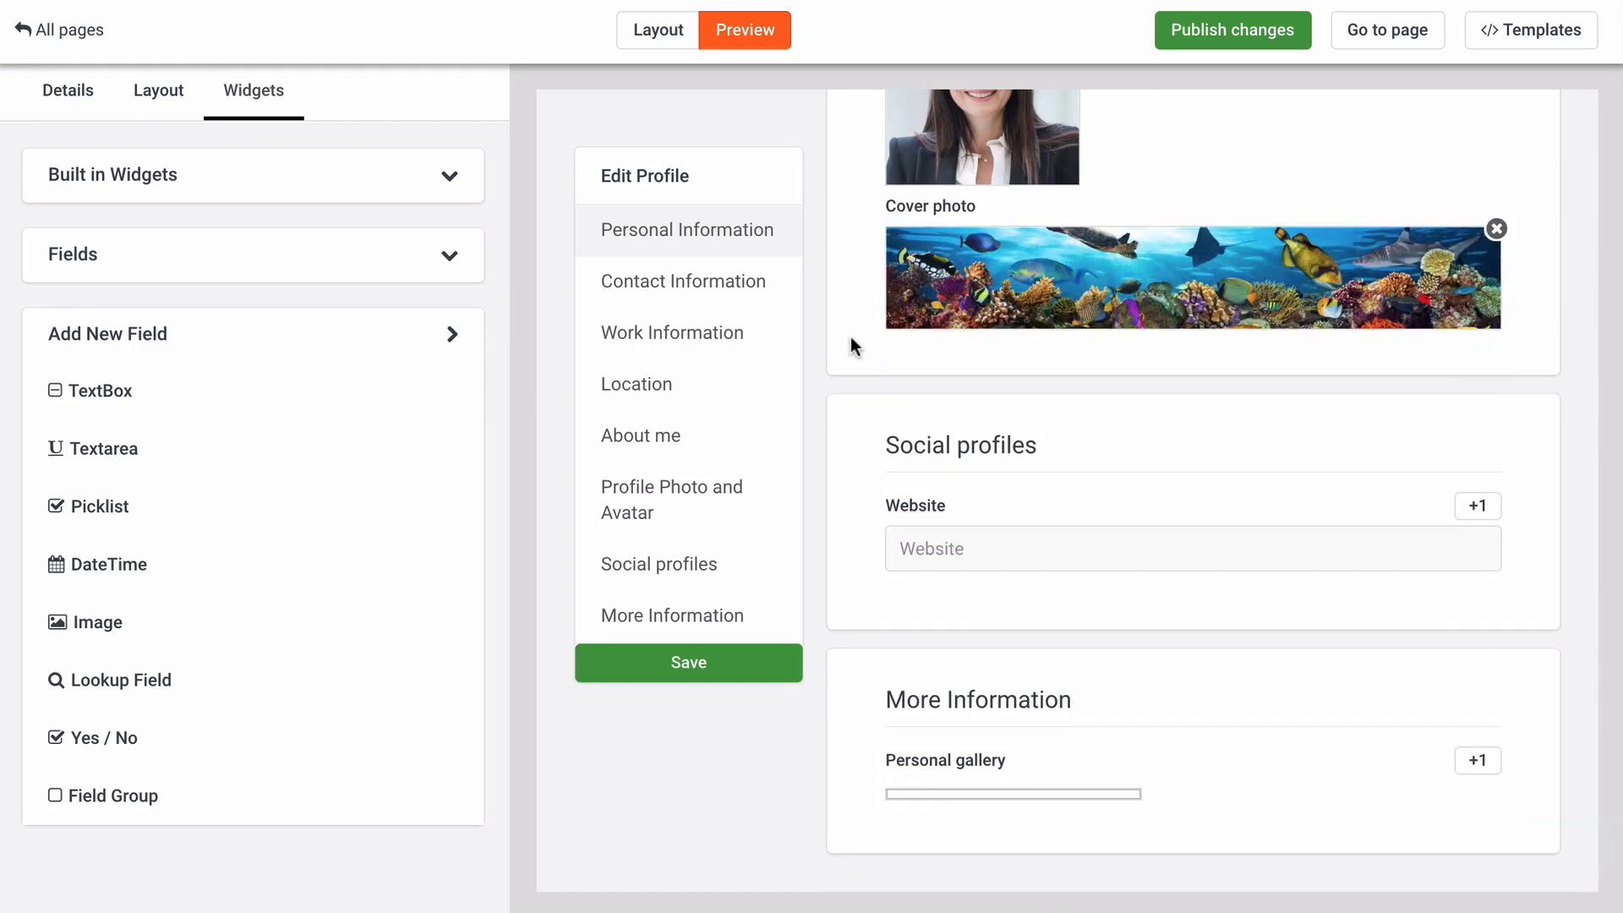
{"action": "left_click", "coordinate": [672, 38]}
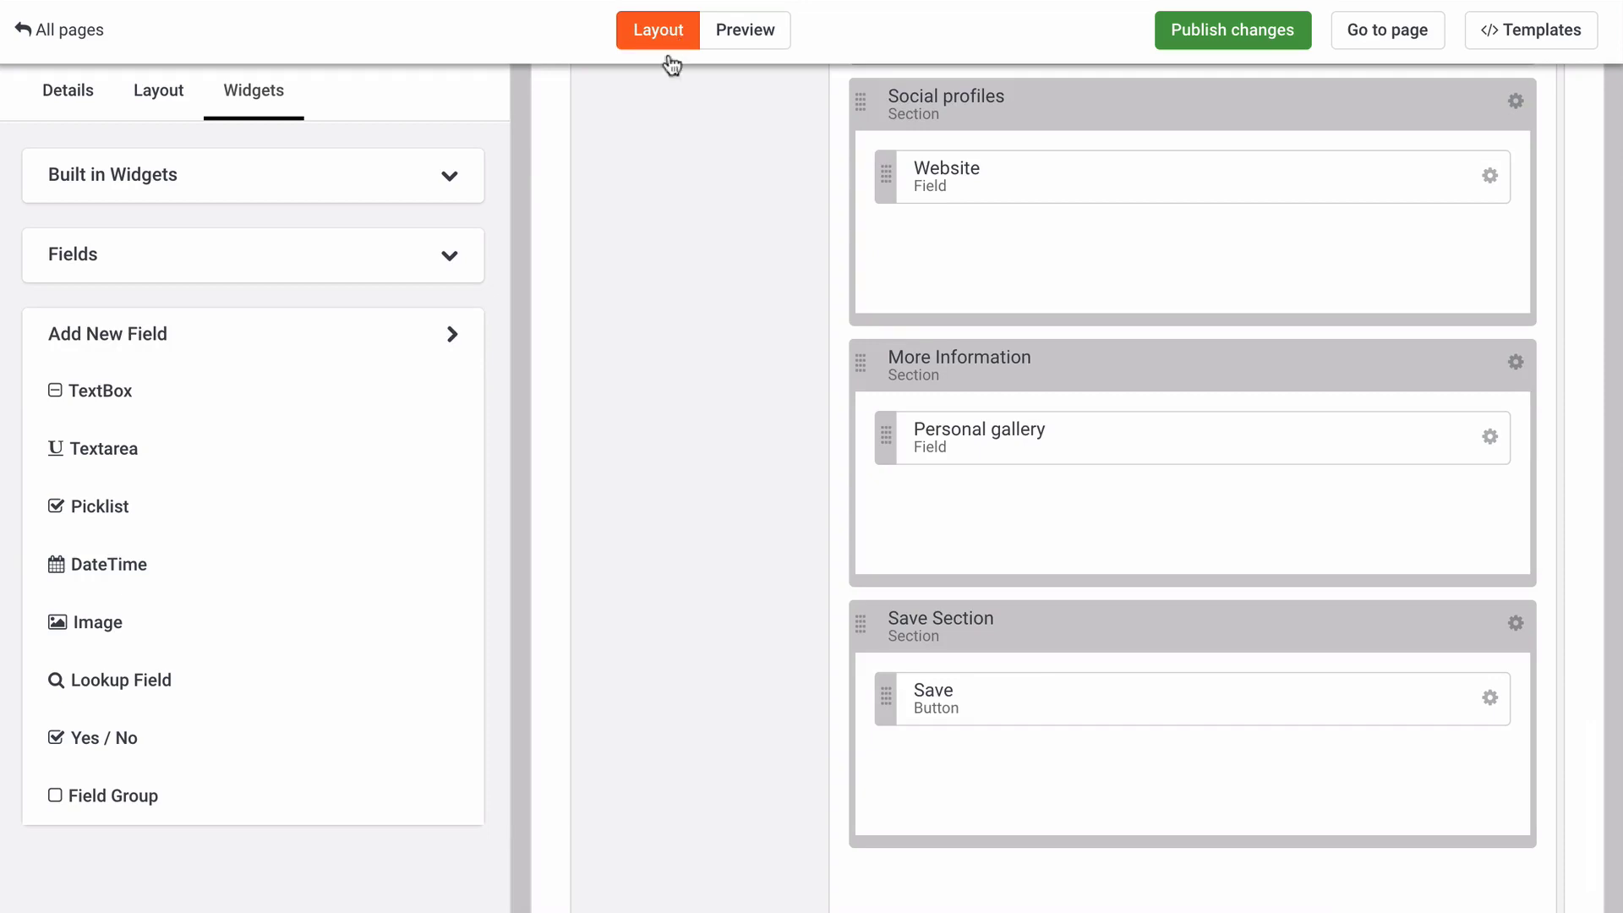
Step: Add a new Lookup Field below Personal gallery in the More Information section and label it "Suggested reading"
{"action": "left_click_drag", "start_coordinate": [179, 675], "coordinate": [1019, 500]}
{"action": "left_click", "coordinate": [1490, 503]}
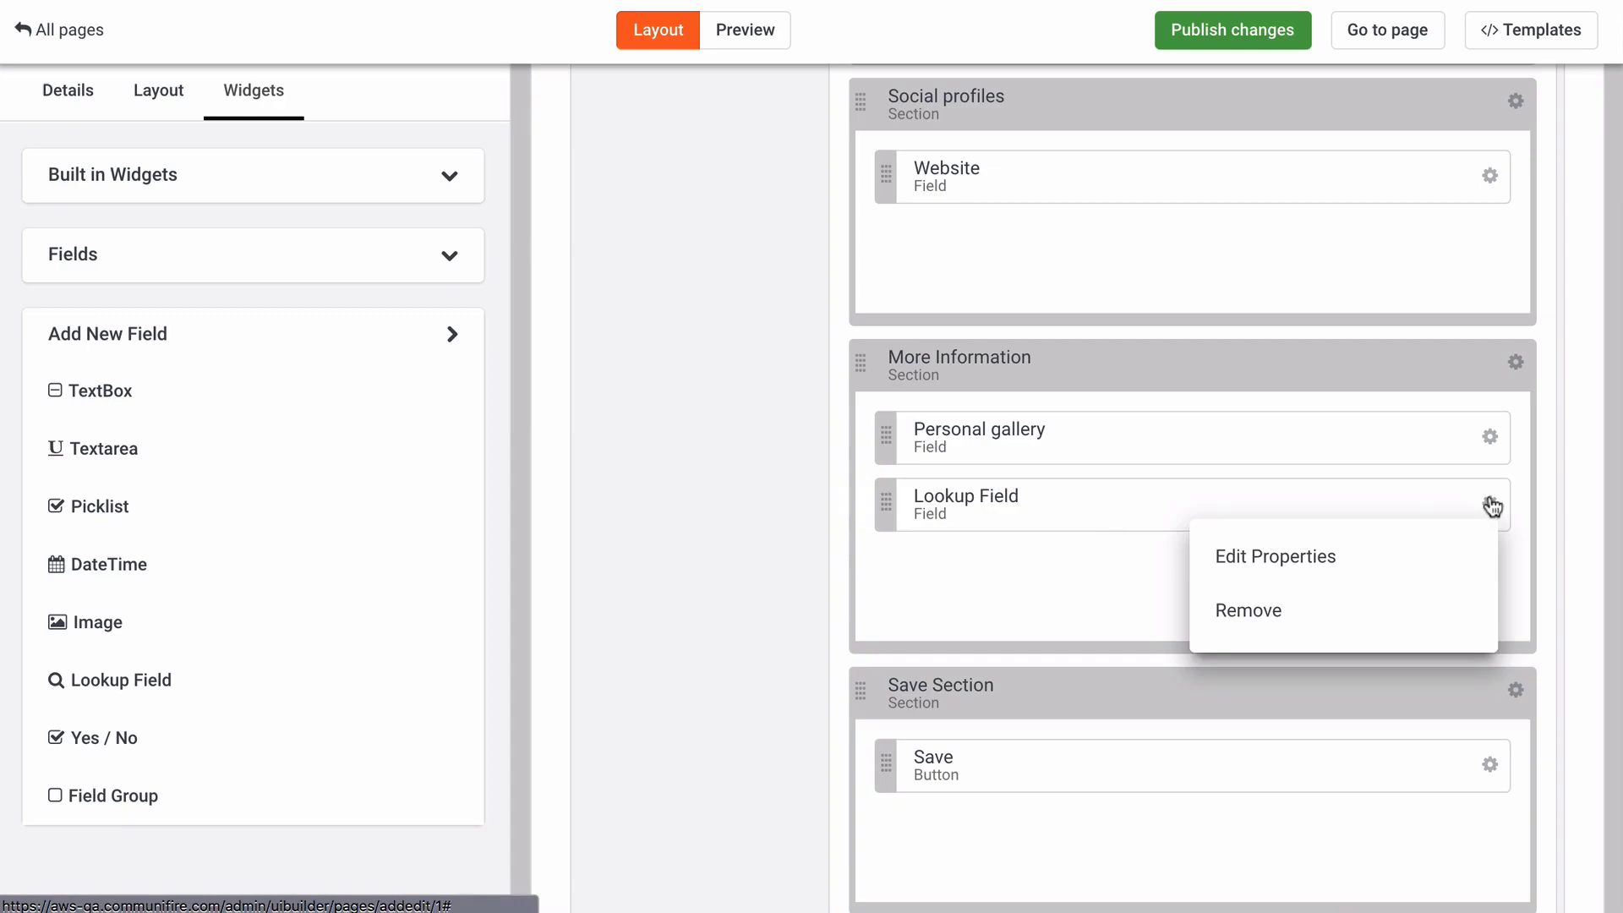
{"action": "left_click", "coordinate": [1399, 546]}
{"action": "left_click", "coordinate": [1210, 225]}
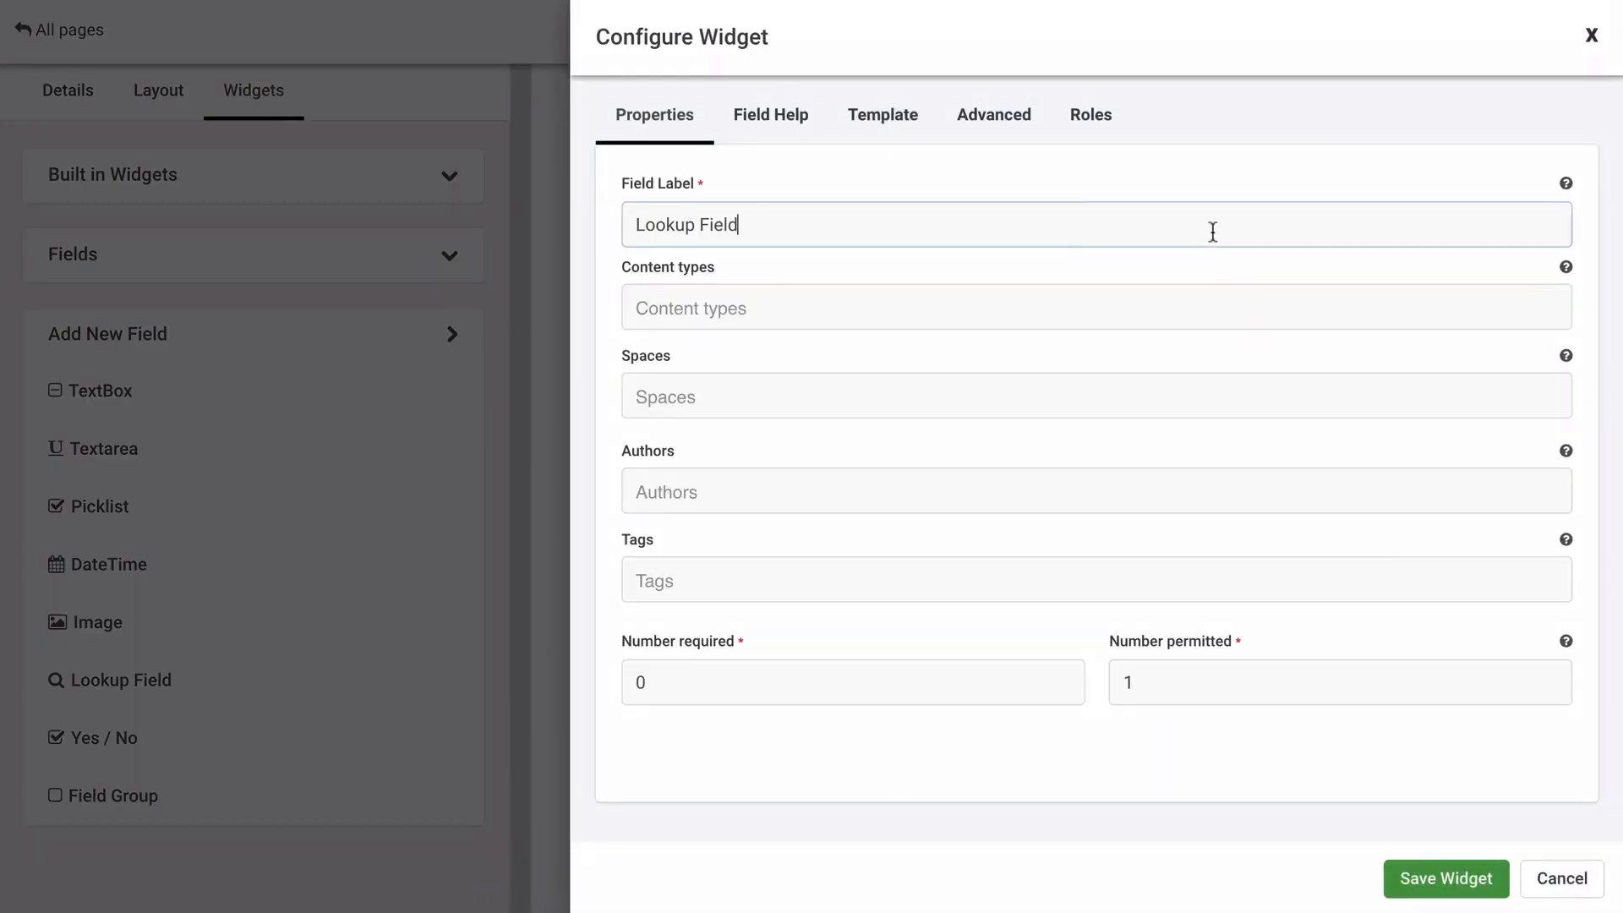
{"action": "triple_click", "coordinate": [1210, 225]}
{"action": "type", "text": "Suggested "}
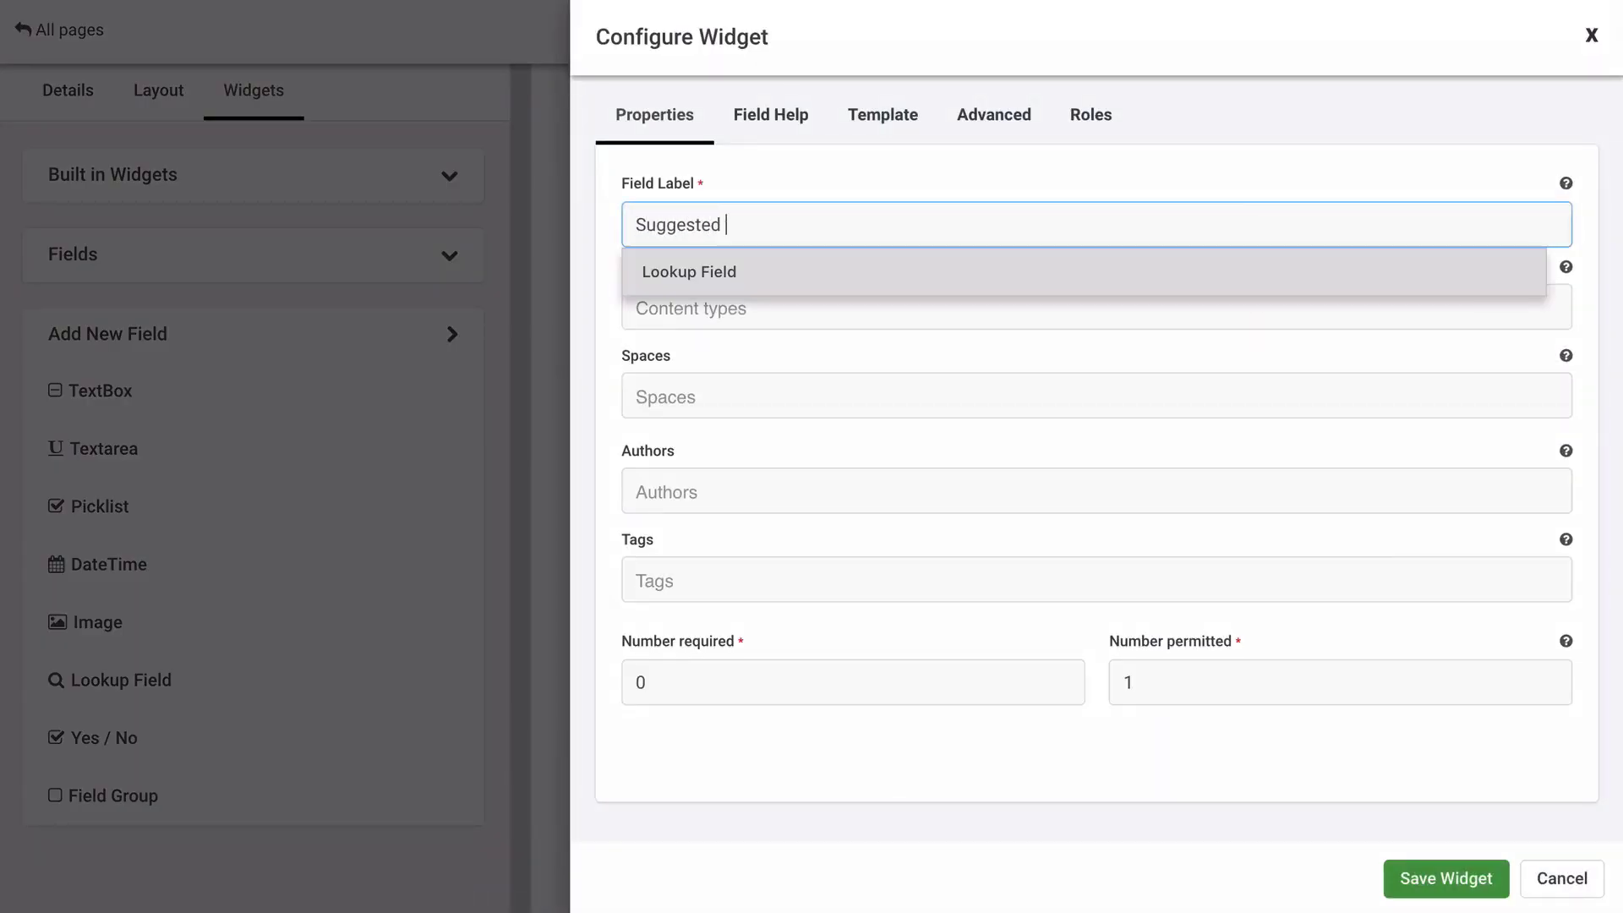
{"action": "type", "text": "reading"}
{"action": "left_click", "coordinate": [1232, 181]}
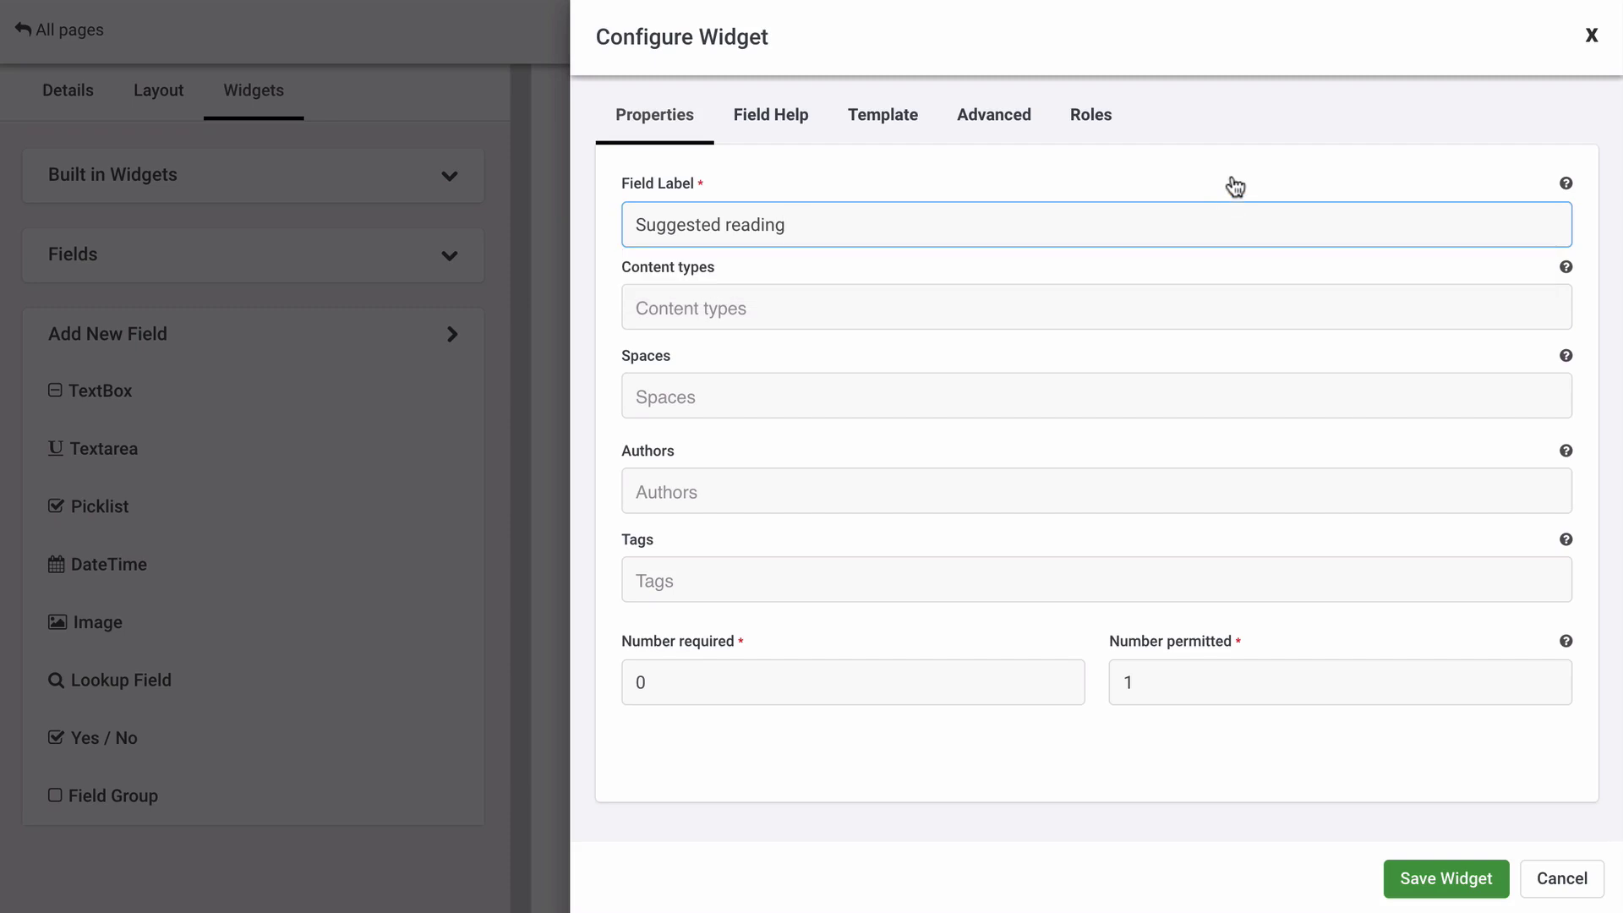
Step: Limit the Suggested reading field to the Article and Blog content types and set its number permitted to 5
{"action": "left_click", "coordinate": [1084, 298]}
{"action": "left_click", "coordinate": [1011, 374]}
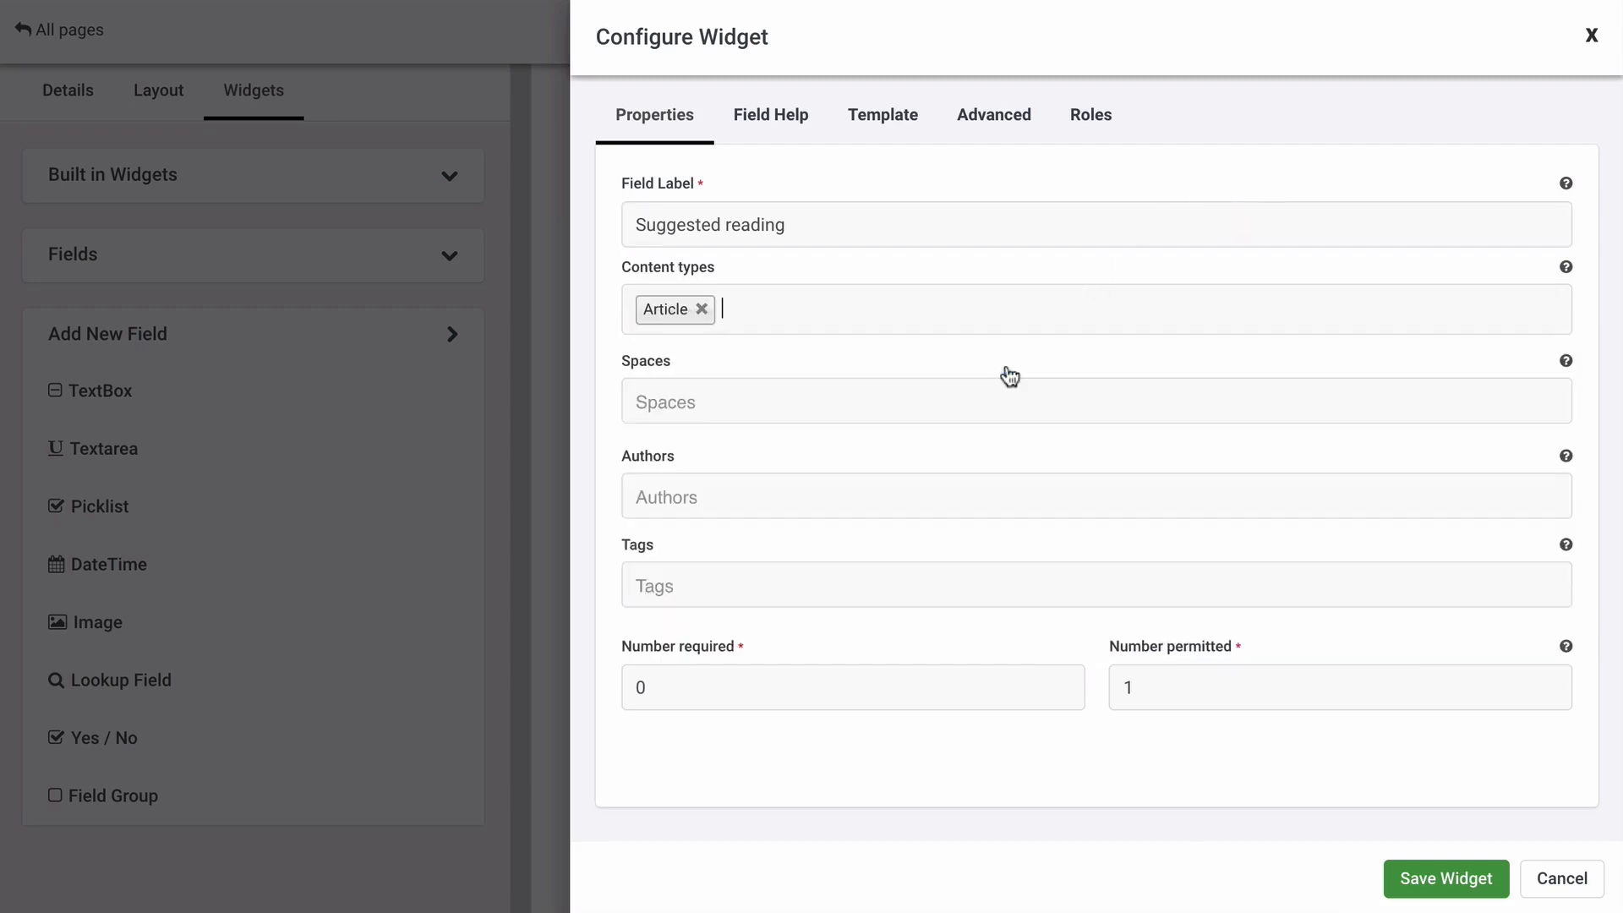
{"action": "left_click", "coordinate": [991, 319]}
{"action": "left_click", "coordinate": [964, 414]}
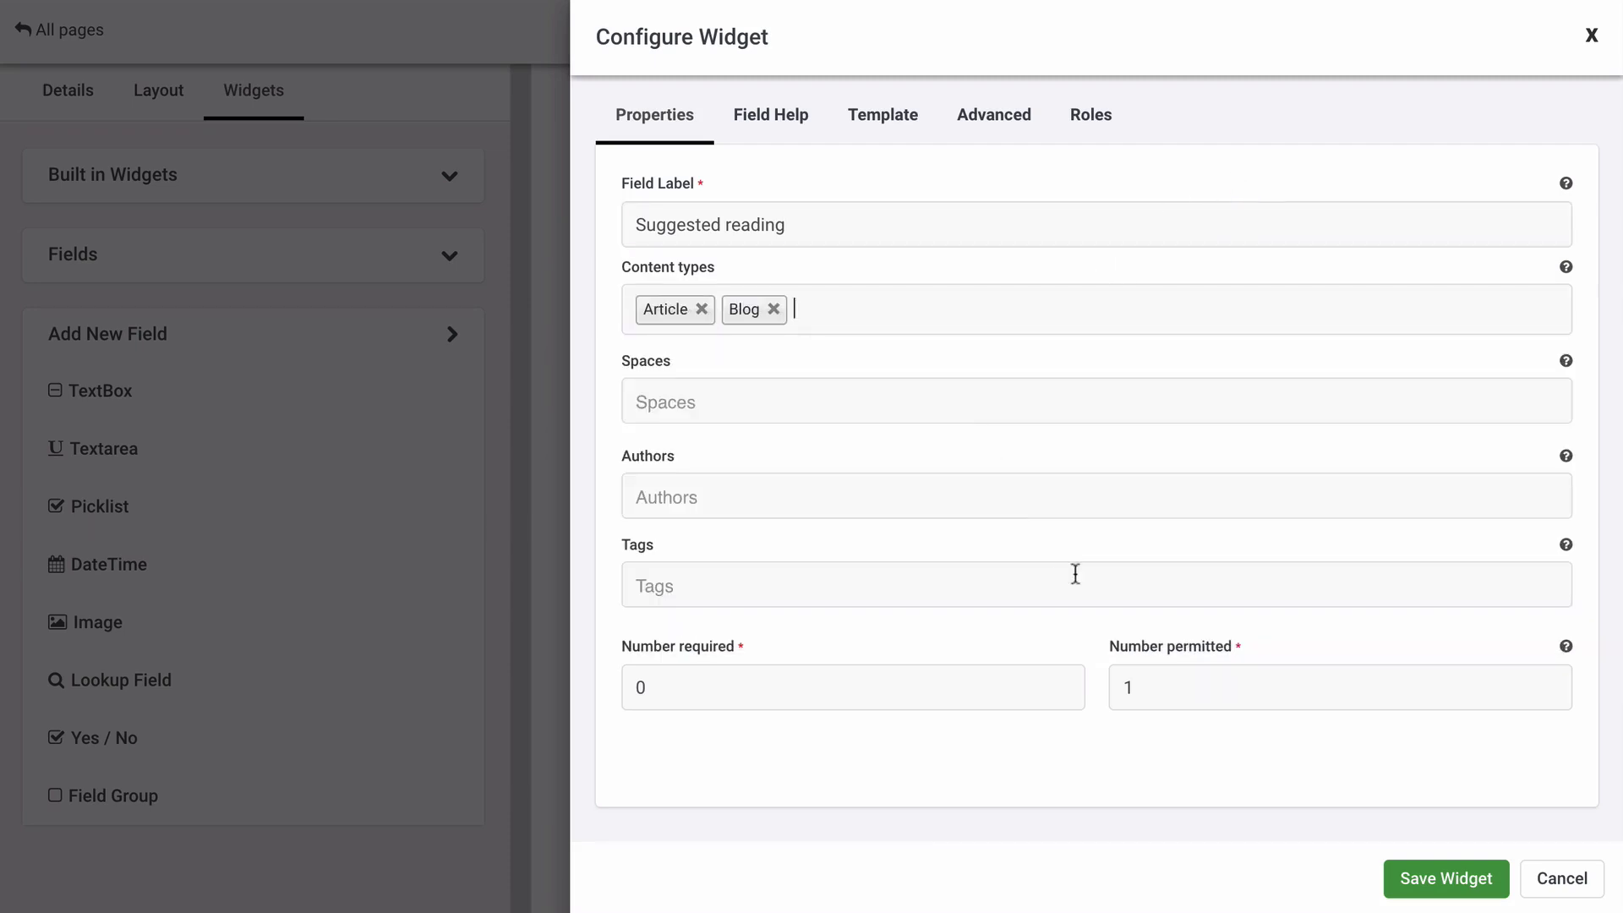
{"action": "left_click", "coordinate": [1152, 681]}
{"action": "type", "text": "5"}
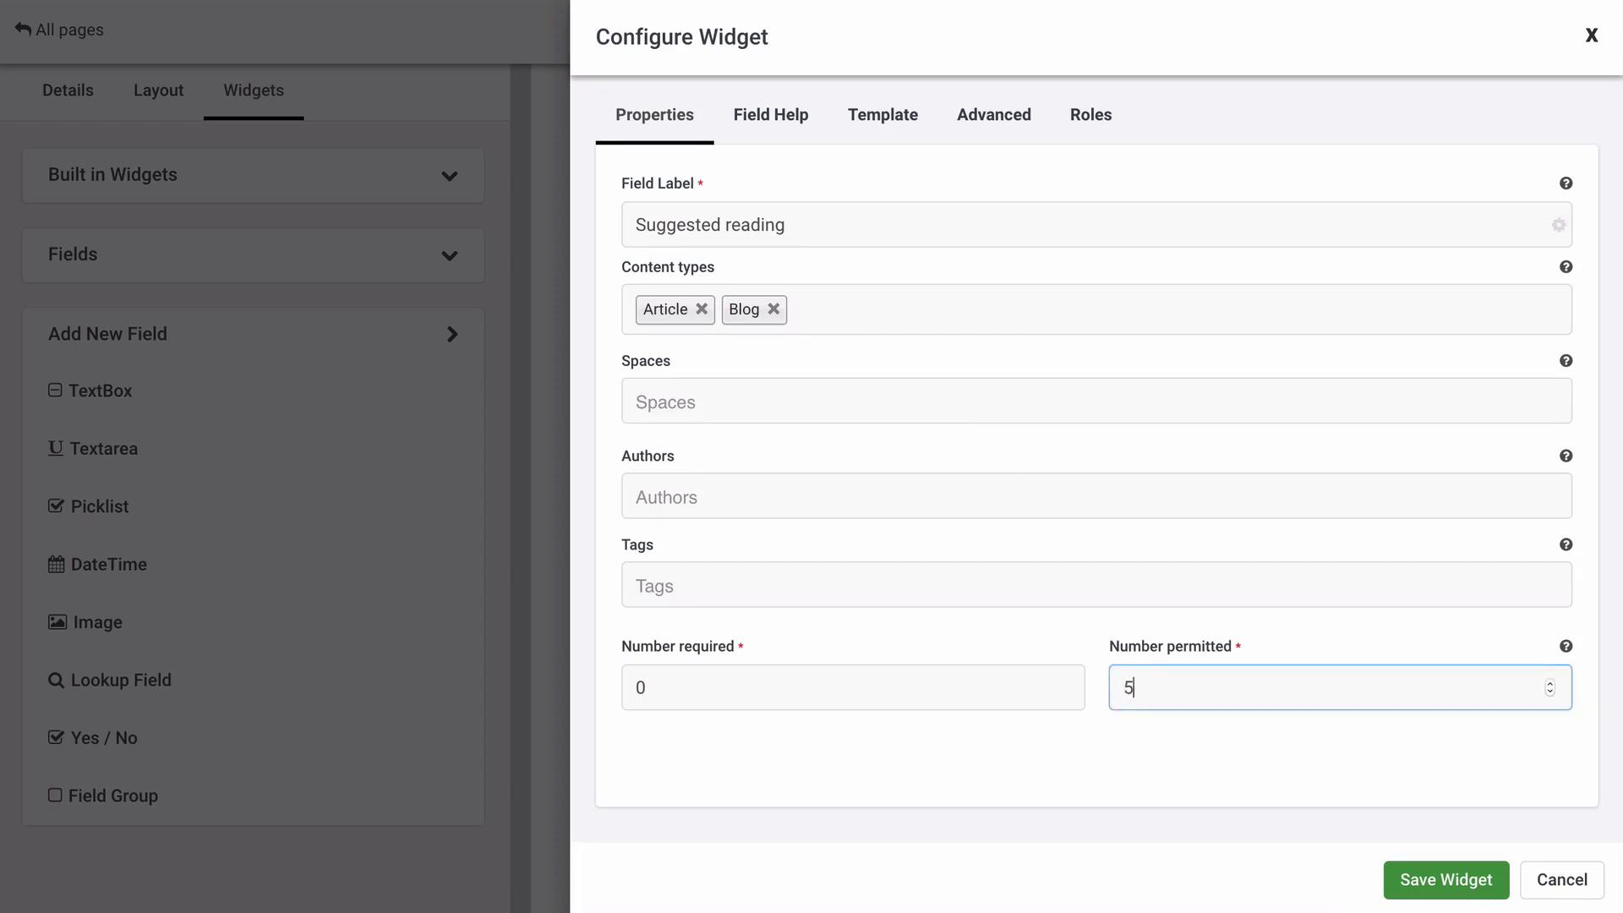
Step: Add field help "Link to up to 5 articles and blogs in your profile as suggested reading. Start typing and suggestions will appear in a dropdown." and save
{"action": "left_click", "coordinate": [800, 136]}
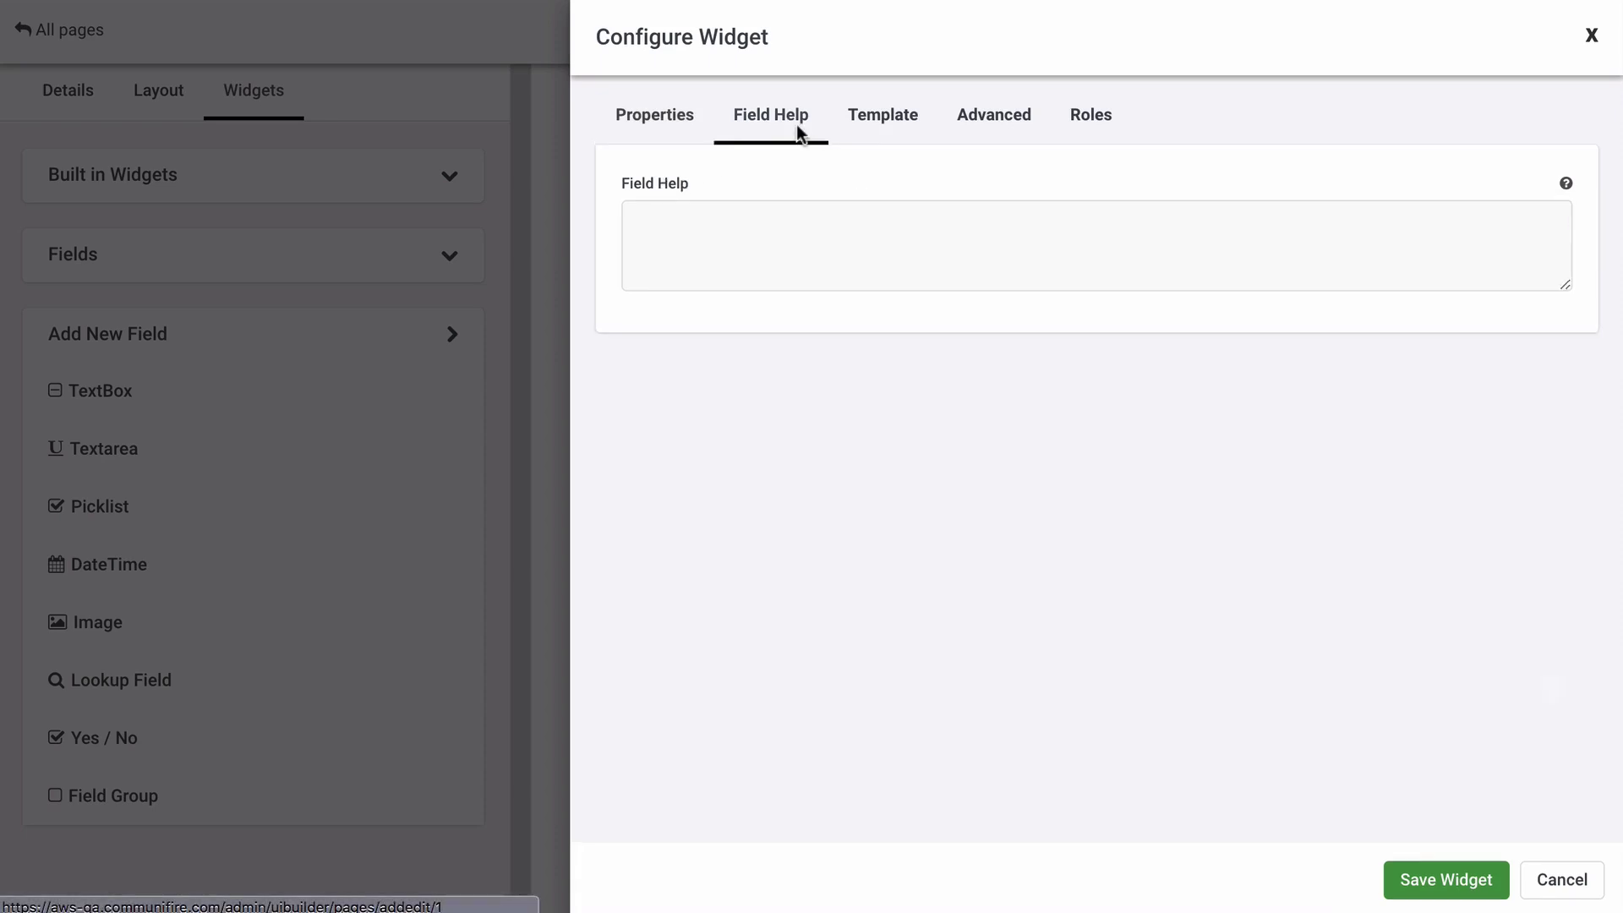
{"action": "left_click", "coordinate": [800, 224]}
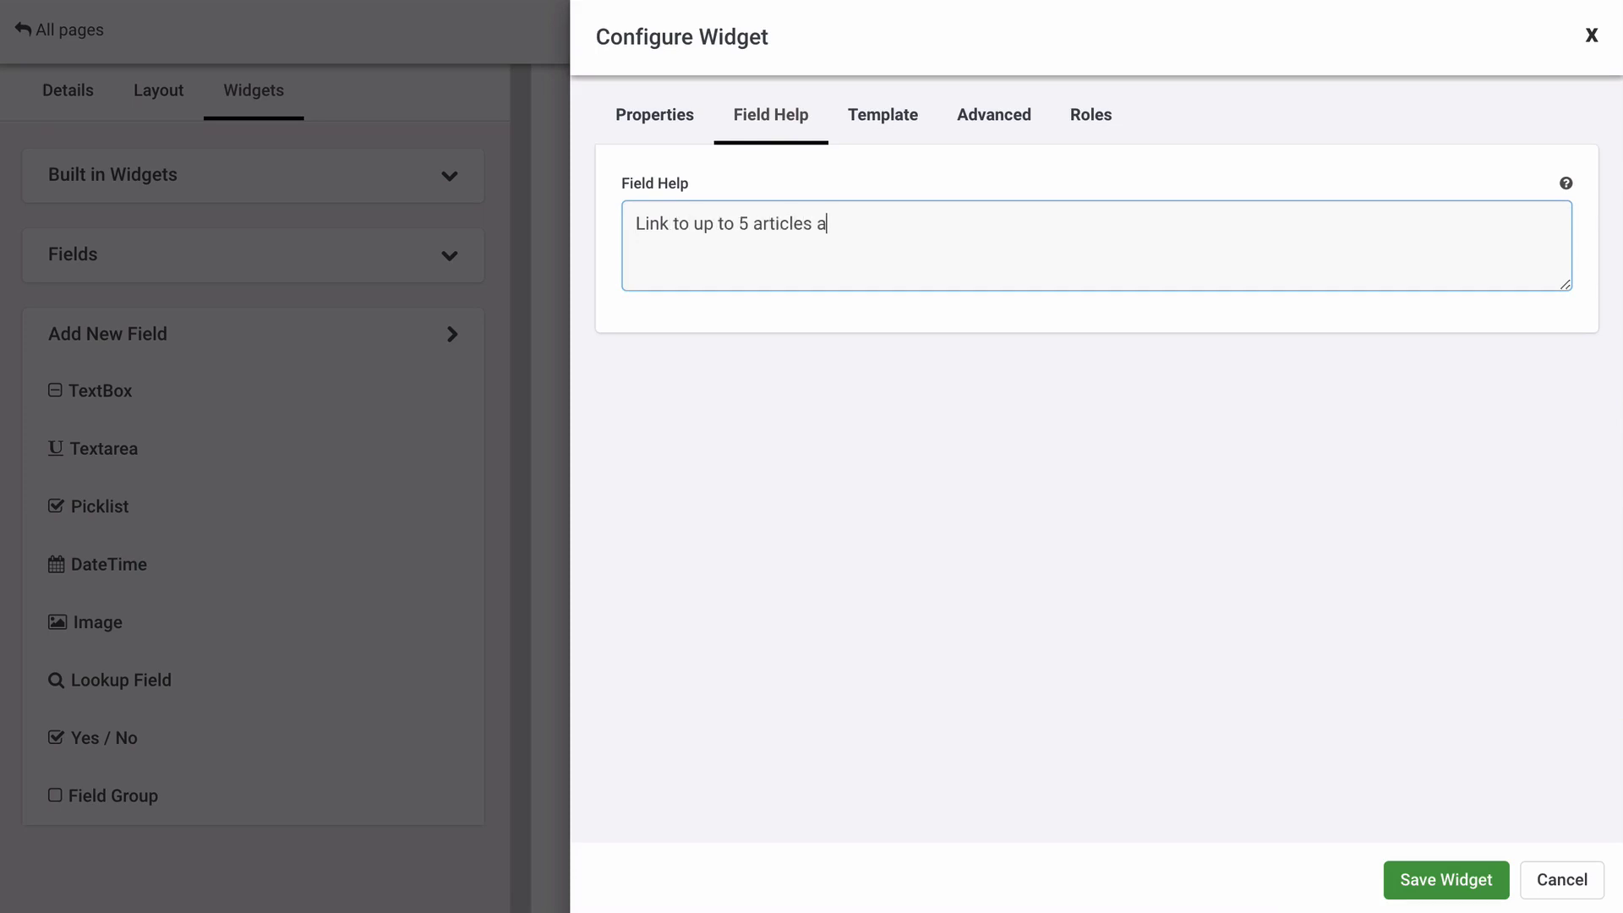
{"action": "type", "text": "Link to up to 5 articles and blogs in your pr"}
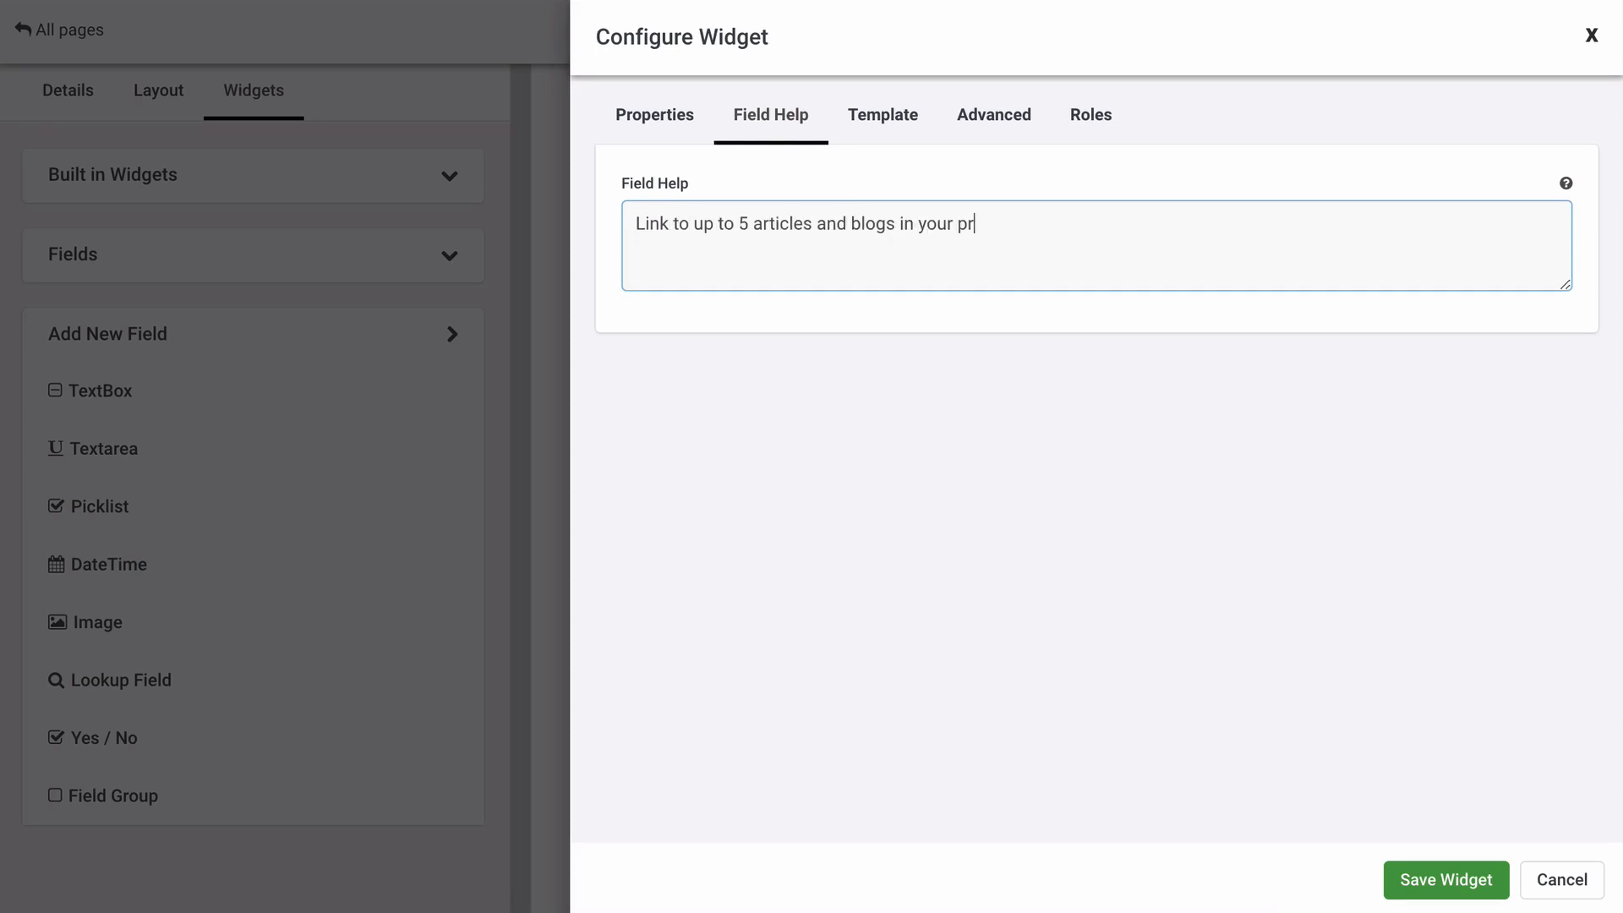
{"action": "type", "text": "ofile as suggested read"}
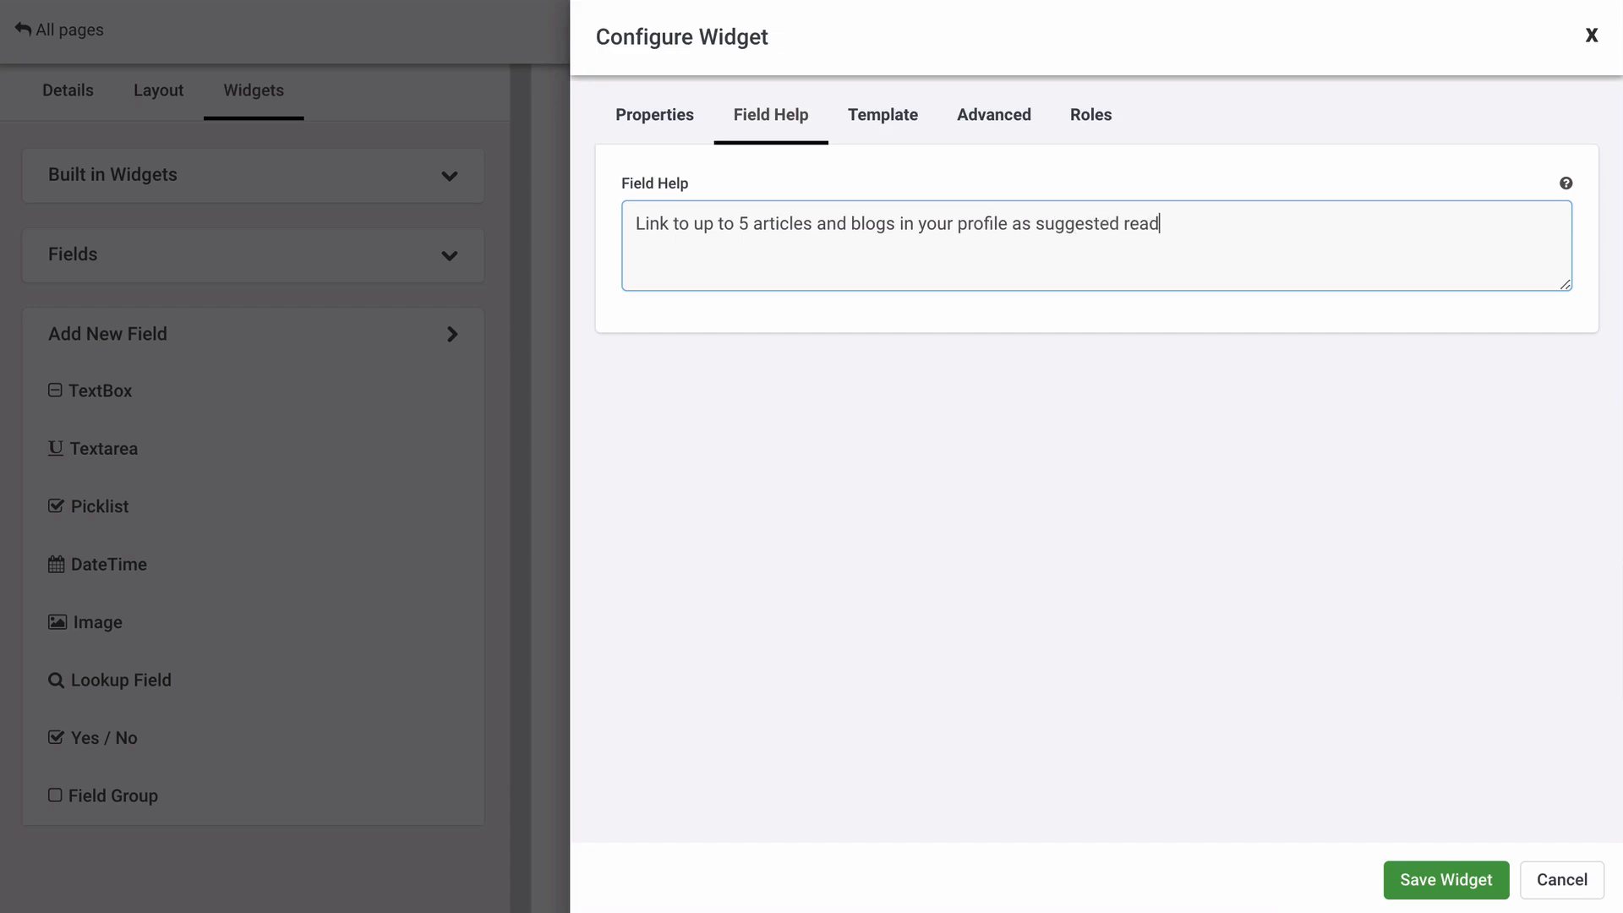
{"action": "type", "text": "ing. Start typing and "}
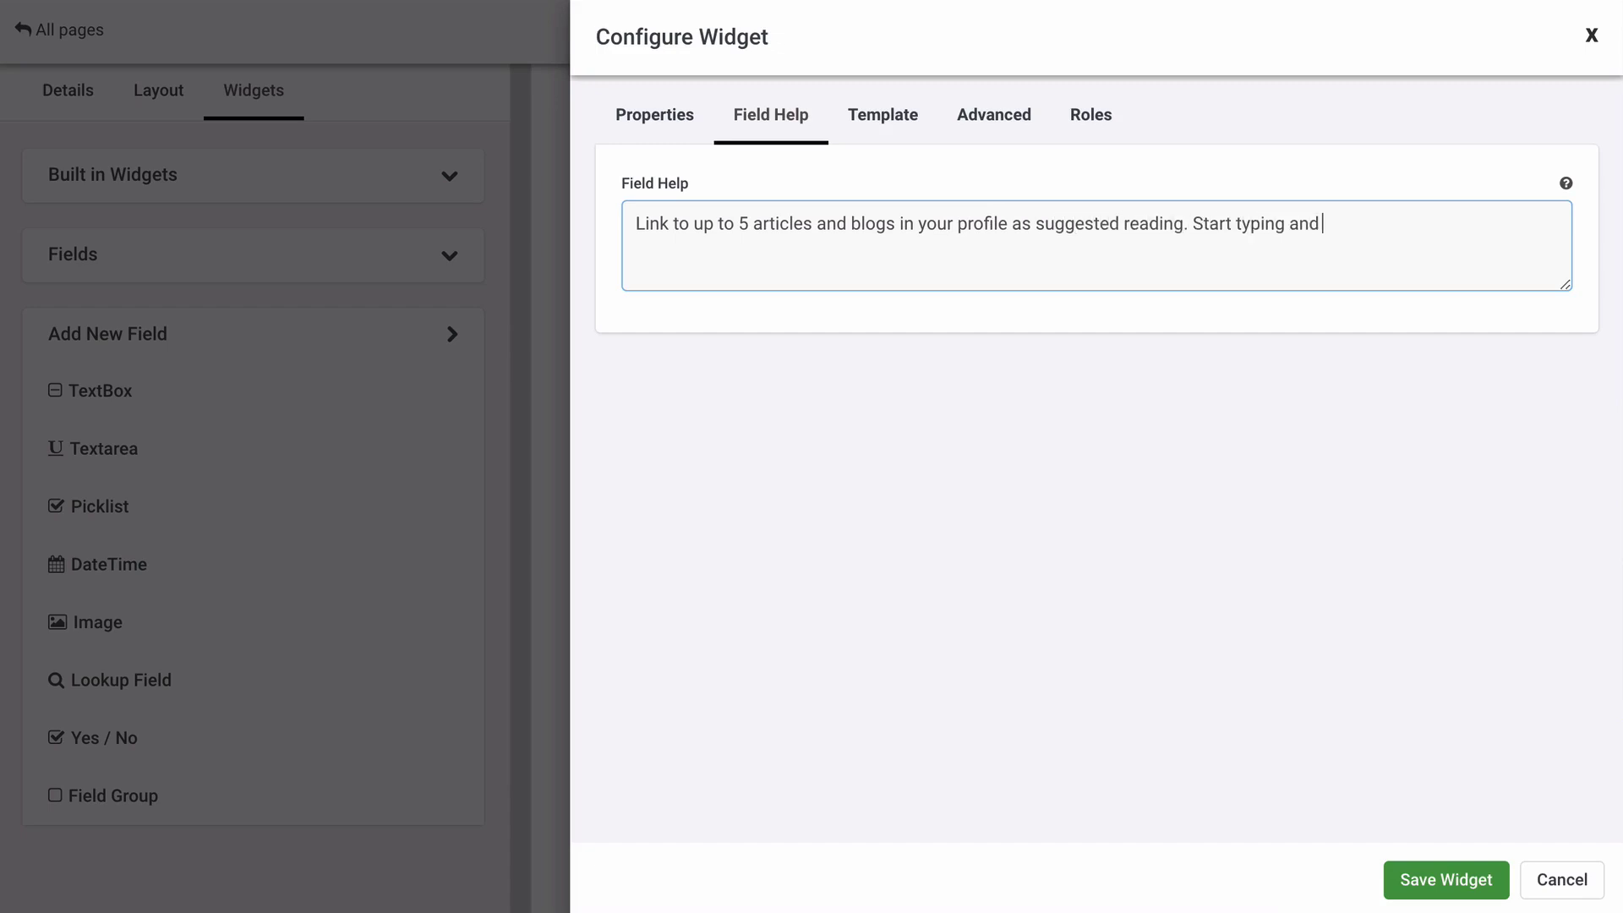
{"action": "type", "text": "suggestions will appear "}
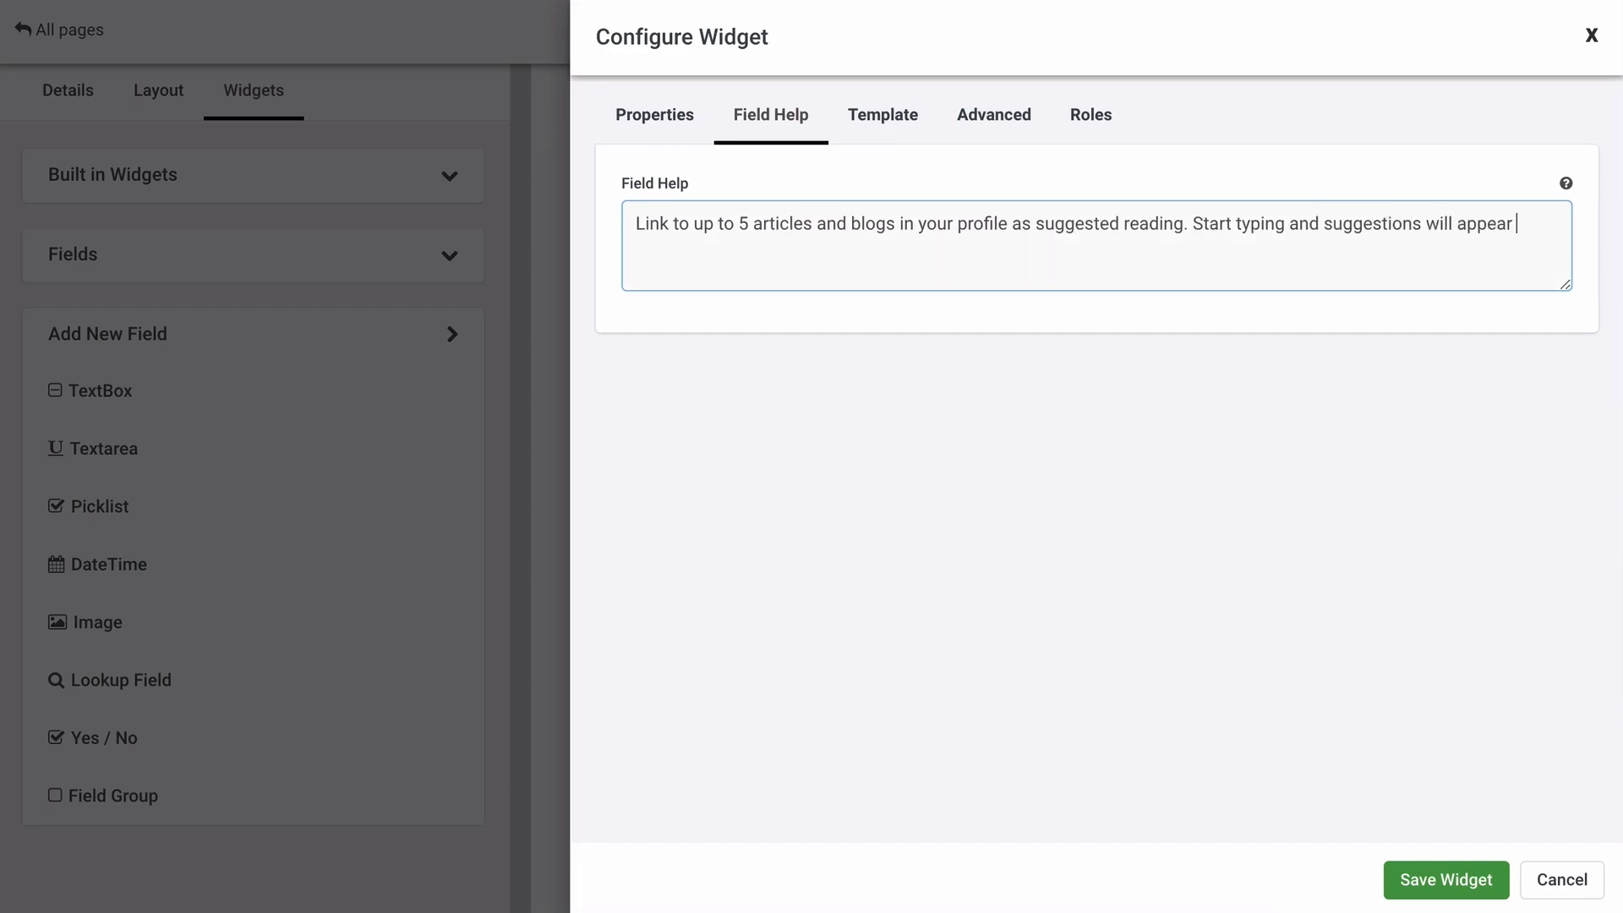
{"action": "type", "text": "in a dropdown."}
{"action": "left_click", "coordinate": [1412, 878]}
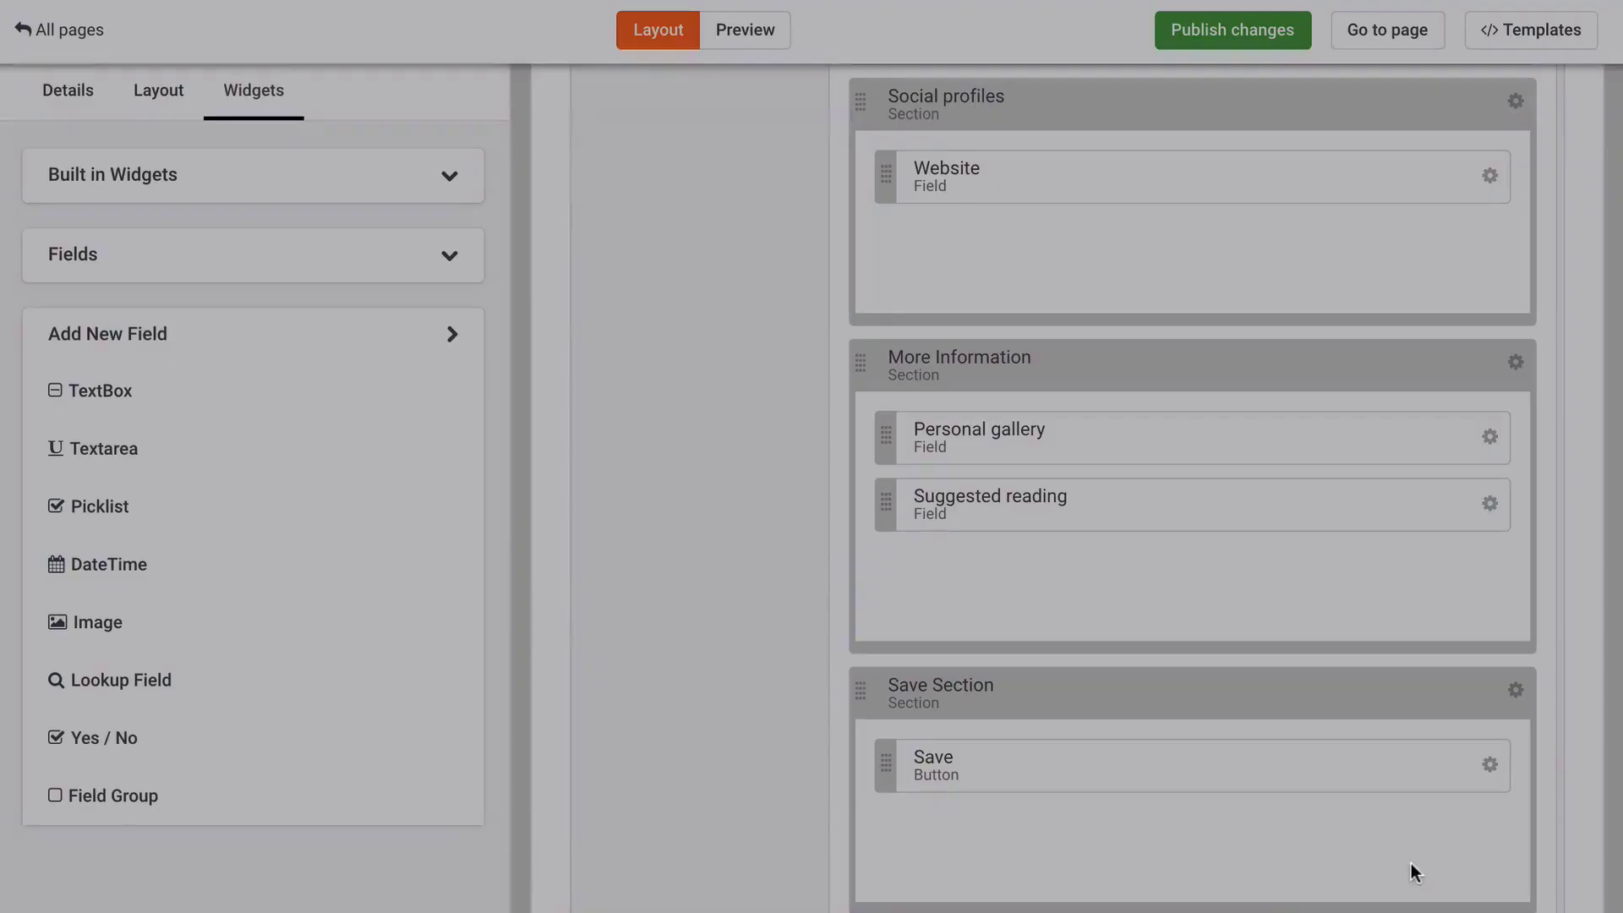
Step: Preview the Suggested reading field in the Edit Profile page's More Information section, and return to the layout view
{"action": "left_click", "coordinate": [770, 40]}
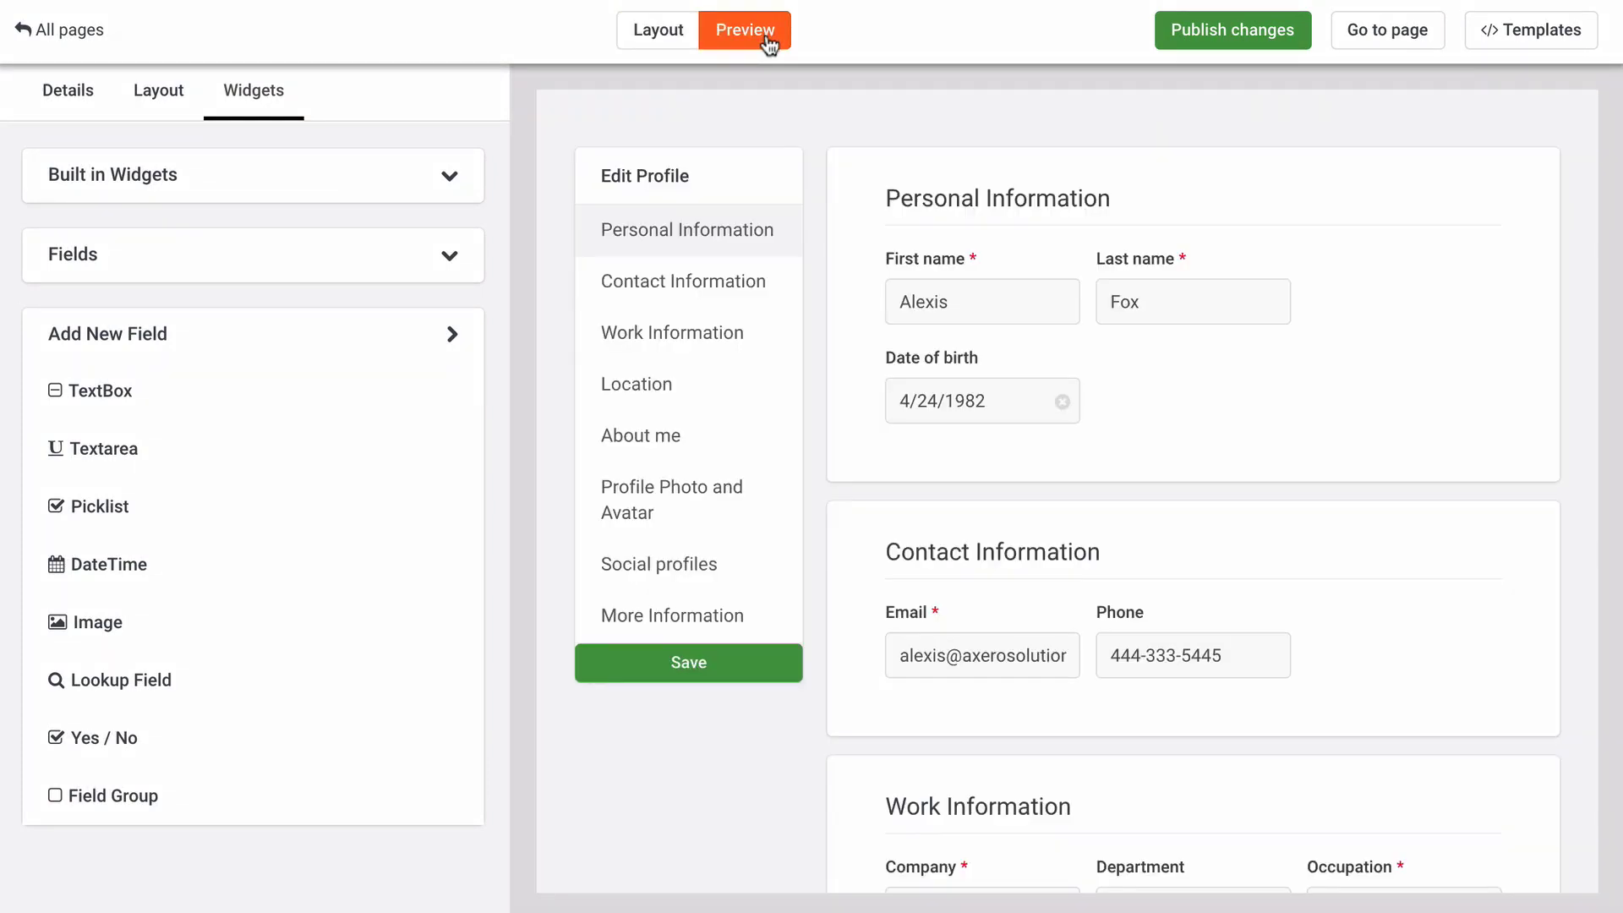
{"action": "scroll", "coordinate": [814, 312], "scroll_direction": "down", "scroll_amount": 15}
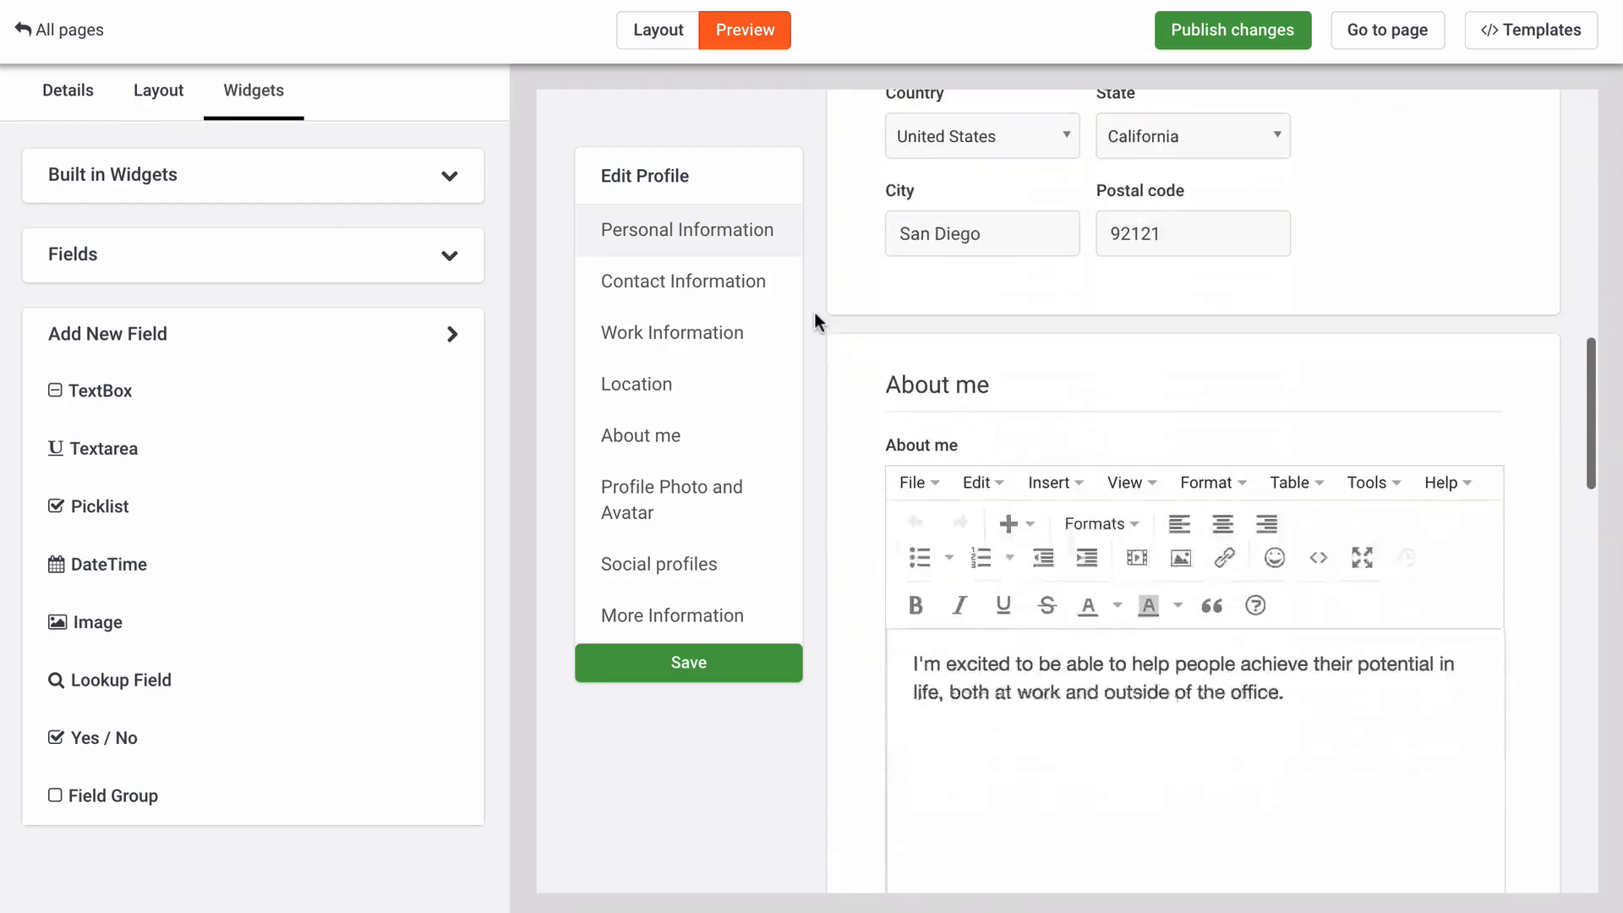
{"action": "scroll", "coordinate": [814, 312], "scroll_direction": "down", "scroll_amount": 12}
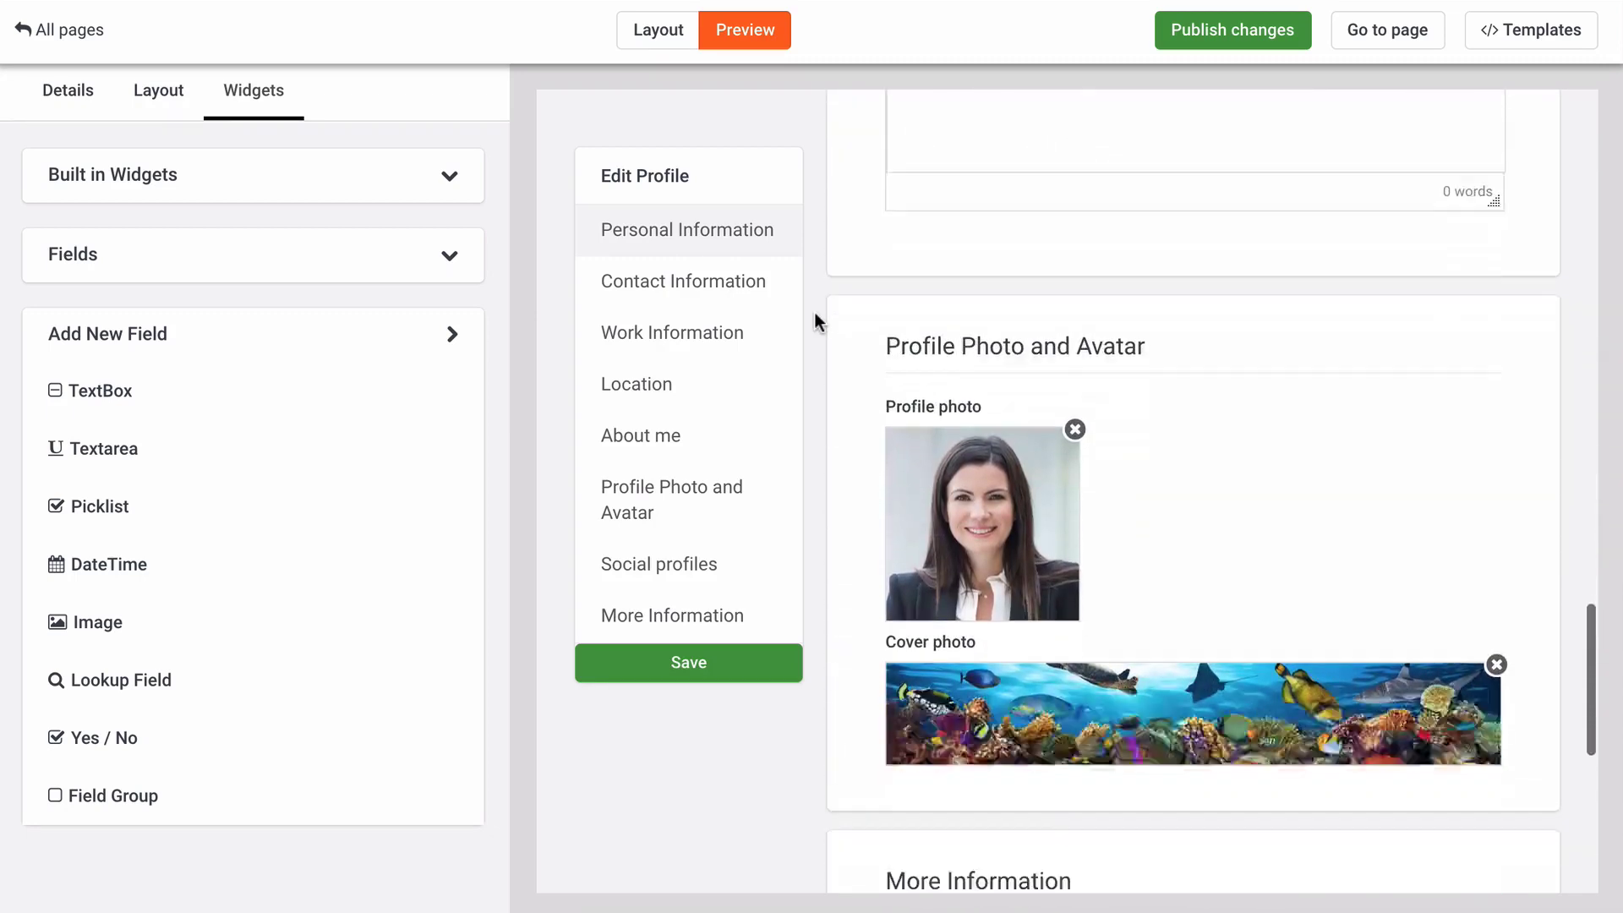
{"action": "scroll", "coordinate": [815, 321], "scroll_direction": "down", "scroll_amount": 5}
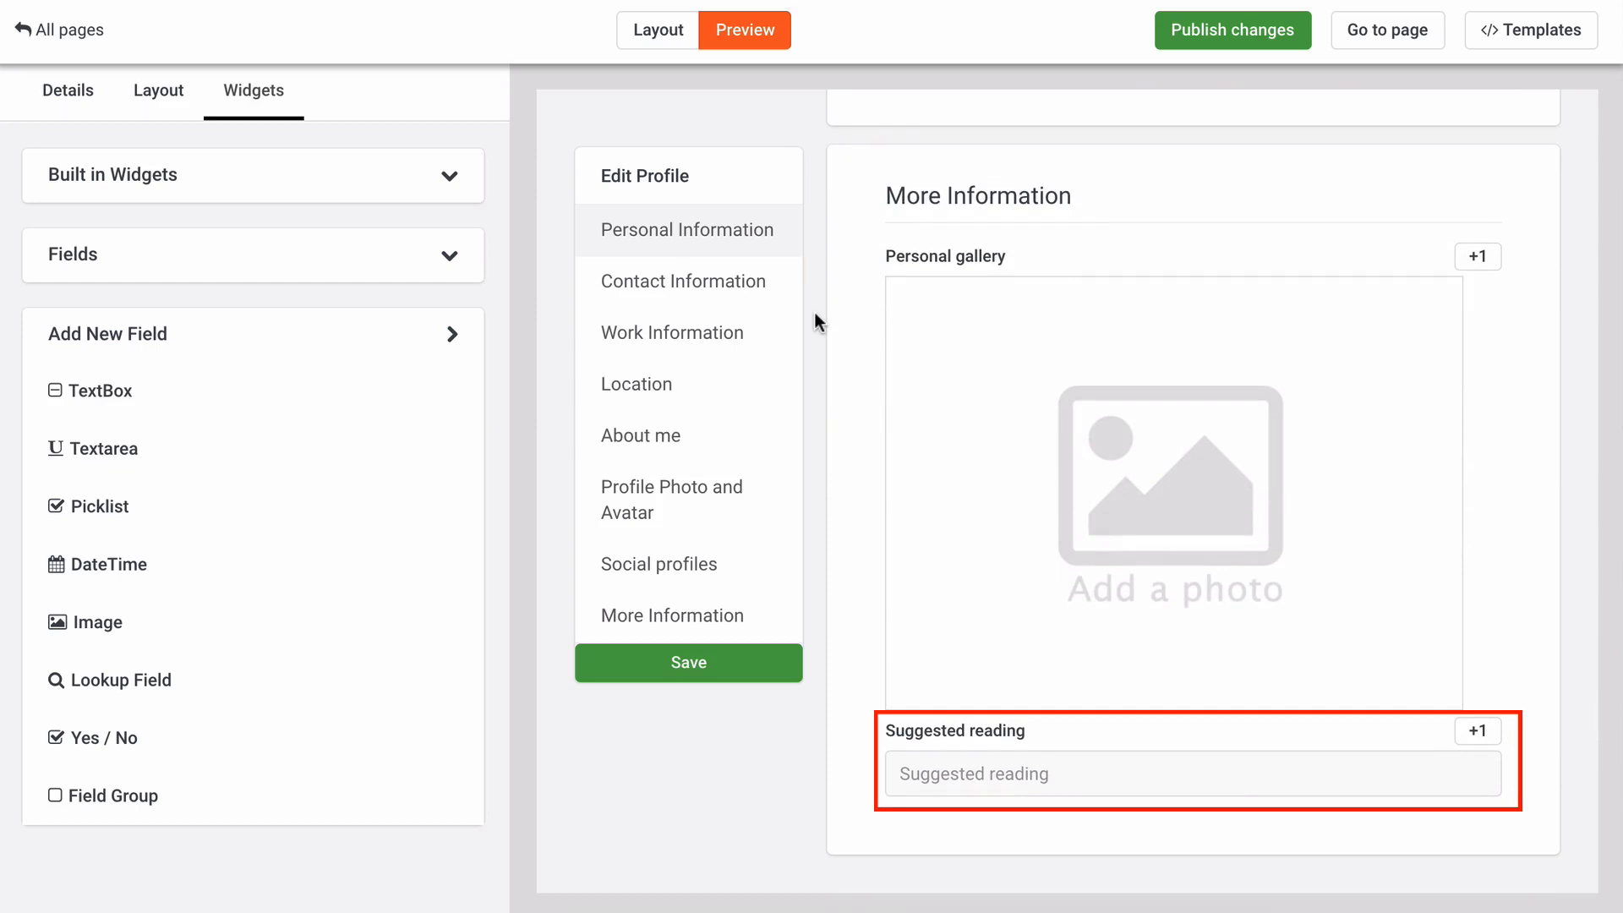
{"action": "left_click", "coordinate": [670, 29]}
Step: Add a new Picklist field below Occupation in the Work Information section and label it "Office"
{"action": "scroll", "coordinate": [725, 225], "scroll_direction": "up", "scroll_amount": 12}
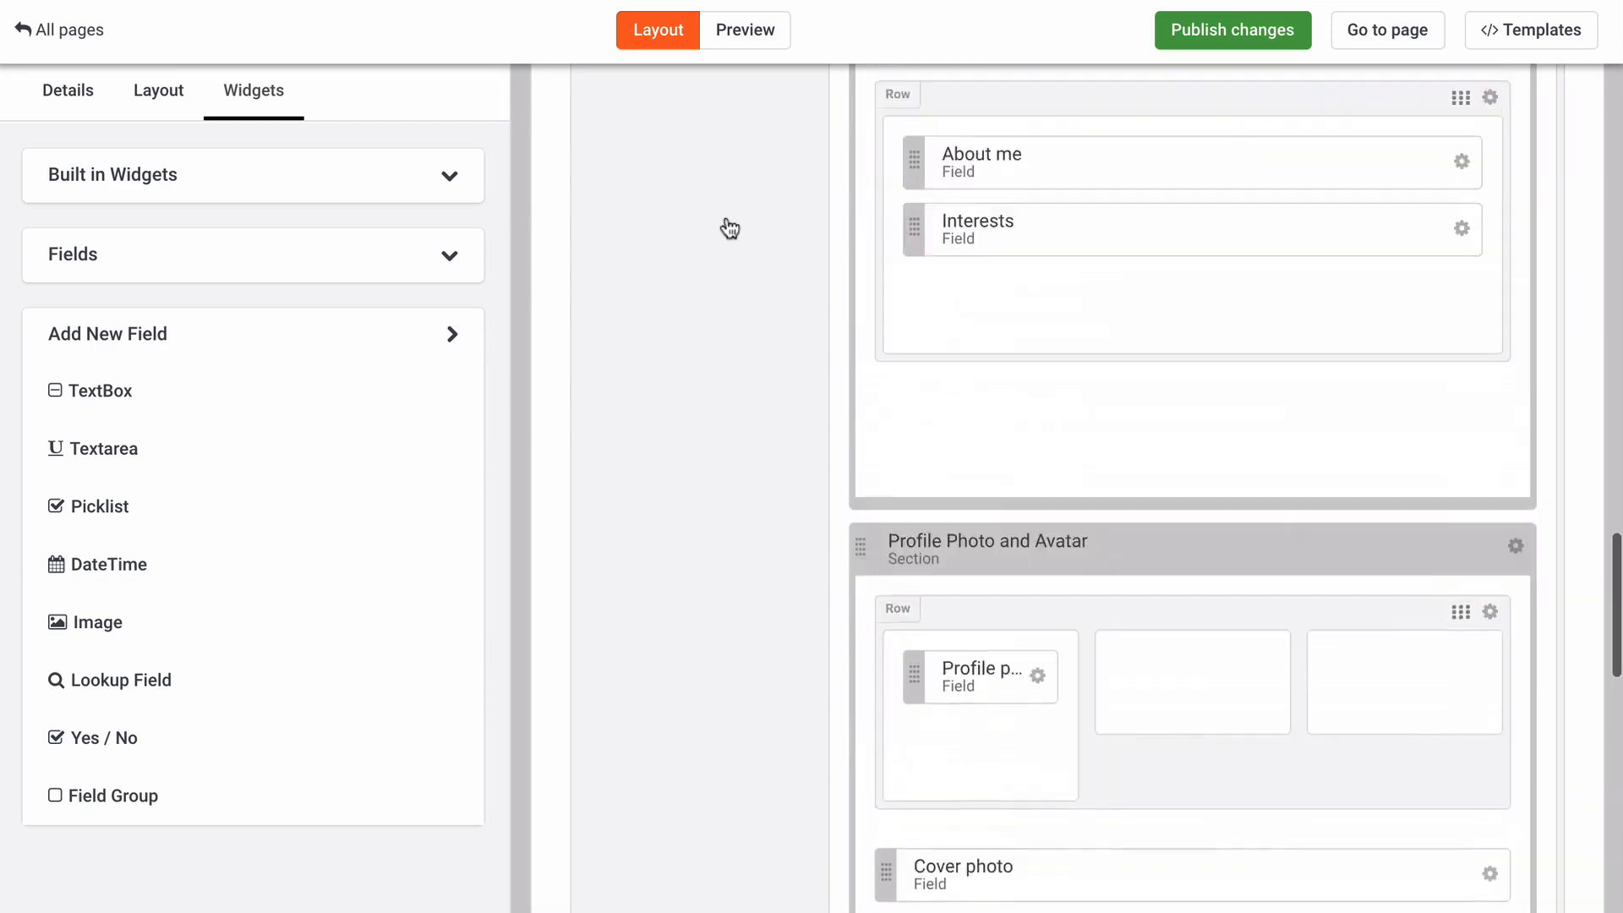
{"action": "scroll", "coordinate": [730, 228], "scroll_direction": "up", "scroll_amount": 10}
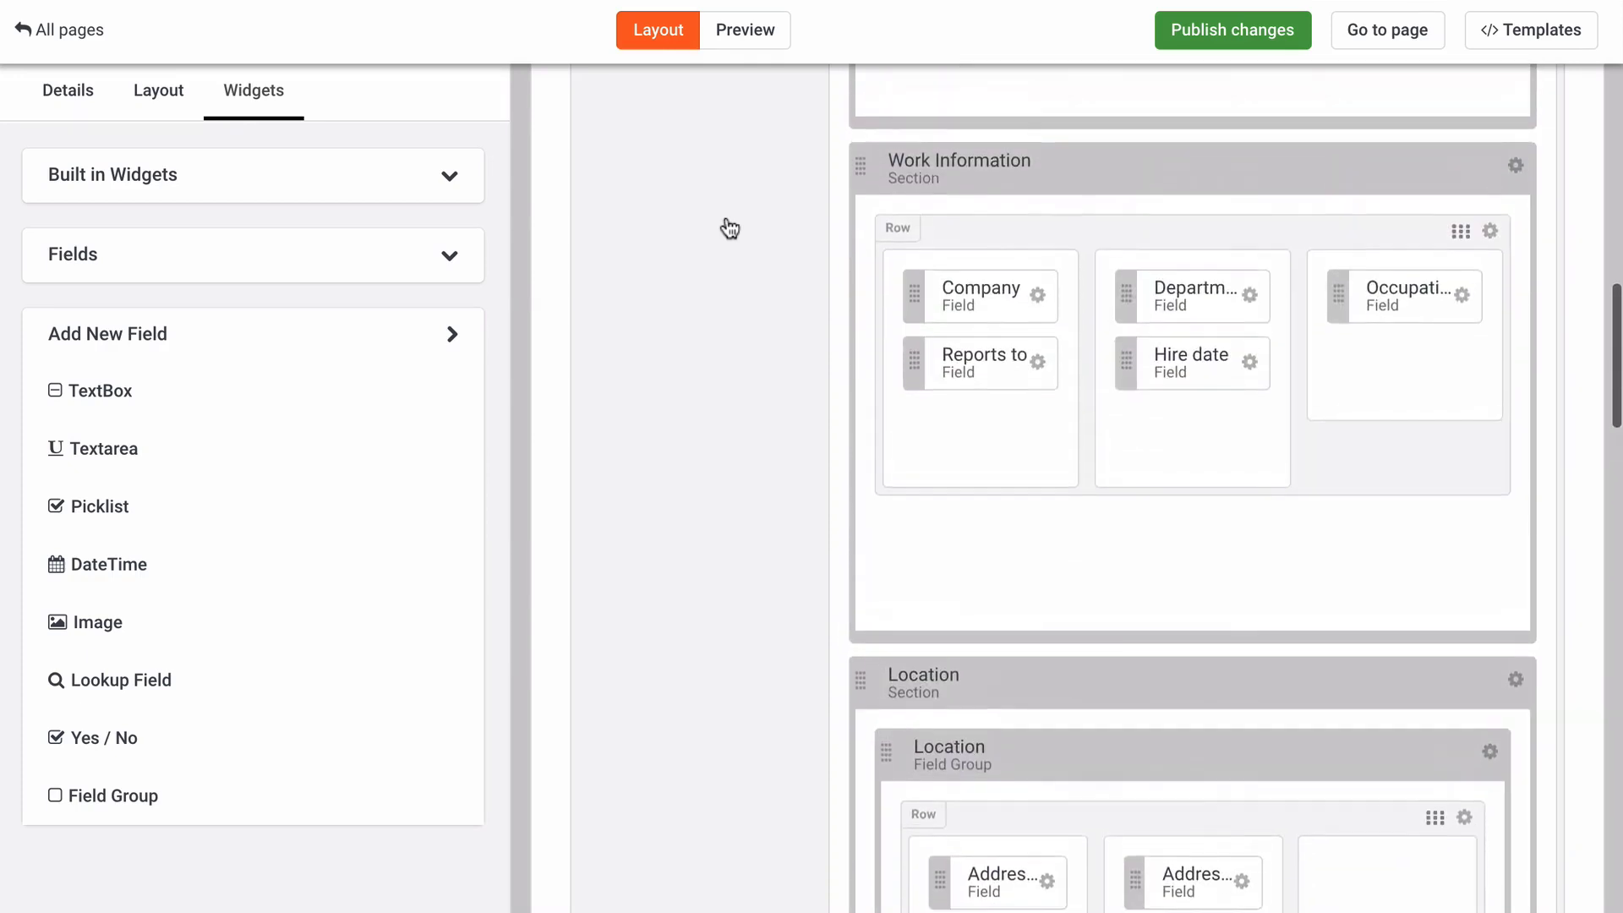
{"action": "left_click_drag", "start_coordinate": [156, 507], "coordinate": [1418, 467]}
{"action": "left_click", "coordinate": [1459, 434]}
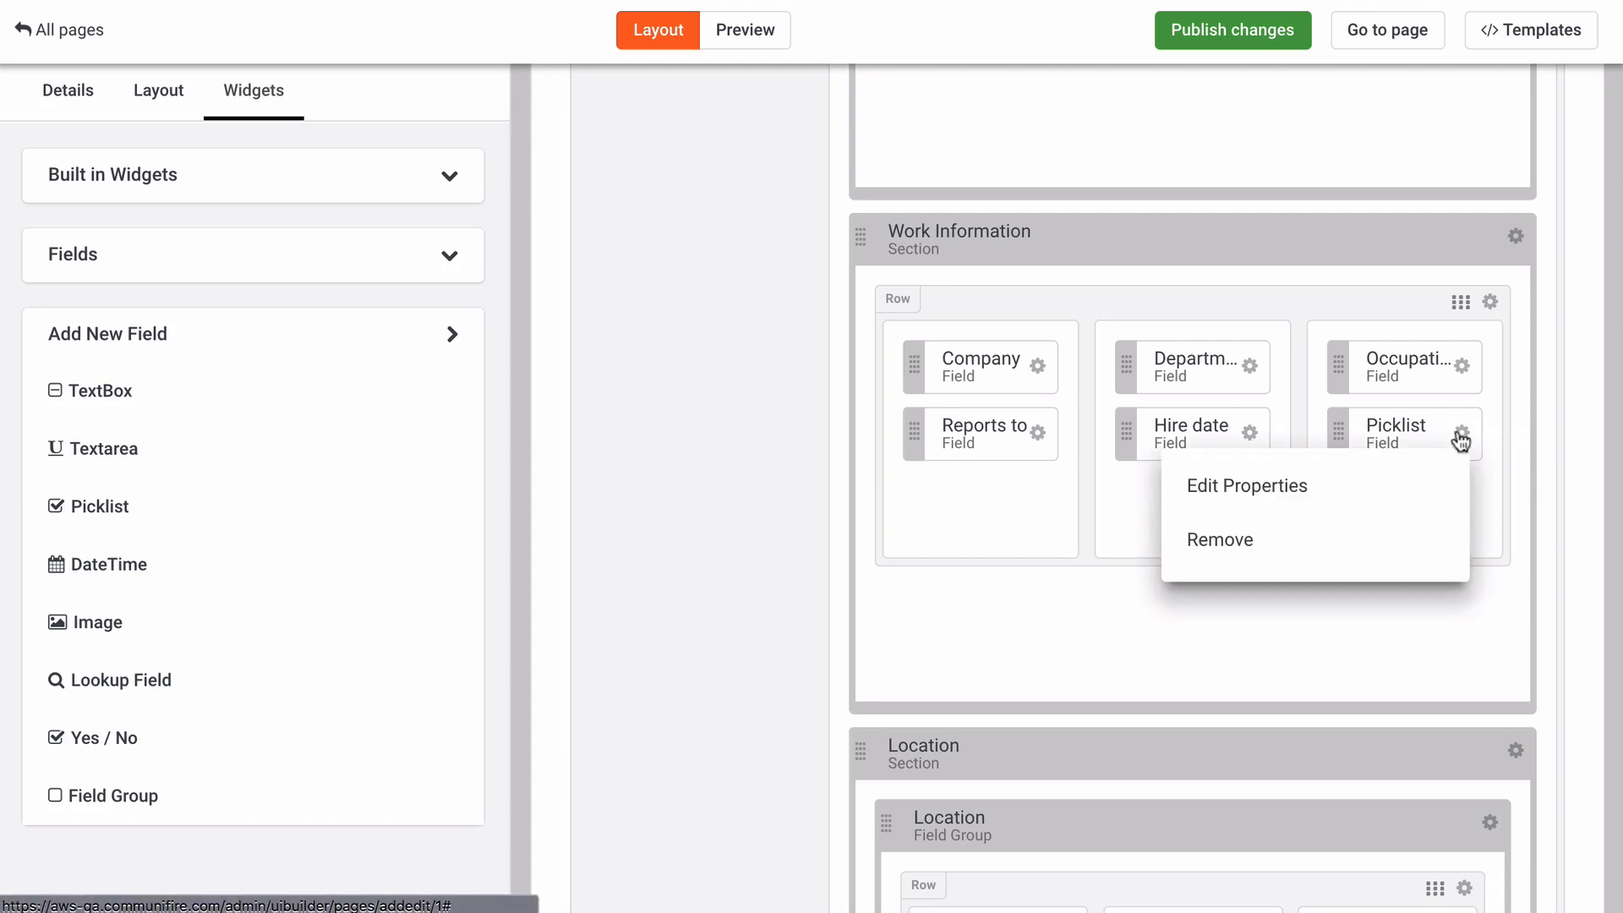
{"action": "left_click", "coordinate": [1360, 474]}
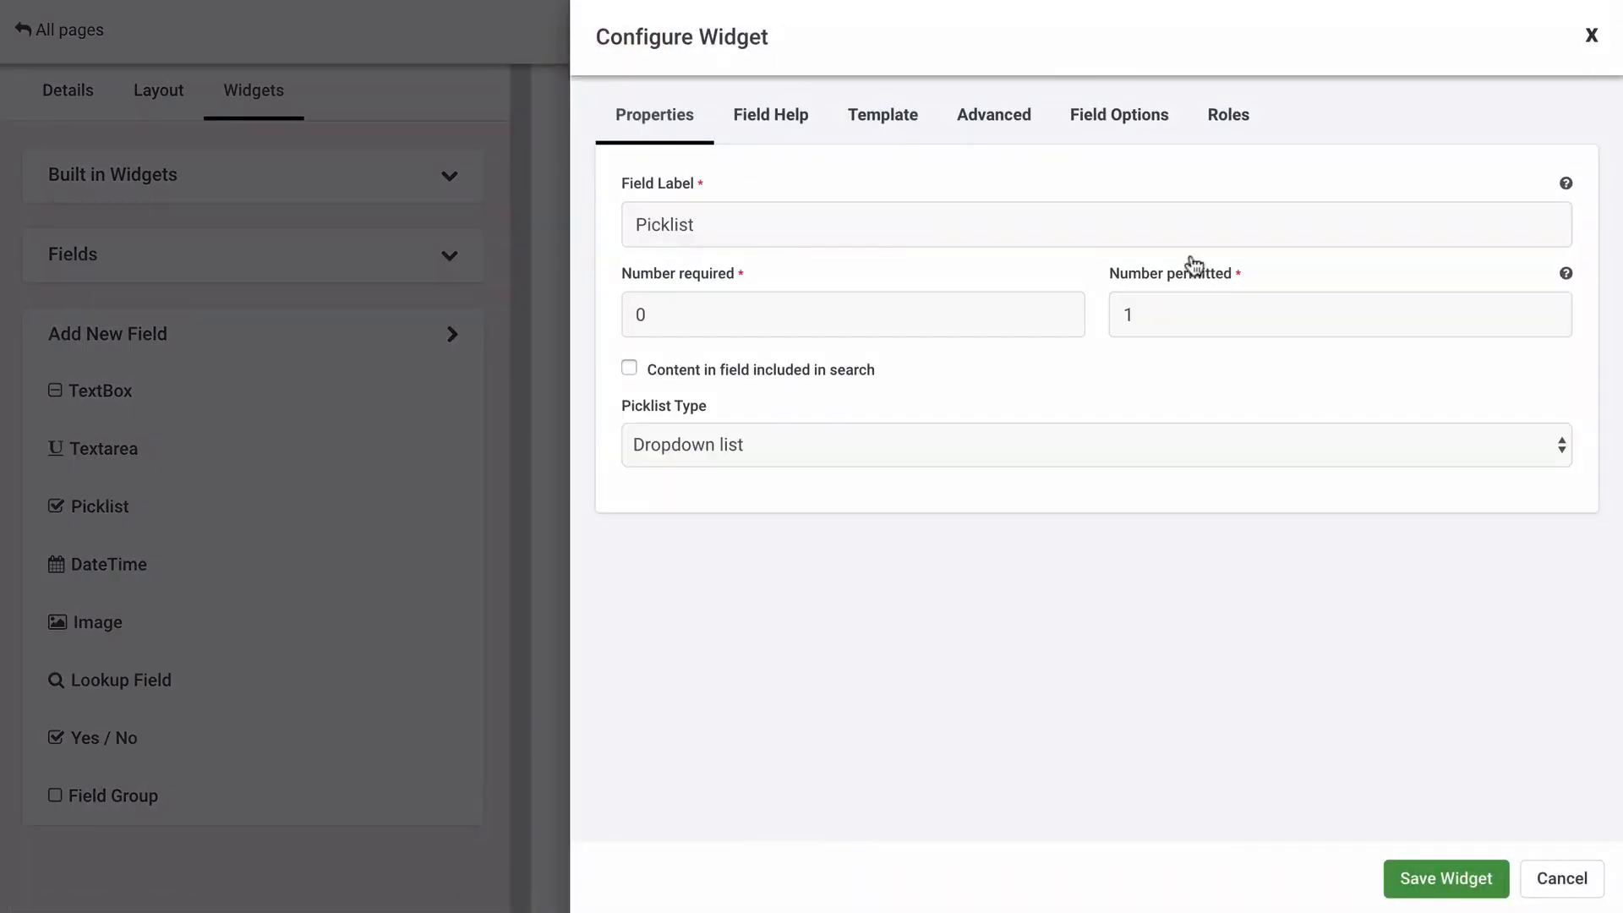
{"action": "triple_click", "coordinate": [1177, 228]}
{"action": "type", "text": "Office"}
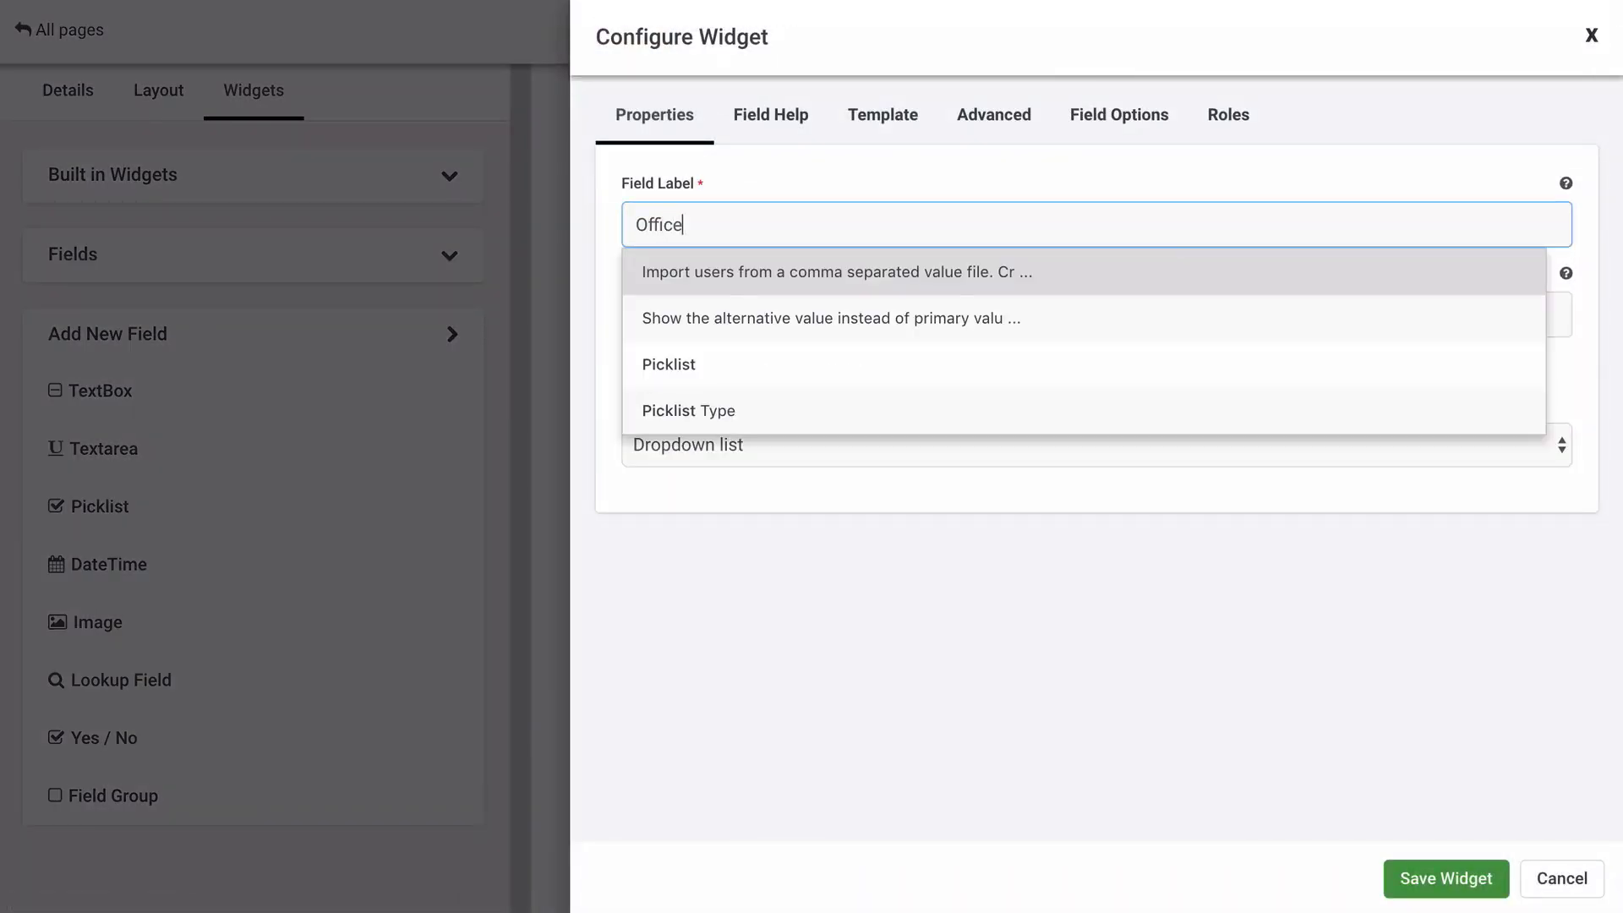
{"action": "left_click", "coordinate": [1167, 200]}
Step: Create the field options Floor 1, Floor 2 and Floor 3 for the Office picklist and save the widget
{"action": "left_click", "coordinate": [1129, 126]}
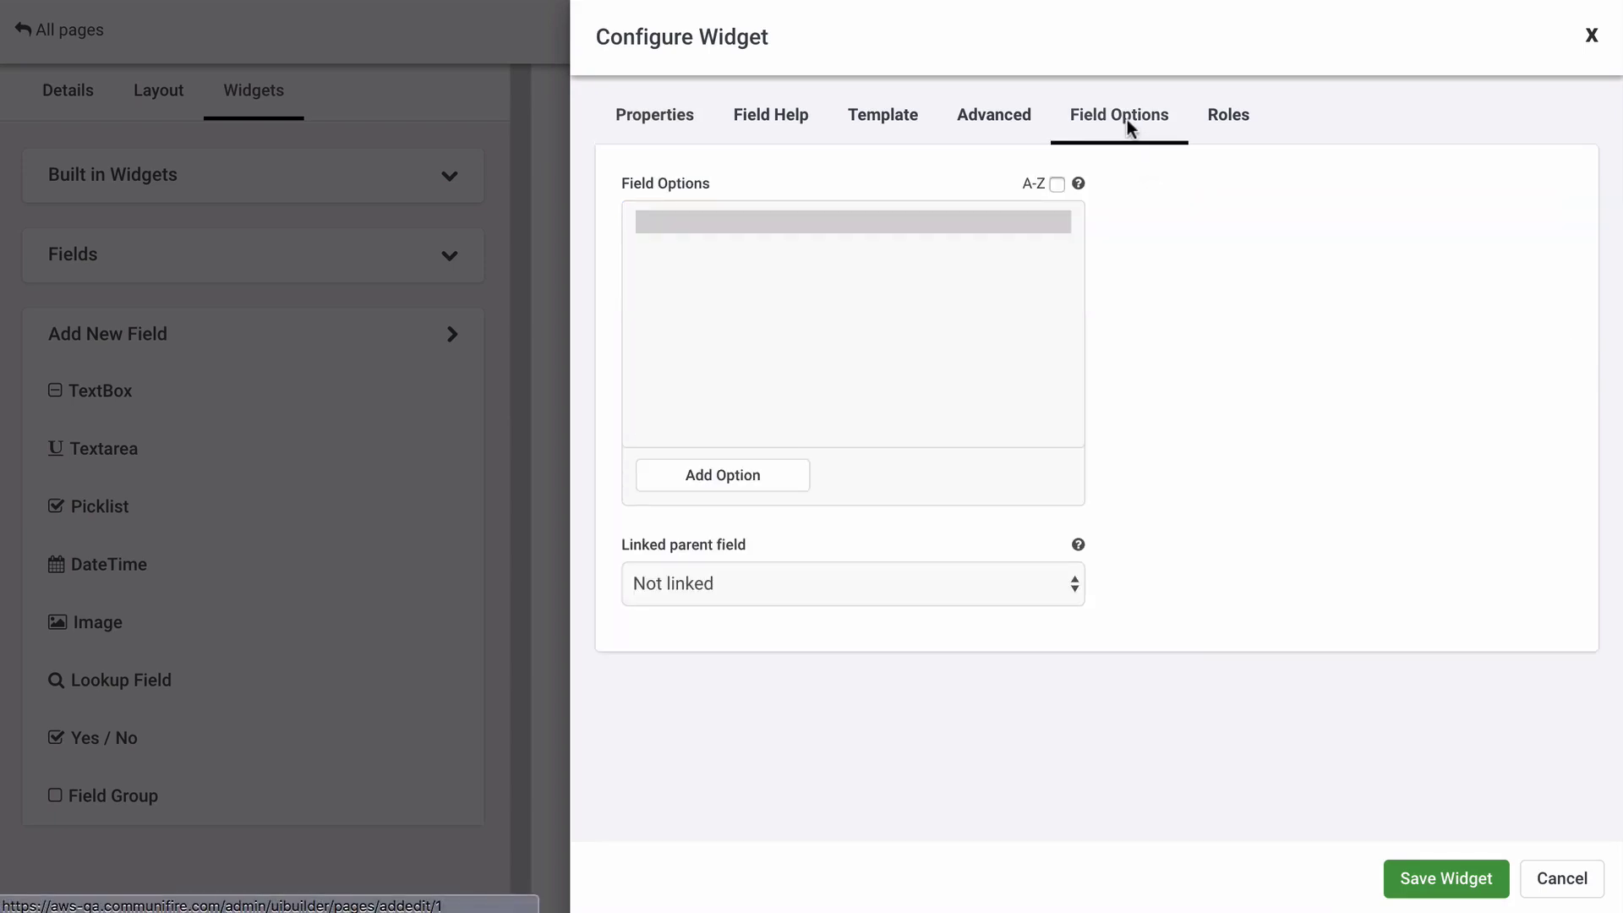
{"action": "left_click", "coordinate": [771, 478]}
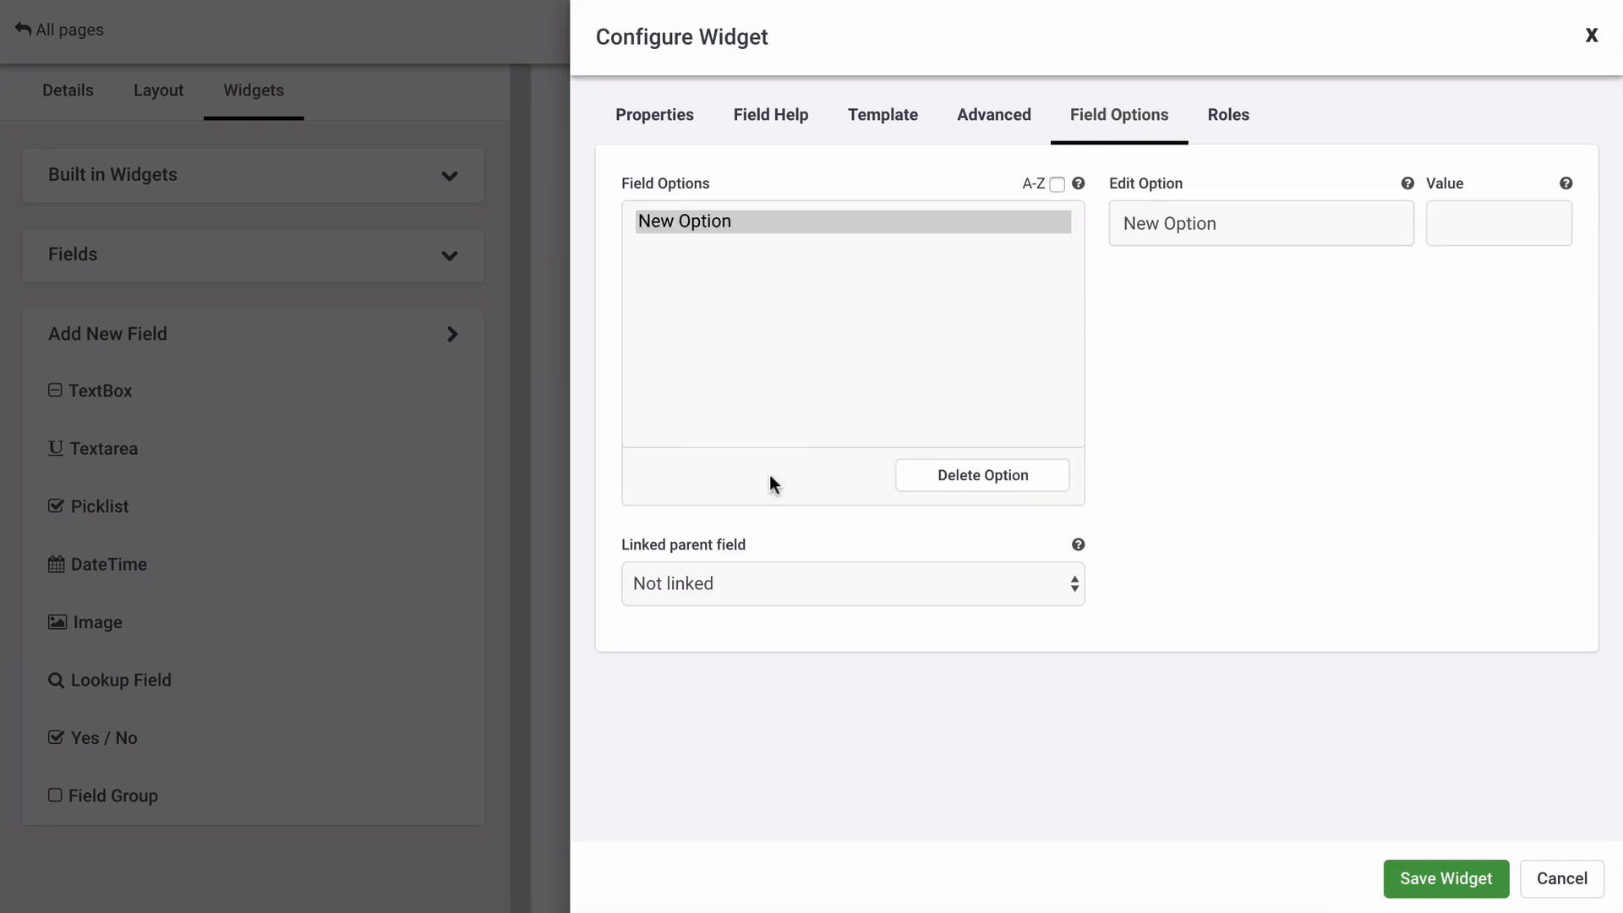
{"action": "left_click", "coordinate": [1200, 230]}
{"action": "type", "text": "Floor 1"}
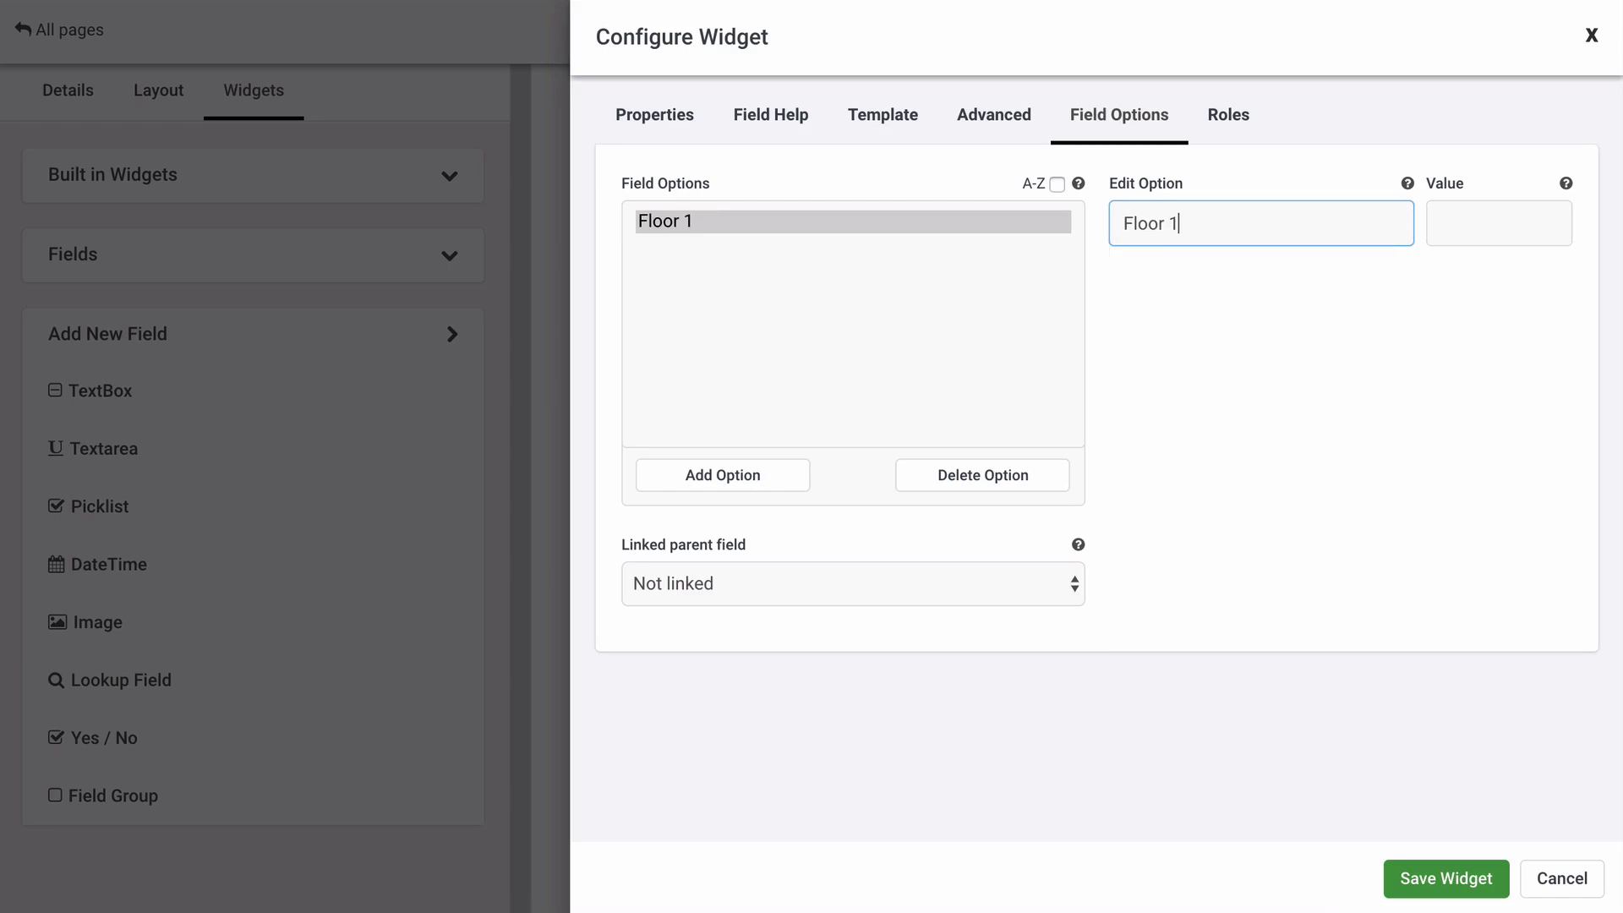
{"action": "left_click", "coordinate": [754, 474]}
{"action": "left_click", "coordinate": [1167, 225]}
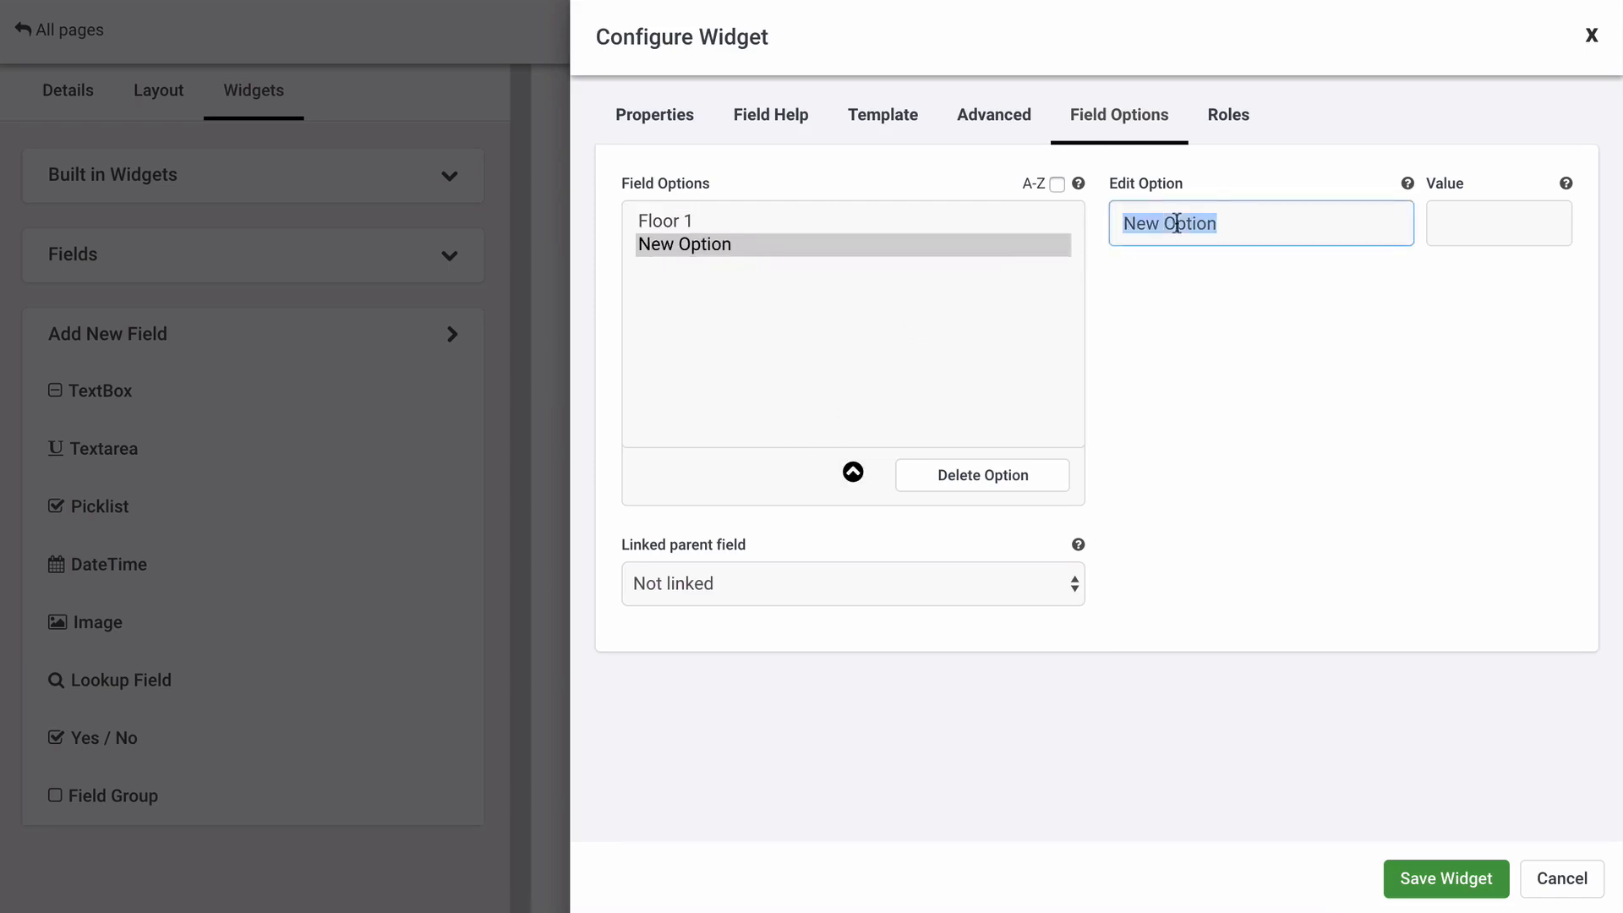
{"action": "type", "text": "Floor 2"}
{"action": "left_click", "coordinate": [772, 476]}
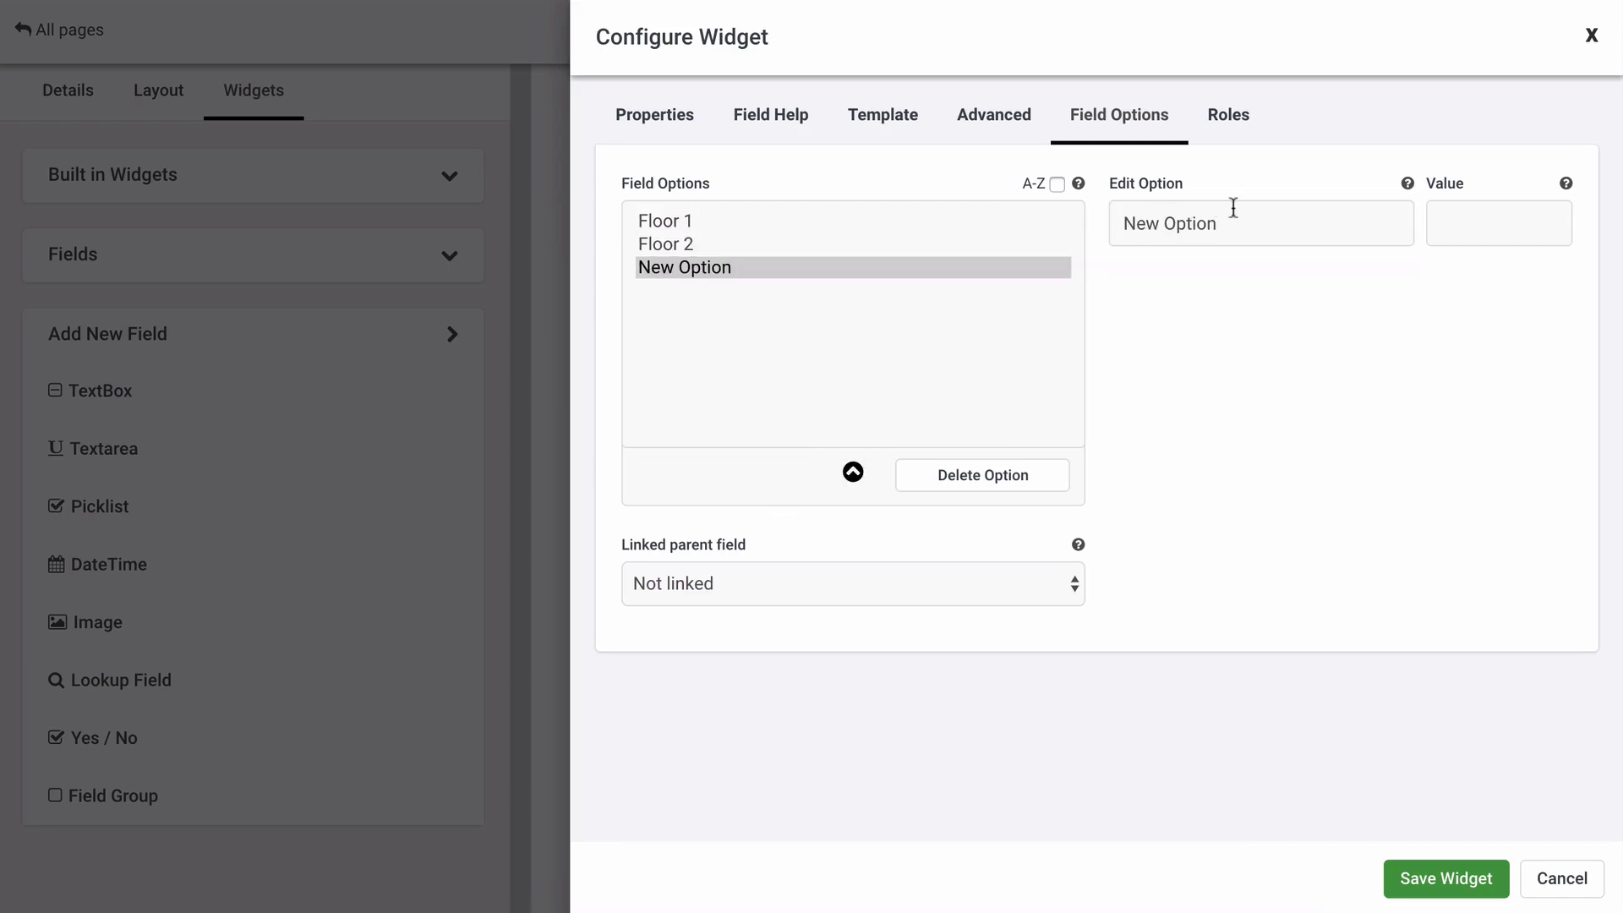
{"action": "left_click", "coordinate": [1236, 210]}
{"action": "type", "text": "Floor 3"}
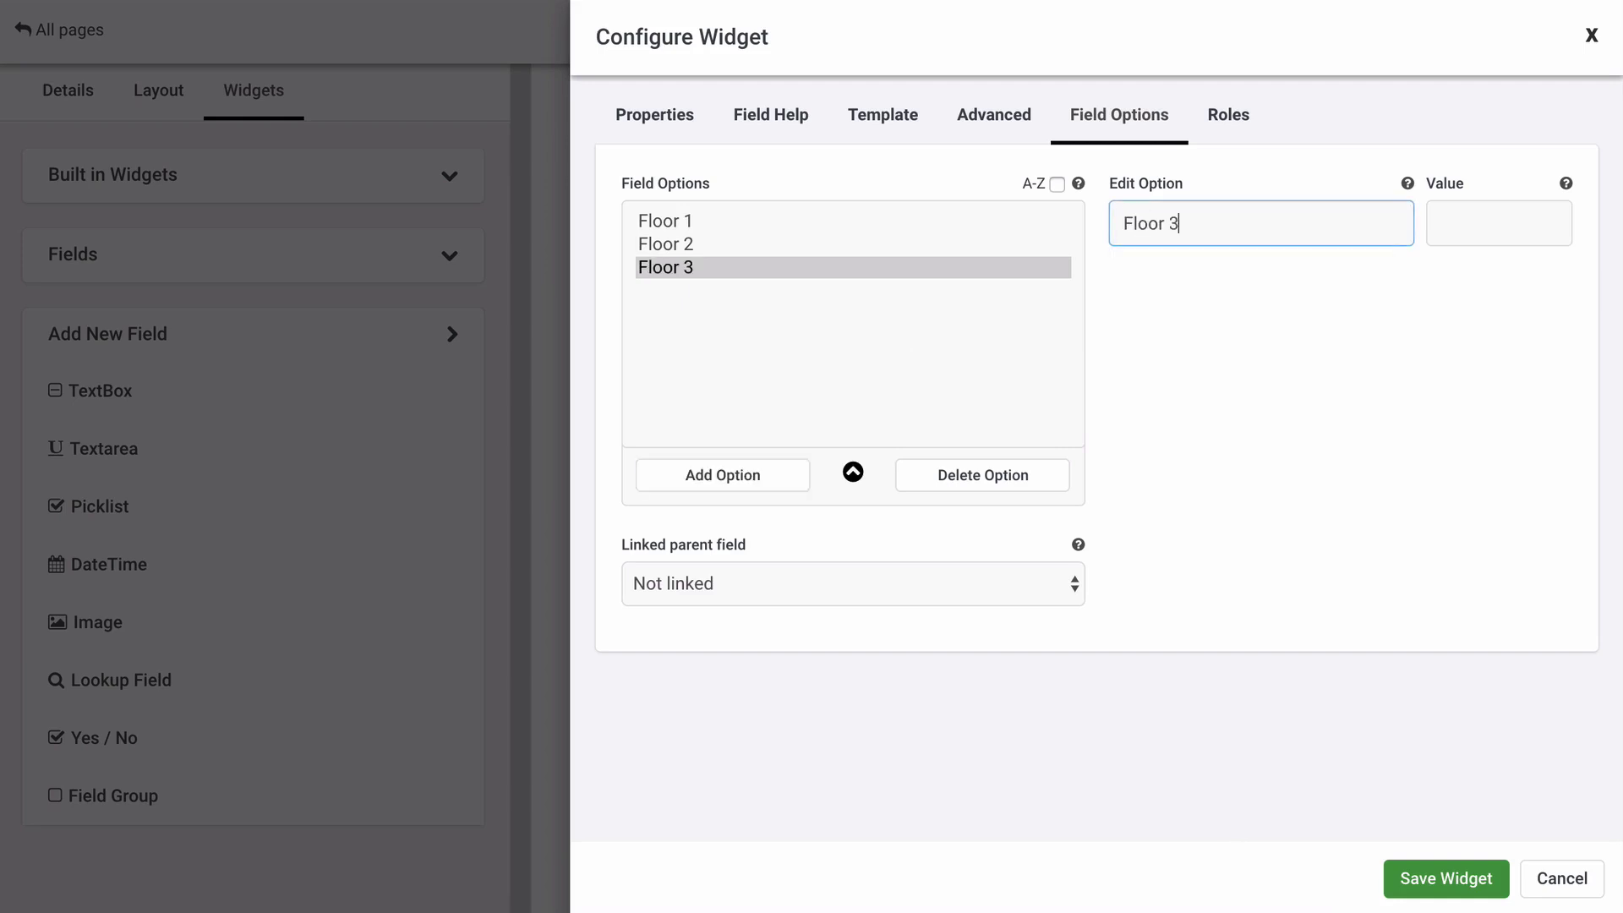
{"action": "left_click", "coordinate": [1202, 292]}
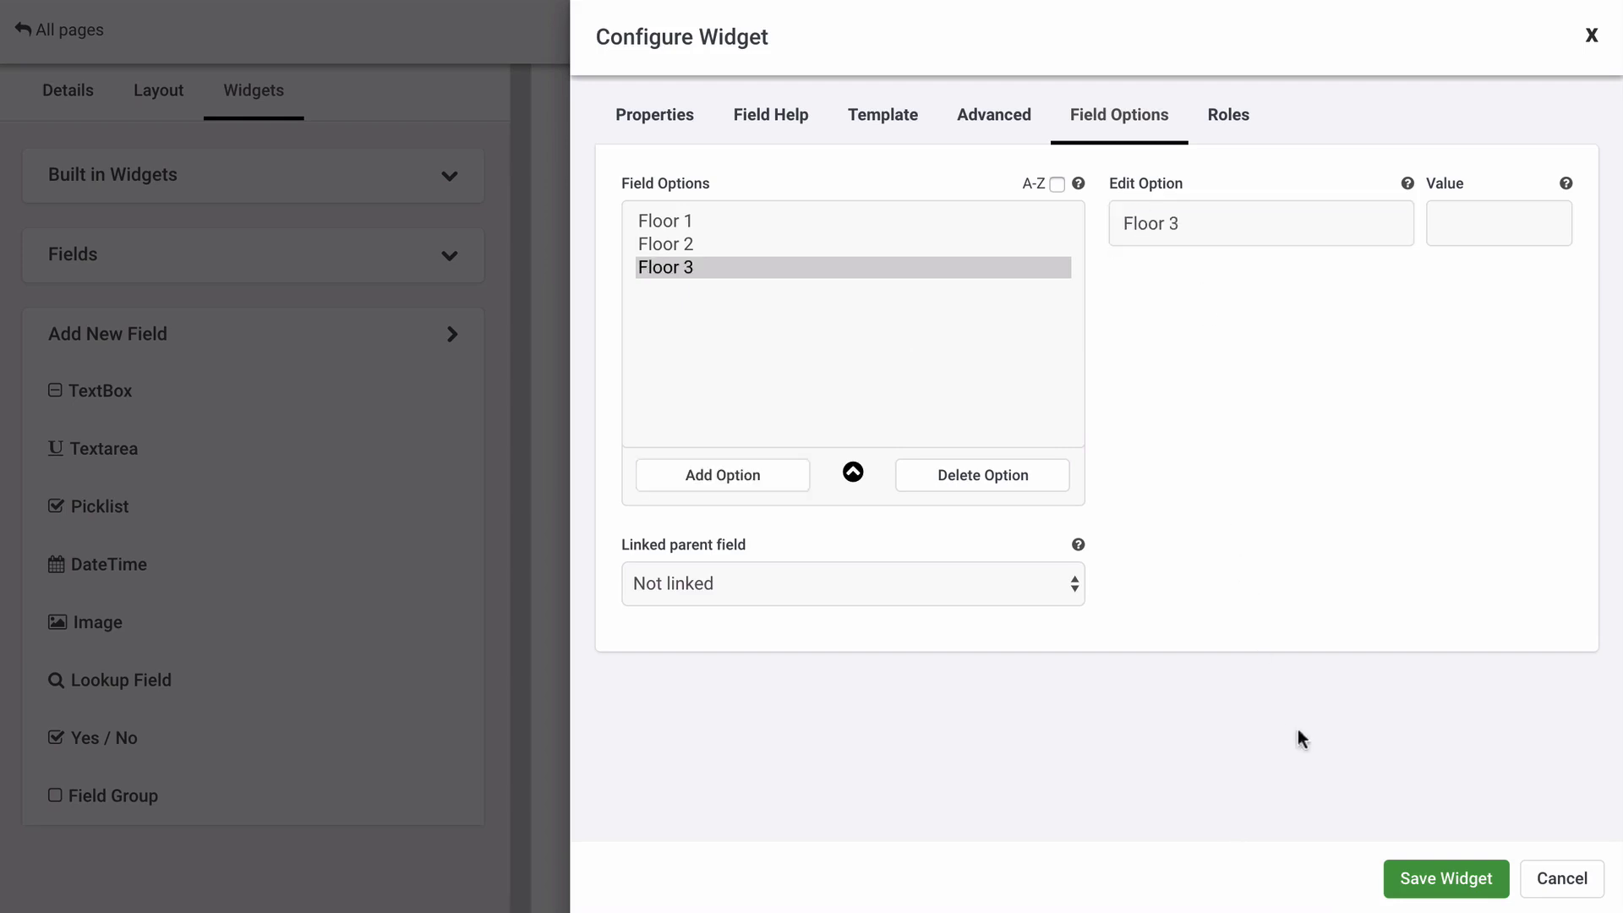
{"action": "left_click", "coordinate": [1412, 872]}
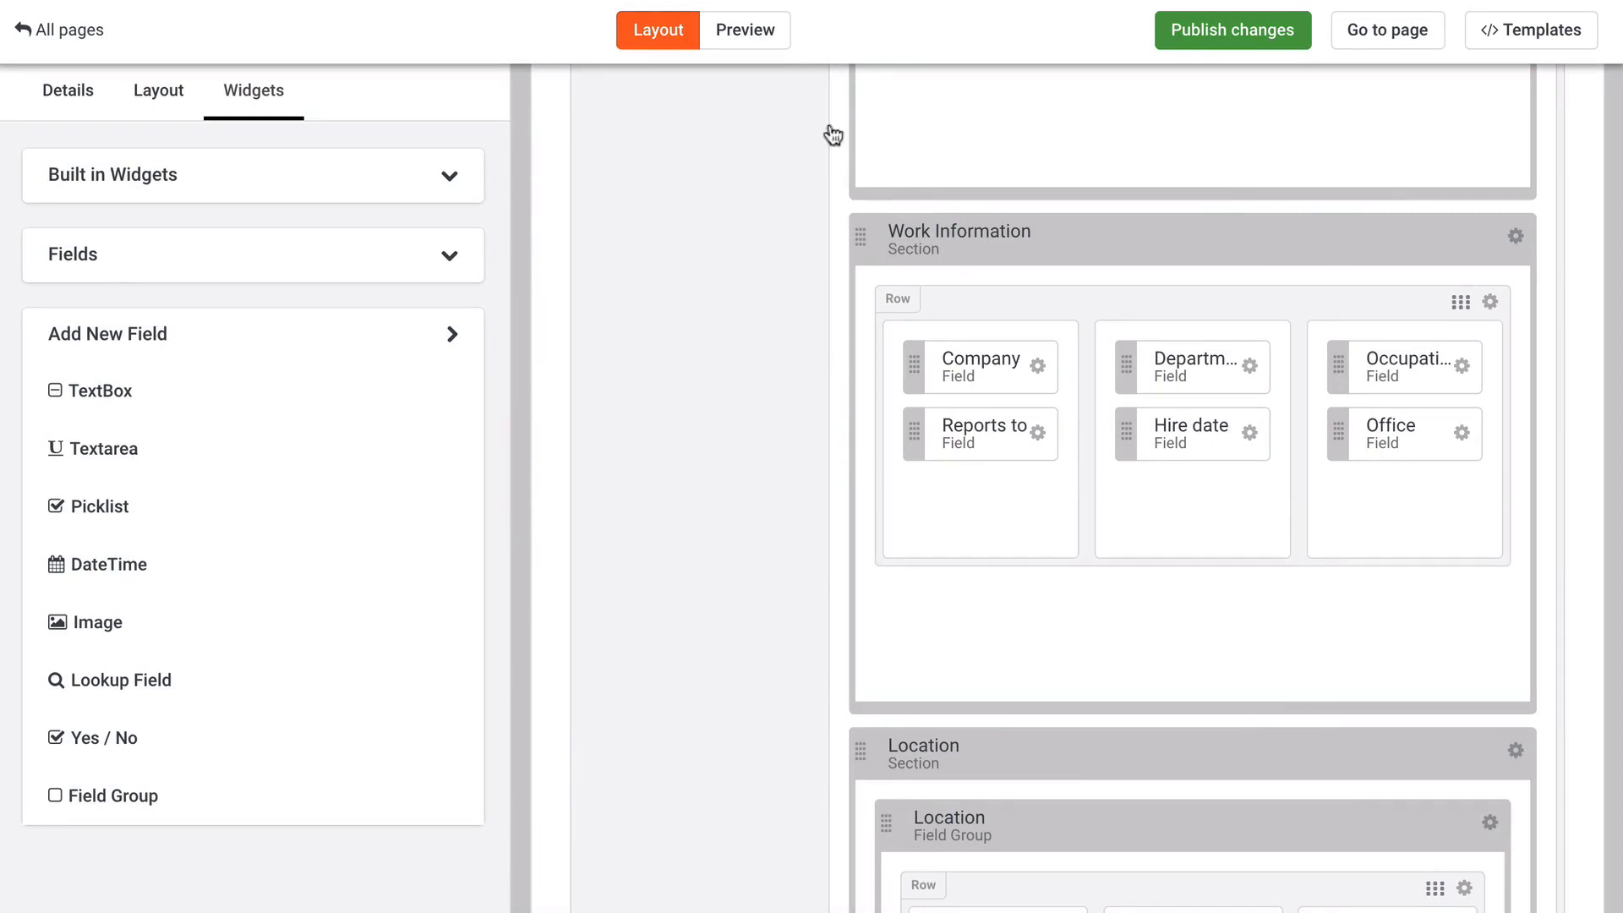
Step: Preview the Office picklist in the Edit Profile page's Work Information section, and return to the layout view
{"action": "left_click", "coordinate": [765, 34]}
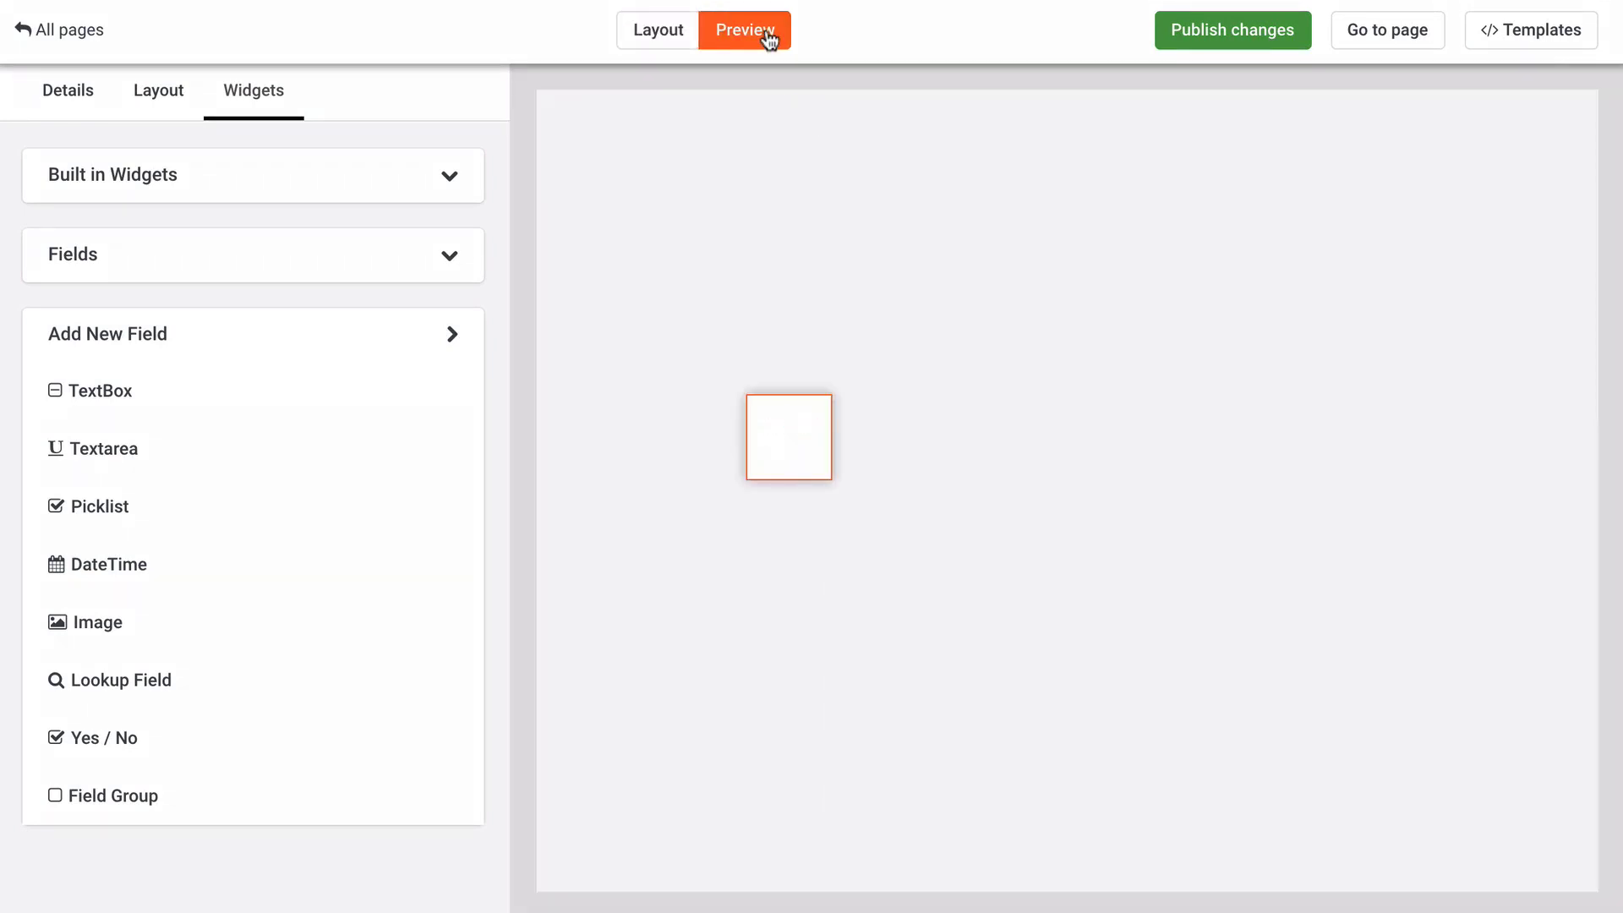
{"action": "scroll", "coordinate": [809, 257], "scroll_direction": "down", "scroll_amount": 1}
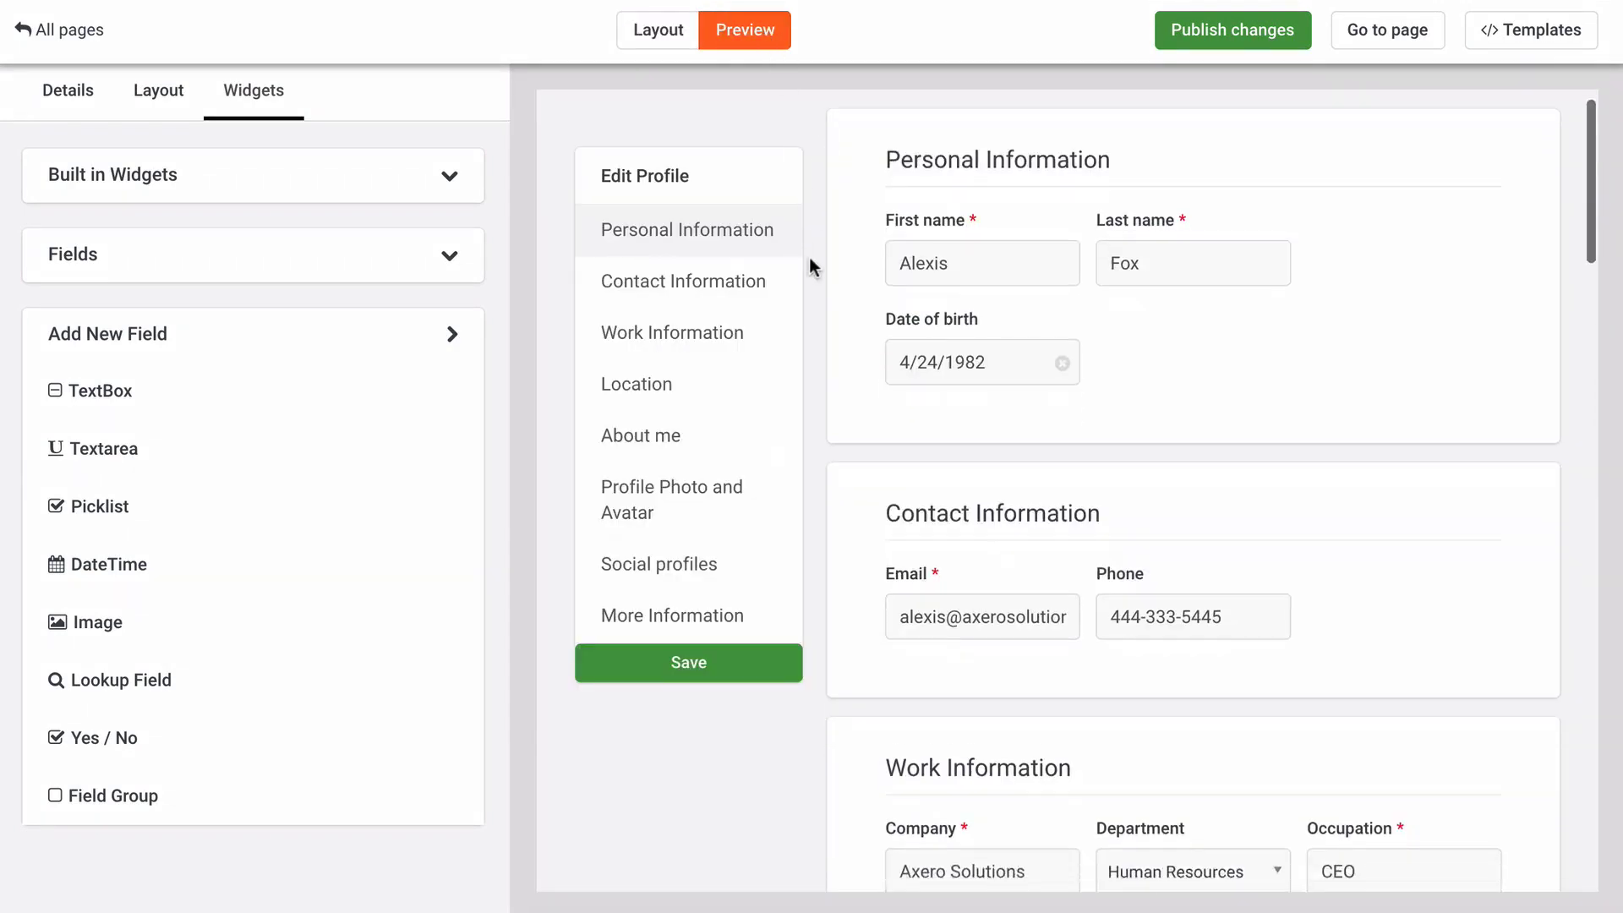
{"action": "scroll", "coordinate": [809, 257], "scroll_direction": "down", "scroll_amount": 5}
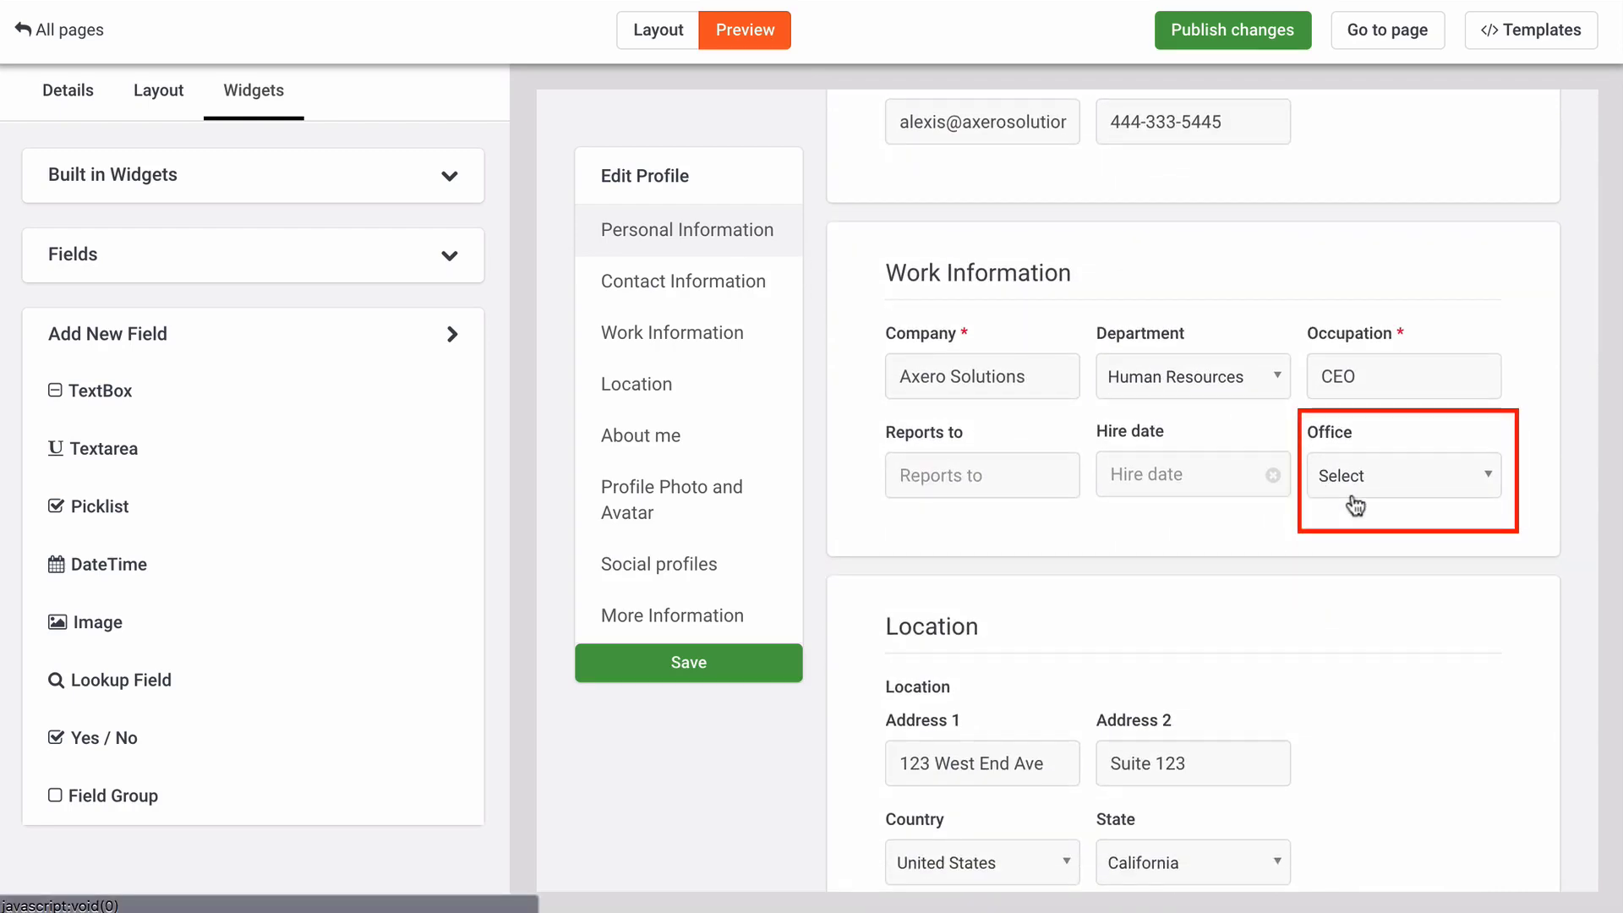
{"action": "left_click", "coordinate": [667, 38]}
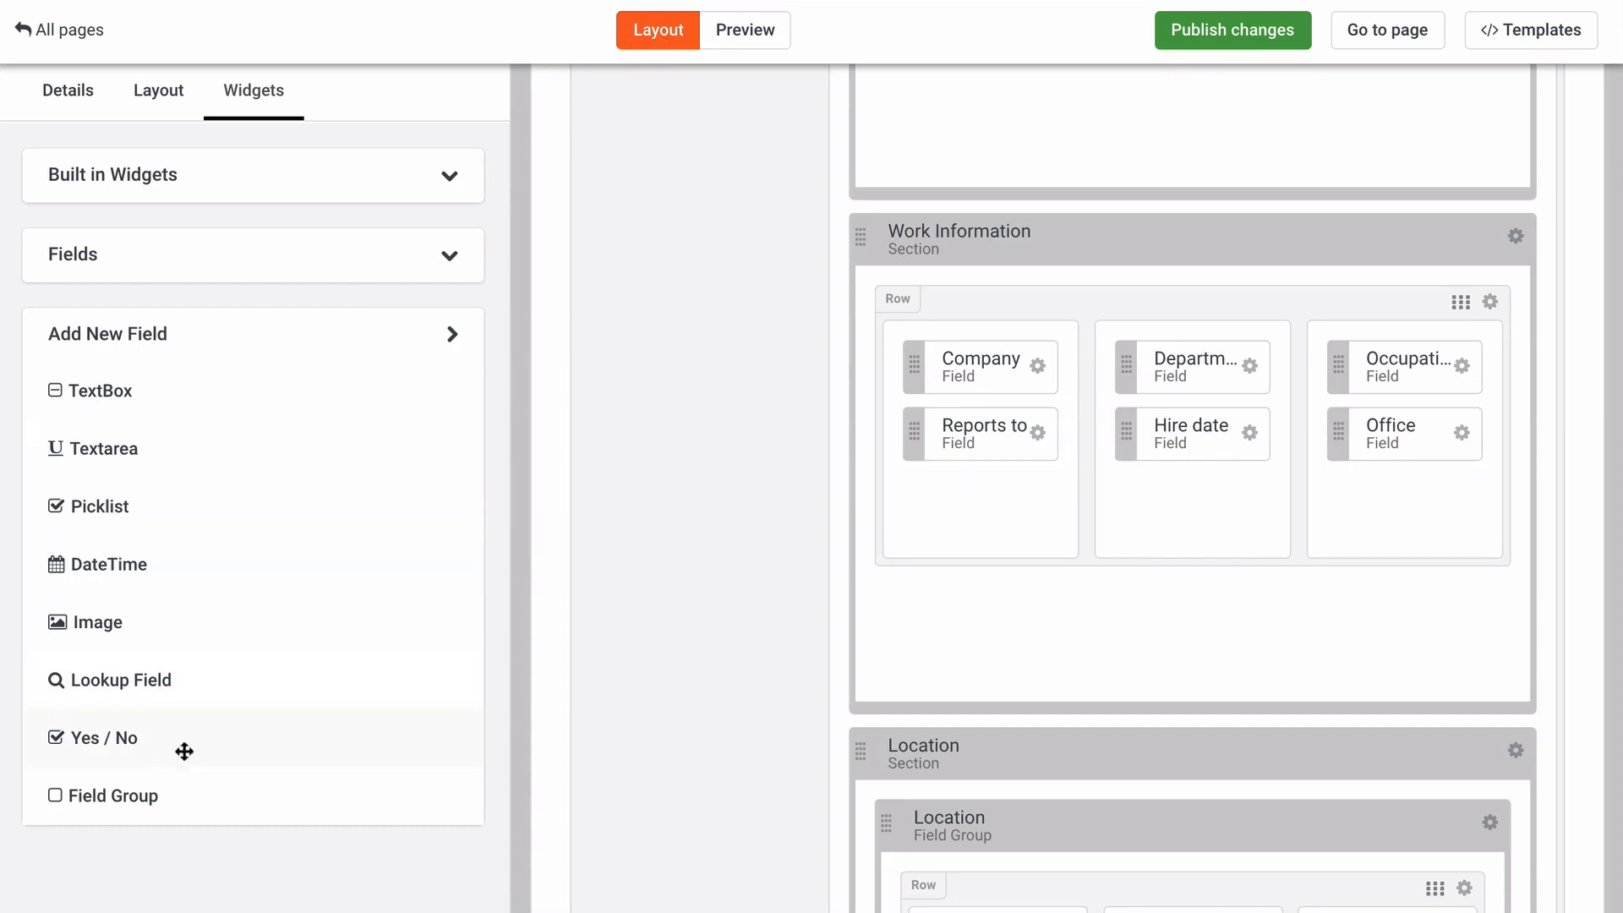
Step: Add a new Field Group at the top of the Work Information section, place a 6 6 row inside it, and return to the widgets
{"action": "left_click_drag", "start_coordinate": [127, 794], "coordinate": [981, 288]}
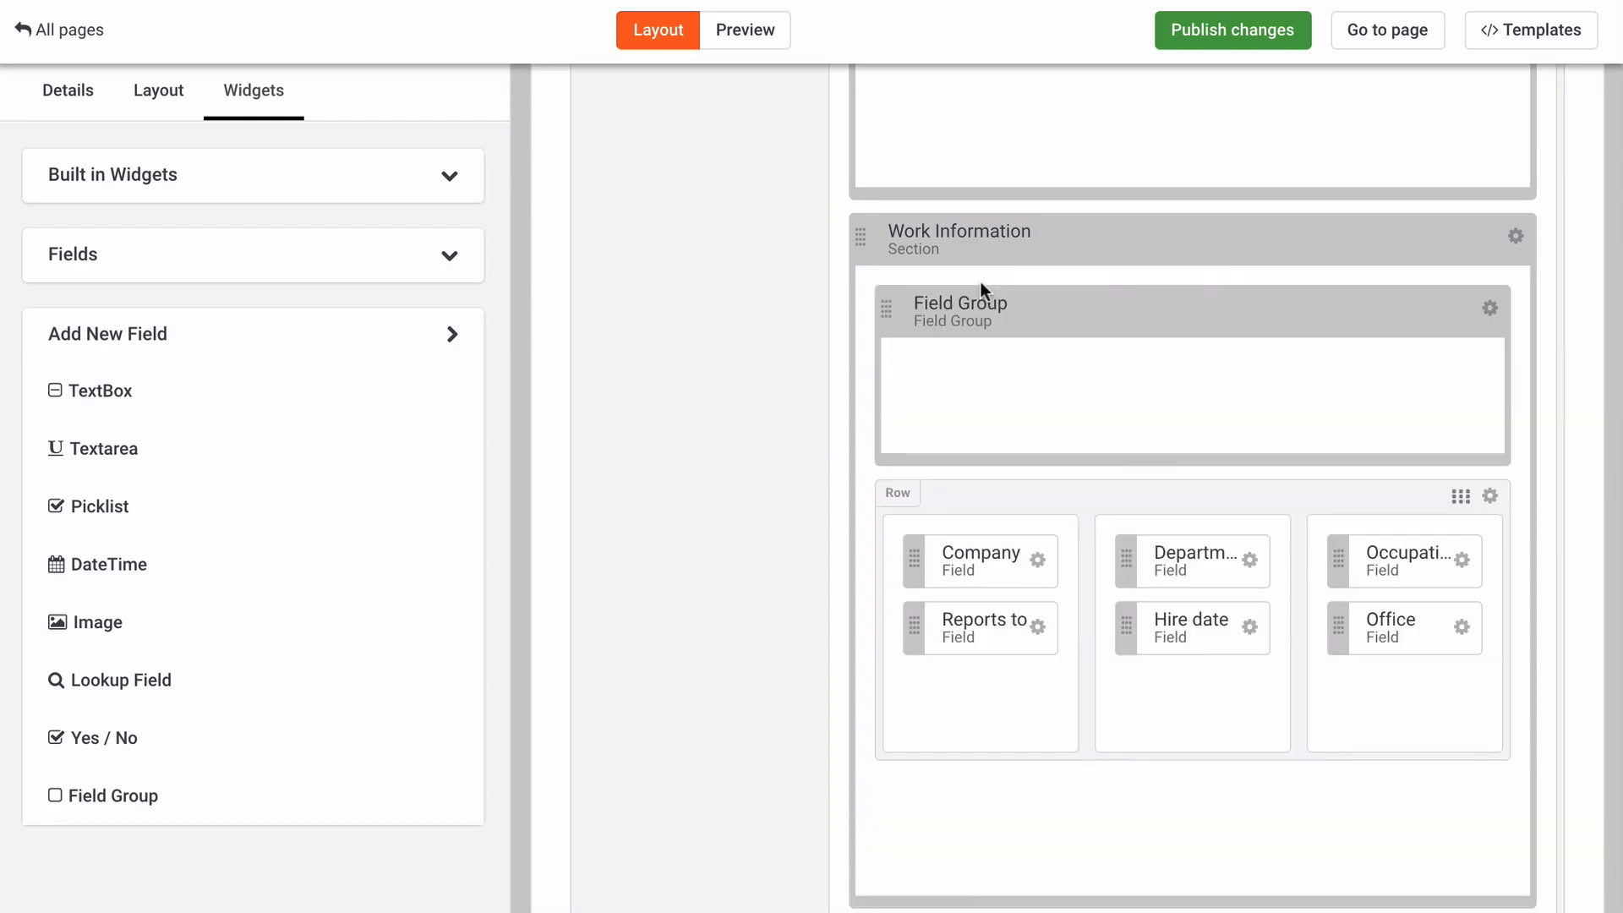
{"action": "left_click", "coordinate": [173, 108]}
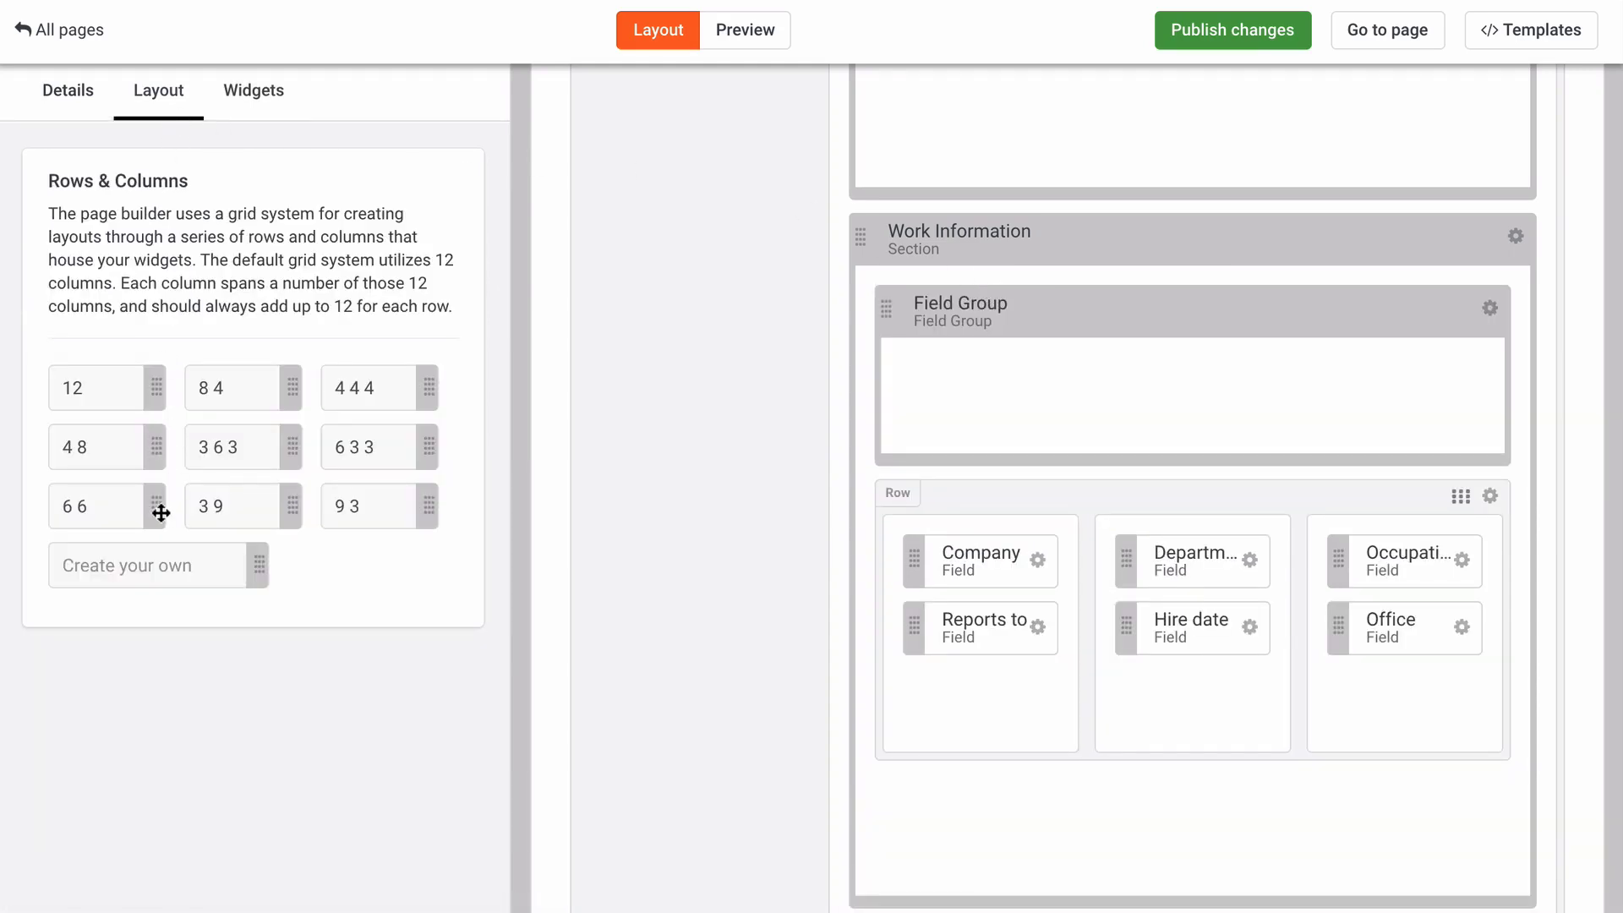
{"action": "left_click_drag", "start_coordinate": [160, 512], "coordinate": [978, 406]}
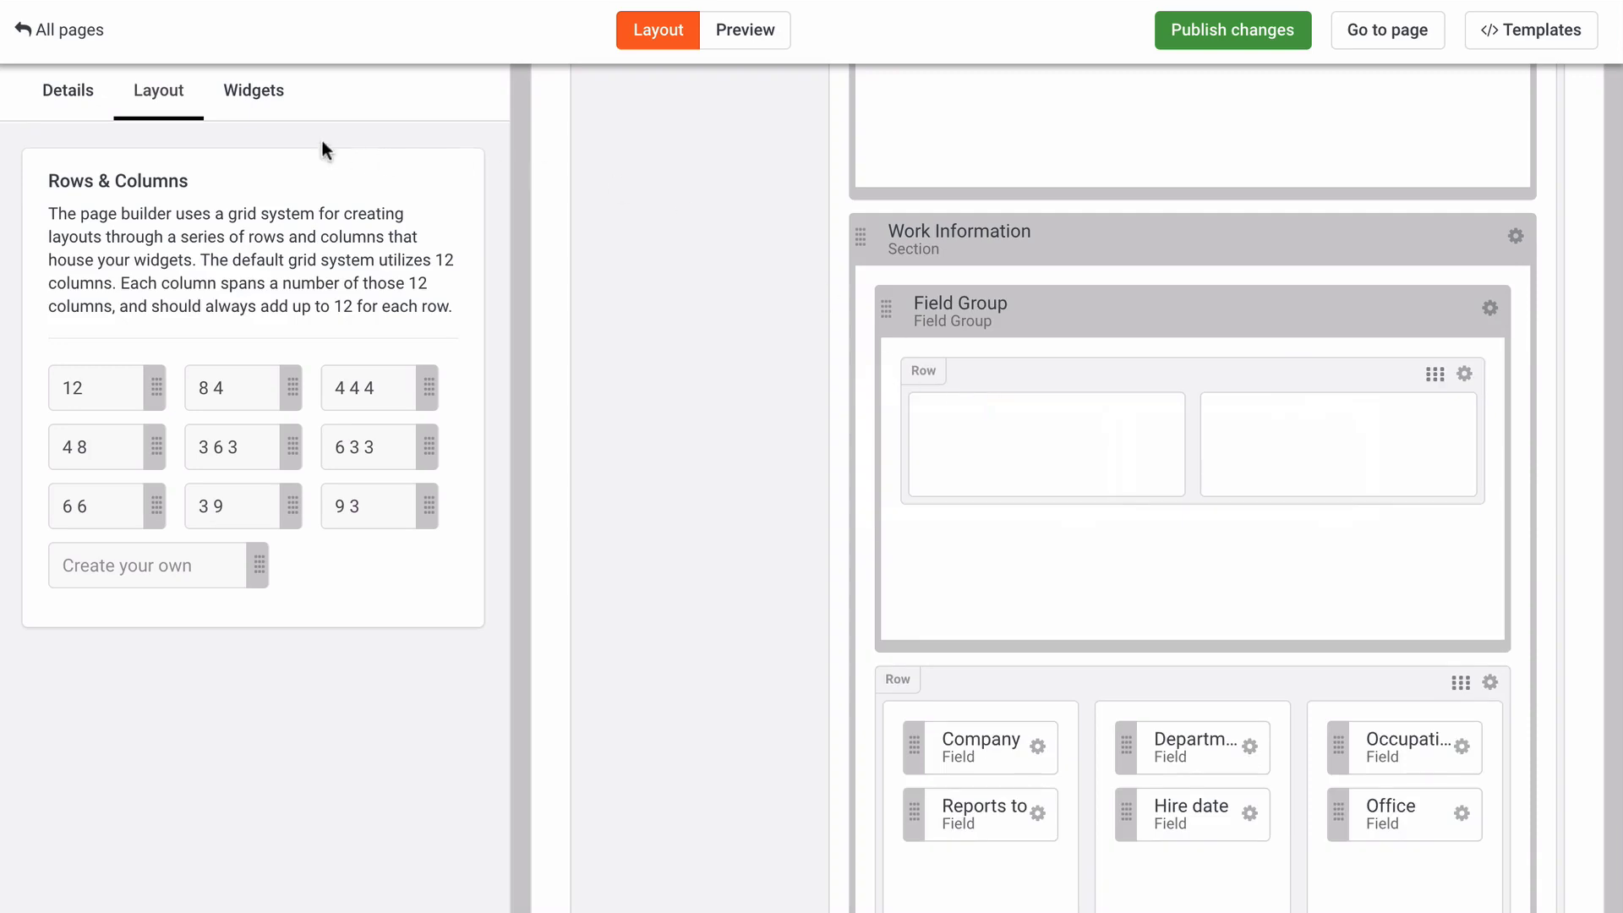
{"action": "left_click", "coordinate": [272, 100]}
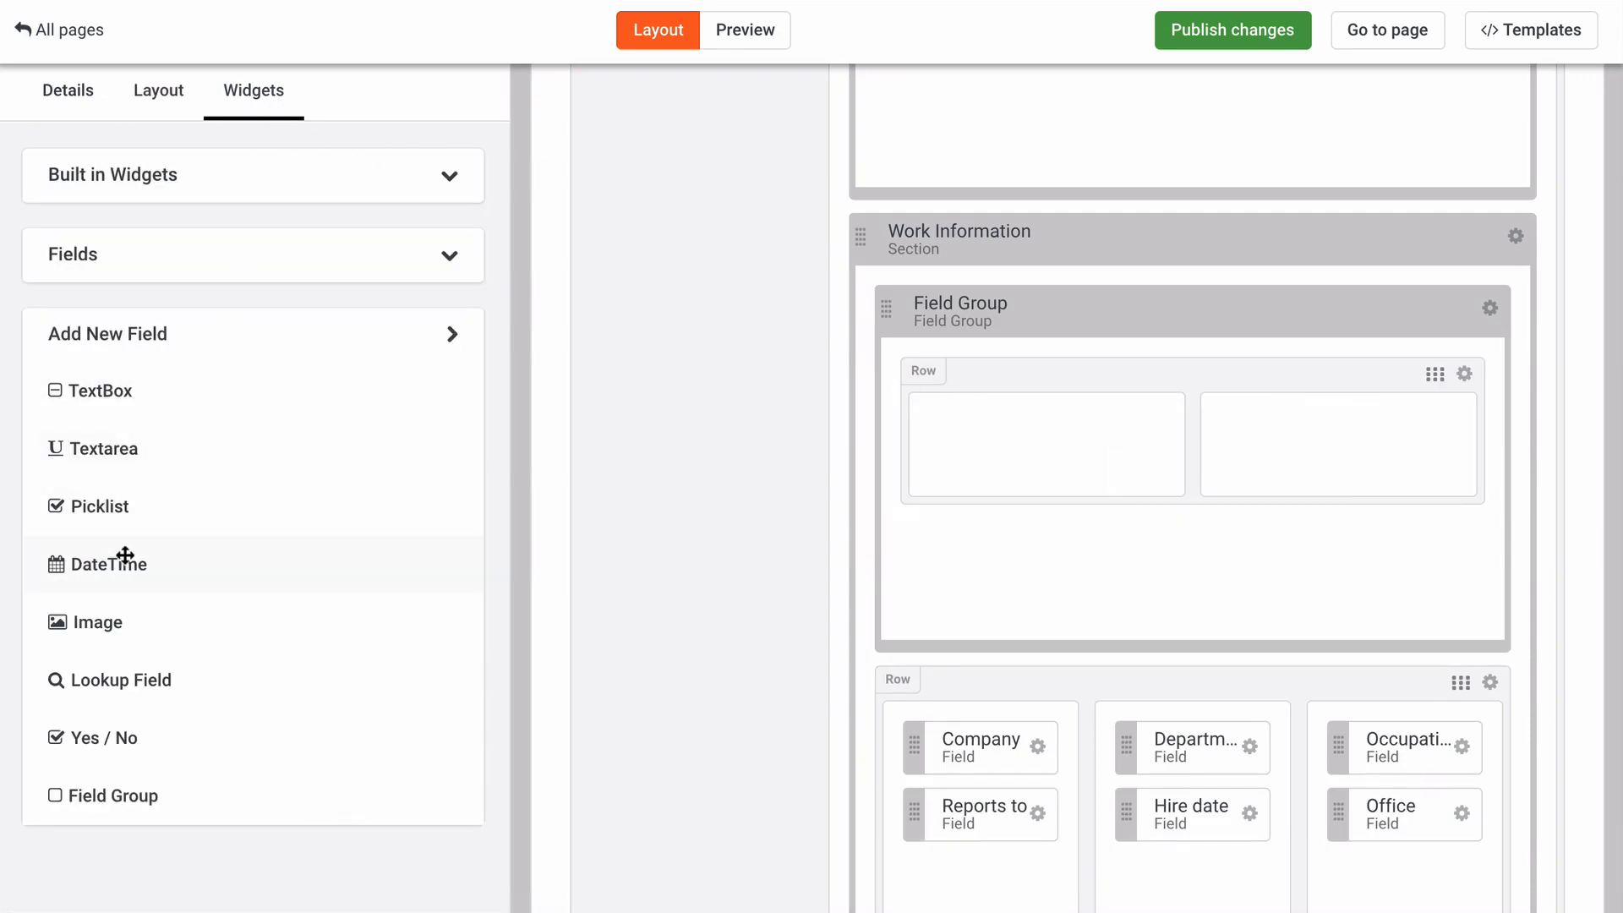
Step: Add a new DateTime field to each column of the Field Group's row and label the first one "From date"
{"action": "left_click_drag", "start_coordinate": [125, 555], "coordinate": [989, 455]}
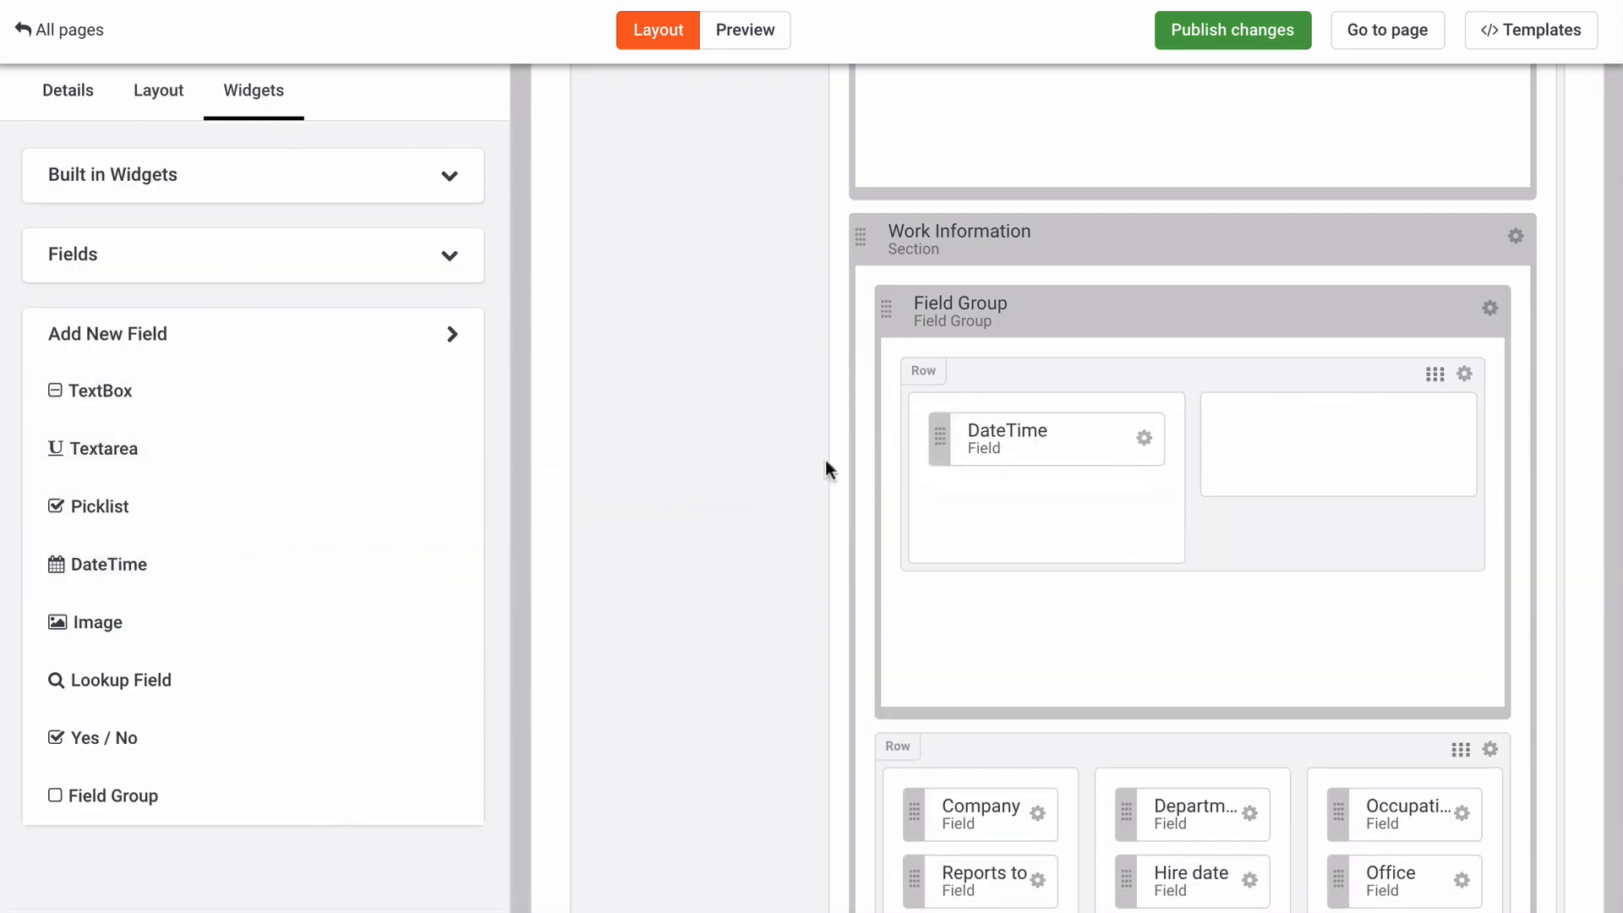
{"action": "left_click_drag", "start_coordinate": [160, 564], "coordinate": [1344, 496]}
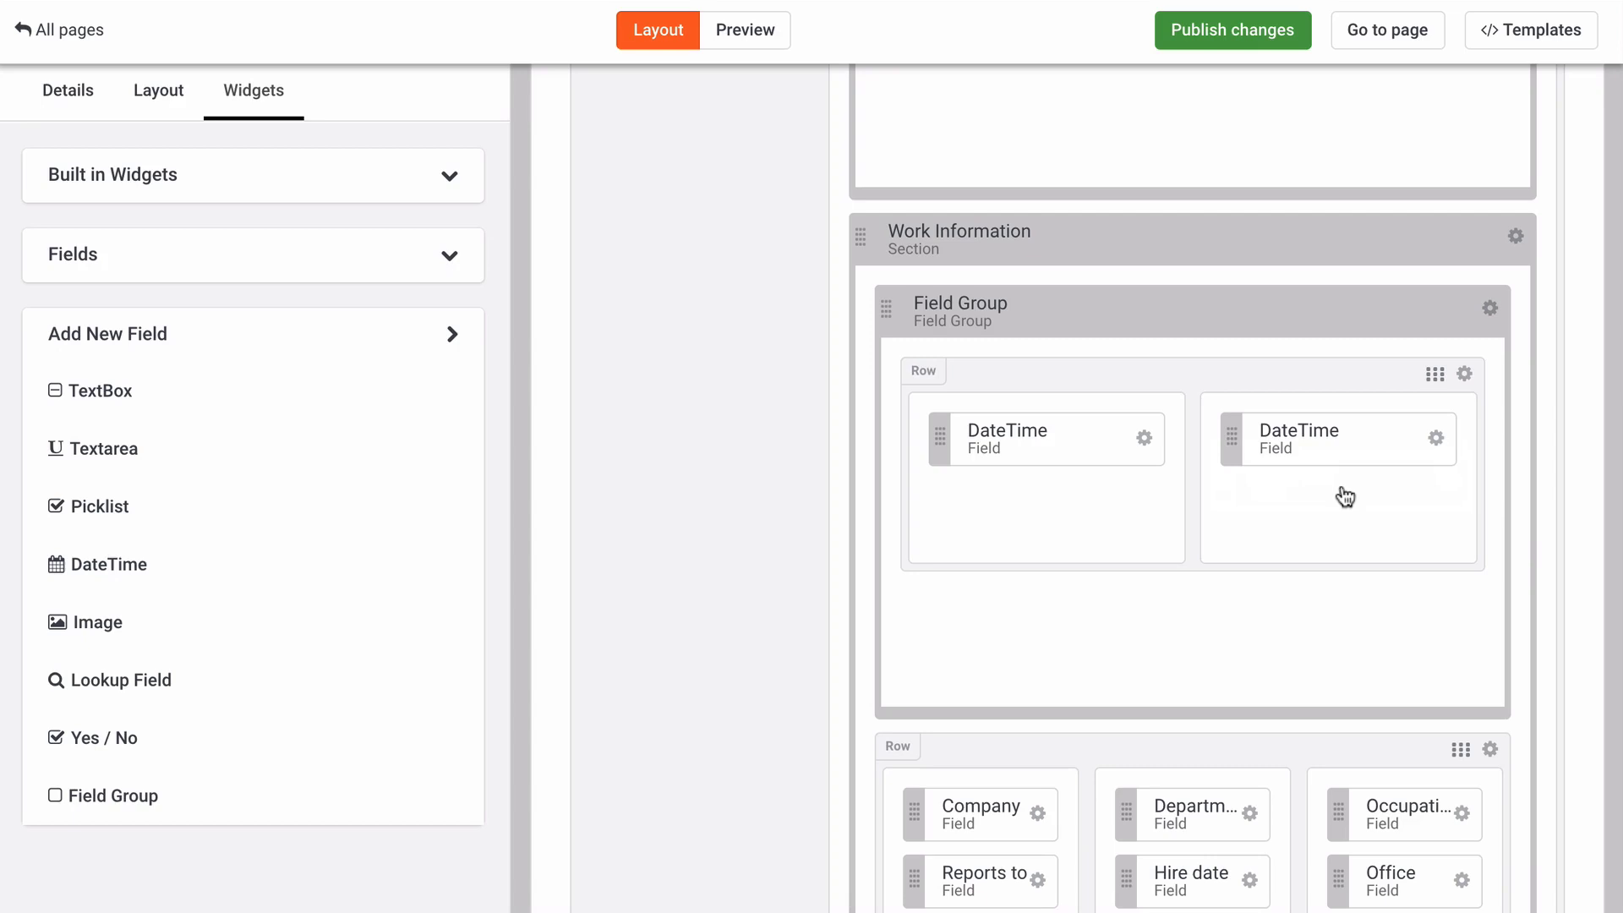
{"action": "left_click", "coordinate": [1144, 439]}
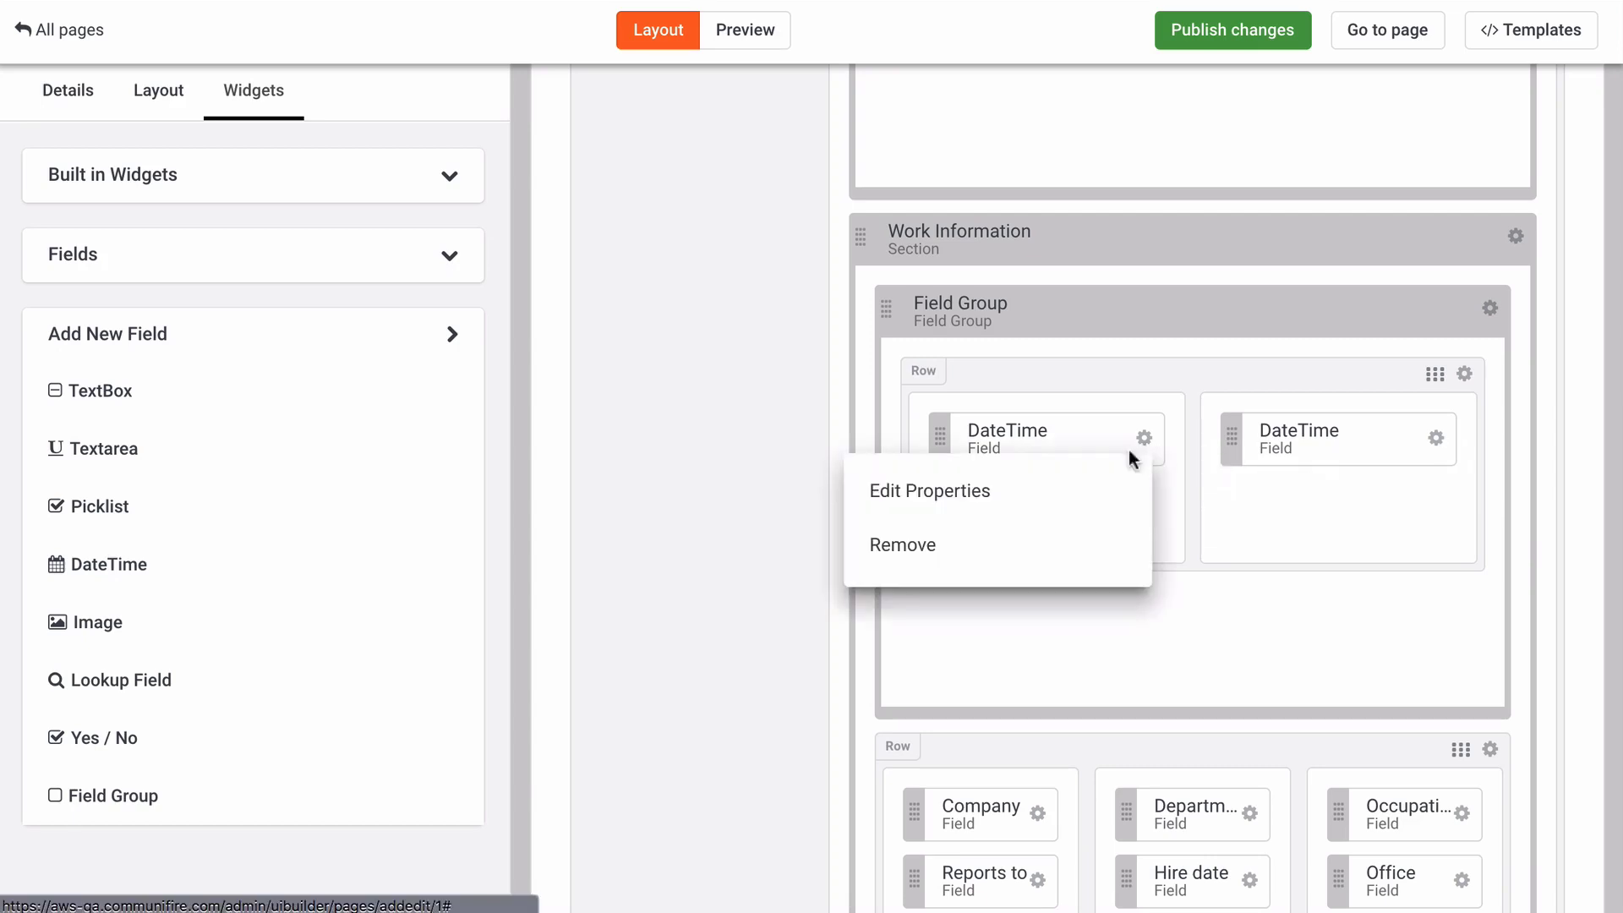
{"action": "left_click", "coordinate": [1104, 479]}
{"action": "double_click", "coordinate": [939, 239]}
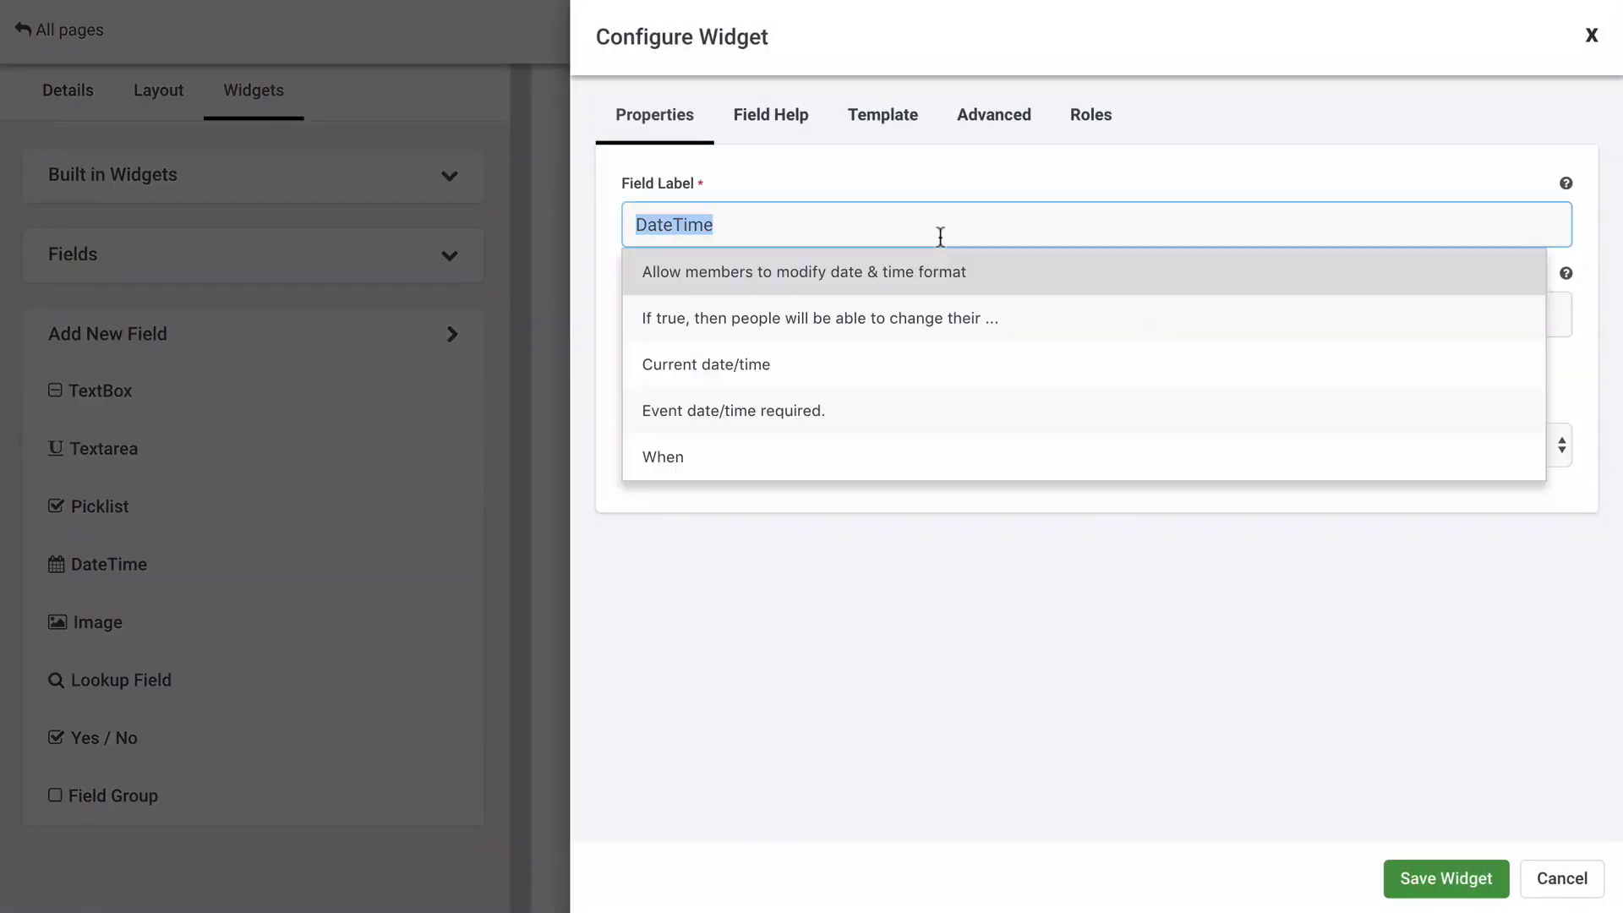
{"action": "type", "text": "From date"}
{"action": "left_click", "coordinate": [971, 170]}
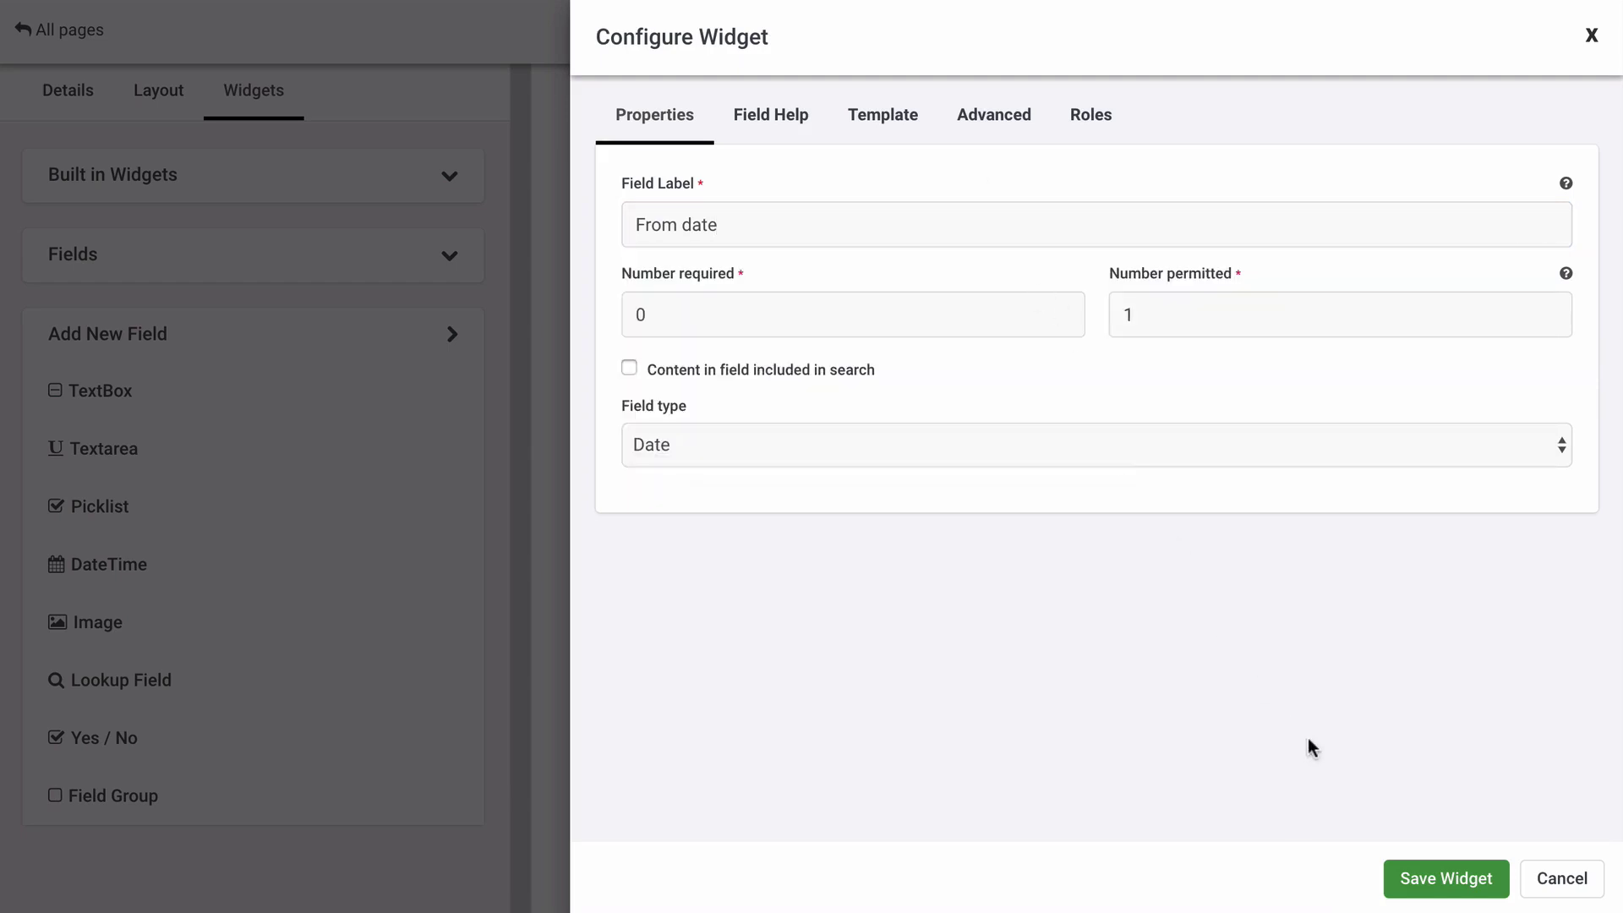
{"action": "left_click", "coordinate": [1423, 875]}
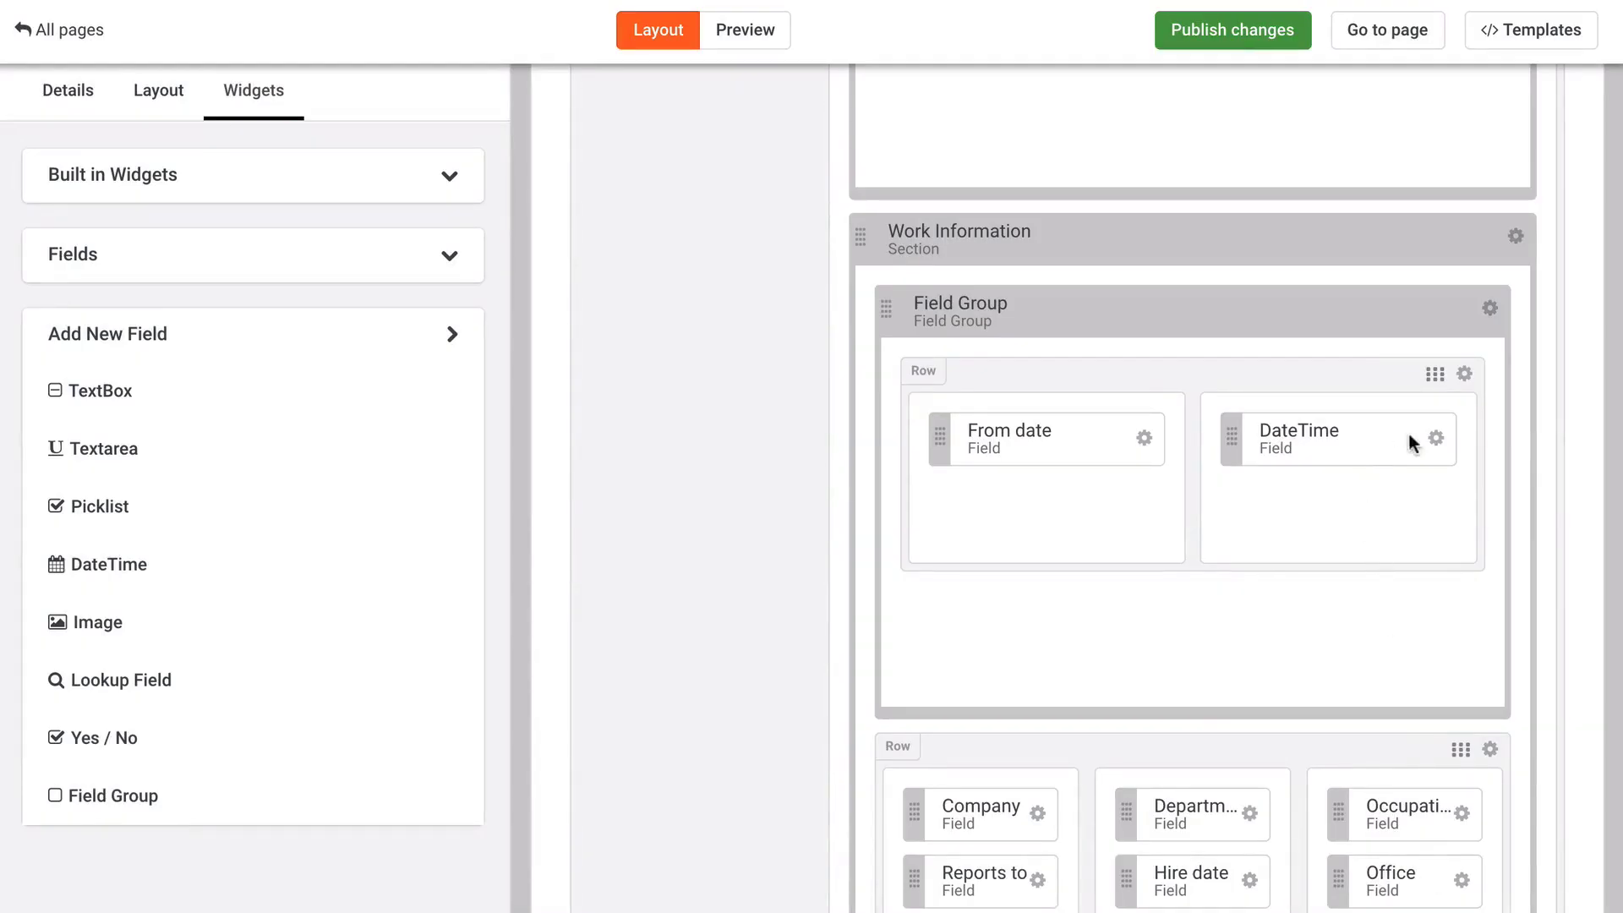
Step: Label the second DateTime field in the Field Group "To date" and save the widget
{"action": "left_click", "coordinate": [1436, 439]}
{"action": "left_click", "coordinate": [1353, 487]}
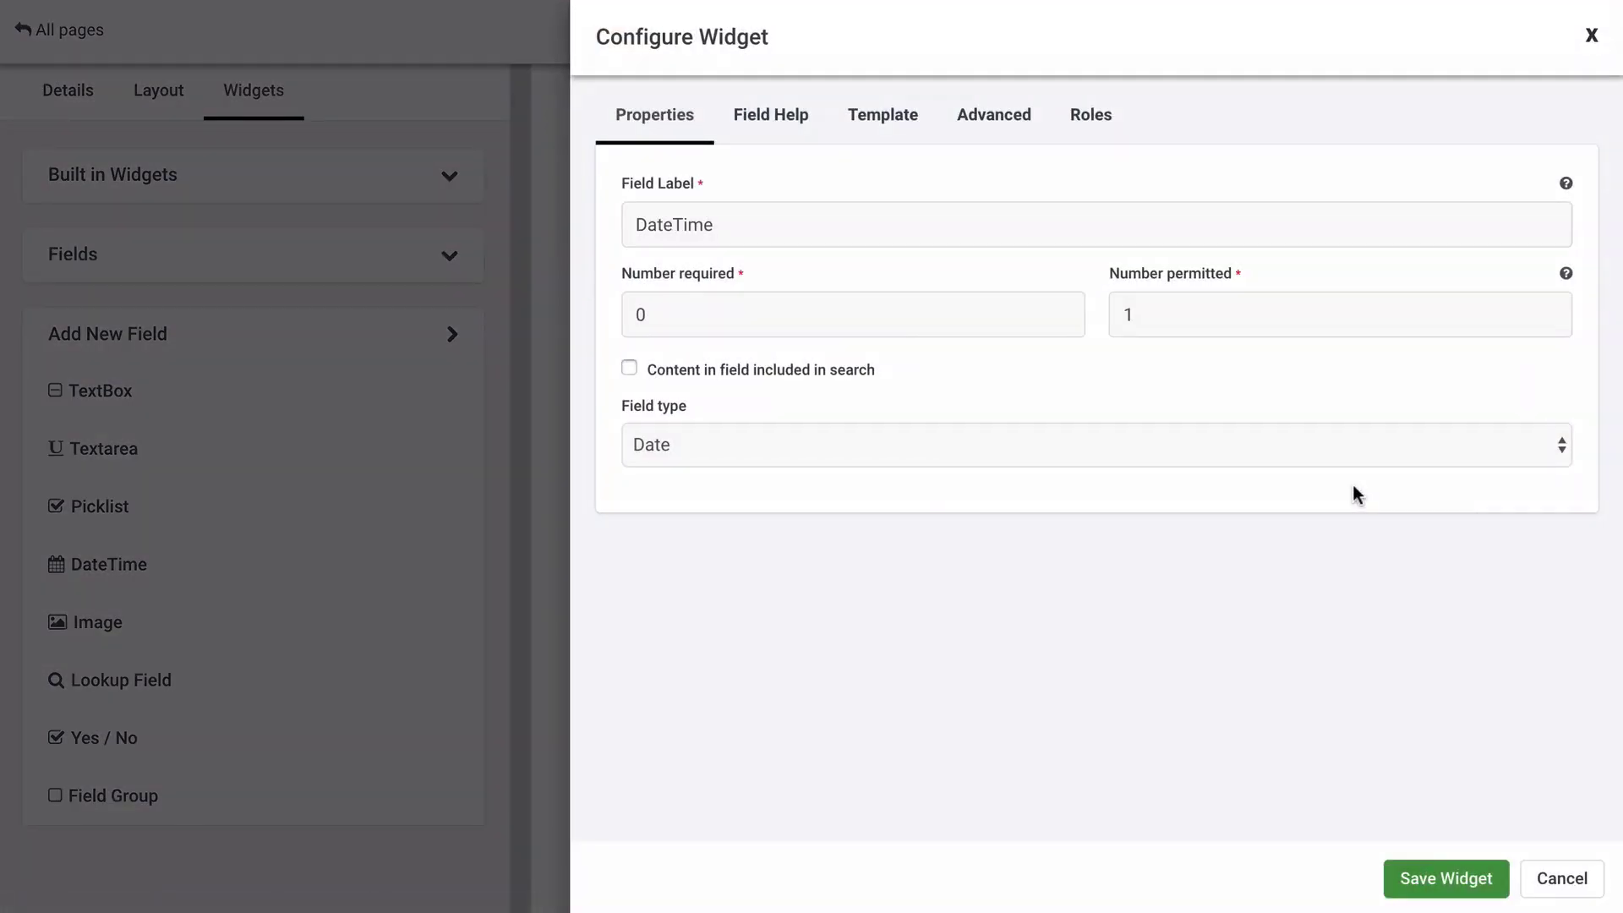
{"action": "triple_click", "coordinate": [1032, 236]}
{"action": "type", "text": "To date"}
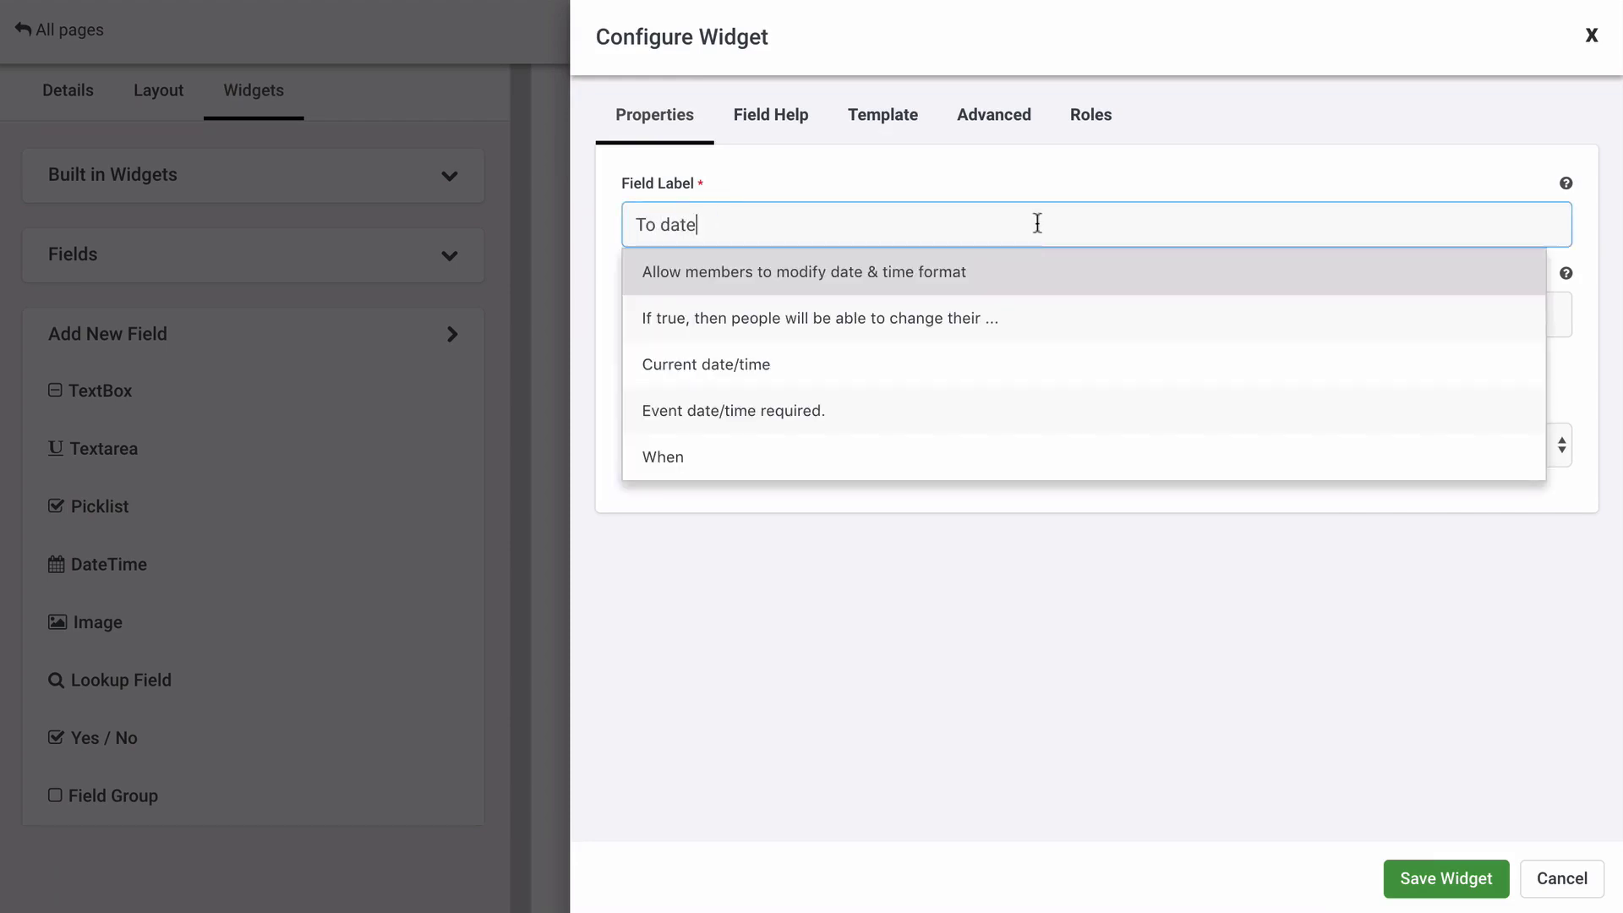
{"action": "left_click", "coordinate": [1264, 661]}
{"action": "left_click", "coordinate": [1412, 868]}
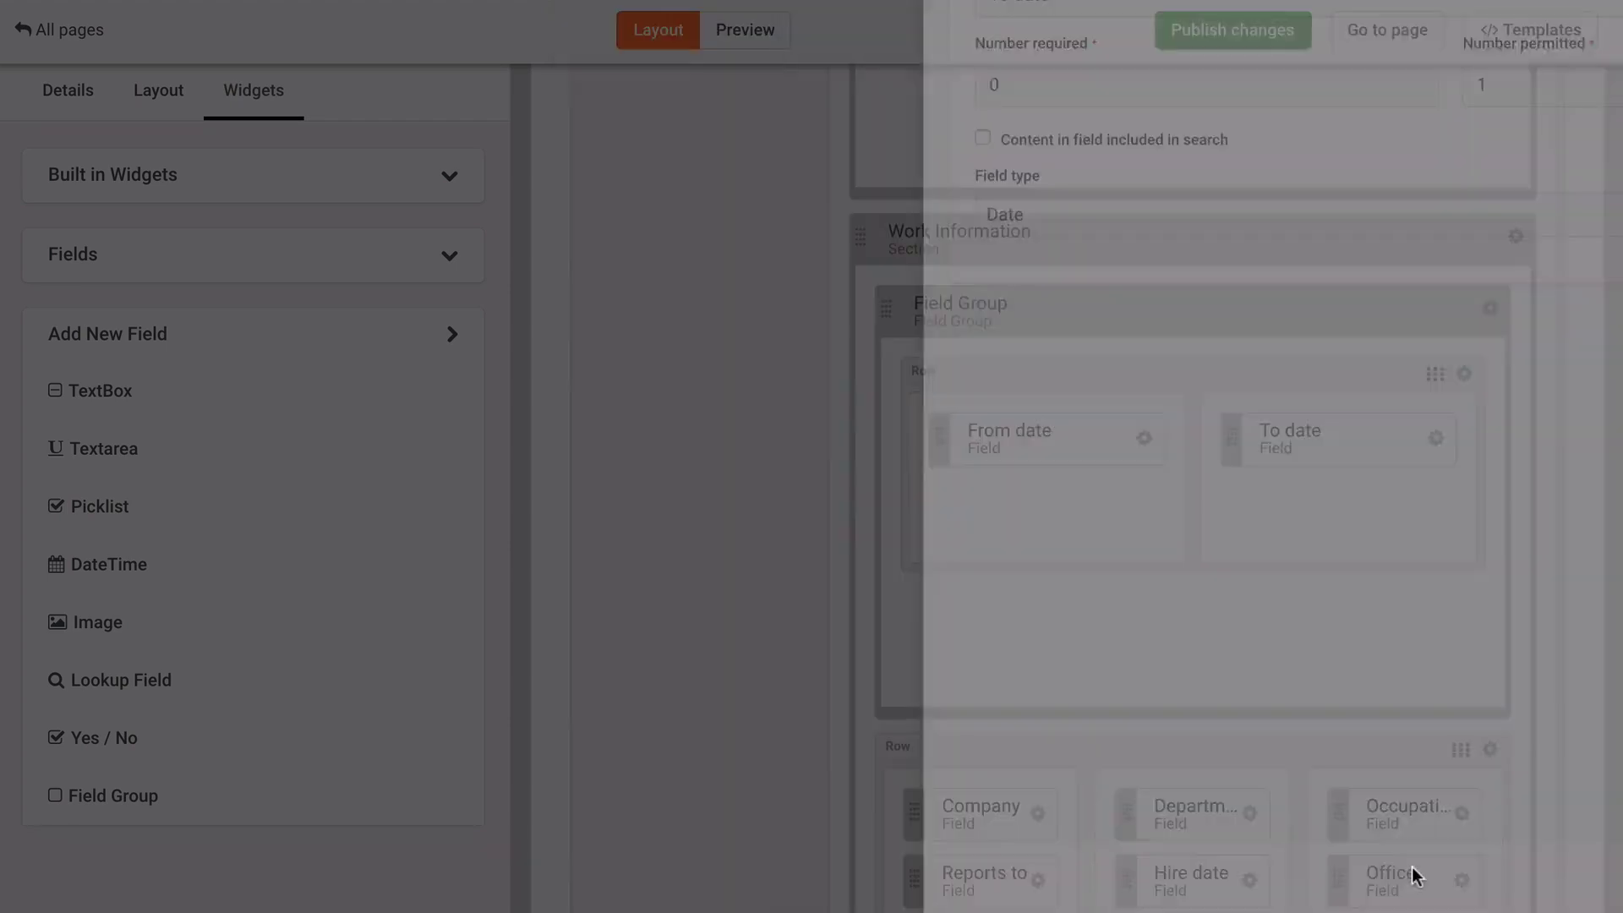
Step: Open the Field Group's properties in the Work Information section and set its field label to "On leave"
{"action": "left_click", "coordinate": [1487, 311]}
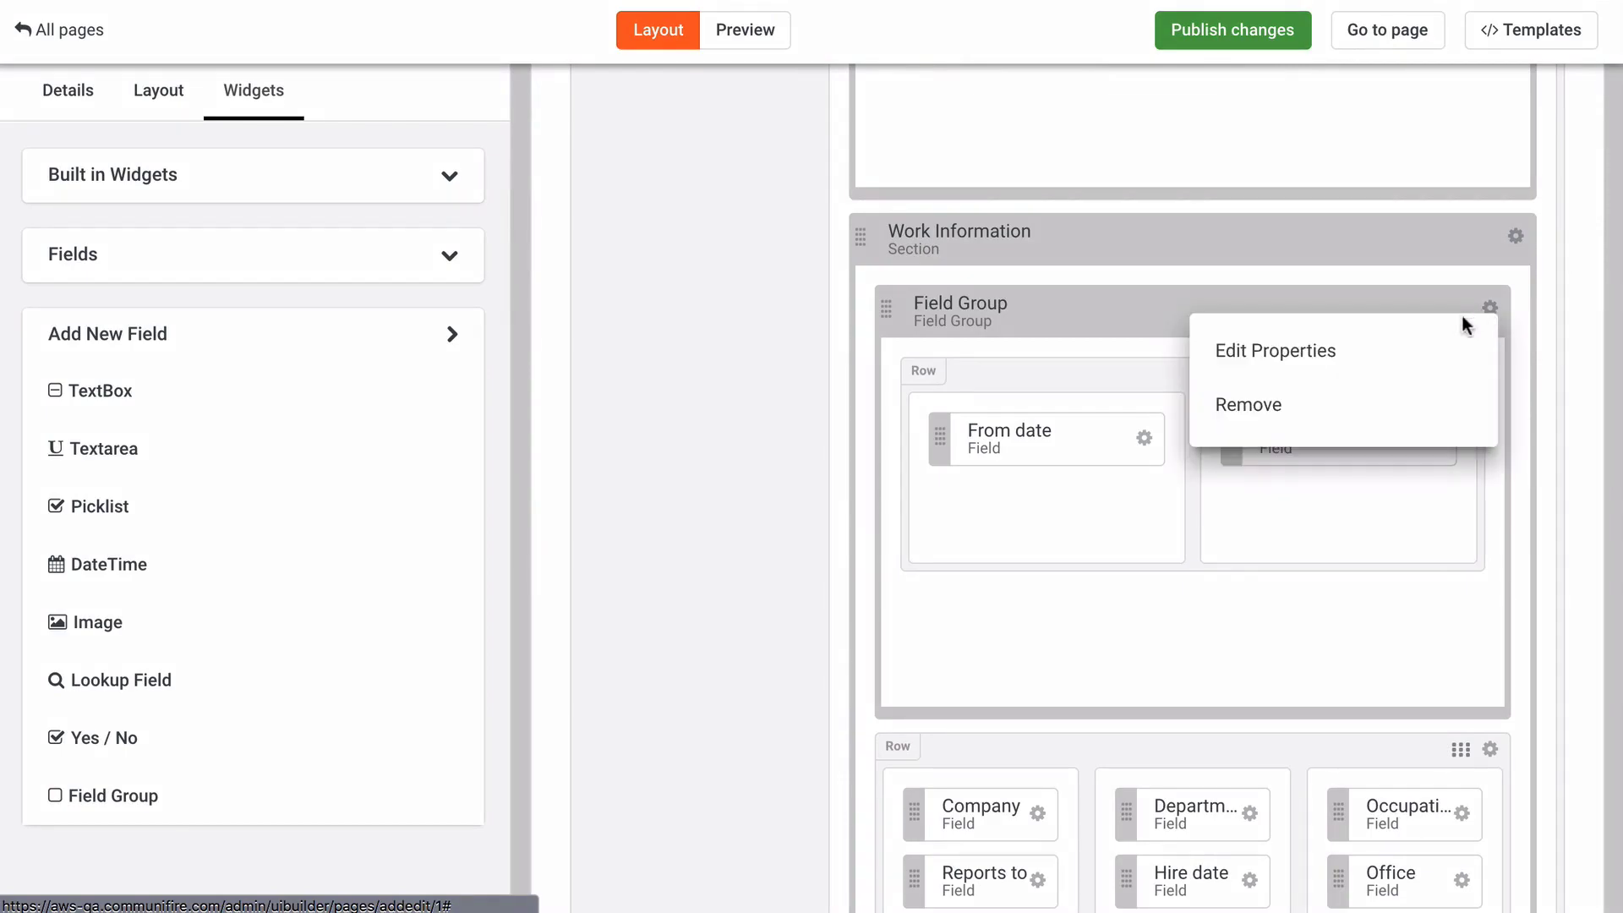
{"action": "left_click", "coordinate": [1412, 344]}
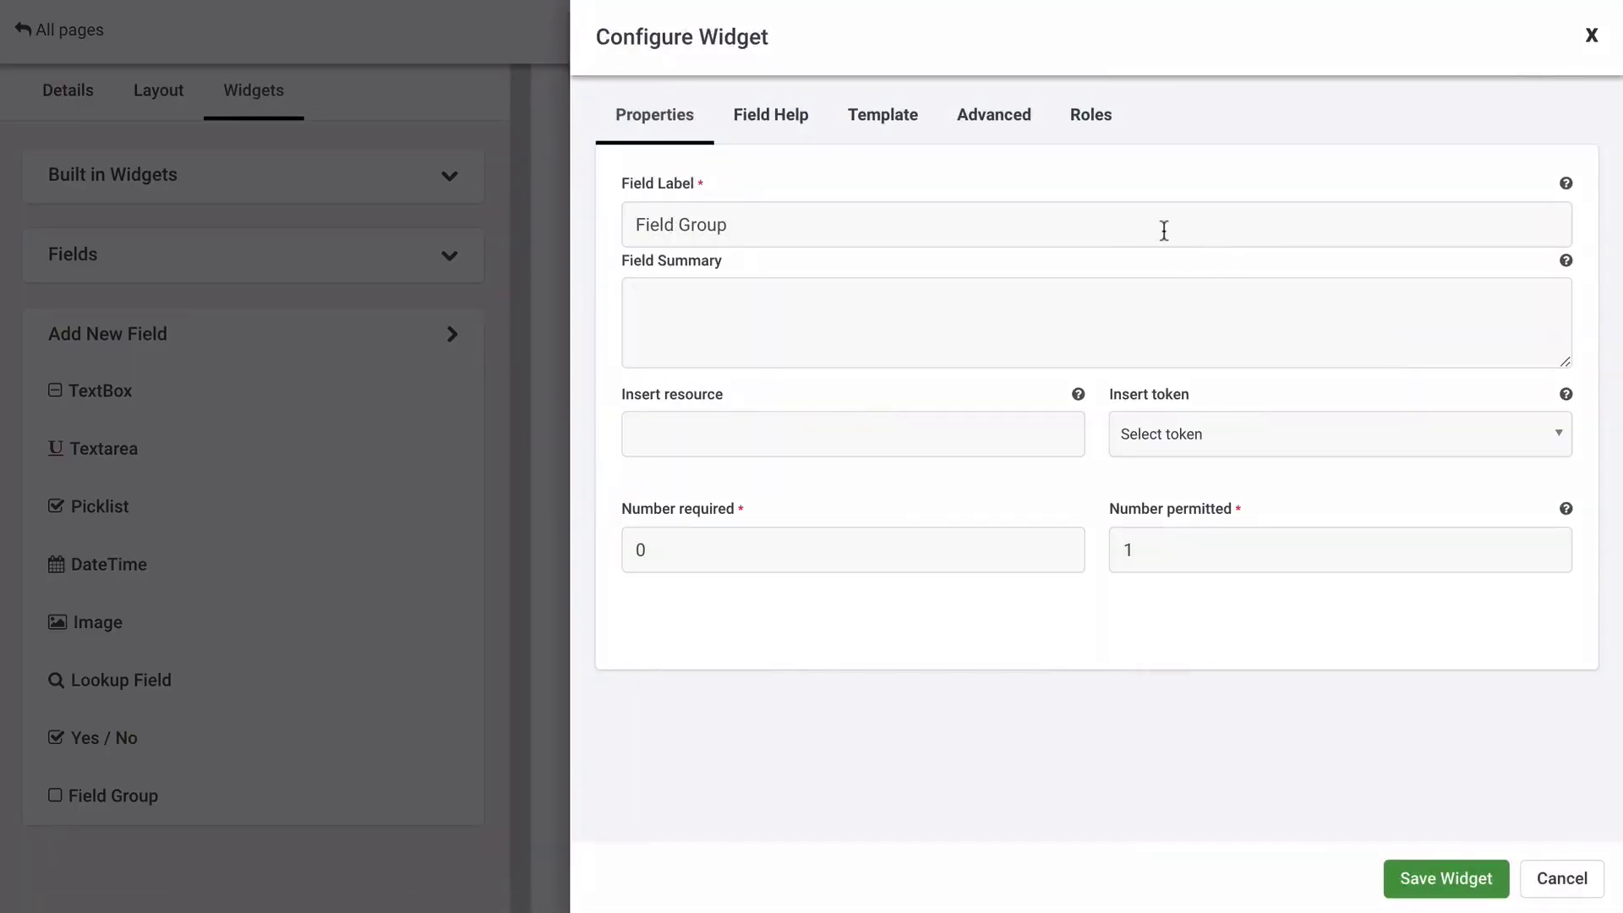
{"action": "triple_click", "coordinate": [1164, 230]}
{"action": "type", "text": "On leave"}
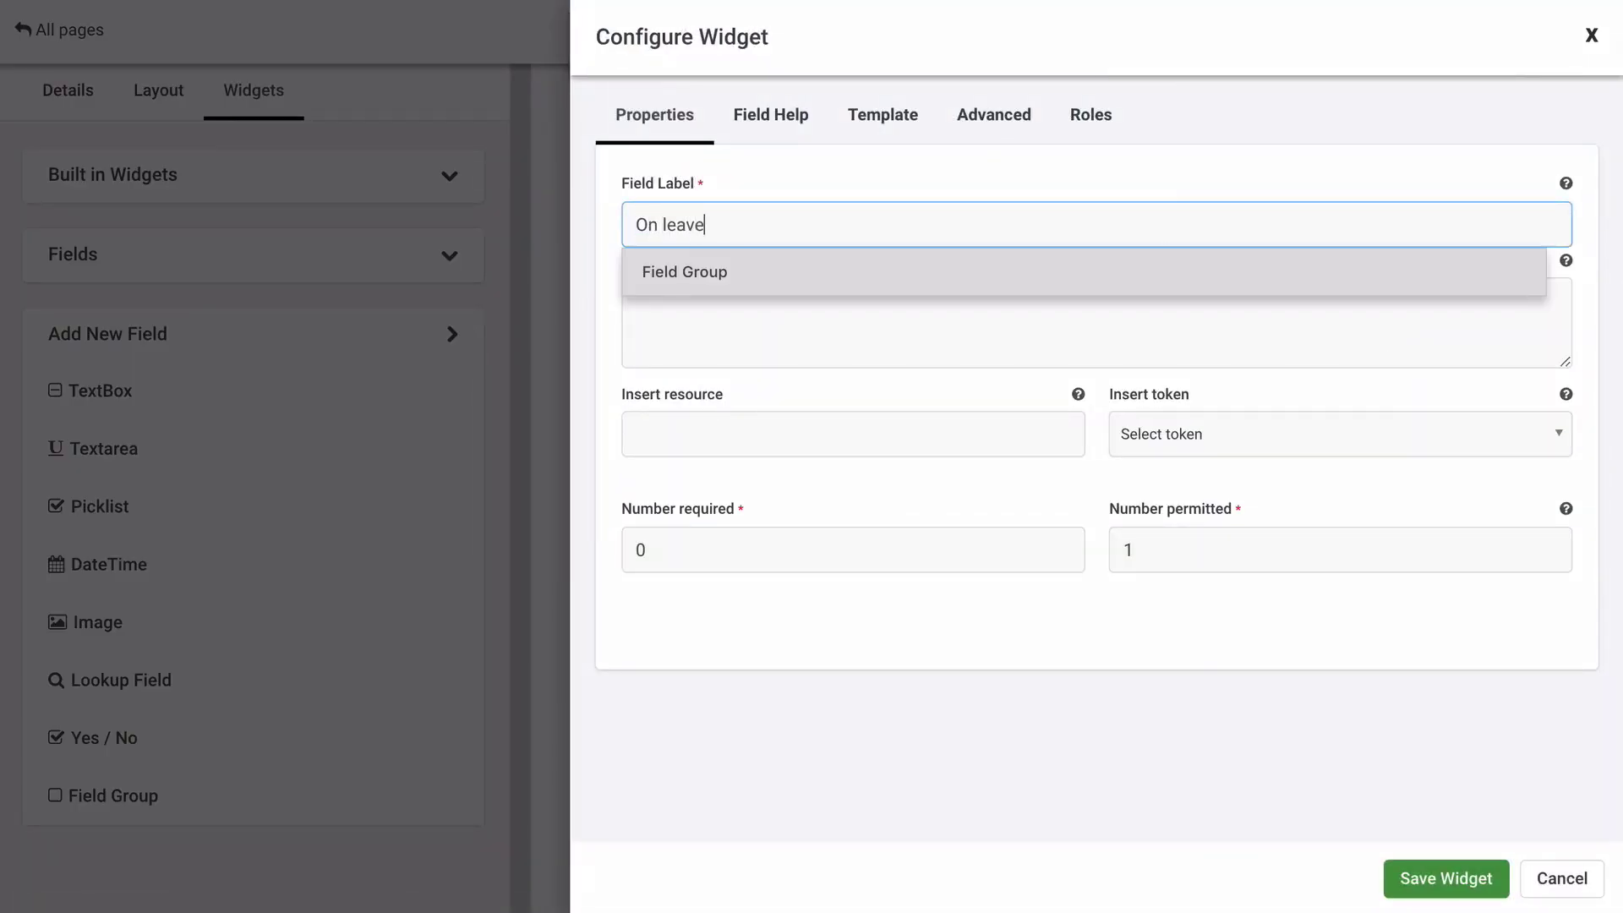
{"action": "left_click", "coordinate": [1160, 188]}
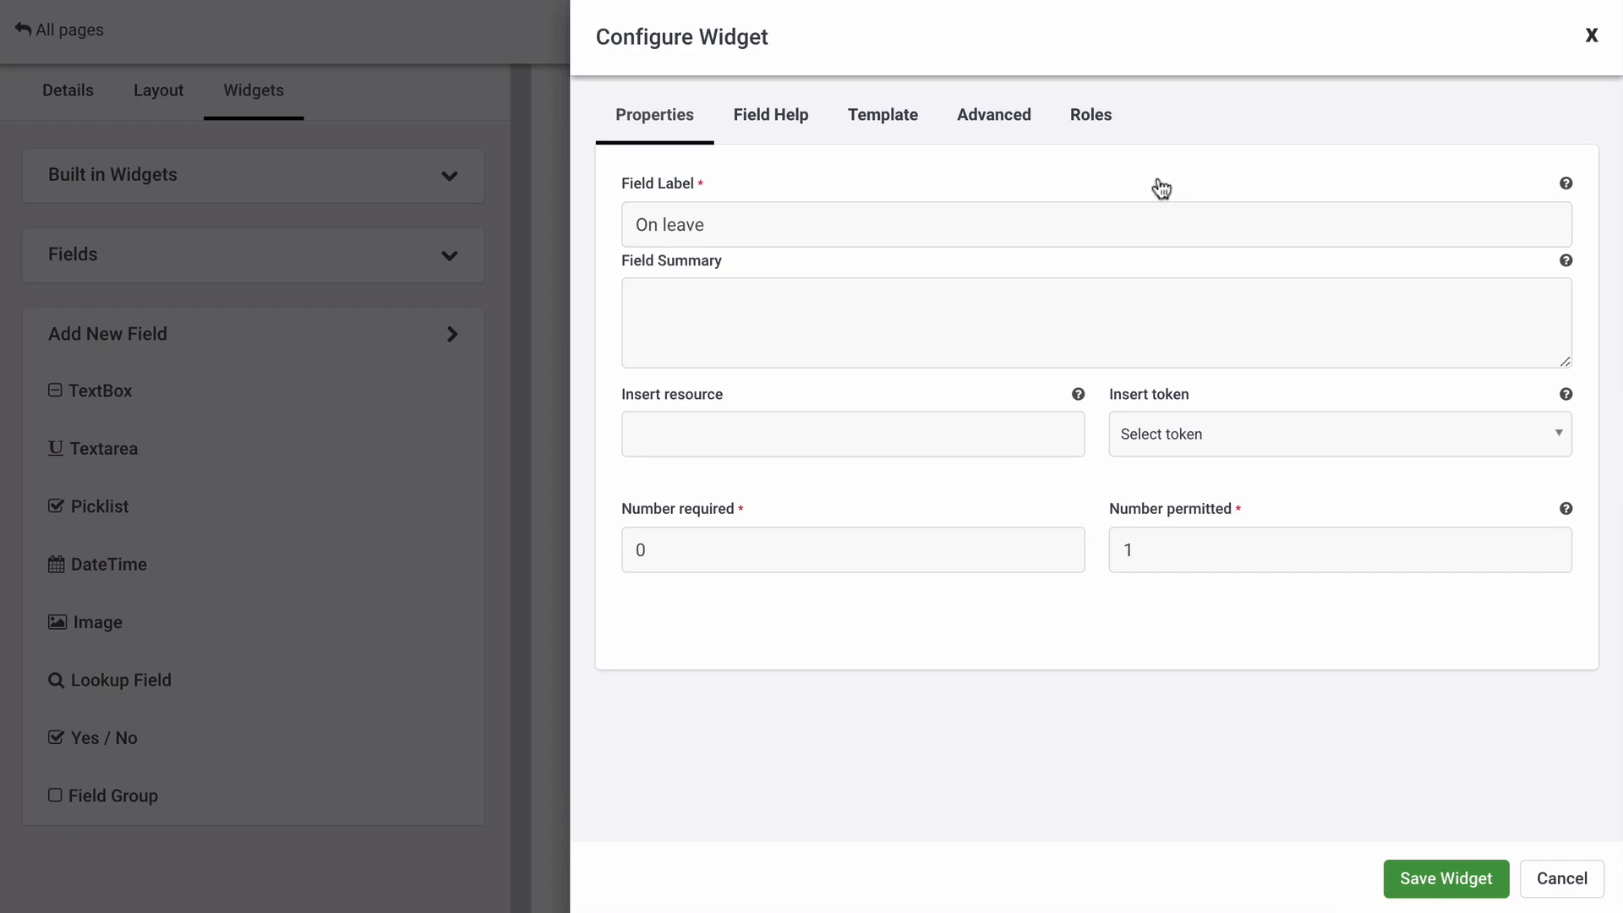
Step: Set the group's field summary to "On leave from {{{field:From date}}} to {{{field:To date}}}" using the date tokens, and save the widget
{"action": "left_click", "coordinate": [1076, 306]}
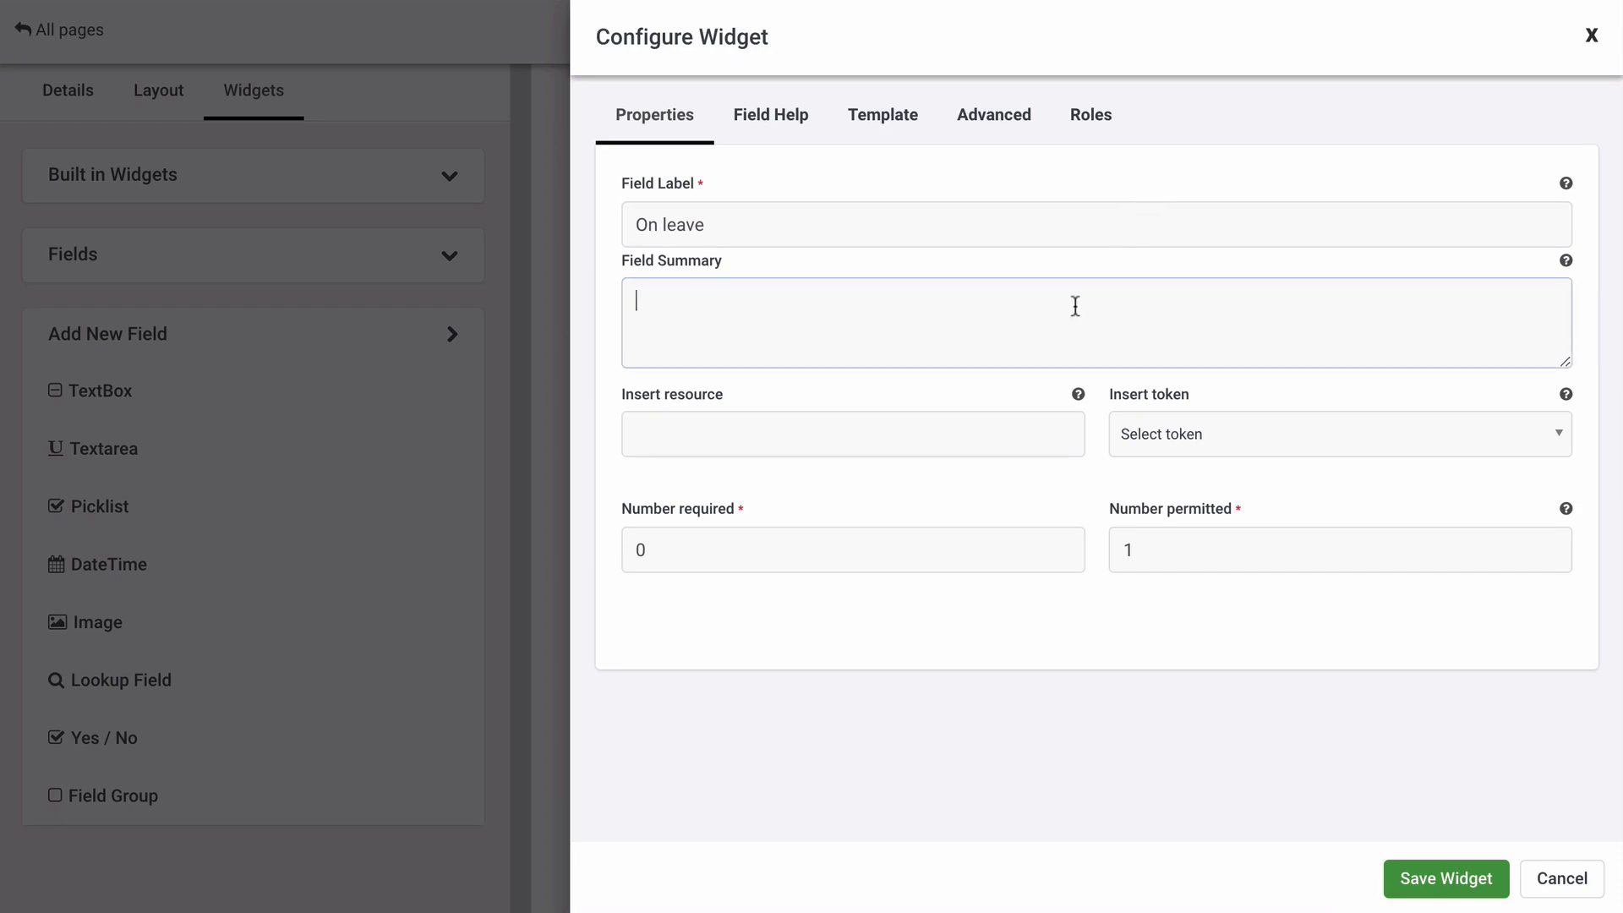
{"action": "type", "text": "On leave from  to"}
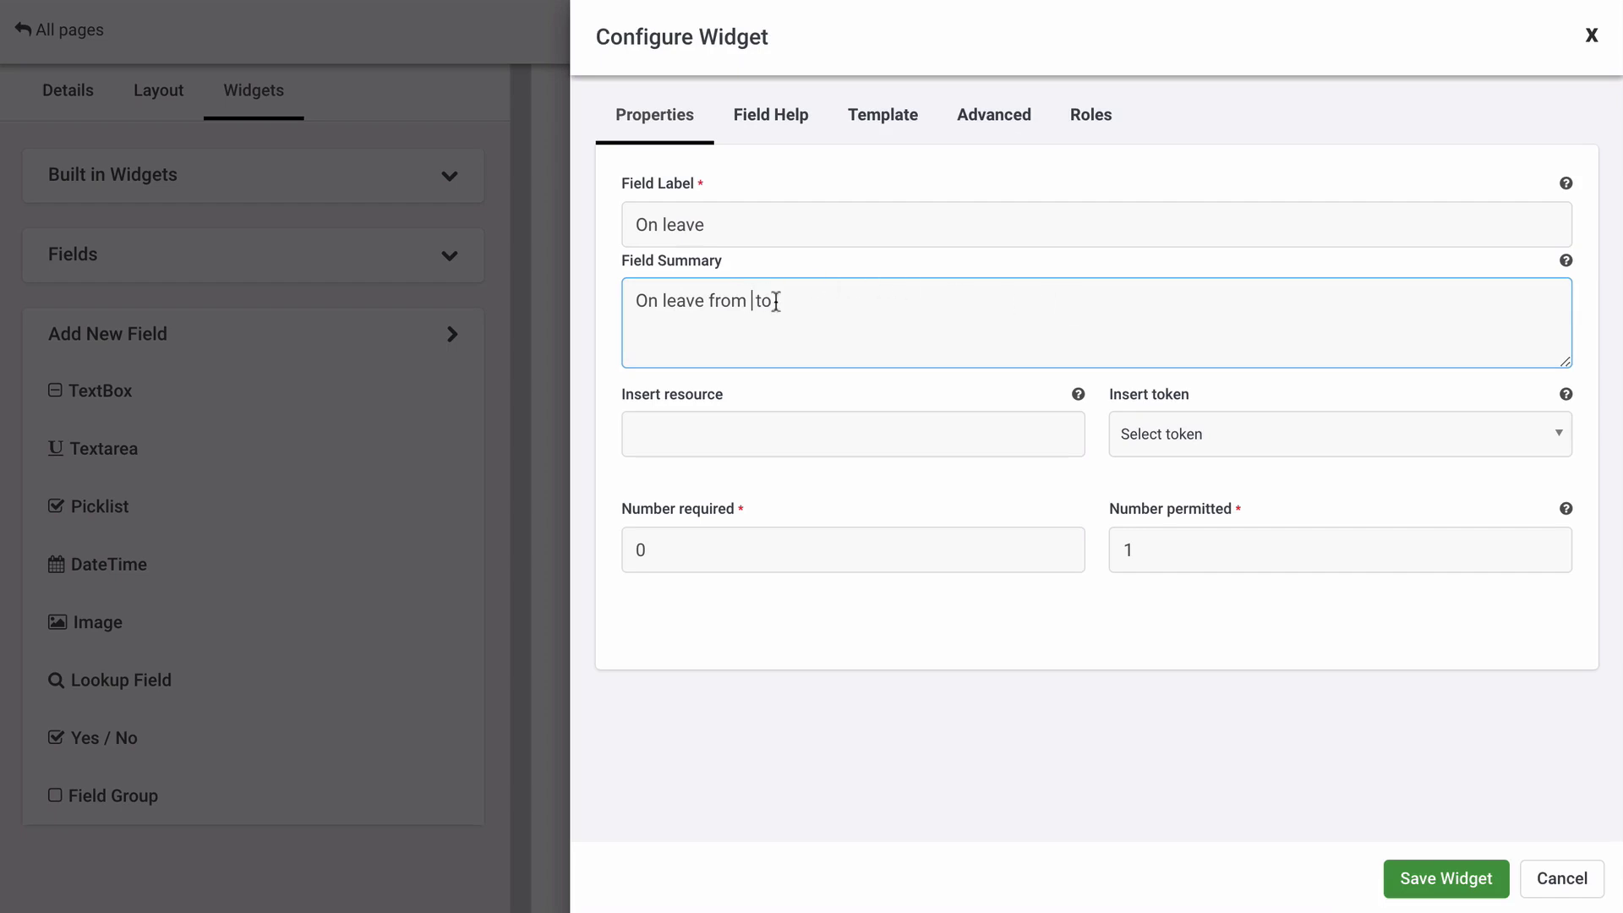
{"action": "left_click", "coordinate": [1145, 436]}
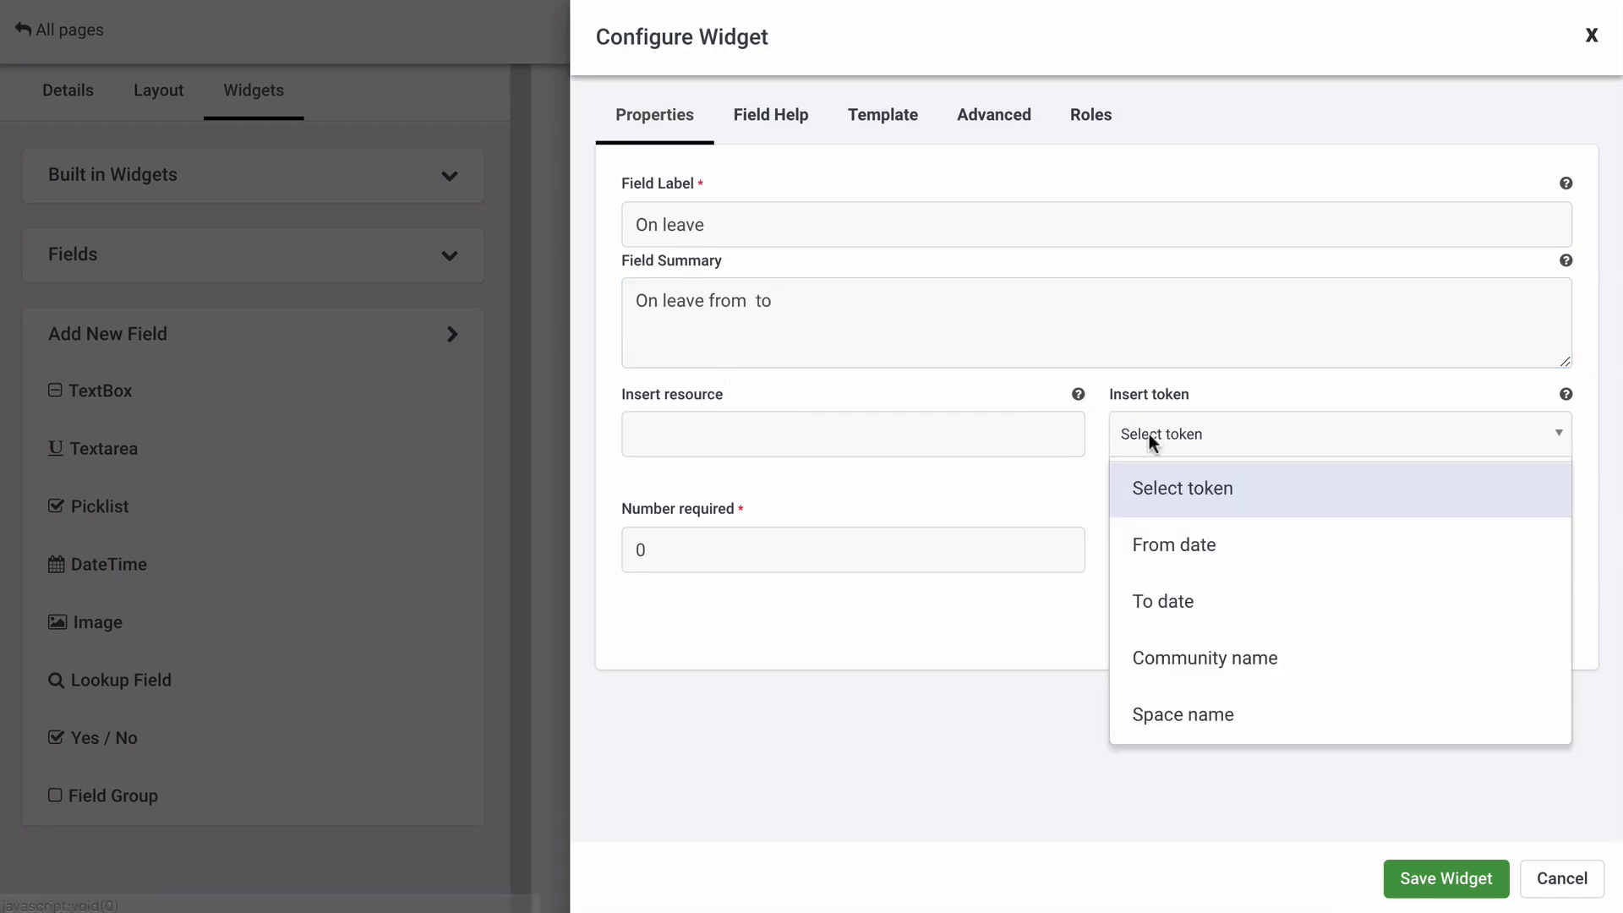
{"action": "left_click", "coordinate": [1158, 545]}
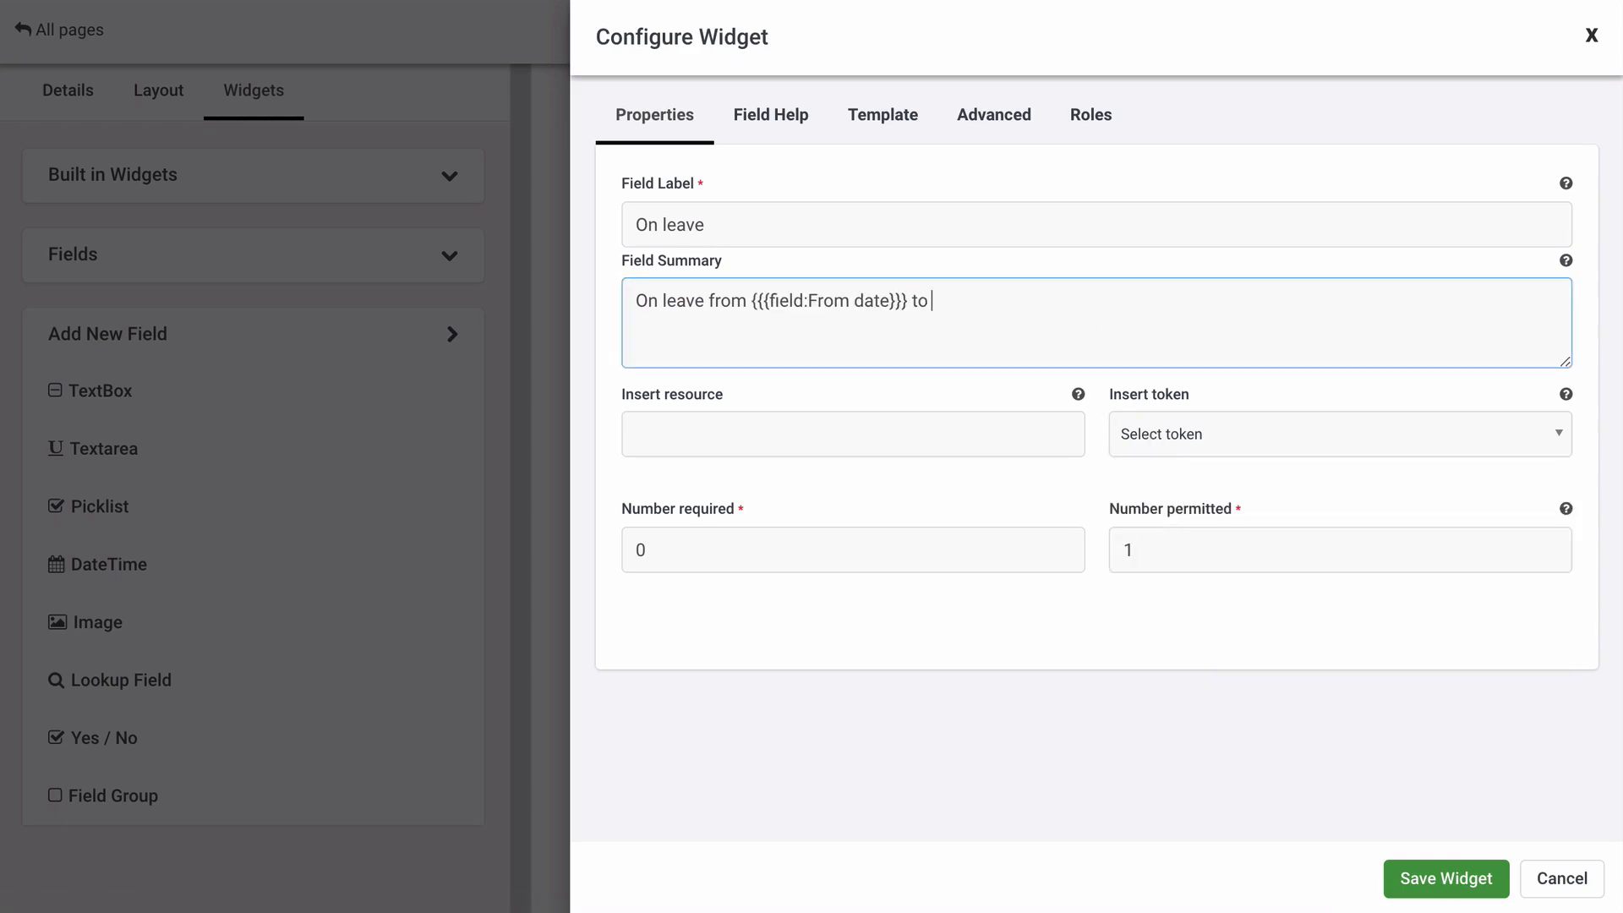
{"action": "left_click", "coordinate": [1159, 427]}
{"action": "left_click", "coordinate": [1165, 598]}
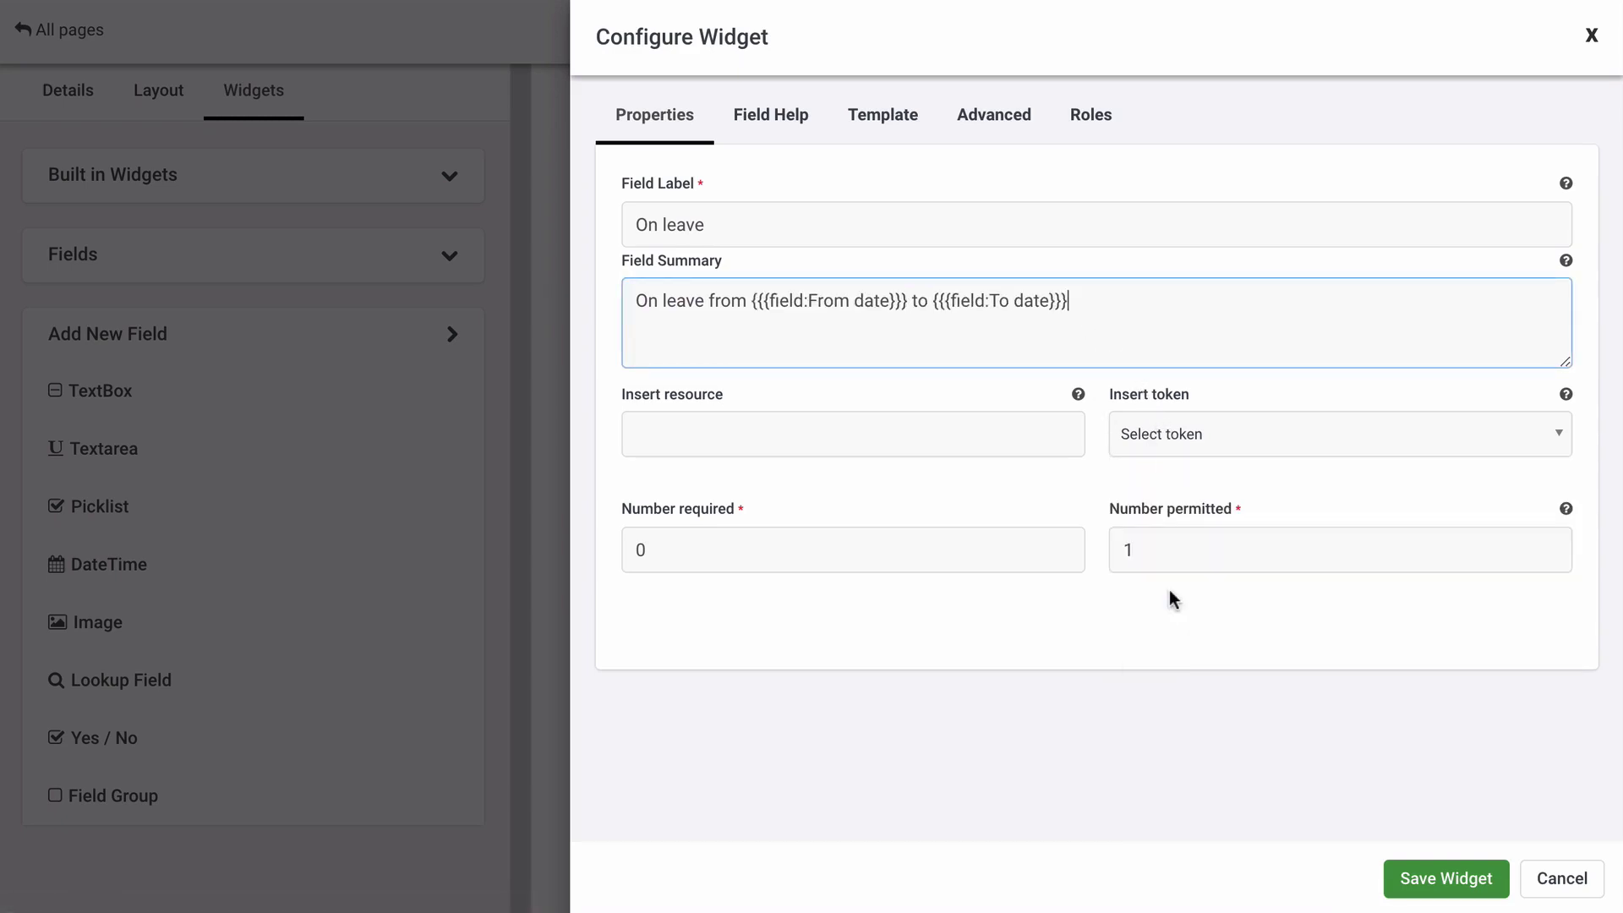
{"action": "left_click", "coordinate": [1173, 624]}
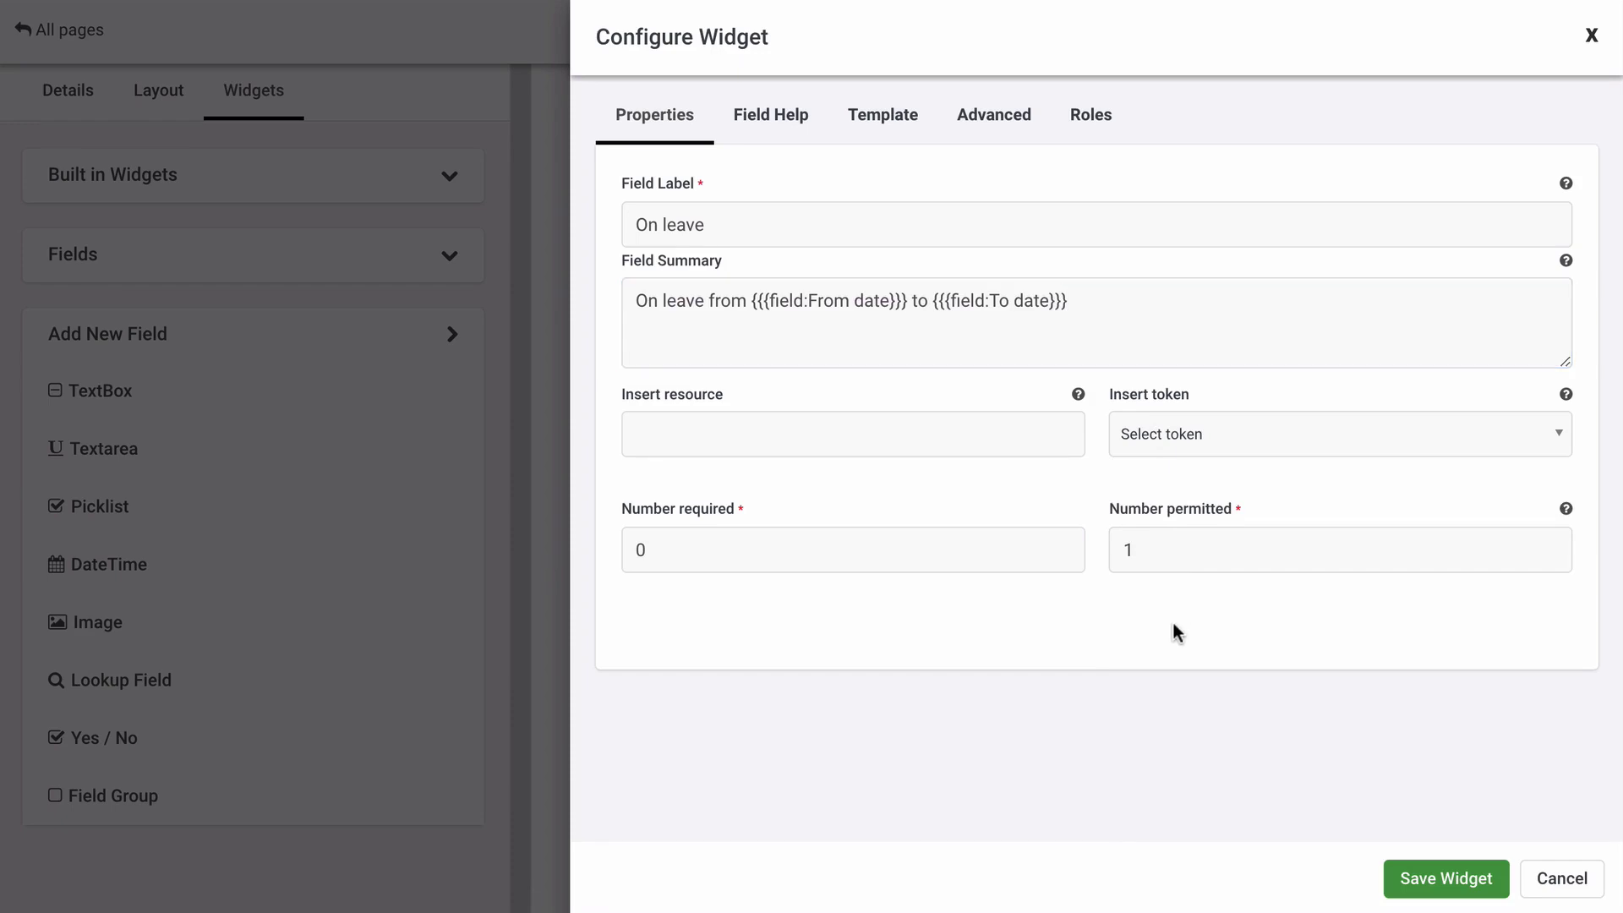
{"action": "left_click", "coordinate": [1411, 878]}
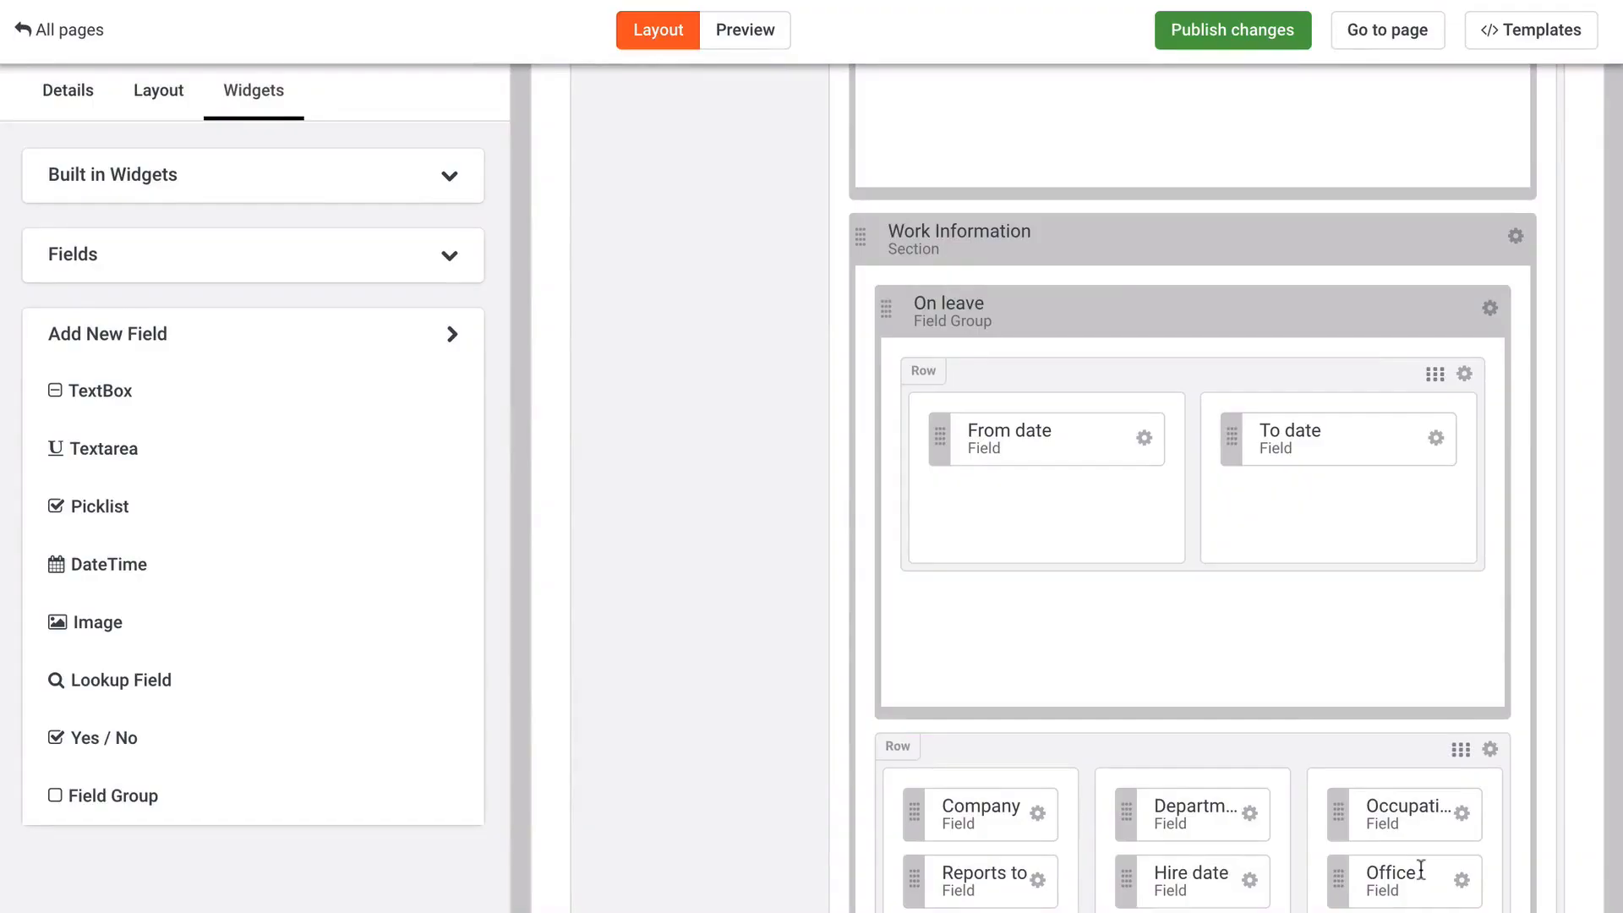
Step: Preview the On leave group in the Work Information section and publish the page changes
{"action": "left_click", "coordinate": [750, 43]}
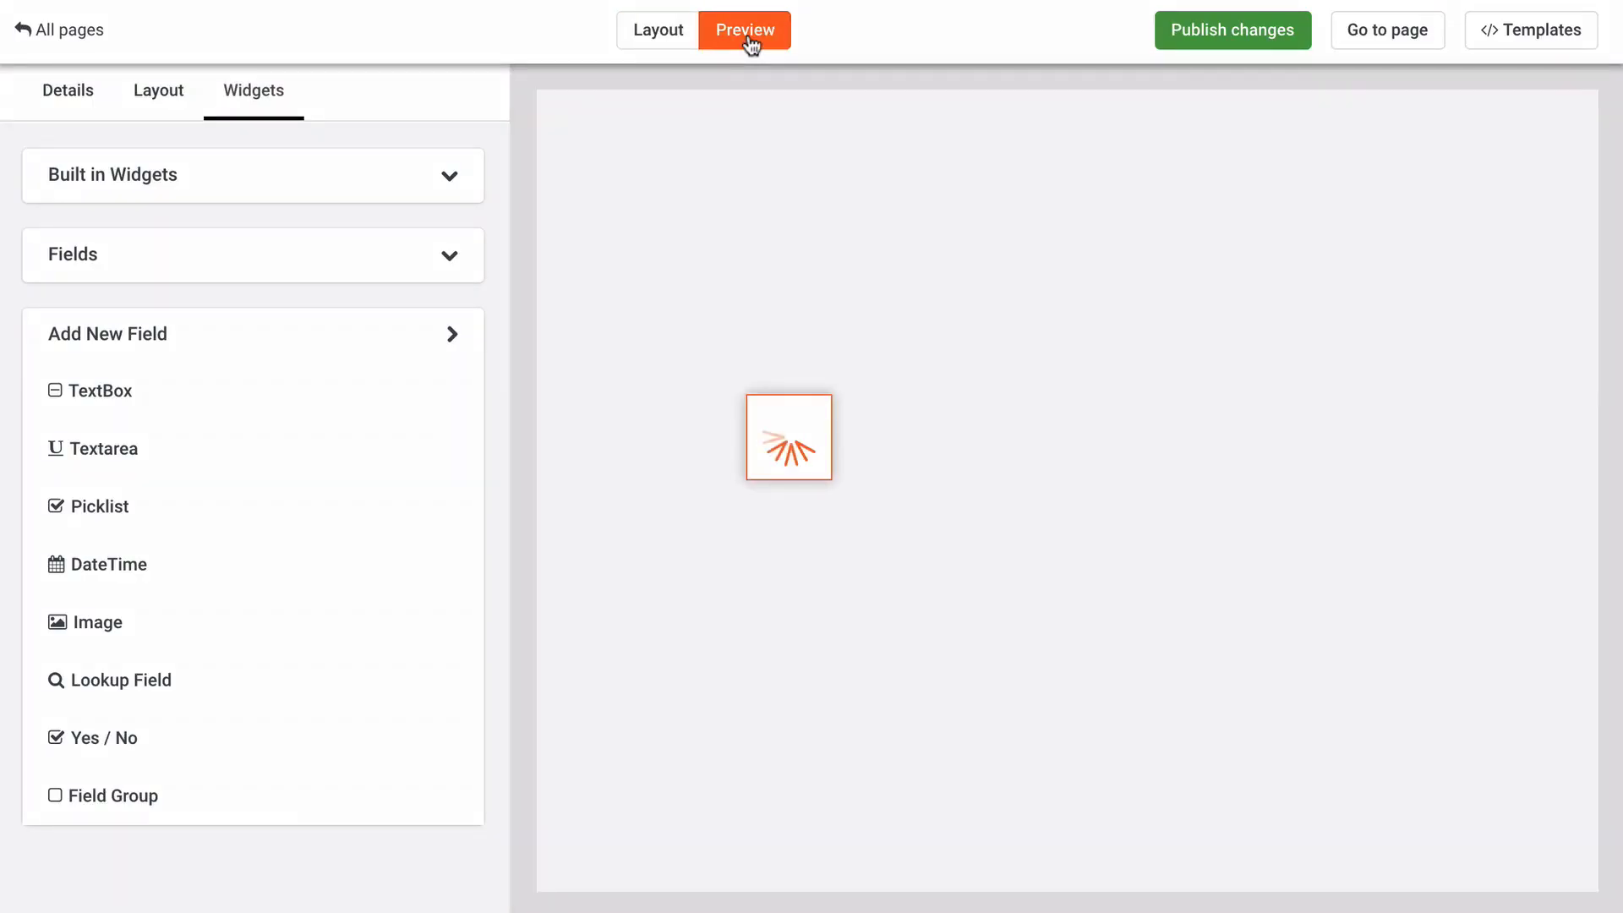
{"action": "scroll", "coordinate": [839, 250], "scroll_direction": "down", "scroll_amount": 5}
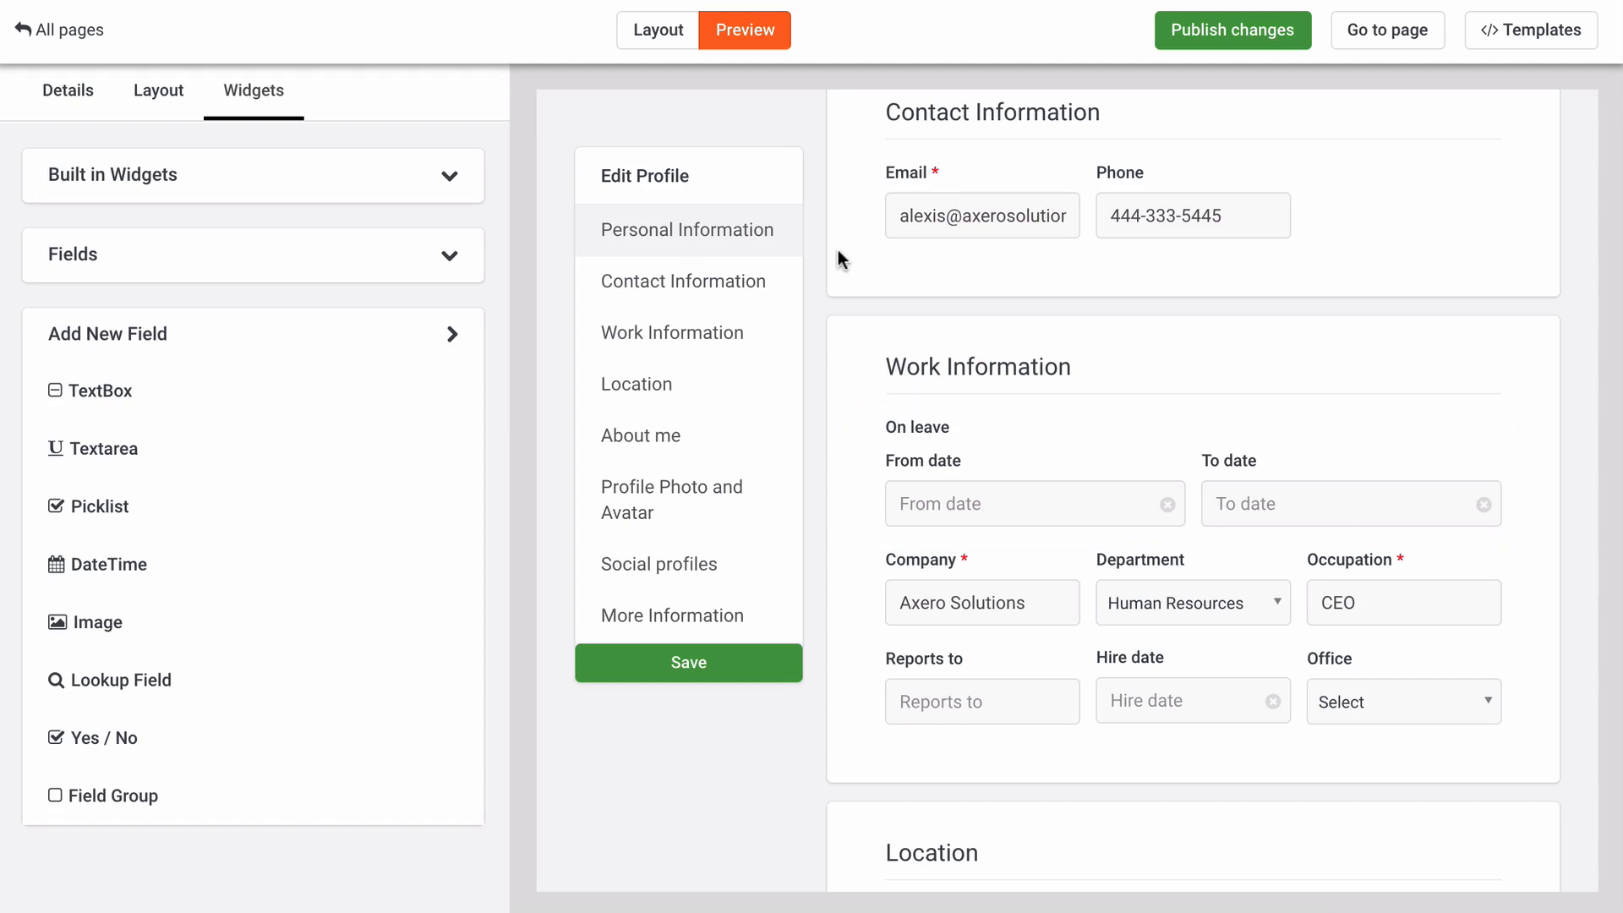
{"action": "left_click", "coordinate": [1198, 36]}
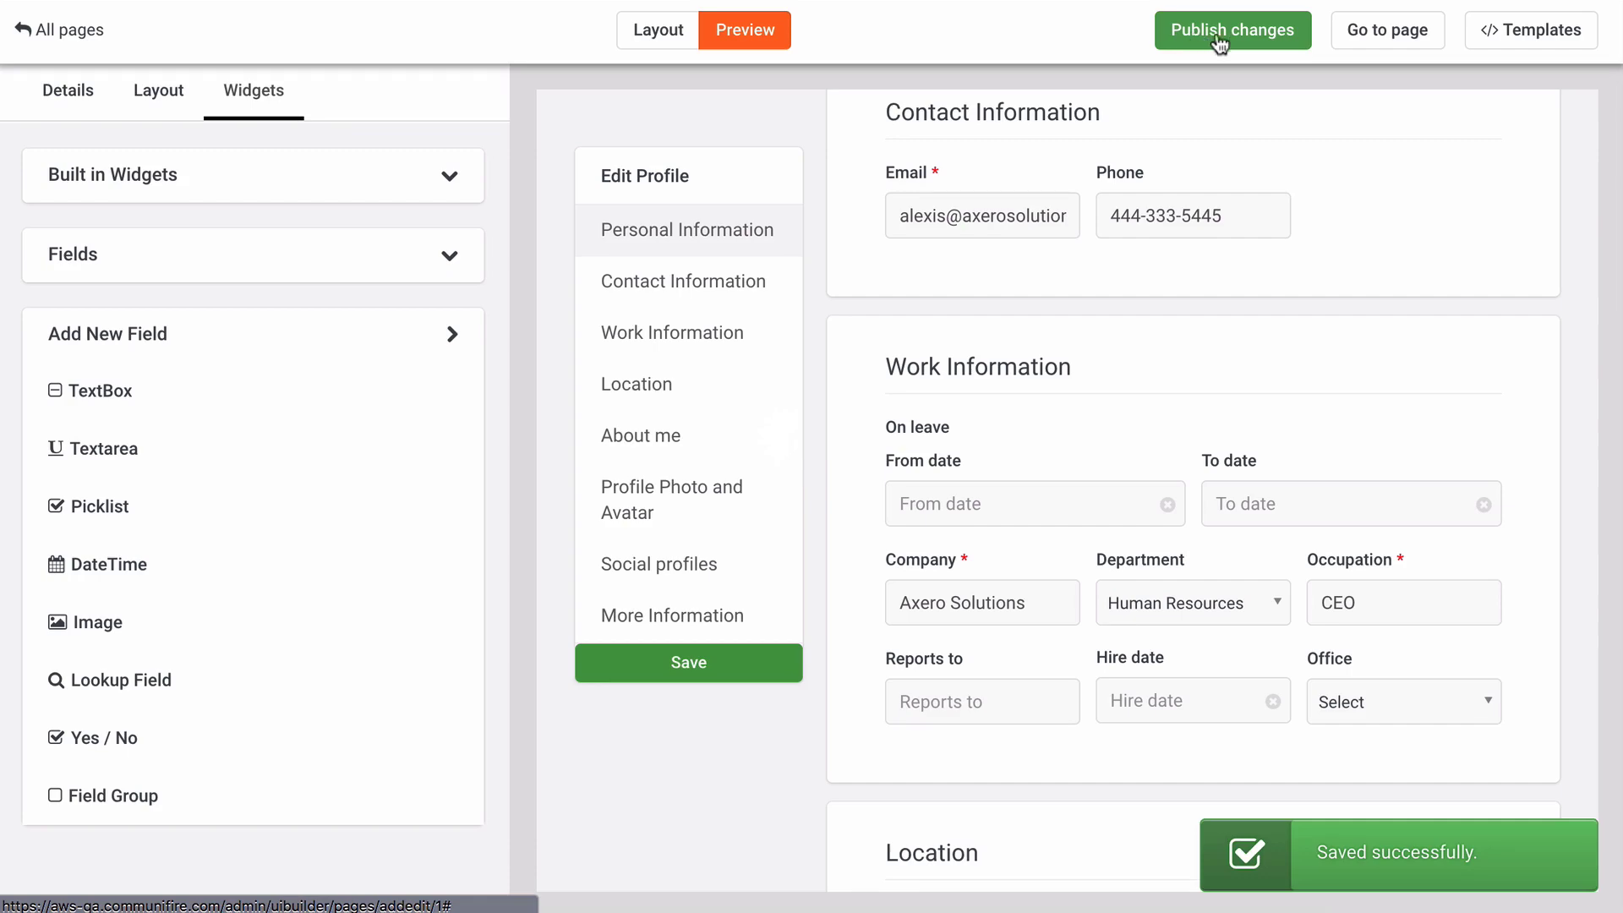
Step: Go to the published Edit Profile page and review its sections through to Suggested reading under More Information
{"action": "left_click", "coordinate": [1369, 50]}
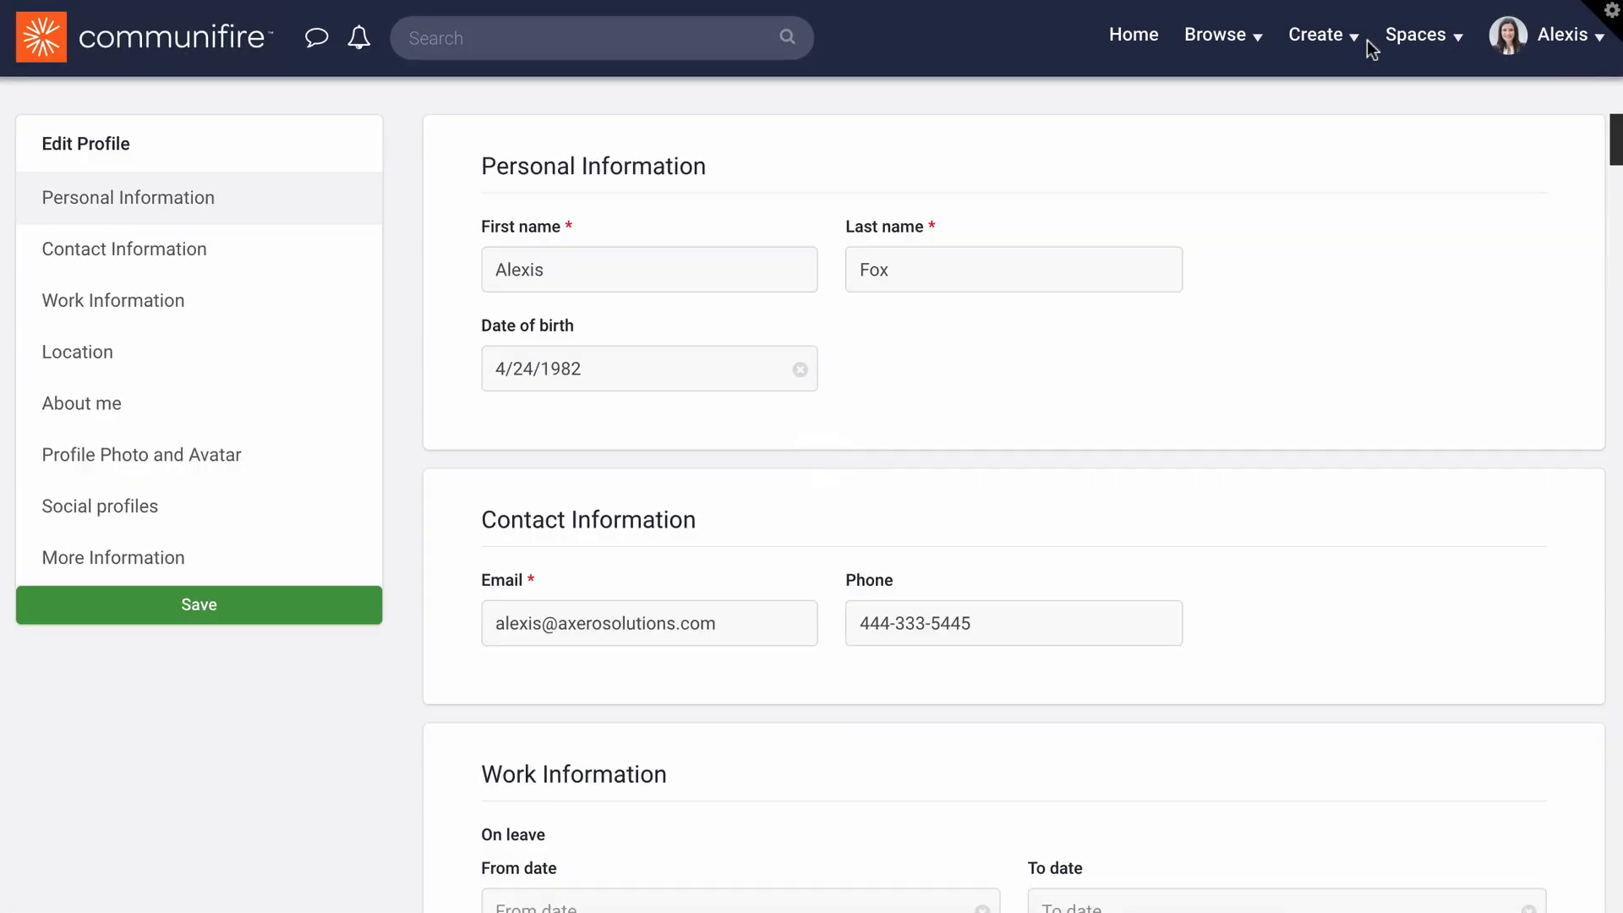
{"action": "scroll", "coordinate": [1367, 372], "scroll_direction": "down", "scroll_amount": 8}
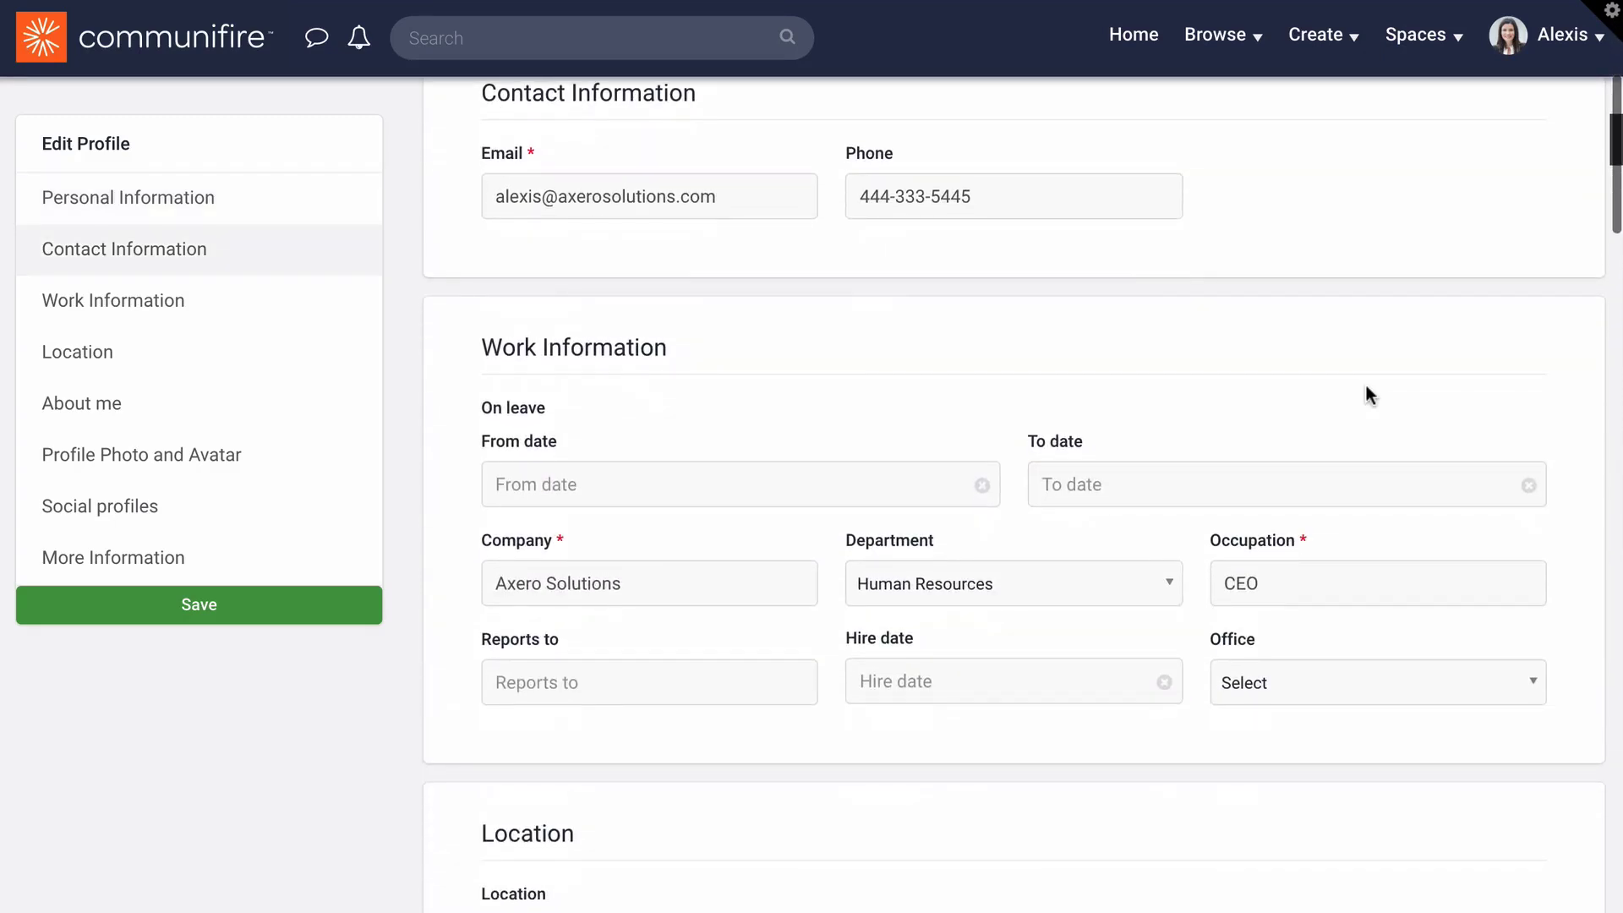
{"action": "scroll", "coordinate": [1364, 382], "scroll_direction": "down", "scroll_amount": 15}
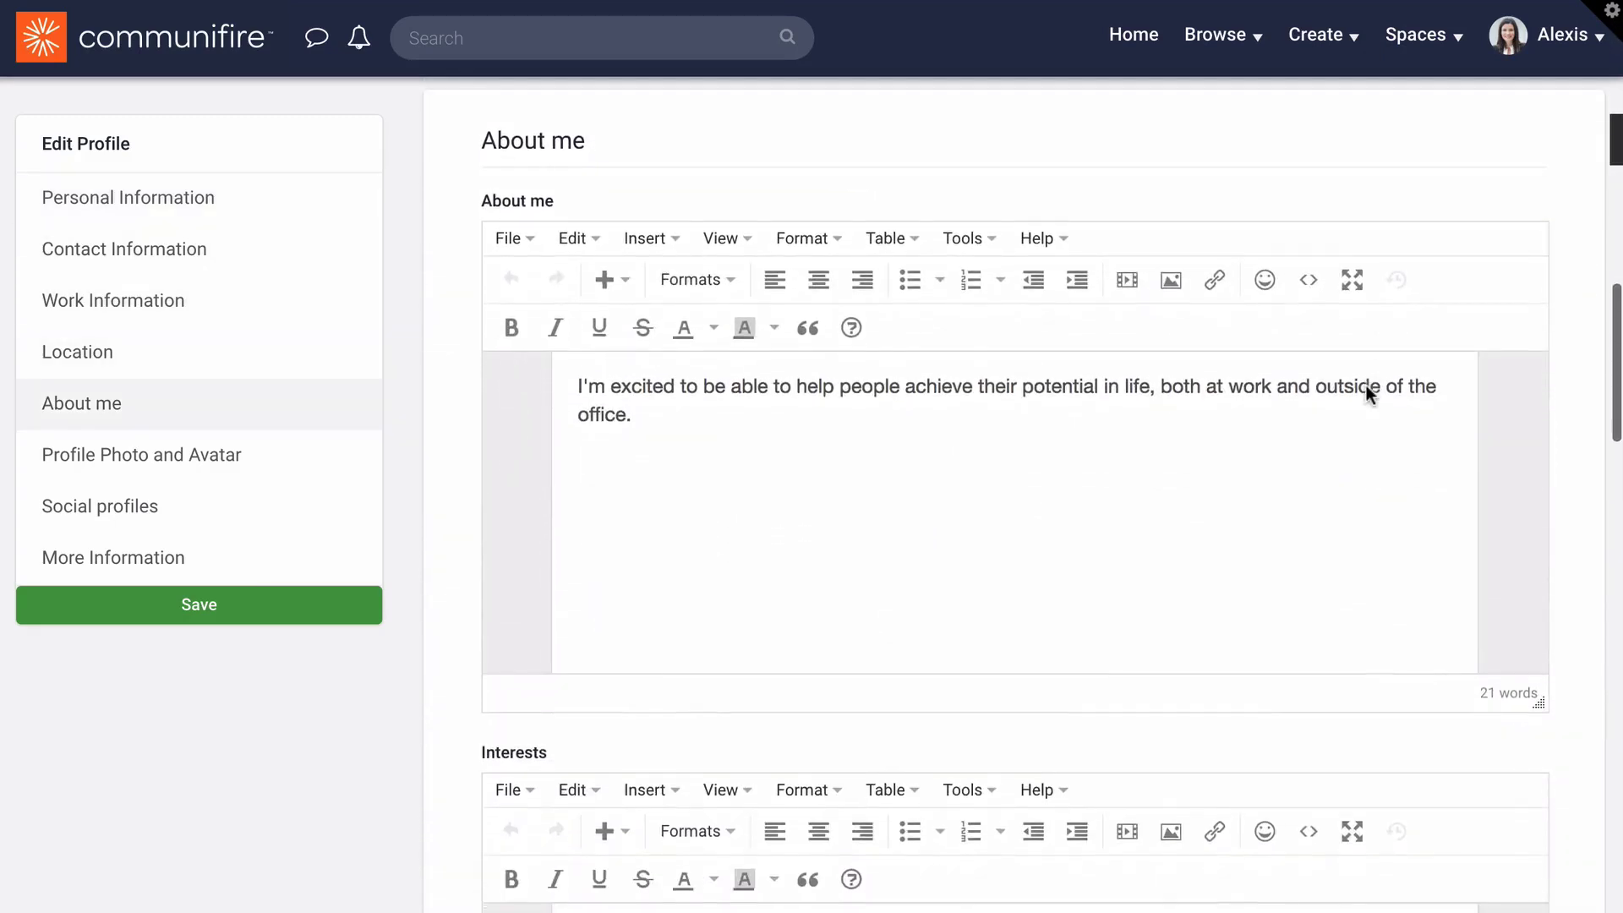
{"action": "scroll", "coordinate": [1364, 382], "scroll_direction": "down", "scroll_amount": 14}
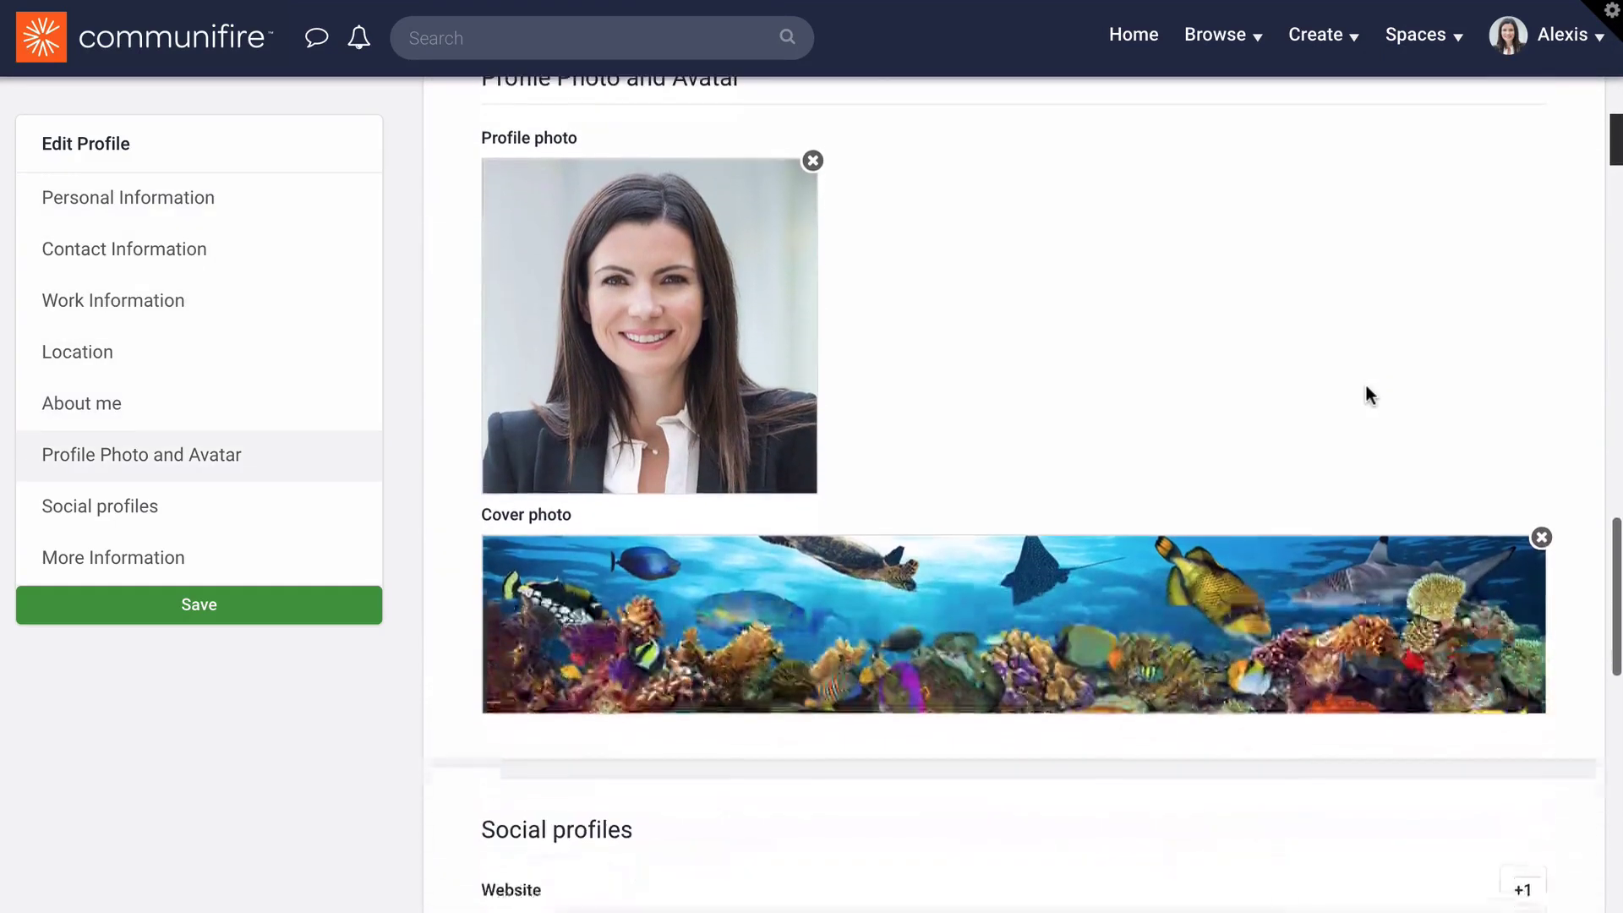
{"action": "scroll", "coordinate": [1367, 384], "scroll_direction": "down", "scroll_amount": 8}
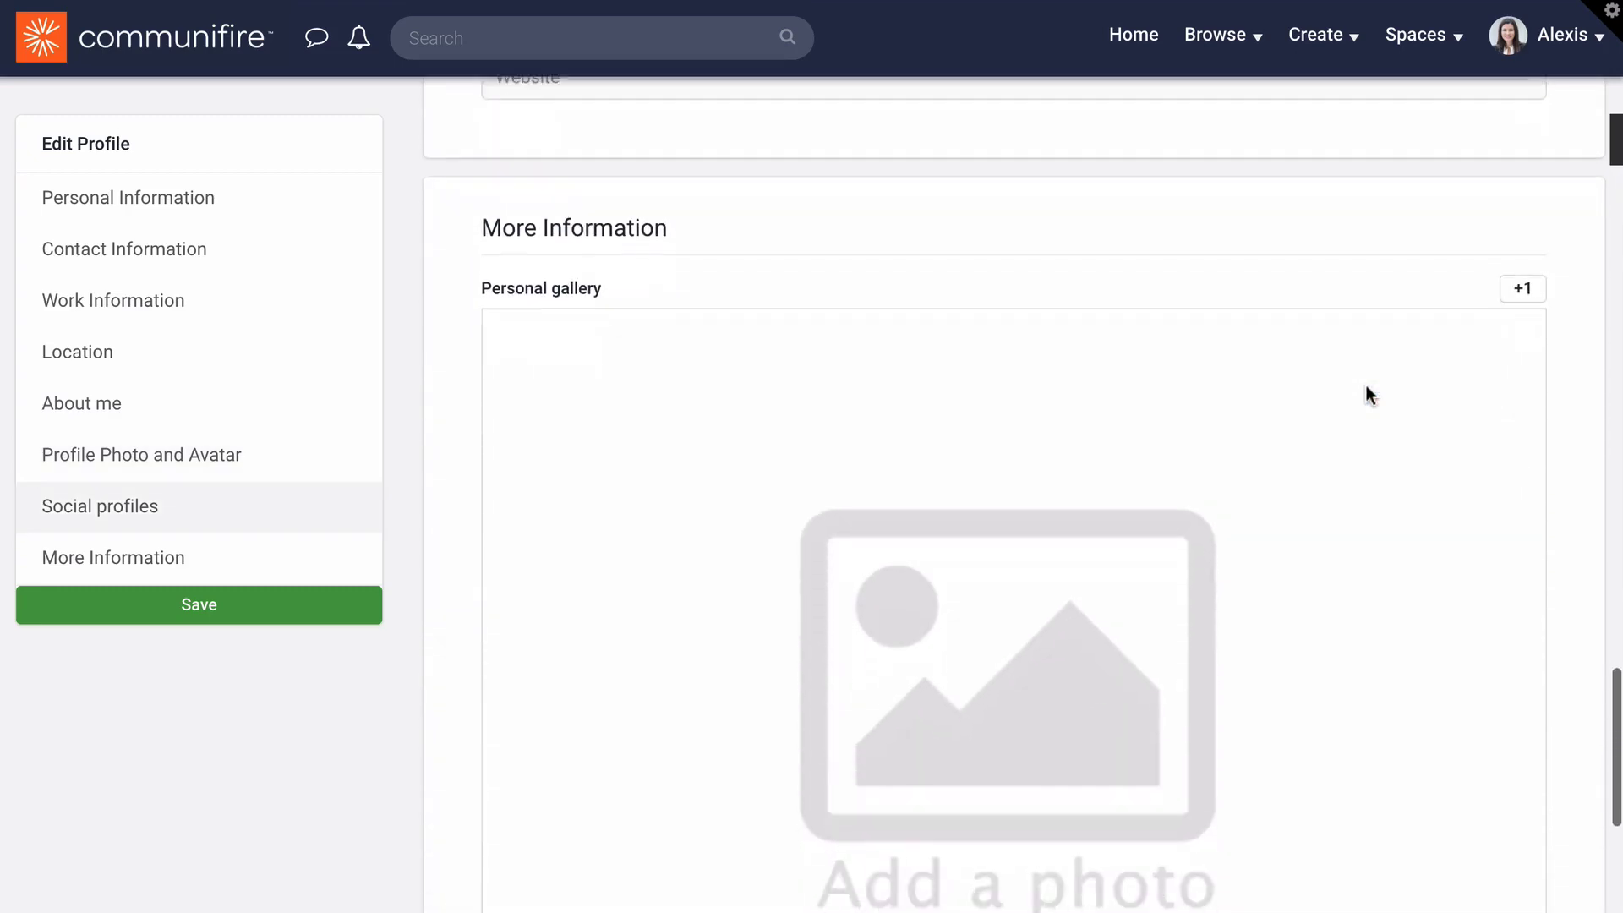
{"action": "scroll", "coordinate": [1368, 396], "scroll_direction": "down", "scroll_amount": 3}
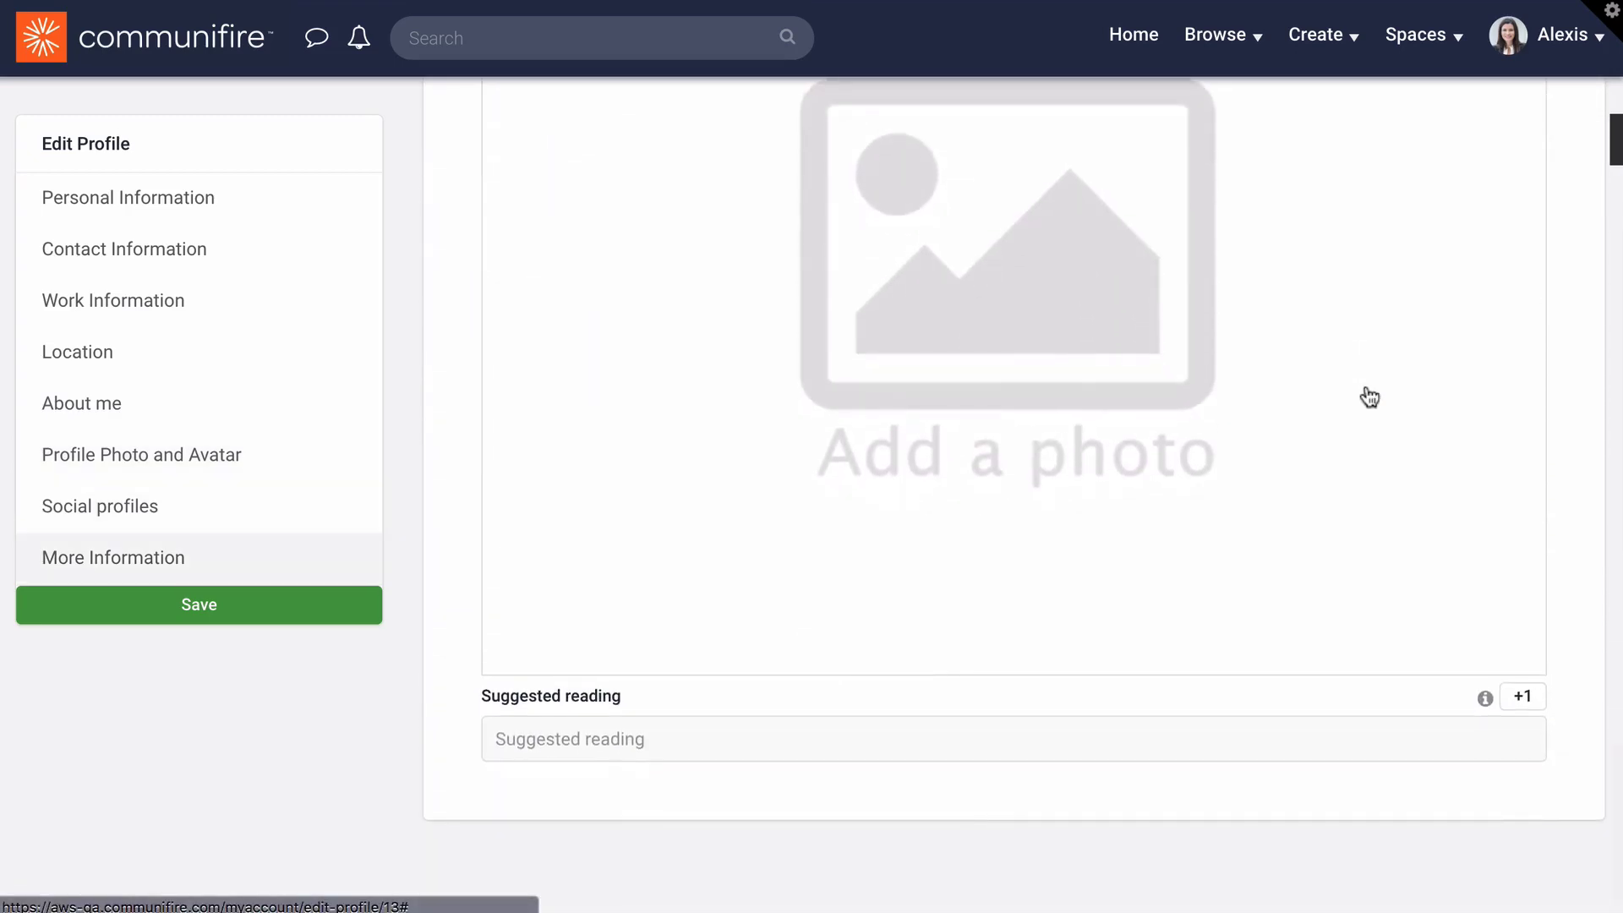
Step: In the Work Information section, set the On leave From date to 6/4/2018 and the To date to 6/7/2018
{"action": "left_click", "coordinate": [298, 306]}
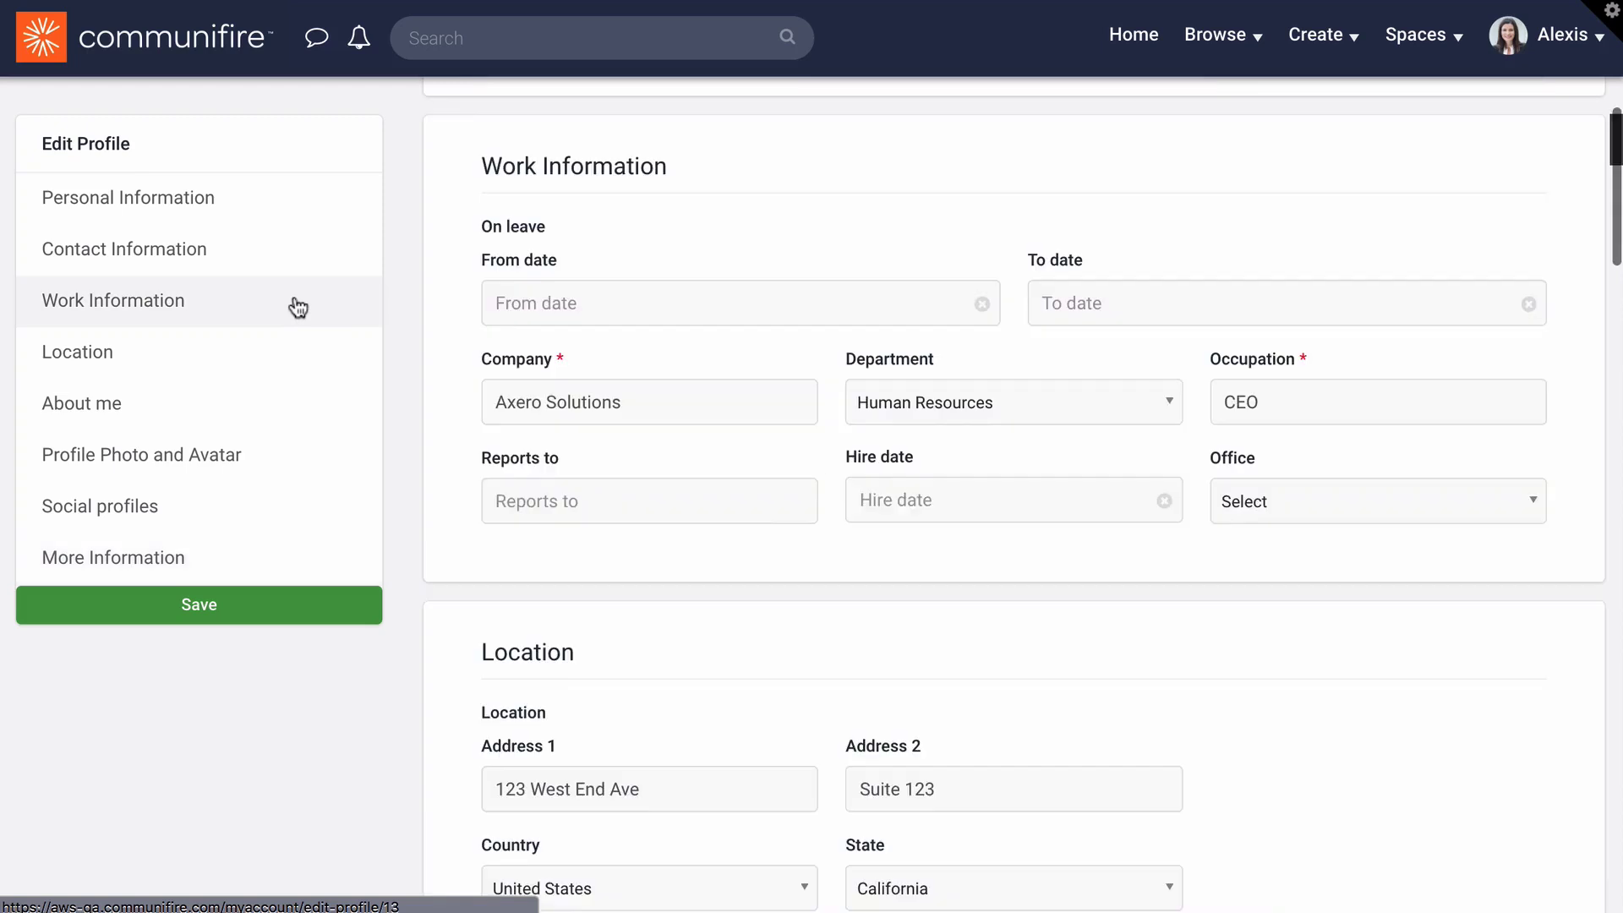
{"action": "left_click", "coordinate": [527, 302]}
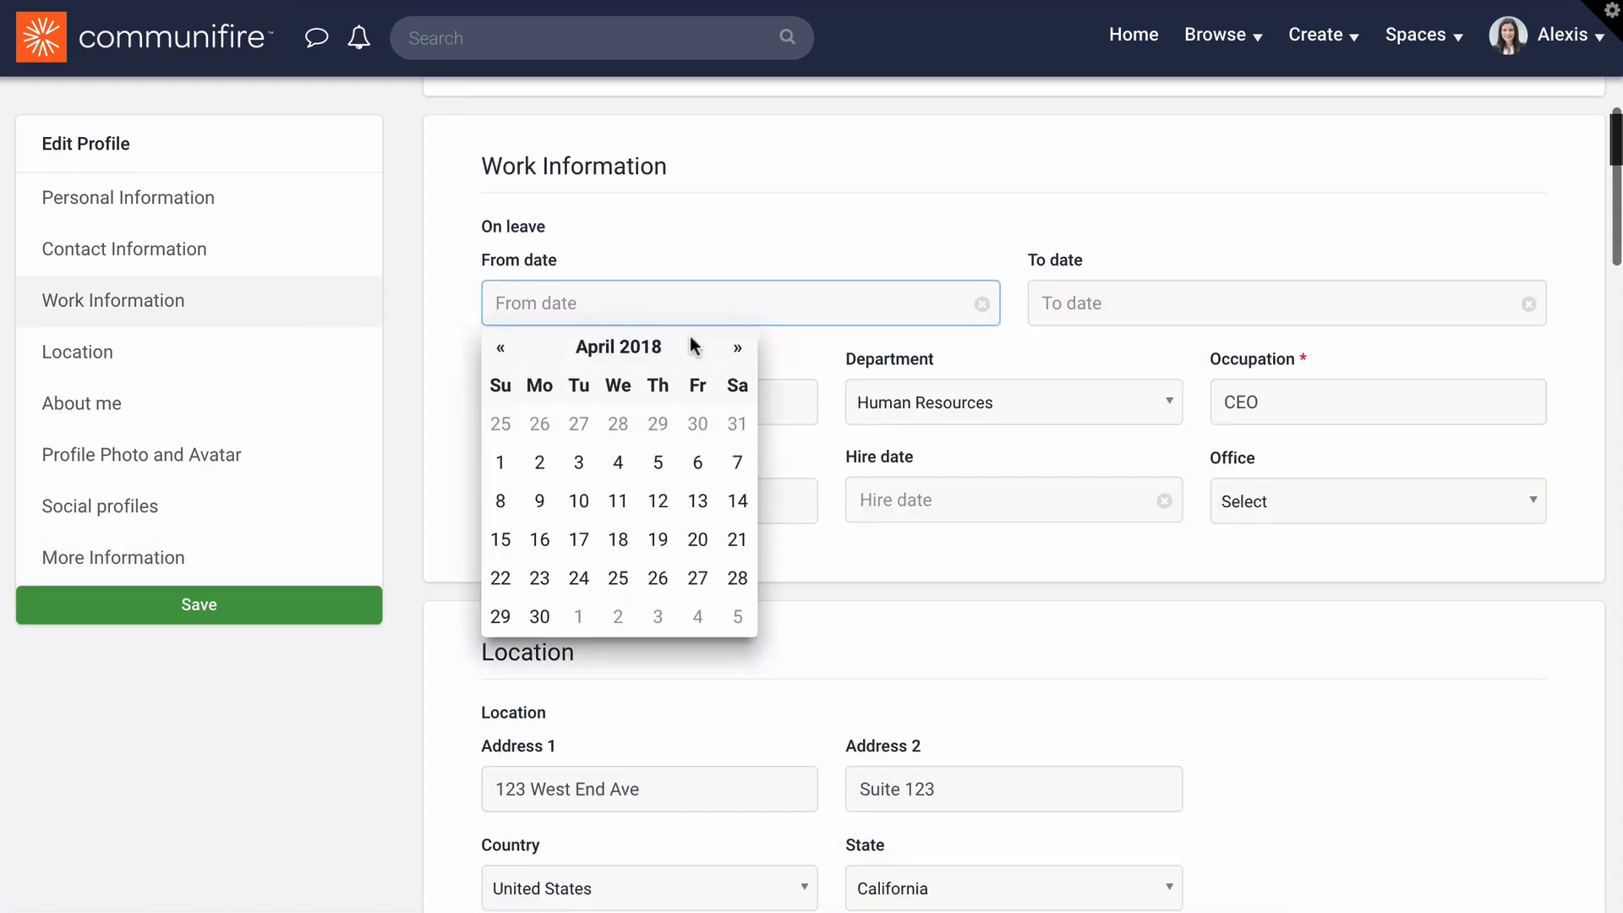
{"action": "left_click", "coordinate": [738, 348]}
{"action": "left_click", "coordinate": [737, 348]}
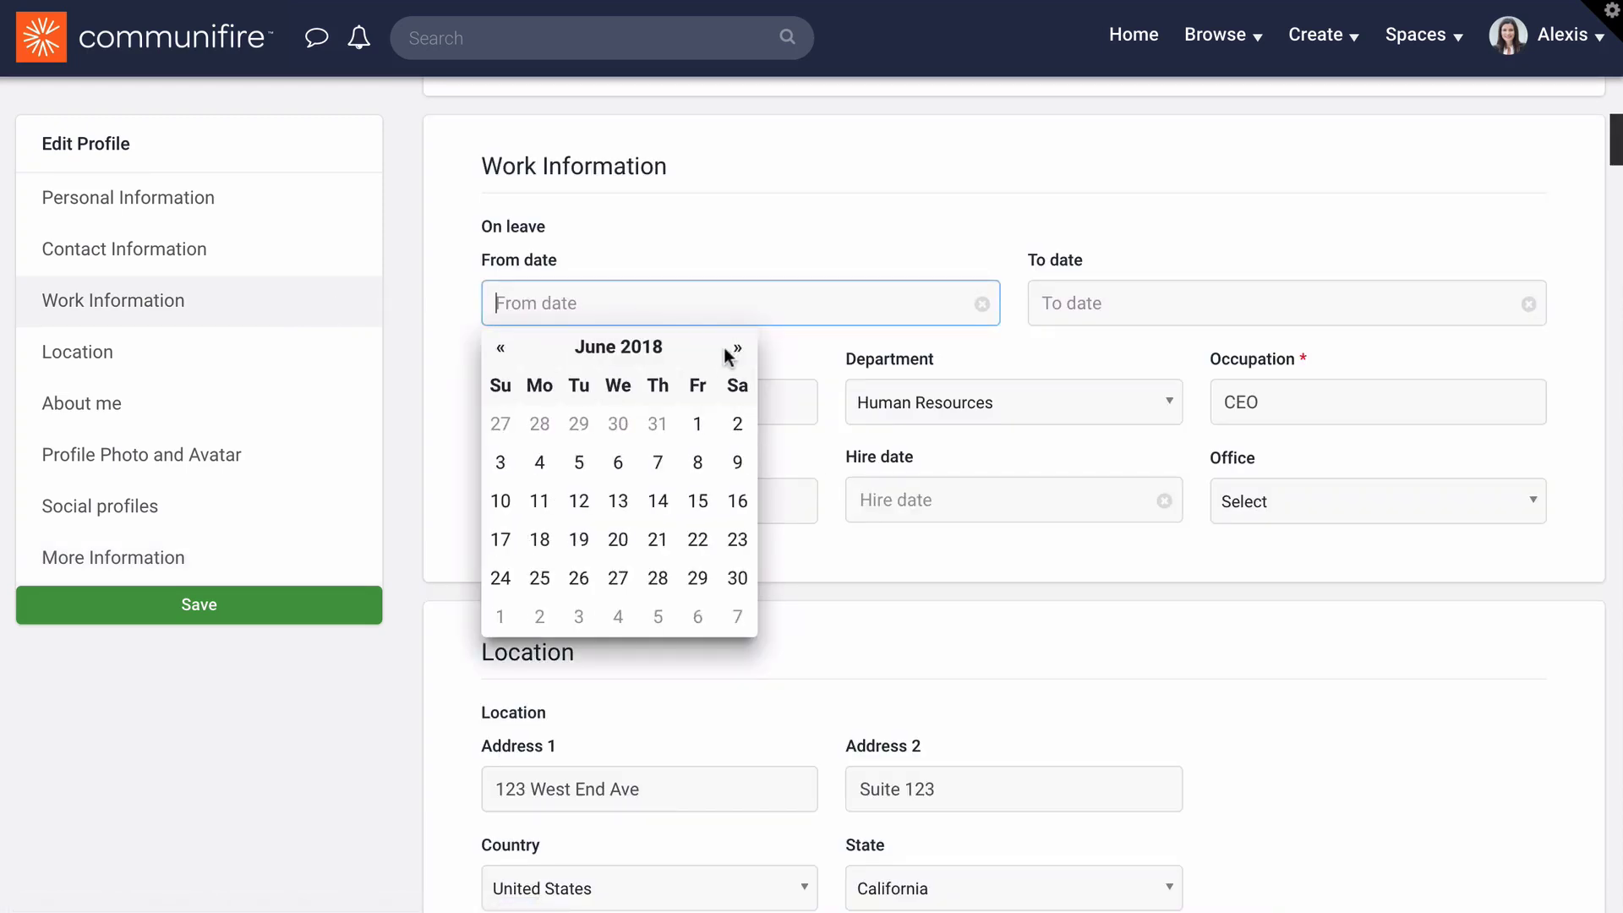
{"action": "left_click", "coordinate": [545, 462]}
{"action": "left_click", "coordinate": [1057, 303]}
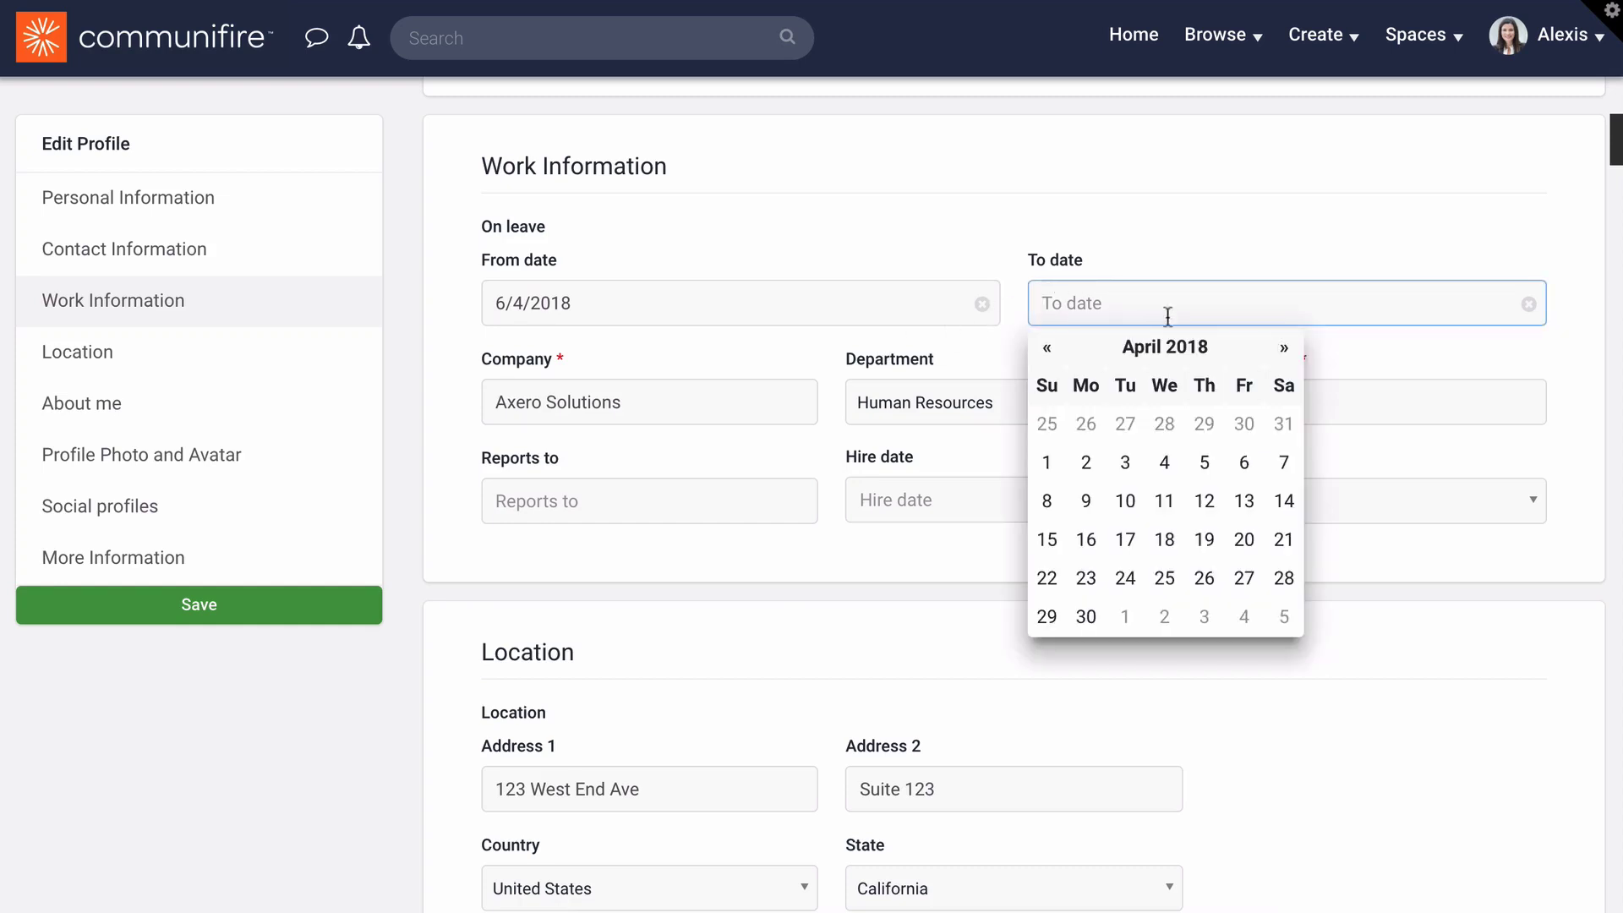
{"action": "left_click", "coordinate": [1282, 348]}
{"action": "left_click", "coordinate": [1282, 348]}
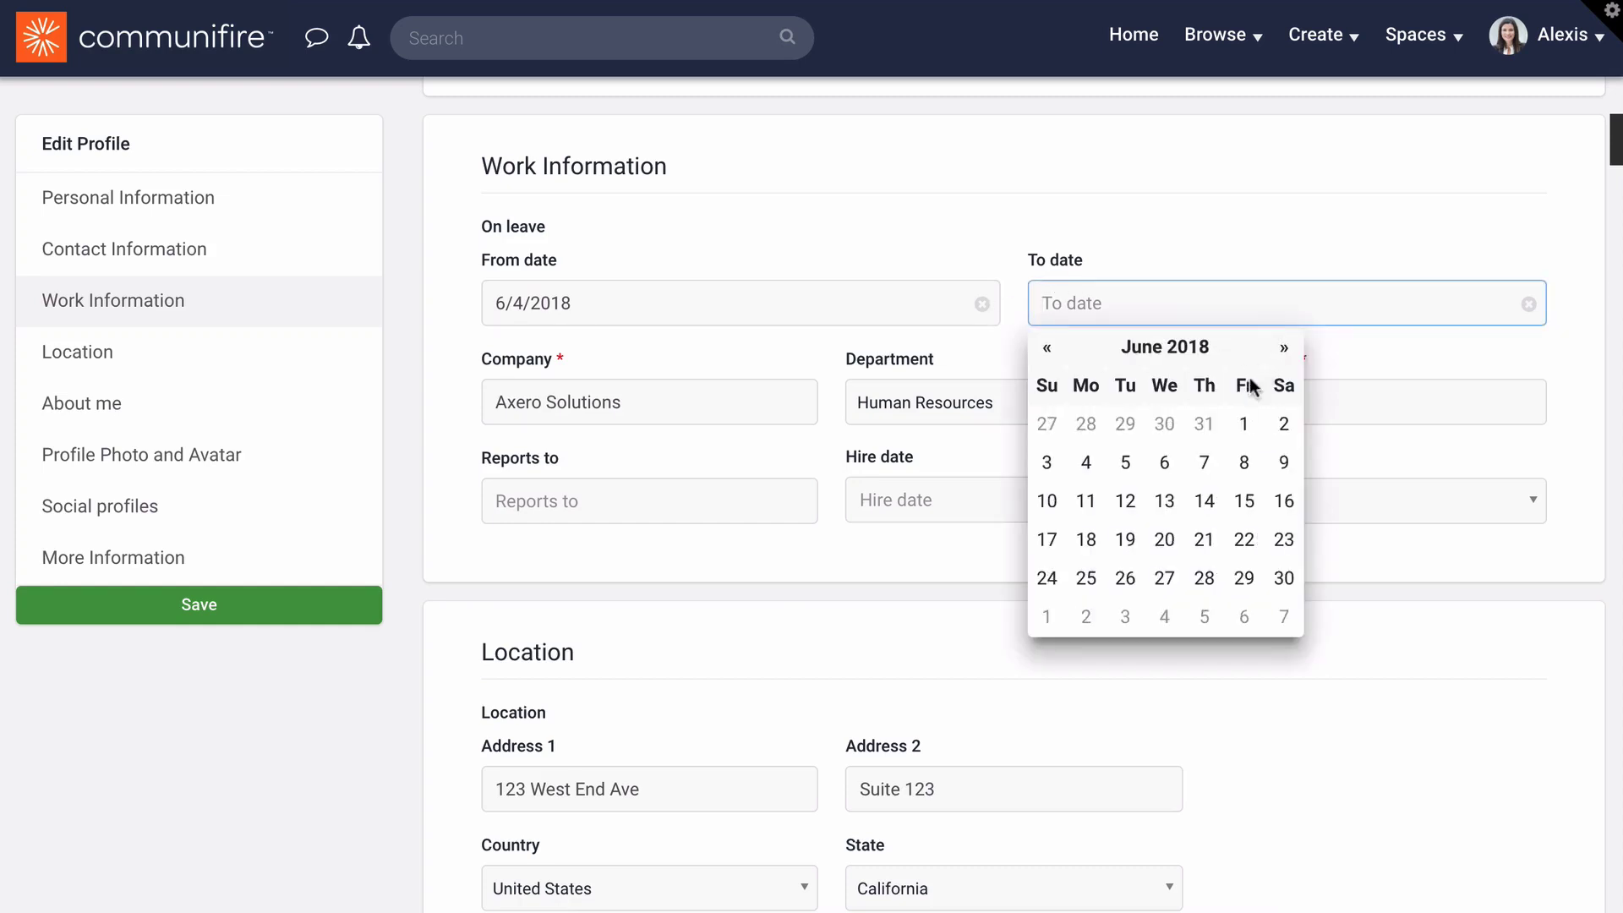
{"action": "left_click", "coordinate": [1205, 462]}
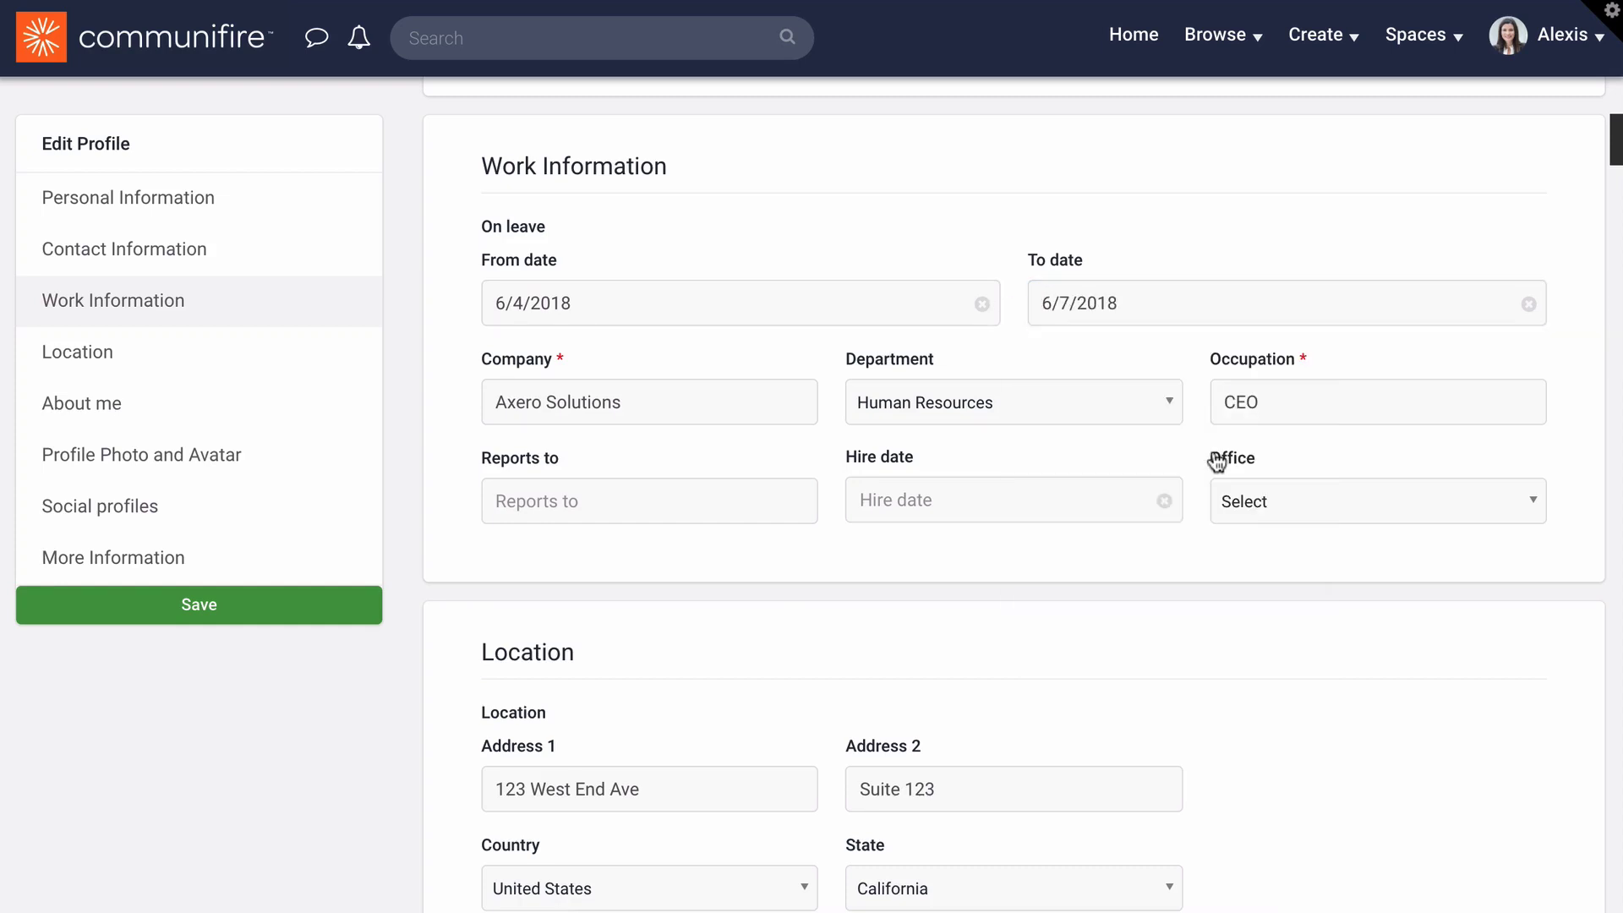
Step: Choose an office location for the Office field in the Work Information section
{"action": "left_click", "coordinate": [1254, 506]}
{"action": "left_click", "coordinate": [1255, 665]}
Step: In the Social profiles section, enter twitter.com/axerosolutions as the website and add a second one, facebook.com/axerosolutions
{"action": "left_click", "coordinate": [338, 508]}
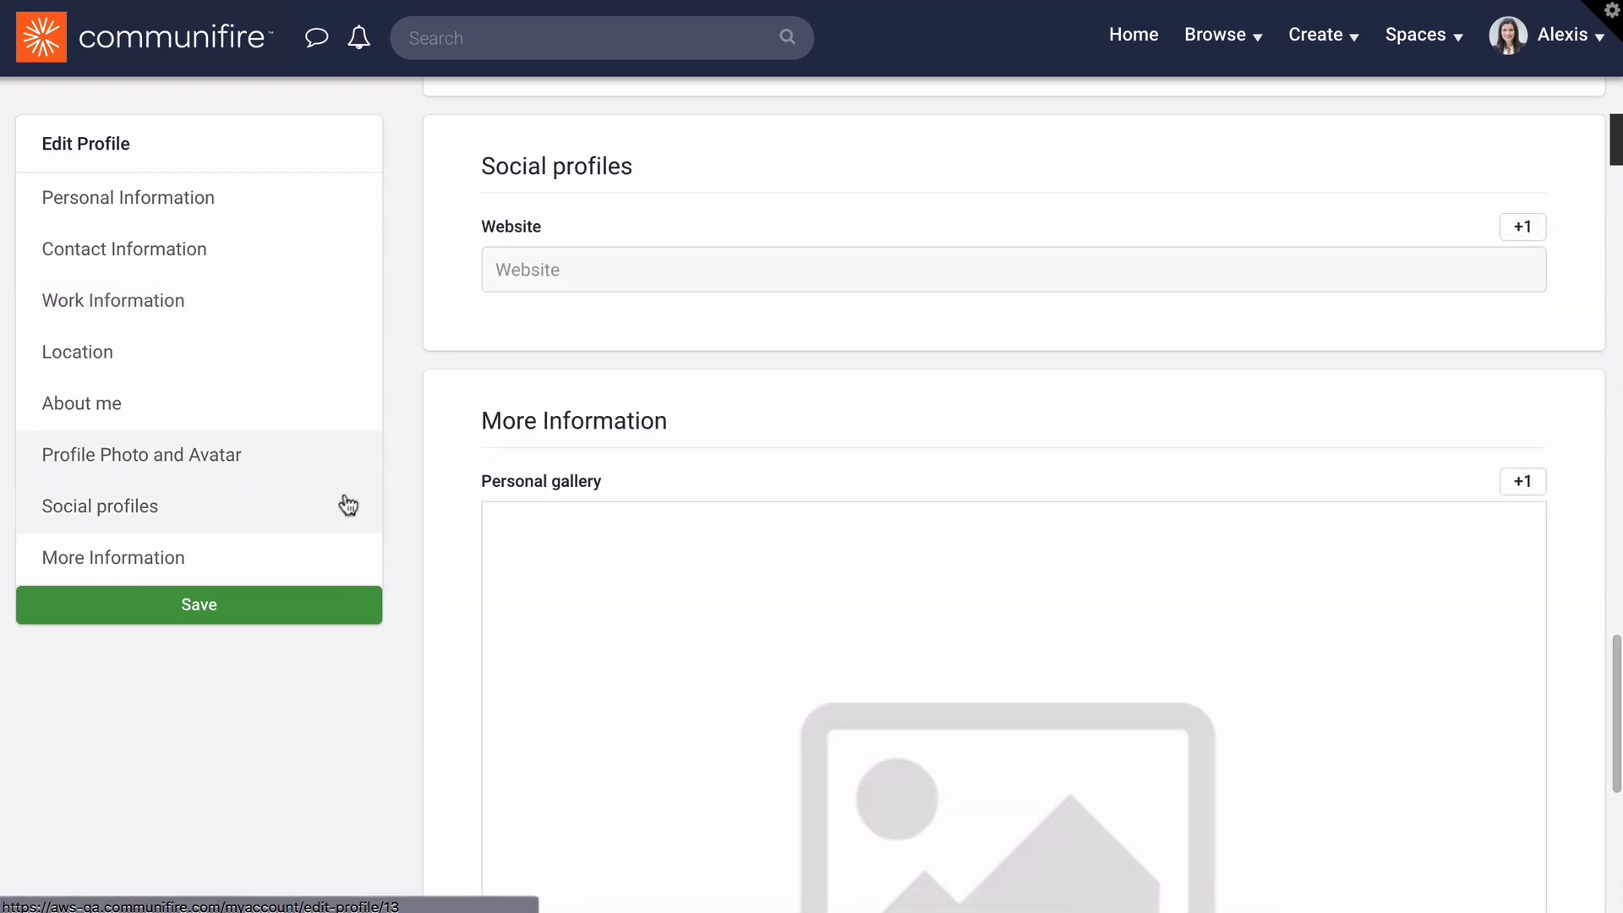
{"action": "left_click", "coordinate": [654, 279]}
{"action": "type", "text": "twitter.c"}
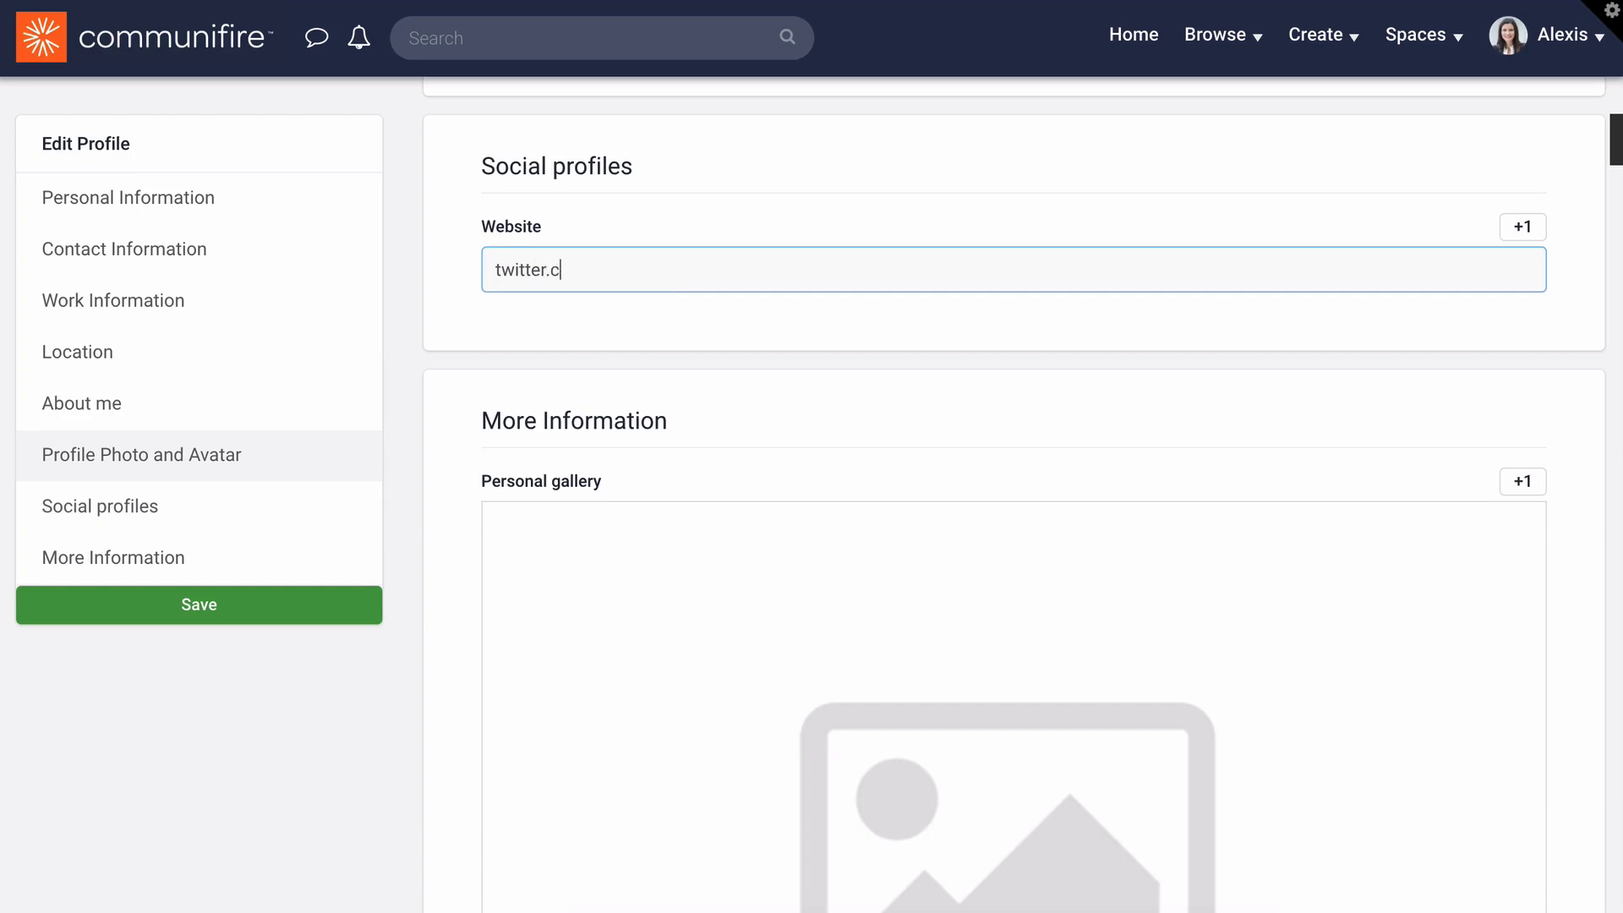
{"action": "type", "text": "om/axerosolutions"}
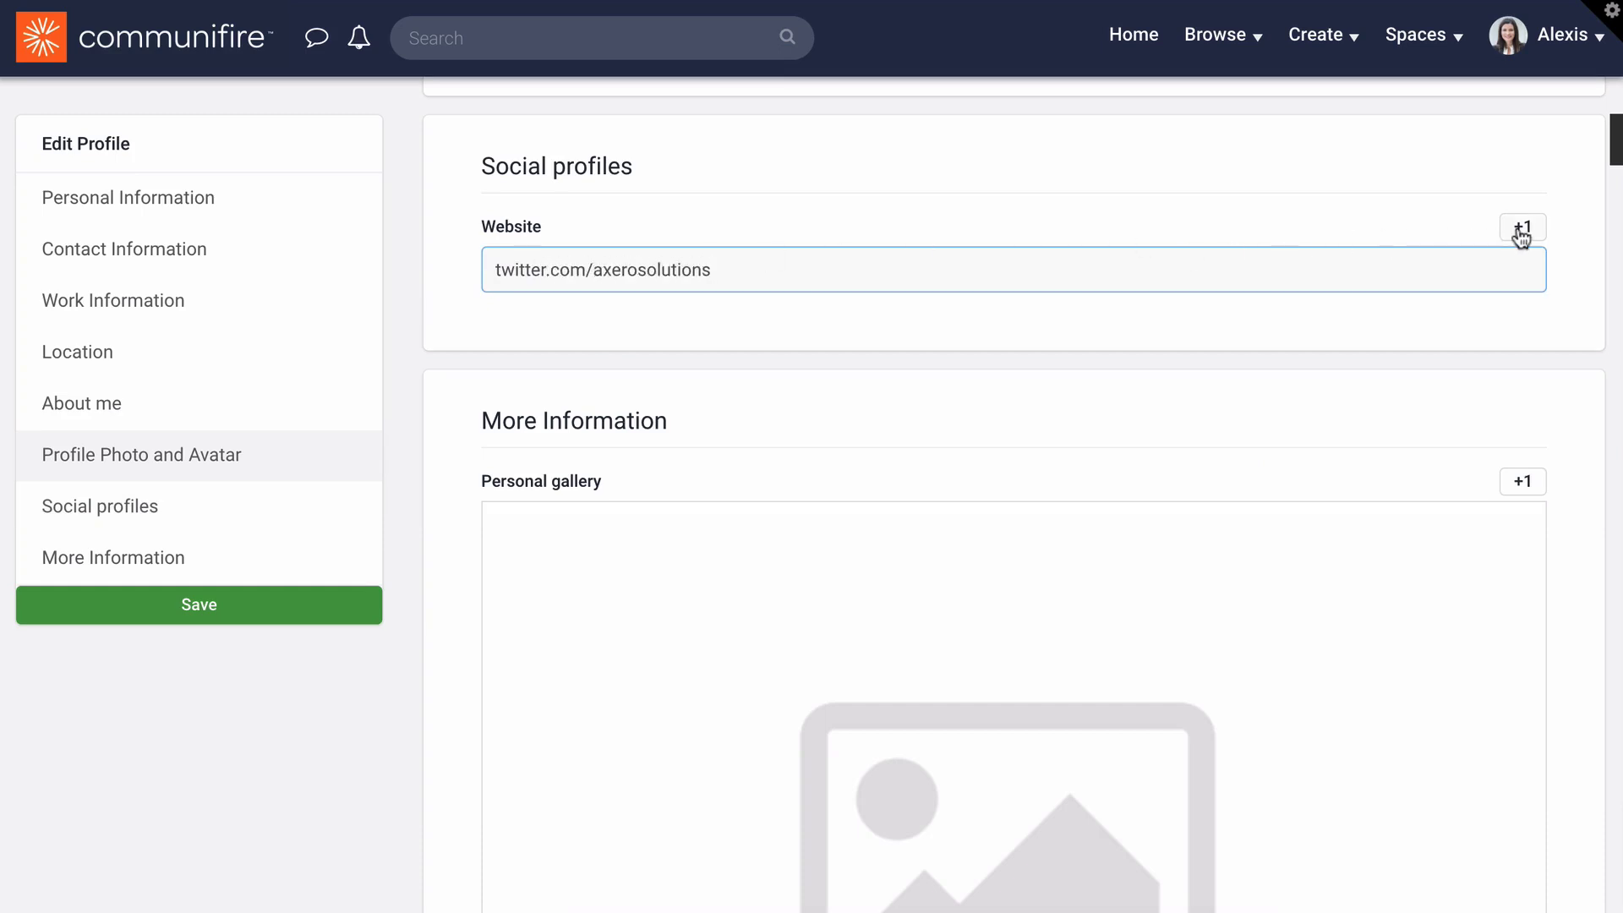
{"action": "left_click", "coordinate": [1522, 228]}
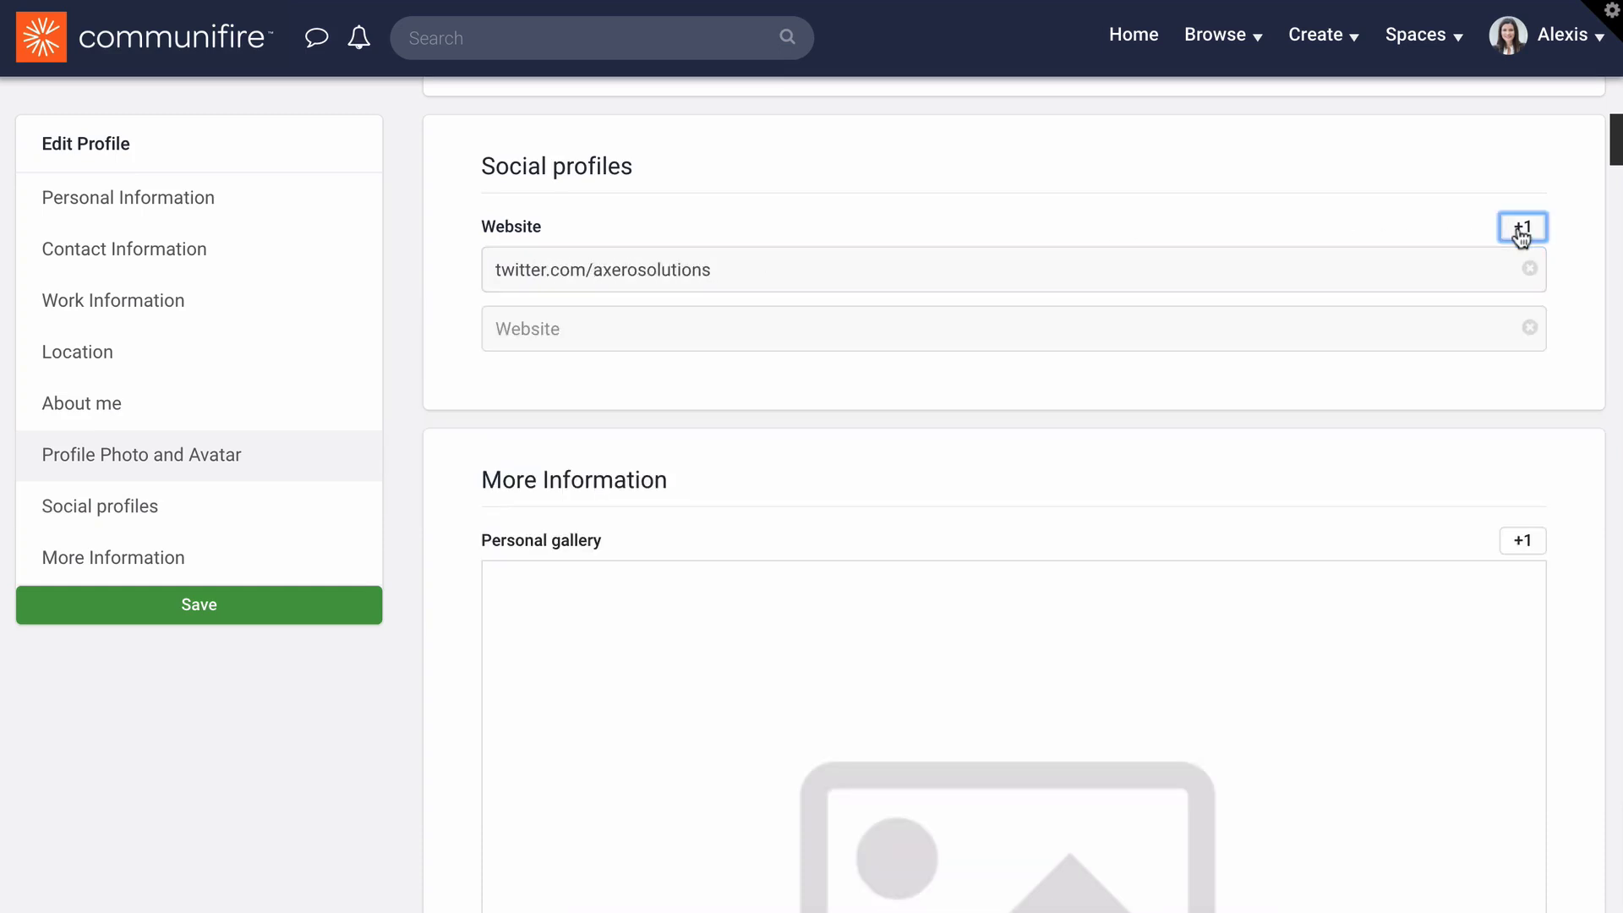
{"action": "left_click", "coordinate": [1307, 324]}
{"action": "type", "text": "facebook.com/axerosolutions"}
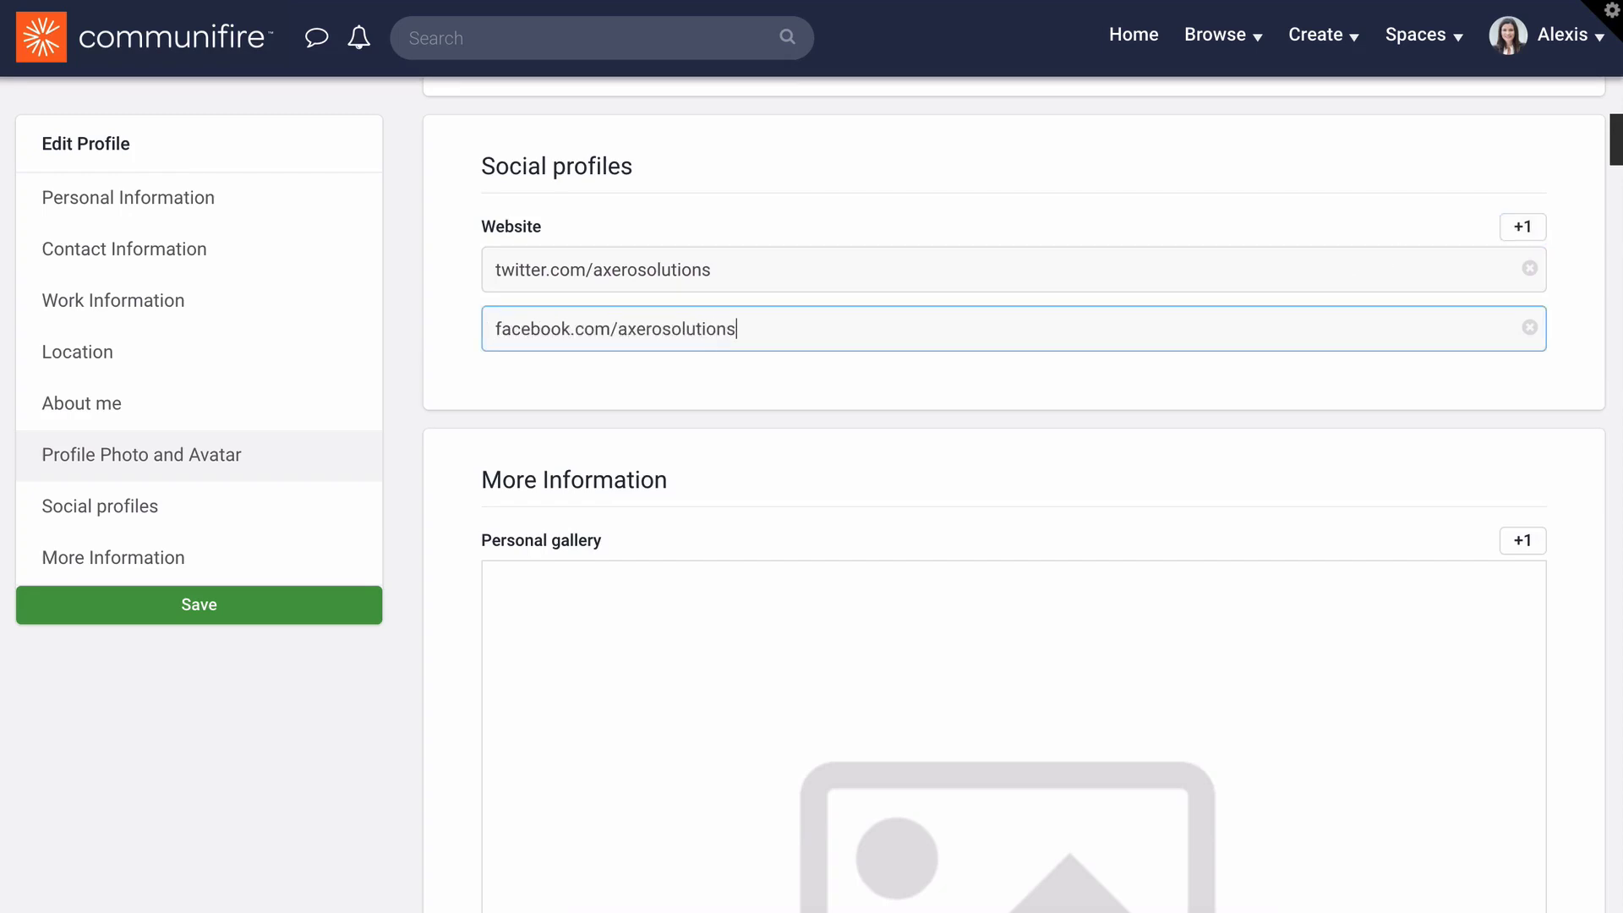
Step: Upload Bowling.png as the first Personal gallery photo under More Information, saving it without cropping
{"action": "scroll", "coordinate": [964, 421], "scroll_direction": "down", "scroll_amount": 5}
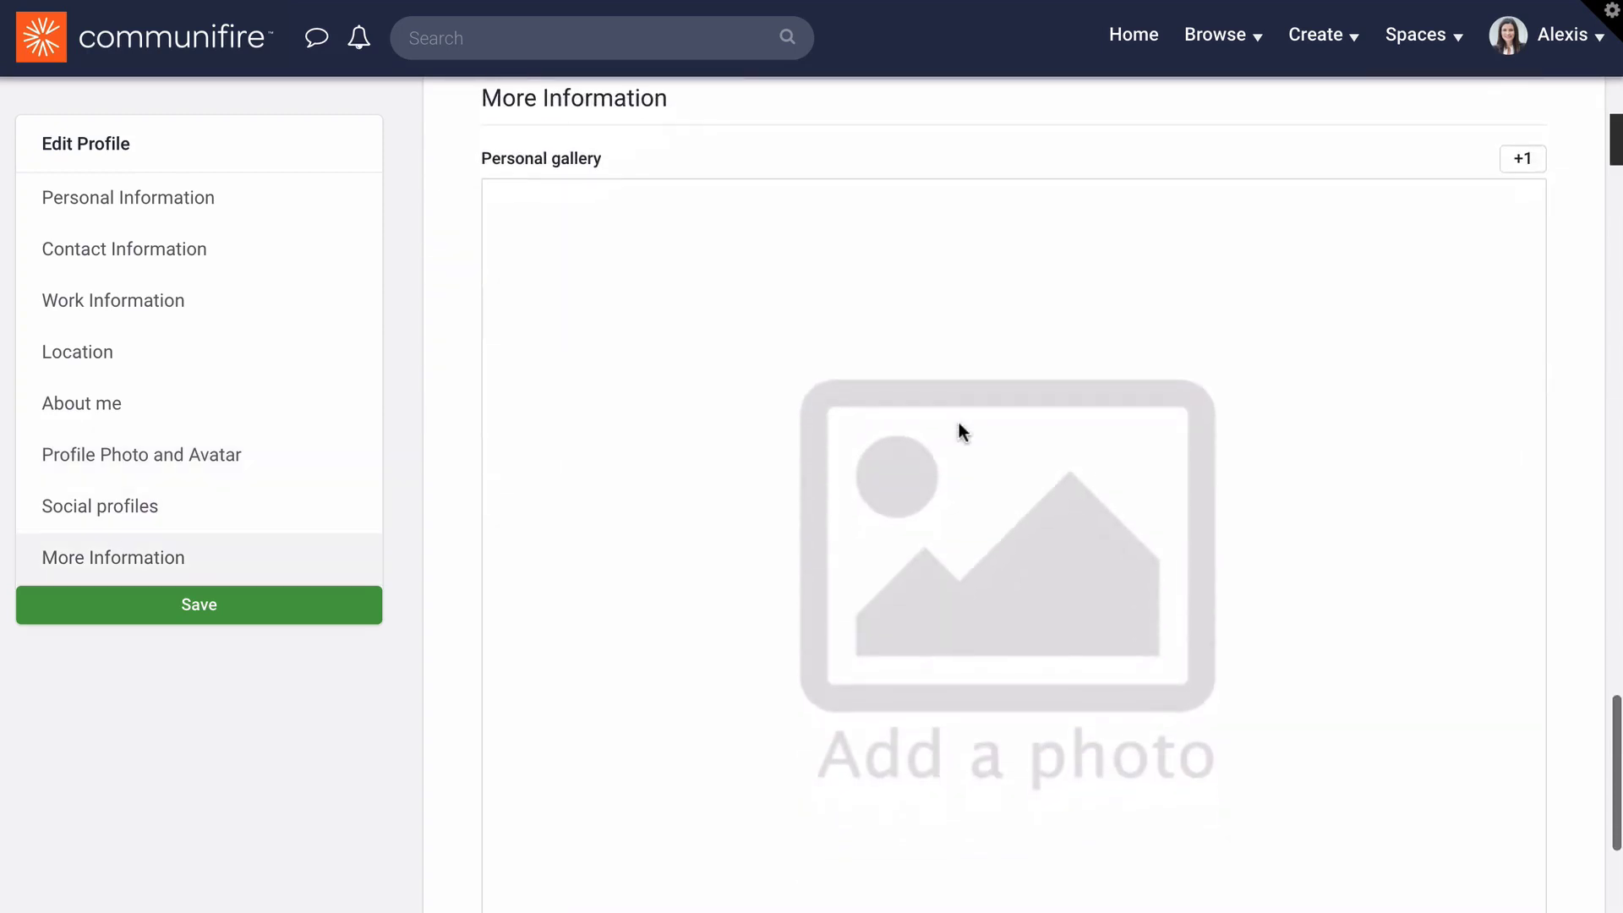
{"action": "left_click", "coordinate": [903, 444]}
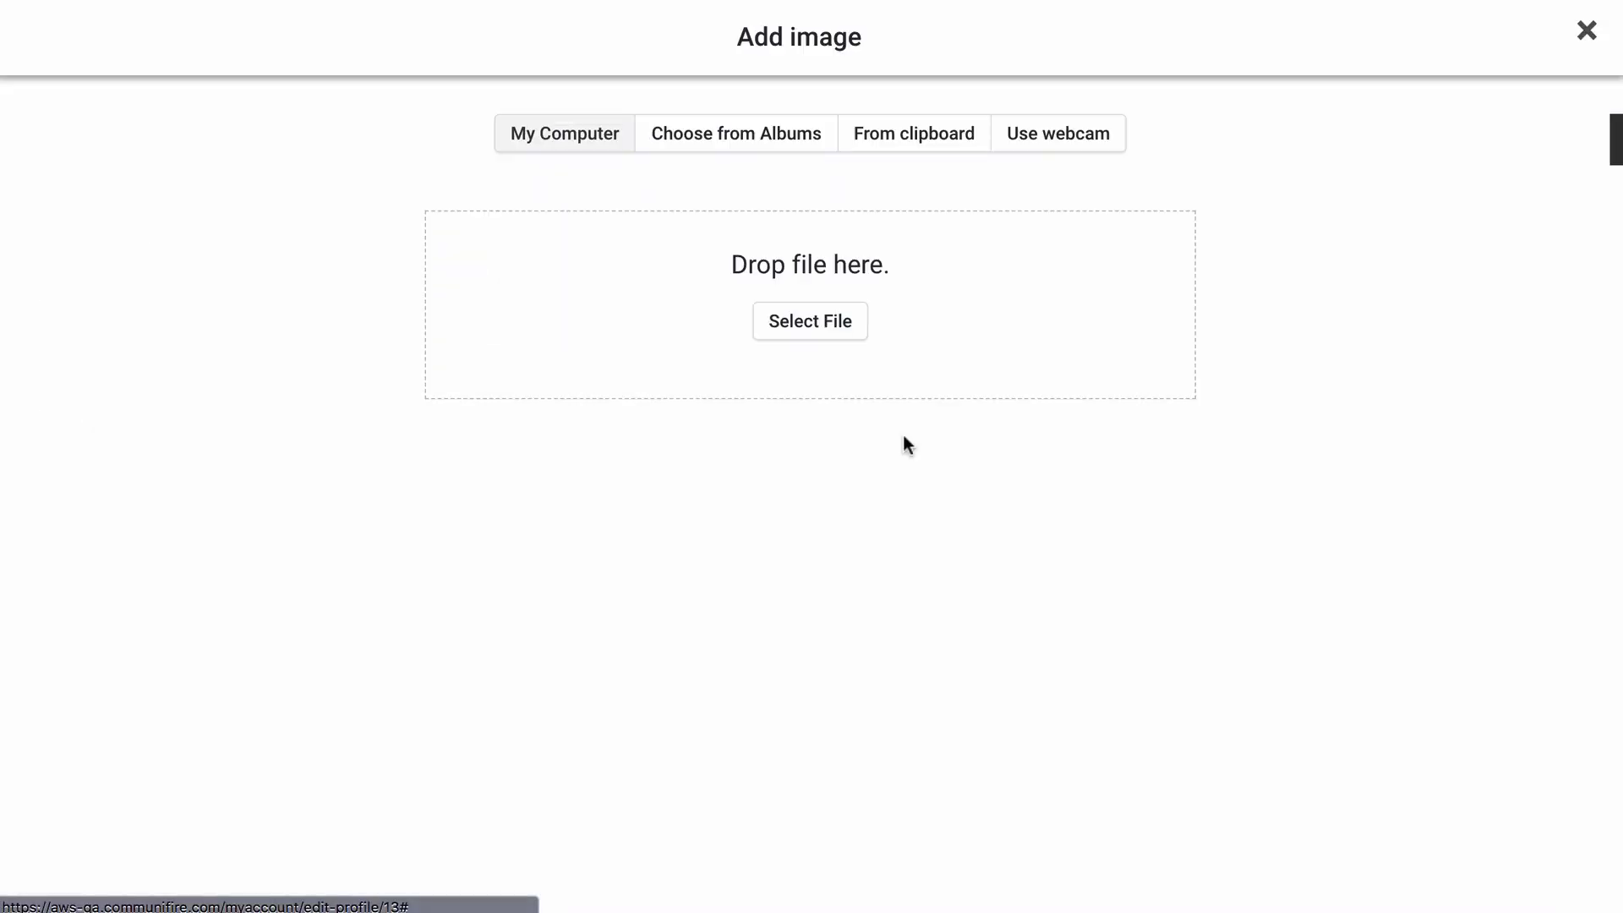
{"action": "left_click", "coordinate": [841, 330]}
{"action": "double_click", "coordinate": [646, 91]}
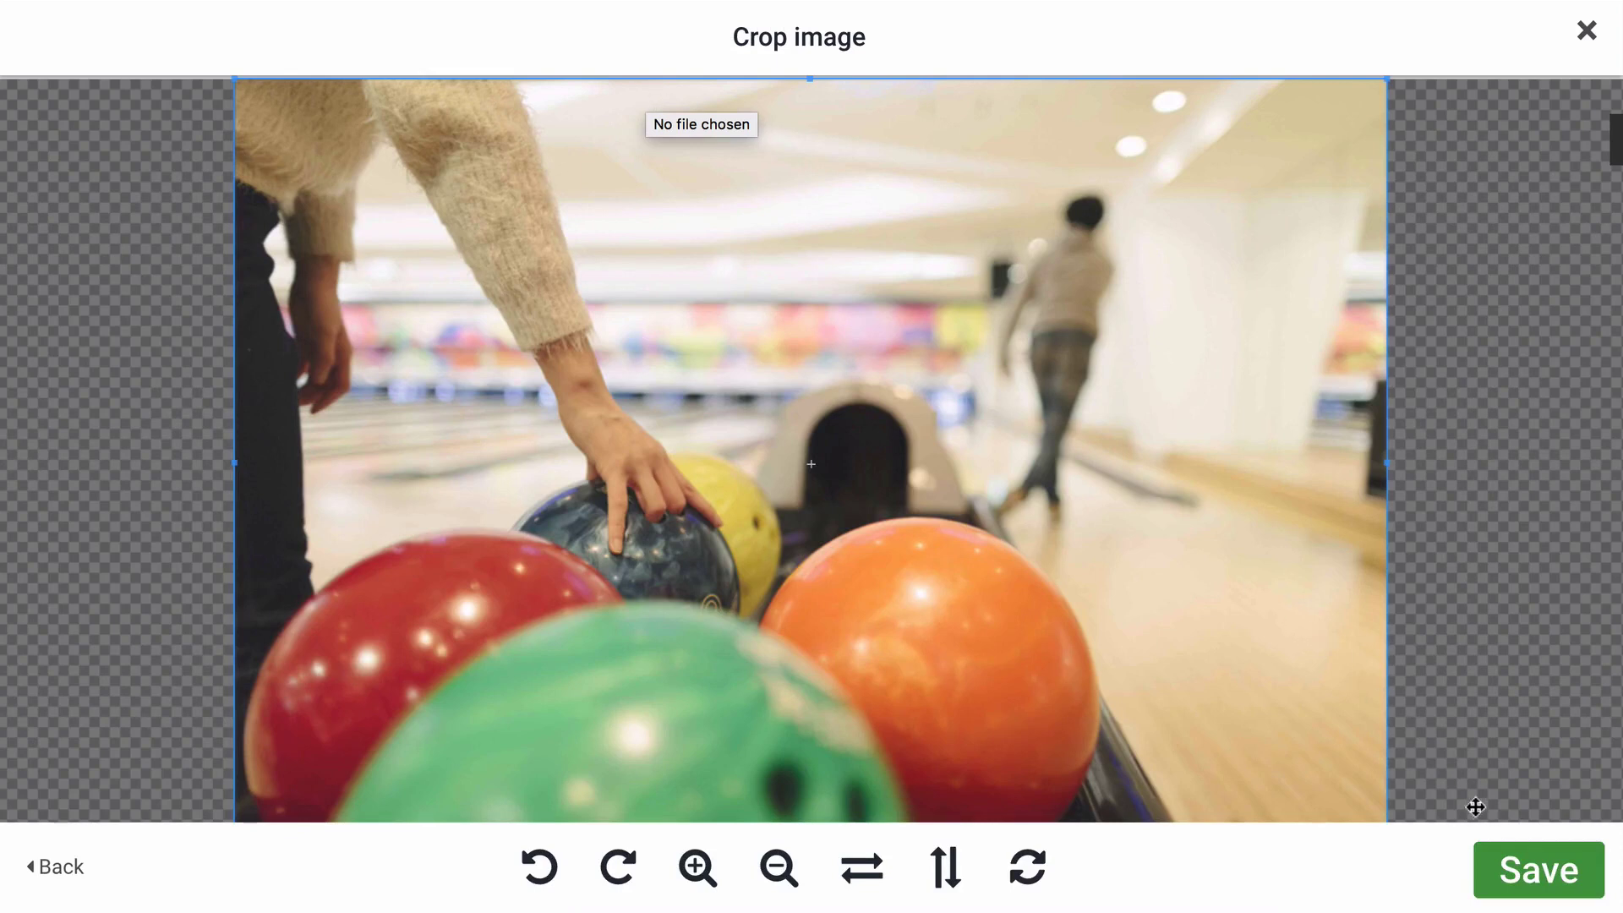
{"action": "left_click", "coordinate": [1527, 867]}
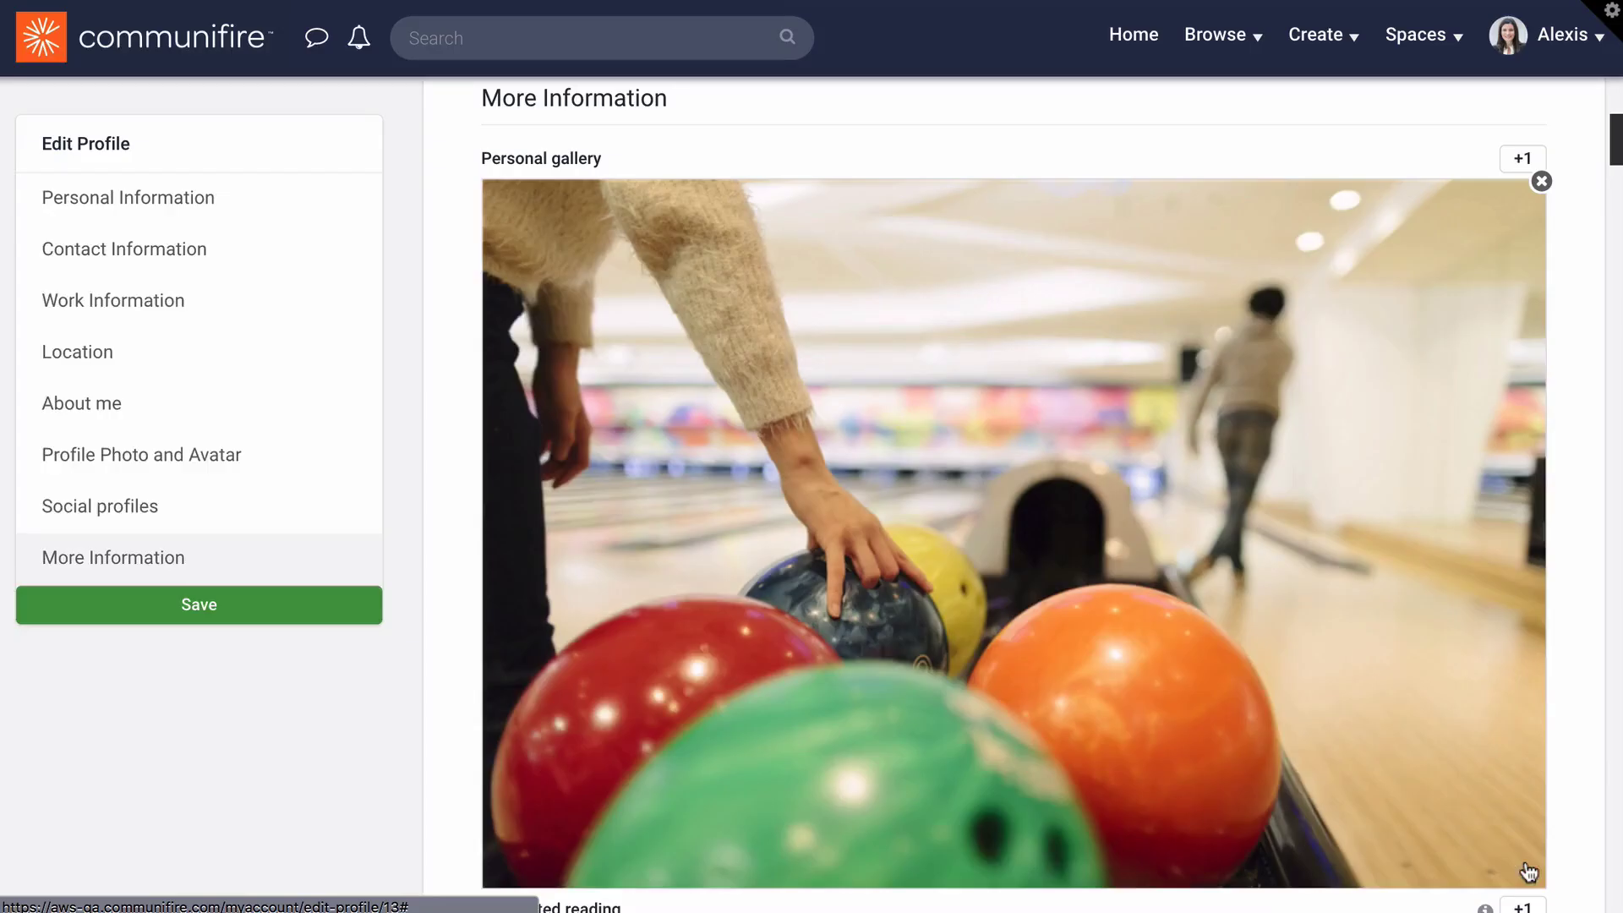
Step: Add a second Personal gallery photo by uploading Celebration.png and saving it uncropped
{"action": "left_click", "coordinate": [1512, 159]}
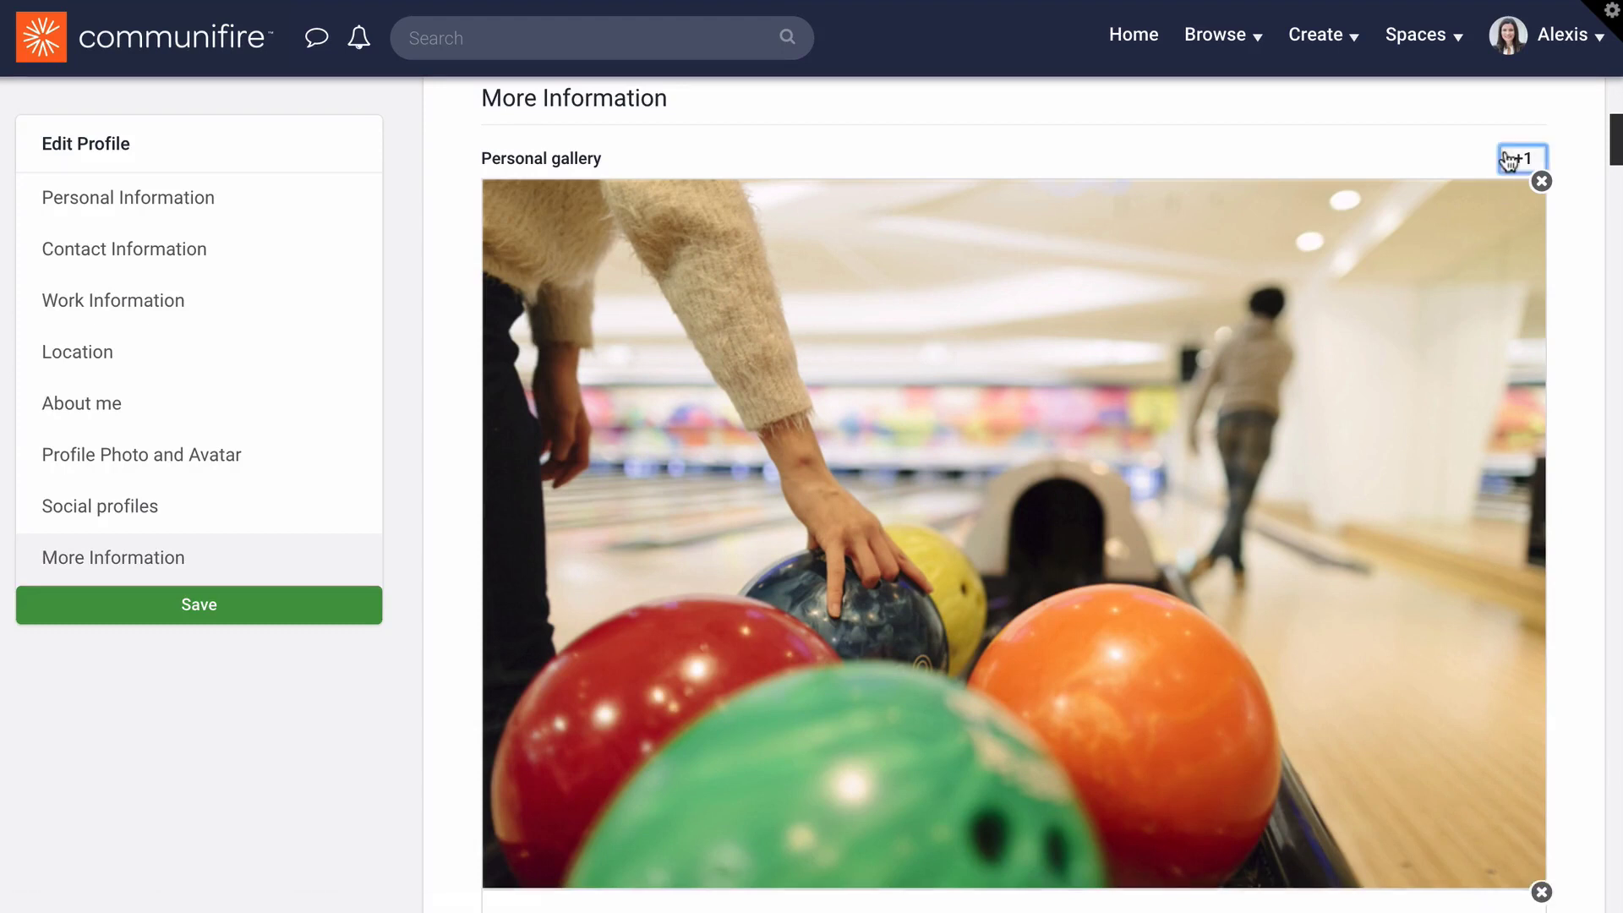
{"action": "scroll", "coordinate": [1279, 361], "scroll_direction": "down", "scroll_amount": 5}
{"action": "left_click", "coordinate": [1157, 511]}
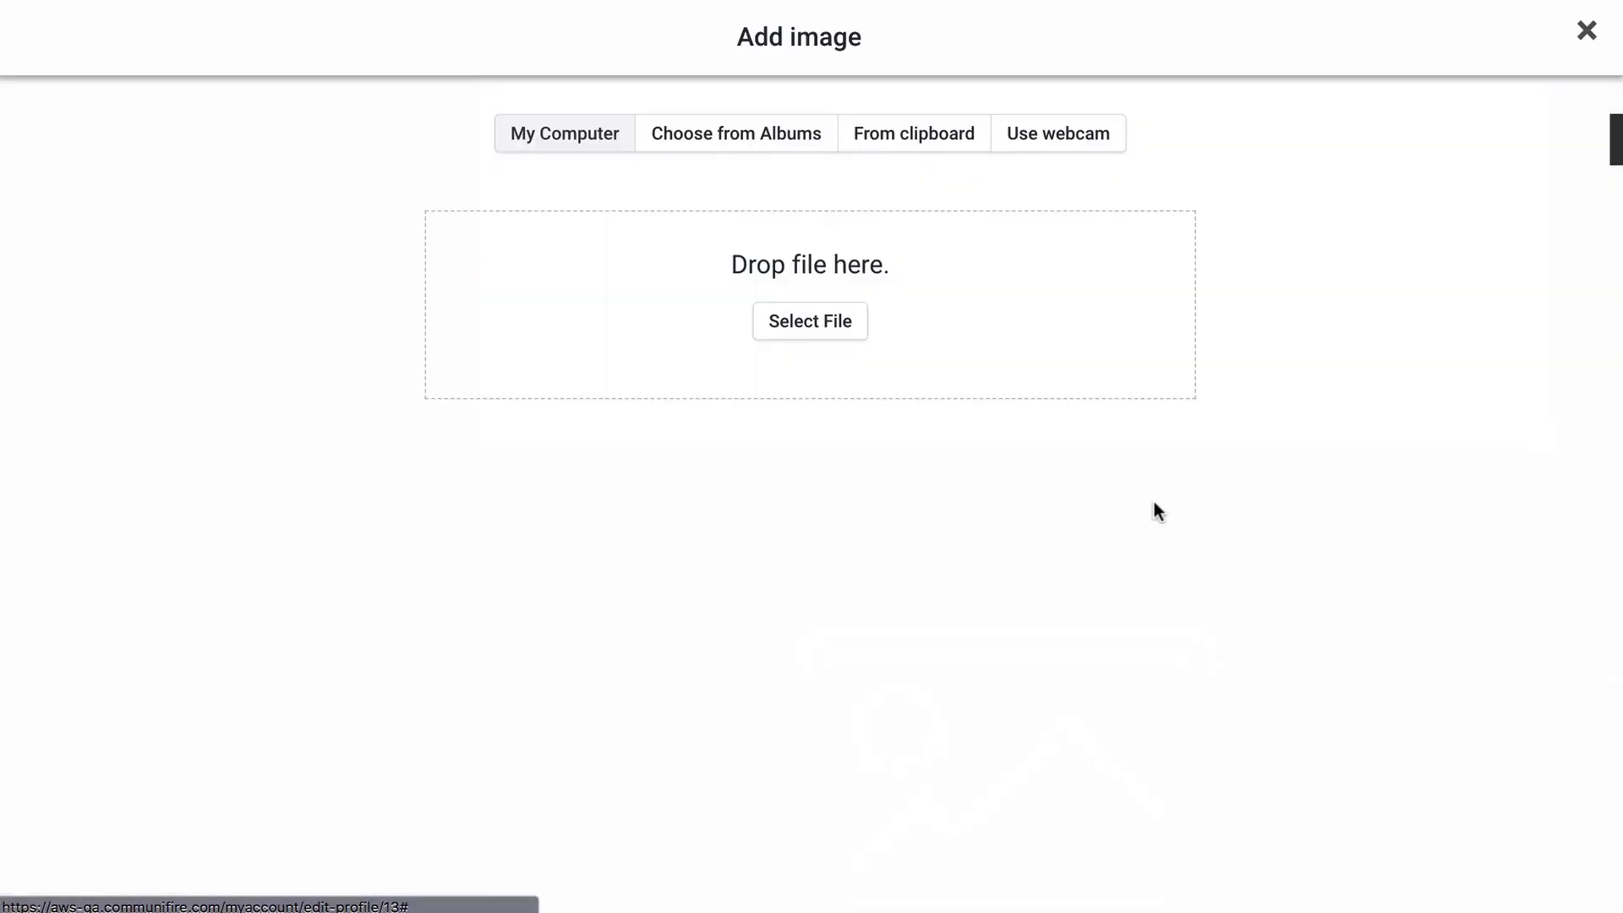
{"action": "left_click", "coordinate": [848, 338]}
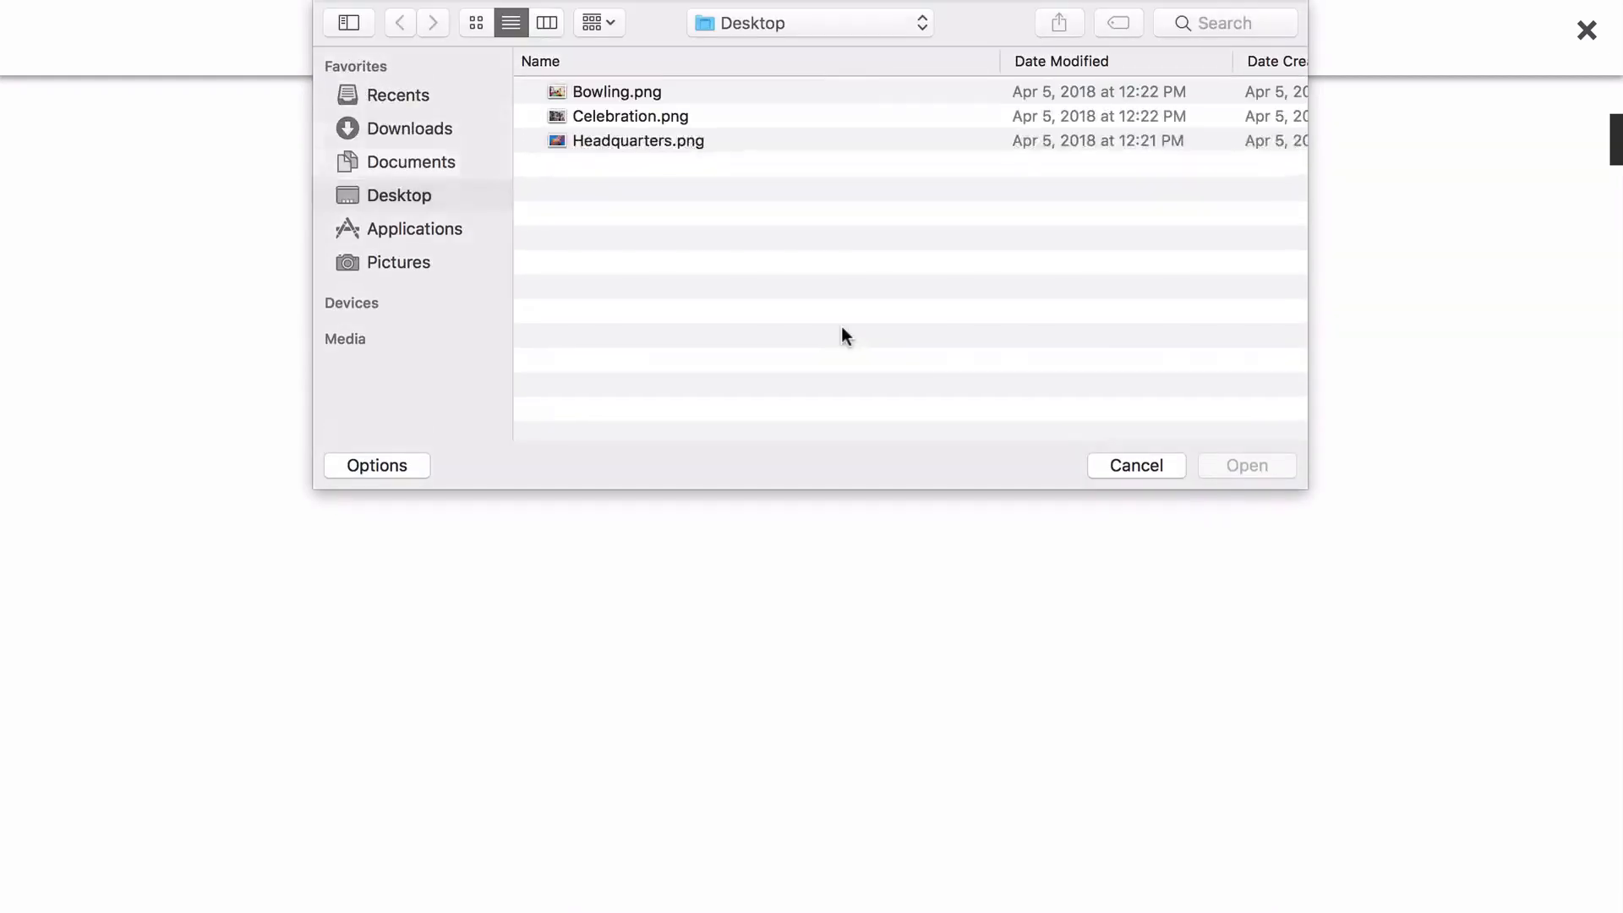
{"action": "left_click", "coordinate": [659, 120]}
{"action": "double_click", "coordinate": [657, 118]}
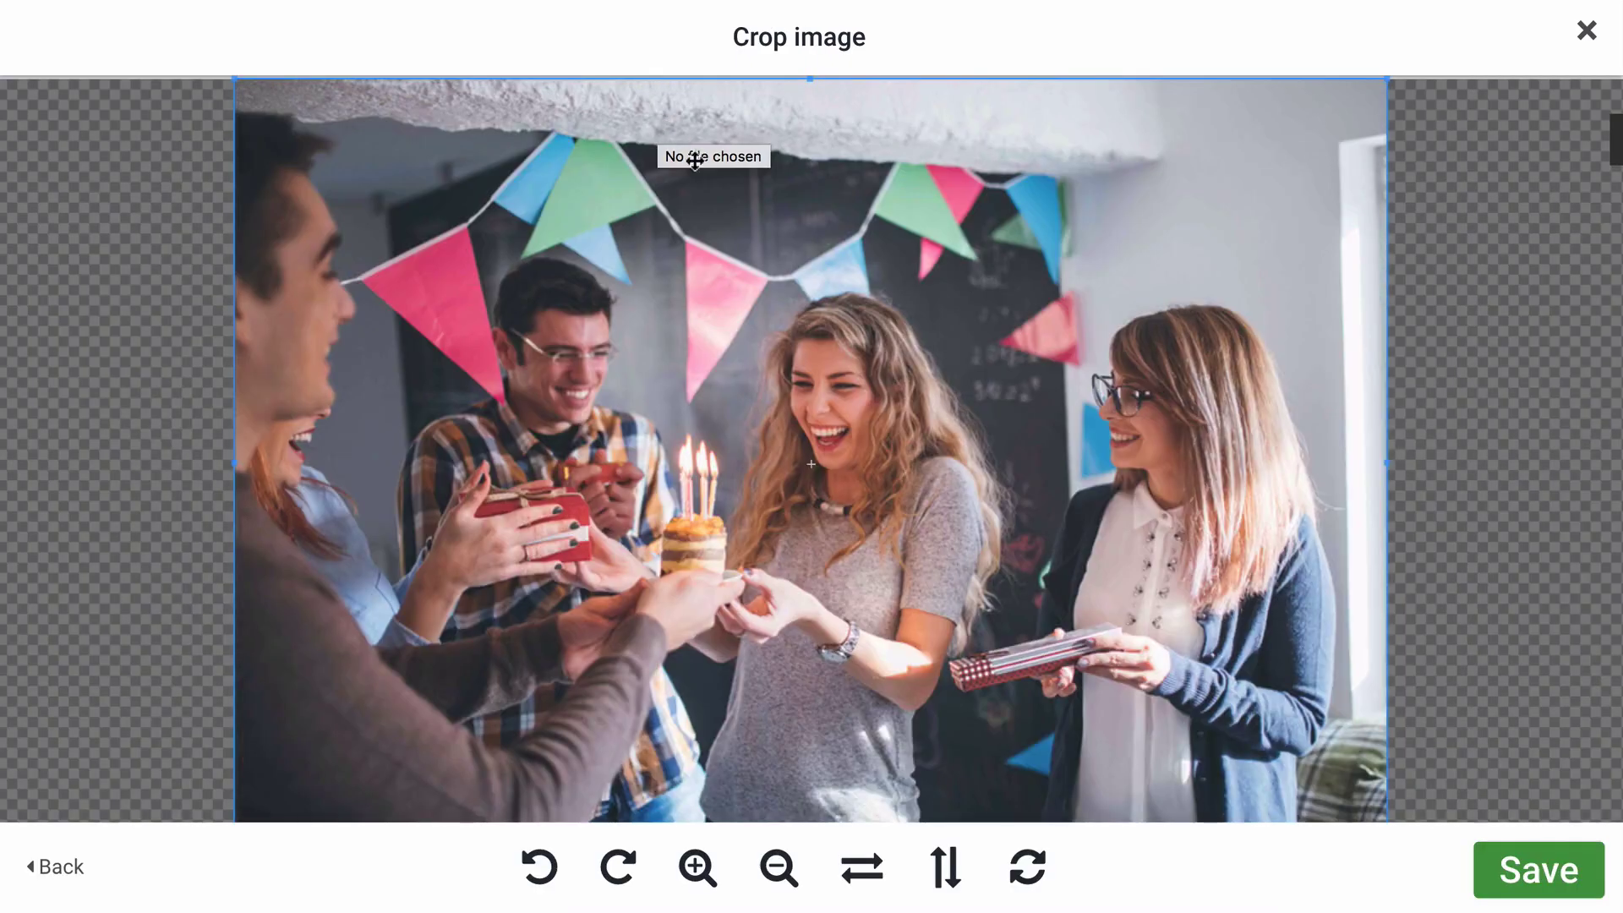
{"action": "left_click", "coordinate": [1525, 849]}
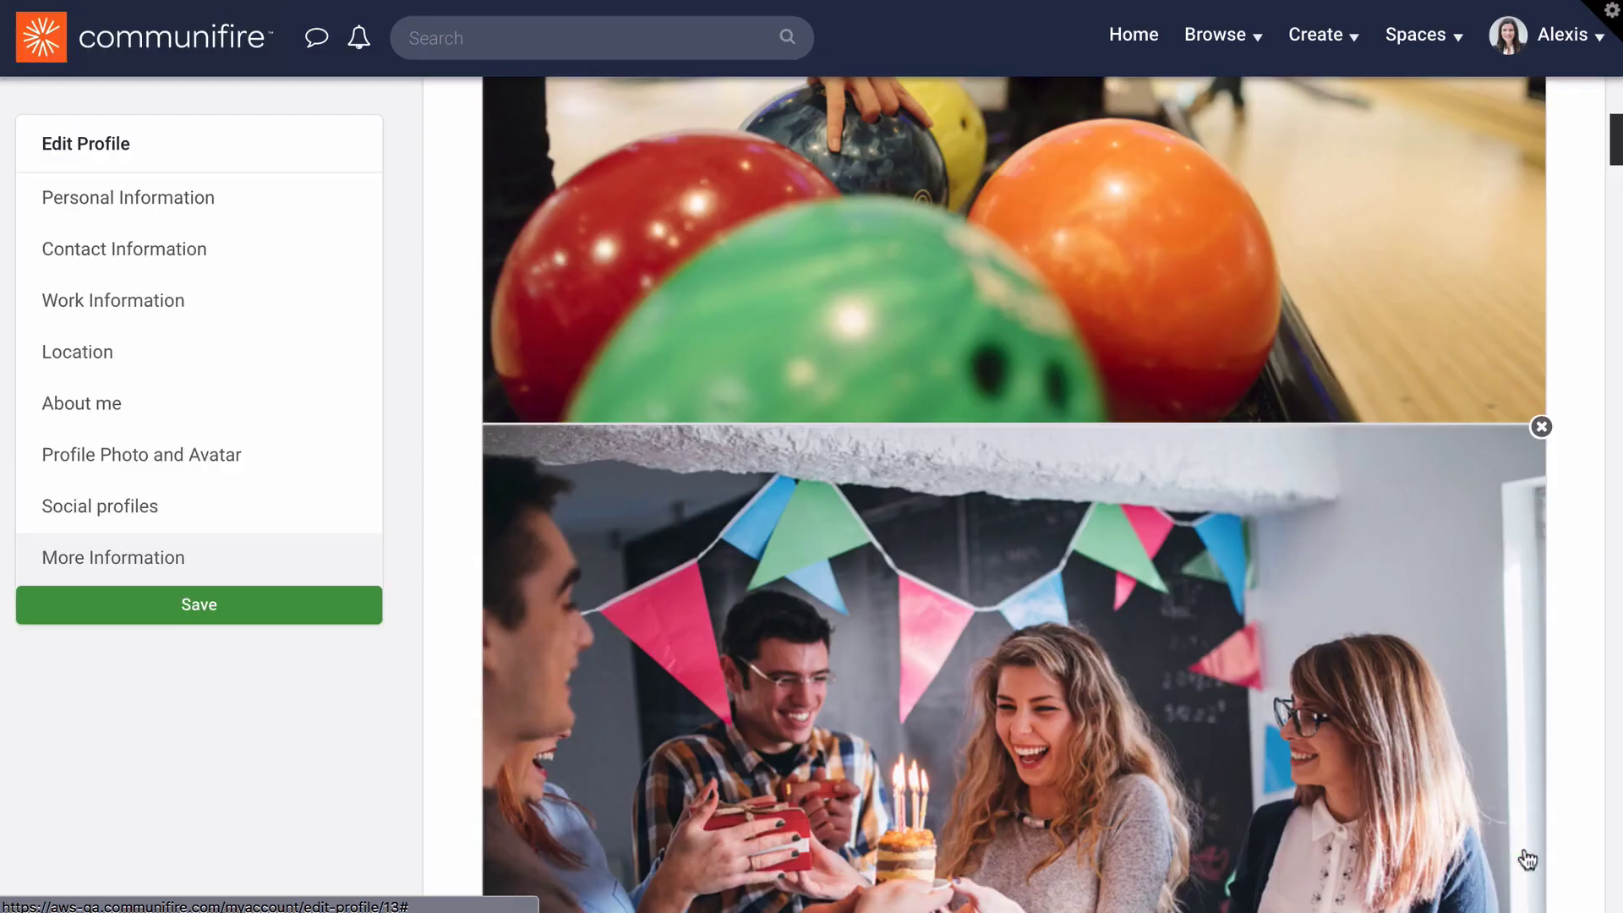
Step: Look up "how" in Suggested reading and pick the article "How to Get Your Coworkers to Take Pride in Their Work"
{"action": "scroll", "coordinate": [1400, 621], "scroll_direction": "down", "scroll_amount": 3}
{"action": "scroll", "coordinate": [1399, 622], "scroll_direction": "down", "scroll_amount": 3}
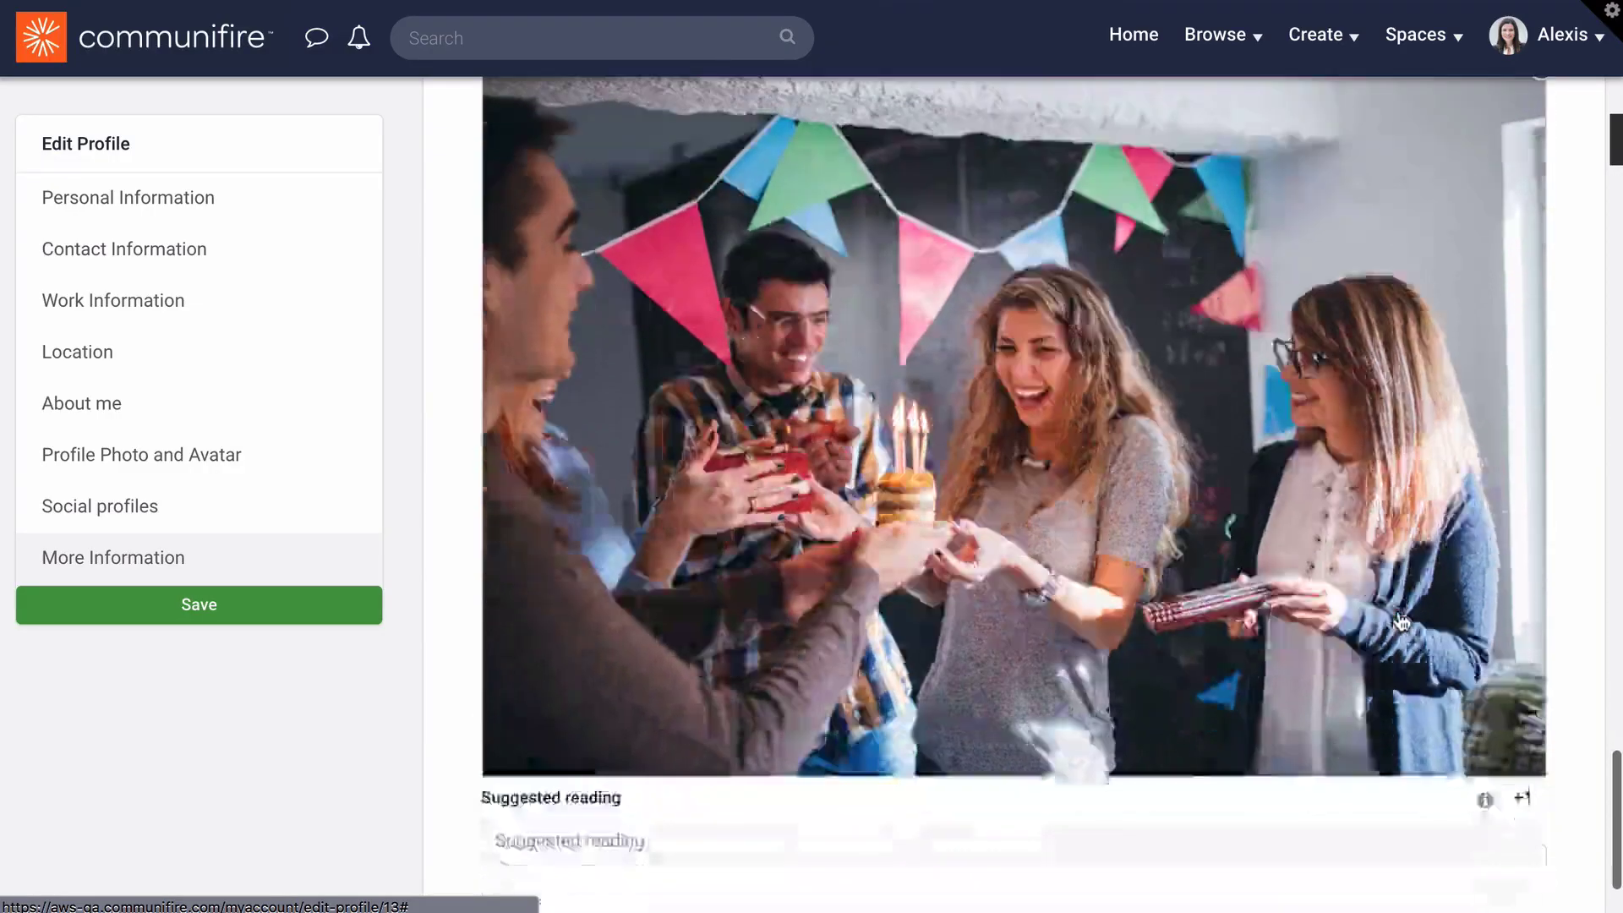
{"action": "mouse_move", "coordinate": [1484, 652]}
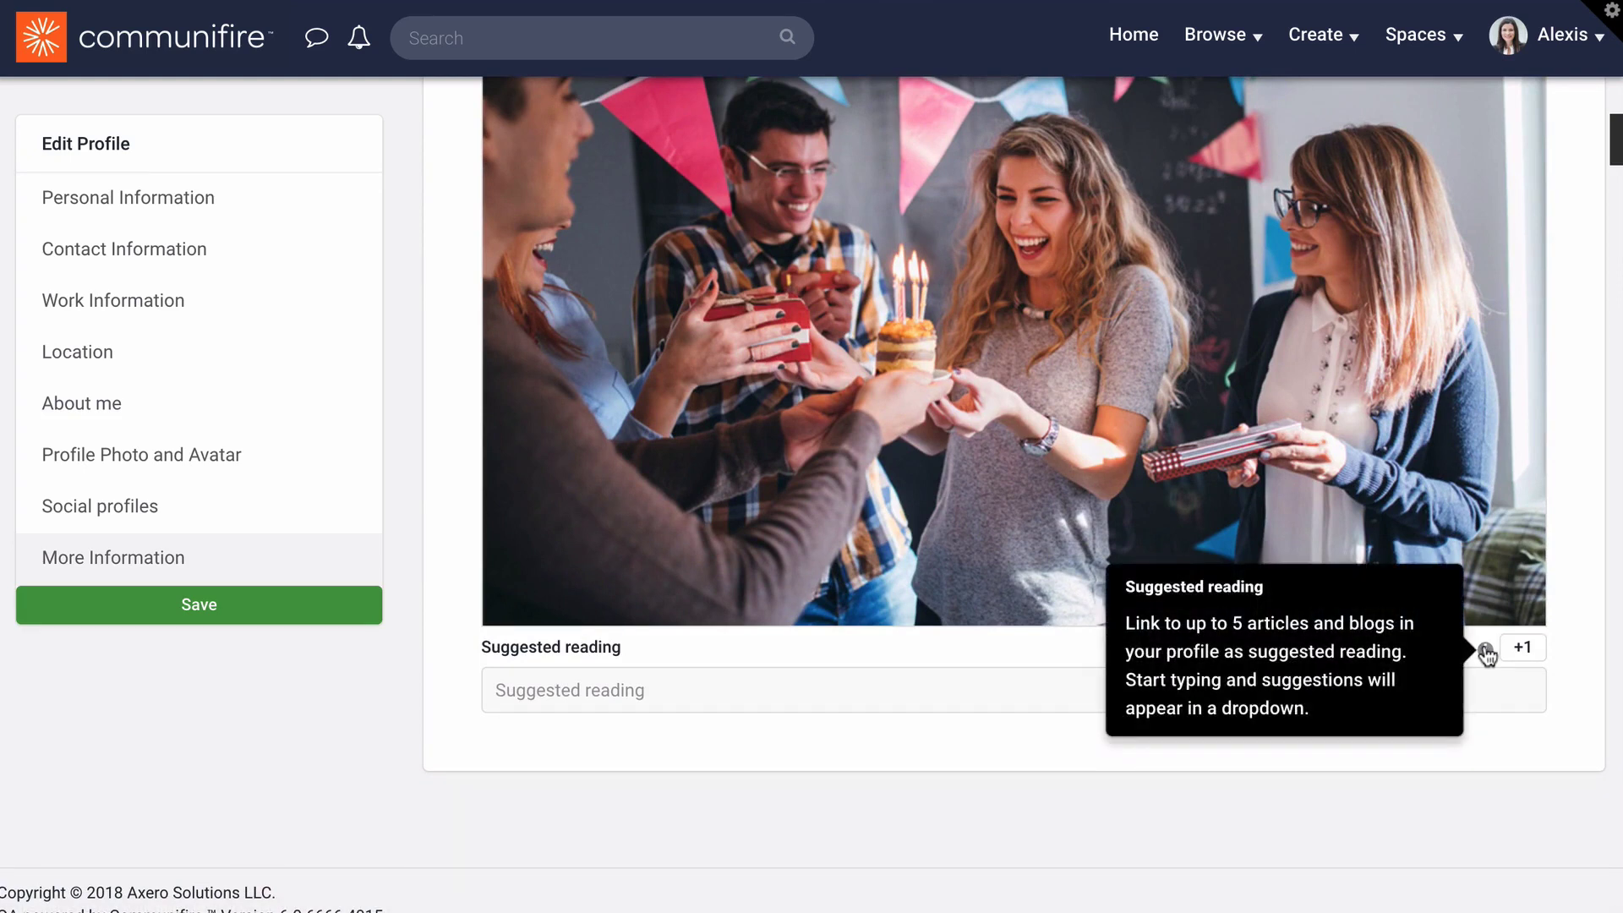
{"action": "left_click", "coordinate": [1392, 688]}
{"action": "type", "text": "how"}
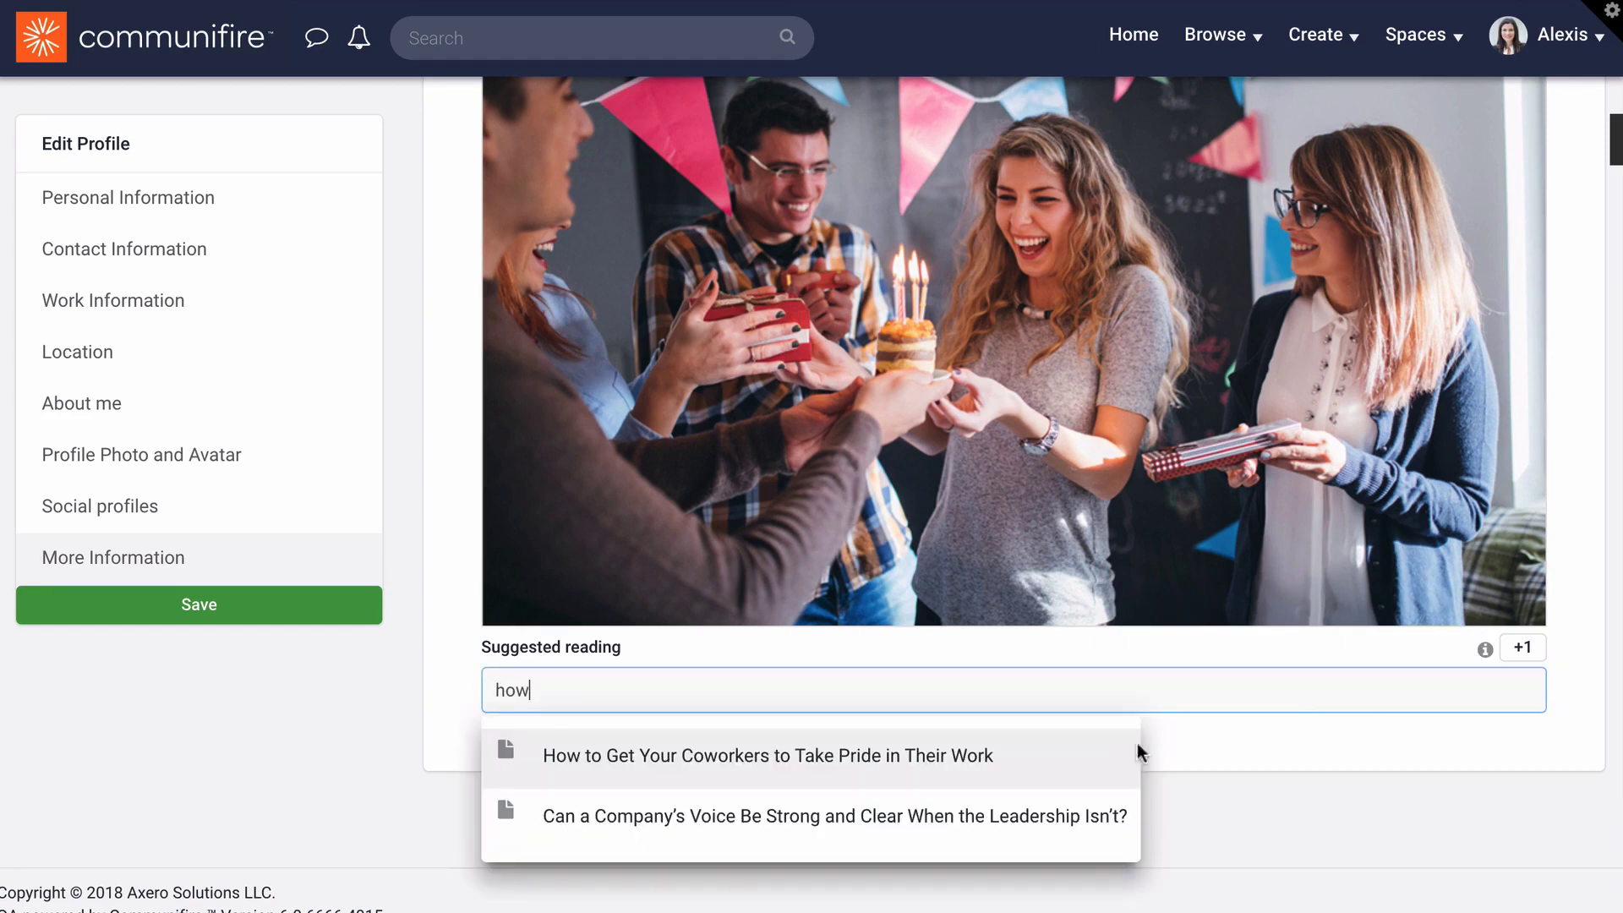
{"action": "left_click", "coordinate": [1099, 748]}
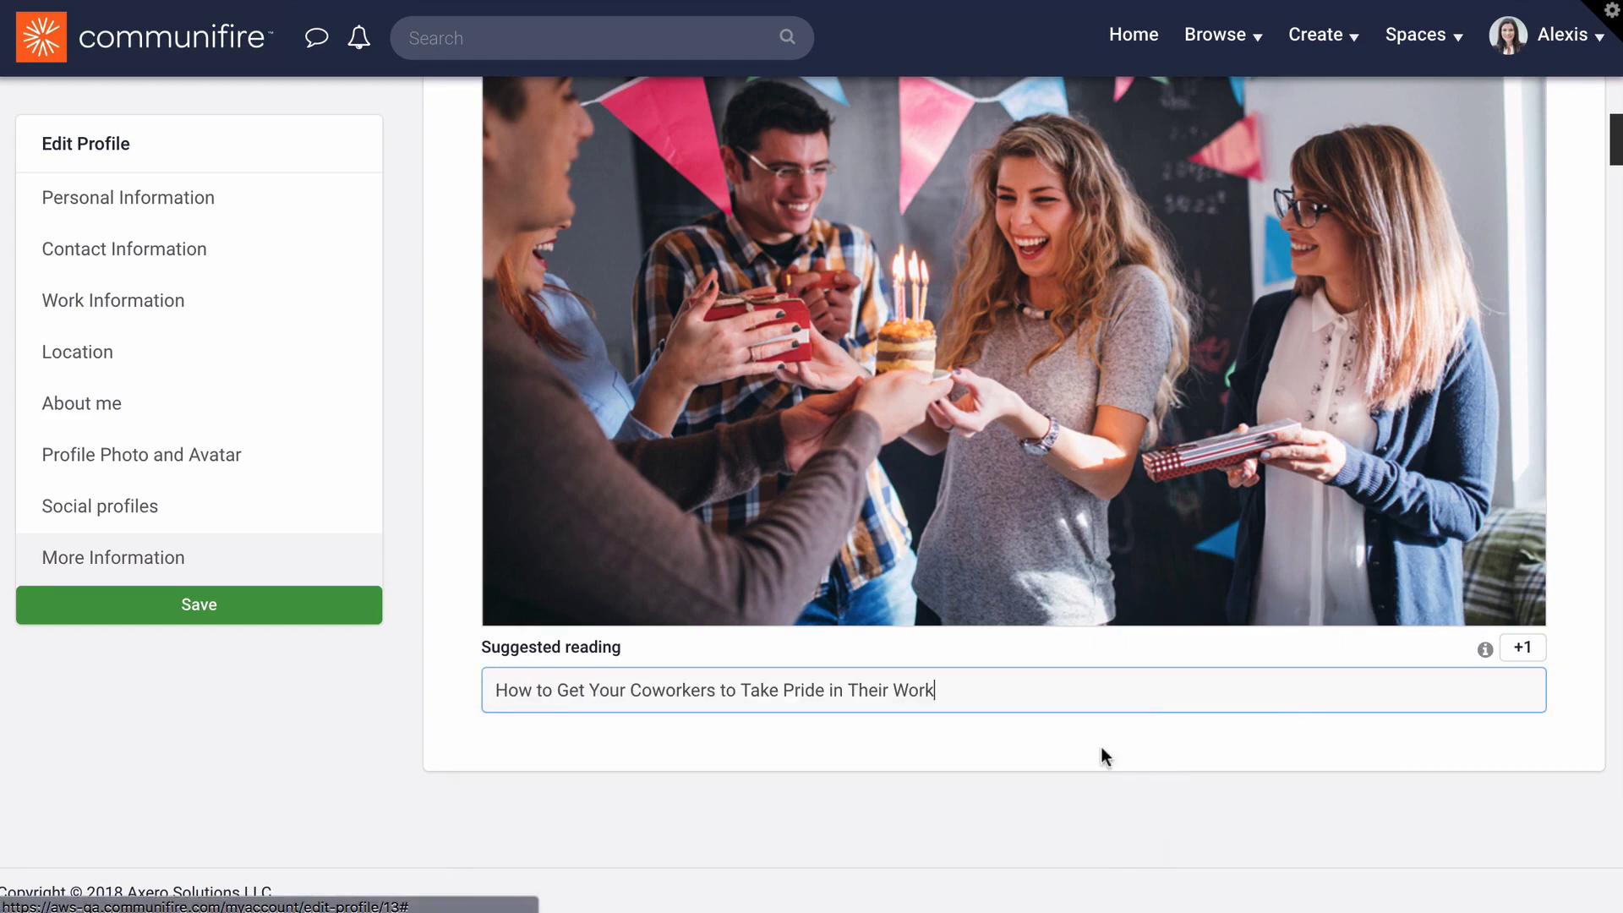
Step: Add "12 Reasons to Celebrate at Work" as a second Suggested reading entry and save the profile
{"action": "left_click", "coordinate": [1513, 651]}
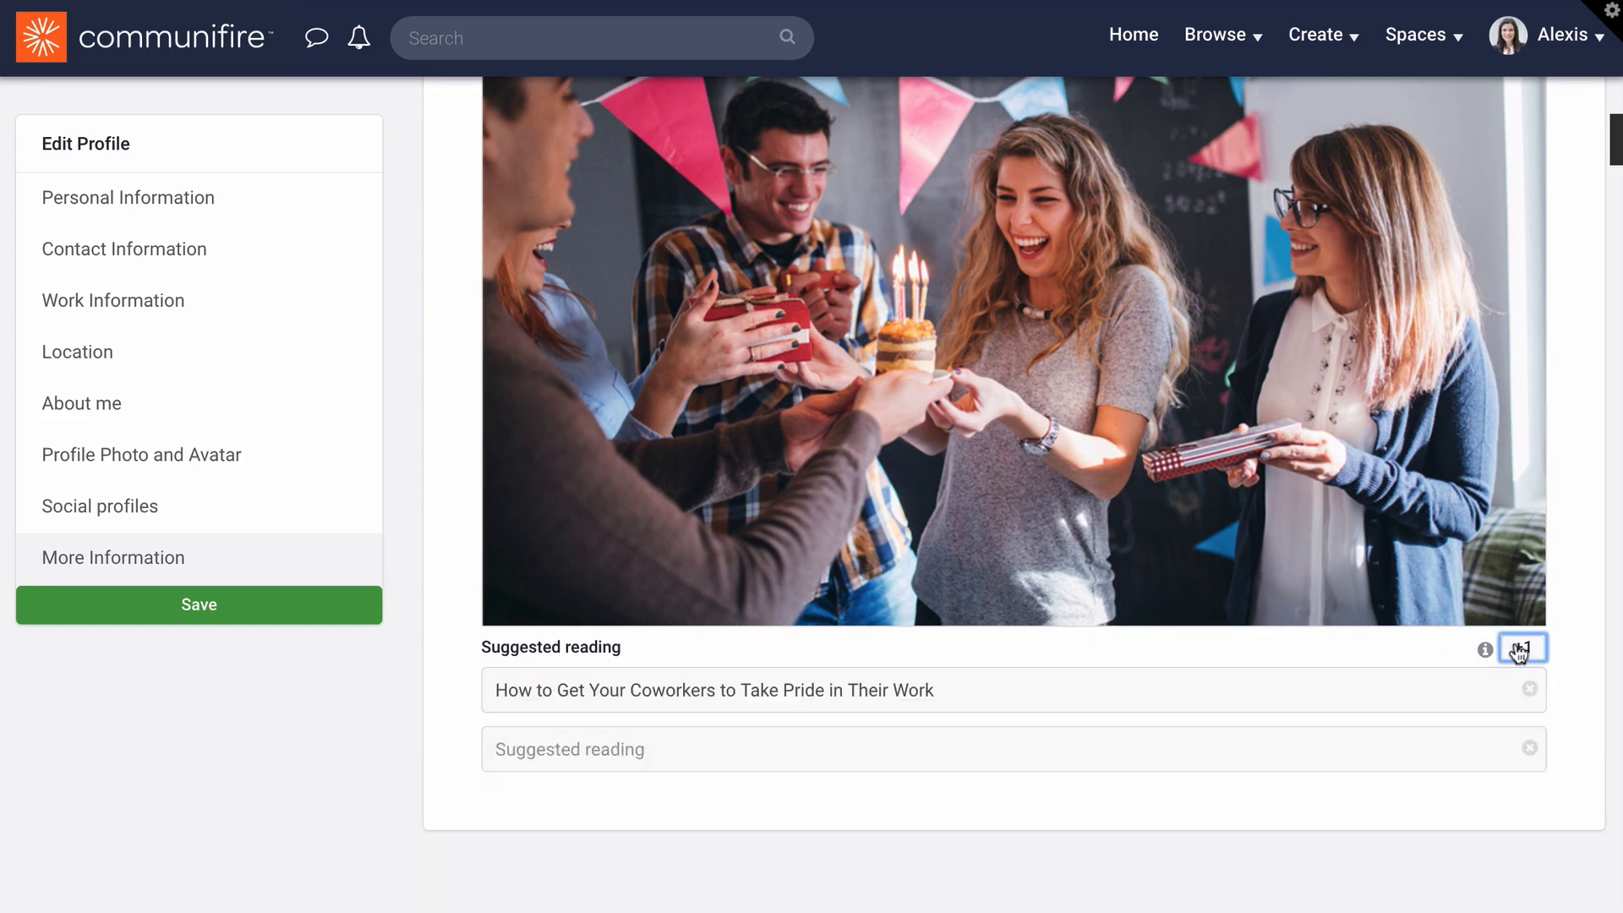
{"action": "left_click", "coordinate": [1306, 750]}
{"action": "type", "text": "12"}
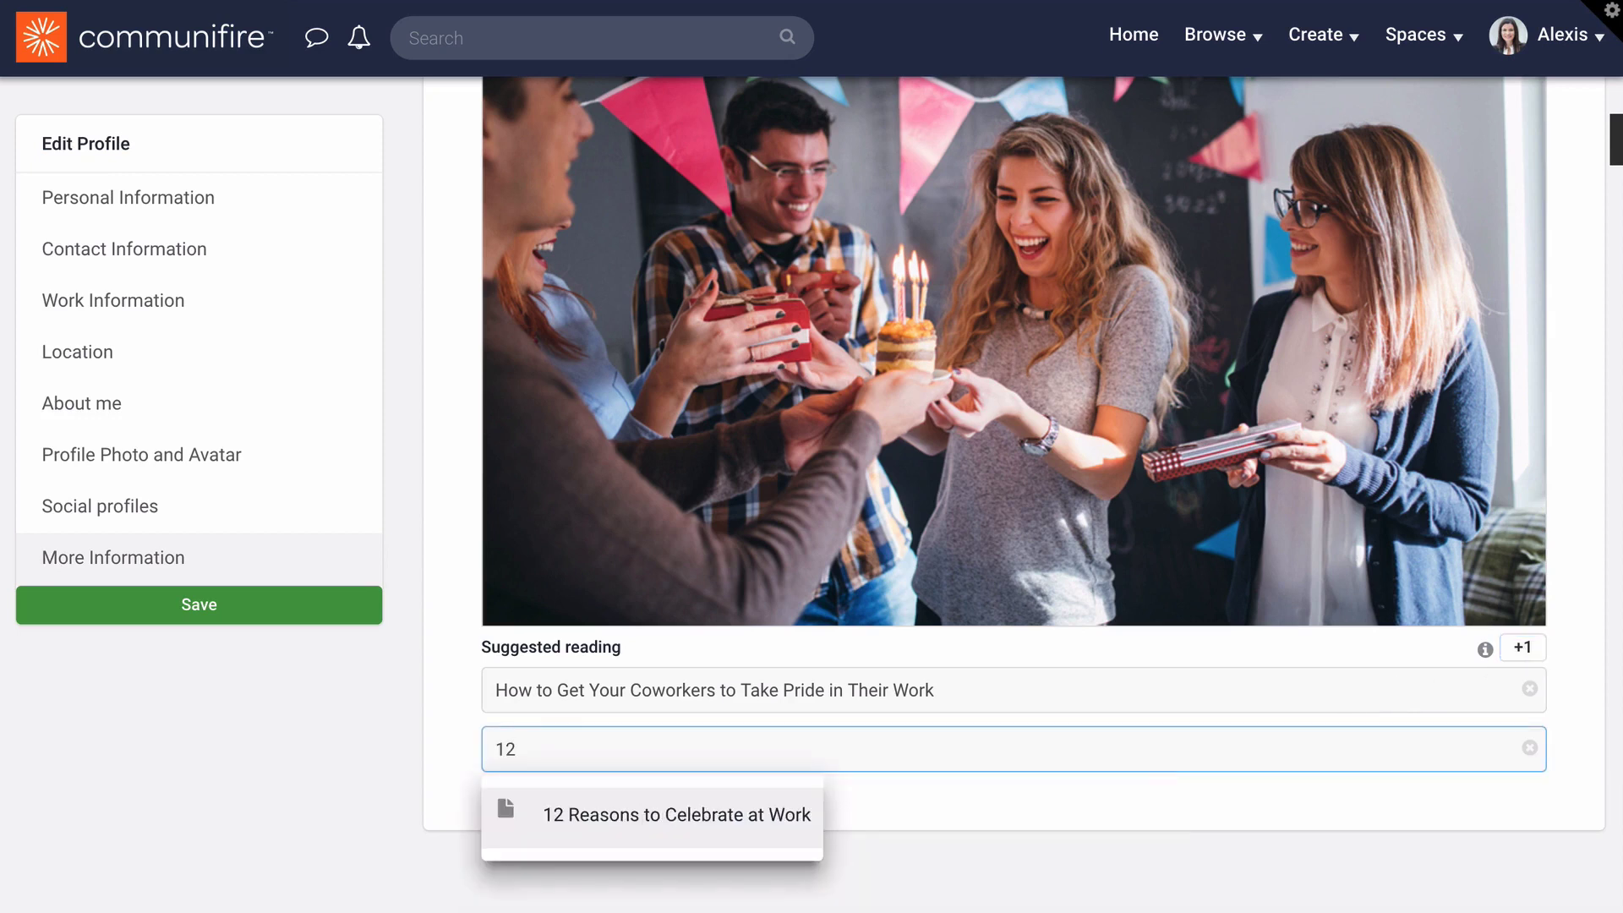
{"action": "left_click", "coordinate": [789, 816]}
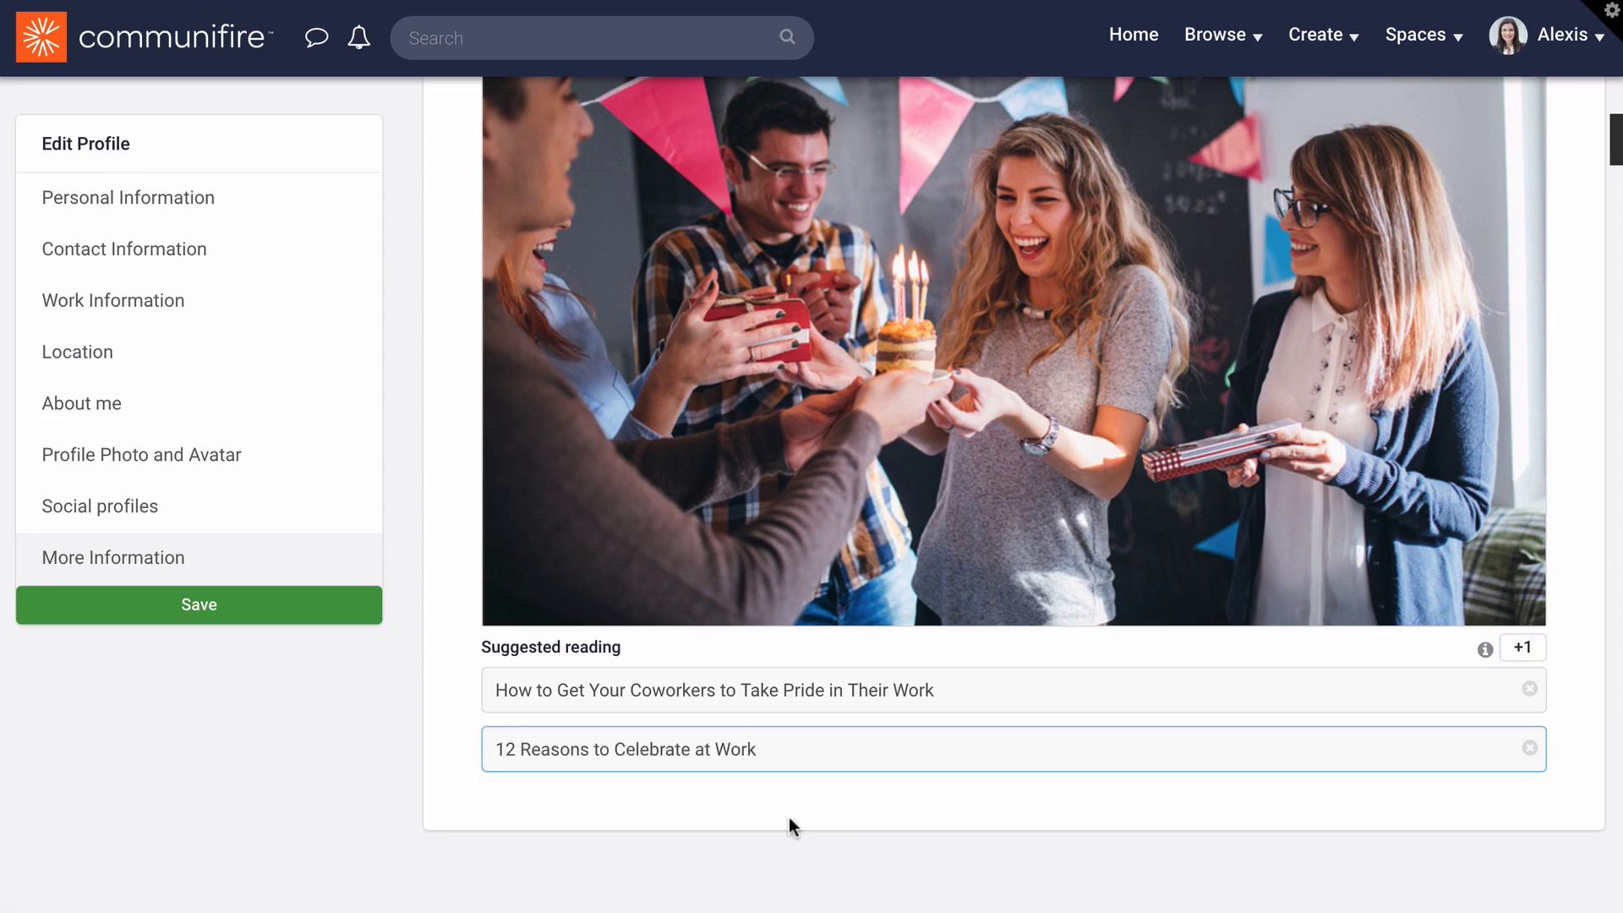
{"action": "left_click", "coordinate": [333, 618]}
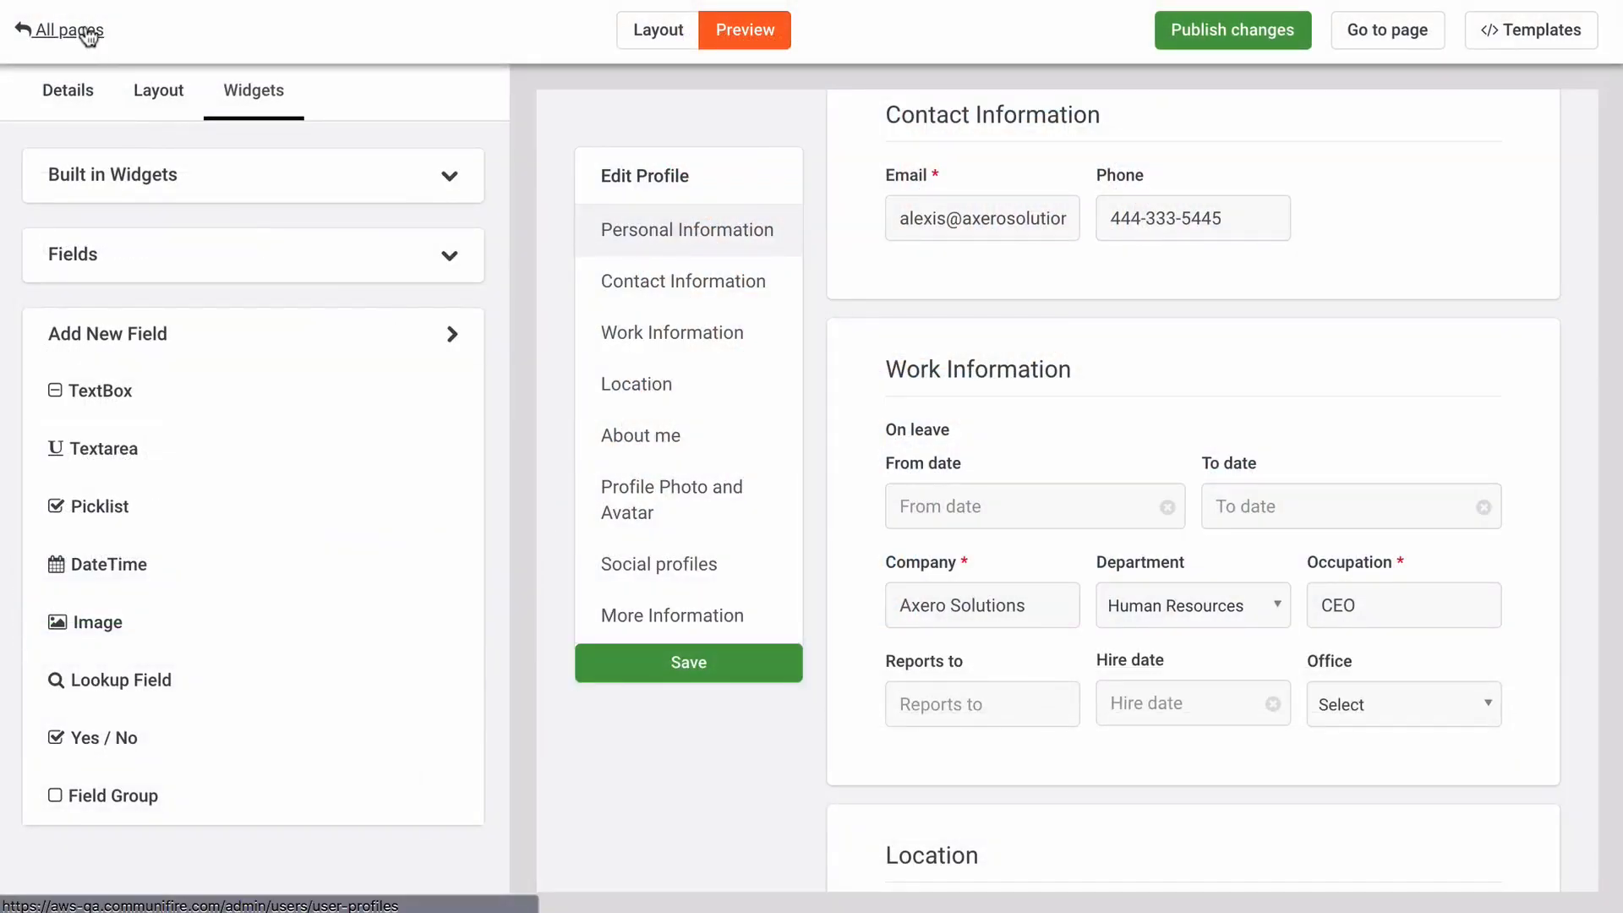
Step: Return from the Edit Profile page builder to the list of all pages and open the User Profile page for editing
{"action": "left_click", "coordinate": [88, 32]}
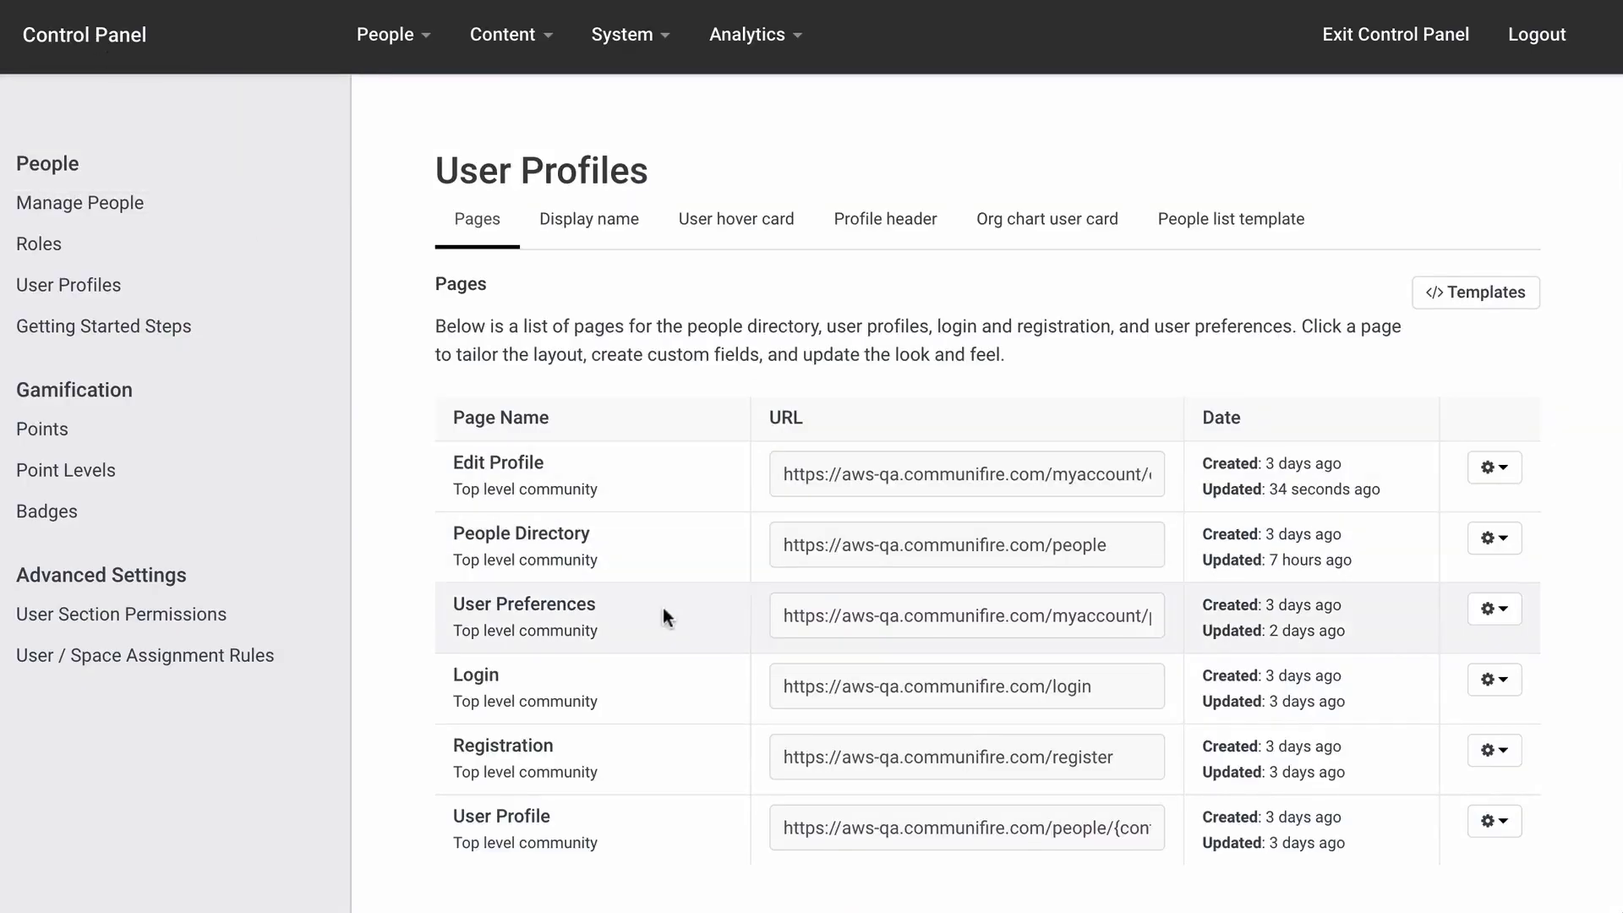
{"action": "scroll", "coordinate": [663, 616], "scroll_direction": "down", "scroll_amount": 2}
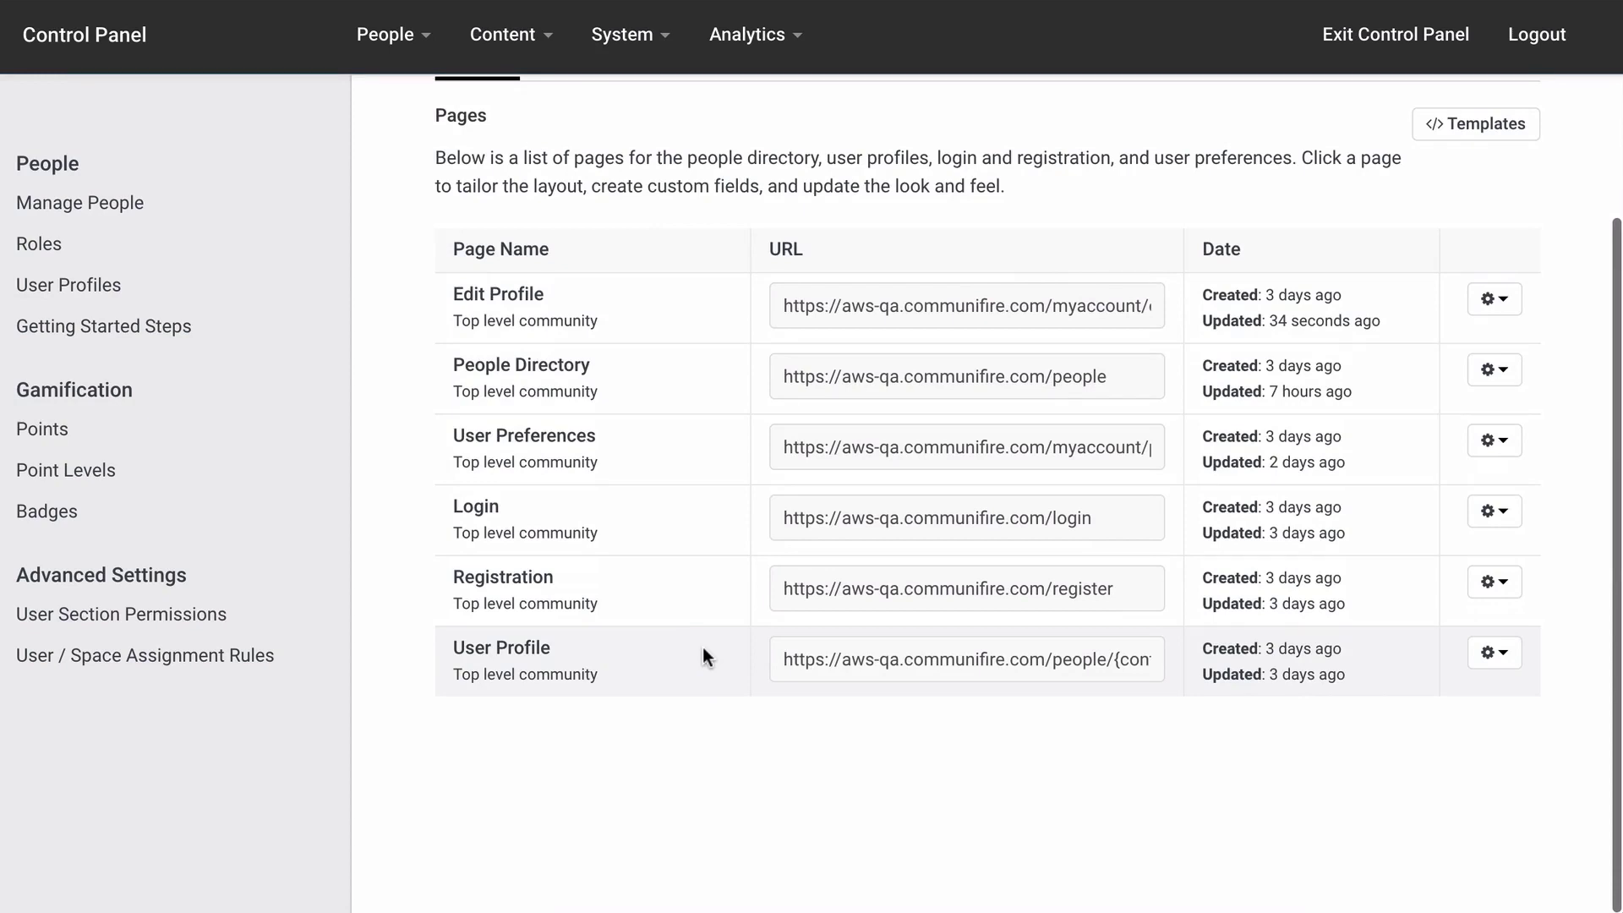
{"action": "left_click", "coordinate": [1490, 652]}
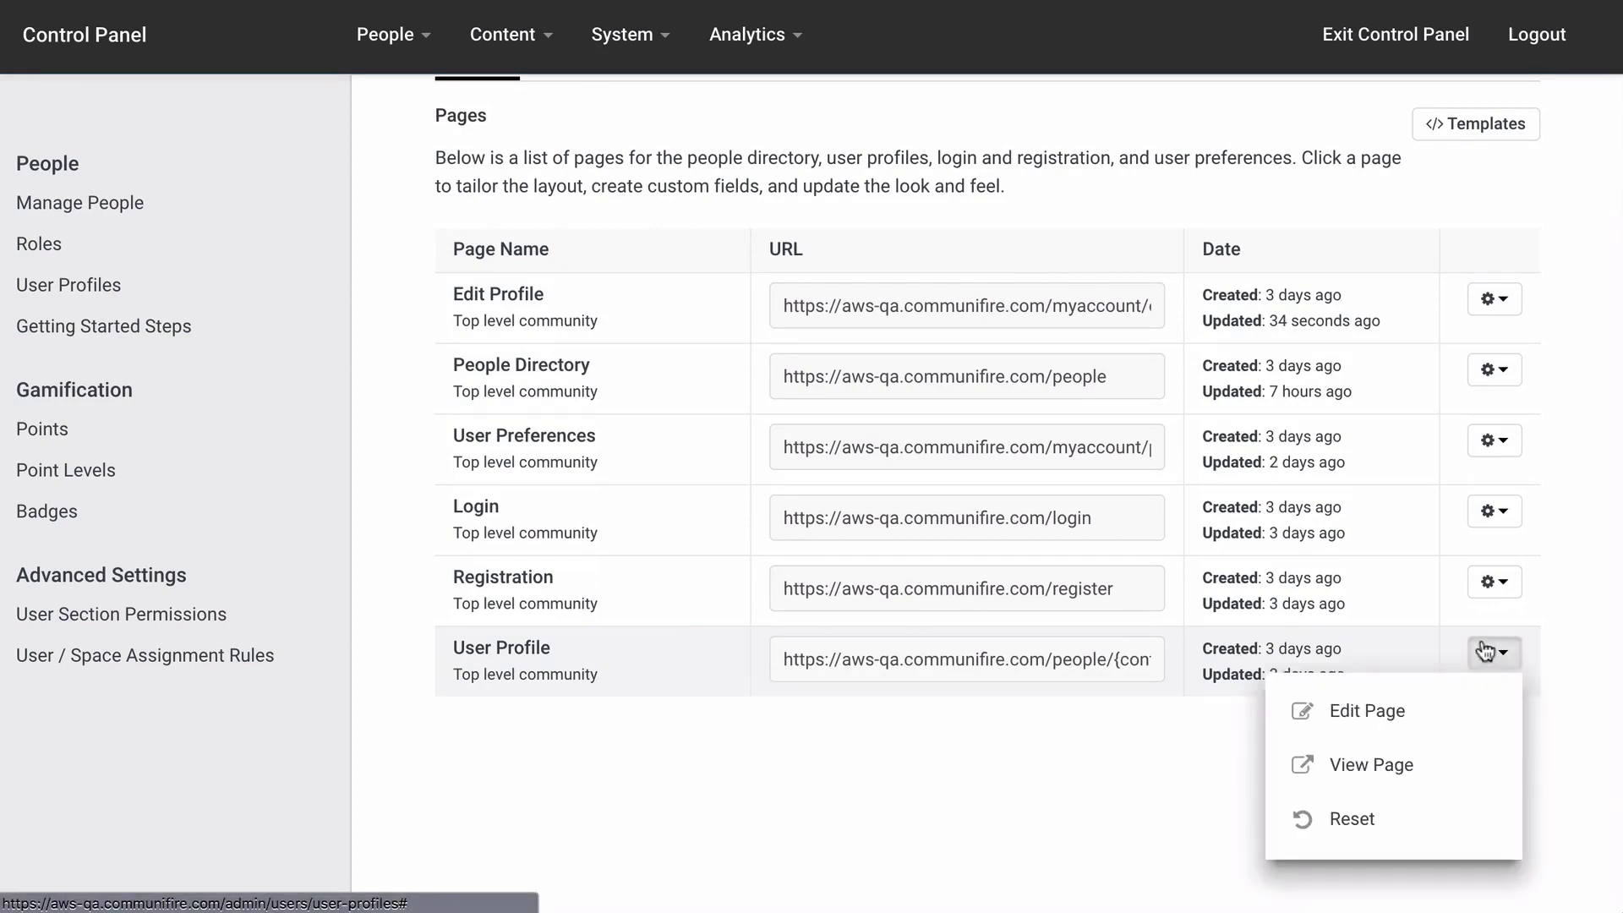
{"action": "left_click", "coordinate": [1399, 709]}
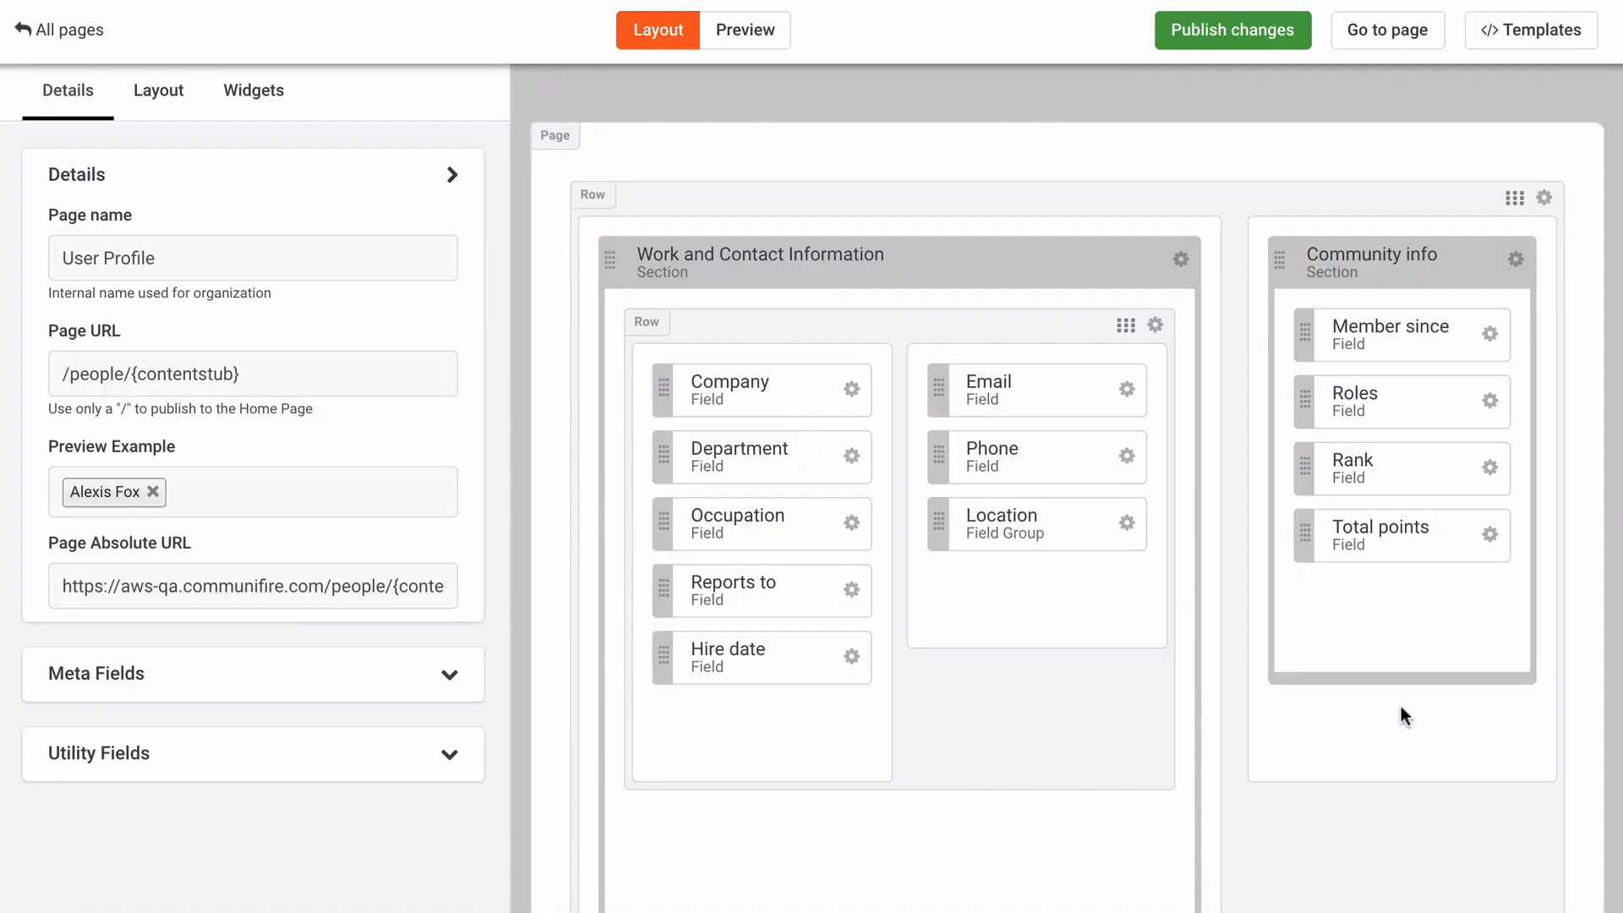
Step: Add a built-in Section widget to the User Profile layout directly below the About section
{"action": "left_click", "coordinate": [260, 107]}
{"action": "scroll", "coordinate": [318, 432], "scroll_direction": "down", "scroll_amount": 4}
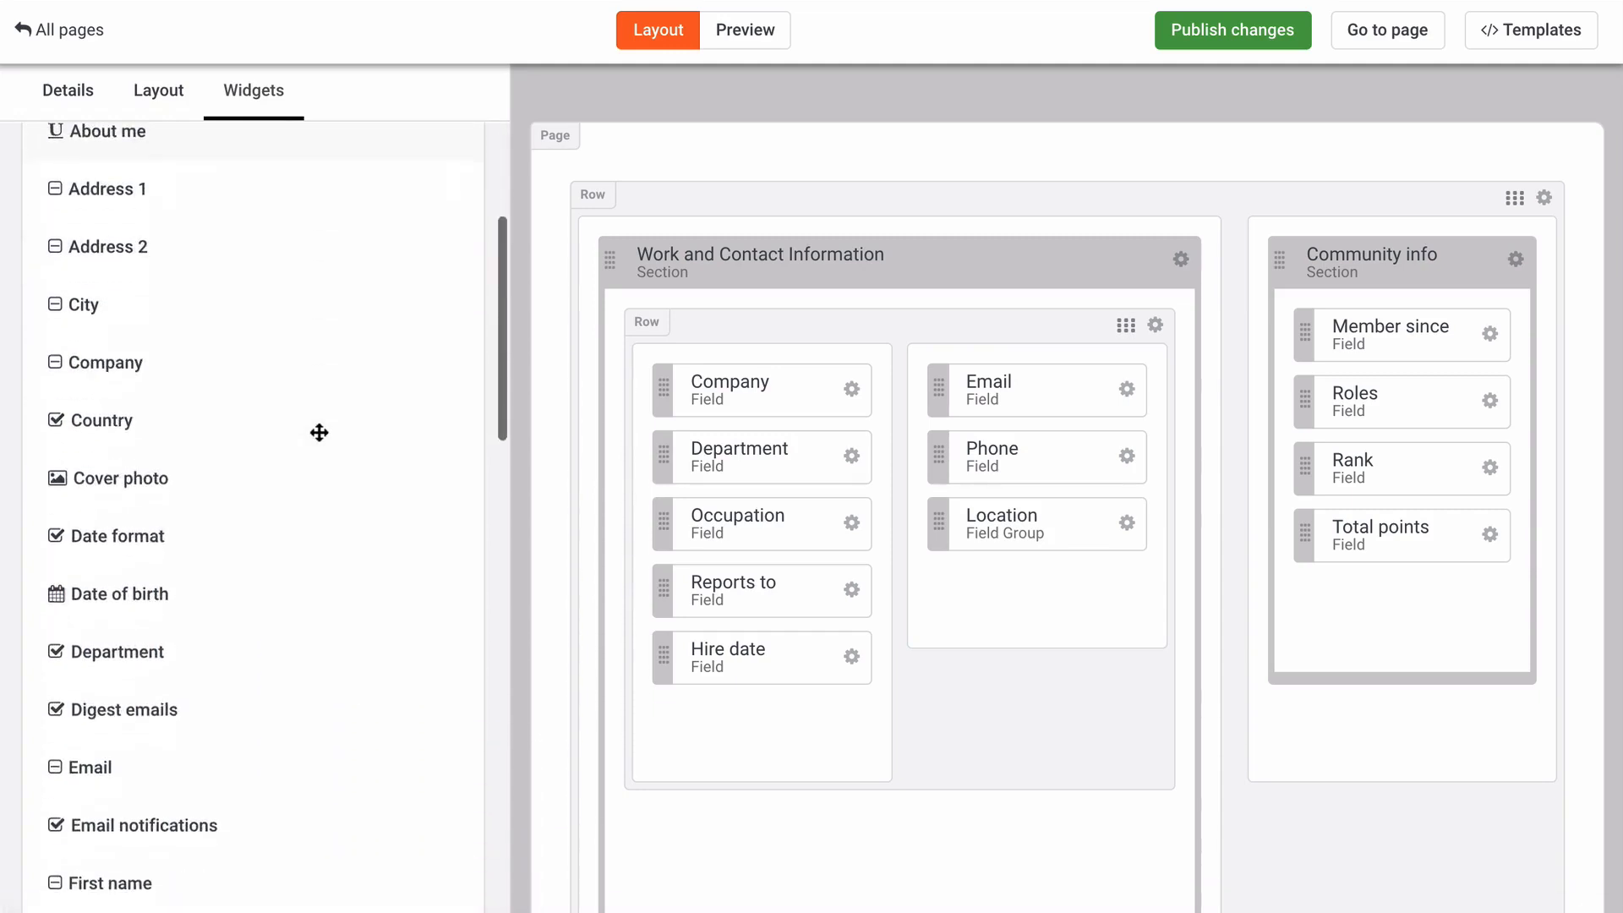
{"action": "scroll", "coordinate": [319, 432], "scroll_direction": "down", "scroll_amount": 5}
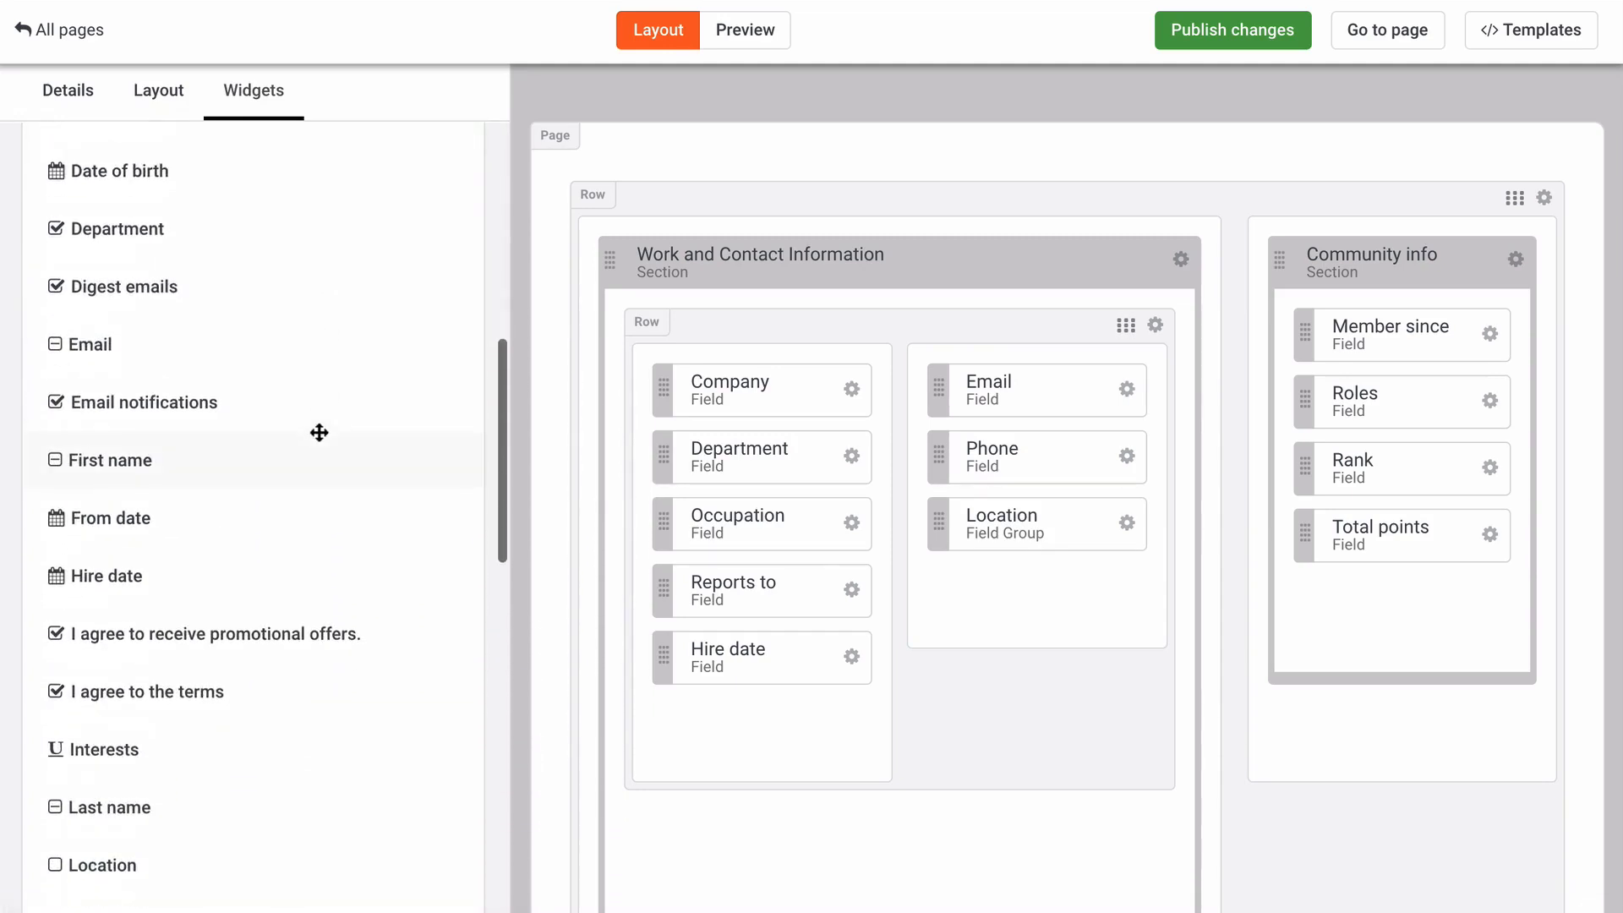
{"action": "scroll", "coordinate": [555, 464], "scroll_direction": "down", "scroll_amount": 10}
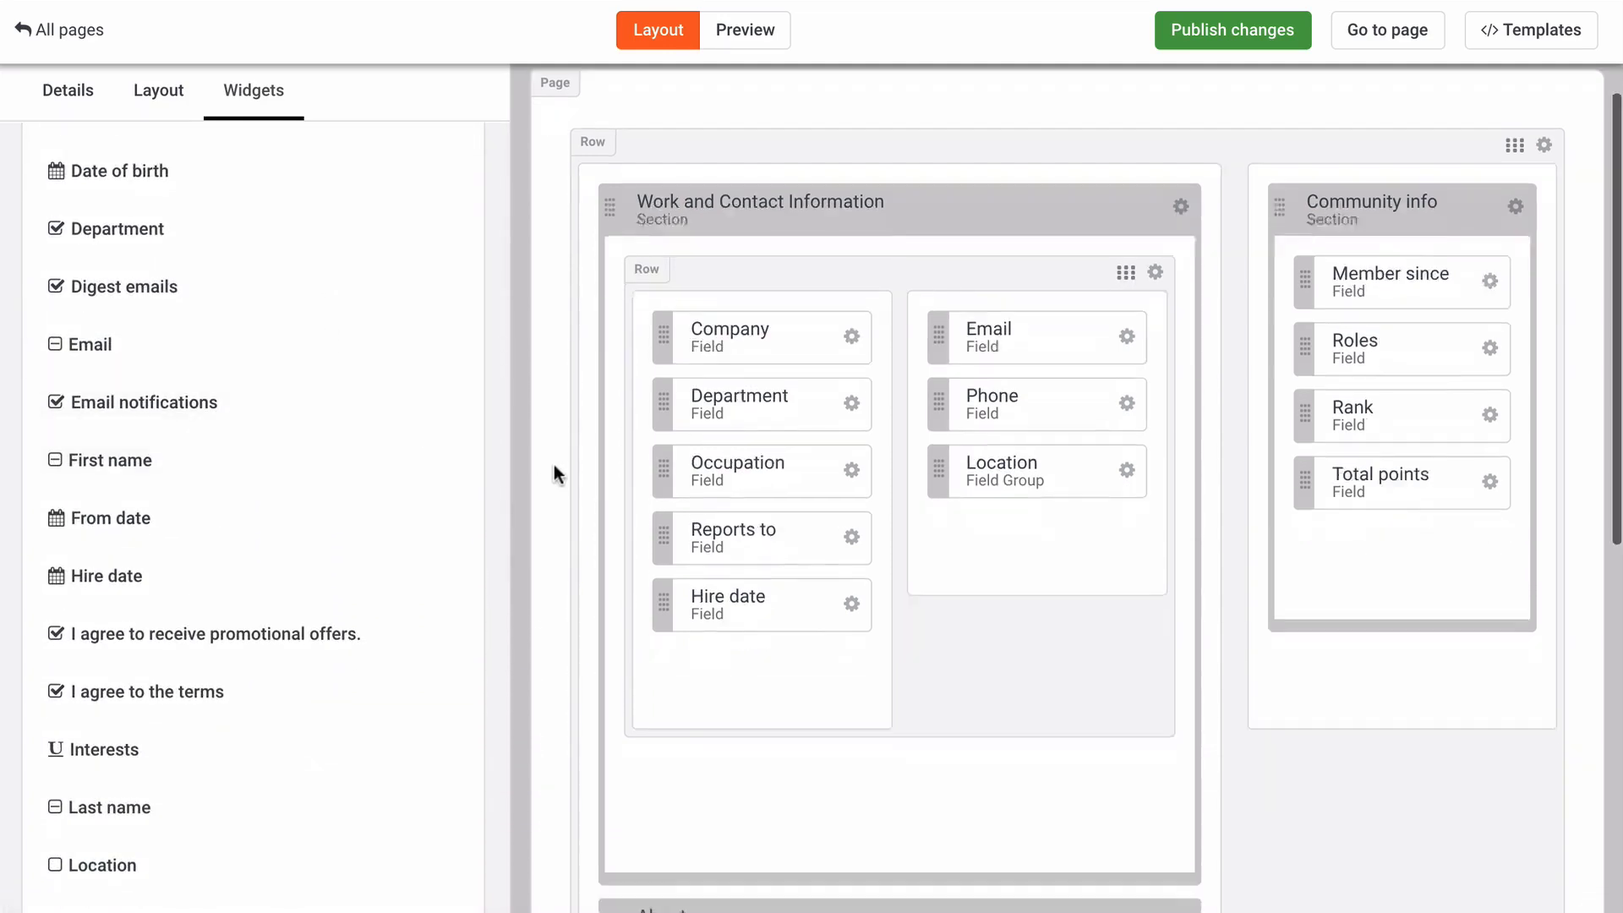
{"action": "scroll", "coordinate": [326, 388], "scroll_direction": "up", "scroll_amount": 9}
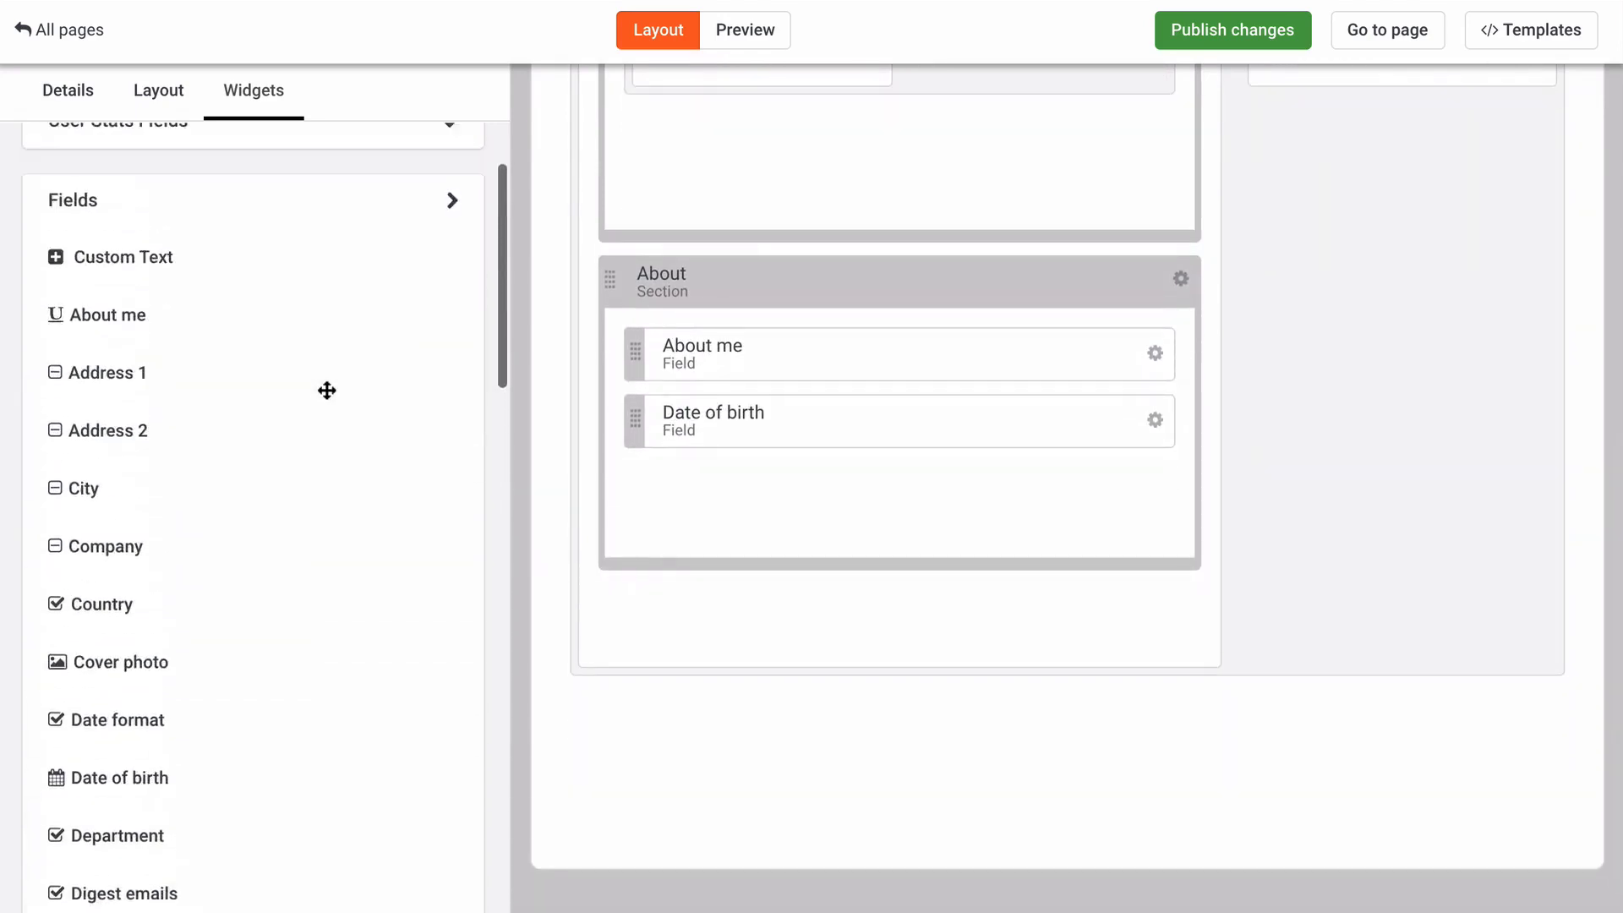
{"action": "left_click", "coordinate": [290, 188]}
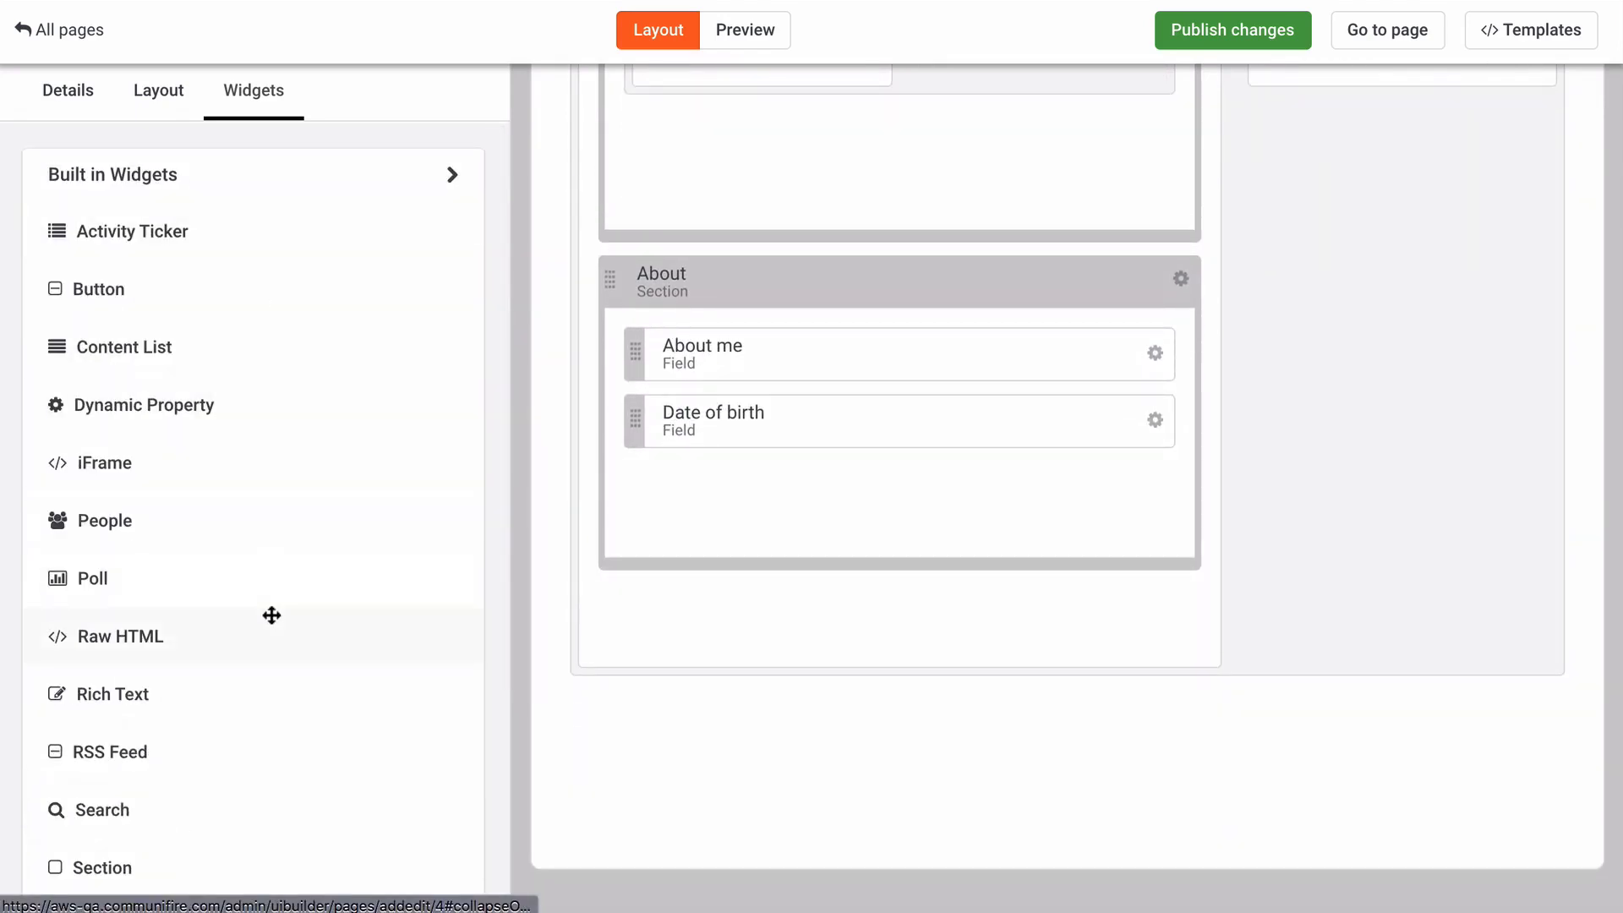
{"action": "scroll", "coordinate": [272, 616], "scroll_direction": "down", "scroll_amount": 3}
{"action": "left_click_drag", "start_coordinate": [123, 634], "coordinate": [715, 585]}
Step: Set the title of the new section below About to "More information" and save the widget
{"action": "left_click", "coordinate": [1179, 607]}
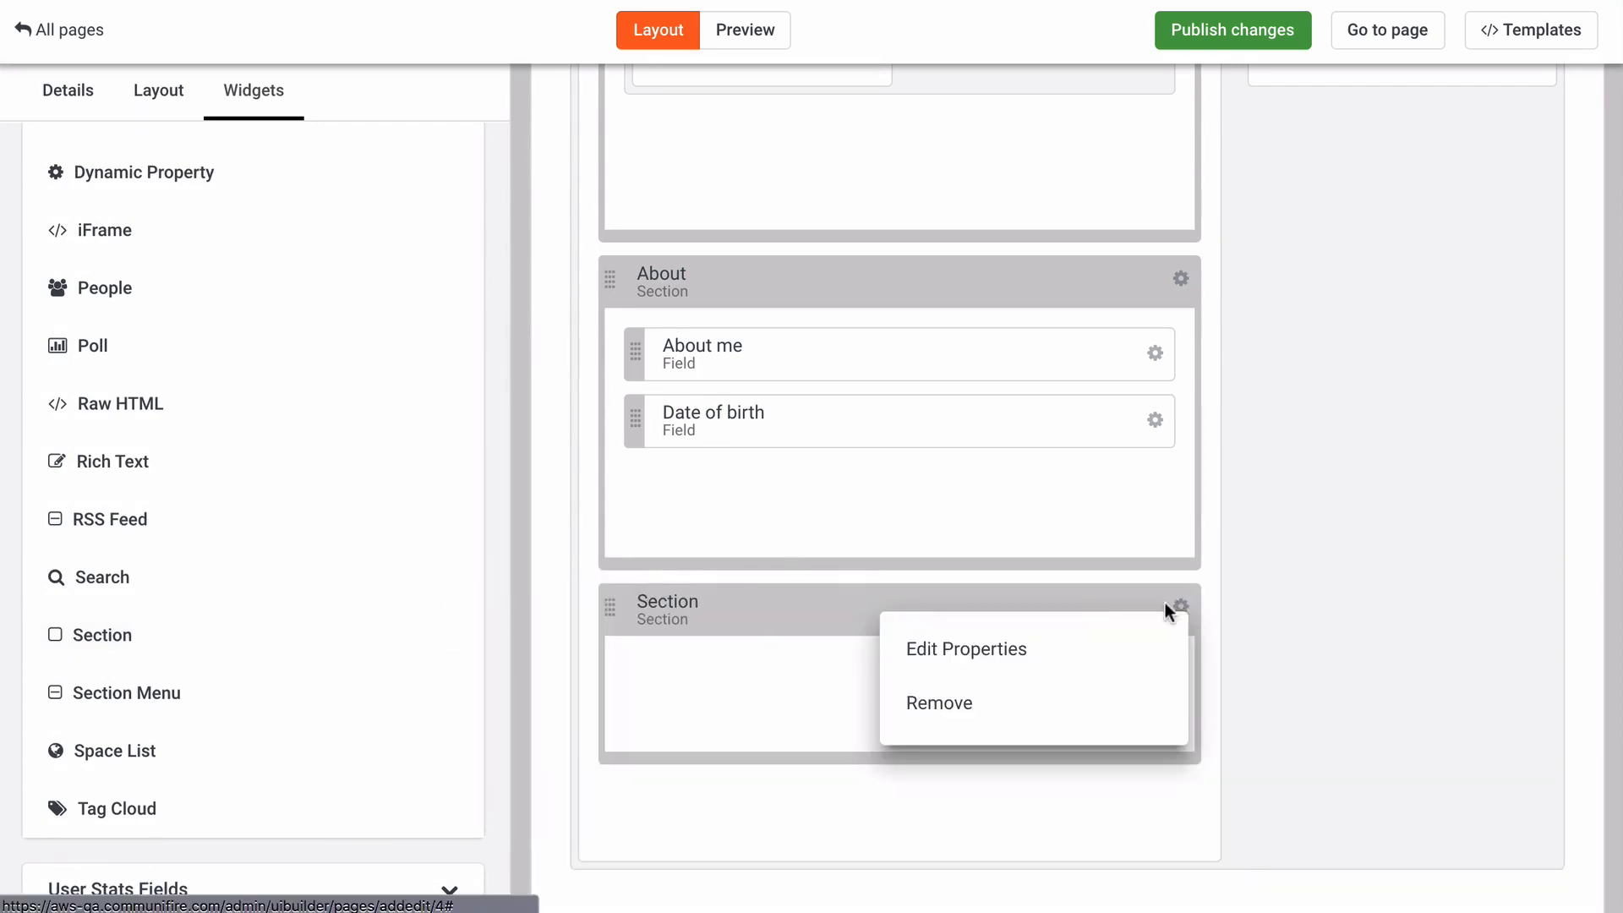
{"action": "left_click", "coordinate": [1075, 649]}
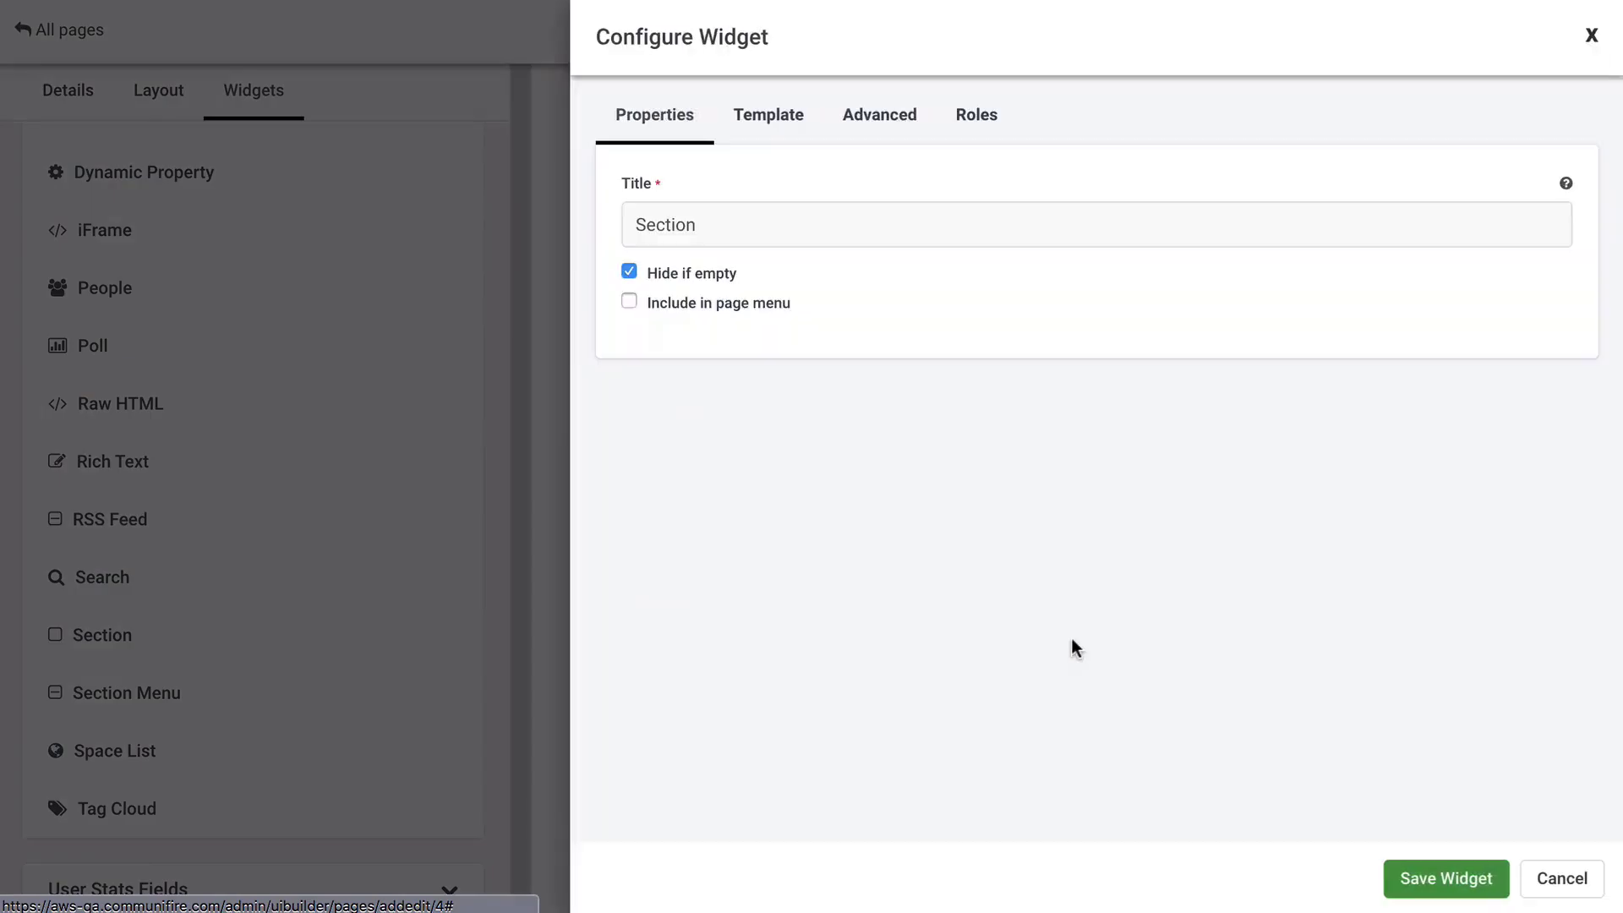
{"action": "double_click", "coordinate": [940, 239]}
{"action": "type", "text": "More informa"}
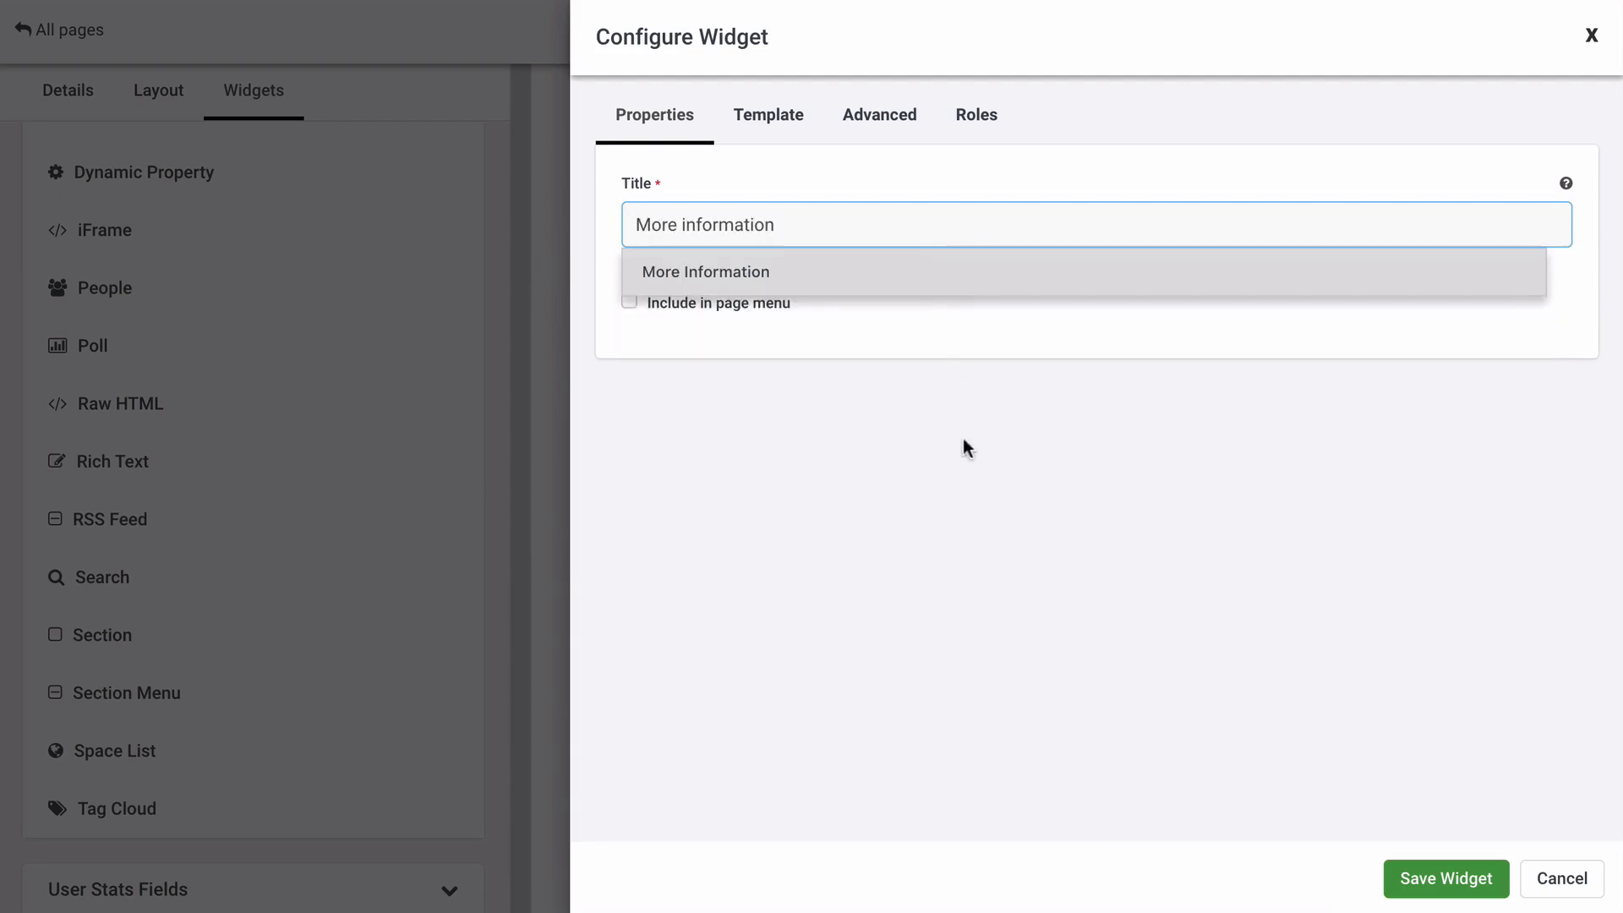
{"action": "left_click", "coordinate": [972, 474]}
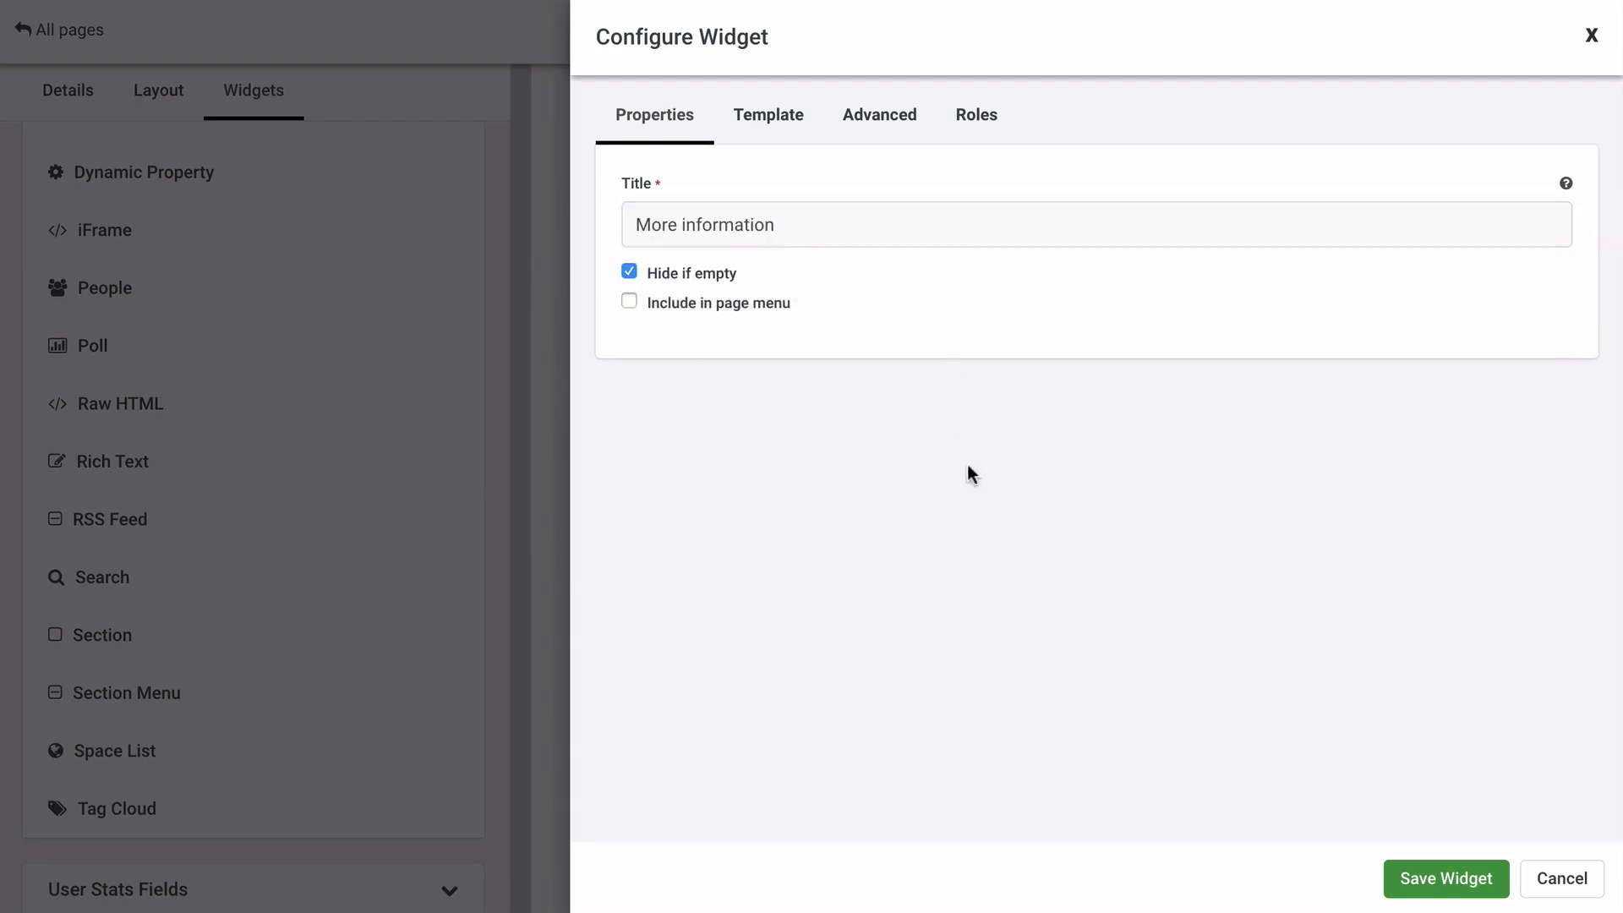
{"action": "left_click", "coordinate": [1432, 871]}
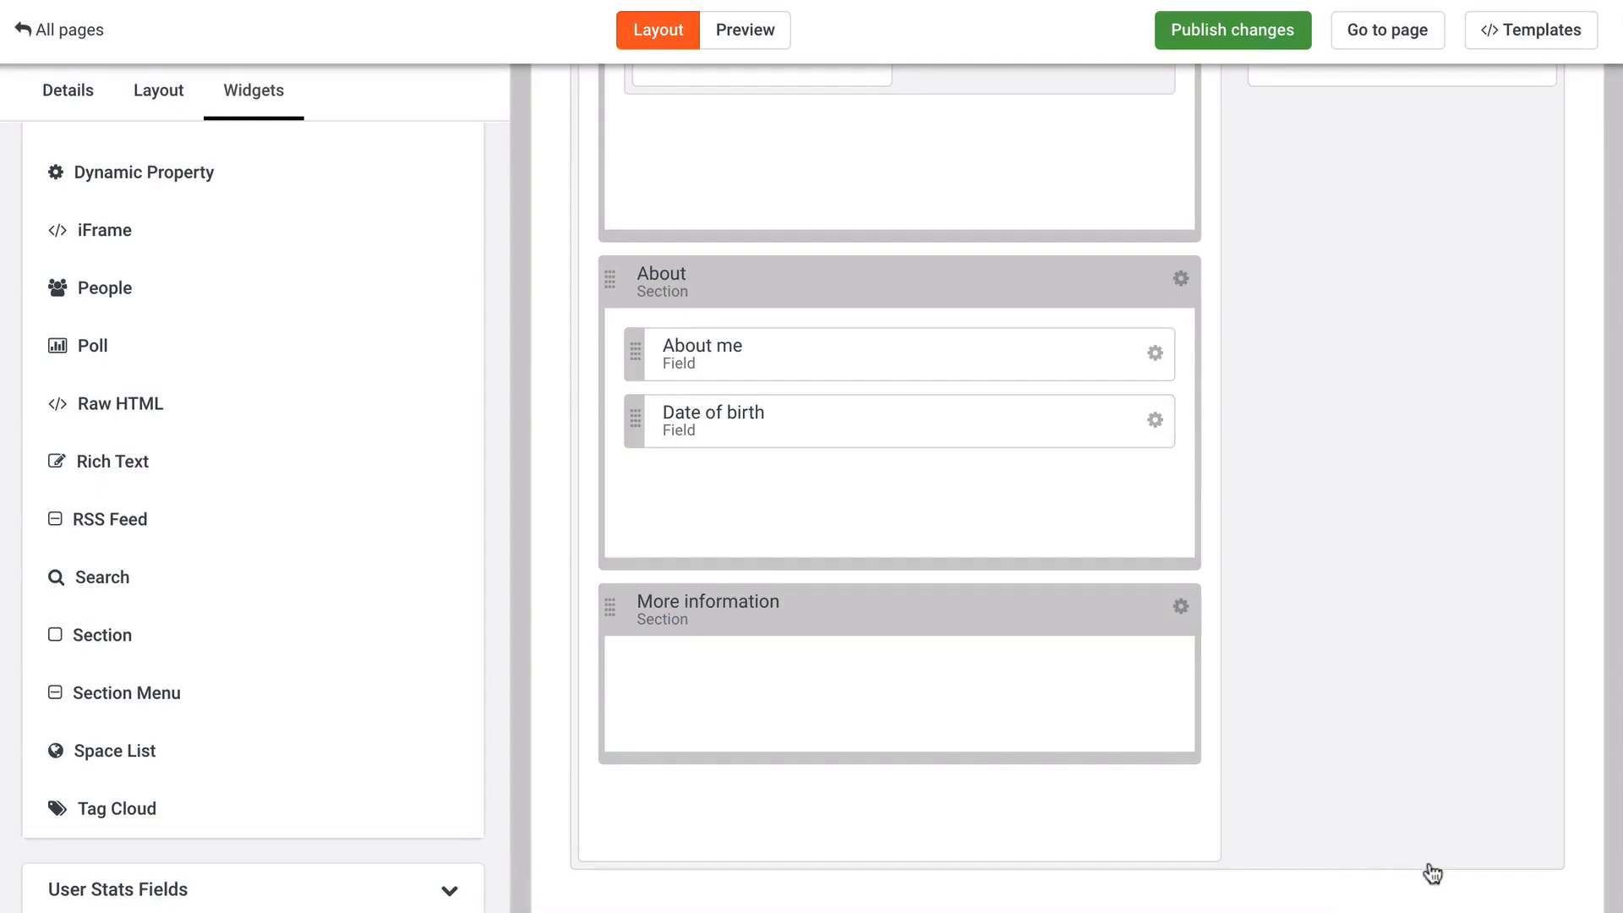
Step: Add the Interests, Office, On leave and Personal gallery fields to the More information section in that order
{"action": "scroll", "coordinate": [422, 650], "scroll_direction": "down", "scroll_amount": 2}
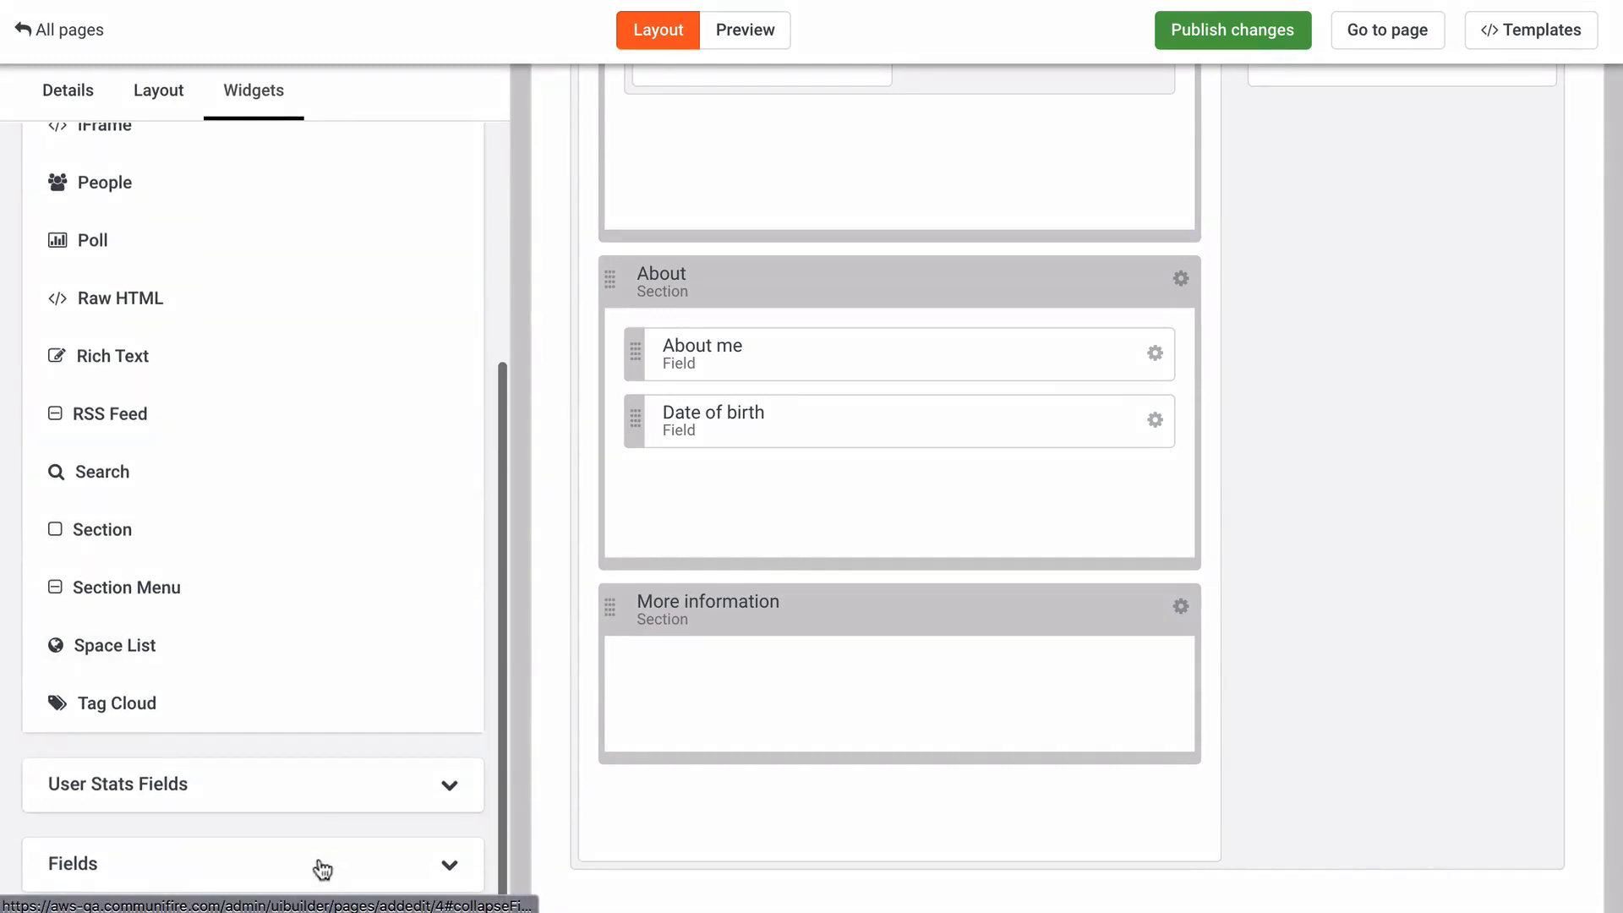
{"action": "left_click", "coordinate": [319, 864]}
{"action": "scroll", "coordinate": [320, 861], "scroll_direction": "down", "scroll_amount": 8}
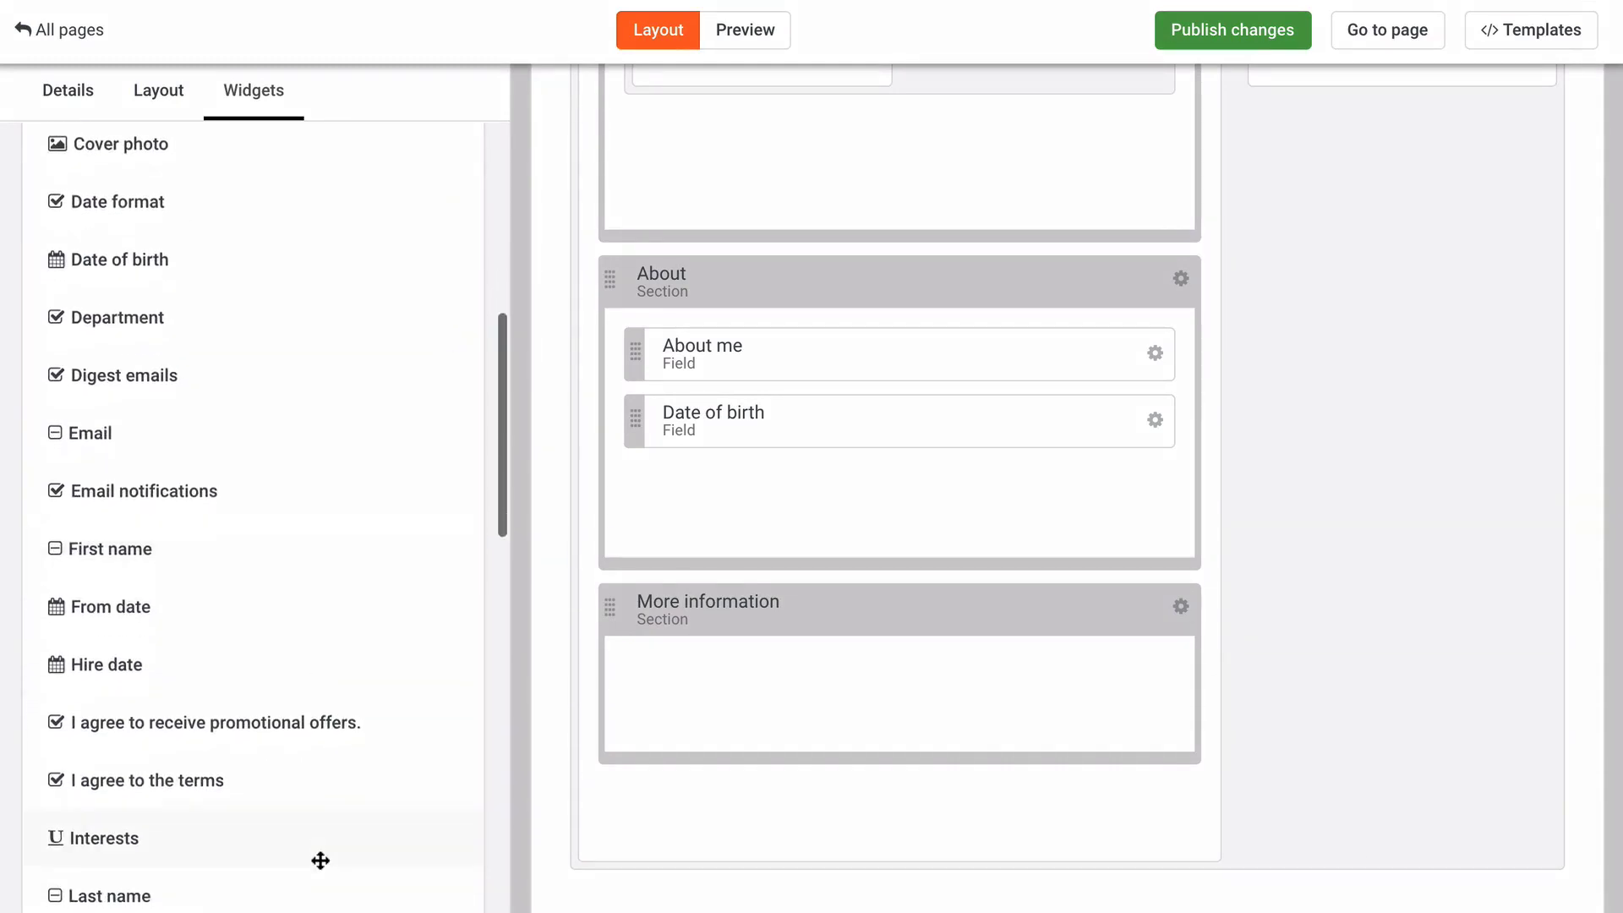
{"action": "scroll", "coordinate": [320, 861], "scroll_direction": "down", "scroll_amount": 1}
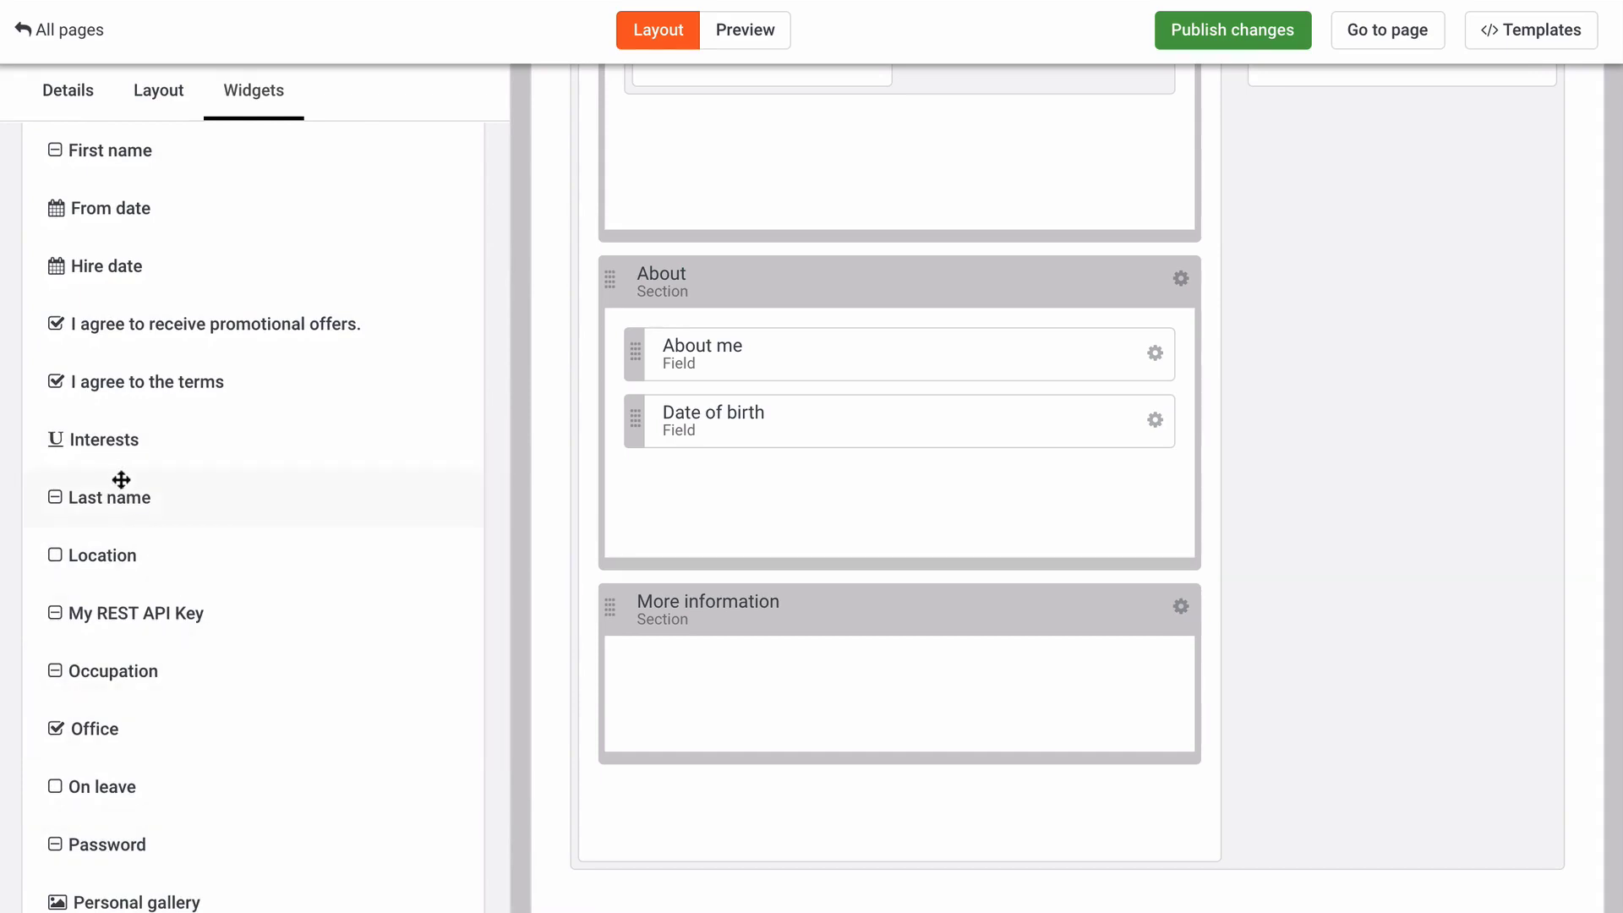
{"action": "left_click_drag", "start_coordinate": [116, 456], "coordinate": [761, 753]}
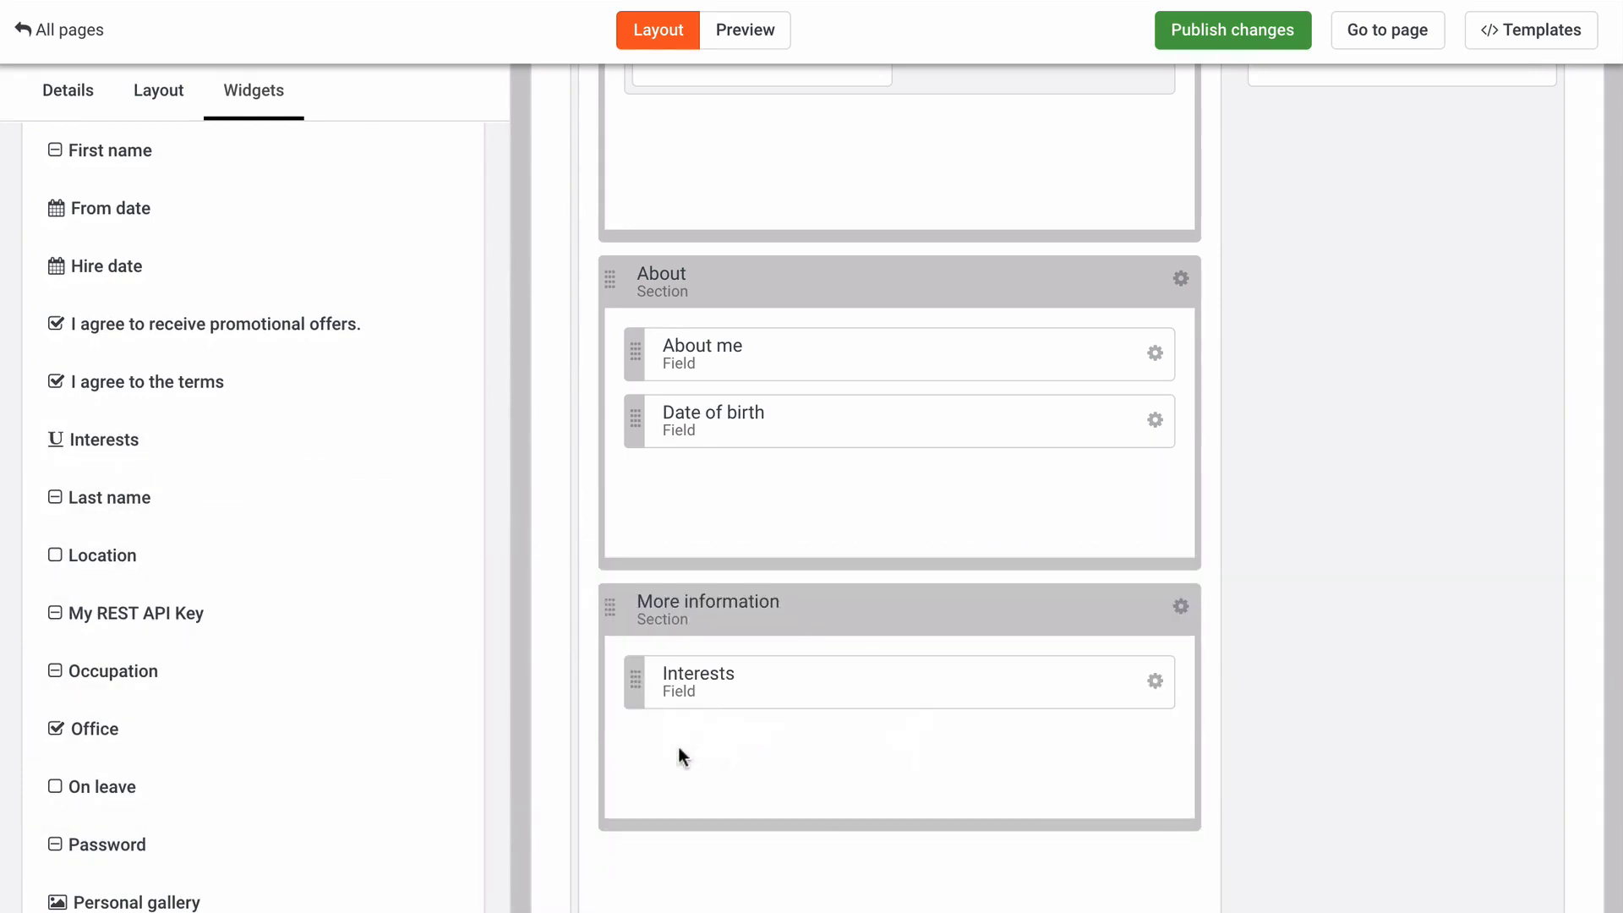
{"action": "left_click_drag", "start_coordinate": [354, 729], "coordinate": [867, 735]}
{"action": "left_click_drag", "start_coordinate": [355, 780], "coordinate": [819, 796]}
{"action": "scroll", "coordinate": [340, 710], "scroll_direction": "down", "scroll_amount": 5}
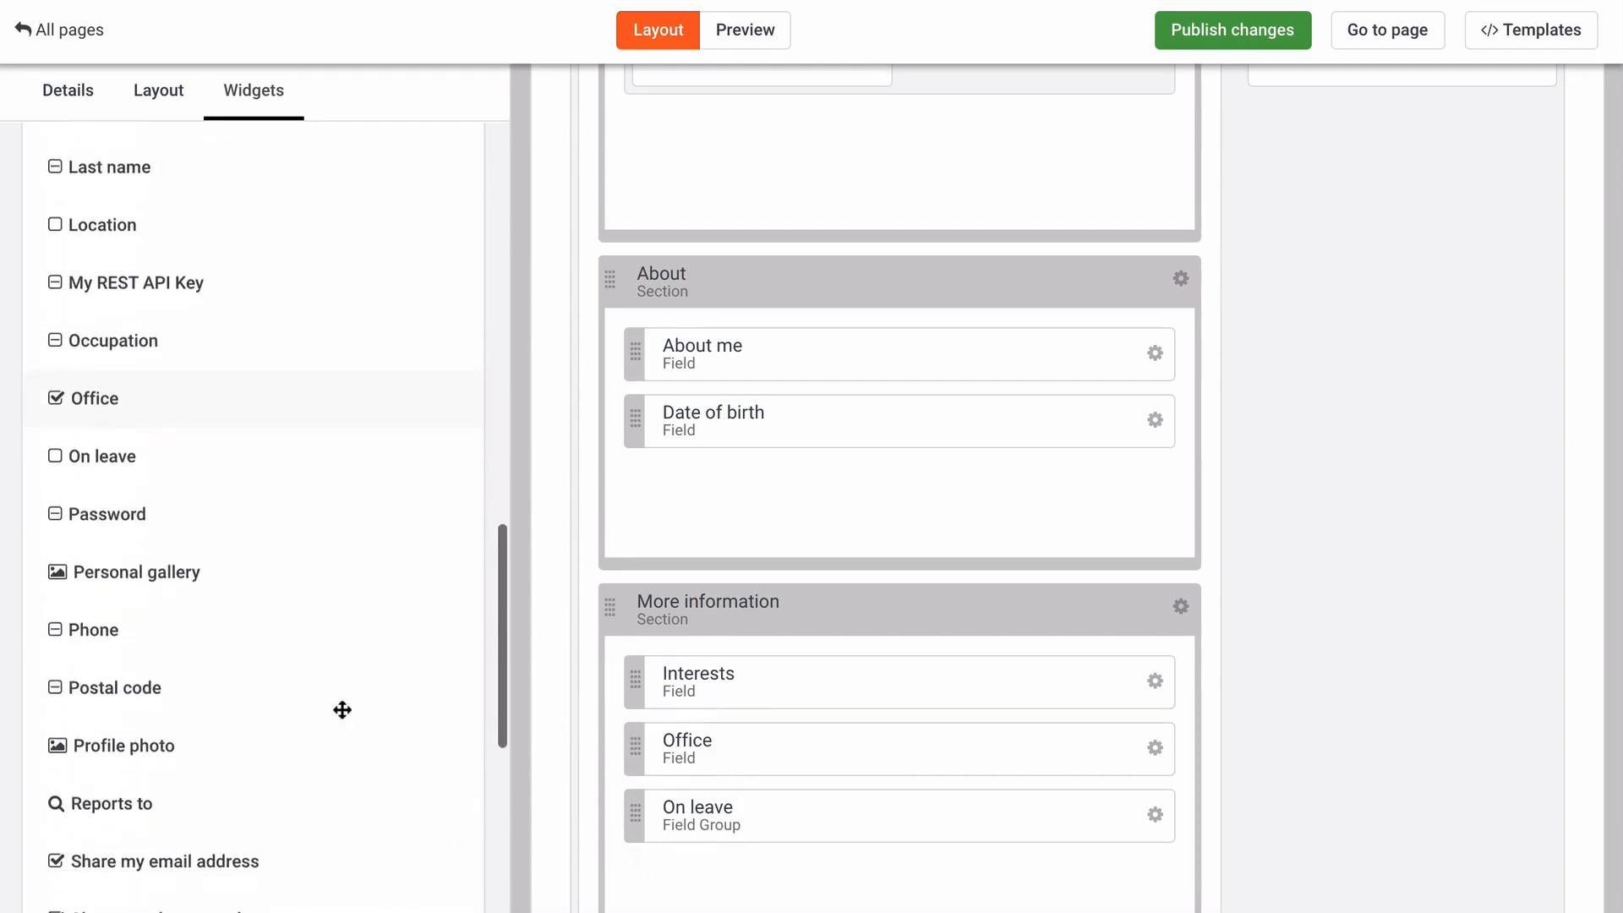
{"action": "left_click_drag", "start_coordinate": [138, 526], "coordinate": [794, 870]}
Step: Add the Suggested reading and Website fields to the More information section and move Personal gallery to the end
{"action": "scroll", "coordinate": [794, 866], "scroll_direction": "down", "scroll_amount": 3}
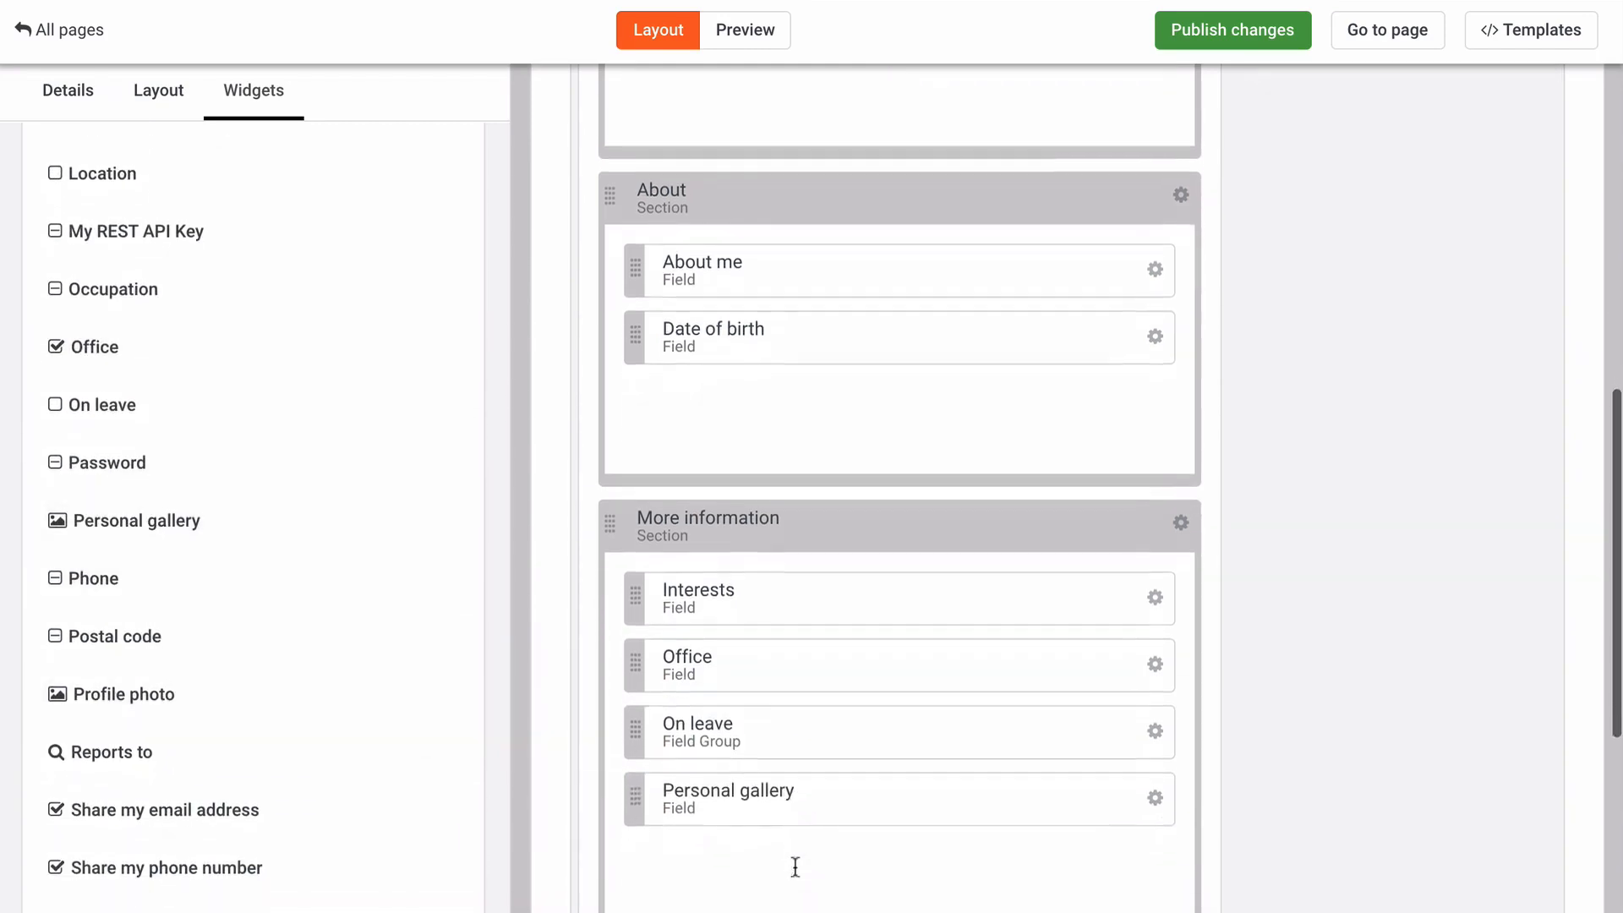
{"action": "scroll", "coordinate": [330, 728], "scroll_direction": "down", "scroll_amount": 5}
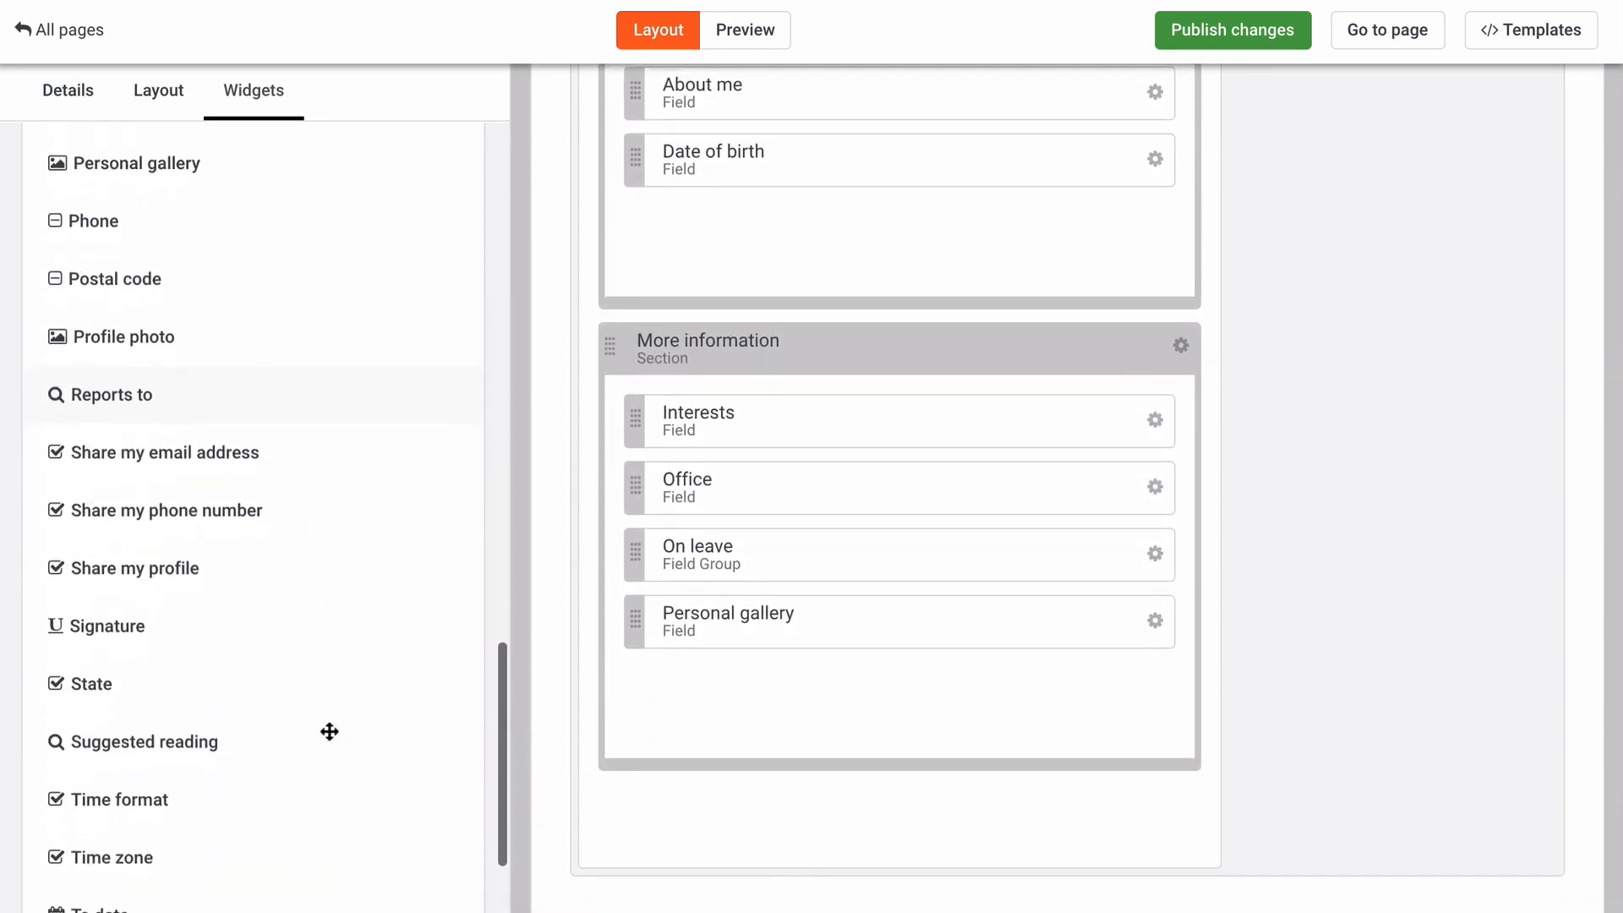
{"action": "left_click_drag", "start_coordinate": [243, 725], "coordinate": [682, 688]}
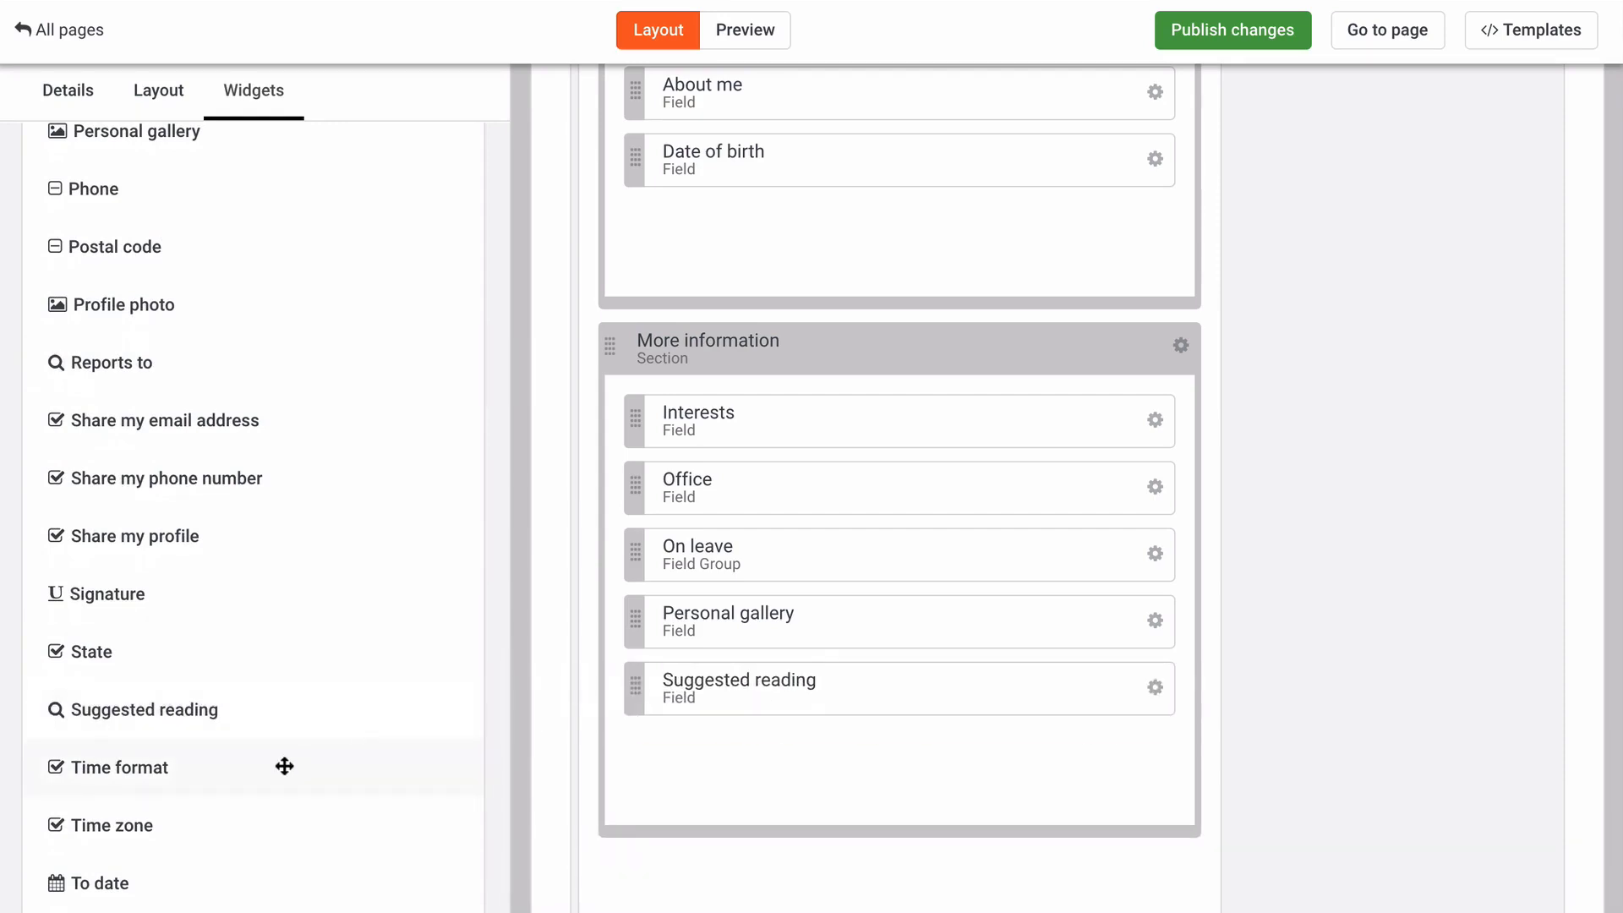
{"action": "scroll", "coordinate": [283, 765], "scroll_direction": "down", "scroll_amount": 3}
{"action": "left_click_drag", "start_coordinate": [173, 848], "coordinate": [675, 677]}
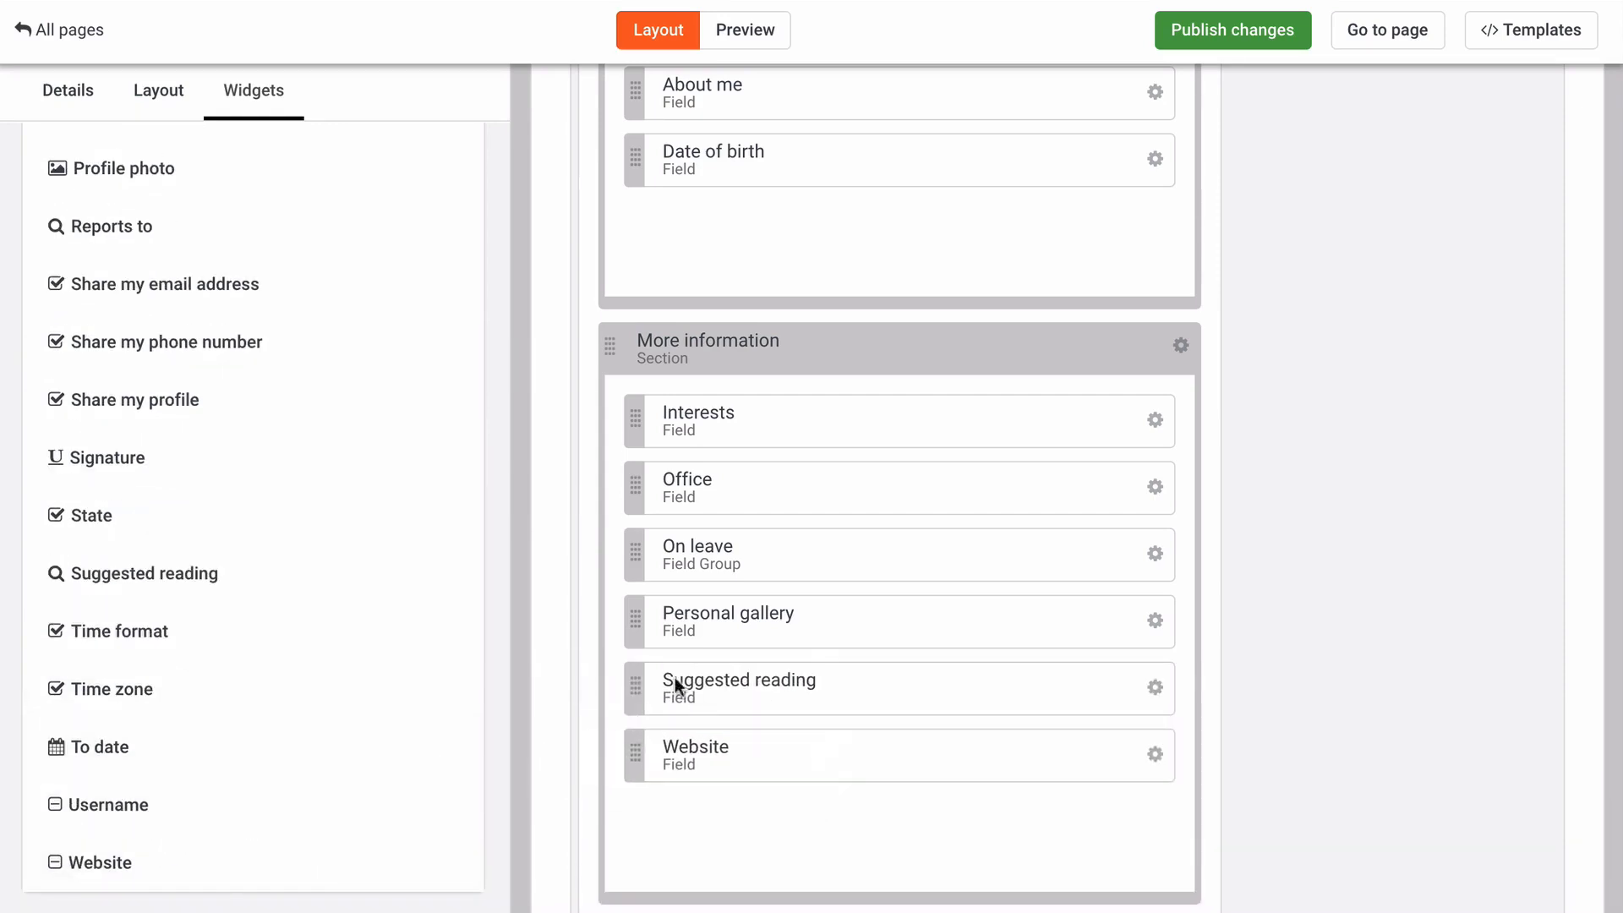
{"action": "left_click_drag", "start_coordinate": [635, 621], "coordinate": [635, 779]}
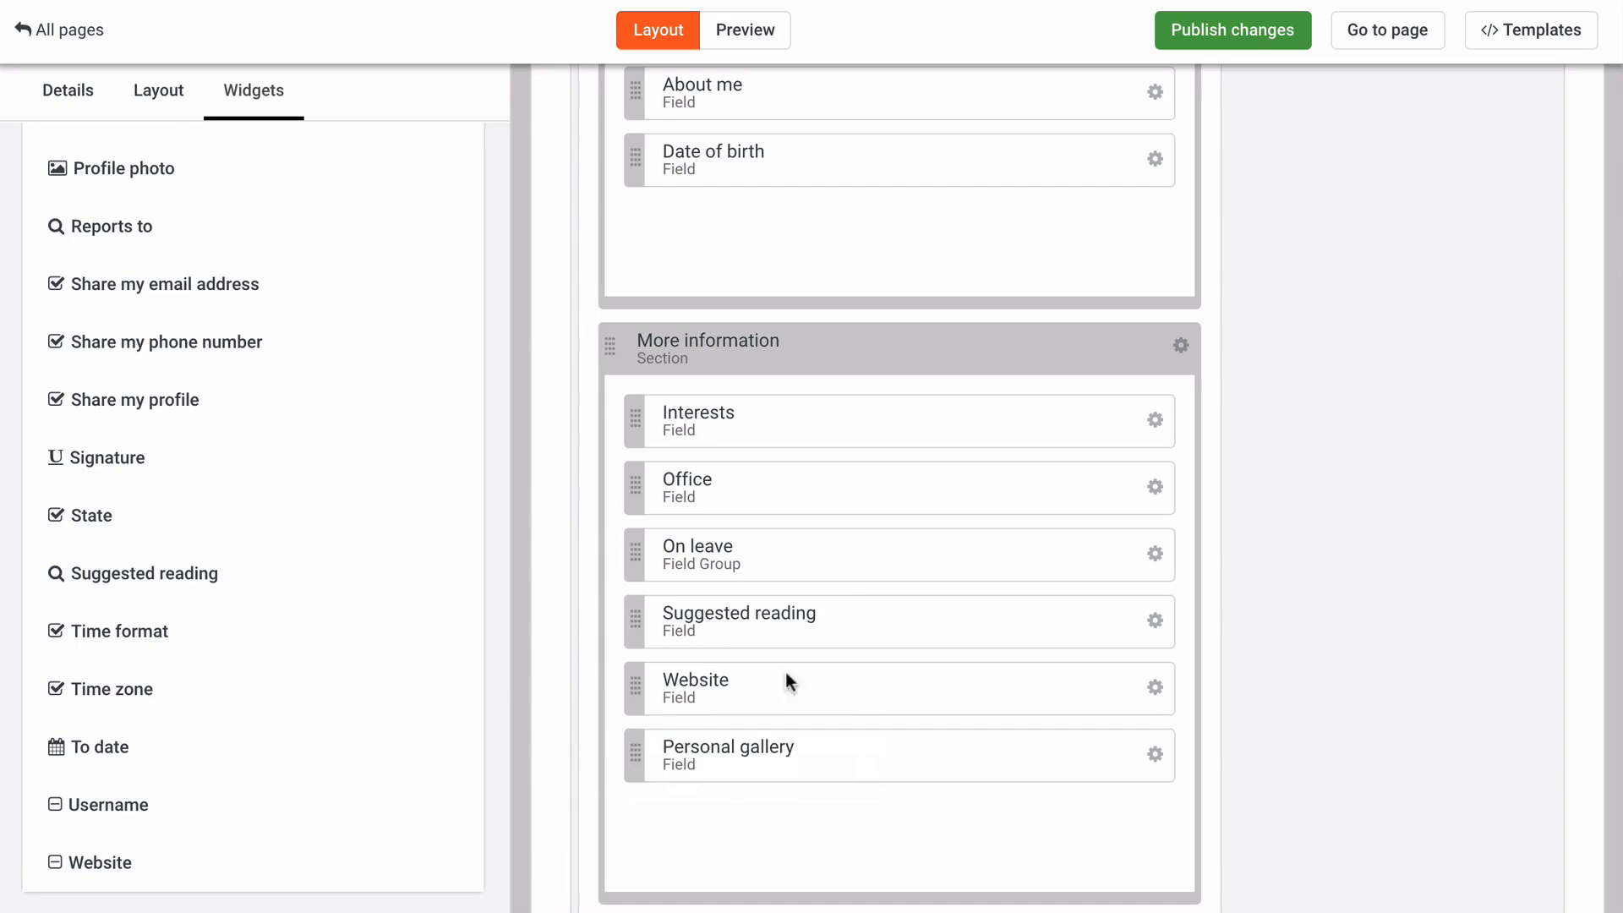
Step: Review which roles can view the On leave field group and save the widget with its current settings
{"action": "left_click", "coordinate": [1154, 555]}
{"action": "left_click", "coordinate": [1057, 605]}
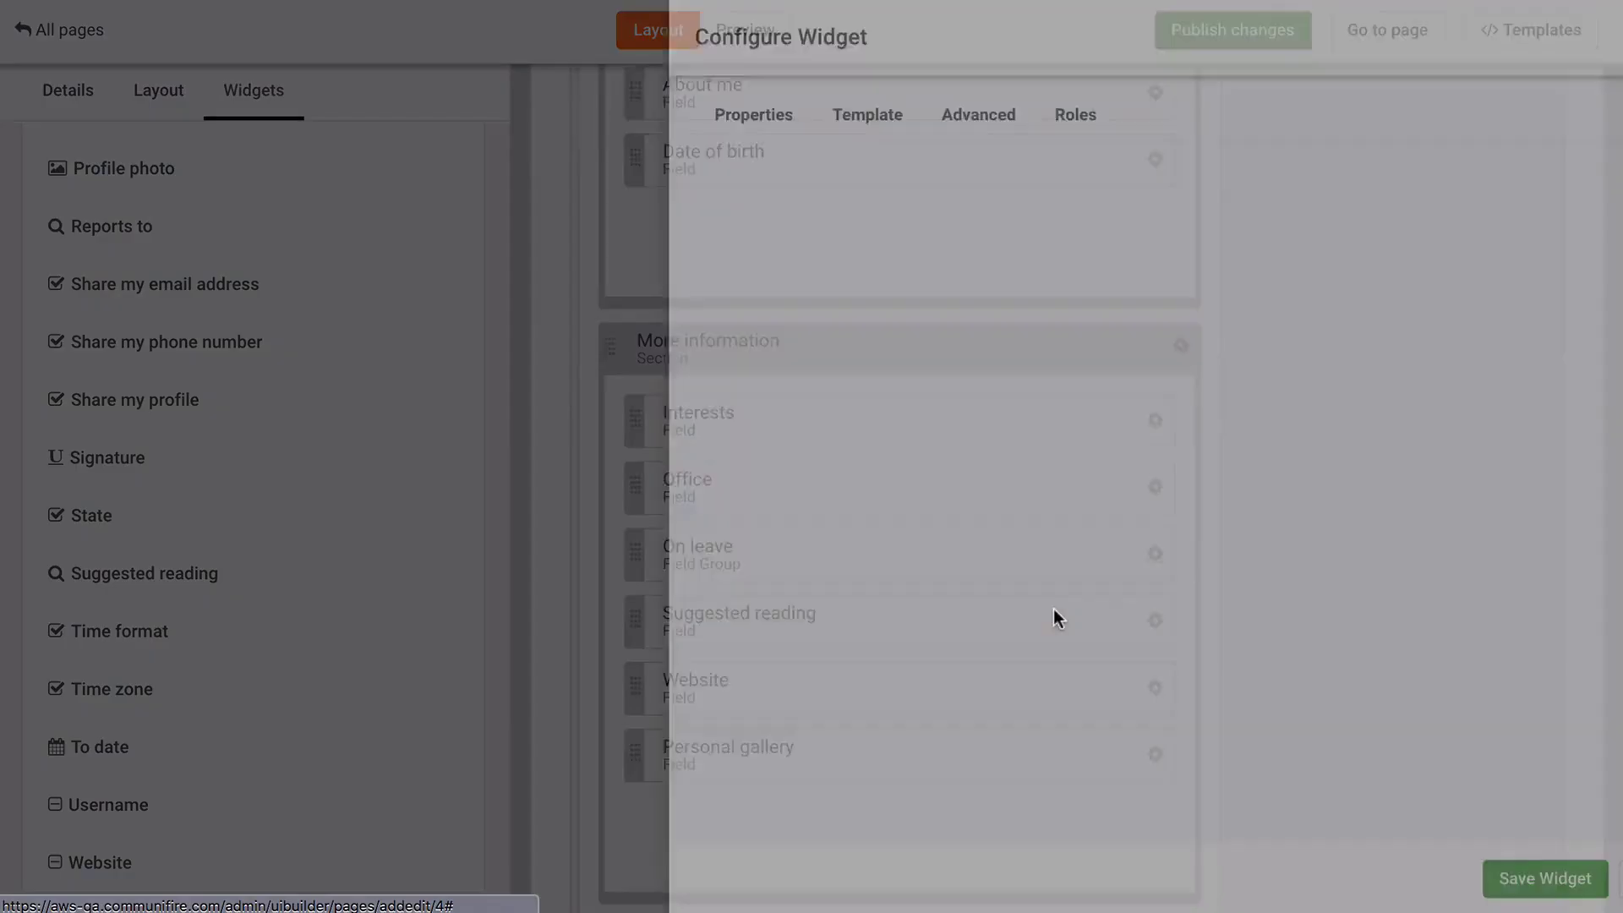
{"action": "left_click", "coordinate": [983, 123]}
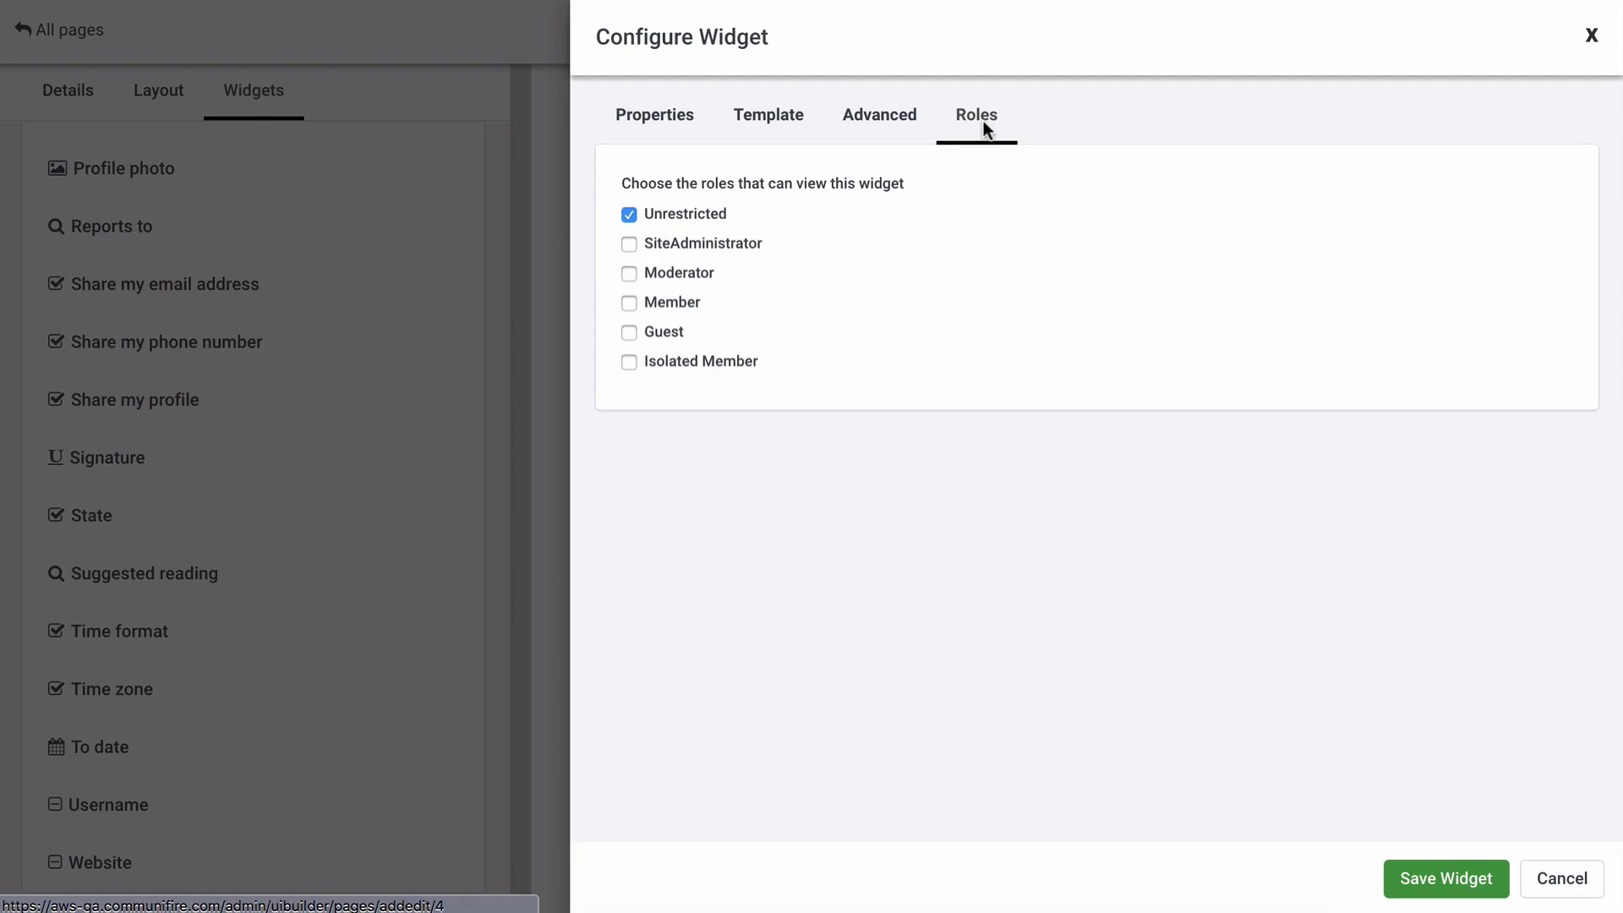
{"action": "left_click", "coordinate": [1410, 888]}
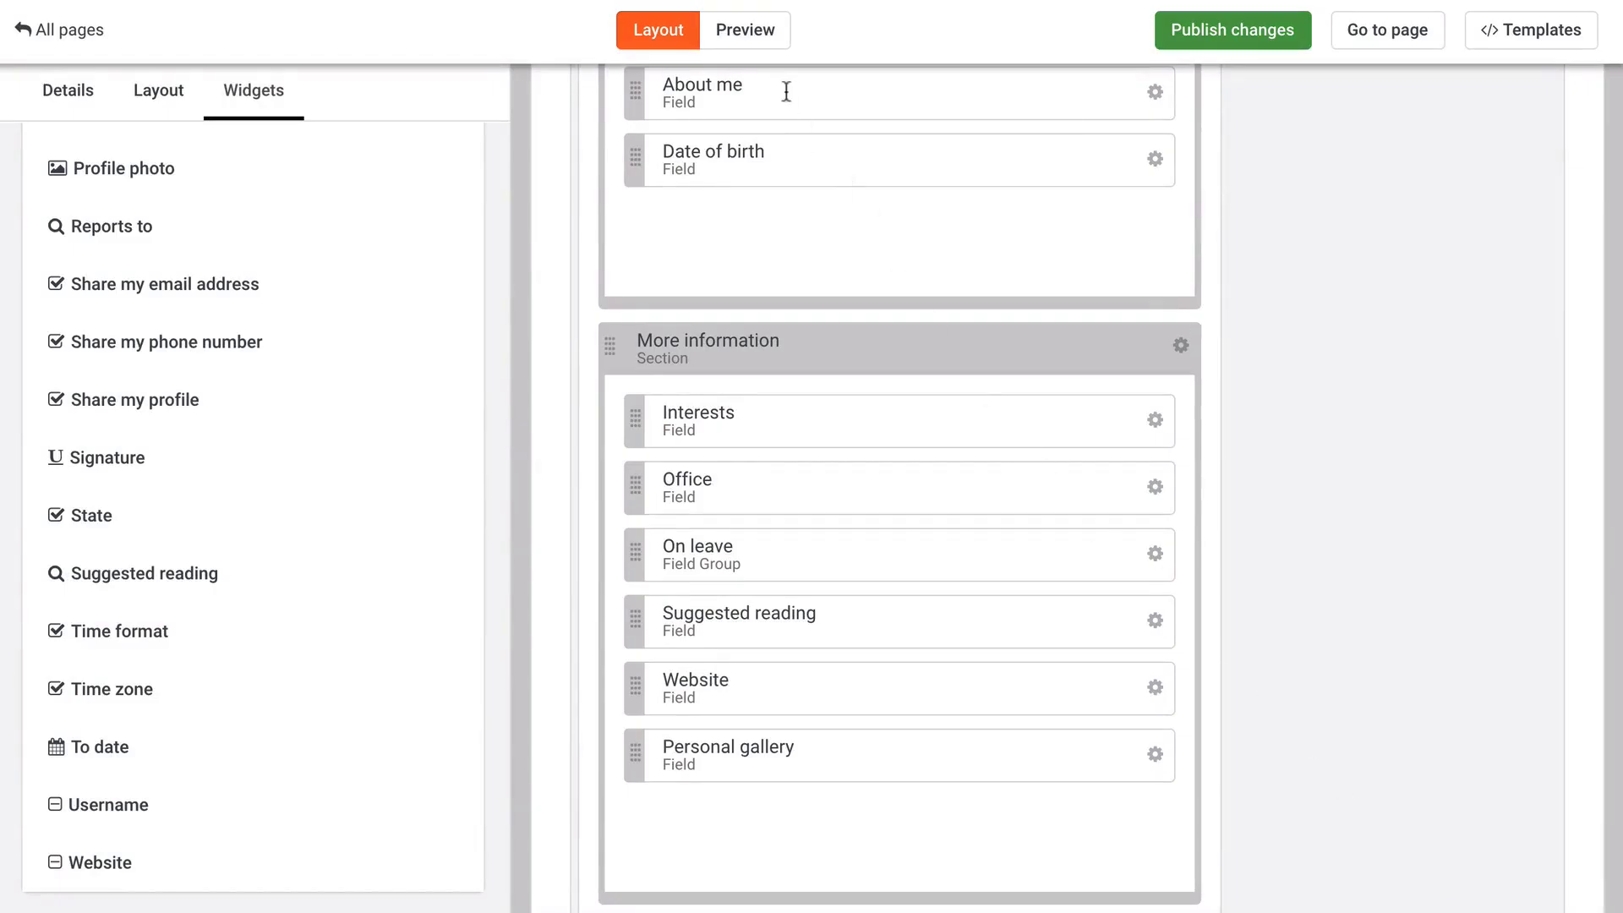
Step: Preview the User Profile page and examine the More information section through to the personal gallery photos
{"action": "left_click", "coordinate": [765, 49]}
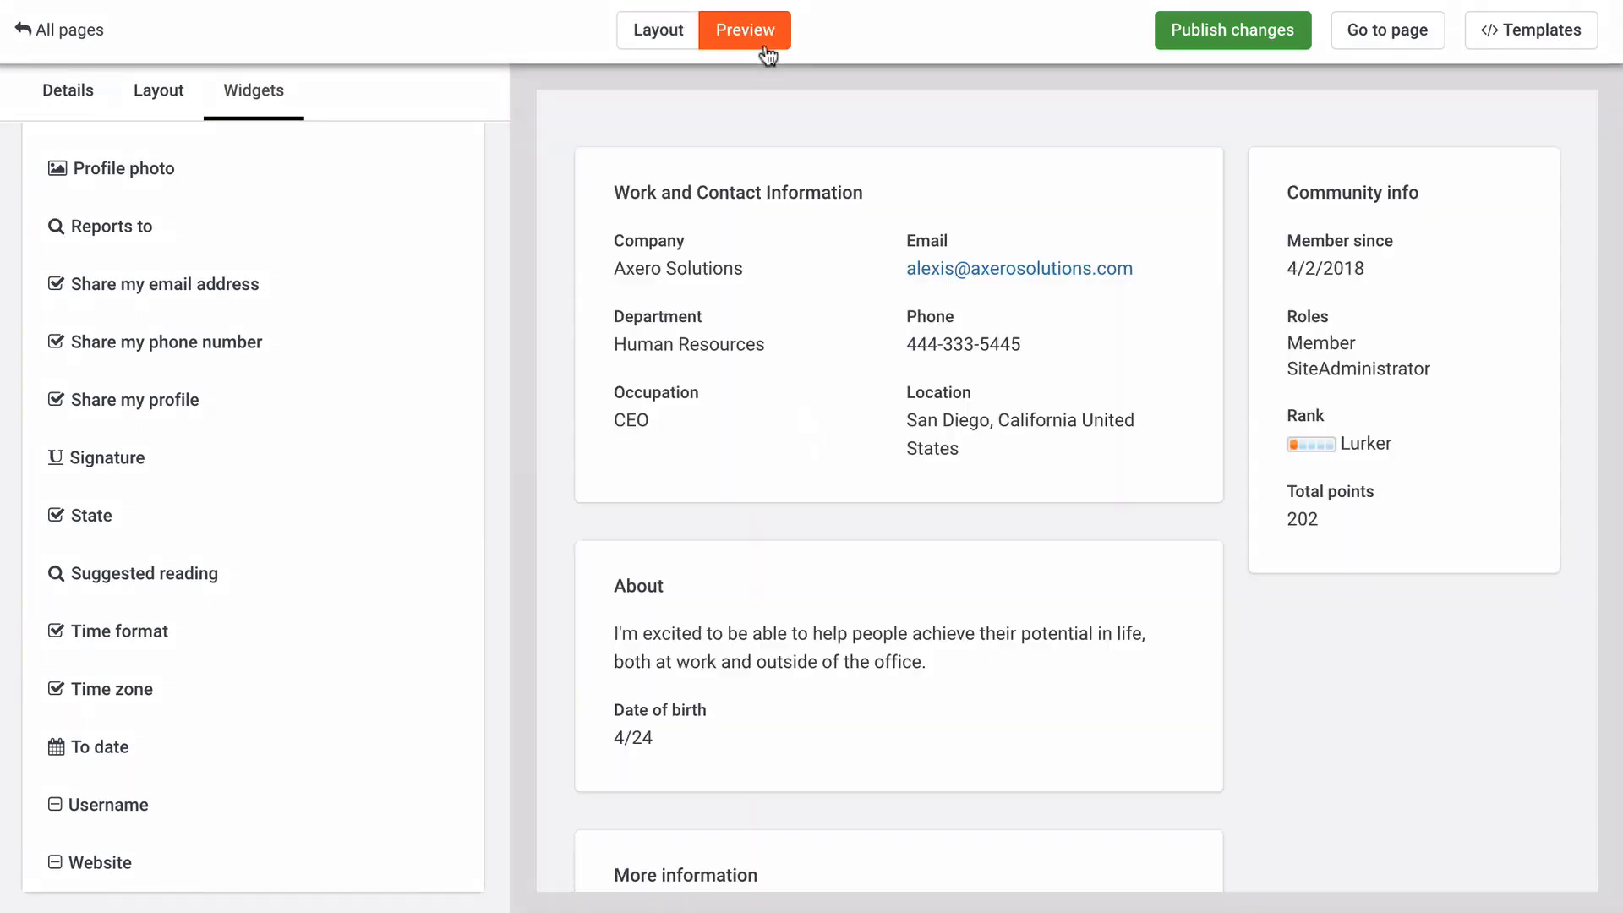
{"action": "scroll", "coordinate": [824, 506], "scroll_direction": "down", "scroll_amount": 5}
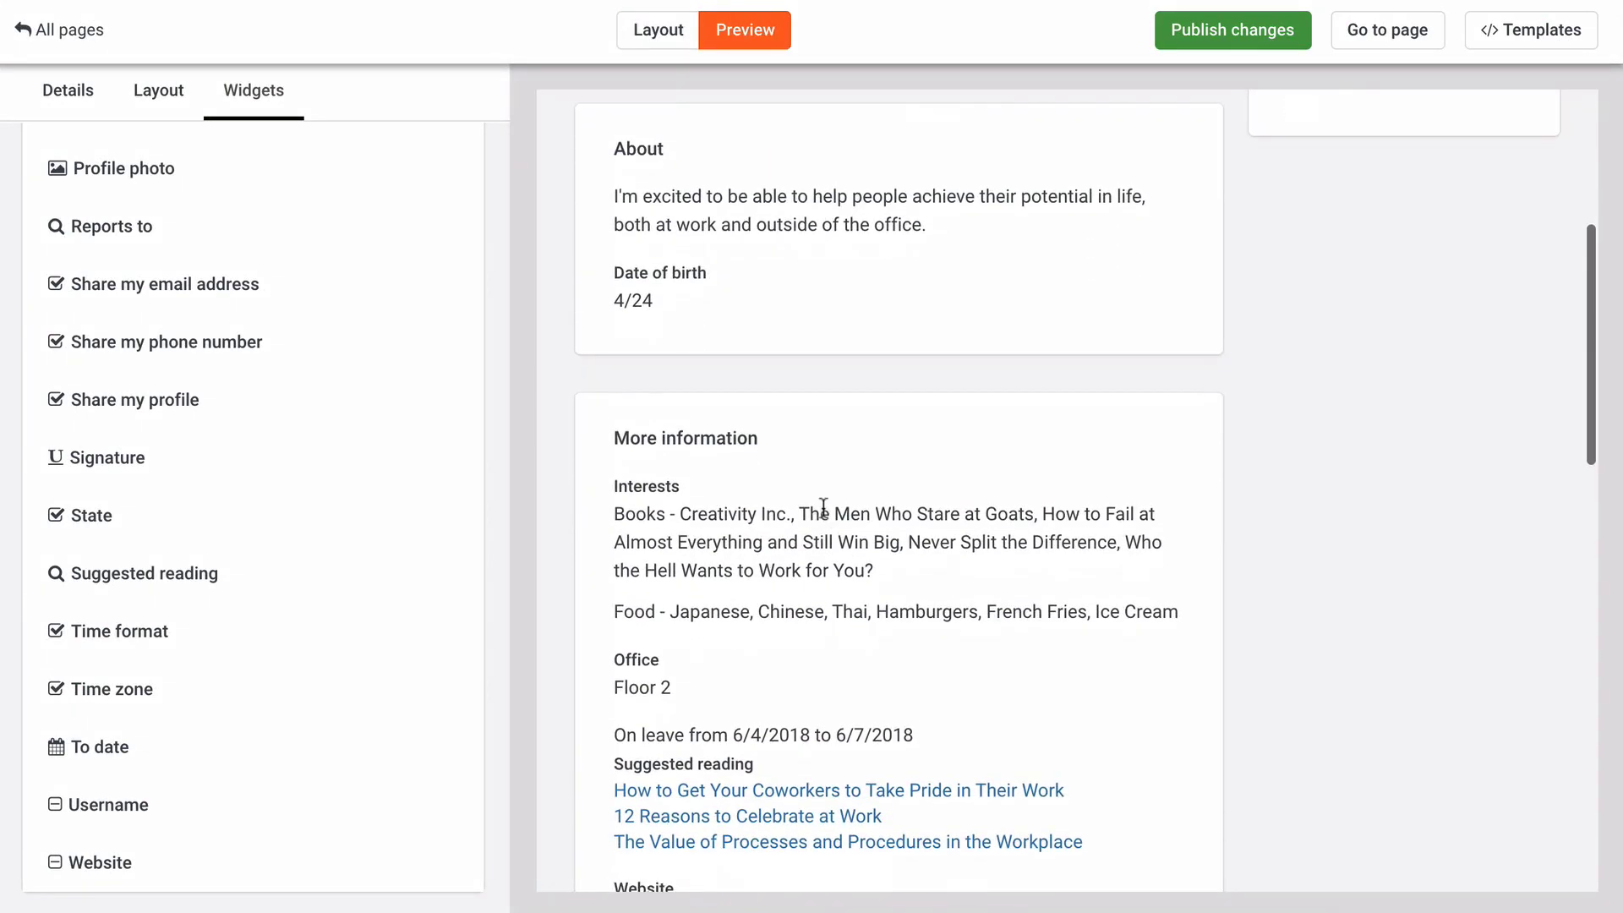
{"action": "scroll", "coordinate": [1215, 541], "scroll_direction": "down", "scroll_amount": 8}
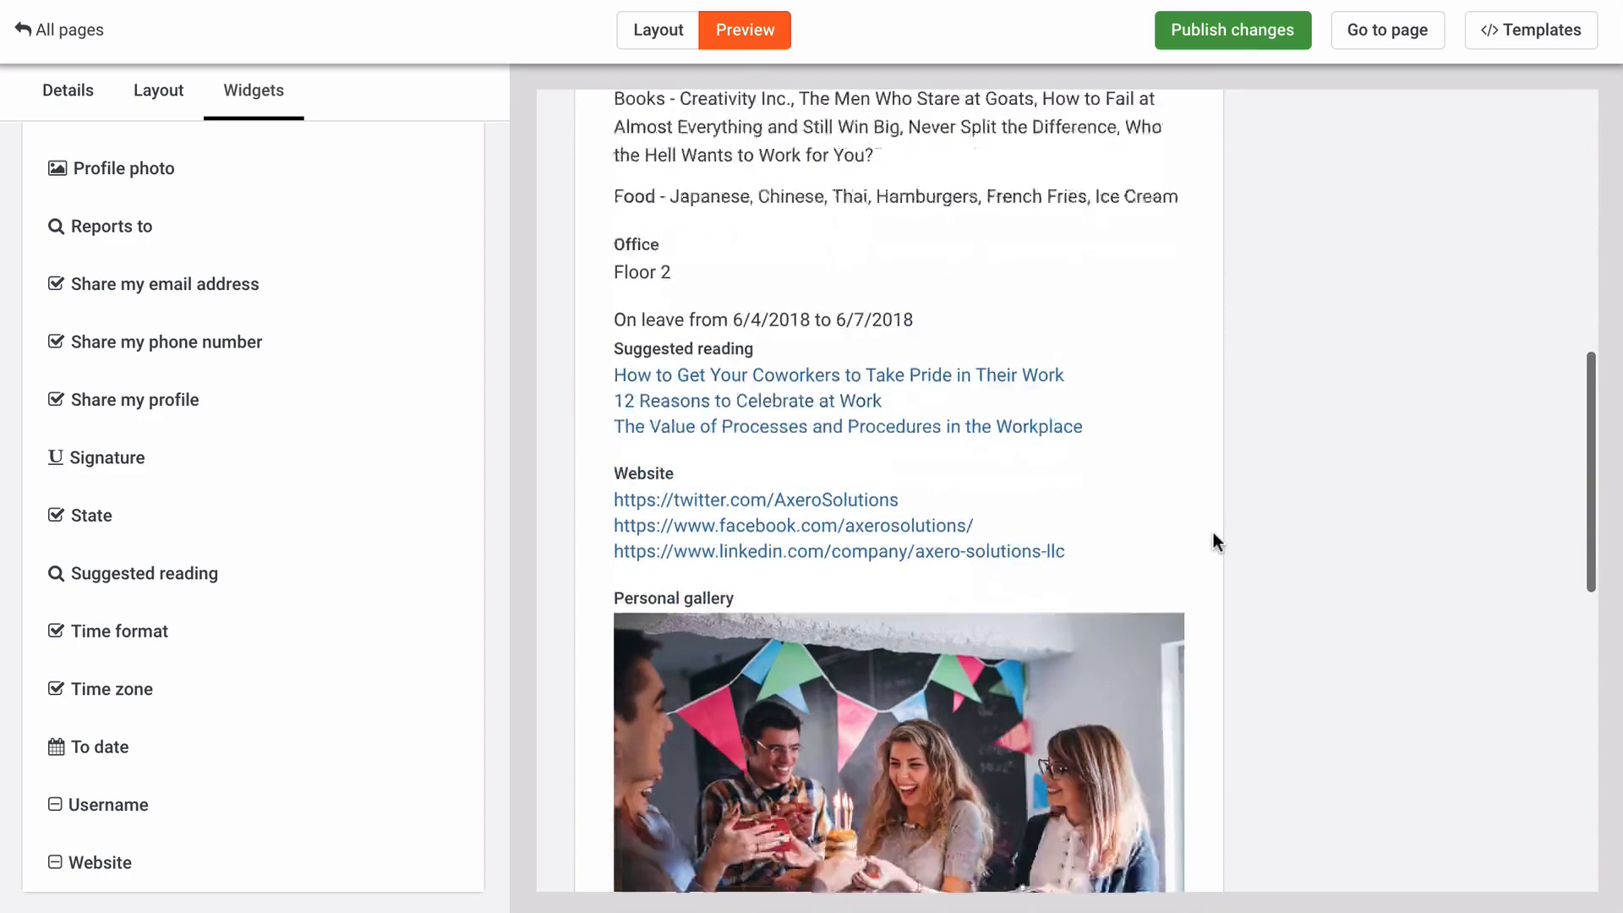
{"action": "scroll", "coordinate": [1213, 535], "scroll_direction": "down", "scroll_amount": 5}
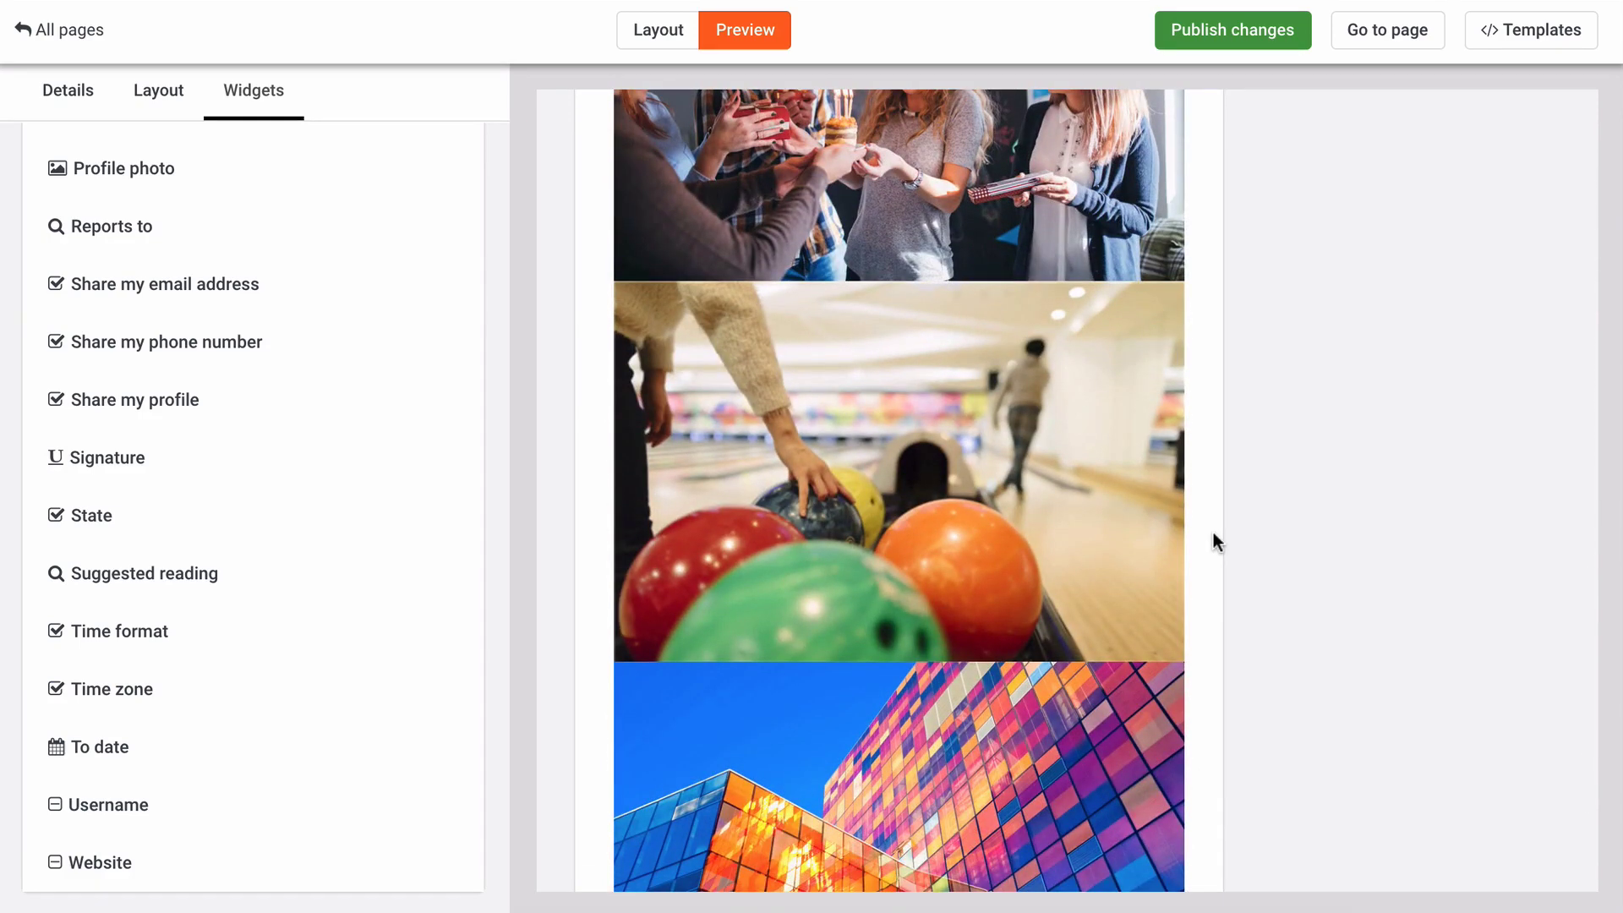
Step: Replace the page's Preview Example user with another employee found by searching "ben" and preview that profile
{"action": "left_click", "coordinate": [672, 36]}
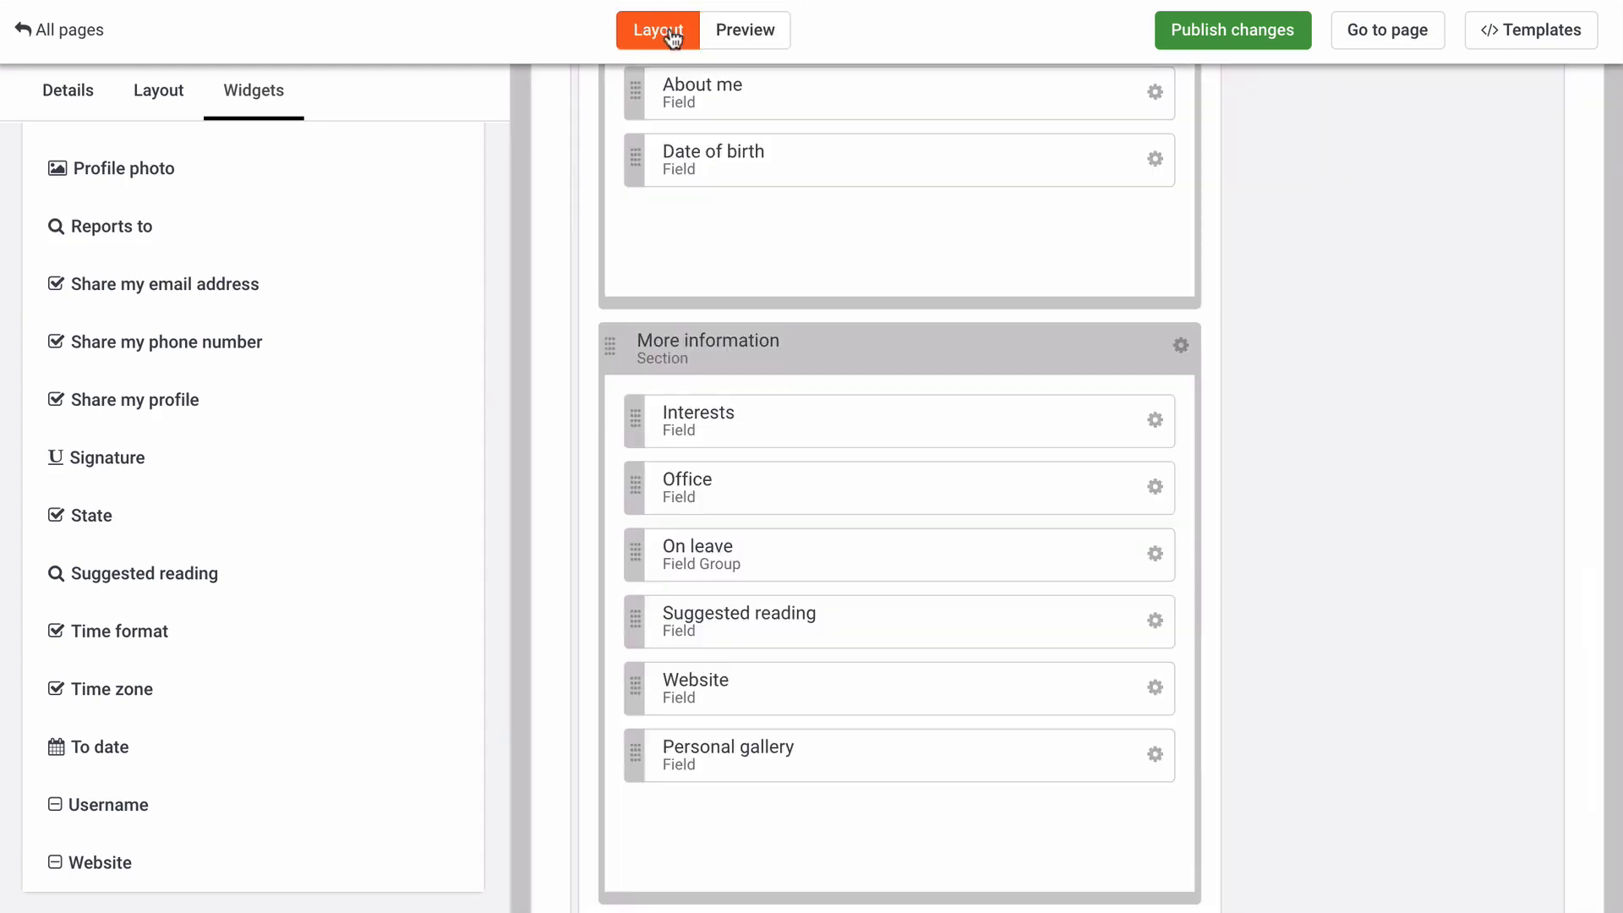
{"action": "left_click", "coordinate": [96, 91]}
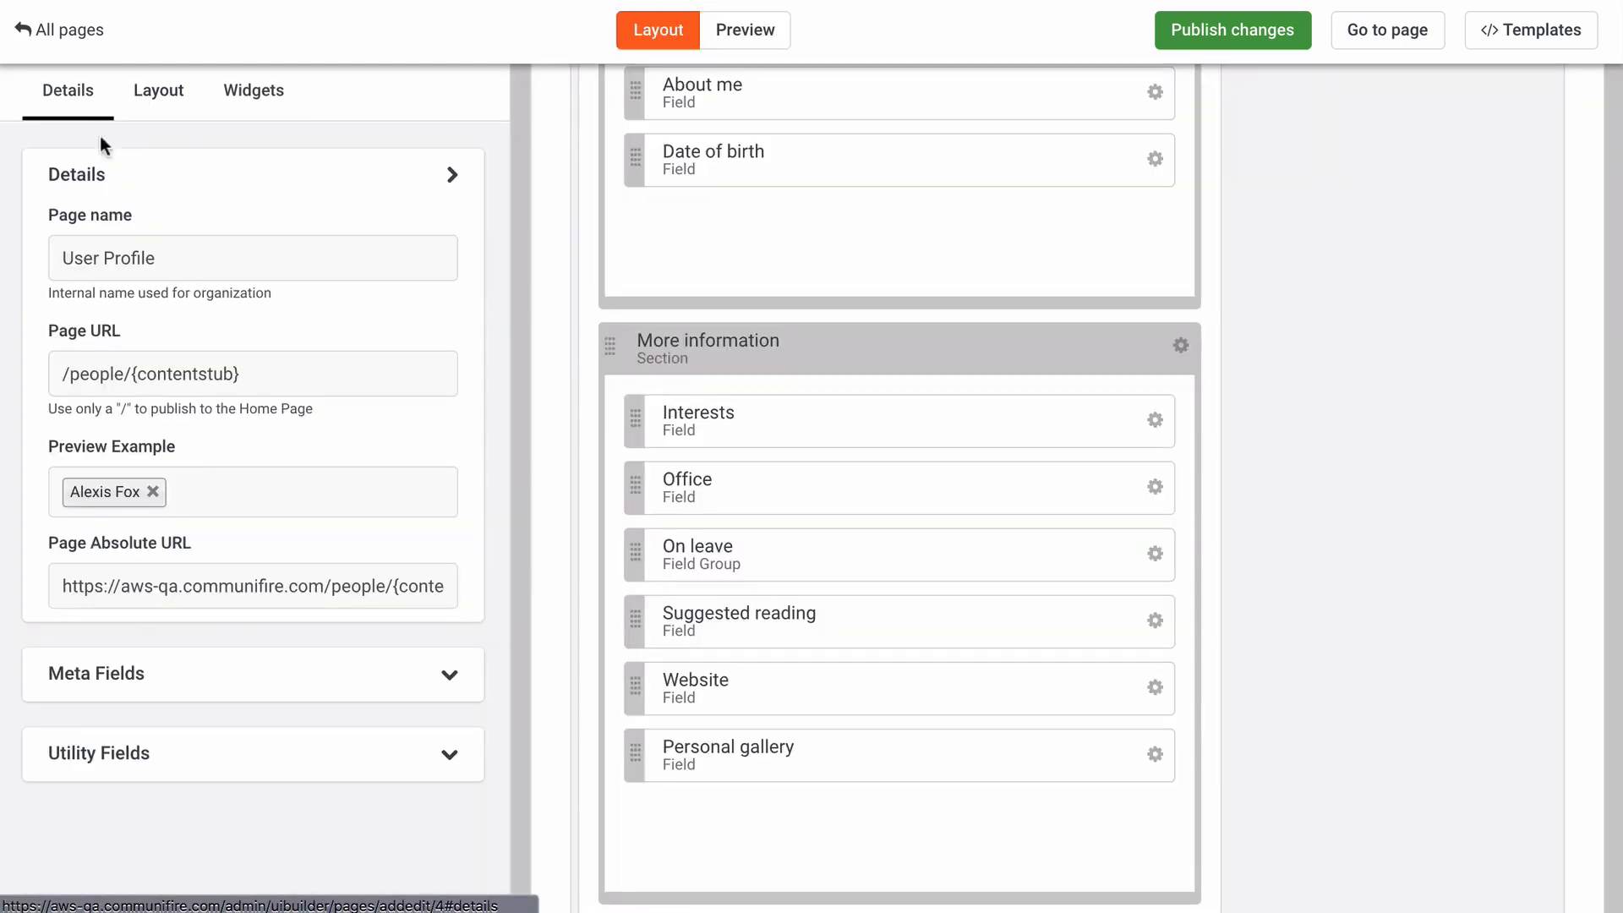
{"action": "left_click", "coordinate": [155, 493]}
{"action": "type", "text": "ben"}
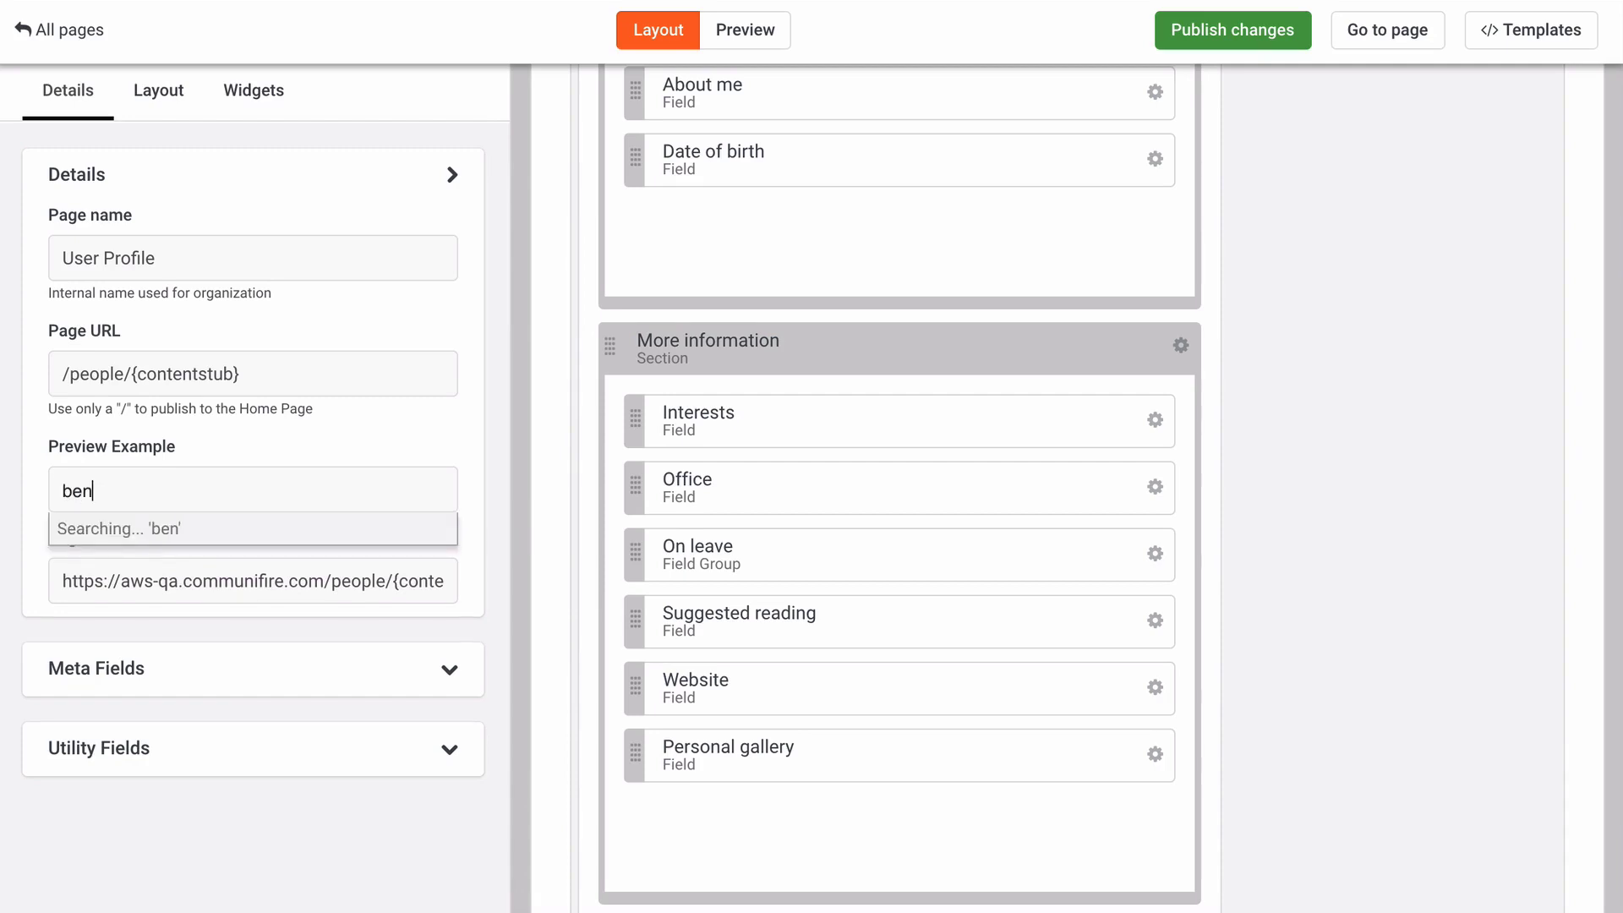
{"action": "left_click", "coordinate": [149, 529]}
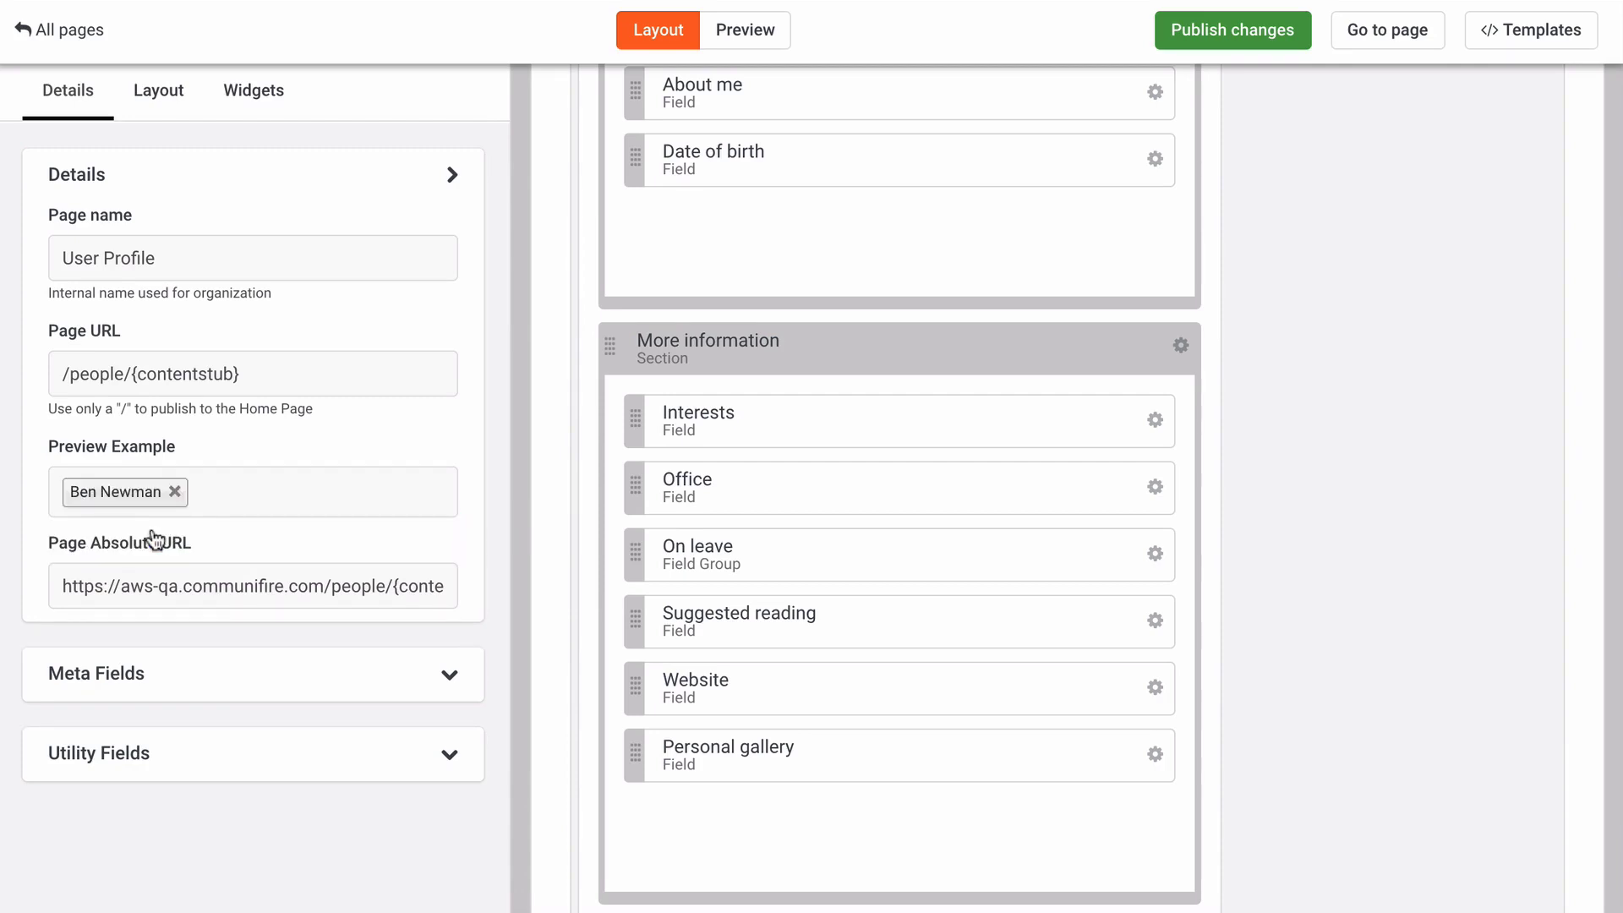
{"action": "left_click", "coordinate": [735, 44]}
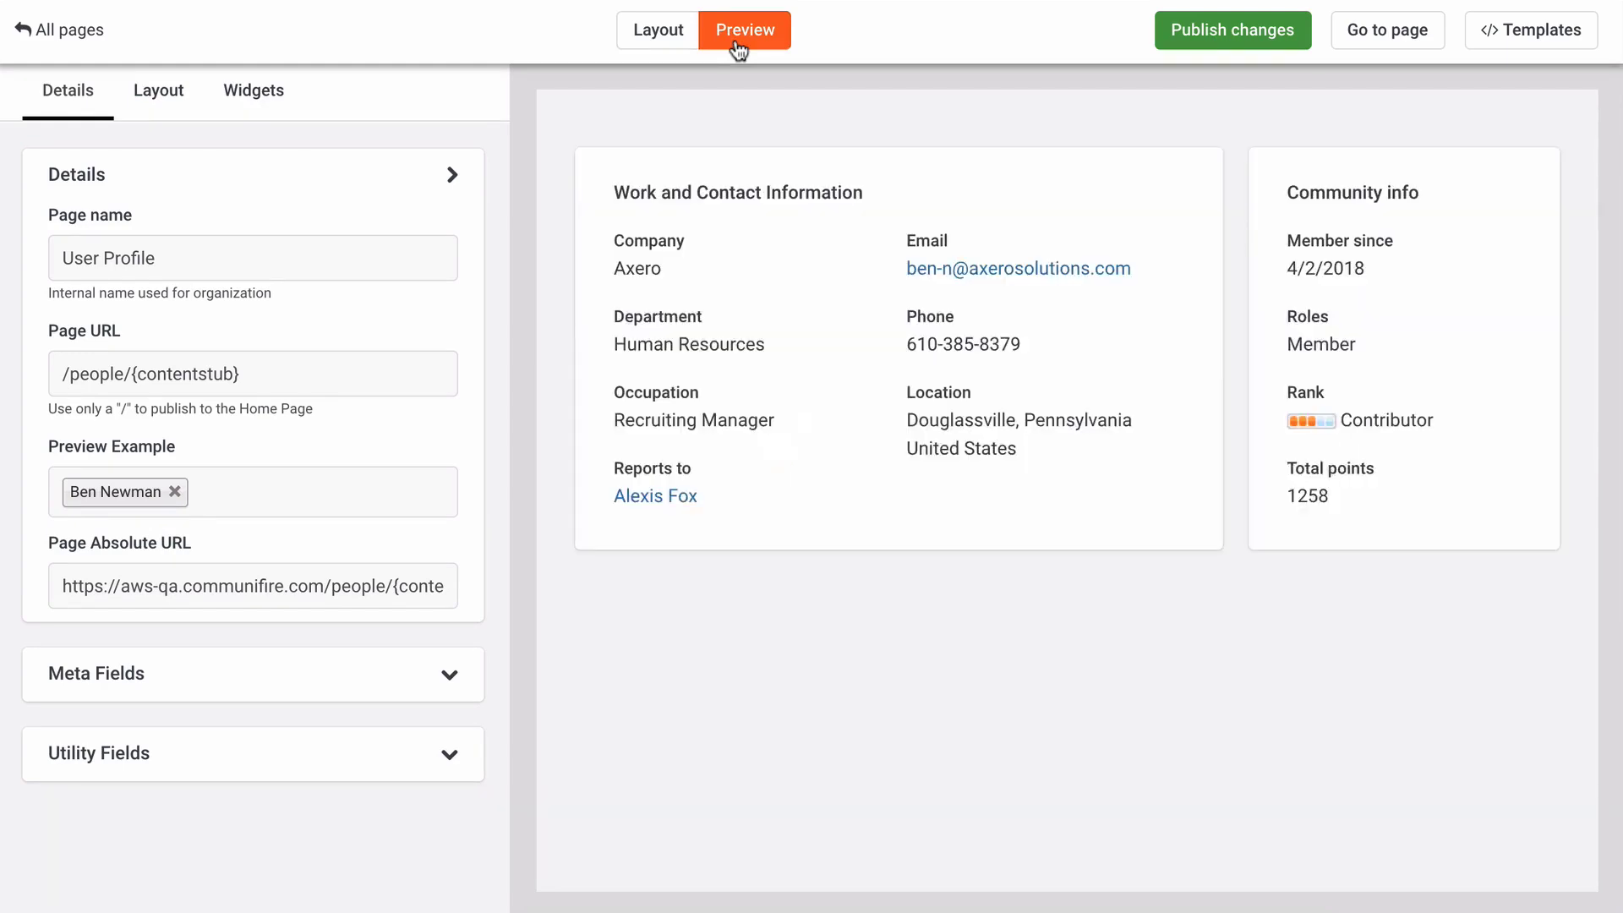
Step: Publish the User Profile page changes and open the live page
{"action": "left_click", "coordinate": [1276, 39]}
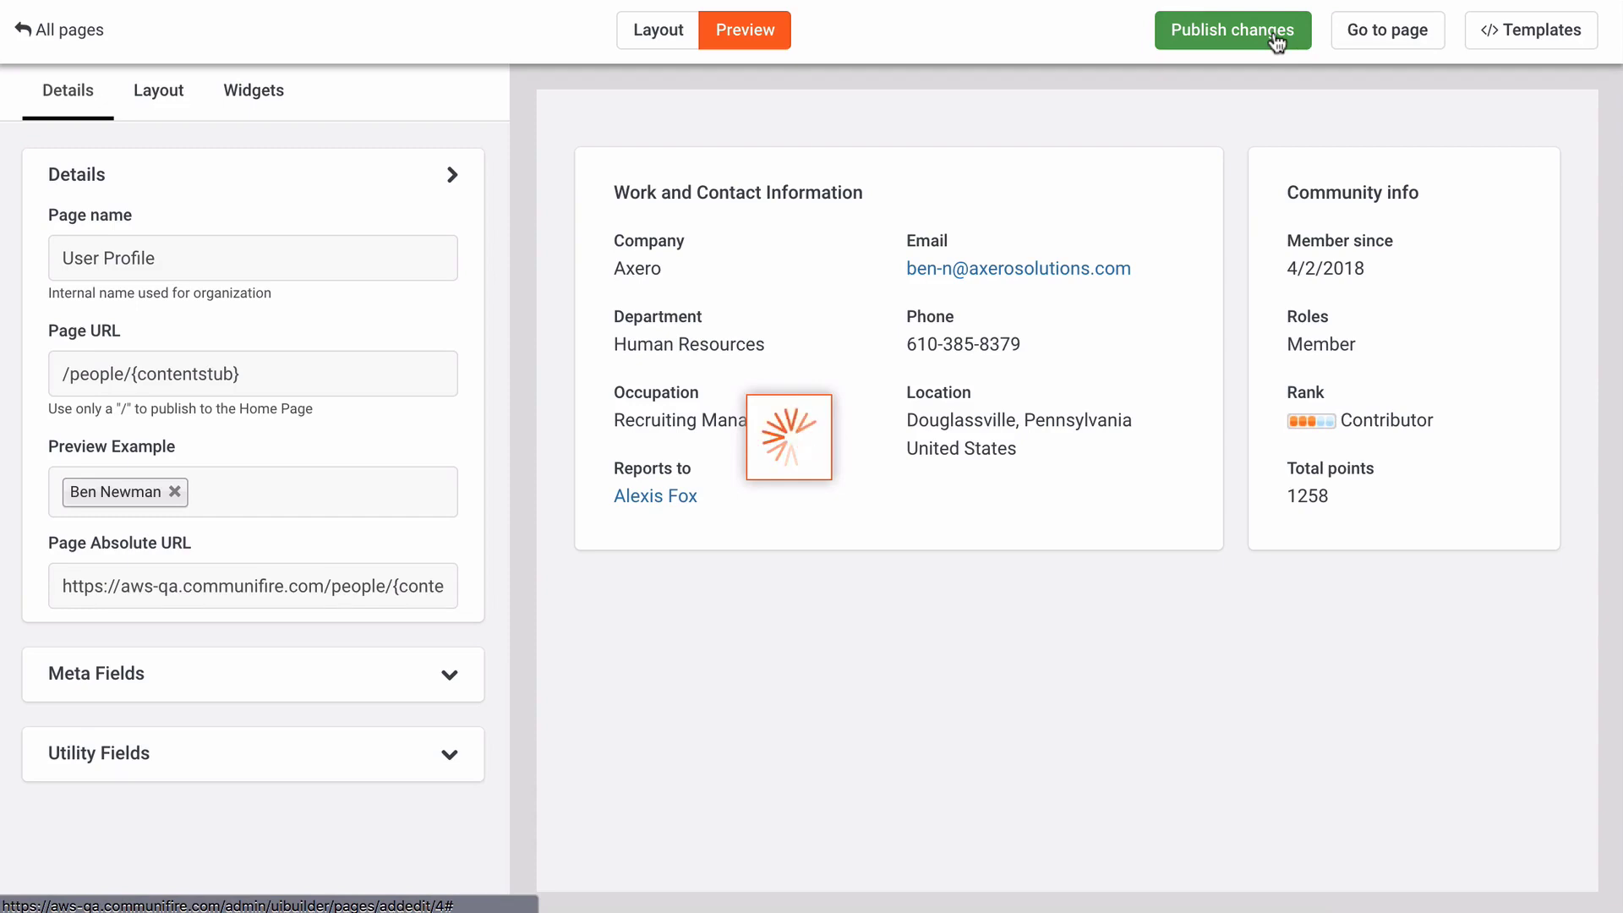
{"action": "left_click", "coordinate": [1359, 33]}
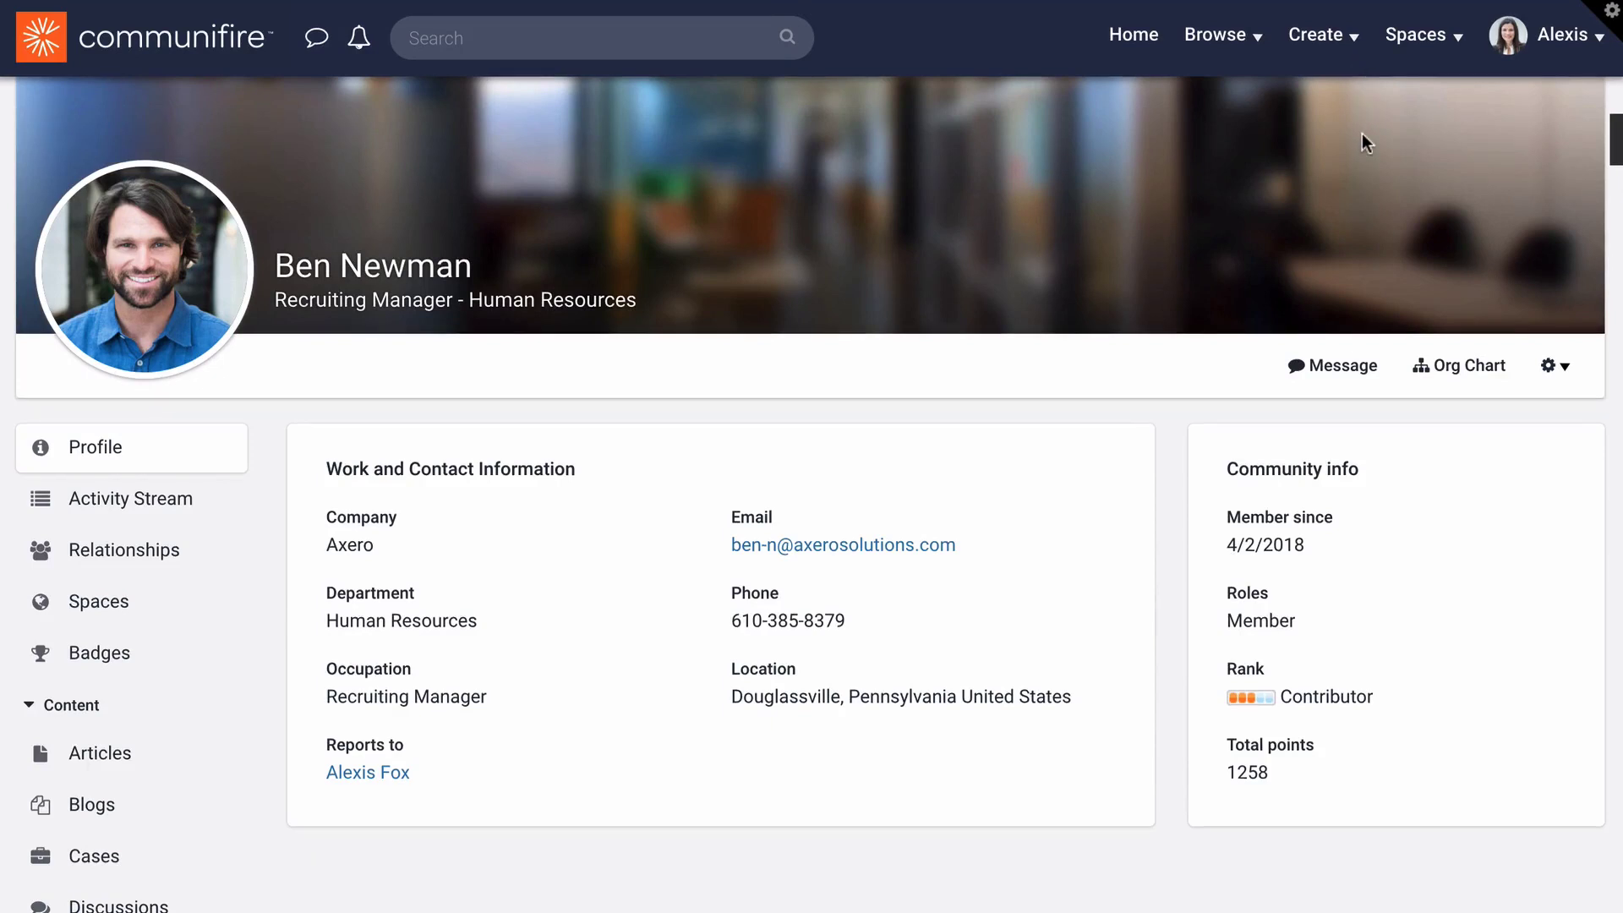
Step: Open the signed-in user's own profile and check the published More information section down to the end of the gallery
{"action": "left_click", "coordinate": [1519, 42]}
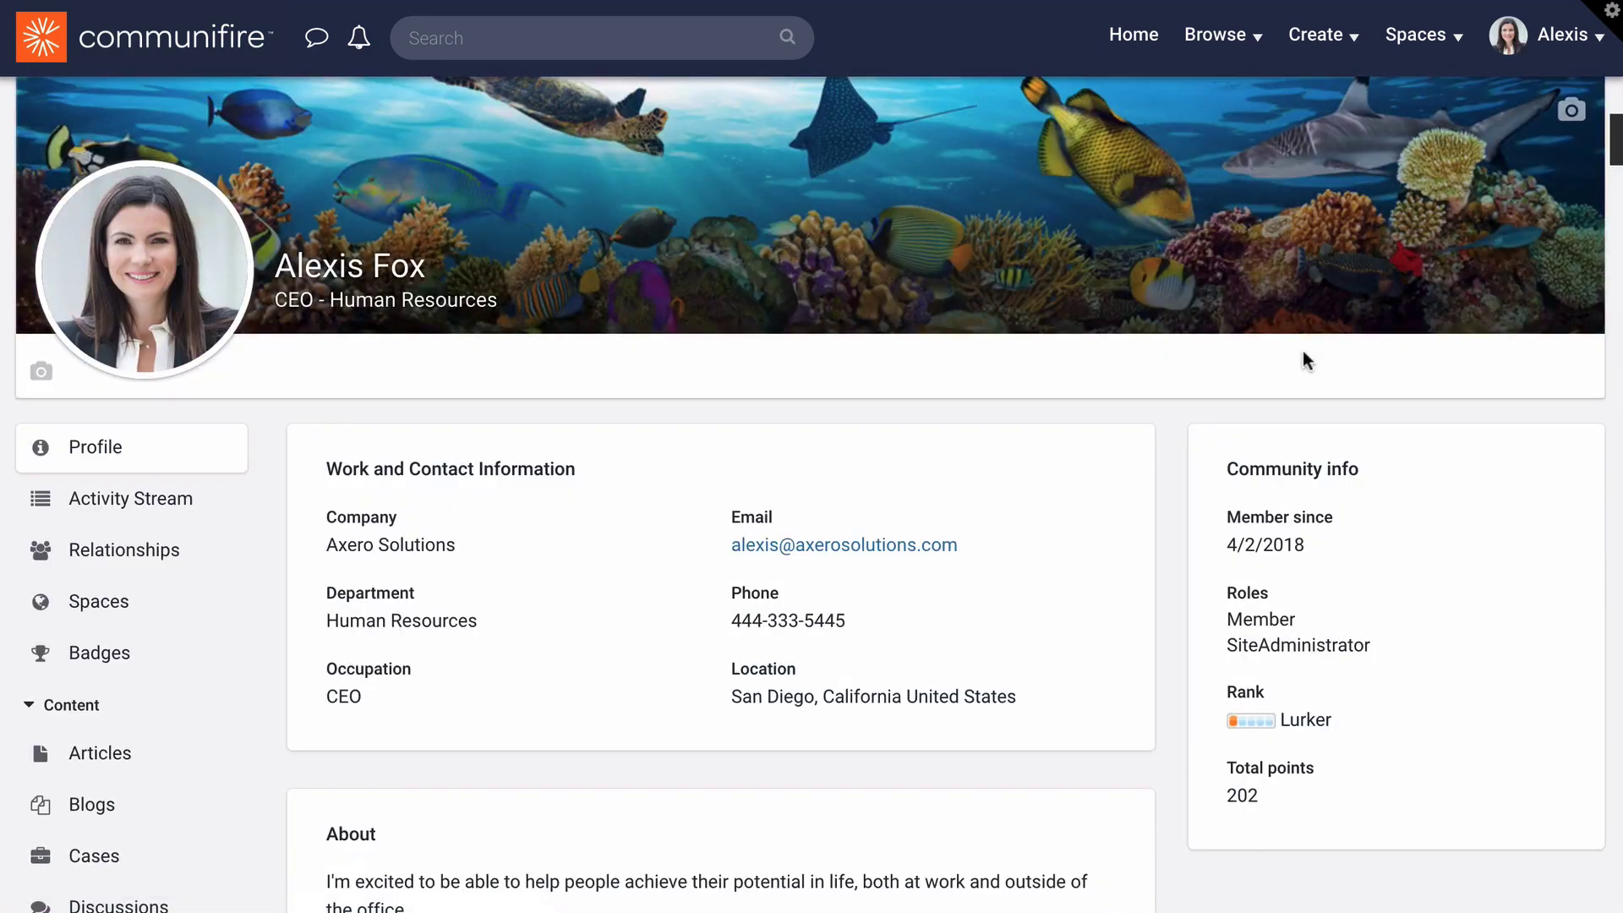
{"action": "scroll", "coordinate": [1303, 352], "scroll_direction": "down", "scroll_amount": 10}
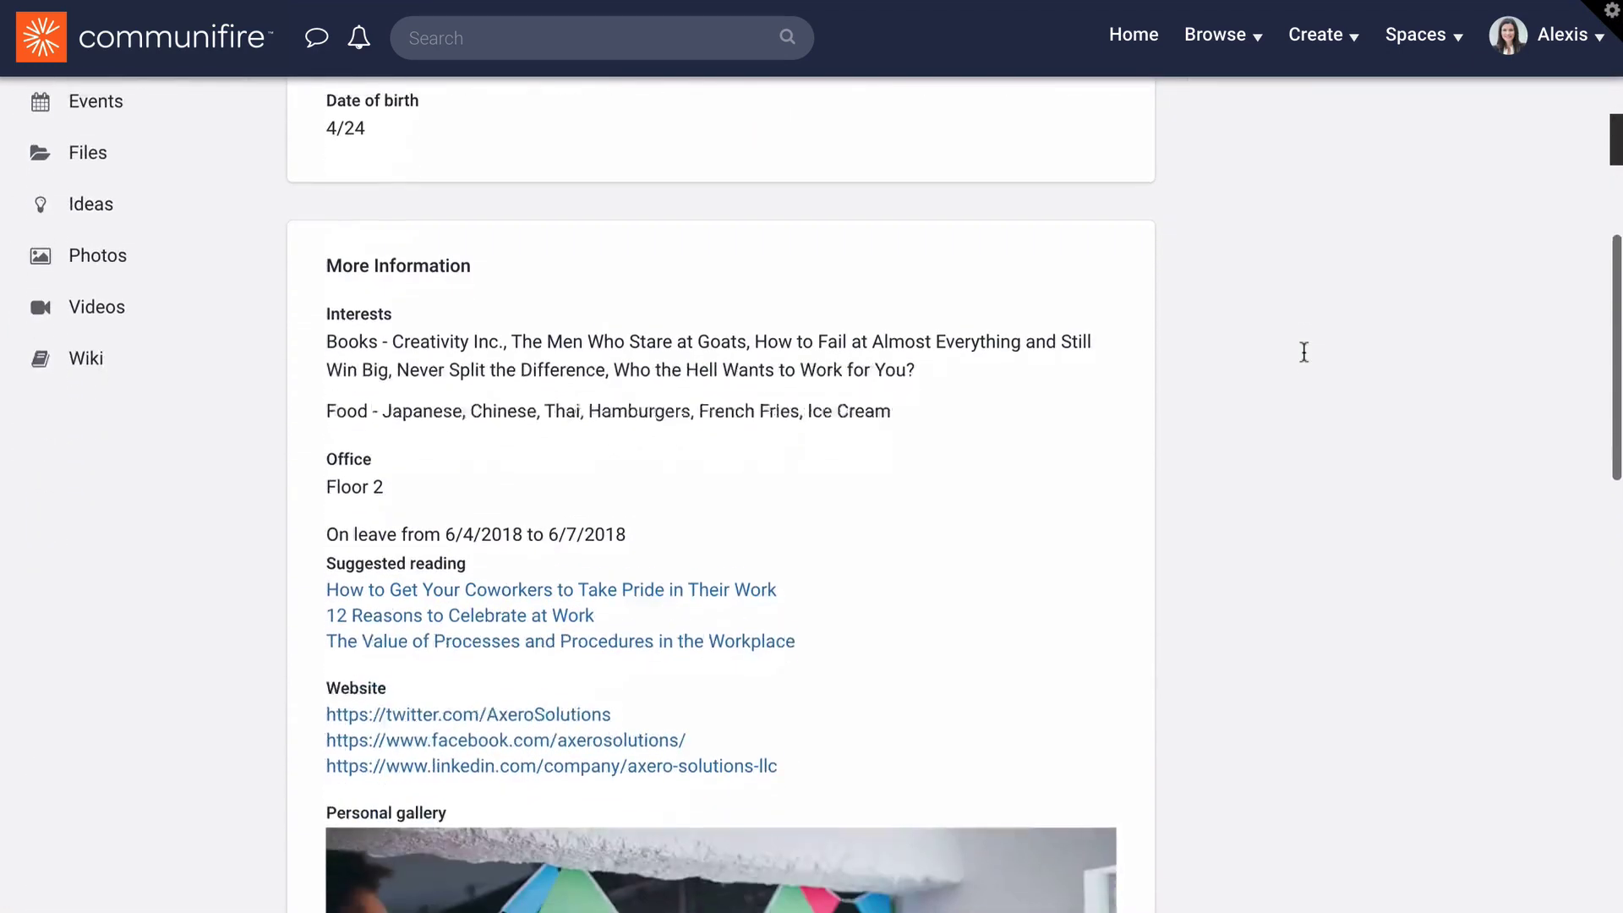
{"action": "scroll", "coordinate": [1305, 352], "scroll_direction": "down", "scroll_amount": 10}
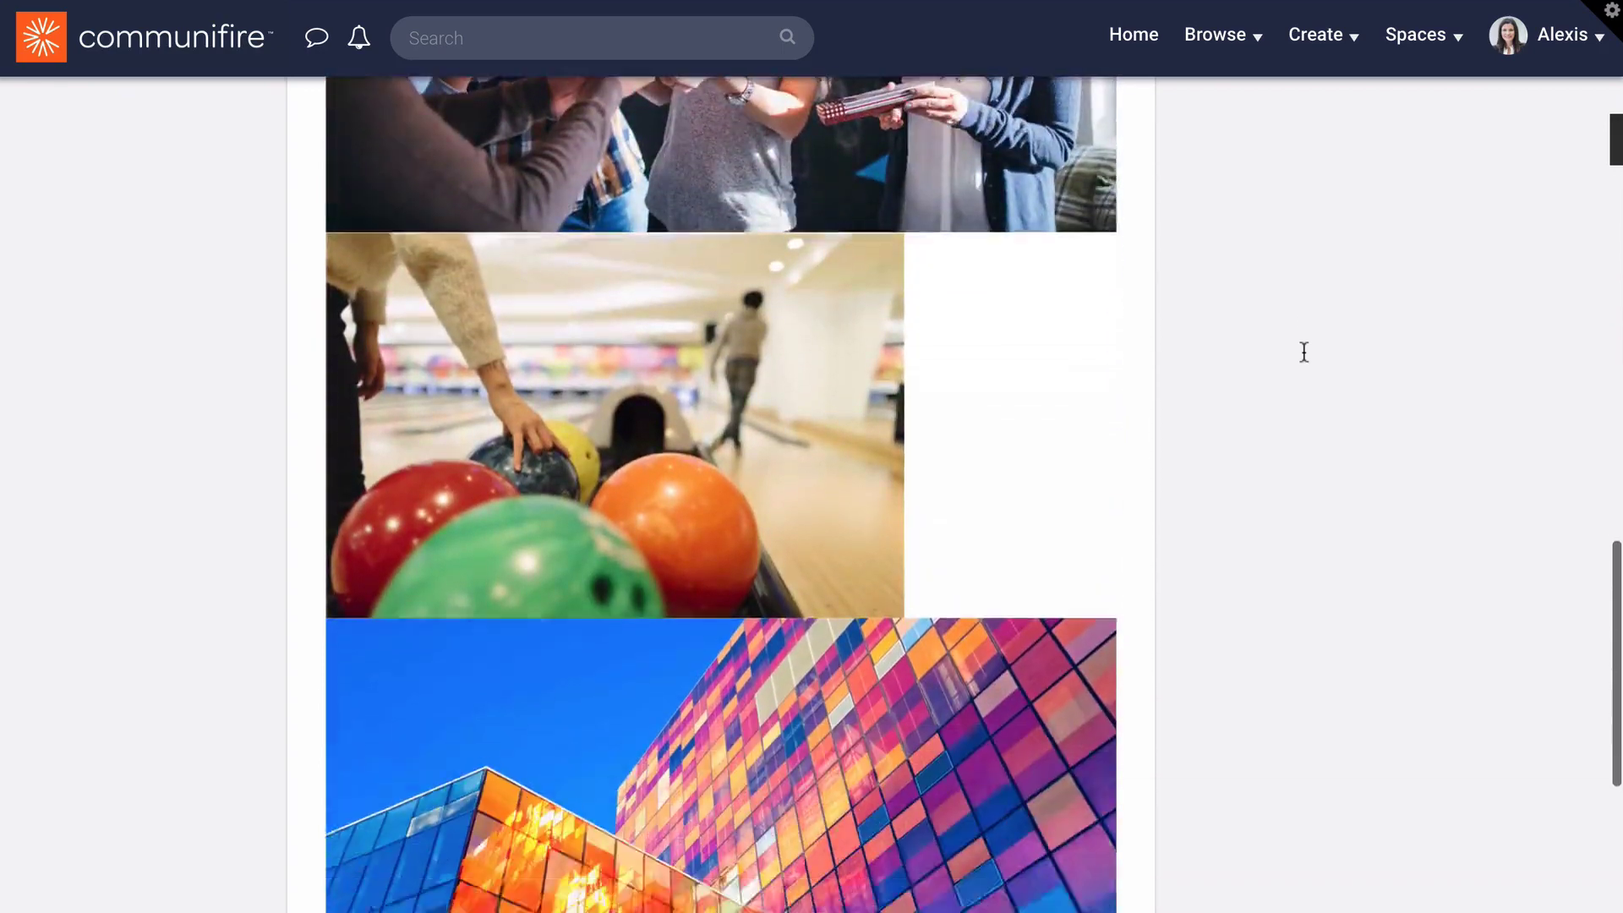
{"action": "scroll", "coordinate": [1304, 352], "scroll_direction": "down", "scroll_amount": 5}
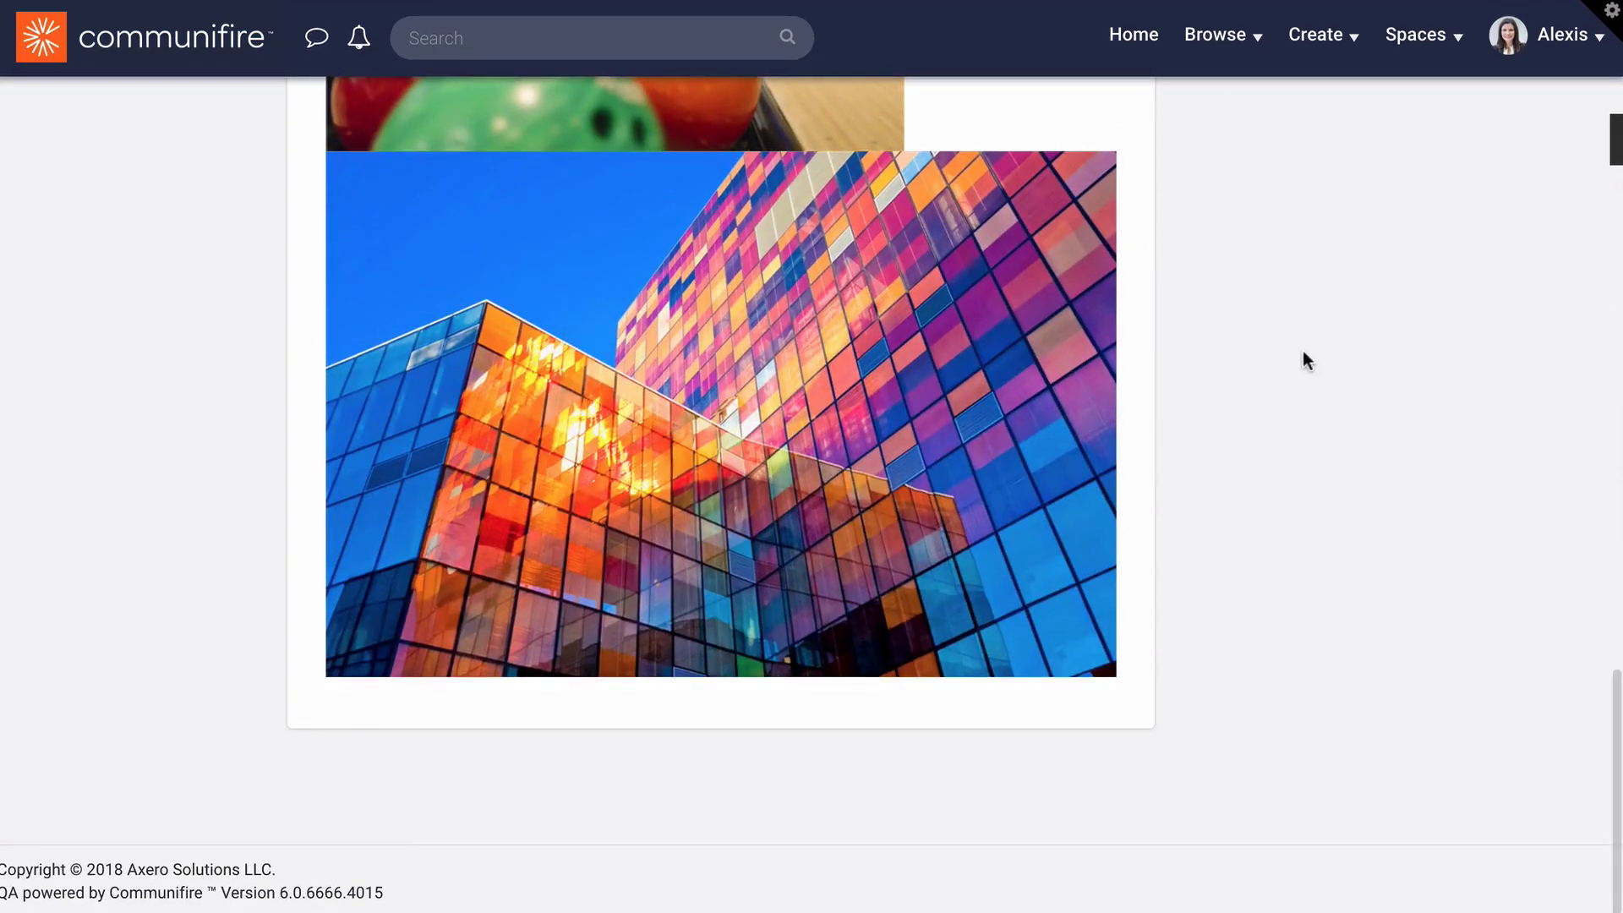
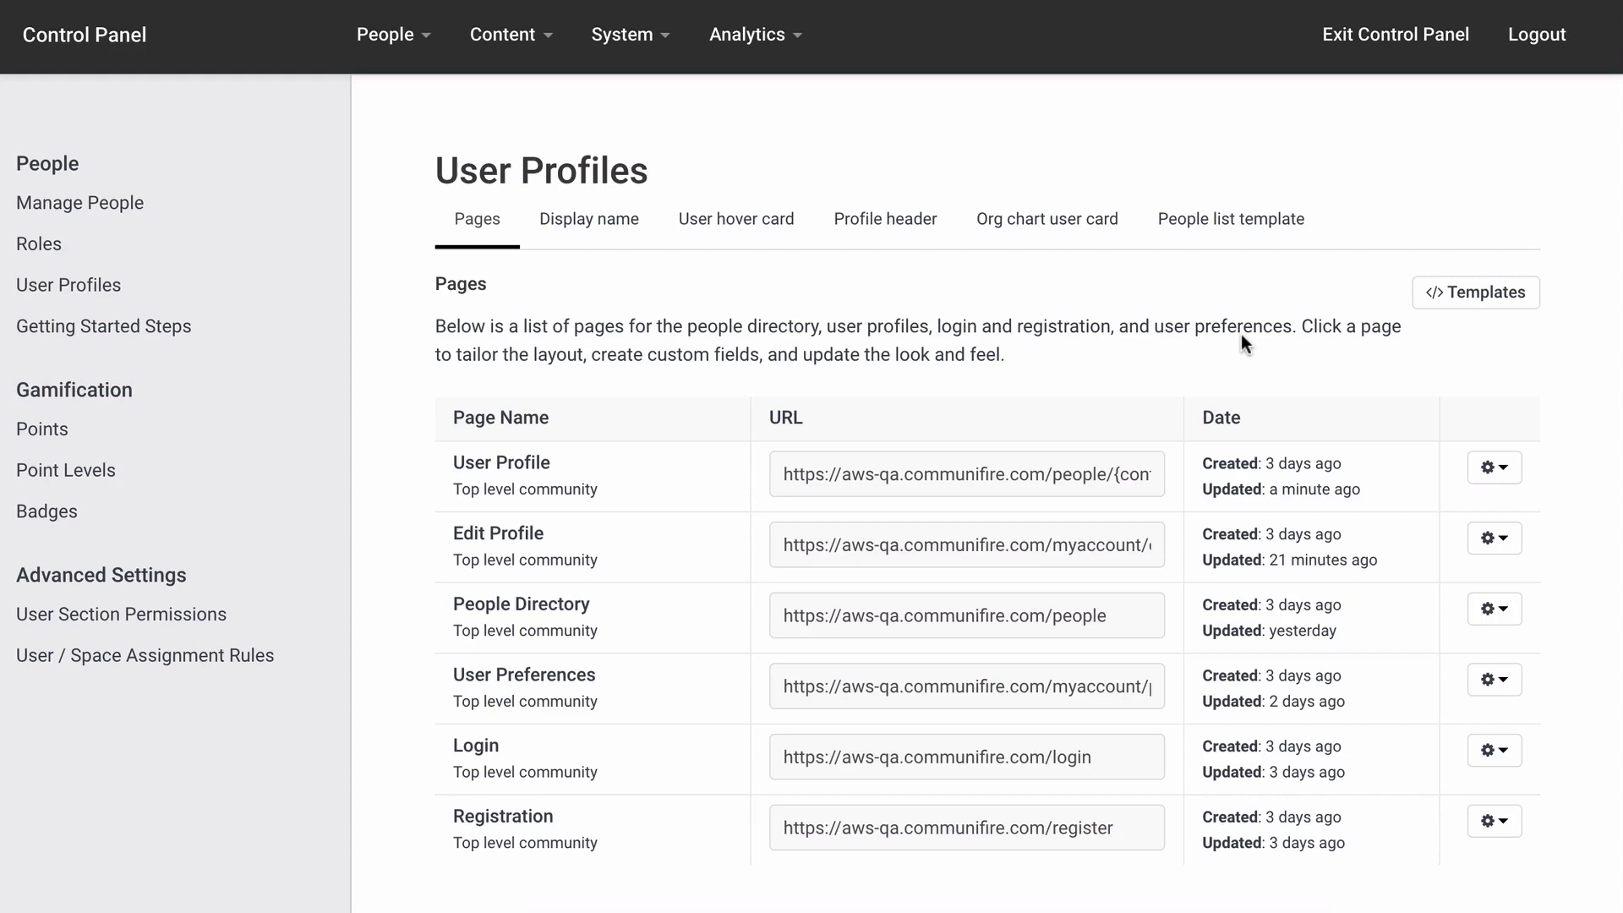
Step: Open the Edit Profile page for editing and remove the Interests field from its About me section
{"action": "left_click", "coordinate": [1490, 539]}
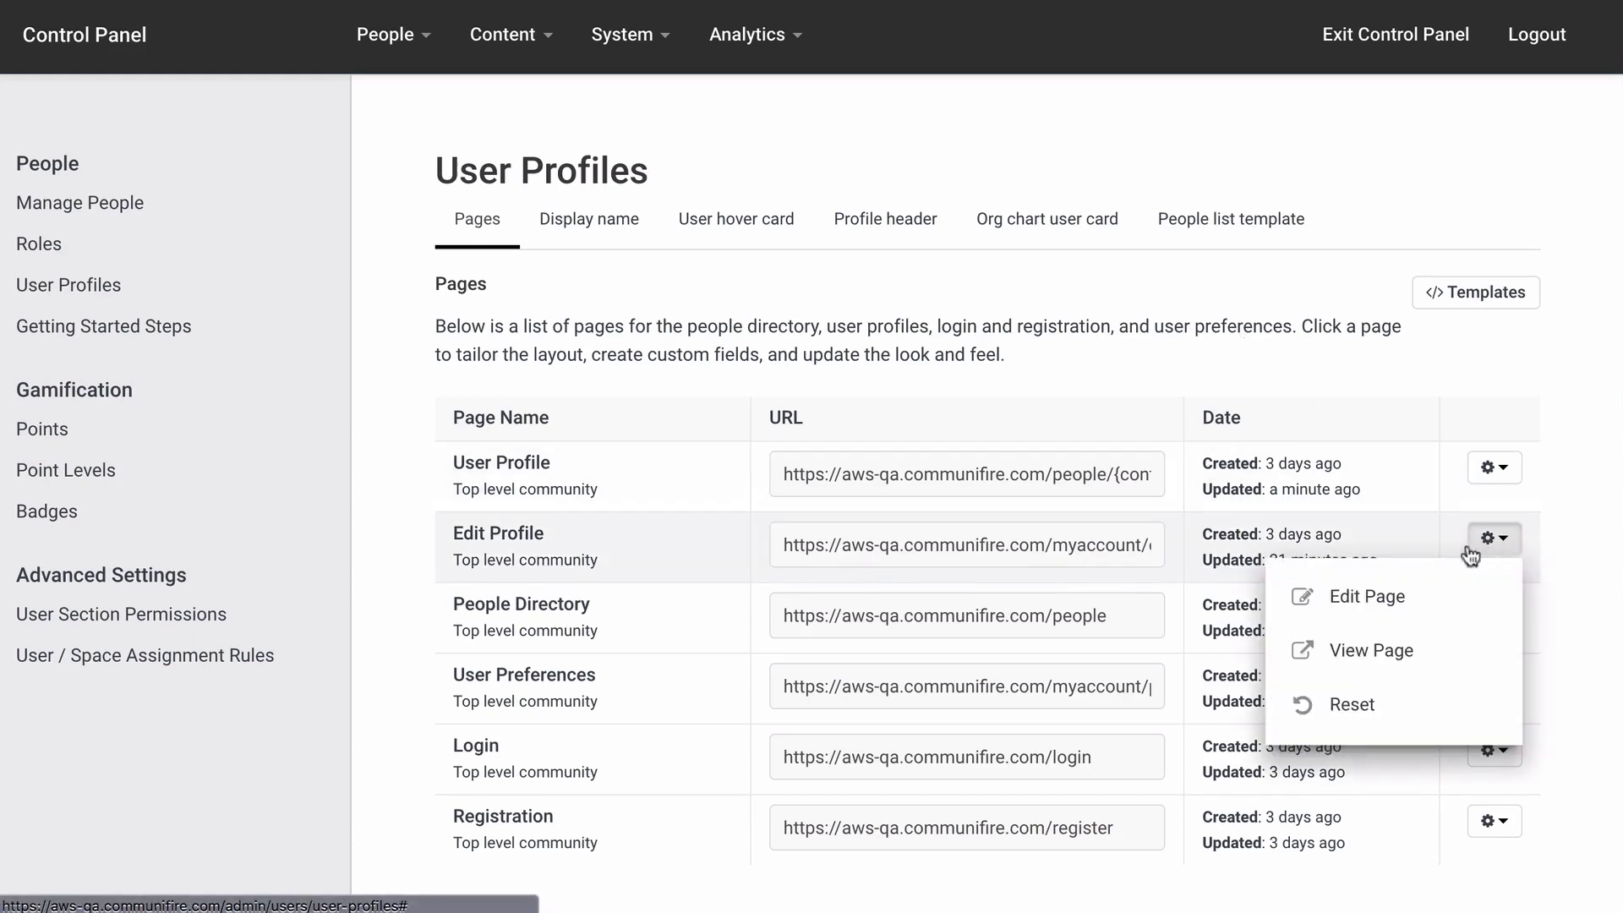
{"action": "left_click", "coordinate": [1386, 594]}
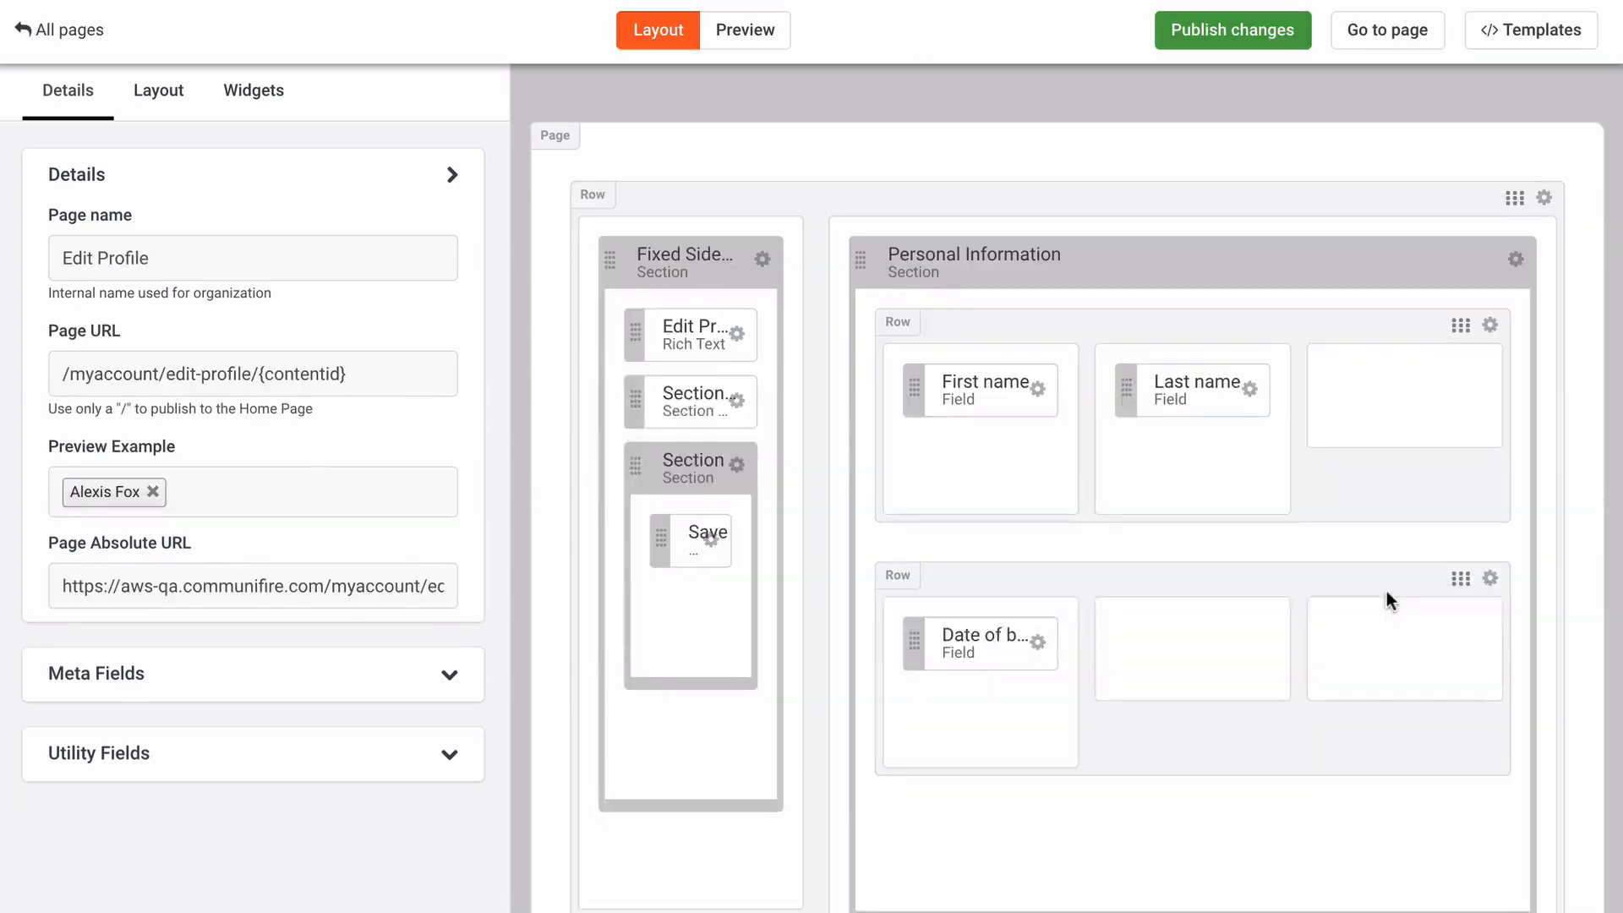
{"action": "scroll", "coordinate": [1387, 600], "scroll_direction": "down", "scroll_amount": 6}
{"action": "scroll", "coordinate": [1387, 594], "scroll_direction": "down", "scroll_amount": 20}
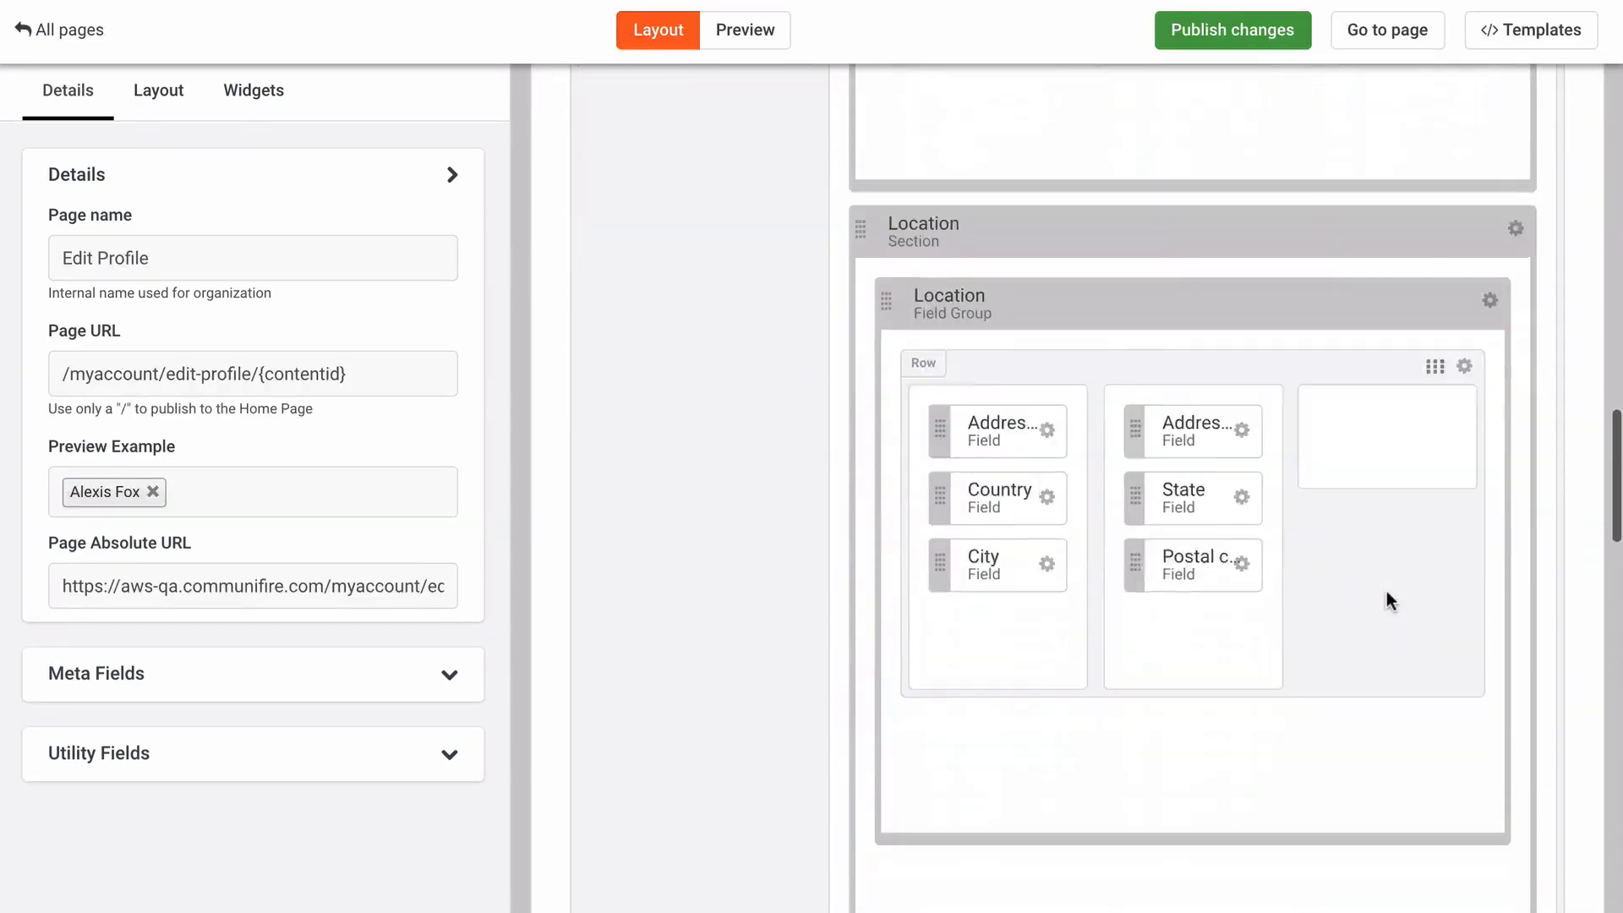
{"action": "scroll", "coordinate": [1387, 591], "scroll_direction": "down", "scroll_amount": 3}
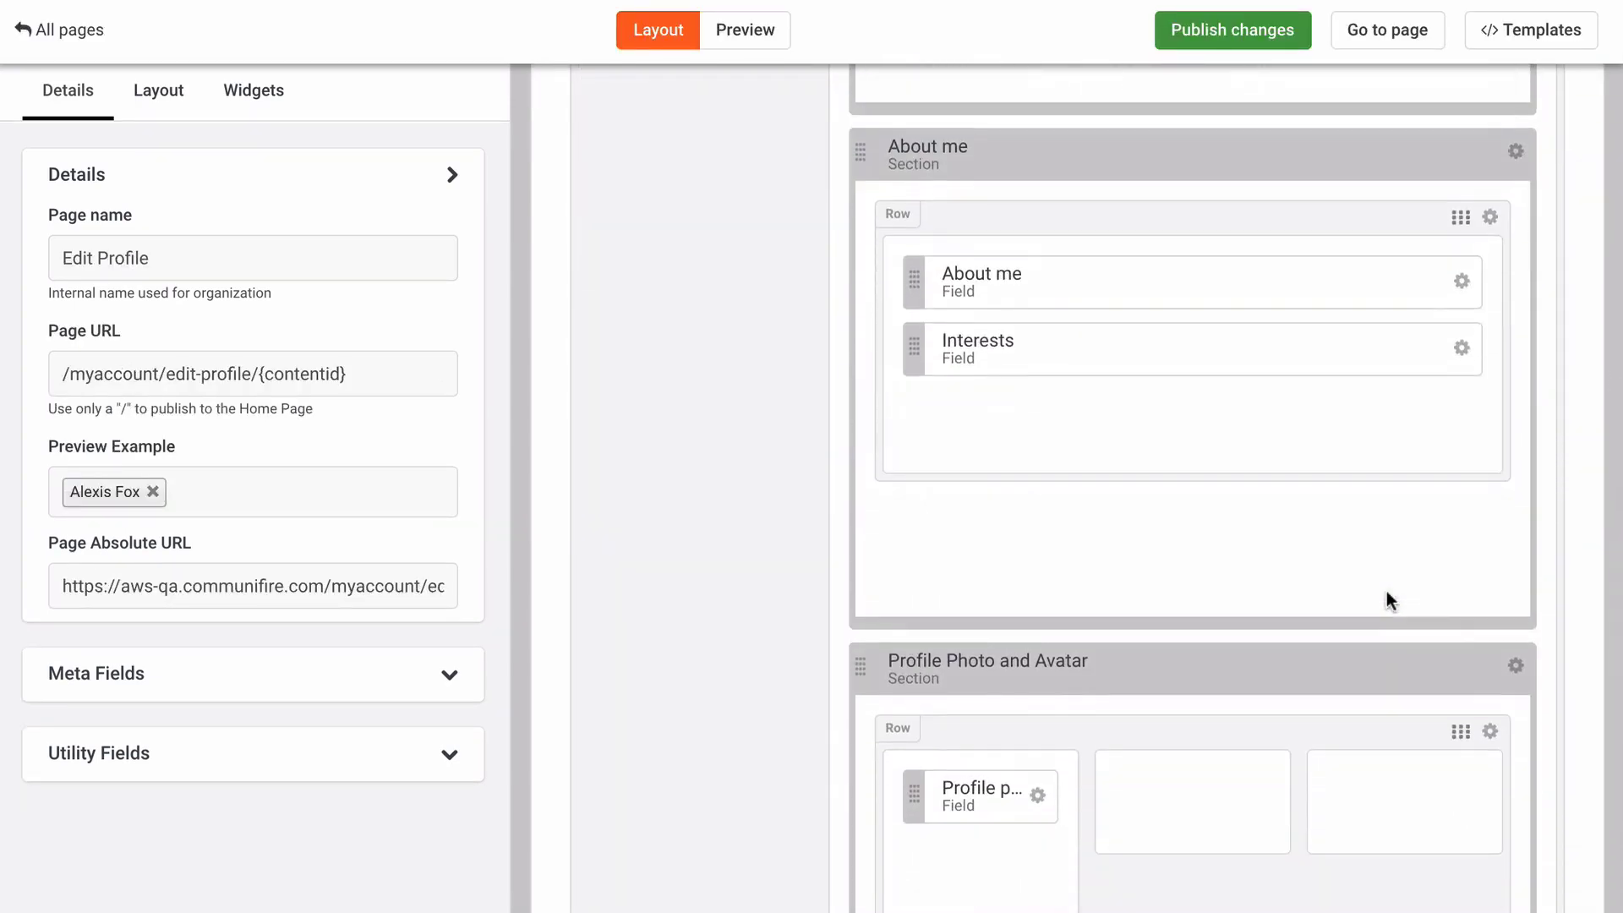
{"action": "left_click", "coordinate": [1463, 349]}
{"action": "left_click", "coordinate": [1252, 472]}
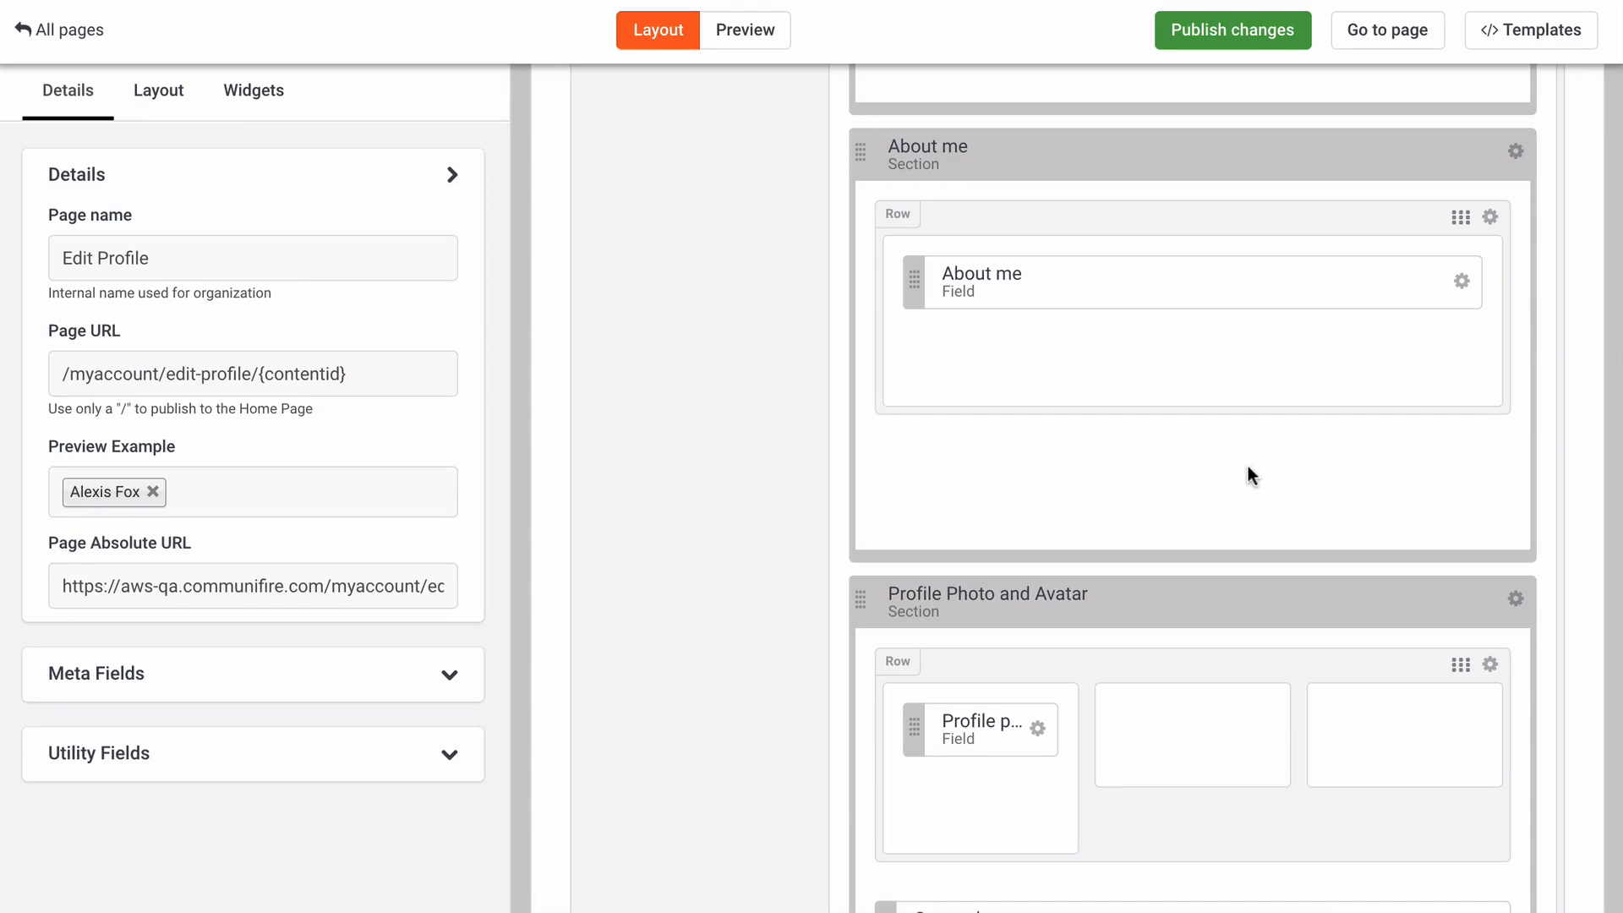
Step: Delete the Interests field permanently from the available fields, including its associated data and its use on all pages
{"action": "left_click", "coordinate": [279, 110]}
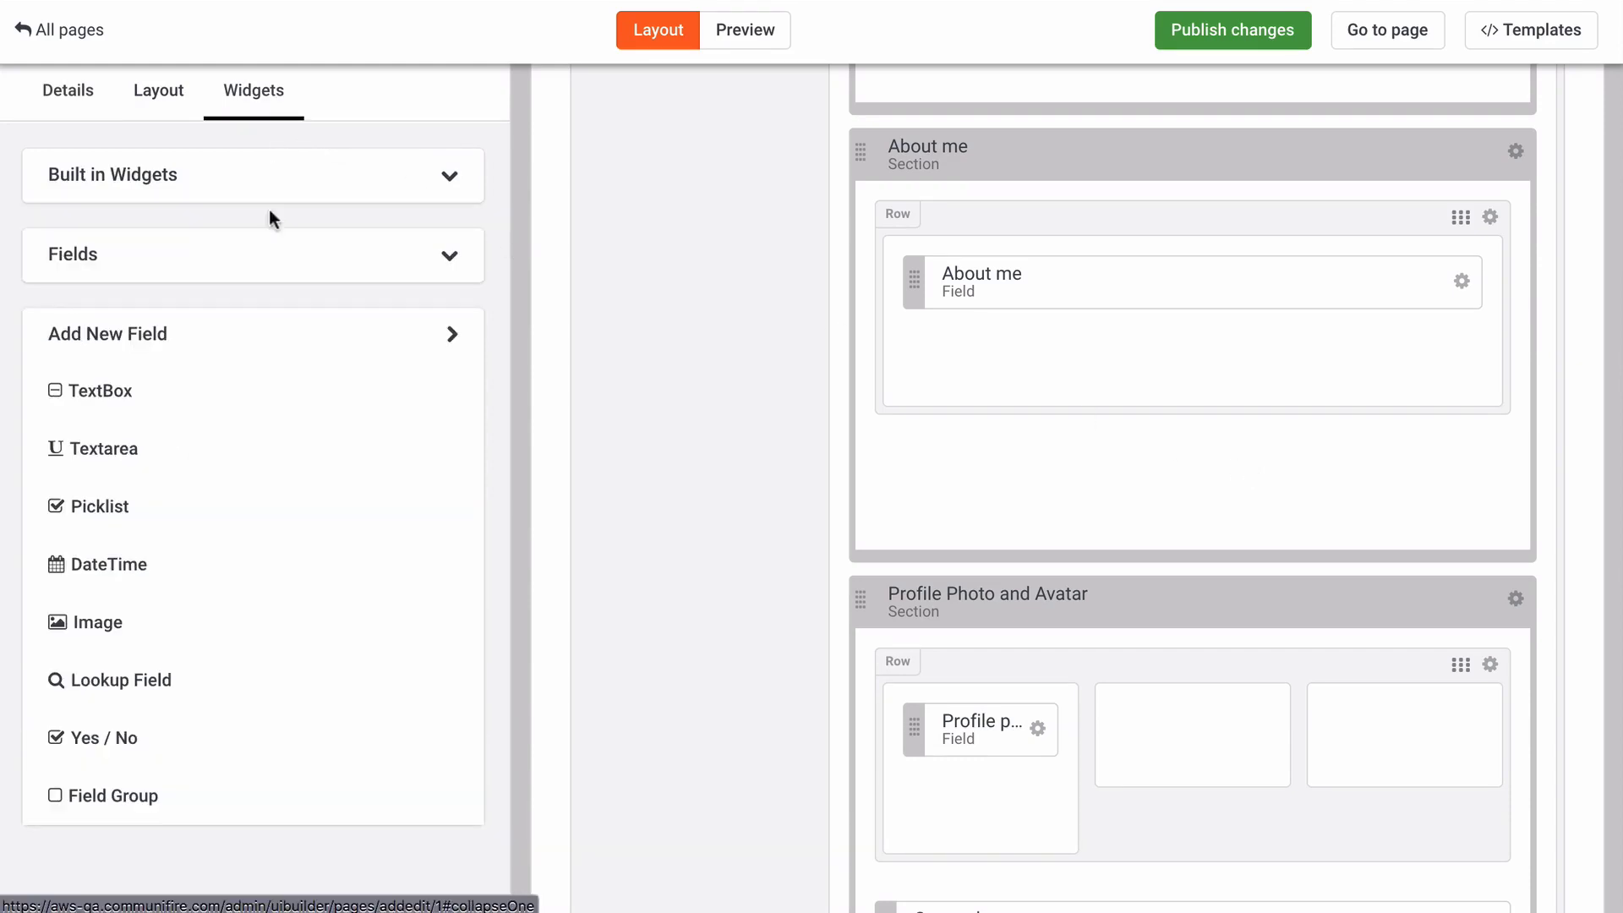
{"action": "left_click", "coordinate": [271, 252]}
{"action": "scroll", "coordinate": [271, 252], "scroll_direction": "down", "scroll_amount": 12}
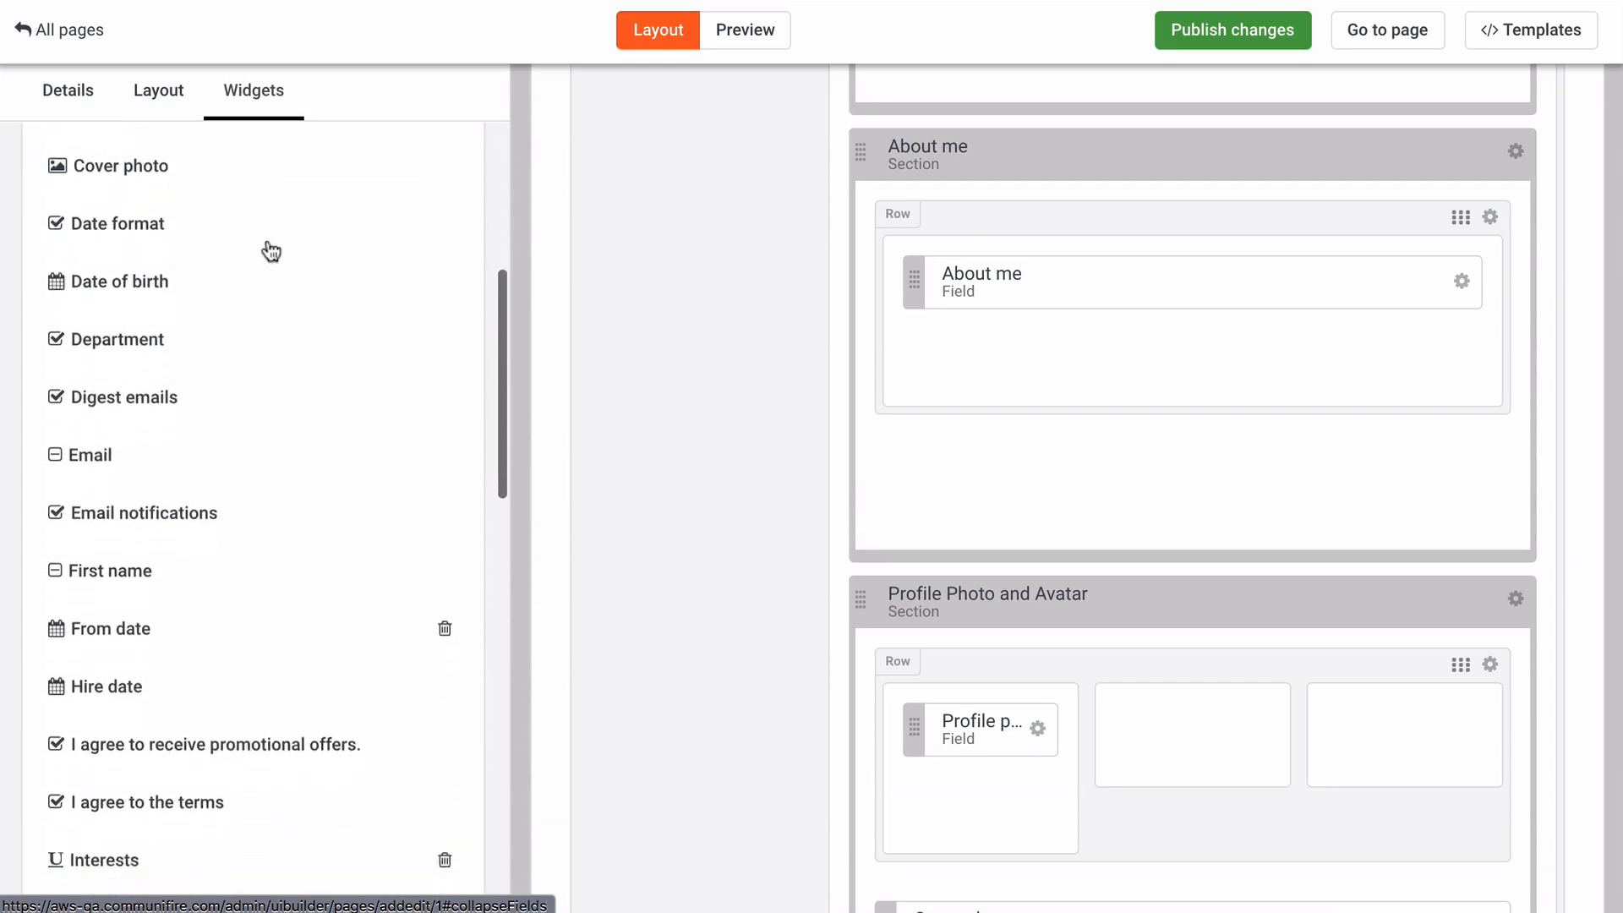
{"action": "left_click", "coordinate": [445, 342]}
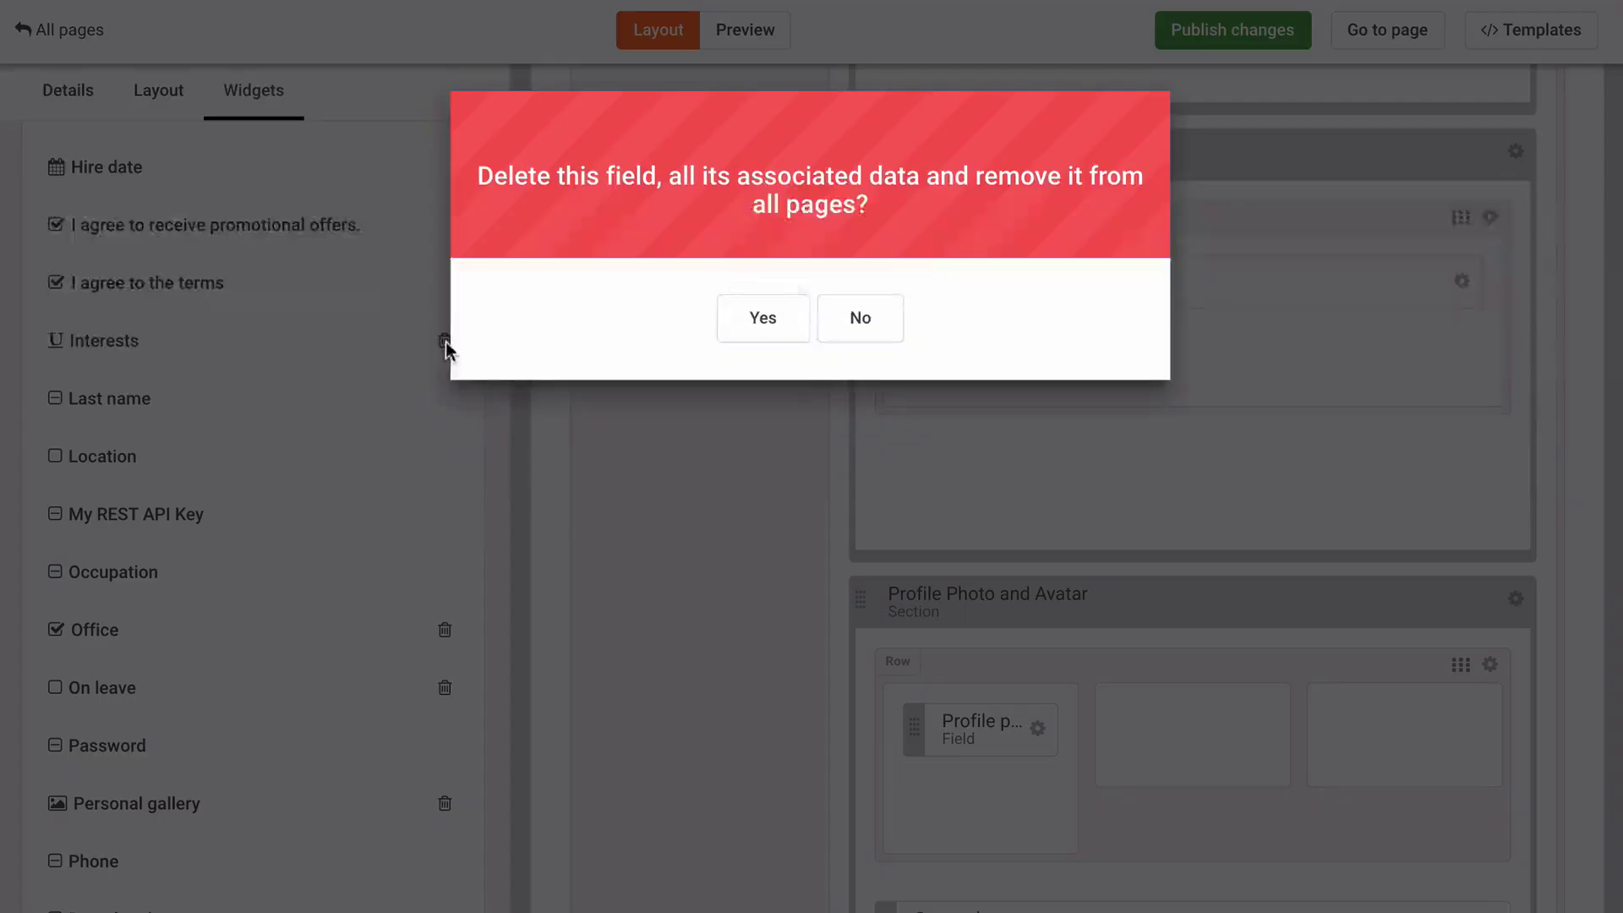
{"action": "left_click", "coordinate": [764, 318]}
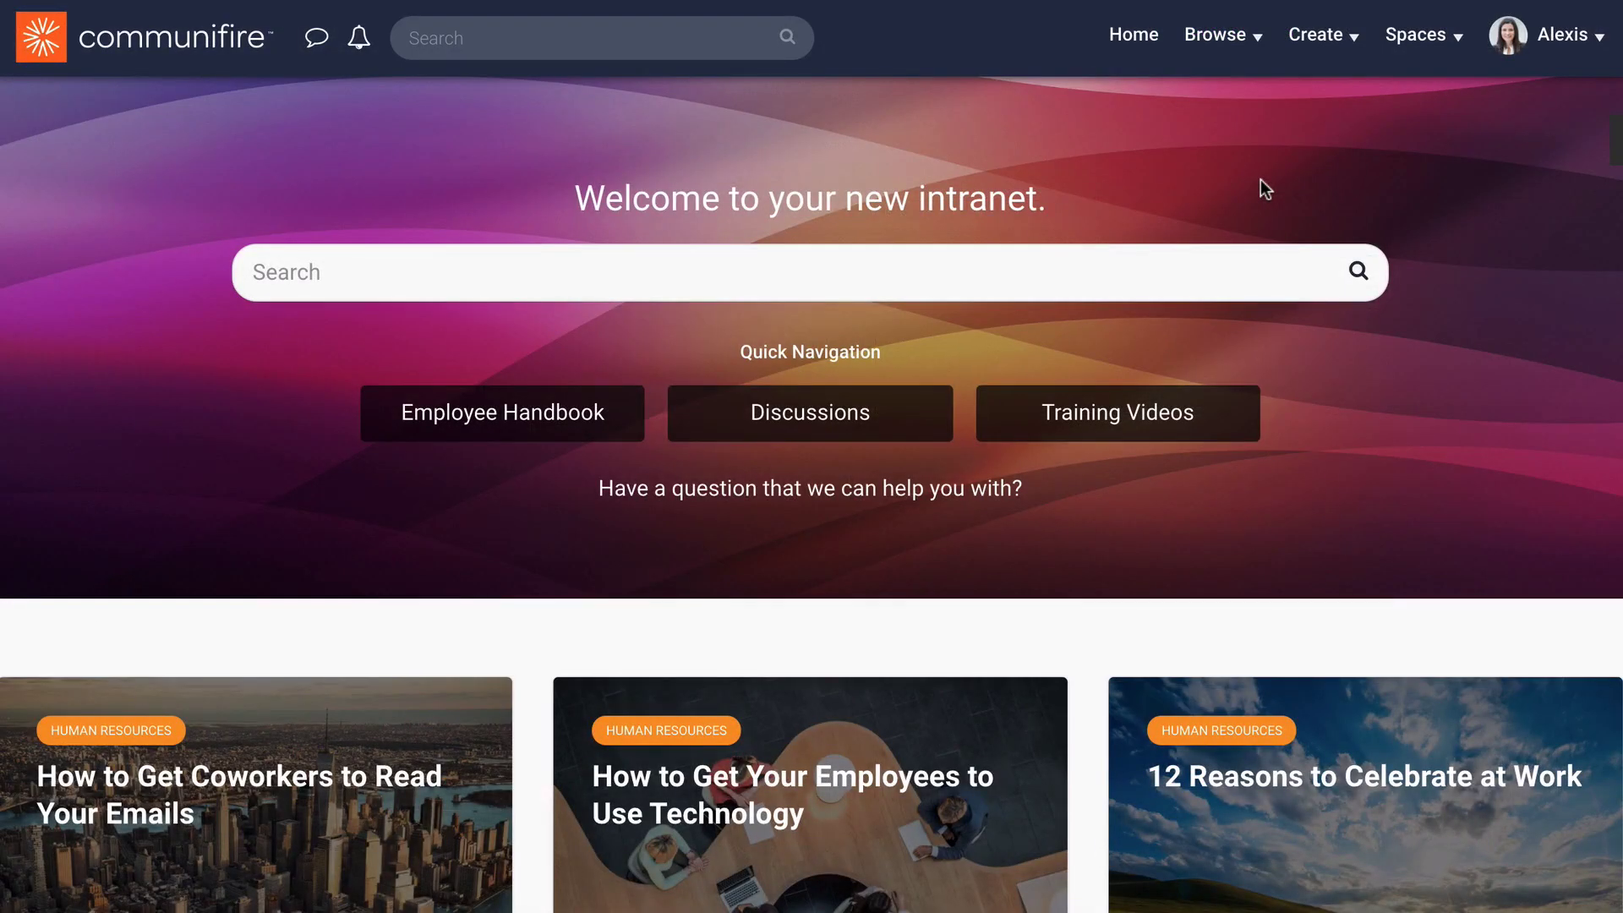
Step: Go to the live People Directory on the intranet and open that page for editing
{"action": "left_click", "coordinate": [1230, 38]}
{"action": "left_click", "coordinate": [1079, 470]}
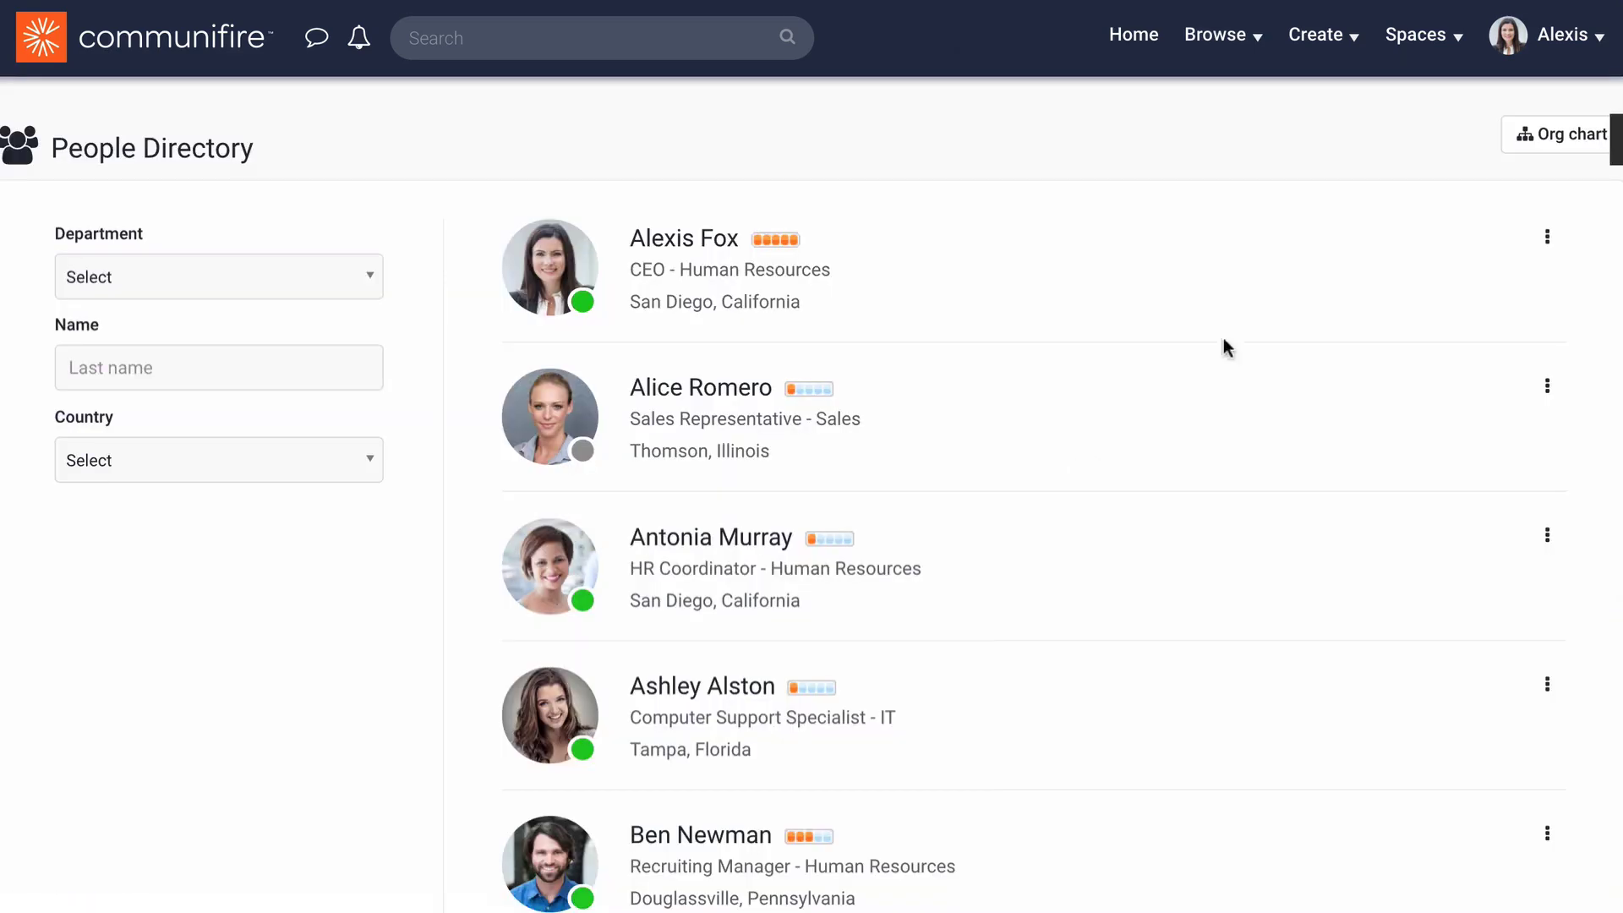
{"action": "left_click", "coordinate": [1607, 143]}
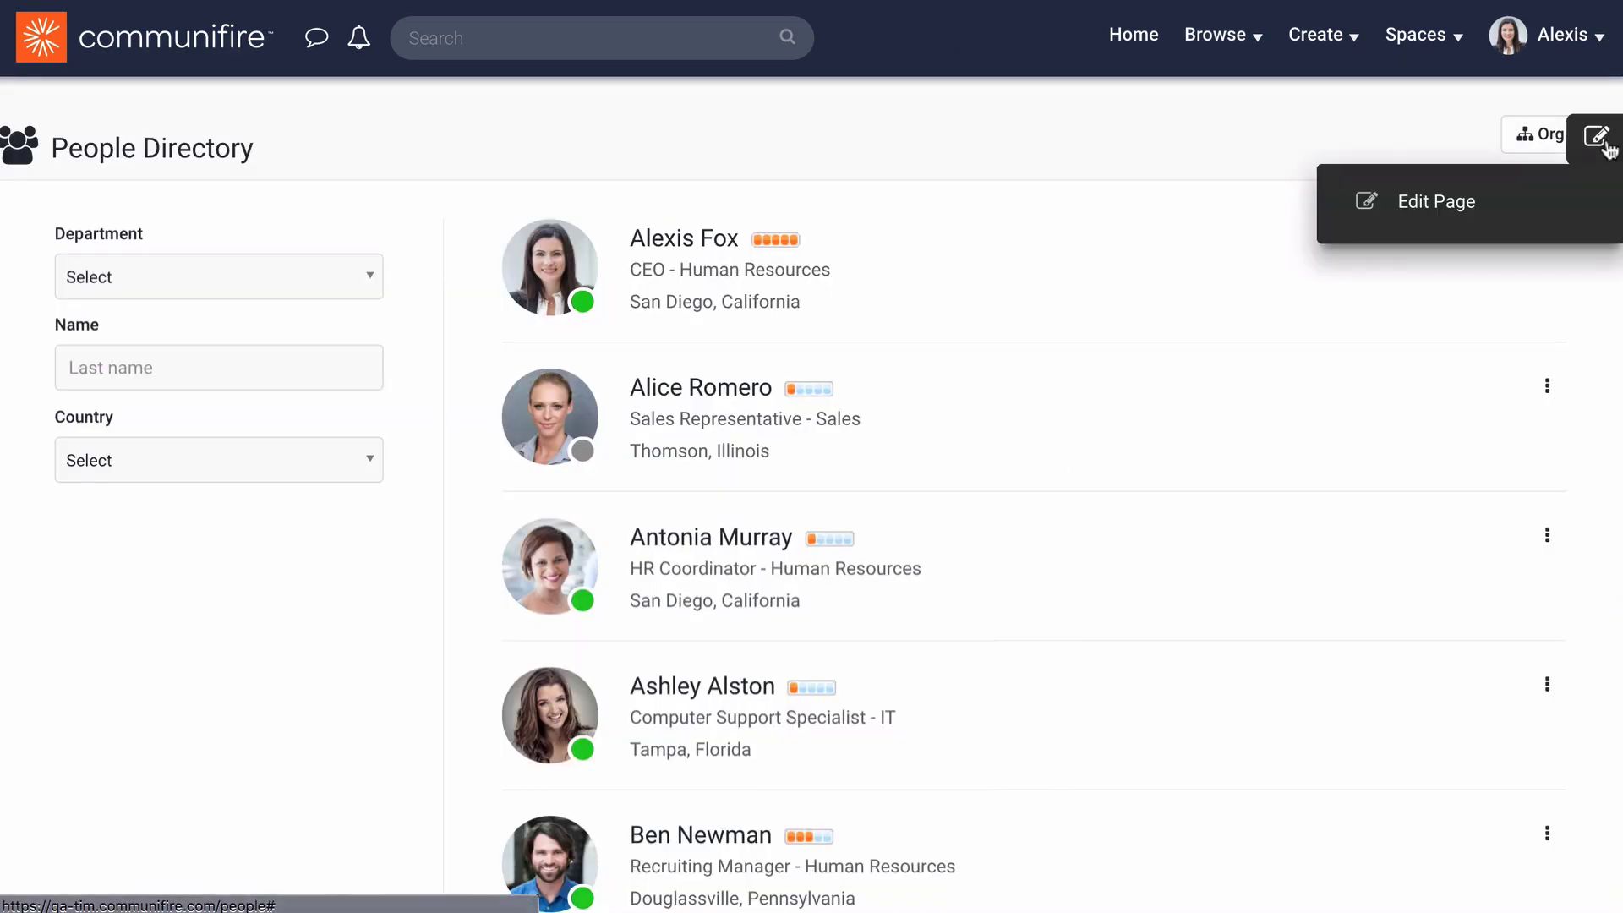
{"action": "left_click", "coordinate": [1505, 206]}
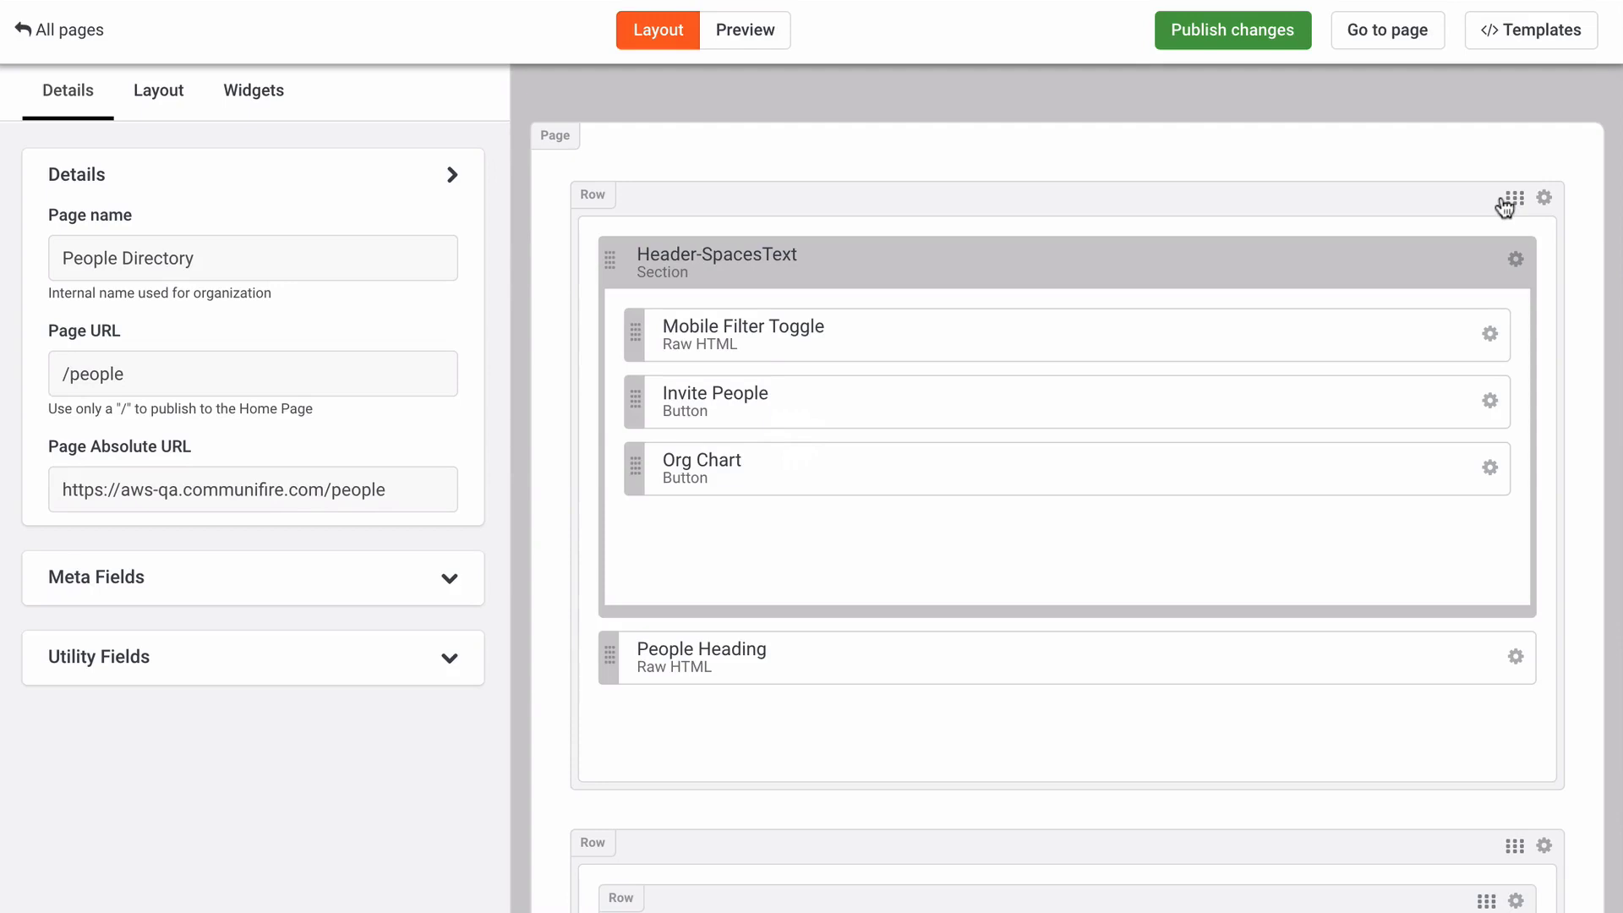
Step: Add a Filter widget below the Country filter in the People Directory's filters section
{"action": "scroll", "coordinate": [891, 434], "scroll_direction": "down", "scroll_amount": 5}
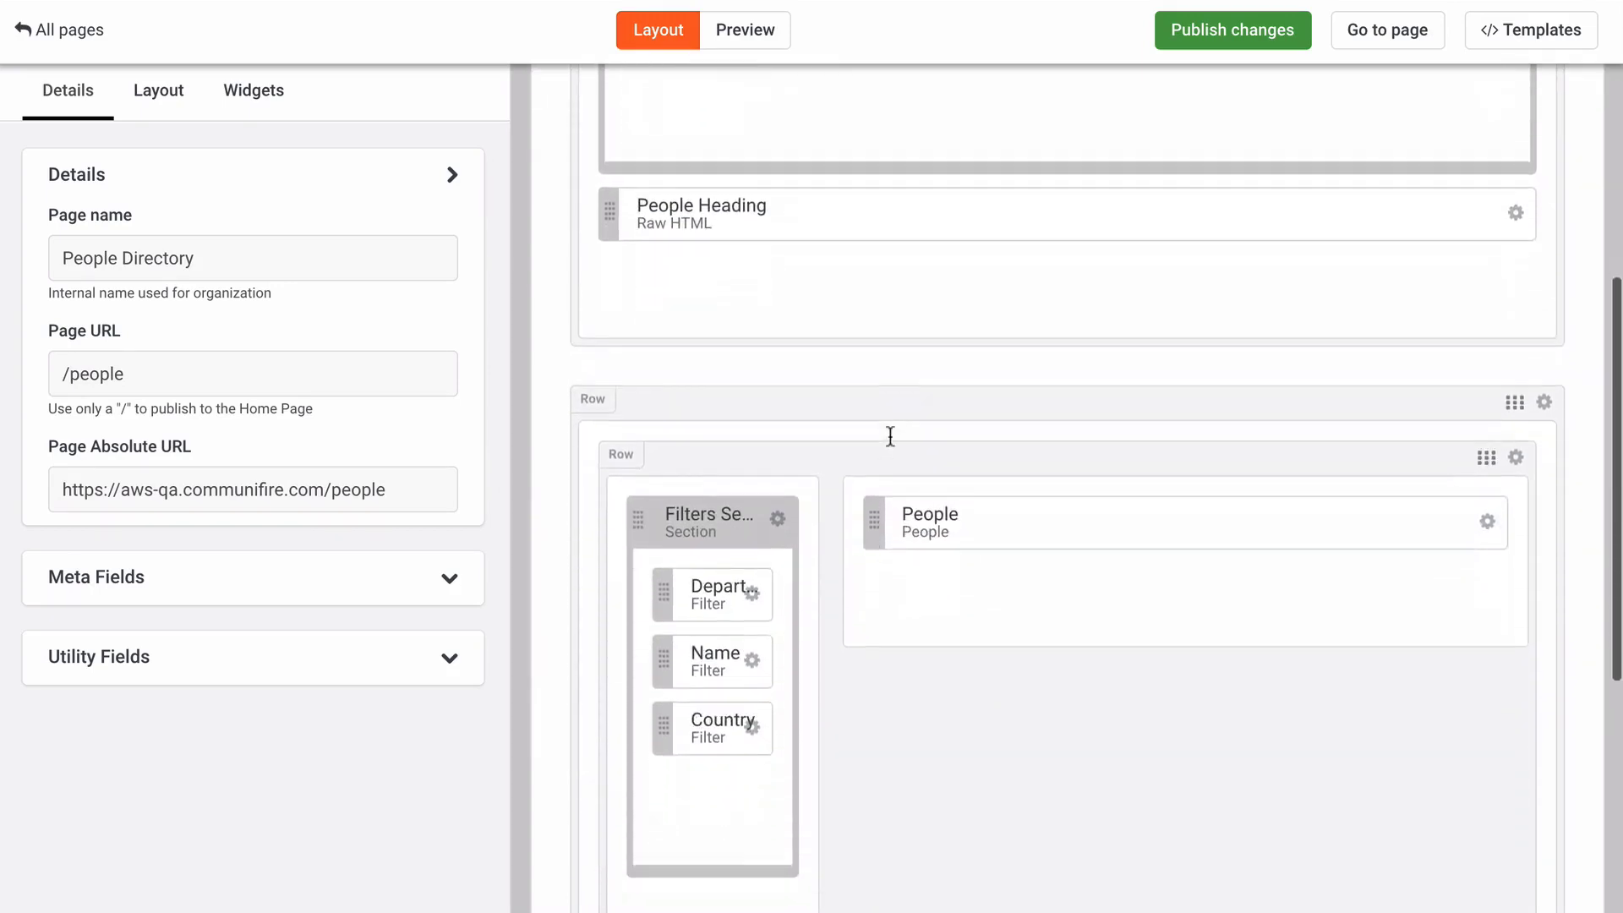
{"action": "scroll", "coordinate": [892, 435], "scroll_direction": "down", "scroll_amount": 2}
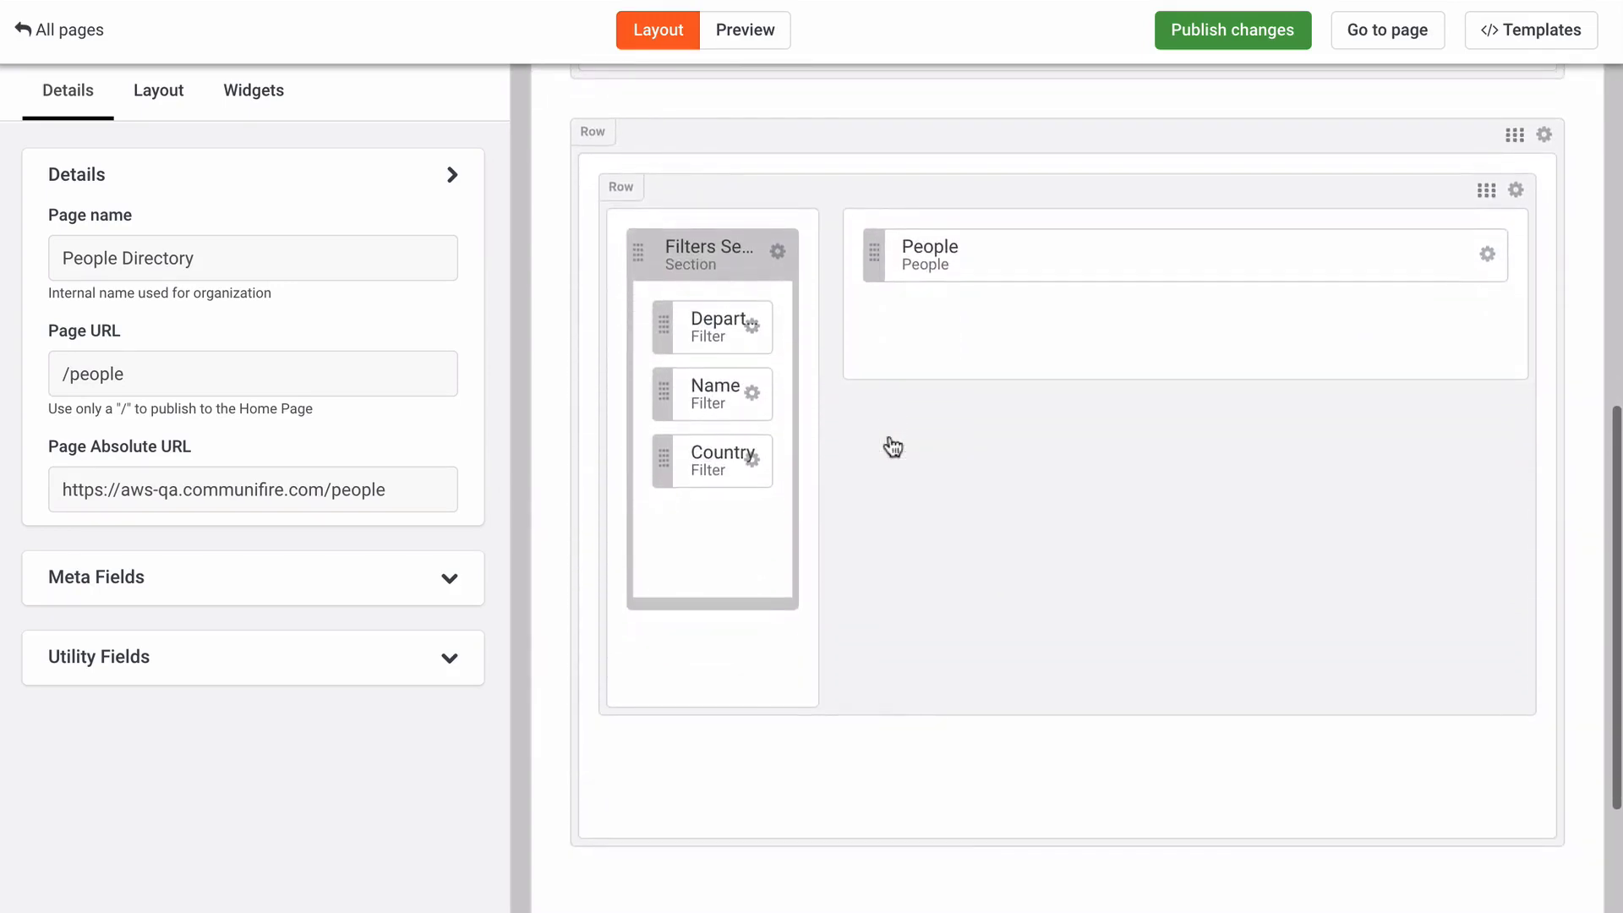
{"action": "left_click", "coordinate": [262, 98]}
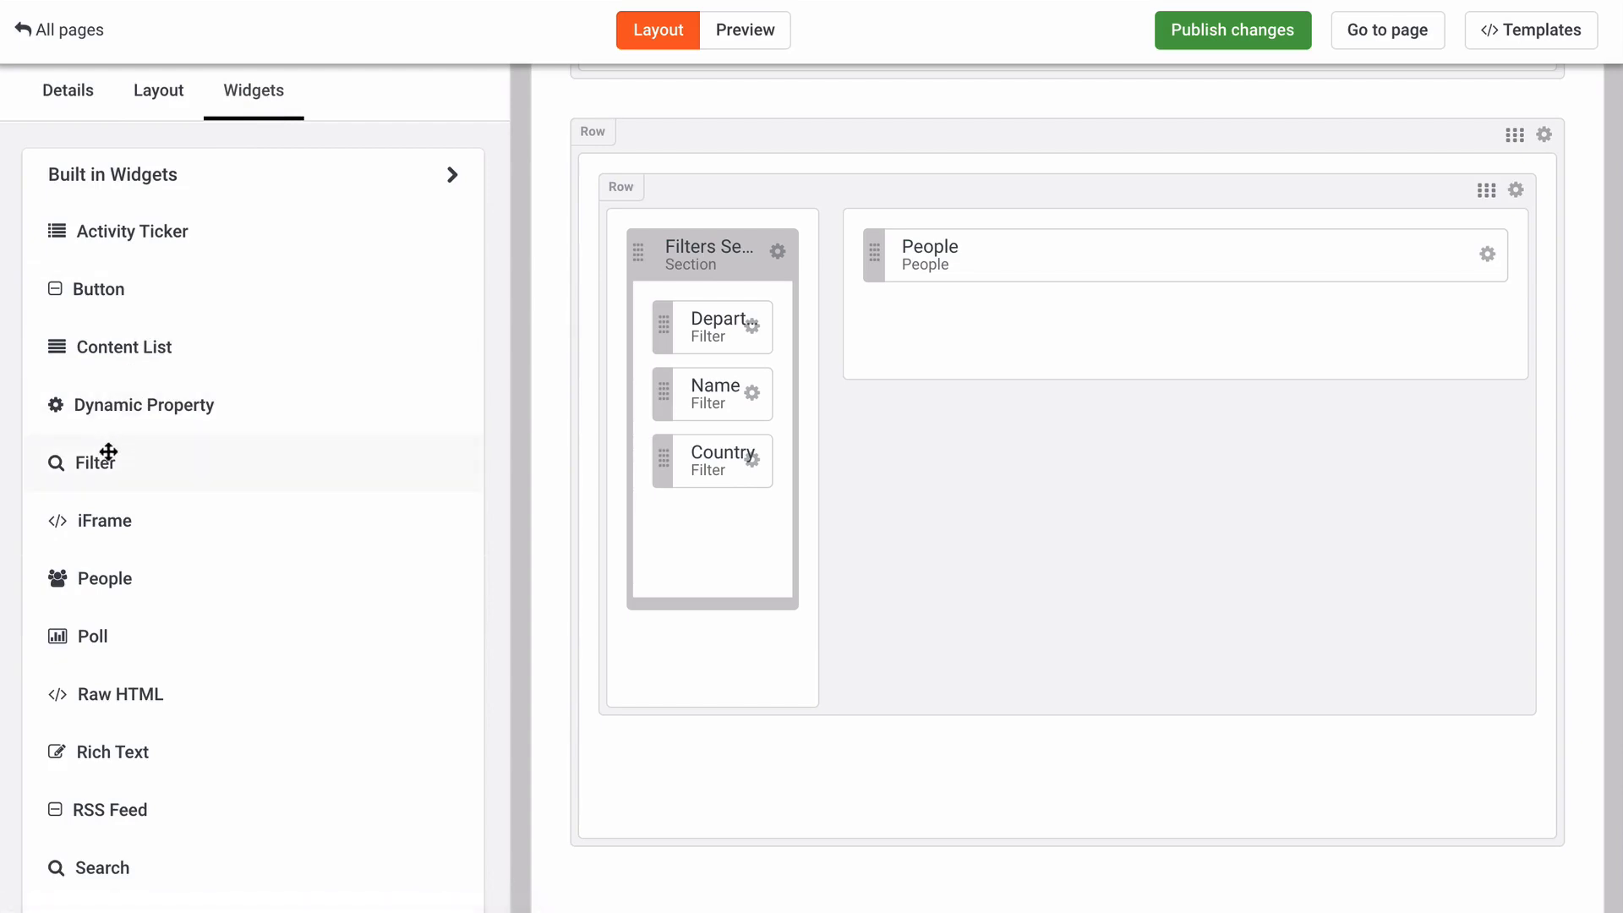
{"action": "left_click_drag", "start_coordinate": [108, 453], "coordinate": [677, 516]}
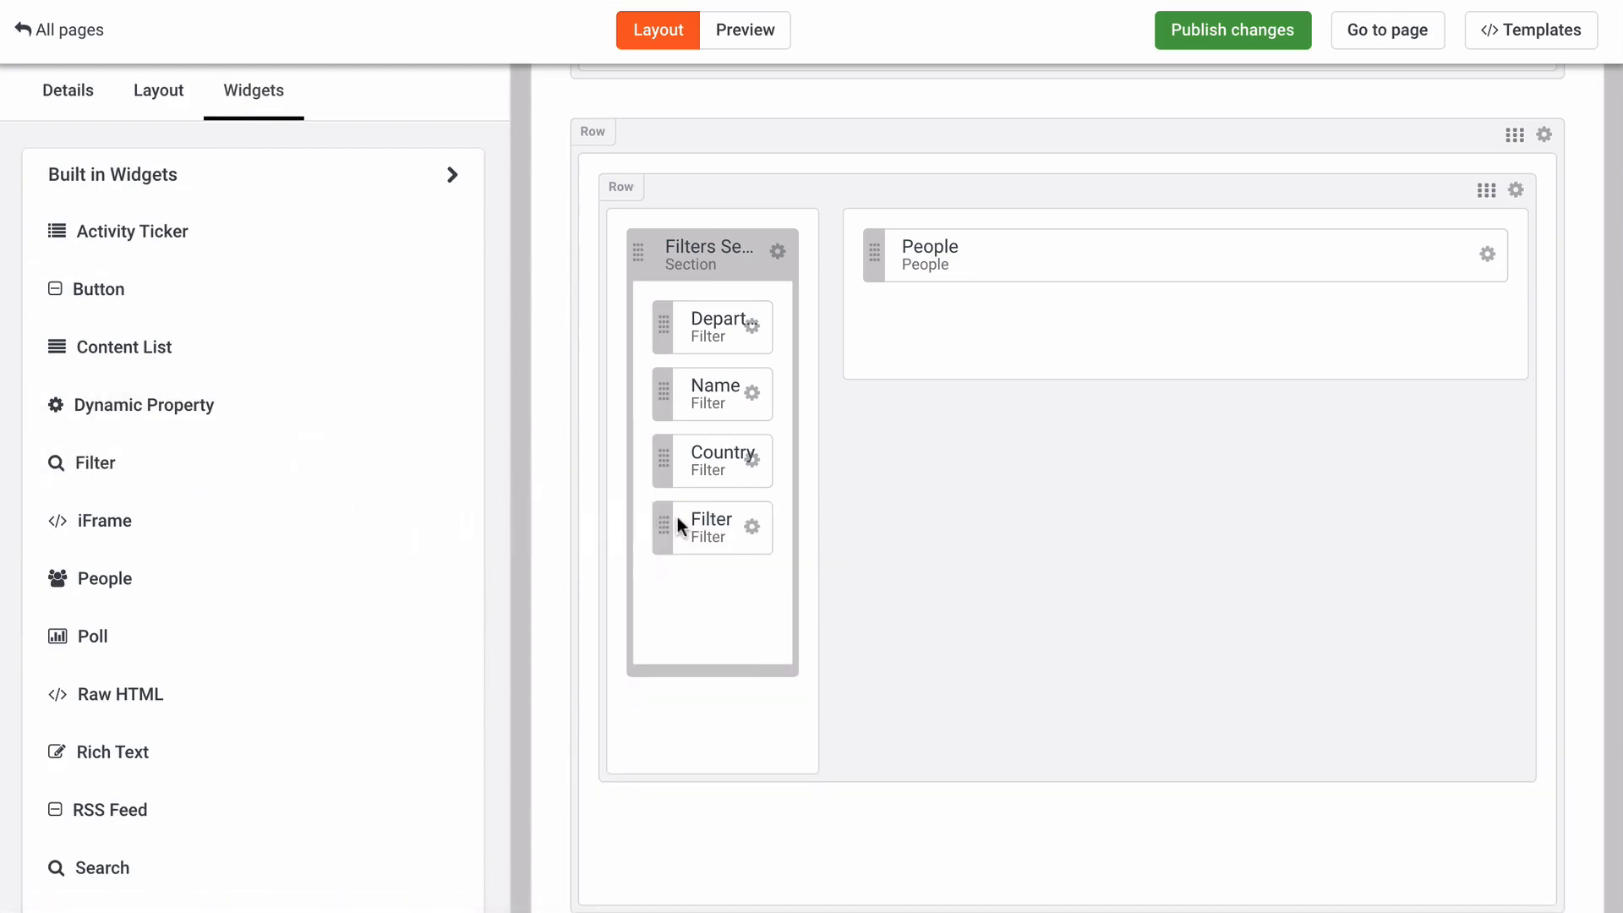
Step: Configure the new Filter widget to use the Office field, title it Office, and save it
{"action": "left_click", "coordinate": [753, 530]}
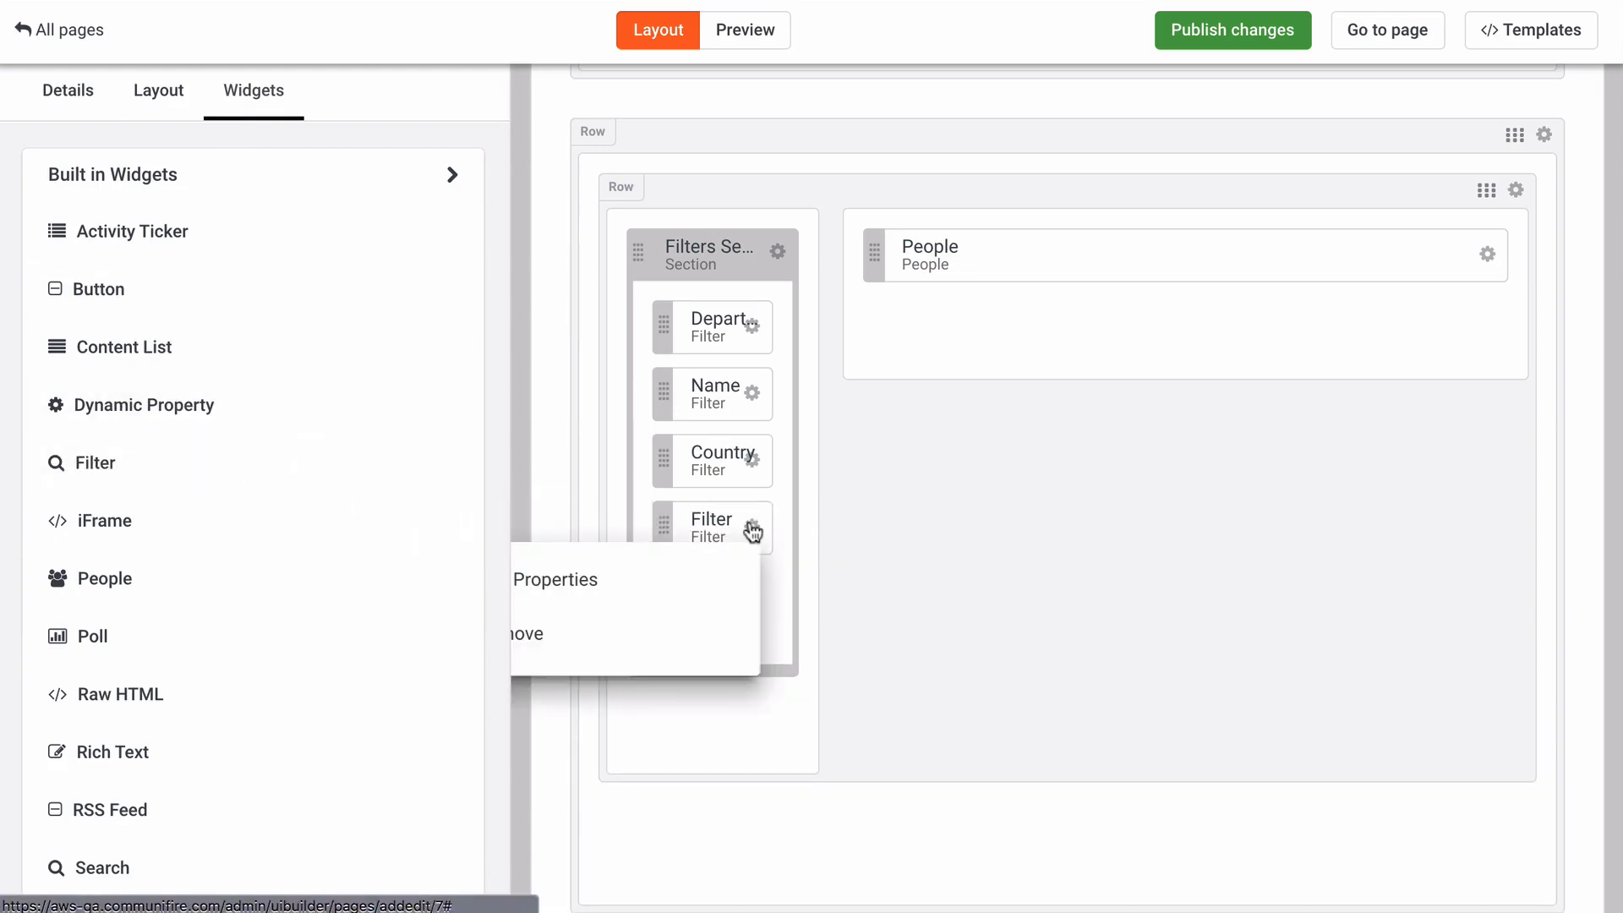
{"action": "left_click", "coordinate": [715, 576]}
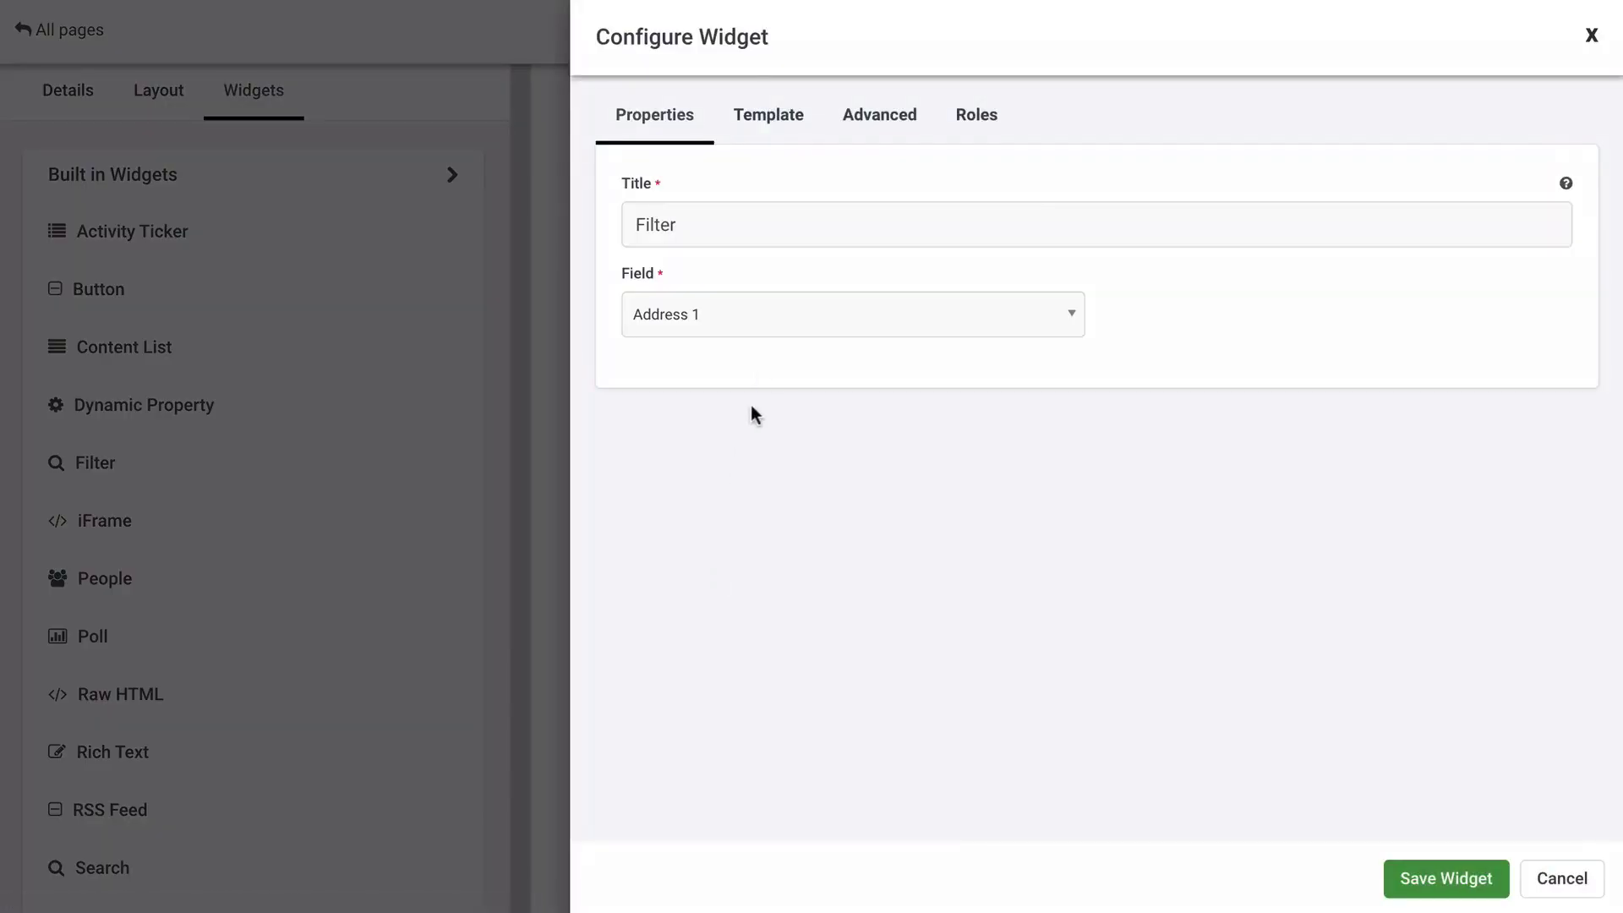
{"action": "left_click", "coordinate": [773, 331]}
{"action": "type", "text": "off"}
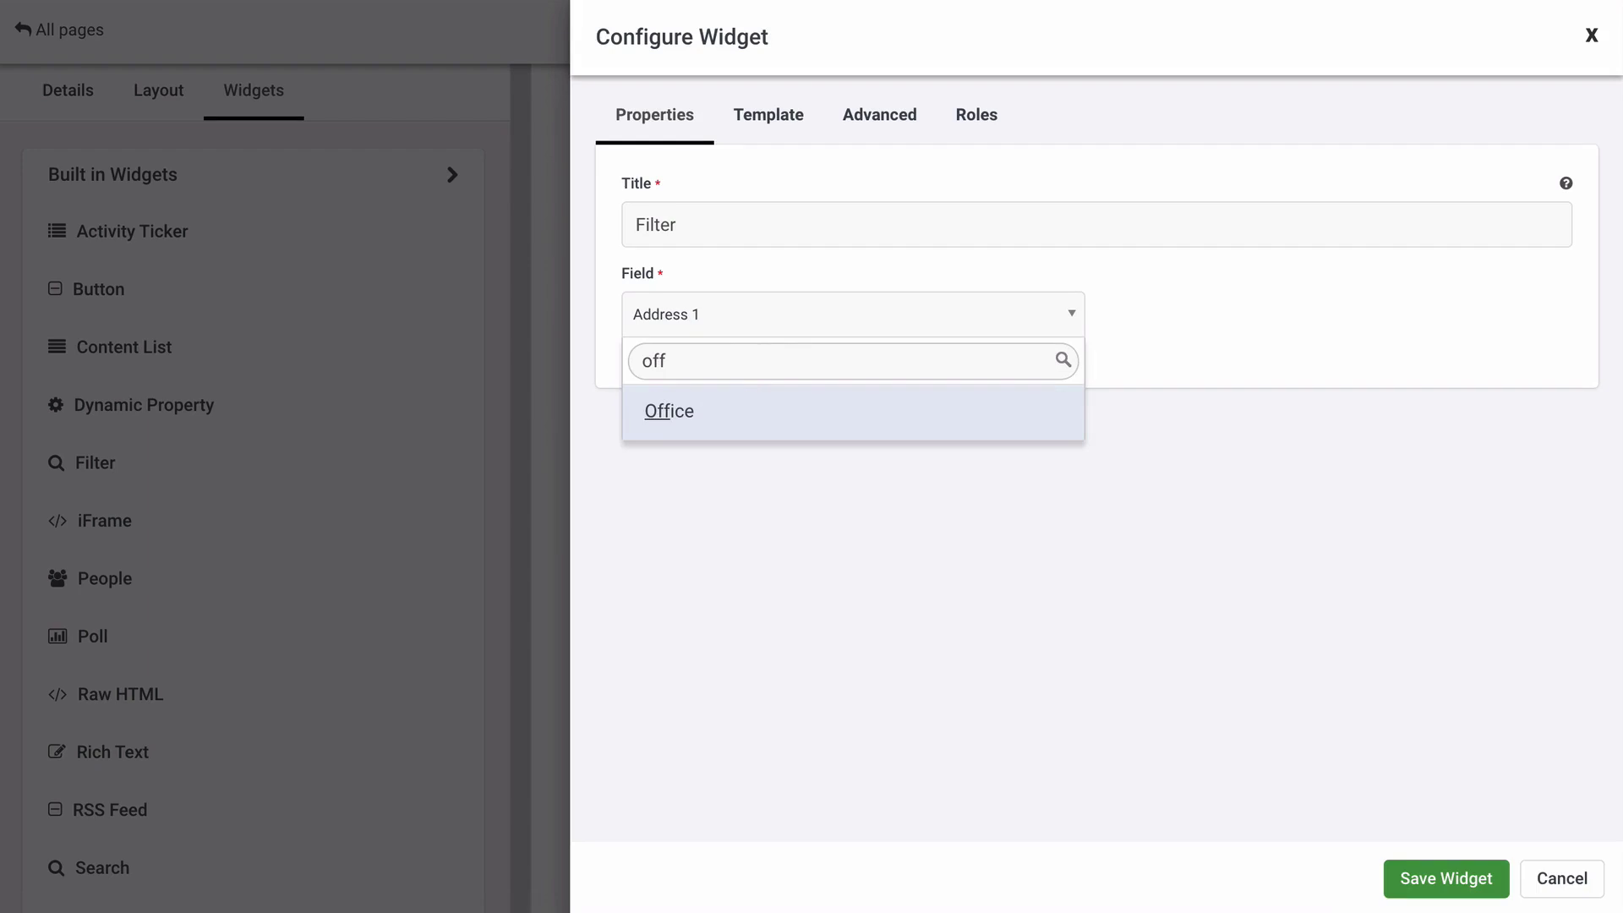
{"action": "left_click", "coordinate": [721, 407]}
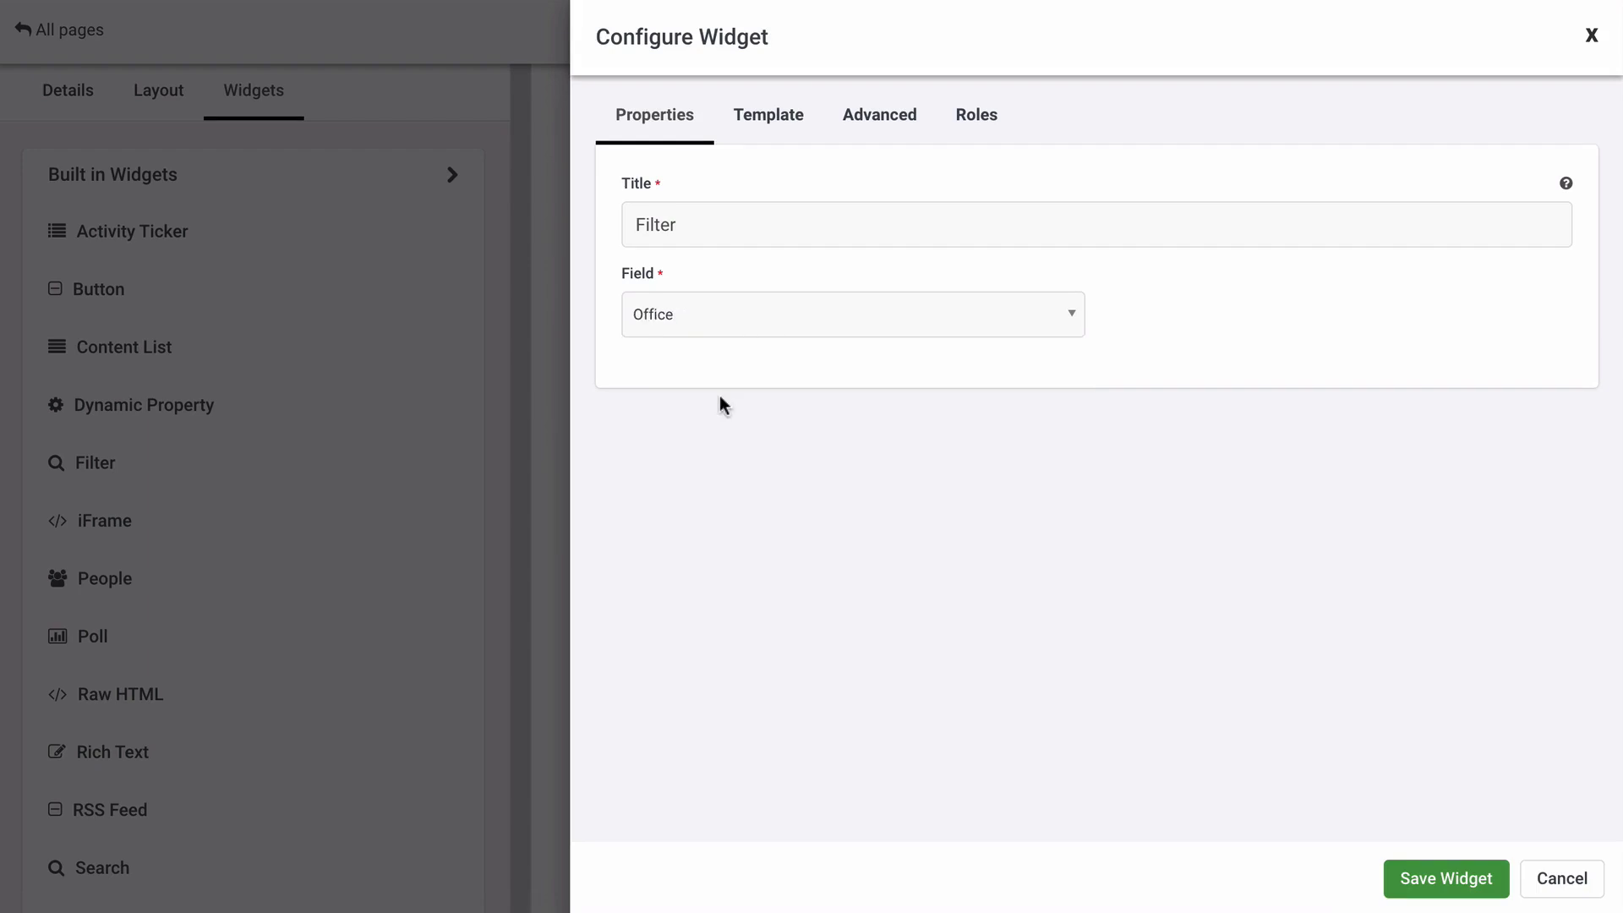
{"action": "double_click", "coordinate": [675, 221]}
{"action": "type", "text": "Office"}
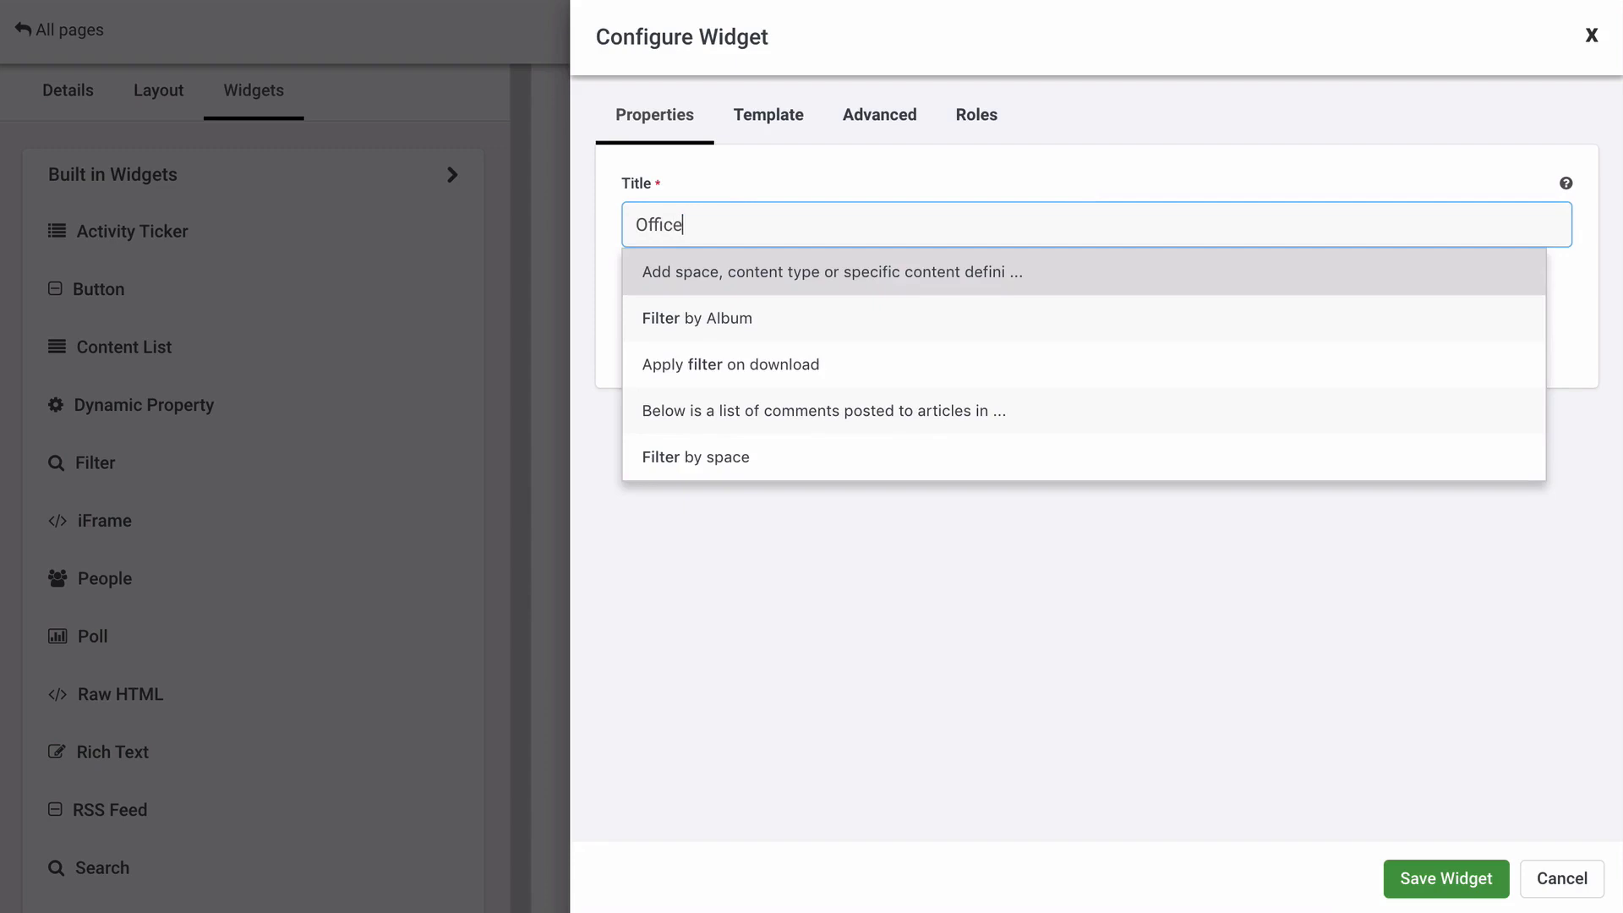
{"action": "left_click", "coordinate": [712, 179]}
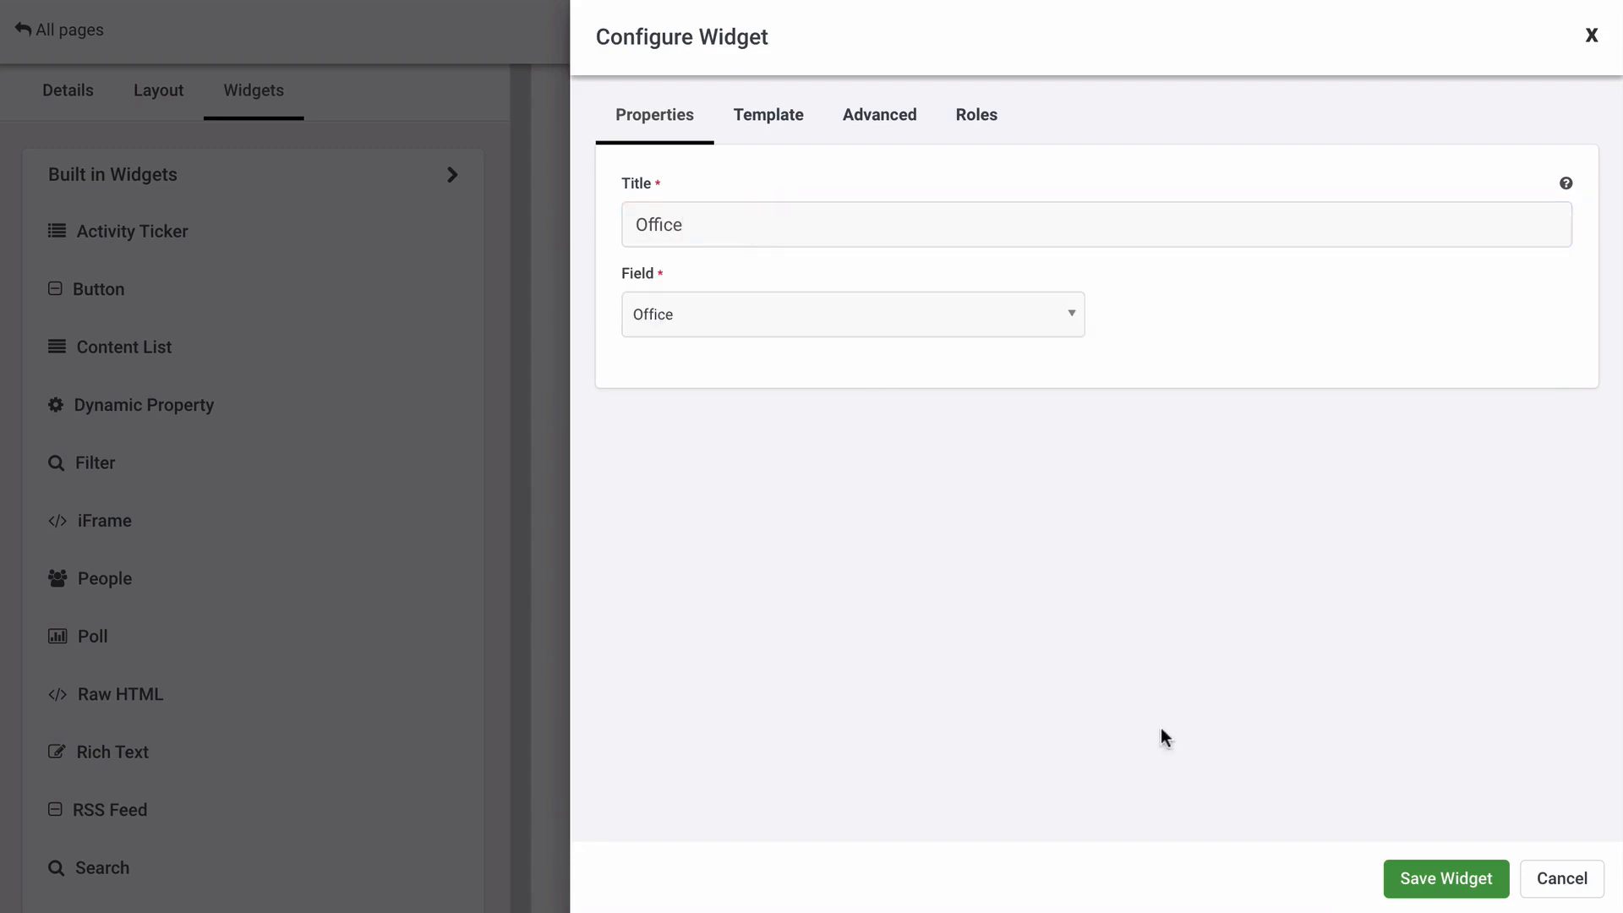
{"action": "left_click", "coordinate": [1403, 876]}
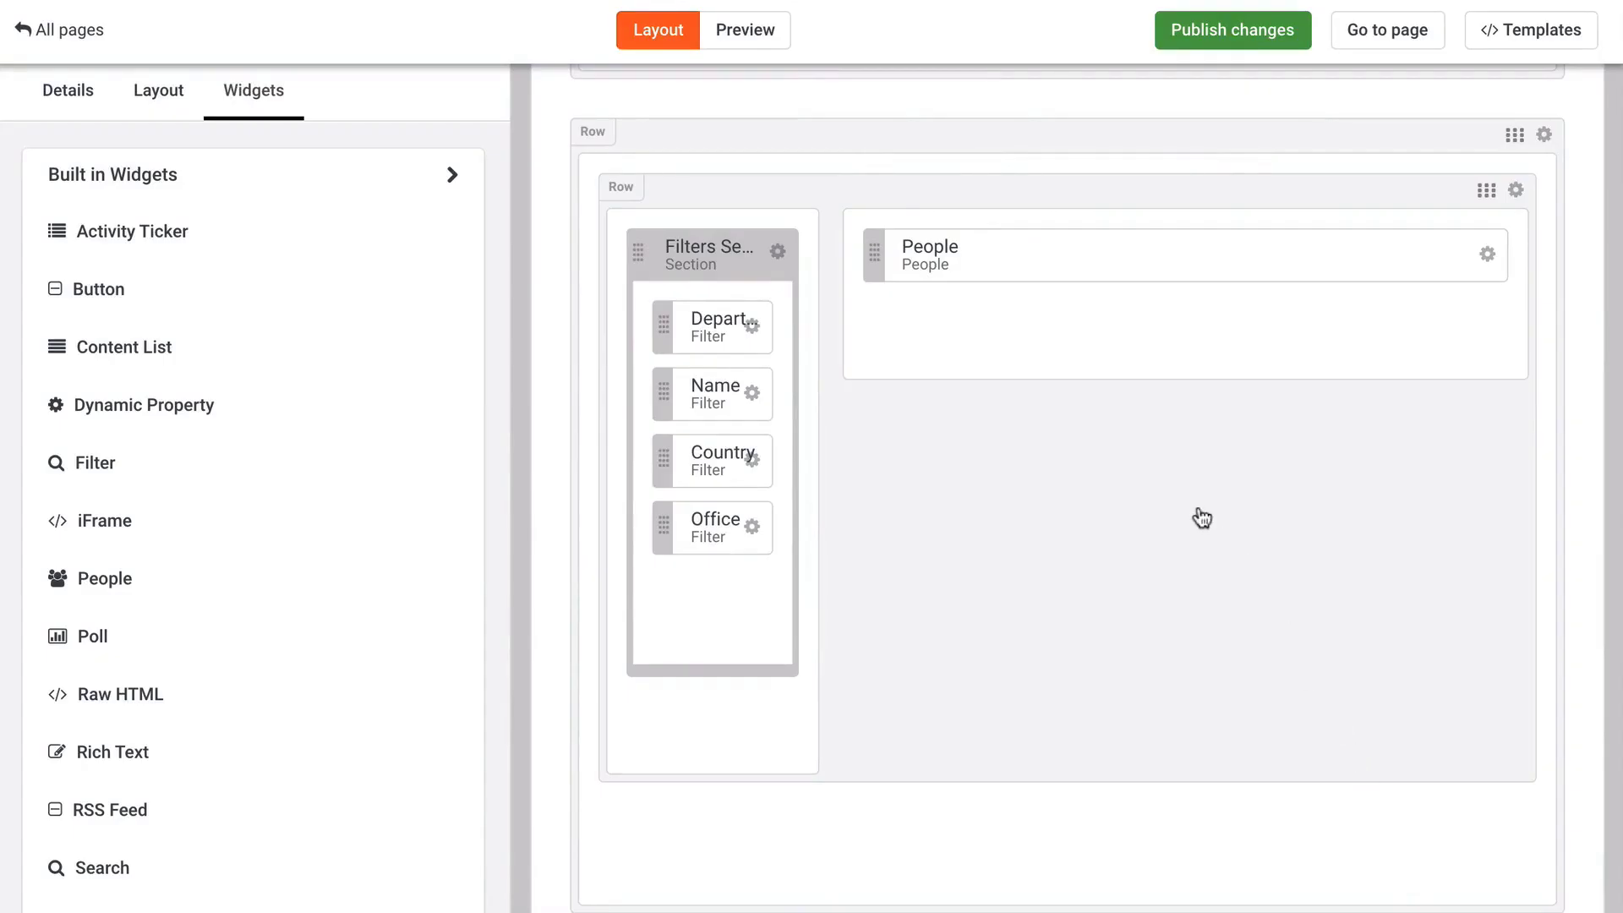
Step: Preview the People Directory page, publish its changes, and go to the live page
{"action": "left_click", "coordinate": [752, 41]}
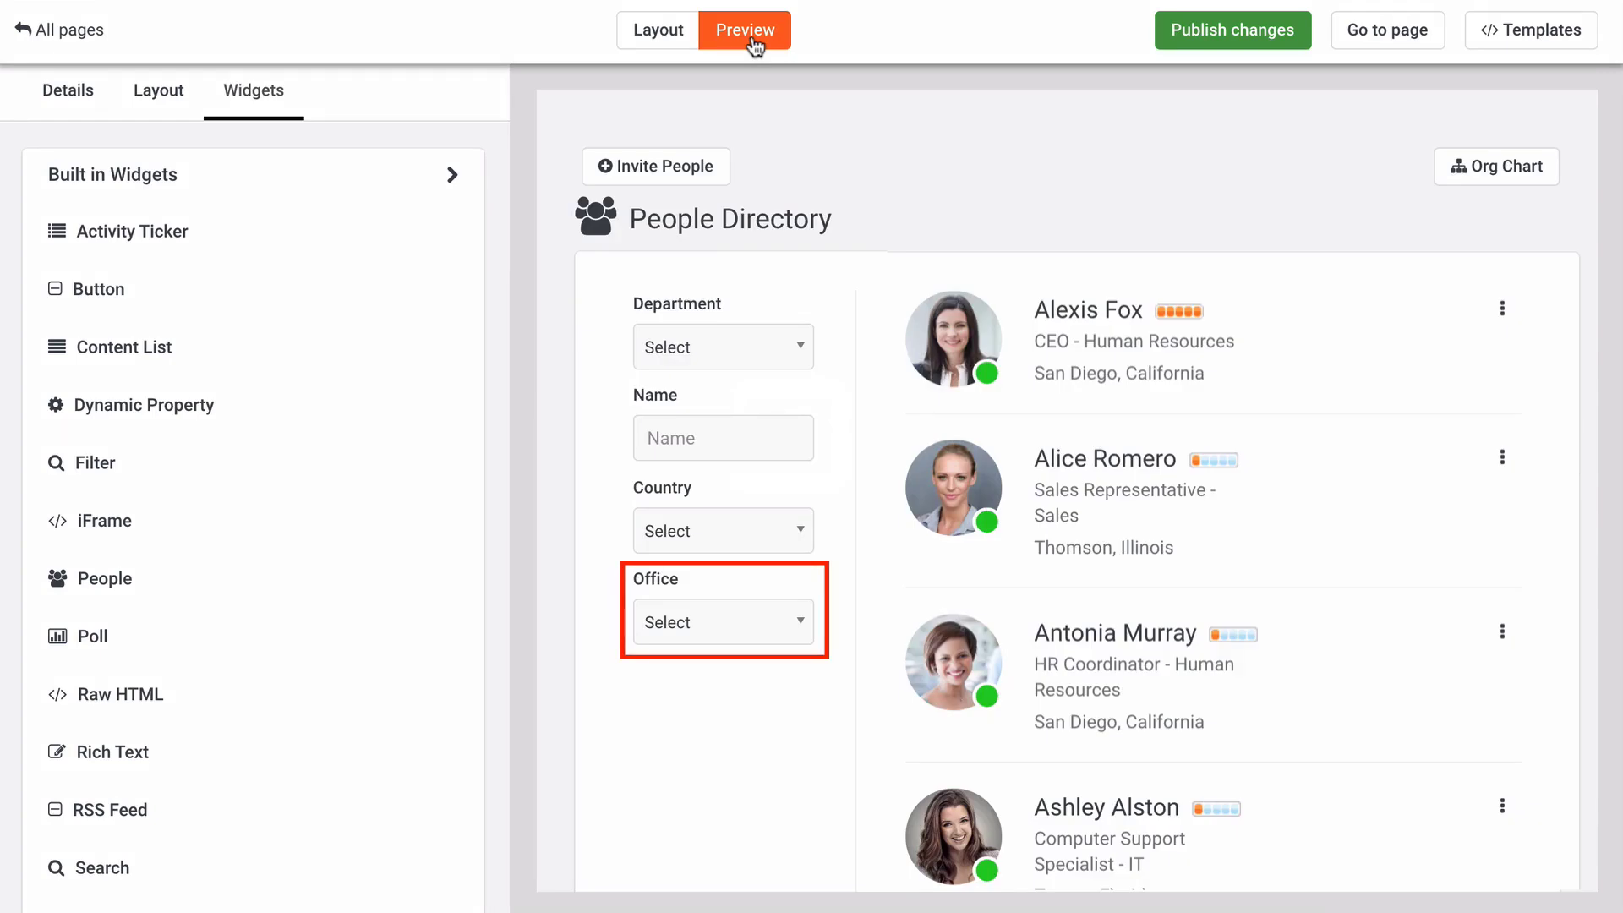
{"action": "left_click", "coordinate": [1171, 36]}
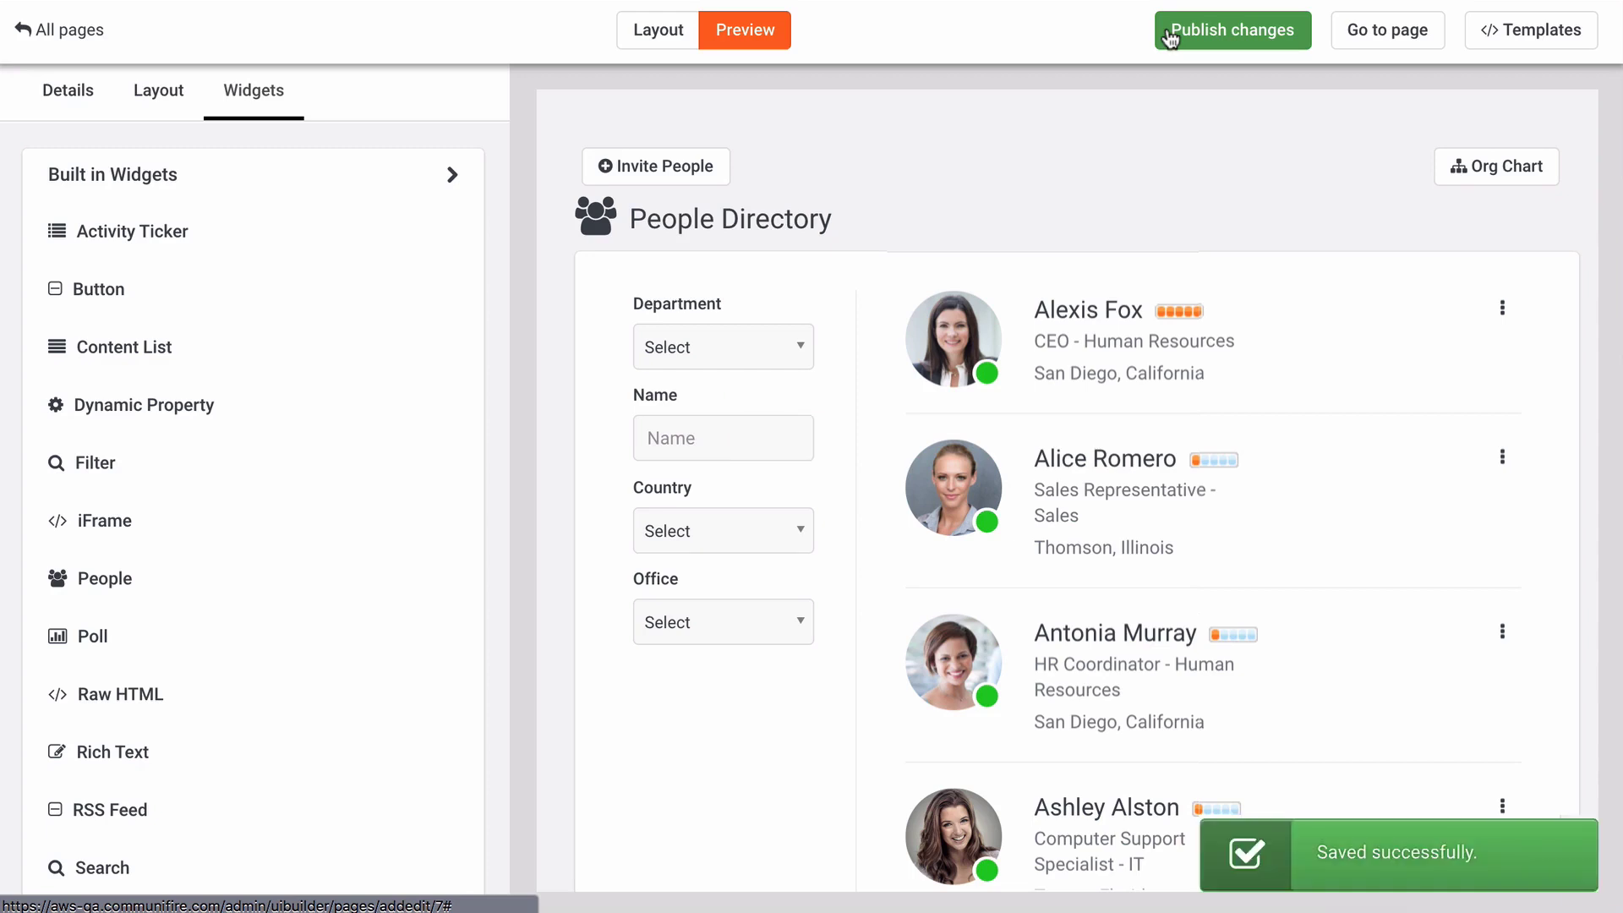
{"action": "left_click", "coordinate": [1361, 34]}
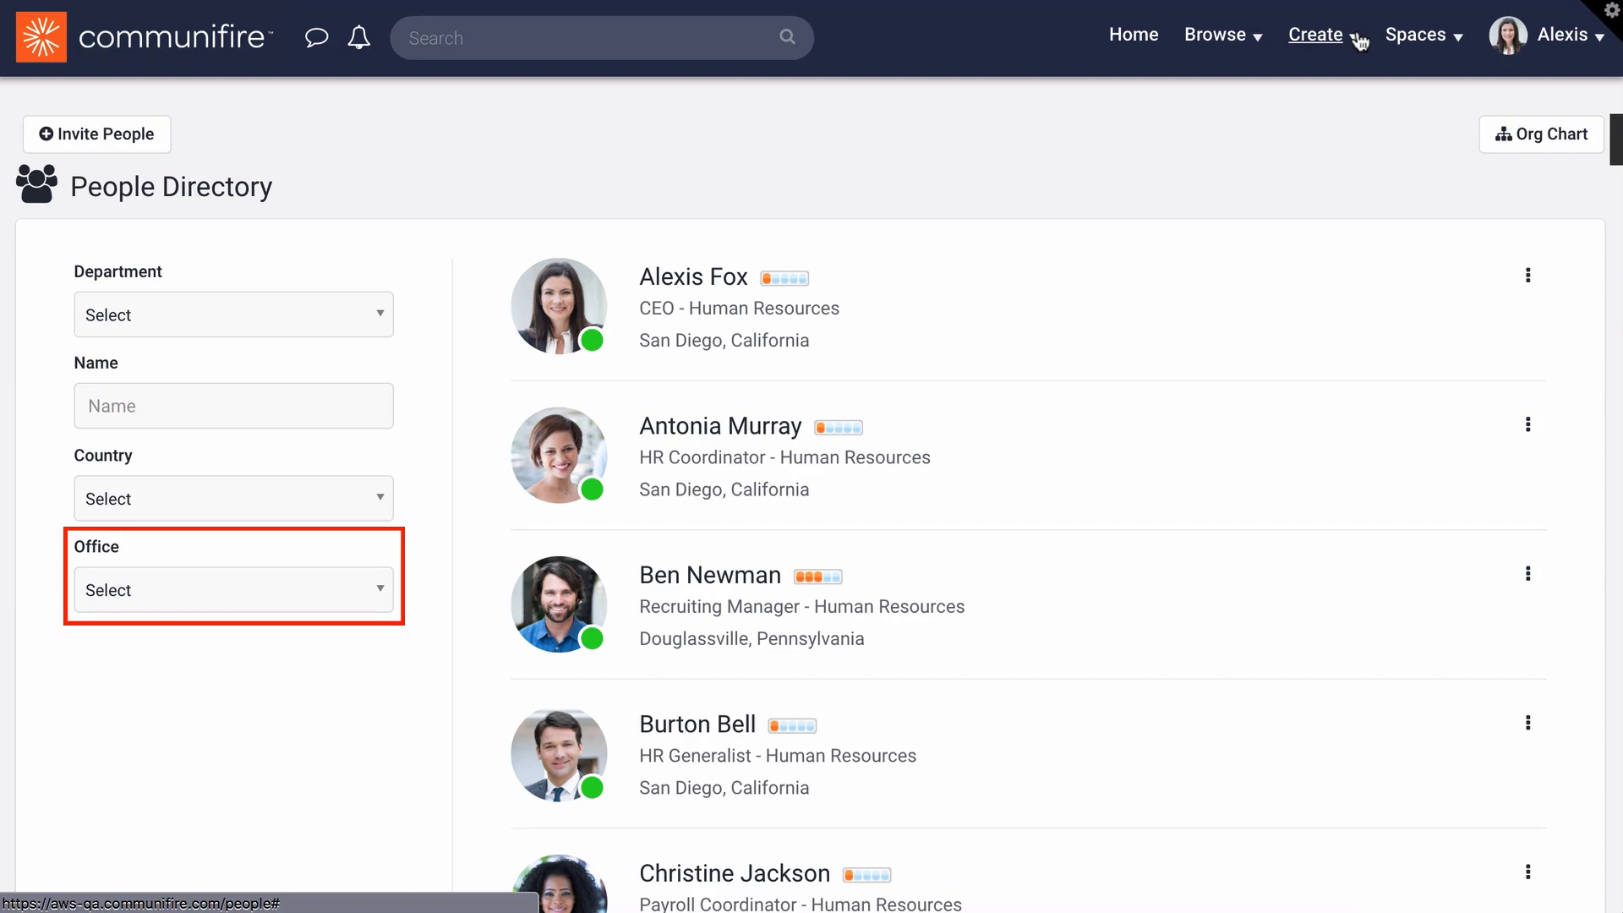
Step: Filter the live People Directory by the office Floor 2 and look through the matching employees
{"action": "left_click", "coordinate": [366, 596]}
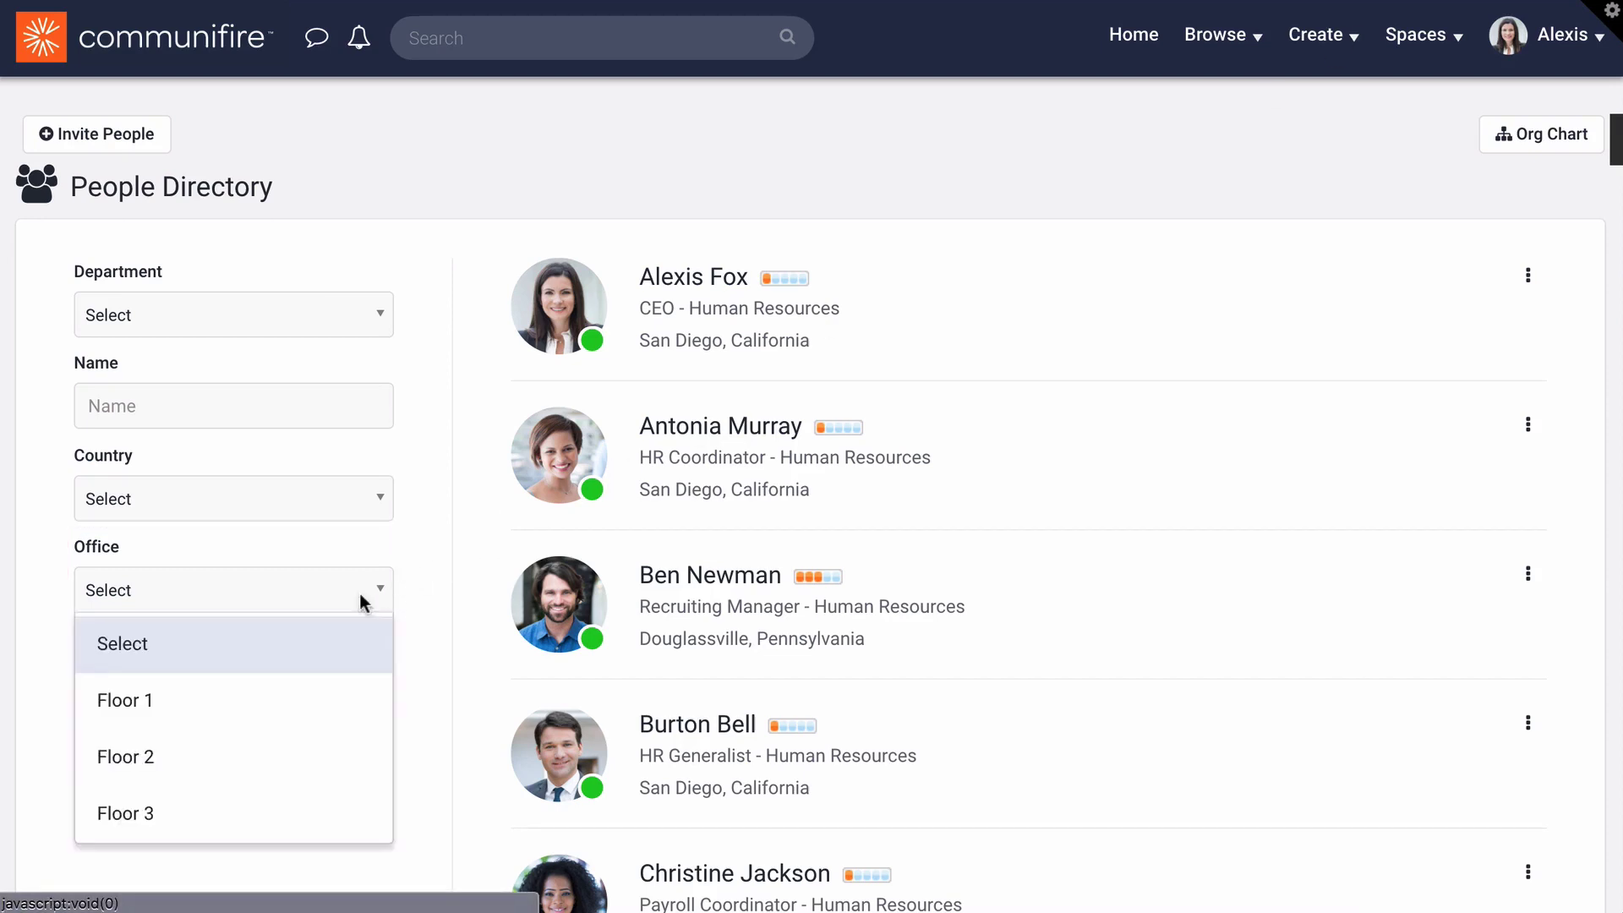
{"action": "left_click", "coordinate": [300, 755]}
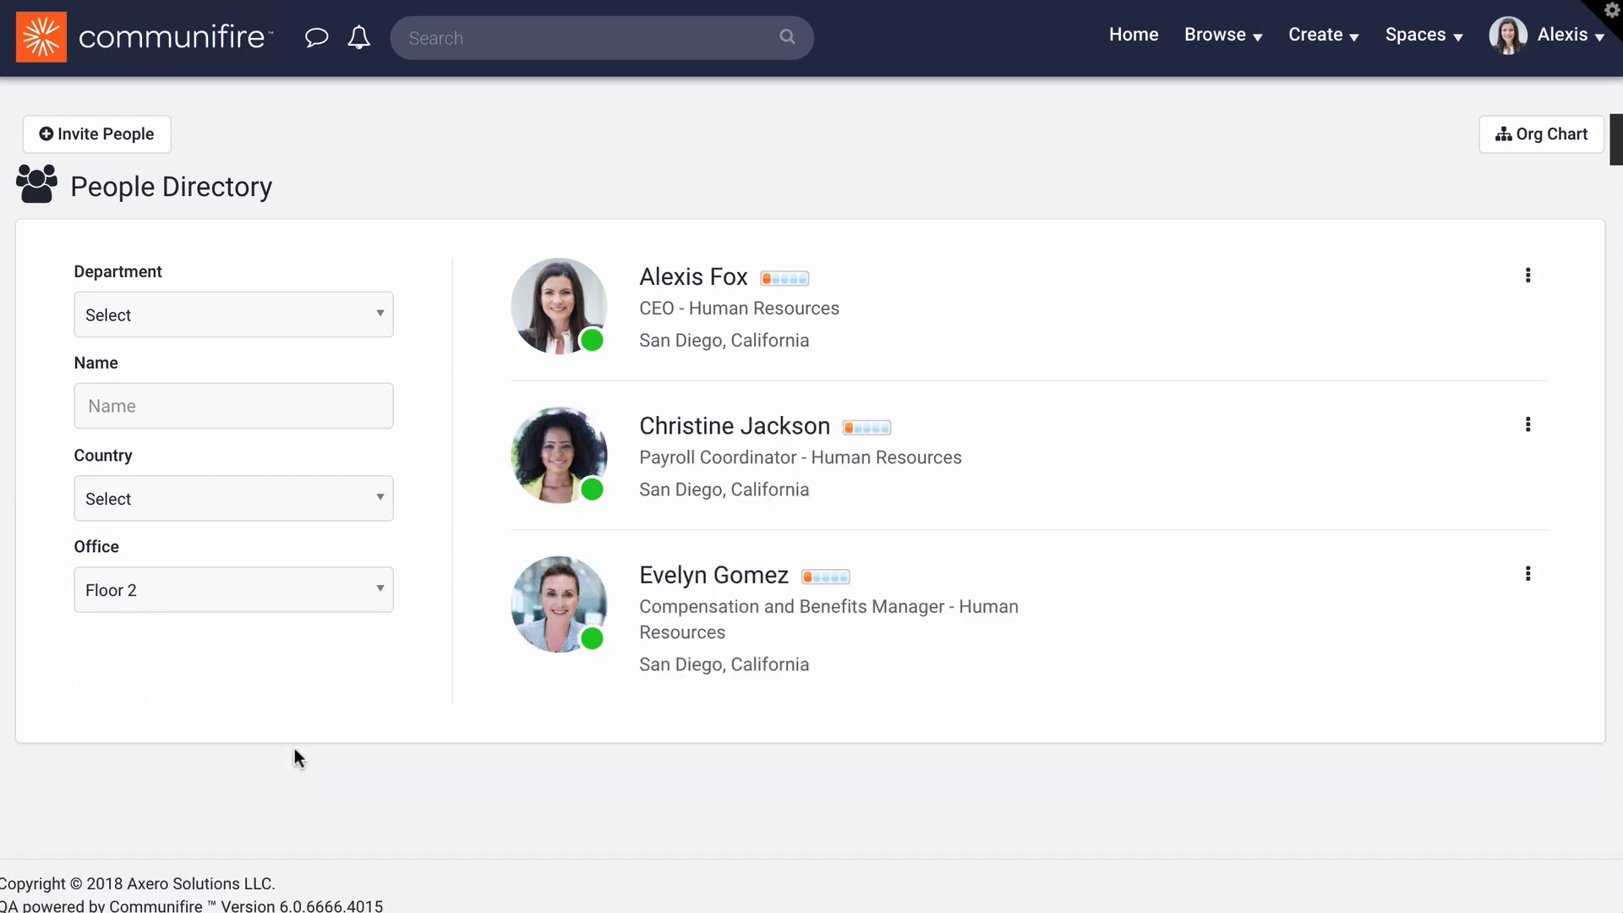
{"action": "scroll", "coordinate": [299, 757], "scroll_direction": "down", "scroll_amount": 3}
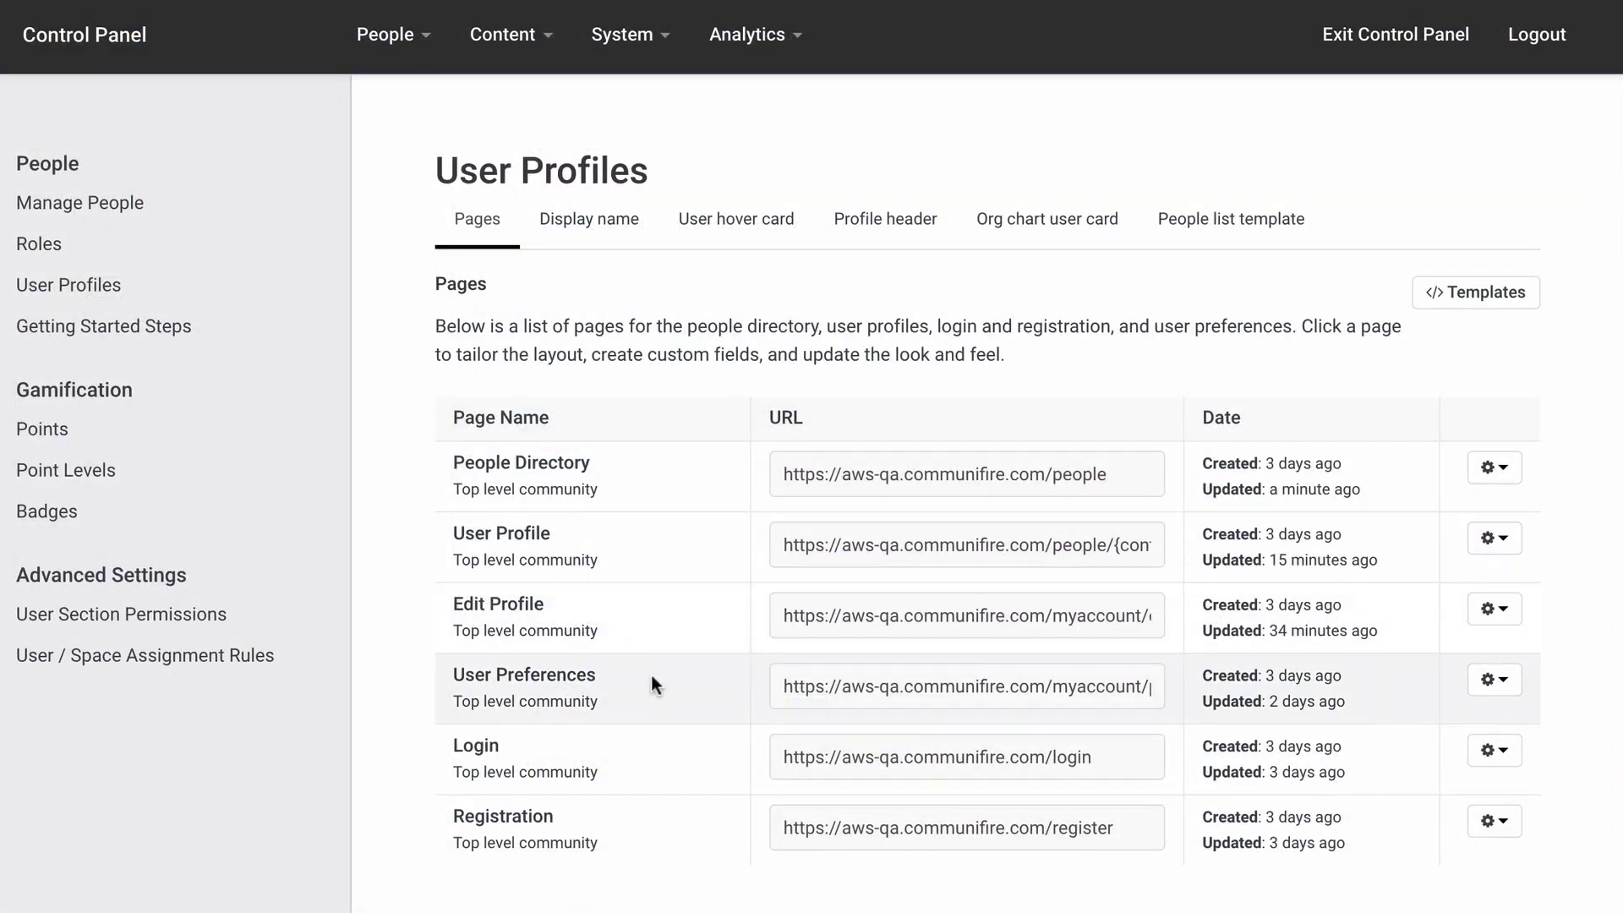
Step: Open the User Preferences page for editing and add a new Yes / No field at the top of the Preferences section
{"action": "left_click", "coordinate": [1494, 680]}
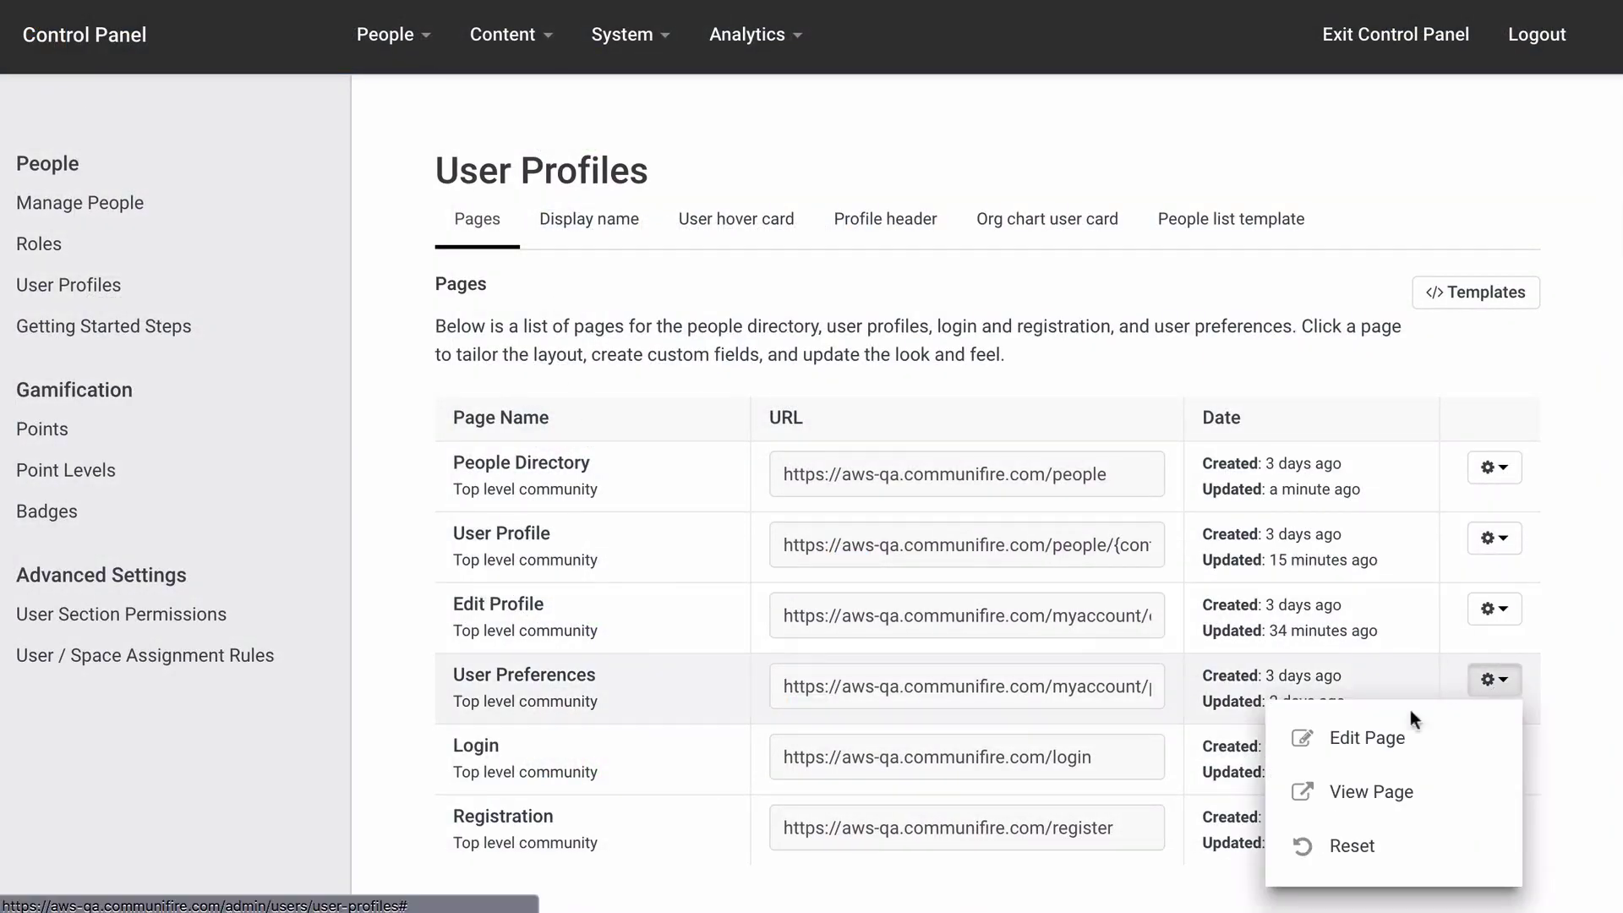
{"action": "left_click", "coordinate": [1353, 737]}
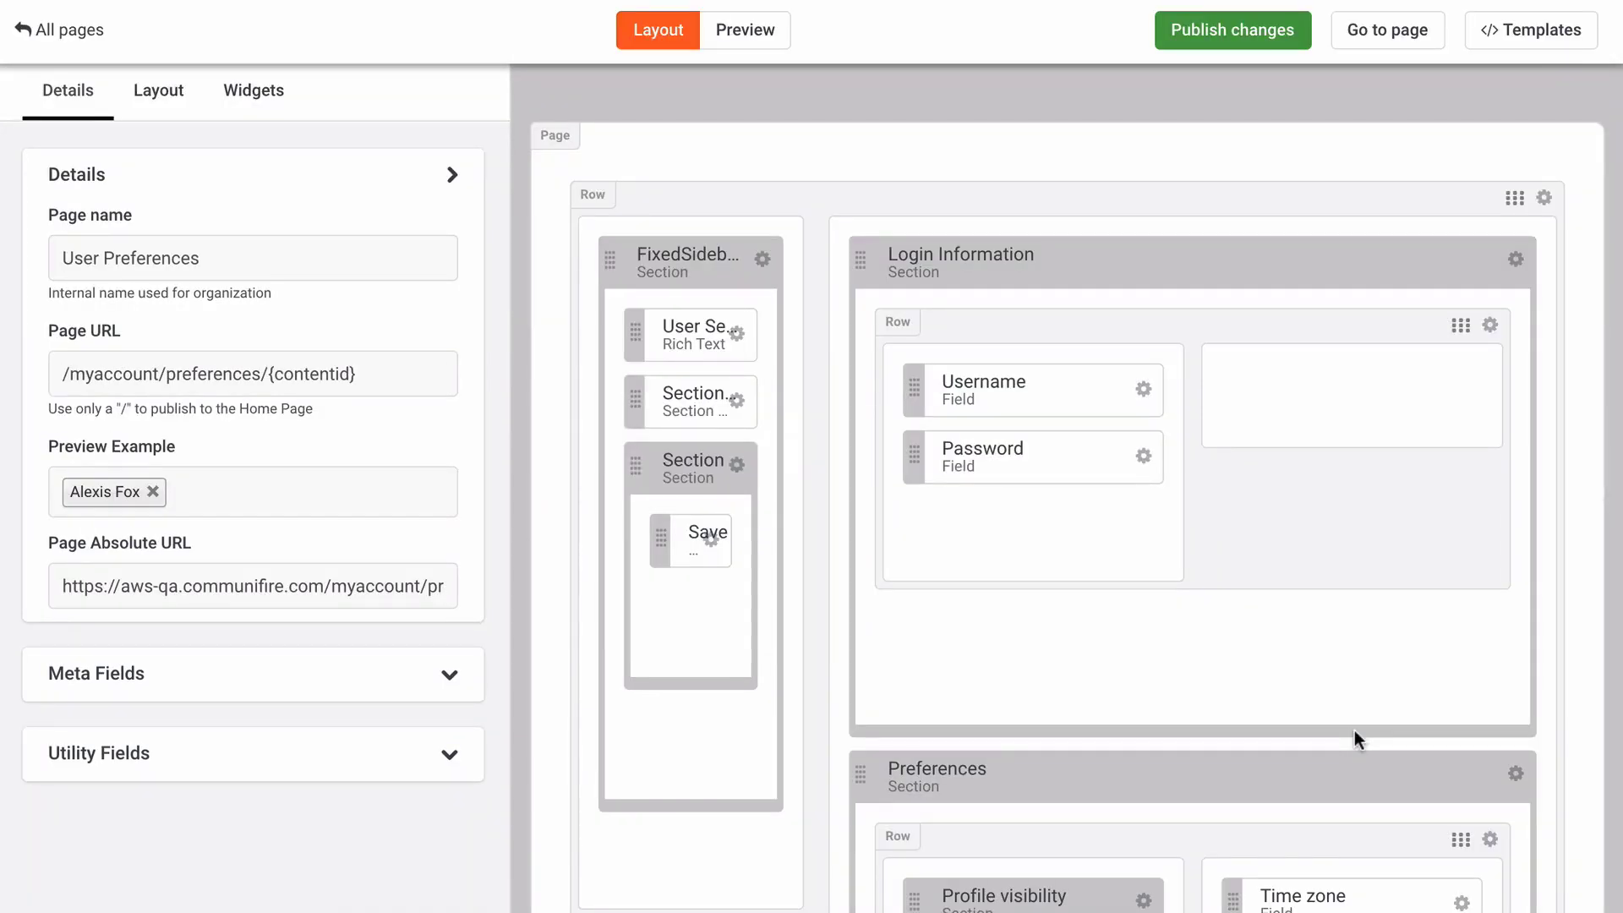
{"action": "scroll", "coordinate": [1355, 731], "scroll_direction": "down", "scroll_amount": 5}
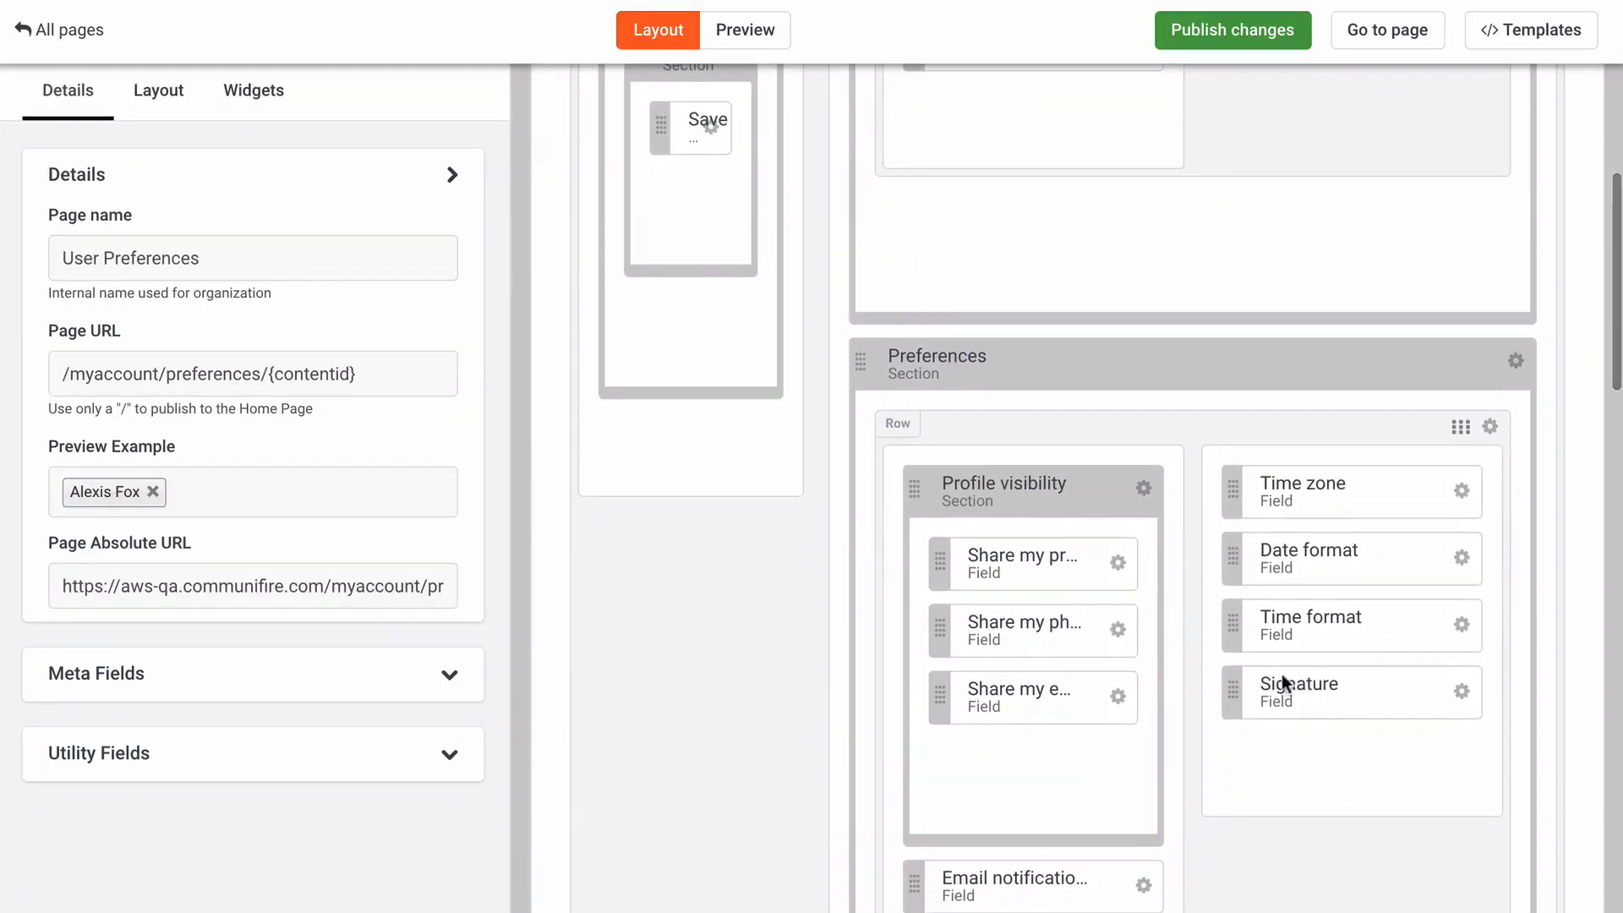
{"action": "left_click", "coordinate": [258, 107]}
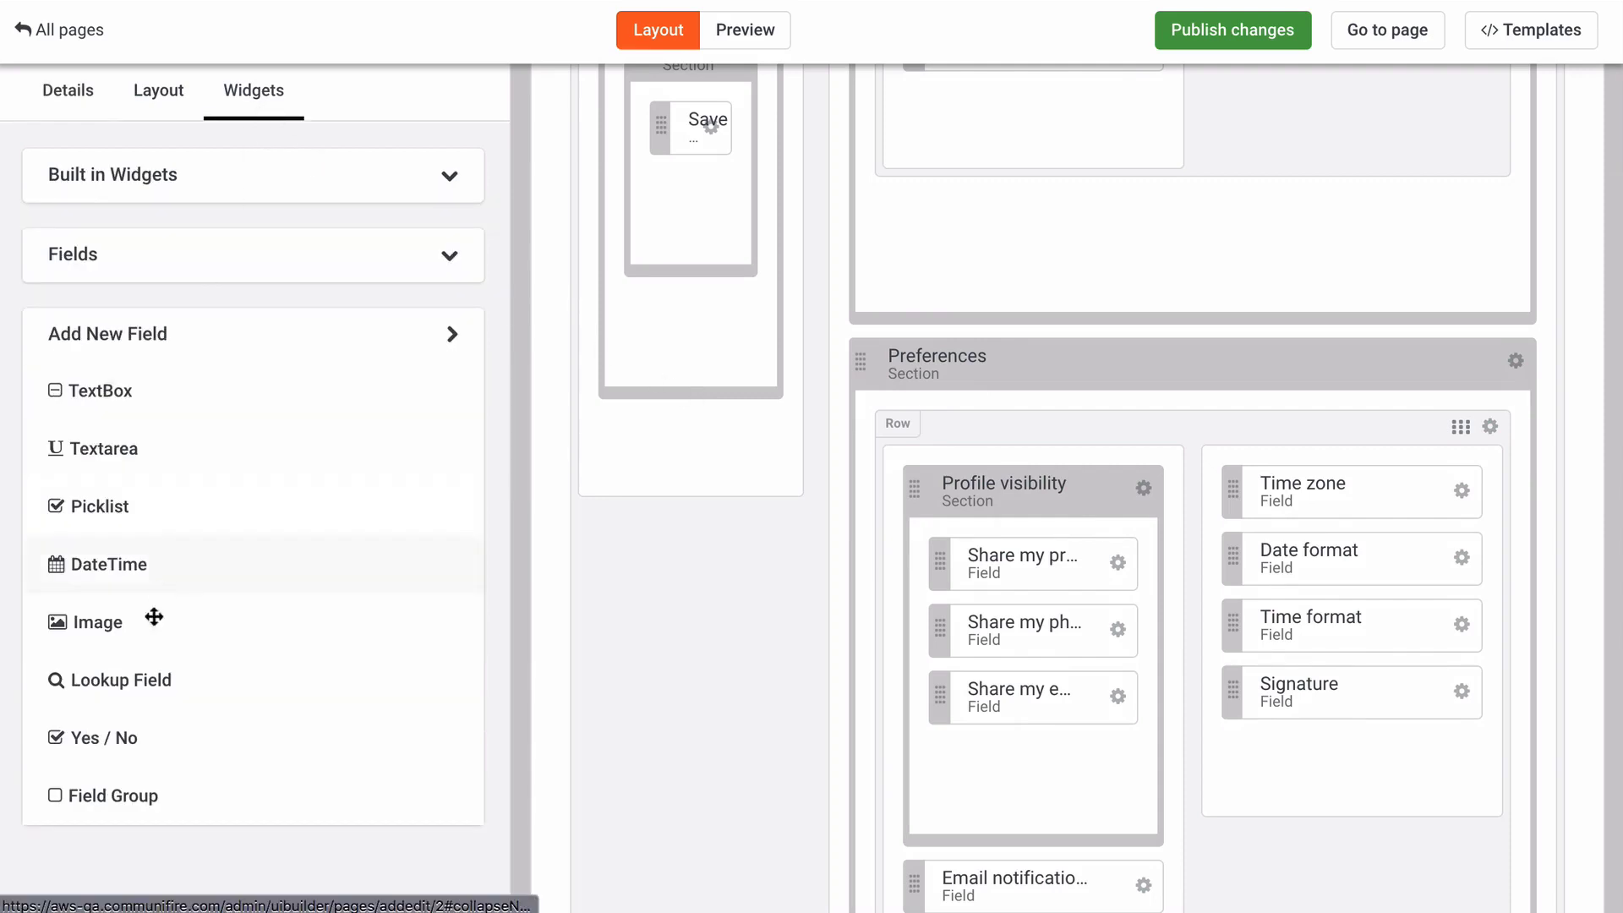
{"action": "left_click_drag", "start_coordinate": [101, 740], "coordinate": [994, 422]}
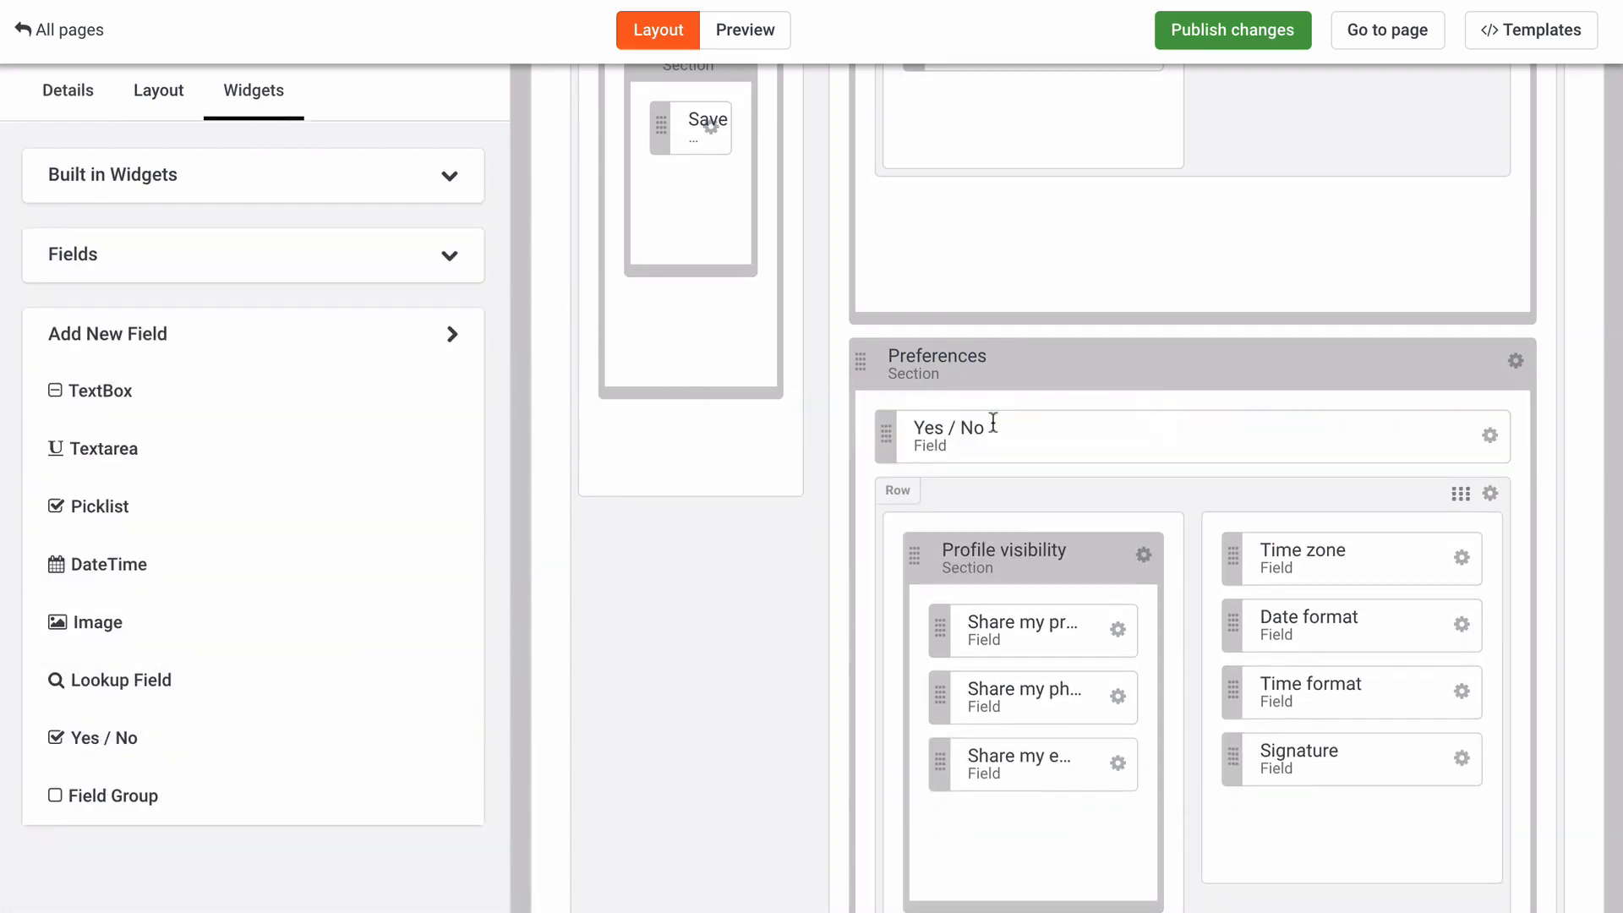
Step: Set the label of the new Yes / No field to "I have read the Electronic Communication and Internet Use policy."
{"action": "left_click", "coordinate": [1490, 436]}
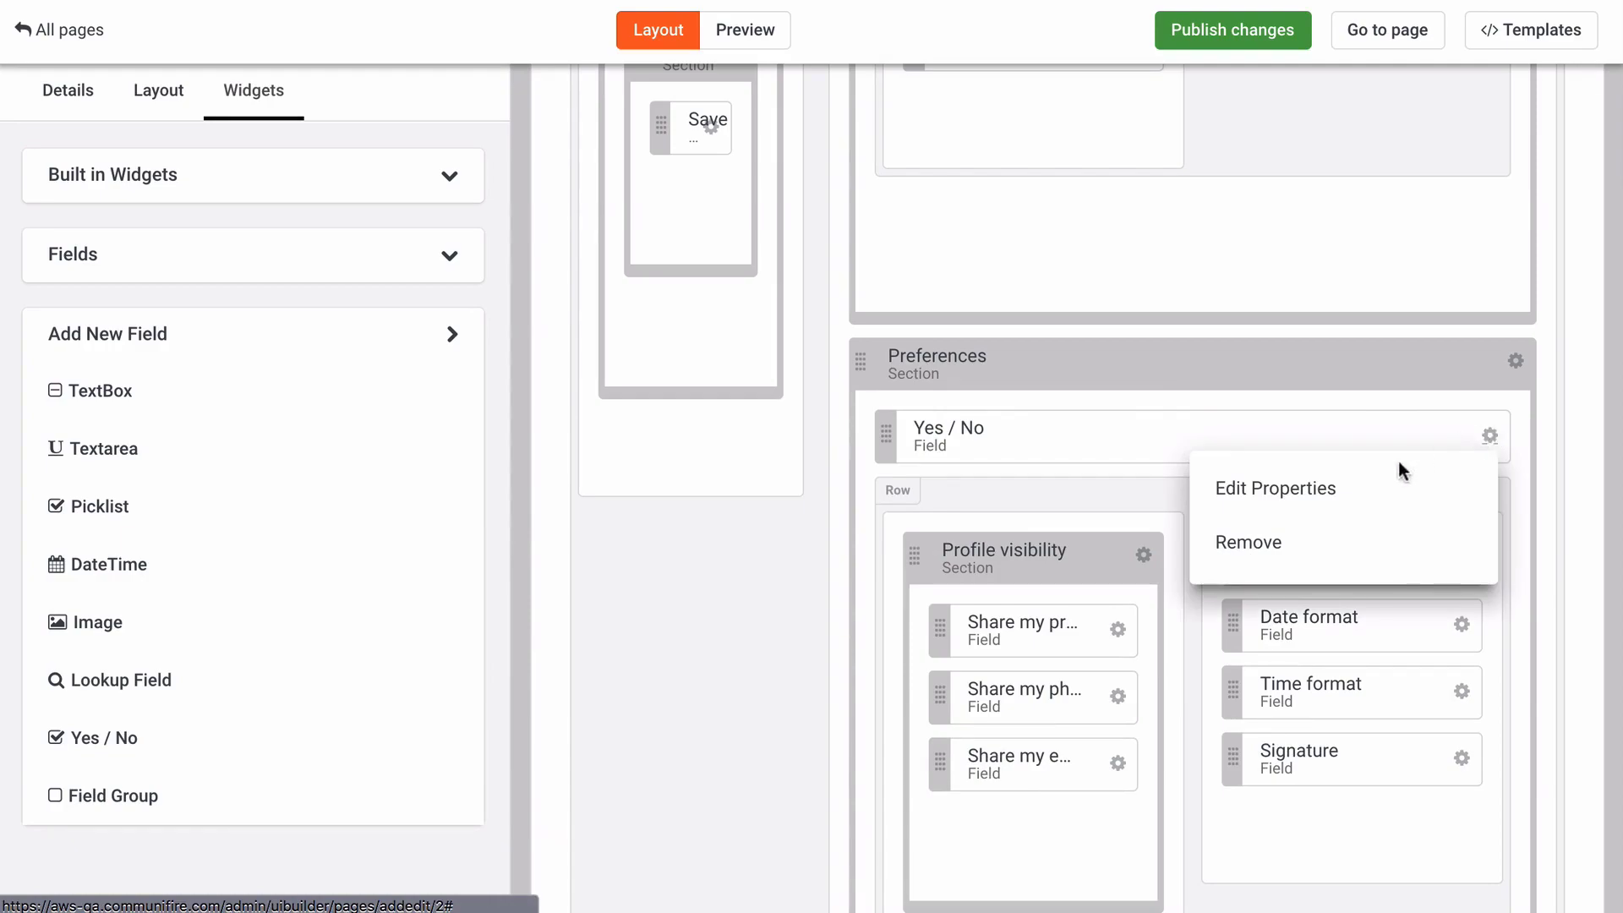
{"action": "left_click", "coordinate": [1319, 492]}
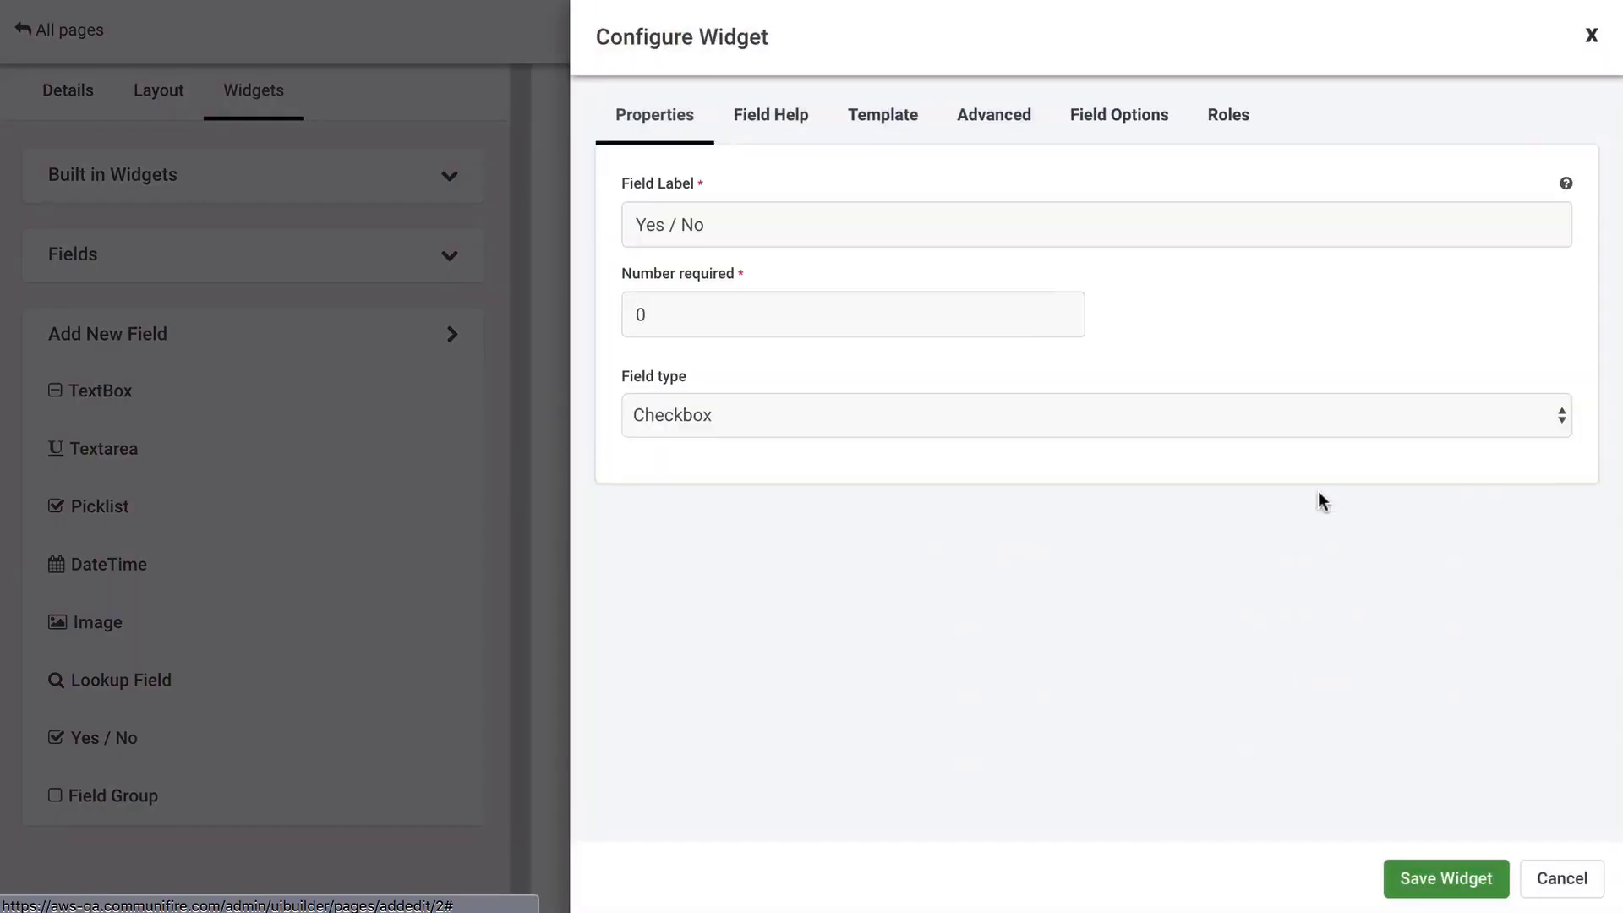
{"action": "double_click", "coordinate": [779, 223]}
{"action": "triple_click", "coordinate": [779, 223]}
{"action": "type", "text": "I have read the Electronic Communication and Internet Use policy."}
{"action": "left_click", "coordinate": [810, 185]}
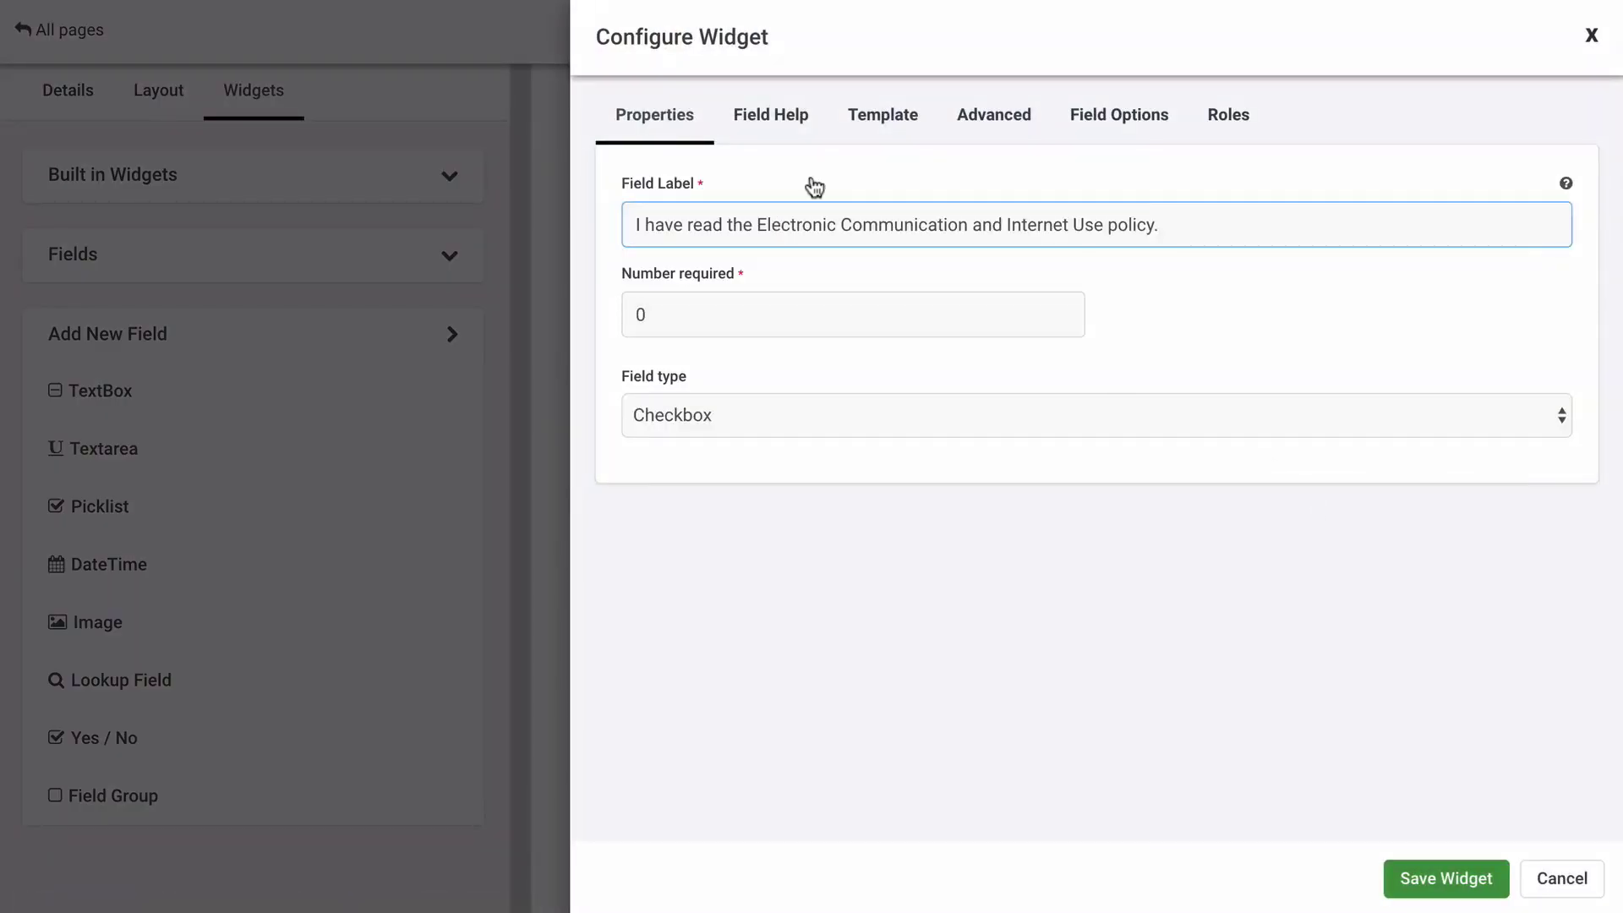
Step: Set the policy field's number required to 1, save the widget, and preview the User Preferences page
{"action": "left_click", "coordinate": [794, 309]}
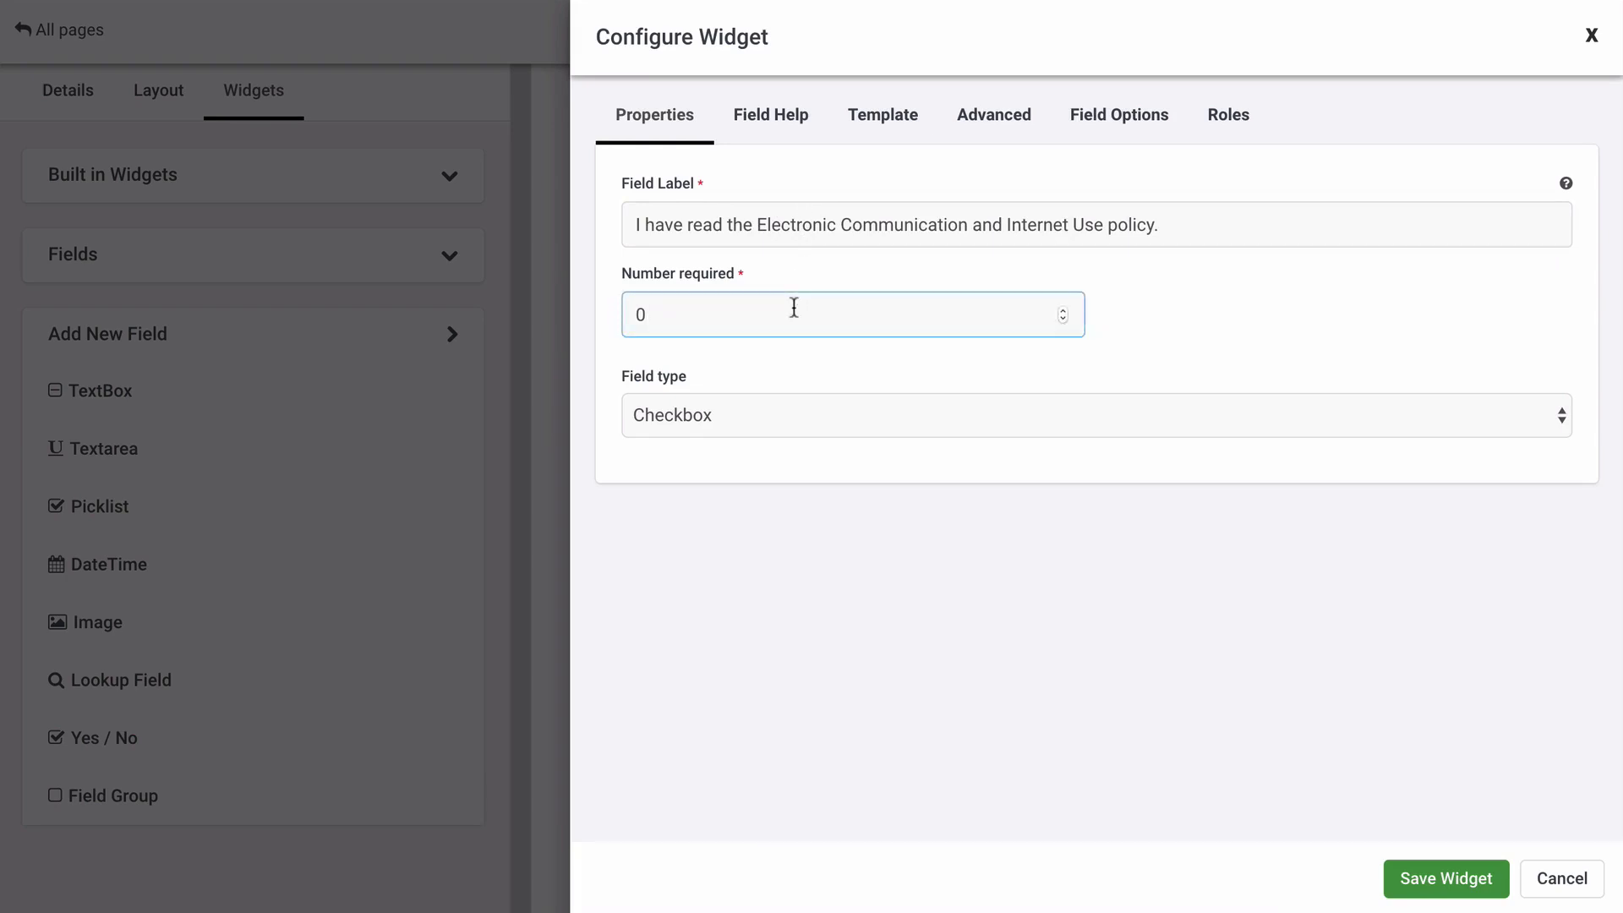
{"action": "key", "text": "BackSpace"}
{"action": "type", "text": "1"}
{"action": "left_click", "coordinate": [1429, 877]}
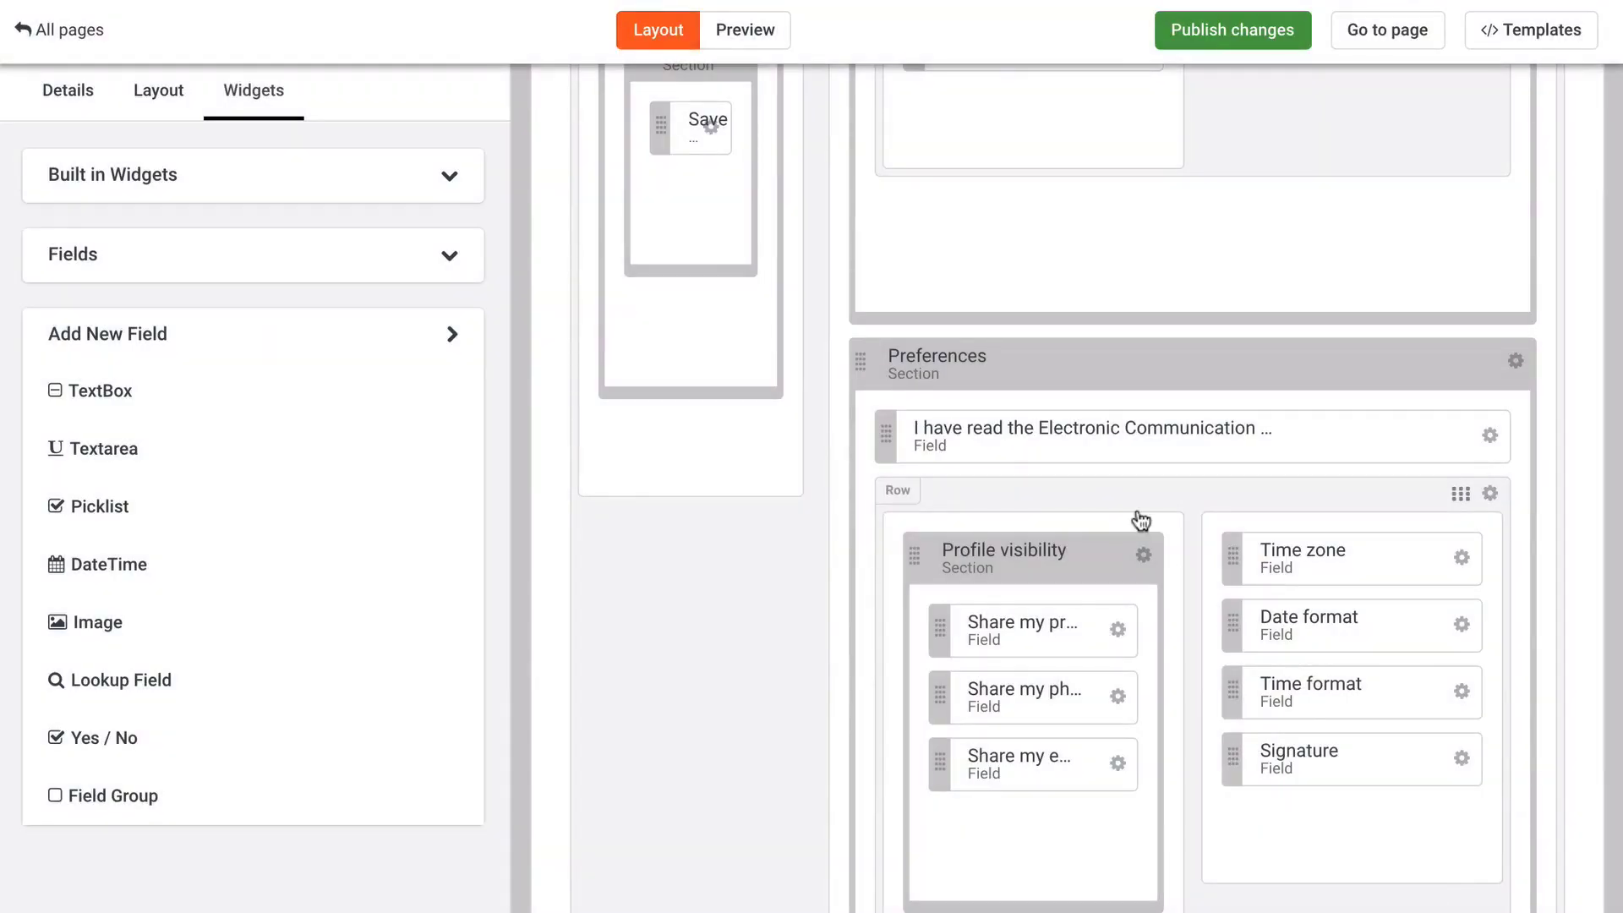
{"action": "left_click", "coordinate": [743, 40]}
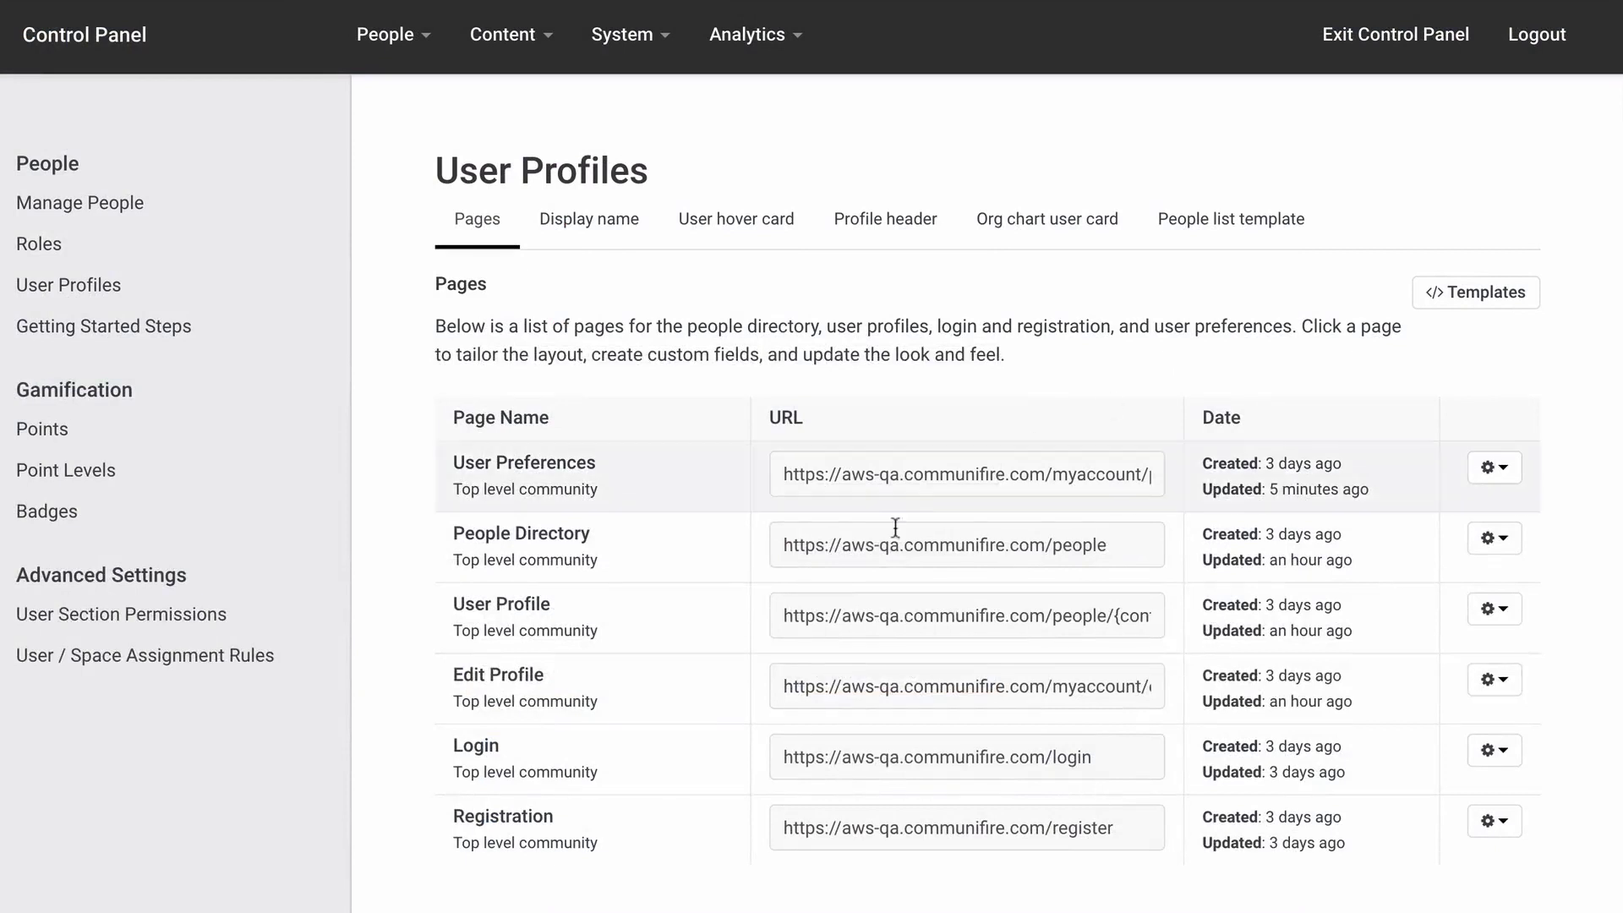
Step: Open the Login page for editing and add a Rich Text widget at the end of the Login to your account section
{"action": "left_click", "coordinate": [1476, 750]}
{"action": "left_click", "coordinate": [1367, 807]}
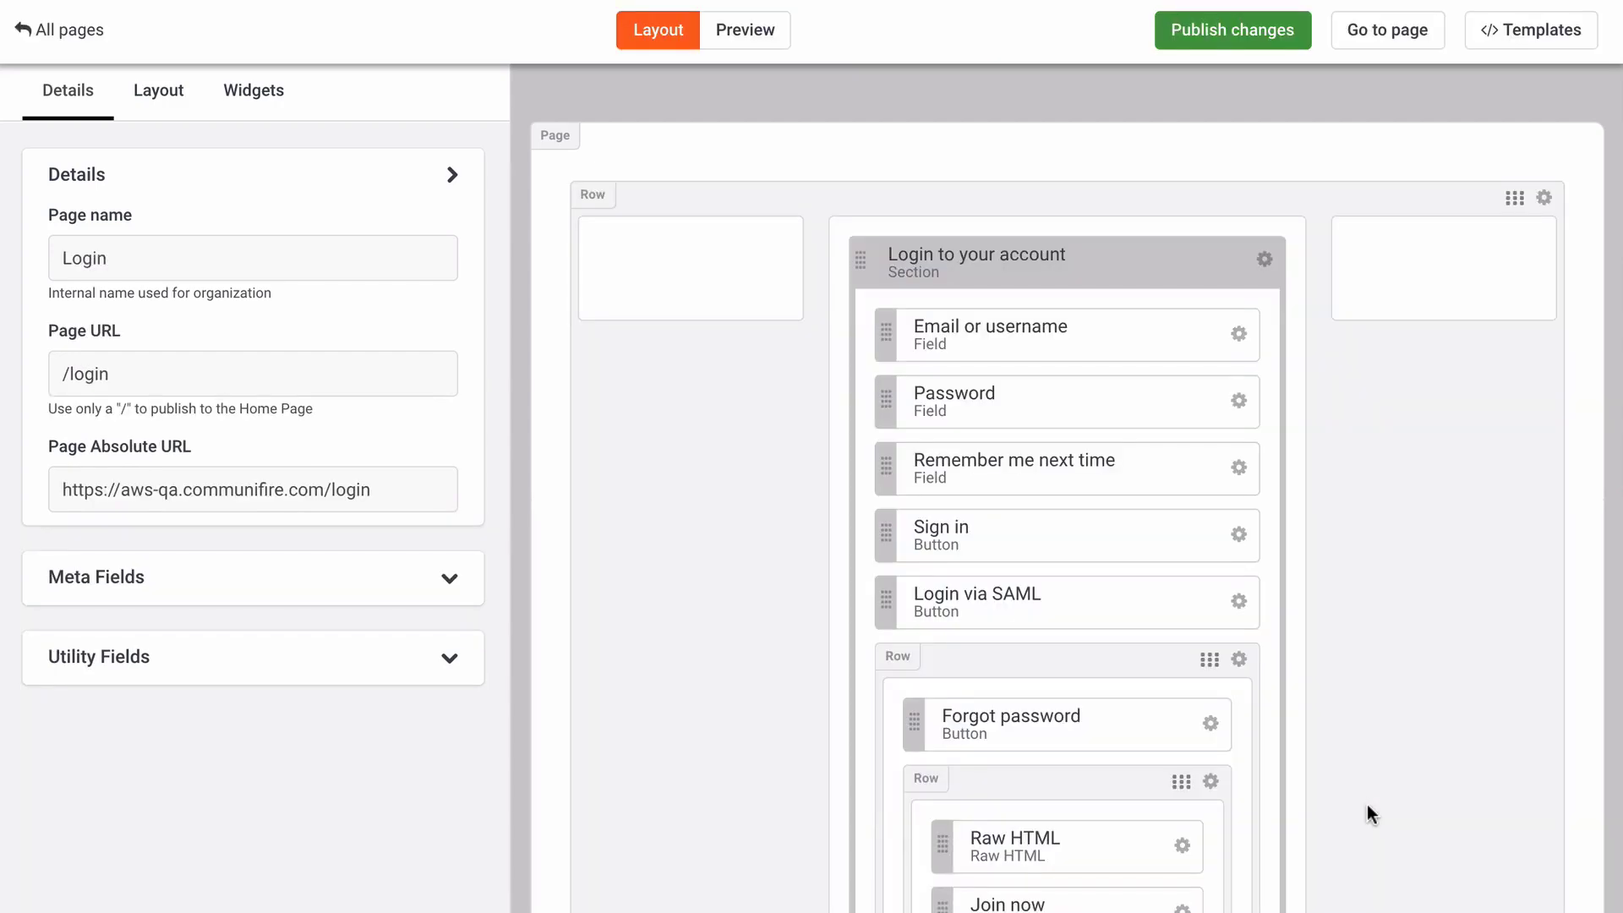
{"action": "scroll", "coordinate": [1368, 807], "scroll_direction": "down", "scroll_amount": 6}
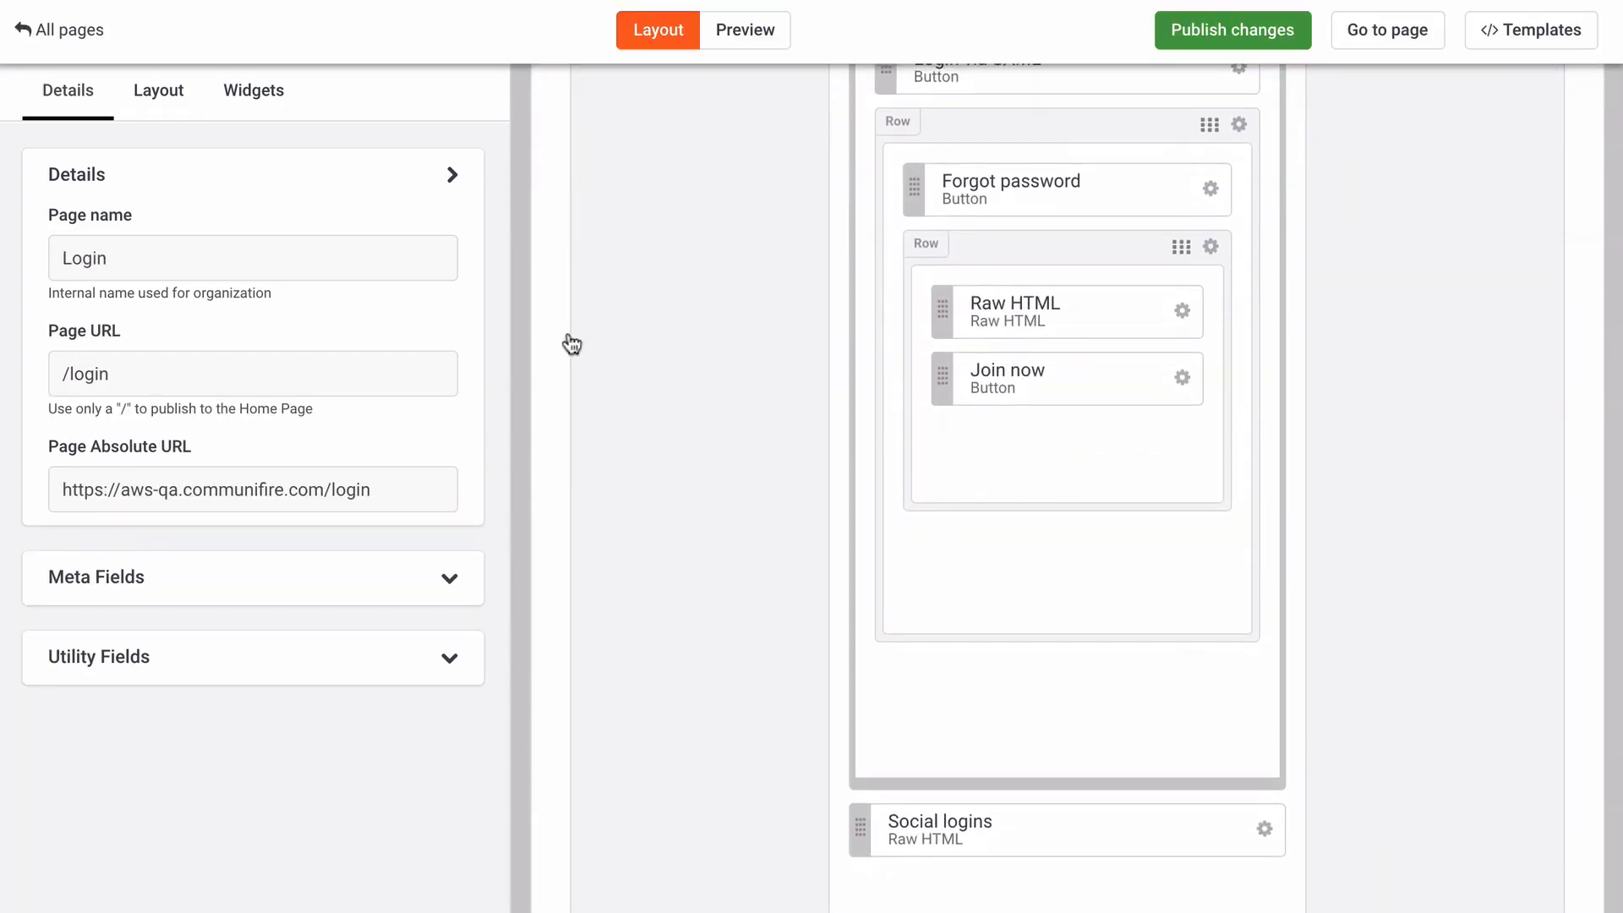
{"action": "left_click", "coordinate": [245, 91]}
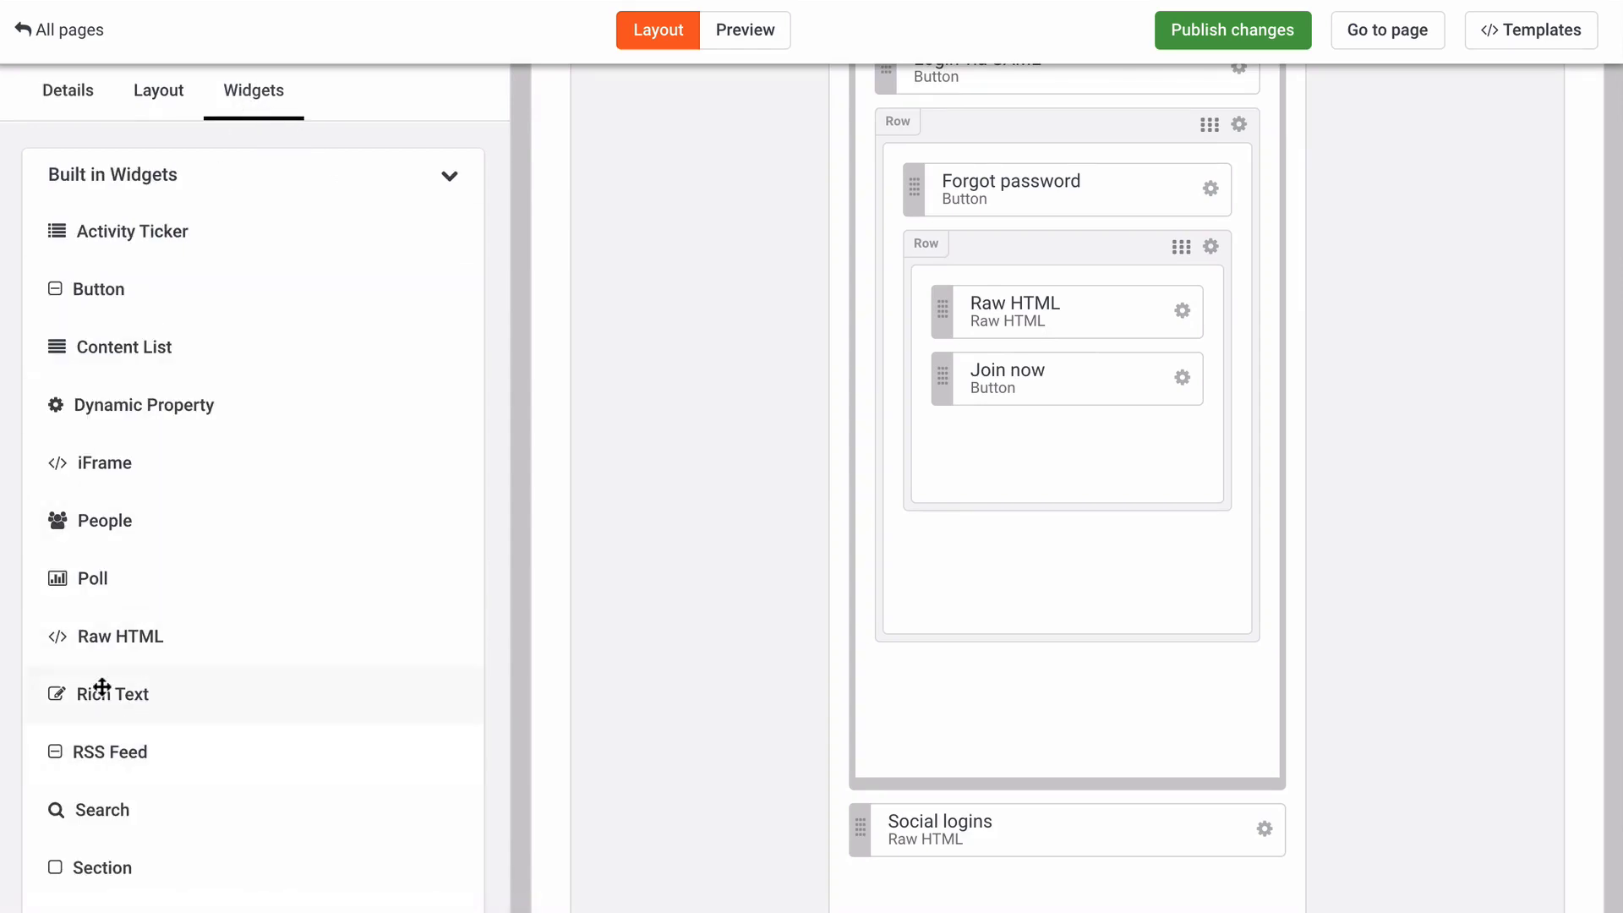
{"action": "left_click_drag", "start_coordinate": [102, 687], "coordinate": [1083, 670]}
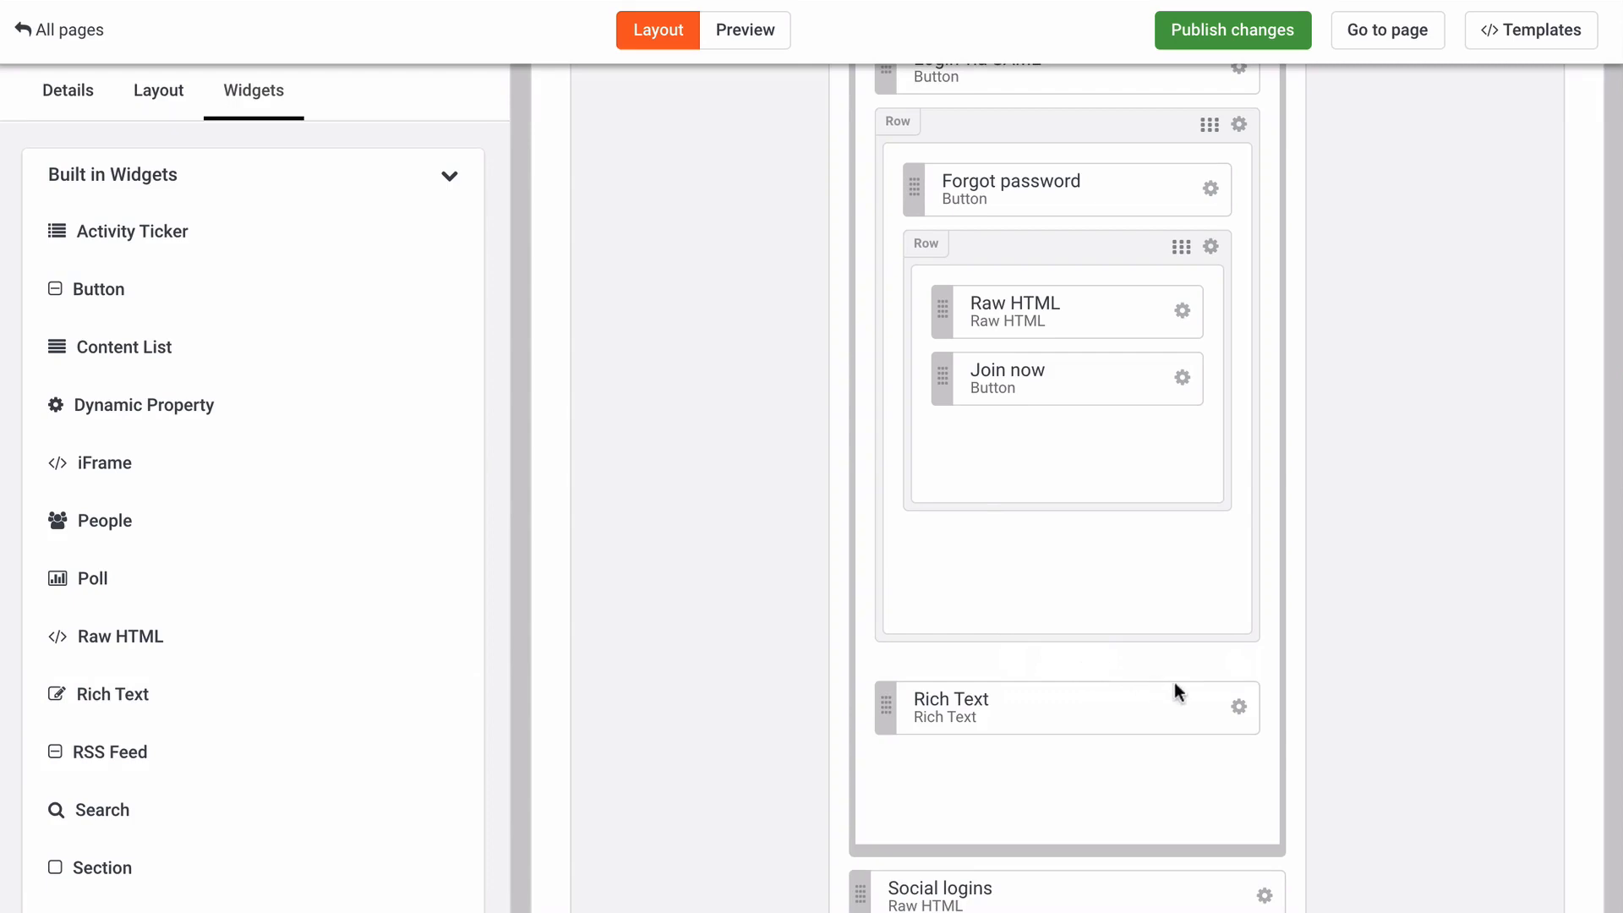
Step: Title the Rich Text widget Welcome message and enter "Welcome to your intranet - a central hub where you can share and manage content, communicate, and collaborate."
{"action": "left_click", "coordinate": [1239, 707]}
{"action": "left_click", "coordinate": [1068, 756]}
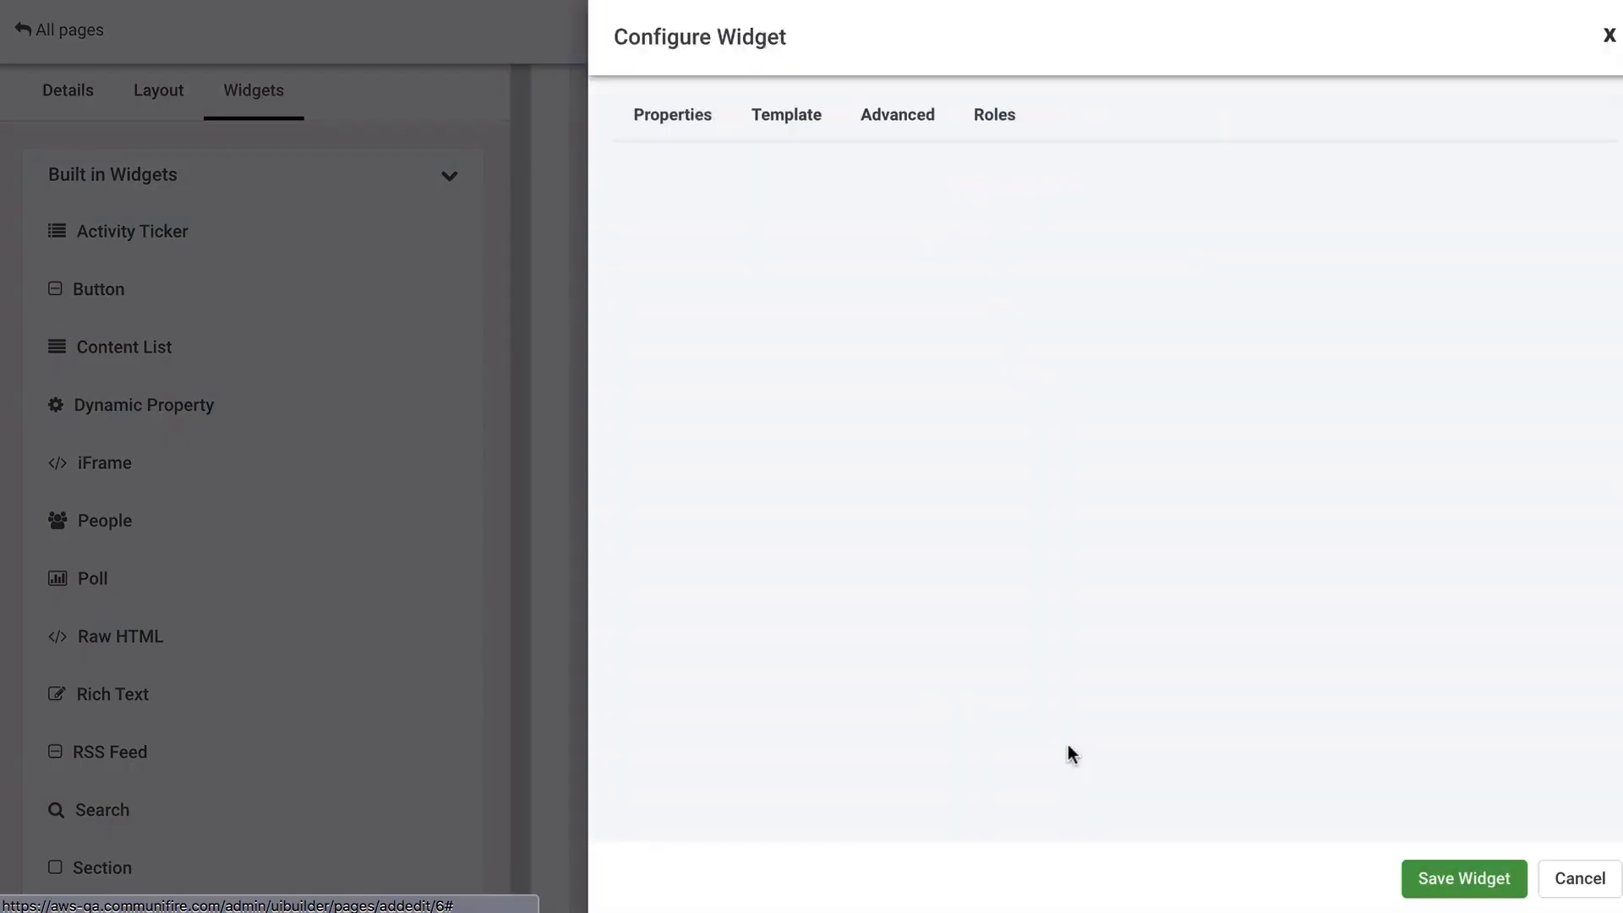
{"action": "triple_click", "coordinate": [875, 238]}
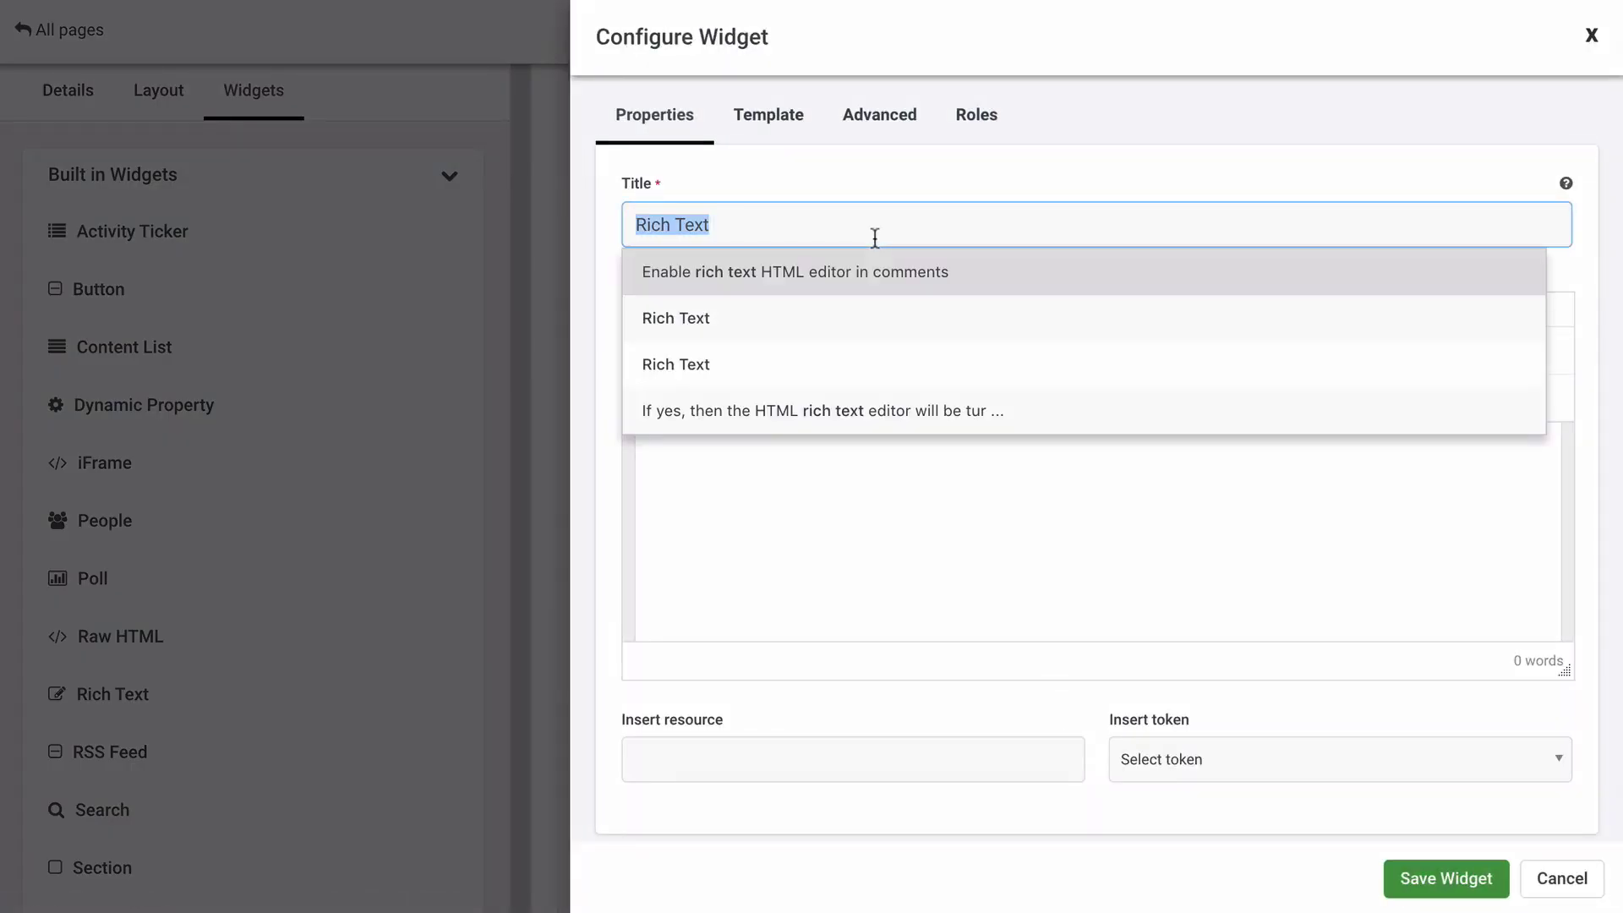
{"action": "type", "text": "Welcome message"}
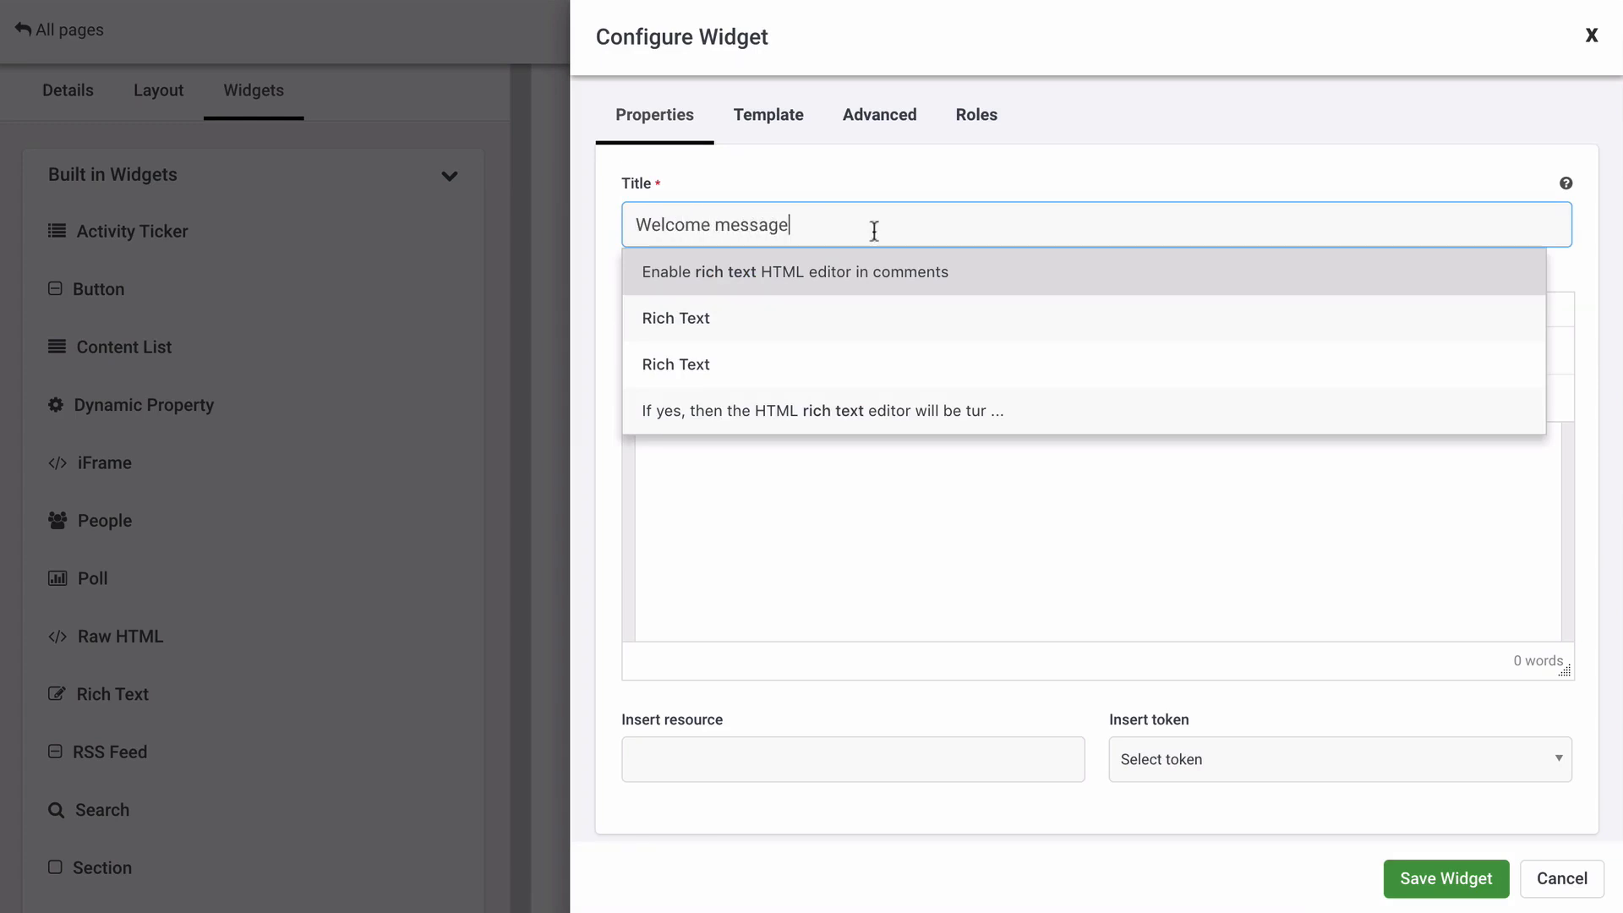
{"action": "left_click", "coordinate": [873, 185]}
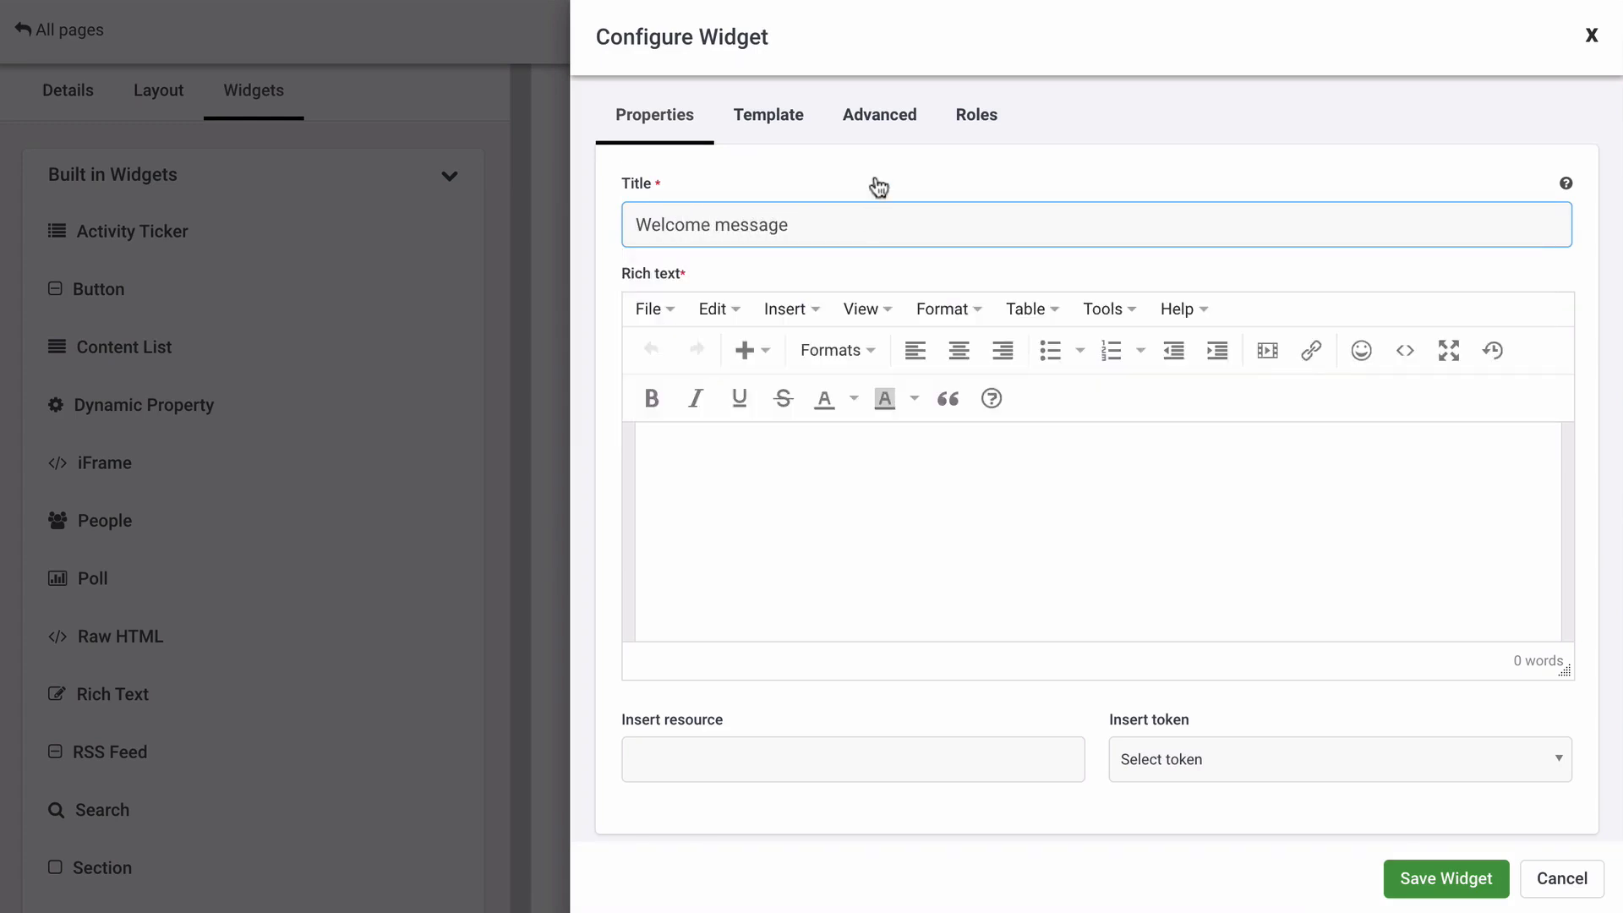
{"action": "left_click", "coordinate": [821, 469]}
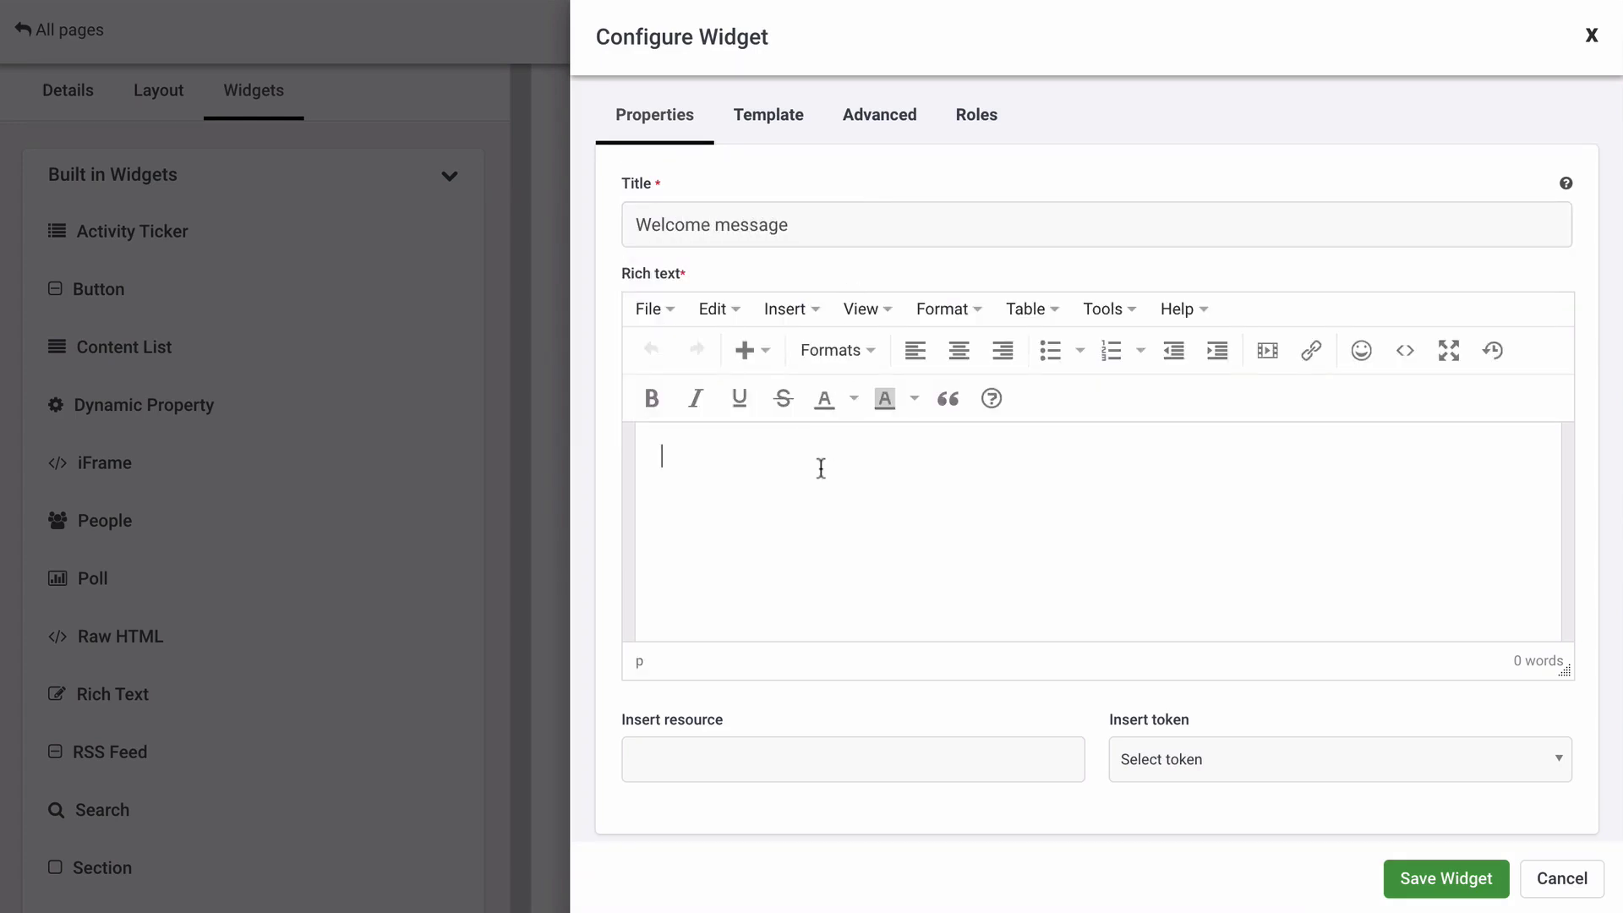
{"action": "type", "text": "Welcome to your intranet - a central hub where you can share and manage content, communicate, and collaborate."}
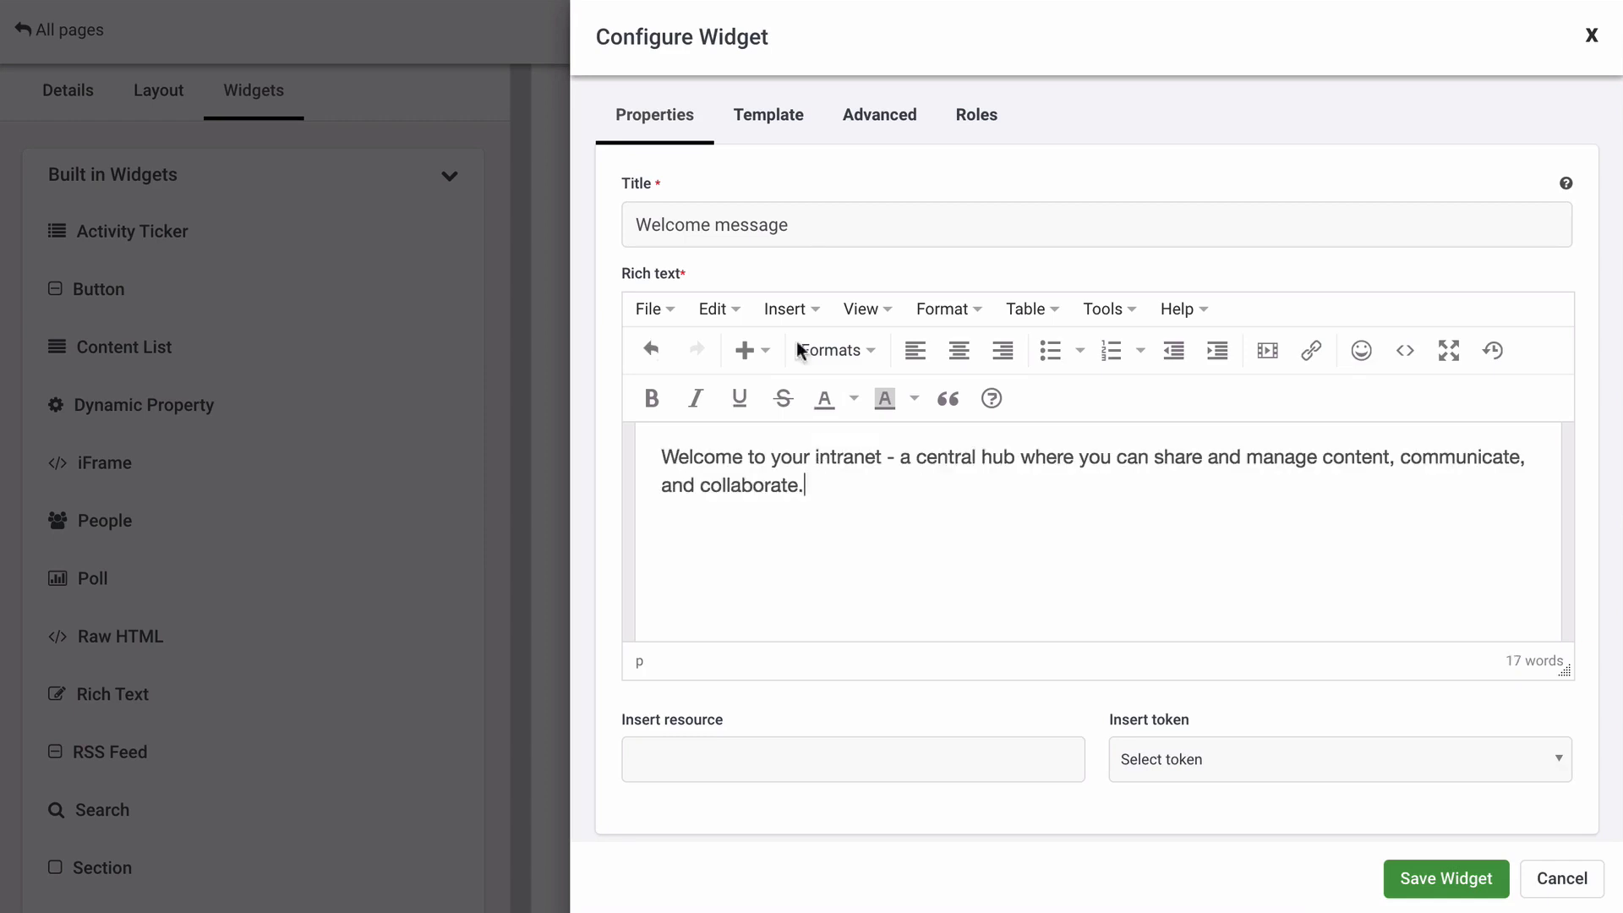
Step: Apply the Rich Text (No Widget) template to the welcome message, save the widget, and preview the Login page
{"action": "left_click", "coordinate": [781, 127]}
{"action": "left_click", "coordinate": [756, 220]}
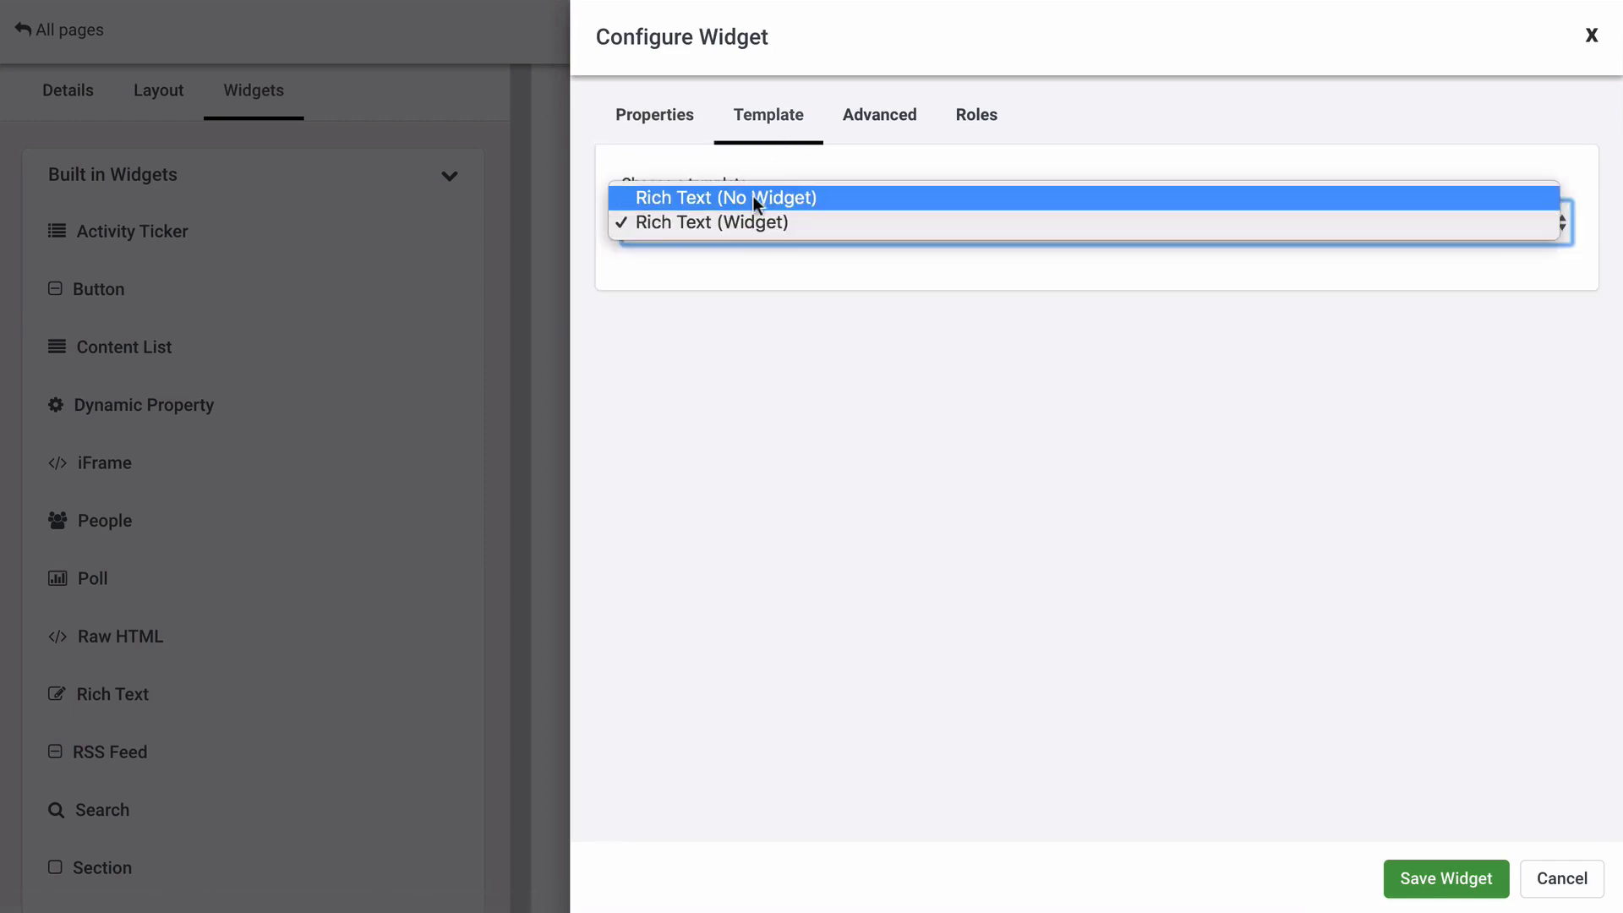
{"action": "left_click", "coordinate": [754, 197]}
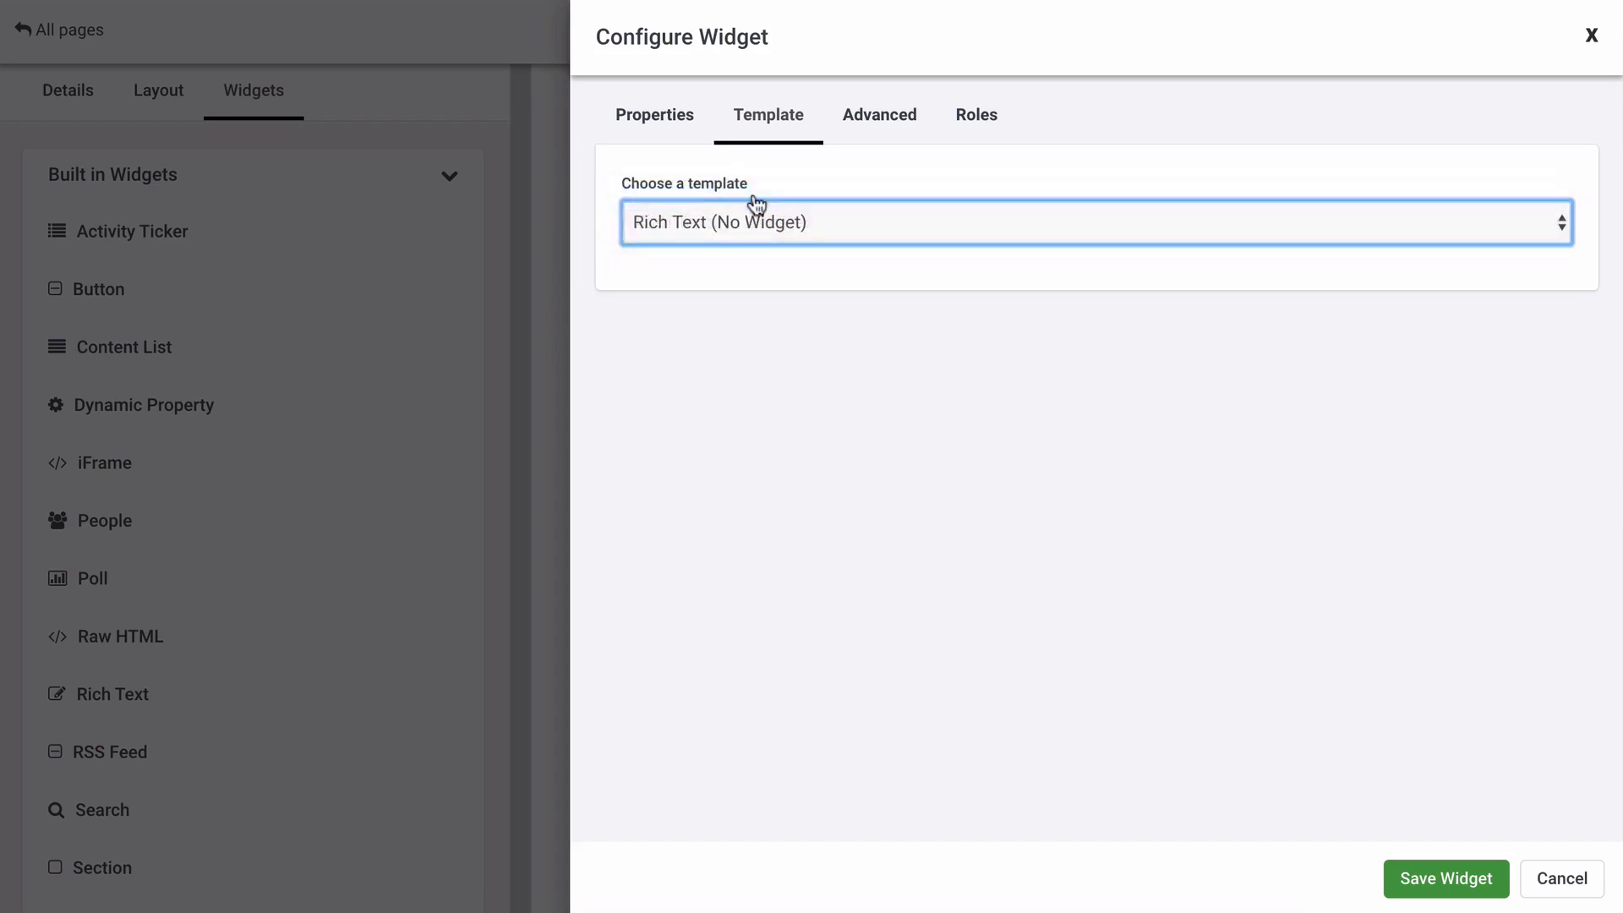
{"action": "left_click", "coordinate": [1424, 871]}
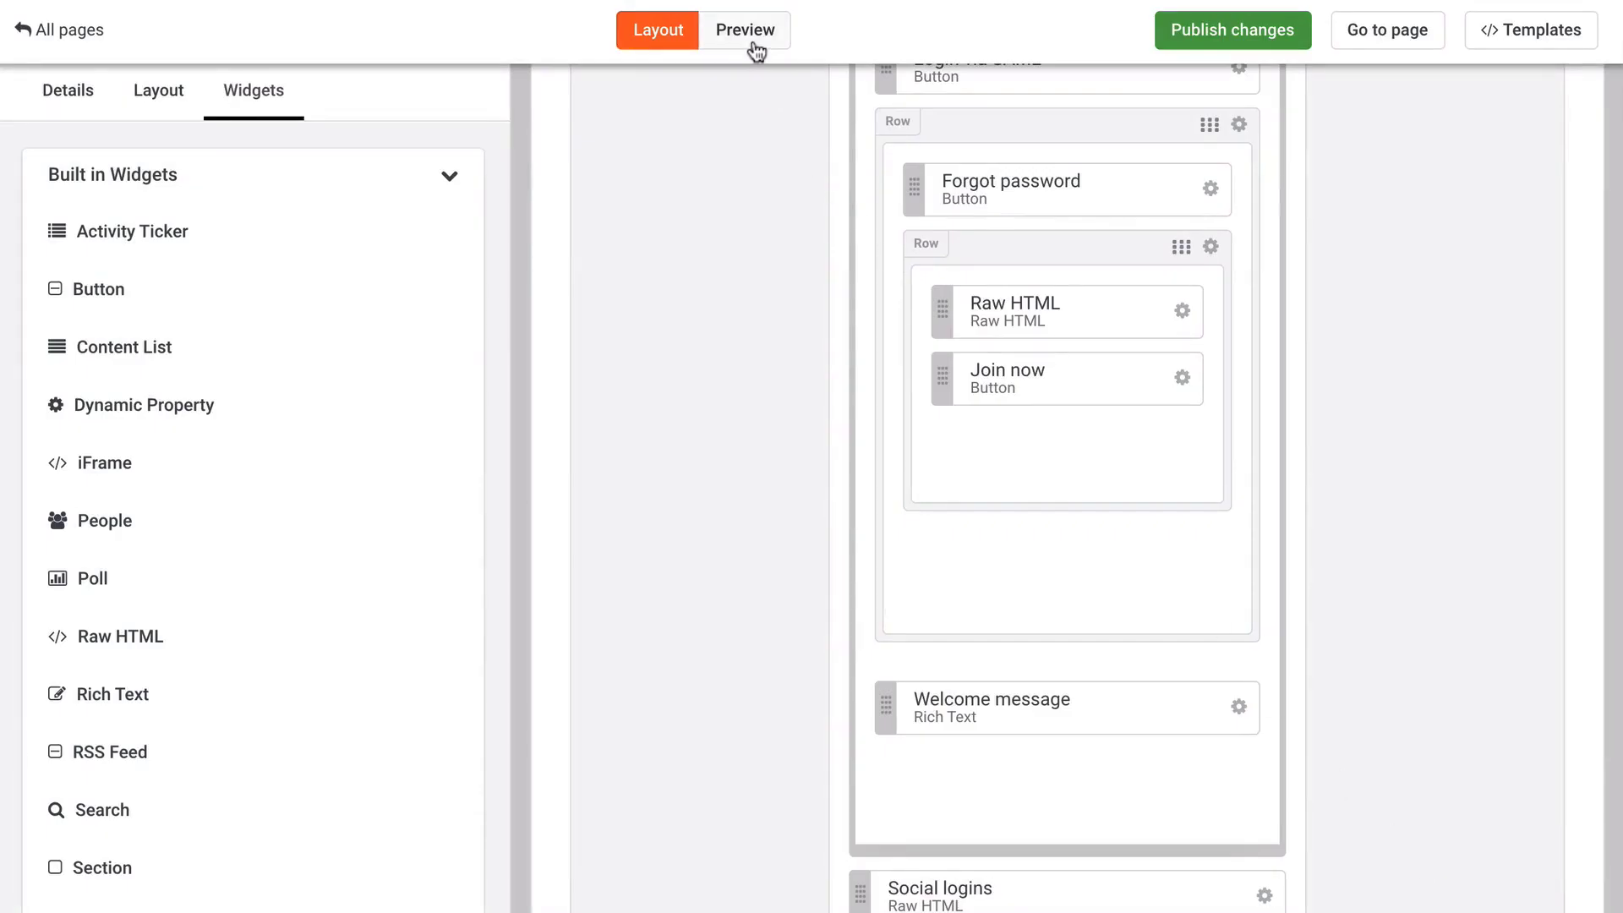
{"action": "left_click", "coordinate": [755, 39]}
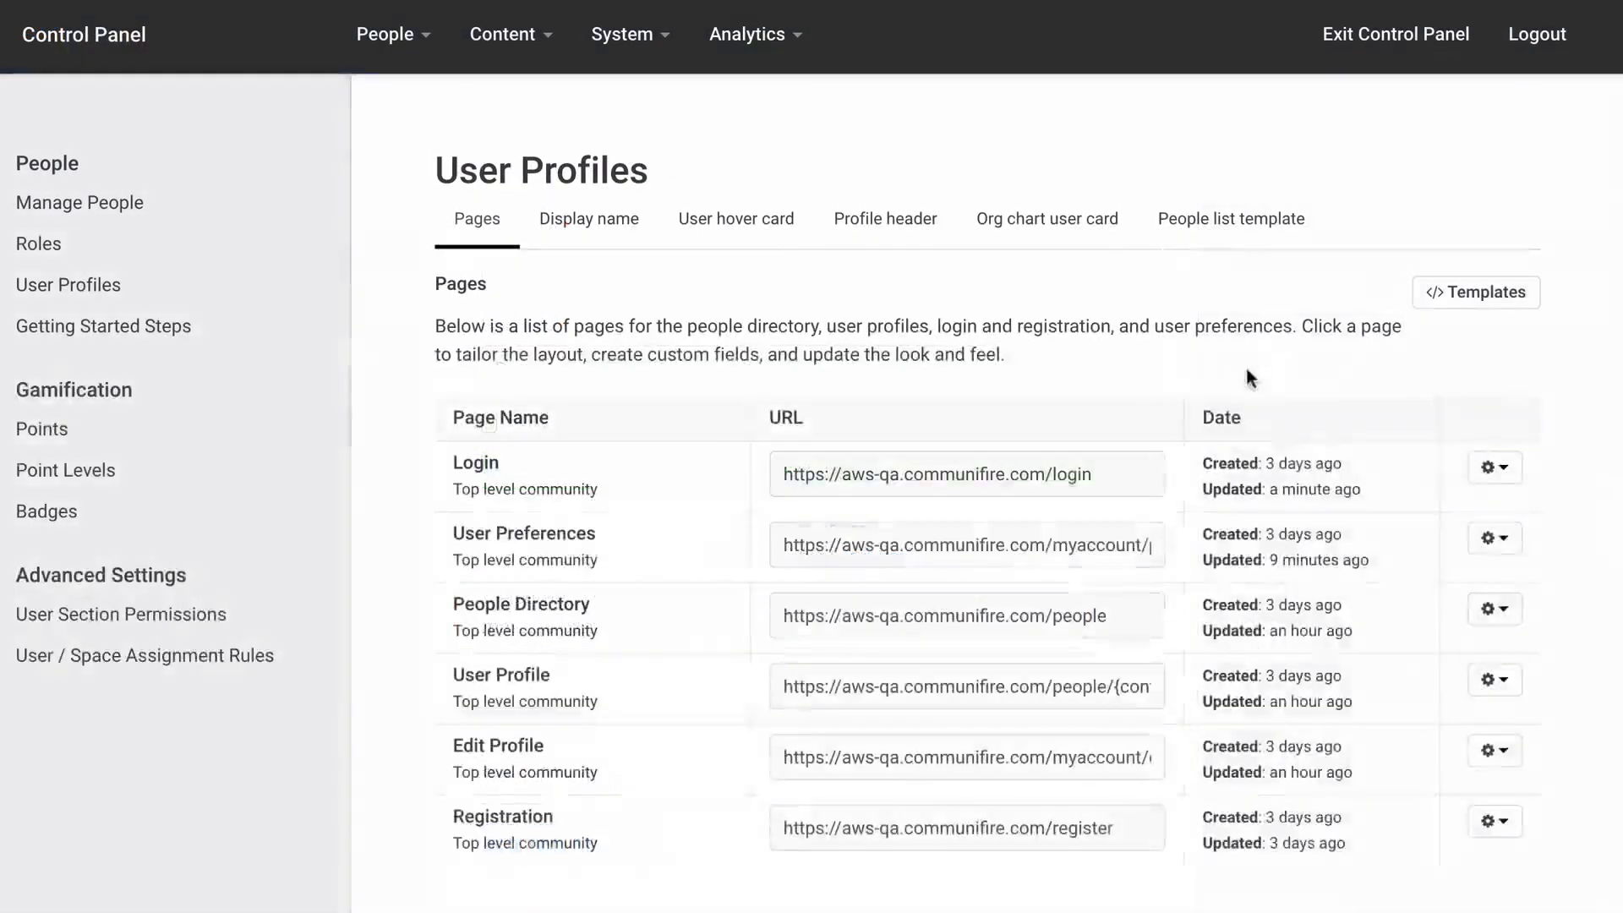
Step: Open the Registration page for editing and insert a 6 6 row between the name row and the Email and Username row
{"action": "scroll", "coordinate": [1247, 369], "scroll_direction": "down", "scroll_amount": 2}
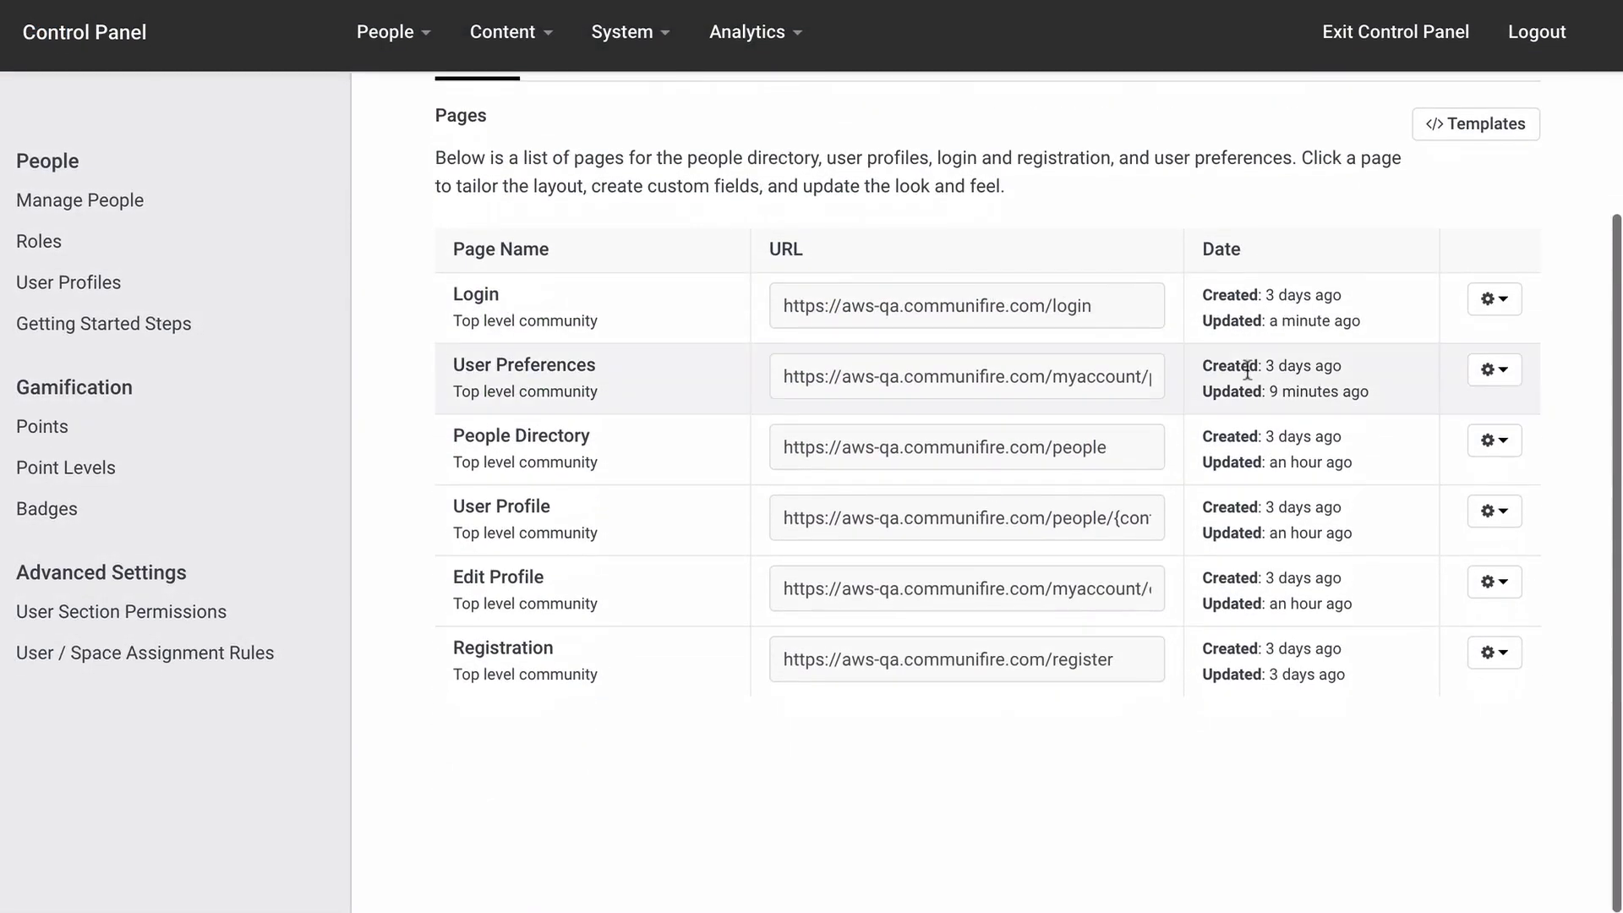
{"action": "left_click", "coordinate": [1488, 664]}
{"action": "left_click", "coordinate": [1378, 710]}
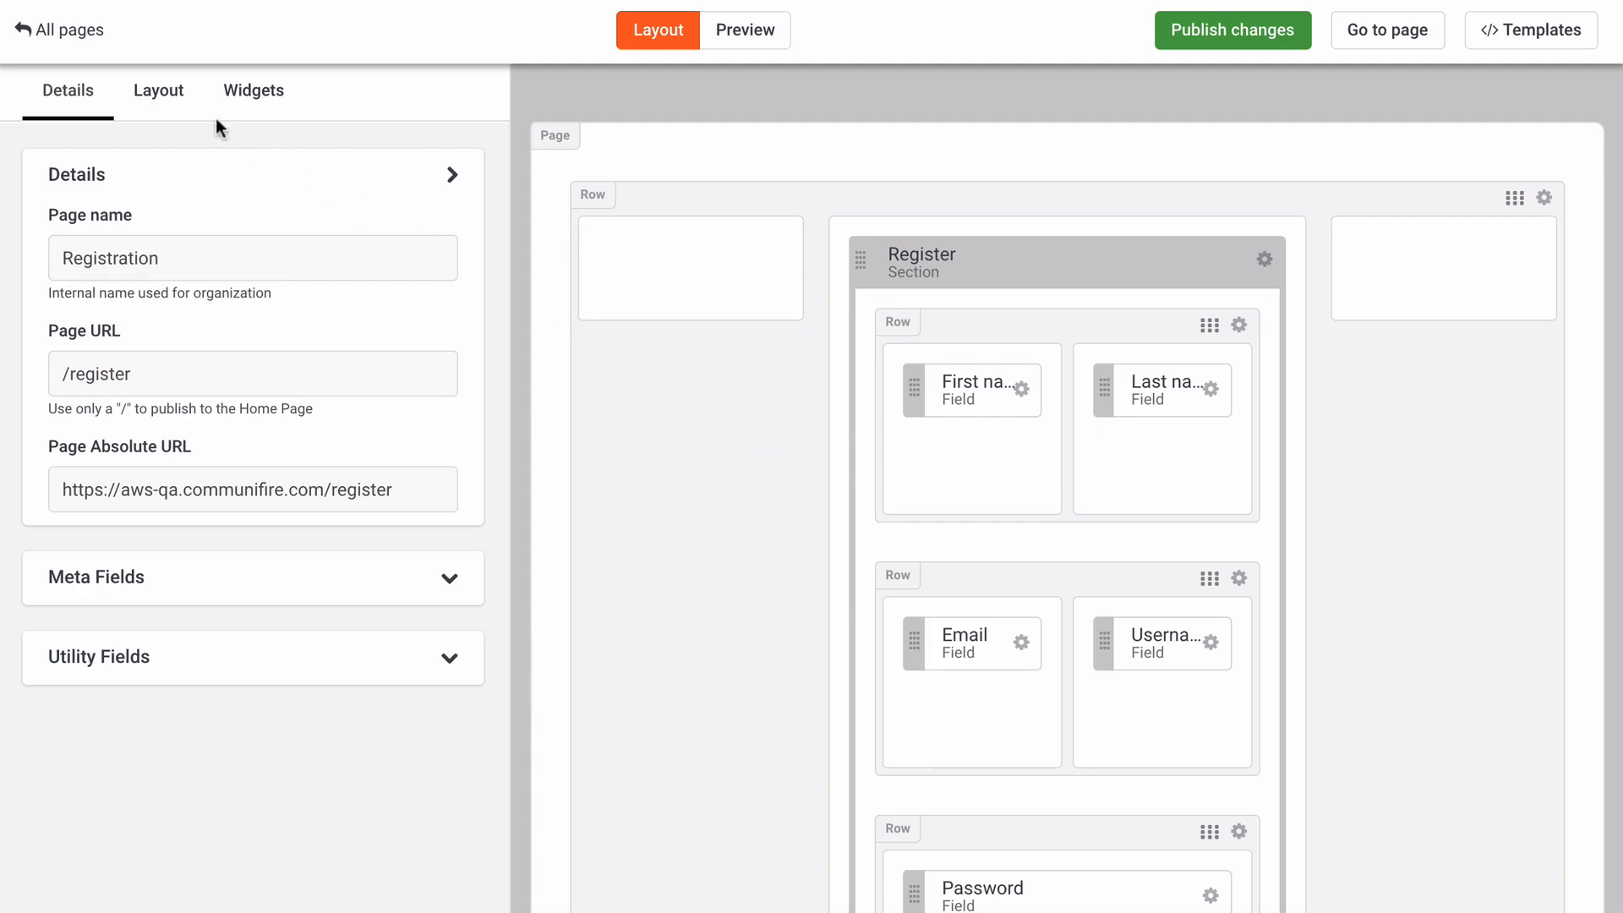
{"action": "left_click", "coordinate": [180, 94]}
{"action": "left_click_drag", "start_coordinate": [154, 502], "coordinate": [959, 572]}
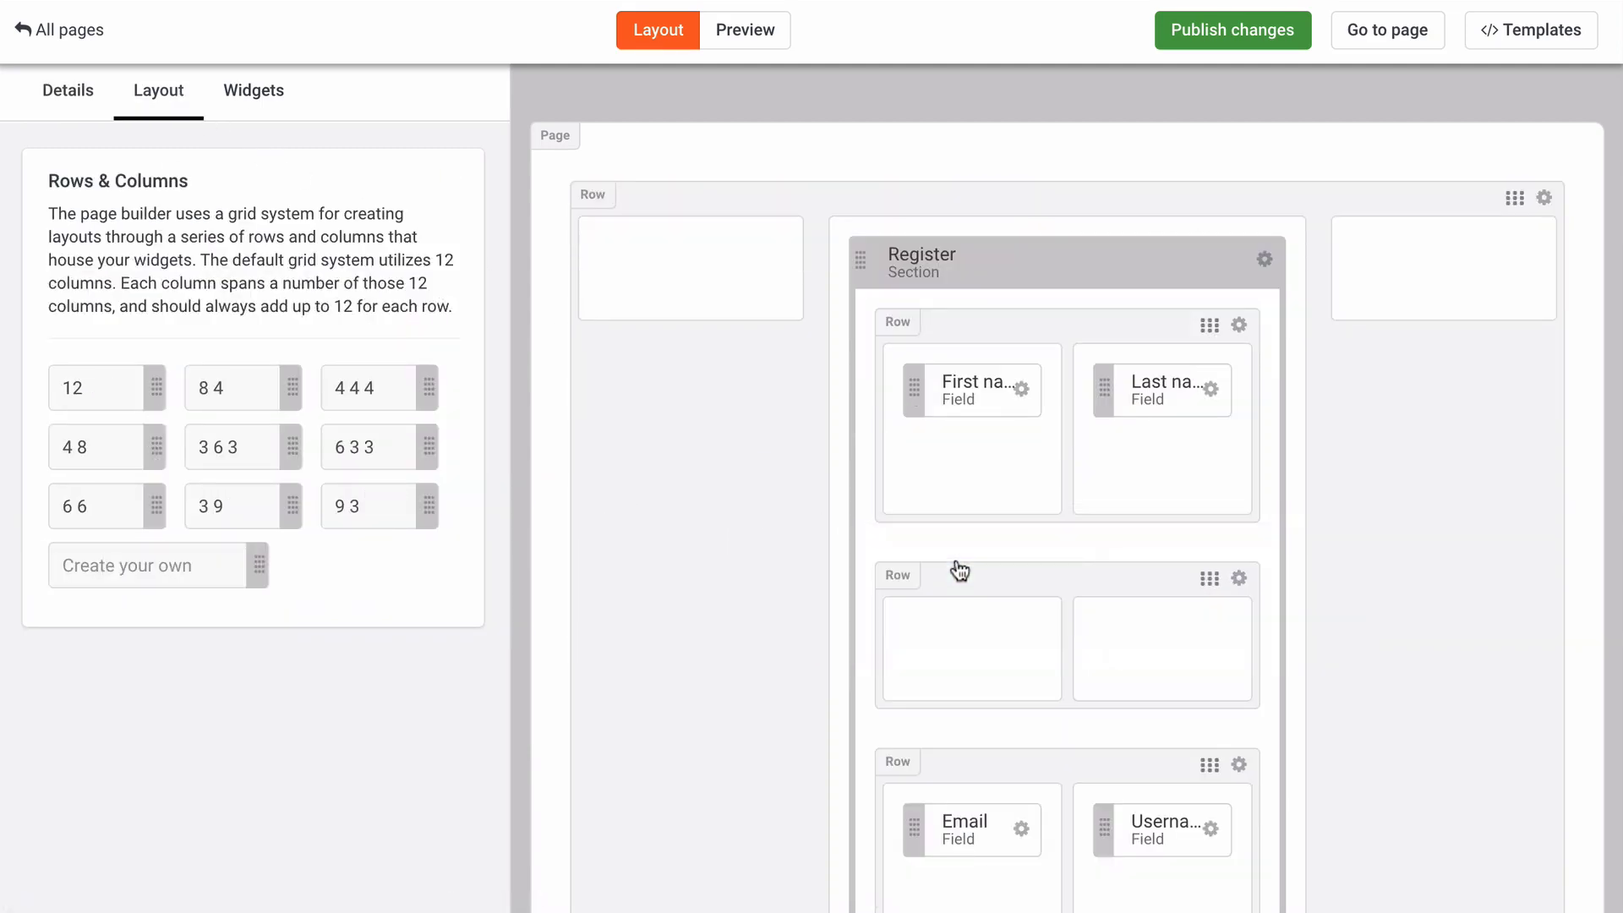
Step: Place the existing Department field in the new row's first column and the Occupation field in its second column
{"action": "left_click", "coordinate": [253, 111]}
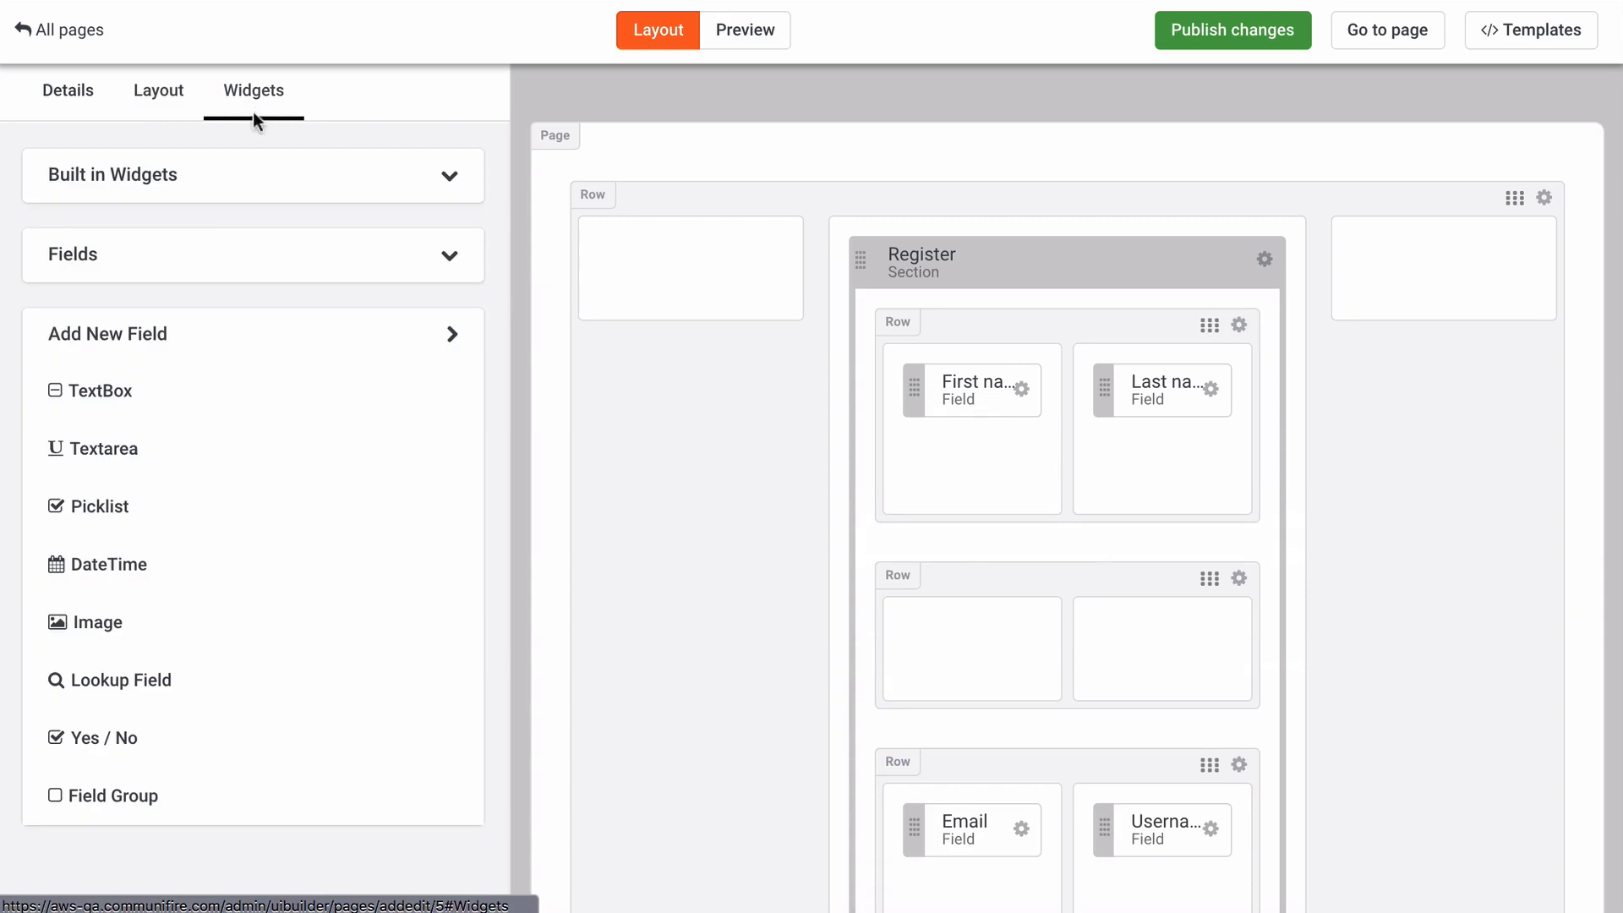
{"action": "left_click", "coordinate": [229, 256]}
{"action": "scroll", "coordinate": [229, 555], "scroll_direction": "down", "scroll_amount": 3}
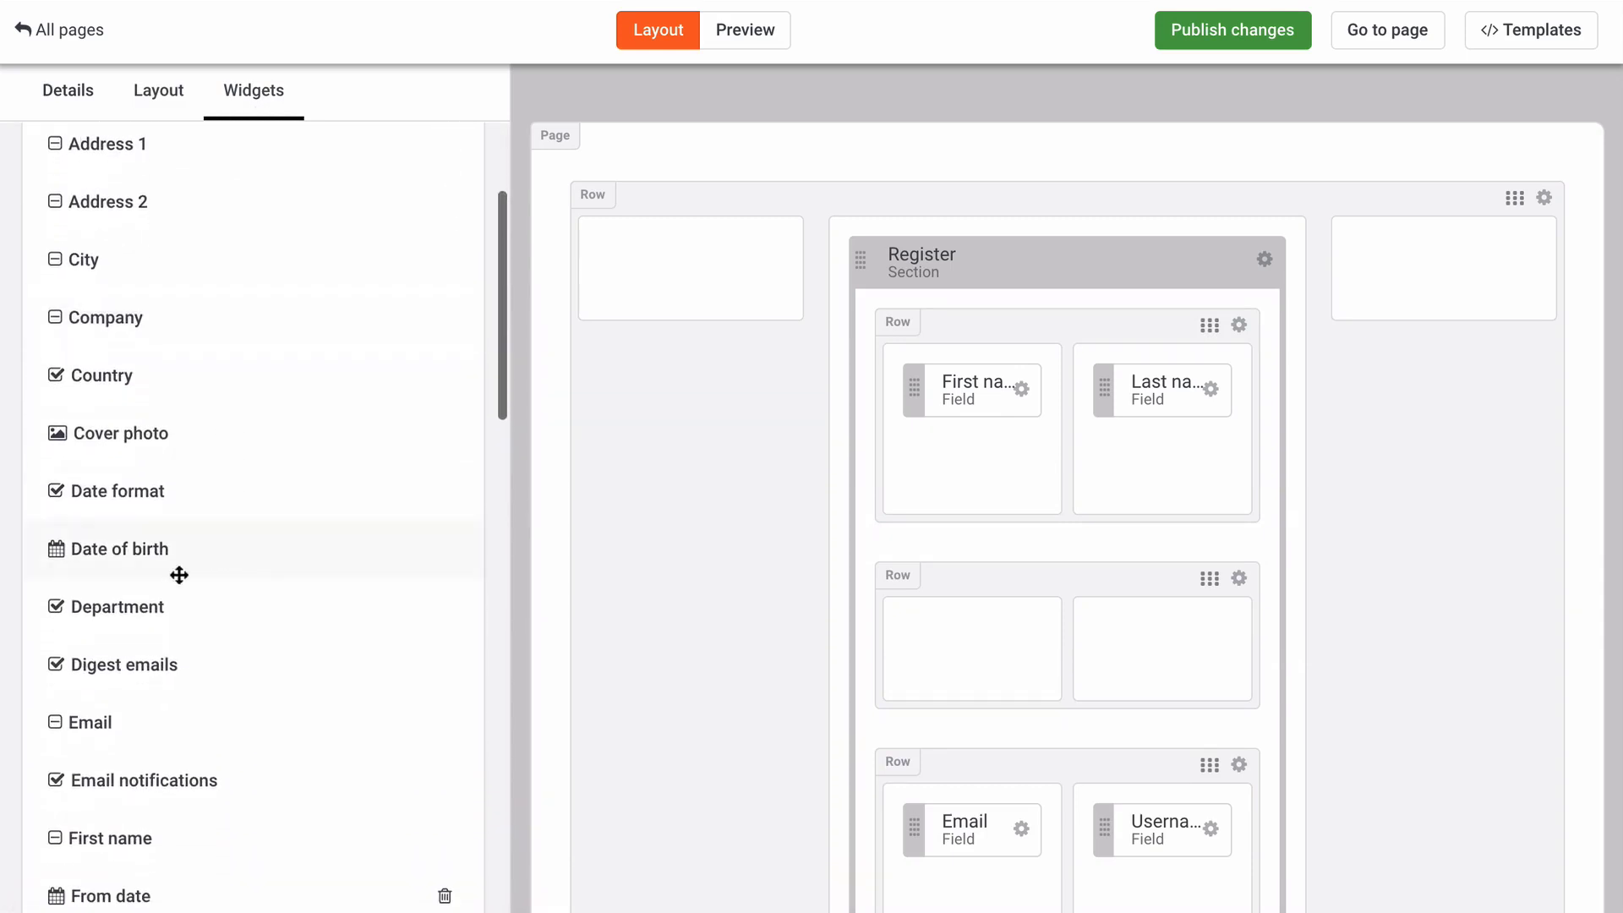
{"action": "left_click_drag", "start_coordinate": [232, 605], "coordinate": [972, 697]}
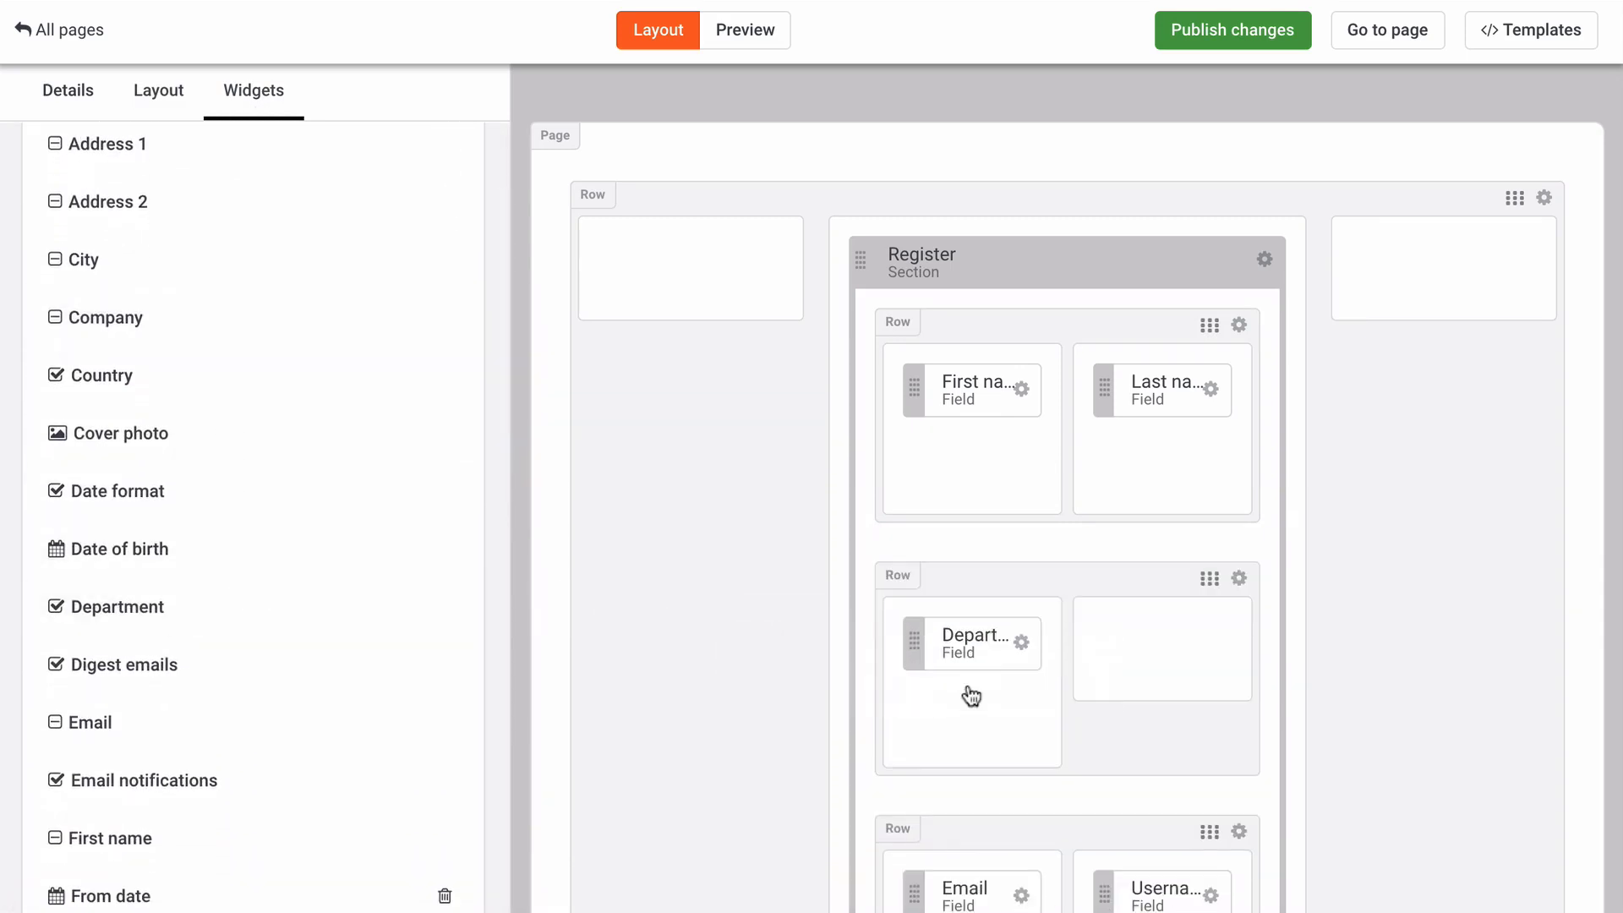
{"action": "scroll", "coordinate": [243, 659], "scroll_direction": "down", "scroll_amount": 5}
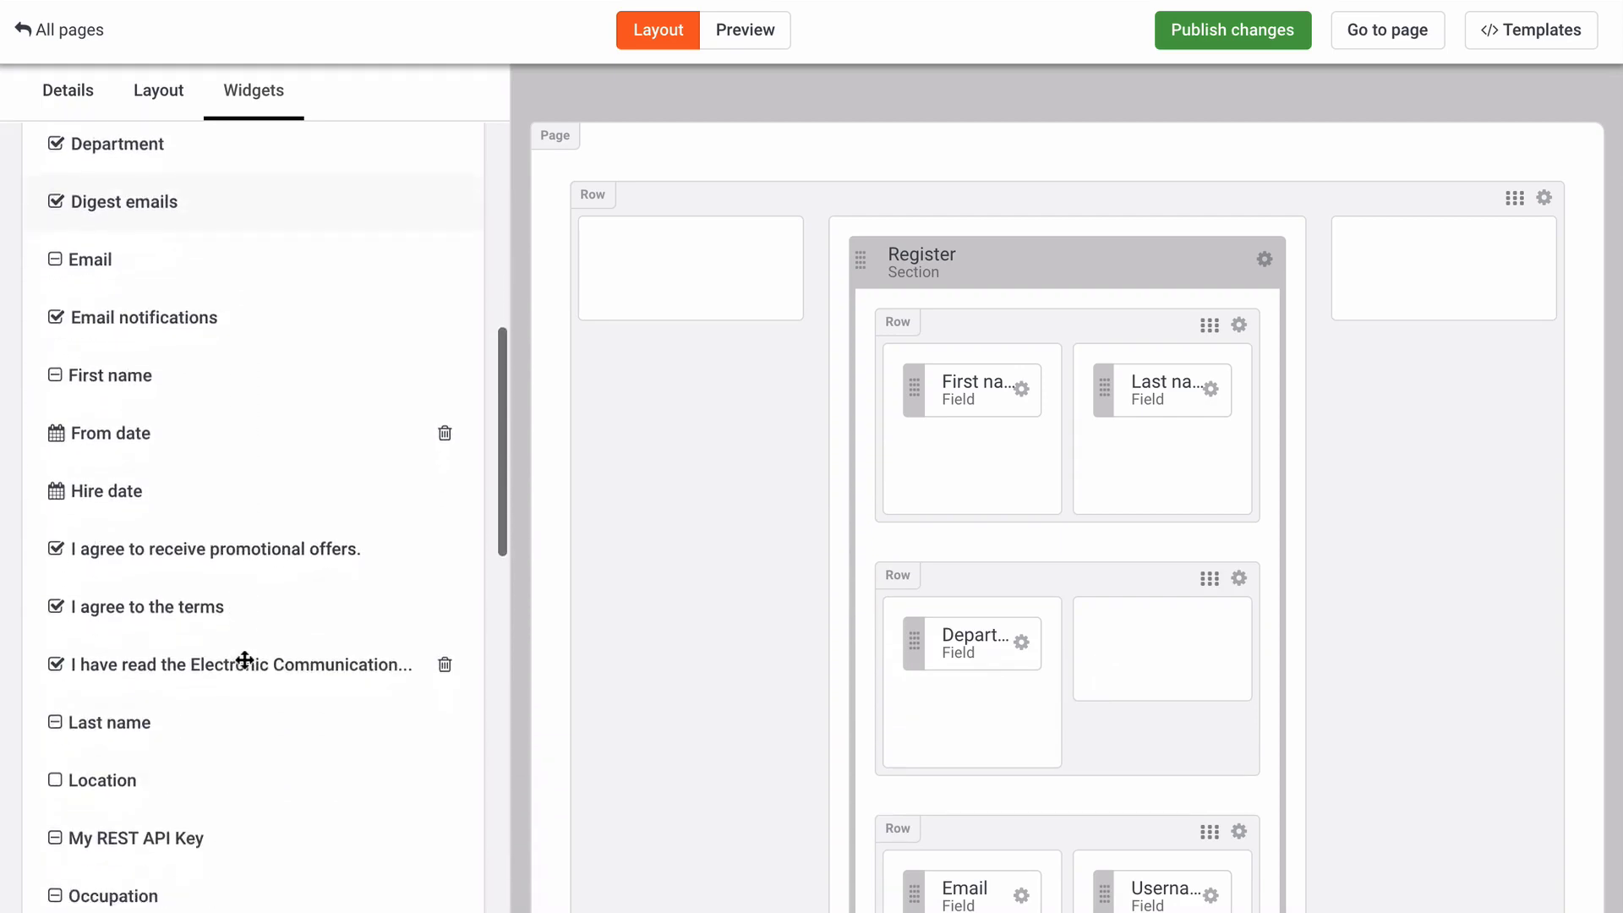
{"action": "scroll", "coordinate": [243, 658], "scroll_direction": "down", "scroll_amount": 4}
{"action": "left_click_drag", "start_coordinate": [156, 656], "coordinate": [1145, 682]}
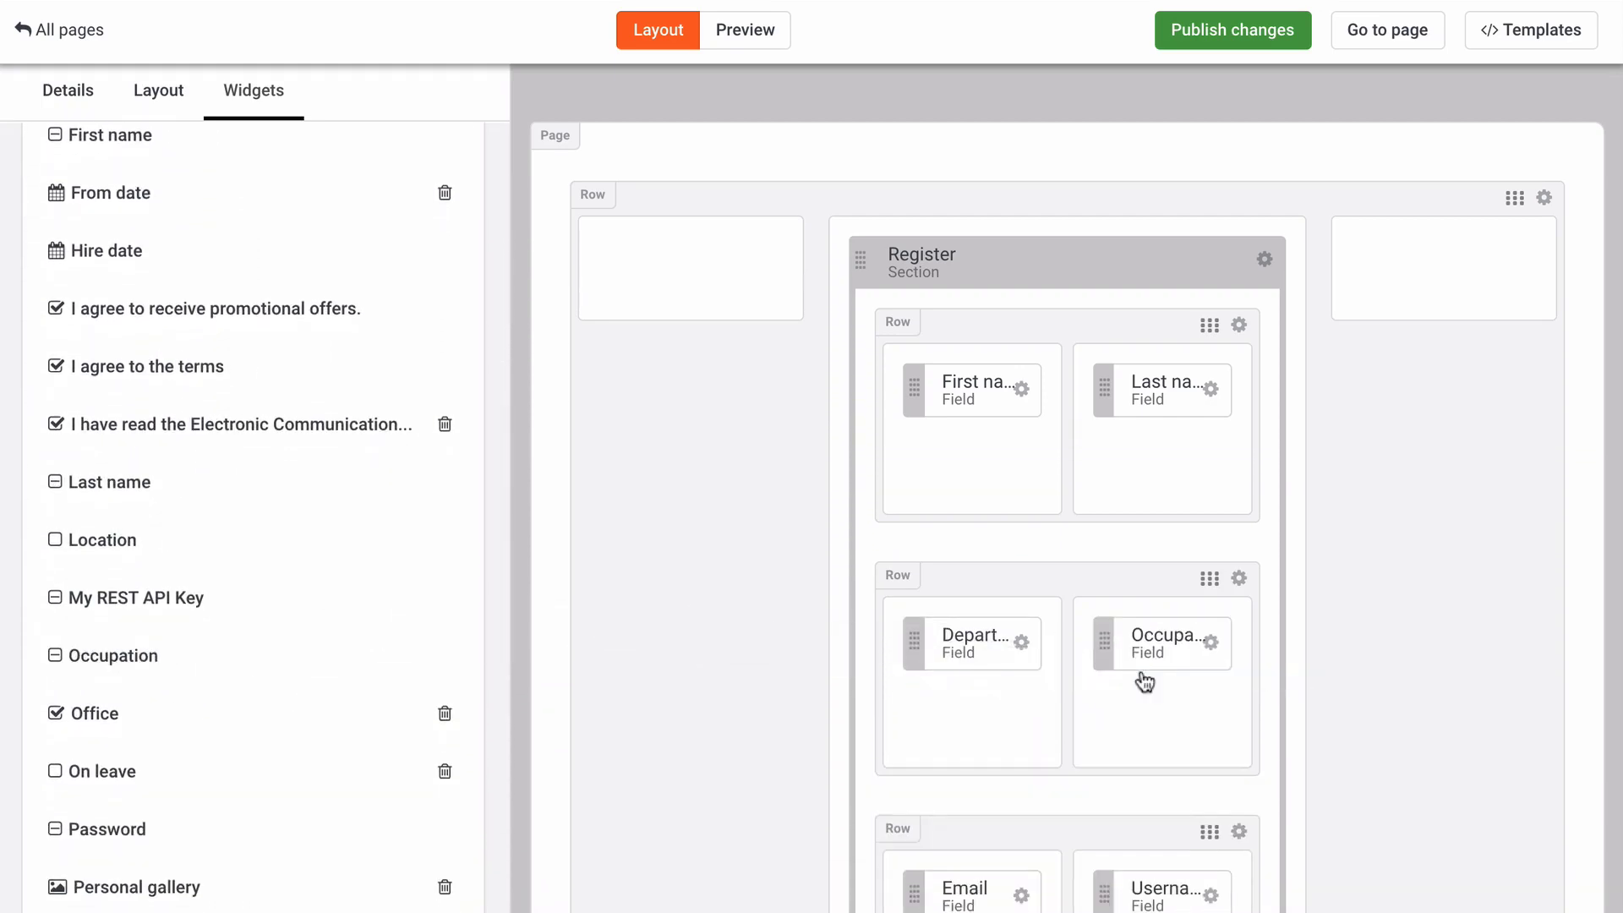
Step: Preview the Registration page and publish its changes
{"action": "left_click", "coordinate": [766, 34]}
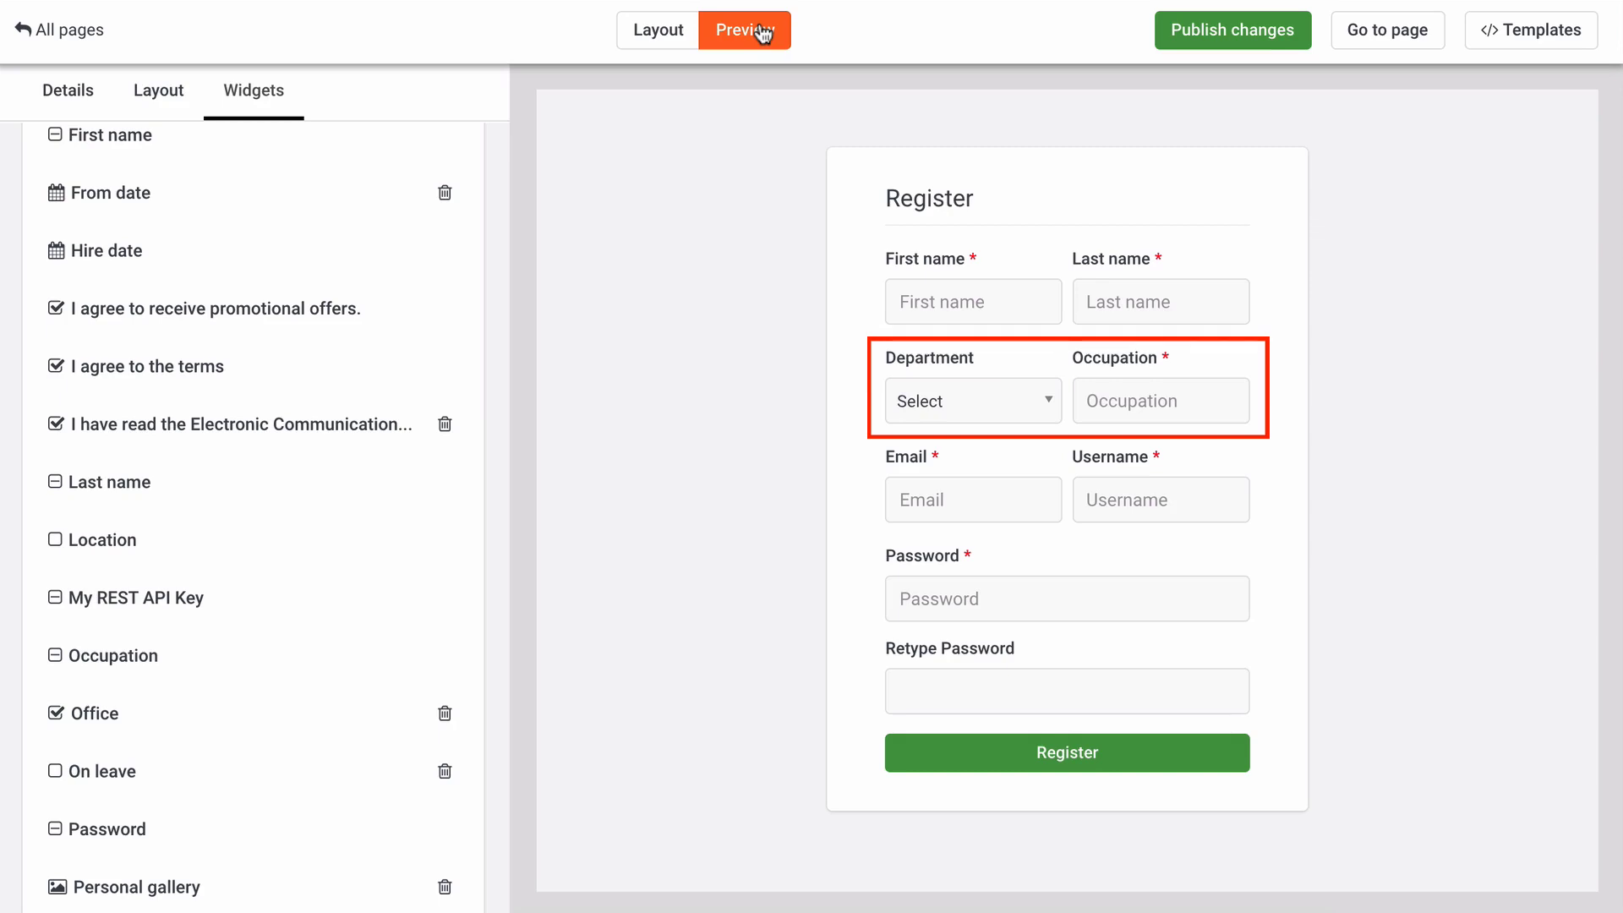
{"action": "left_click", "coordinate": [1216, 32]}
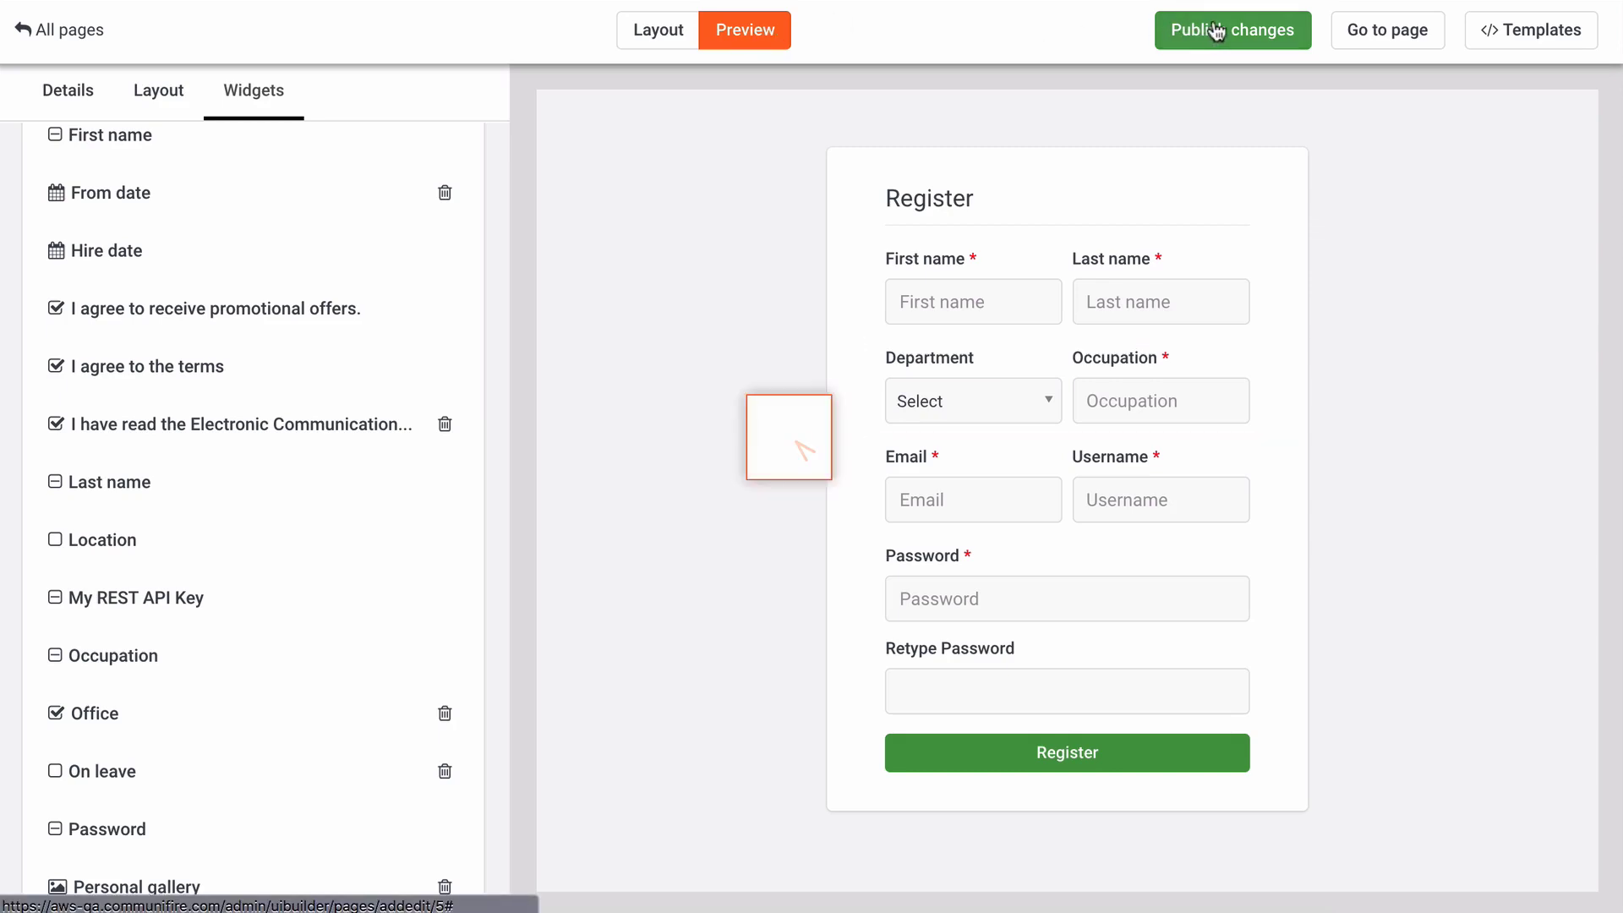